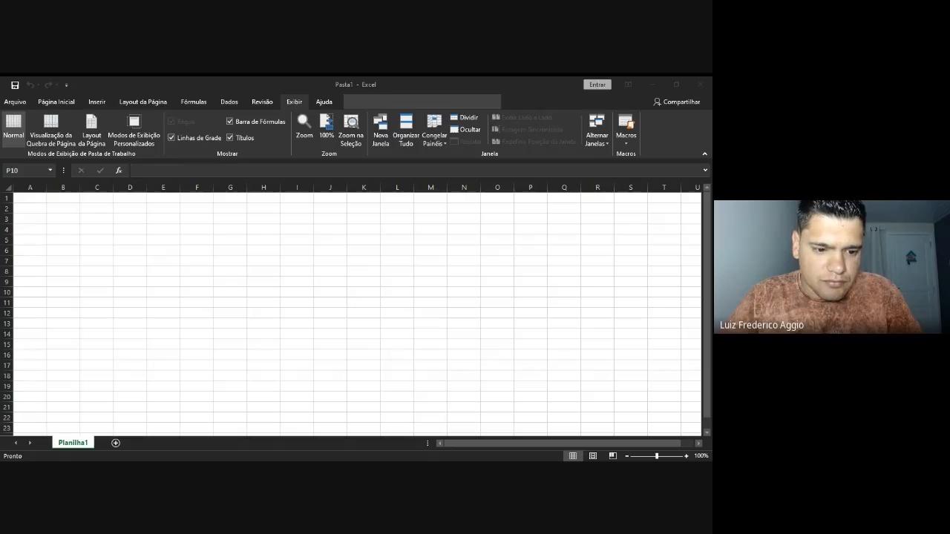
# Create a new blank workbook (Pasta1), then return to the File backstage to see recent workbooks
pyautogui.hotkey('alt', 'Tab')
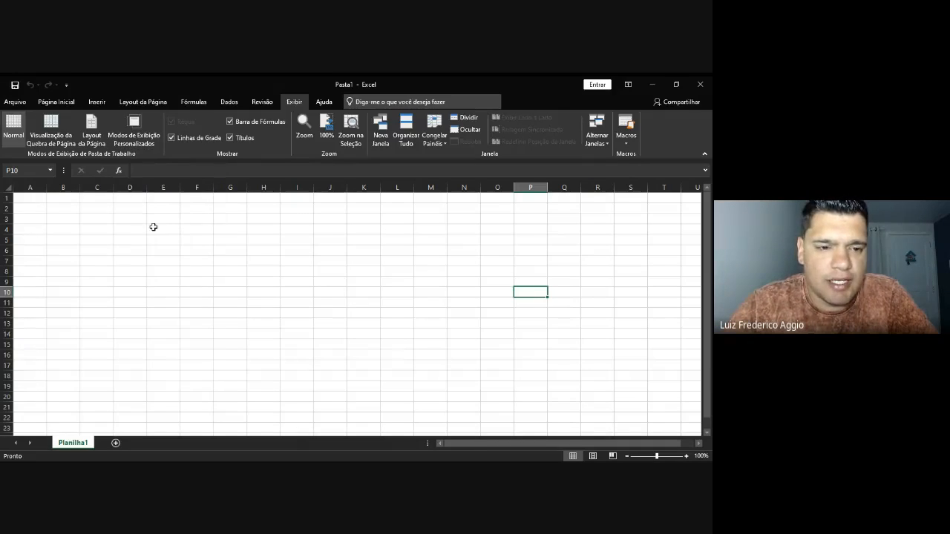
pyautogui.click(32, 202)
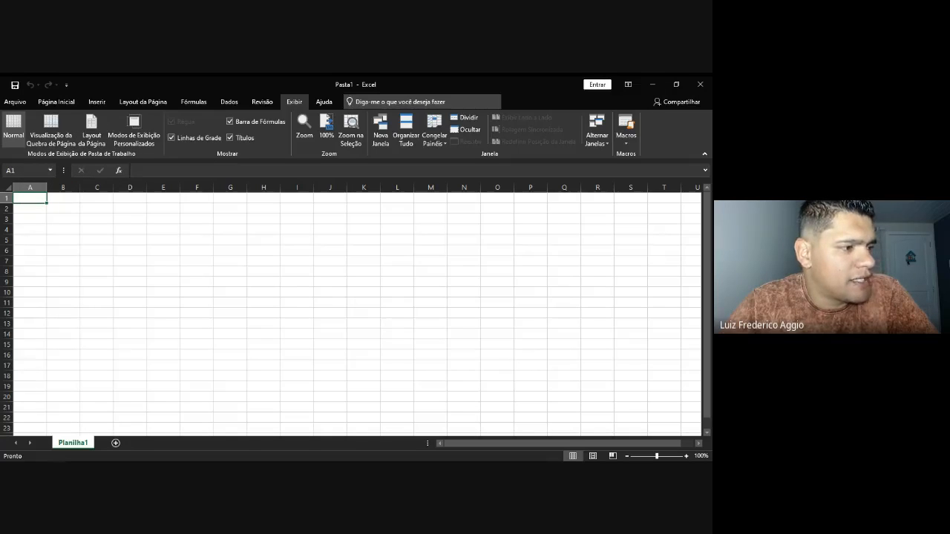
pyautogui.click(21, 105)
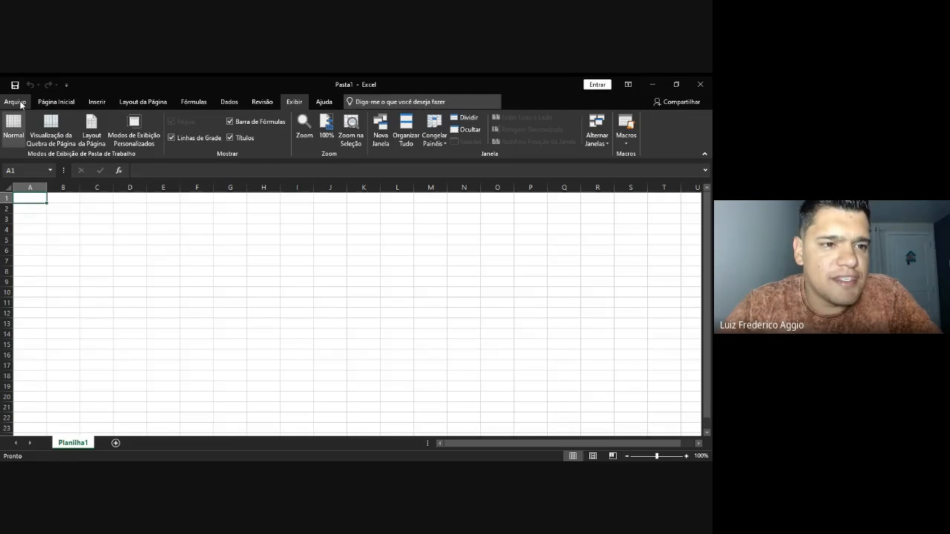
pyautogui.click(21, 105)
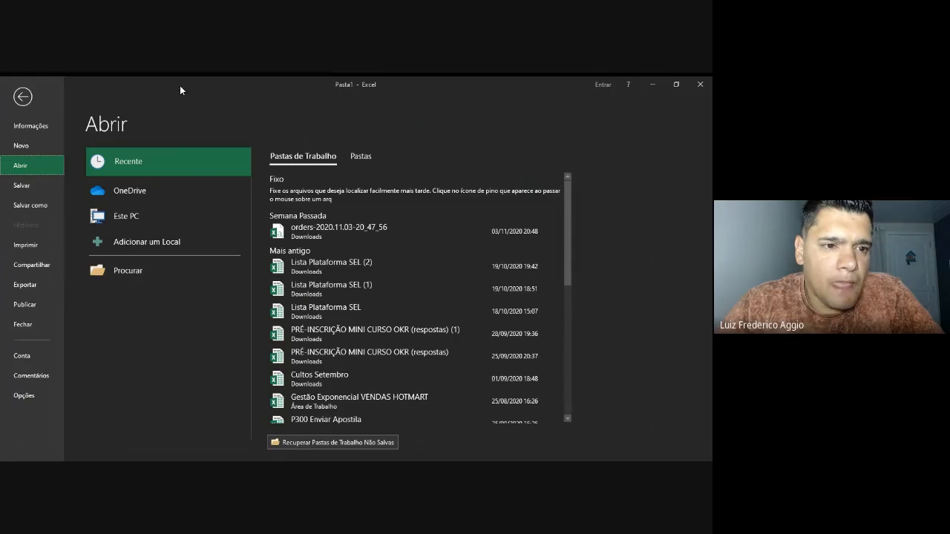
pyautogui.click(23, 147)
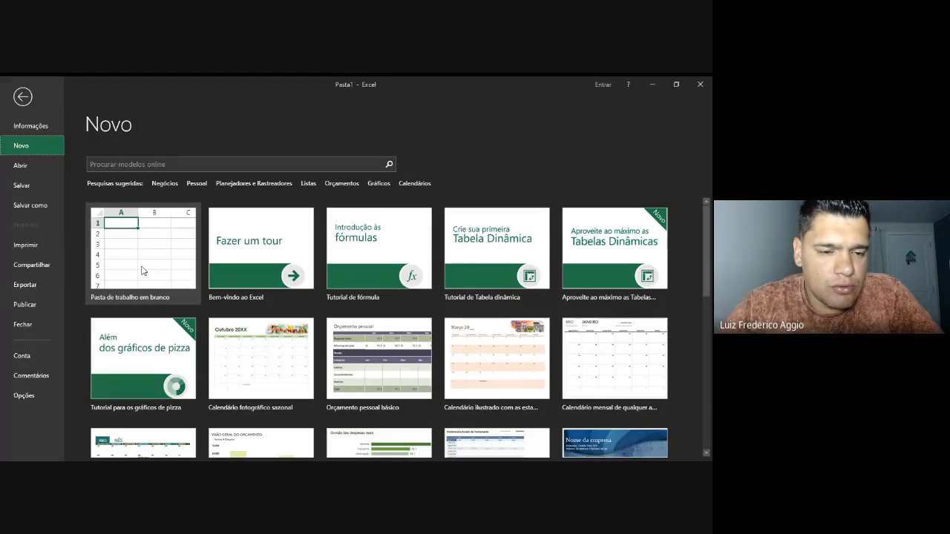
pyautogui.click(182, 269)
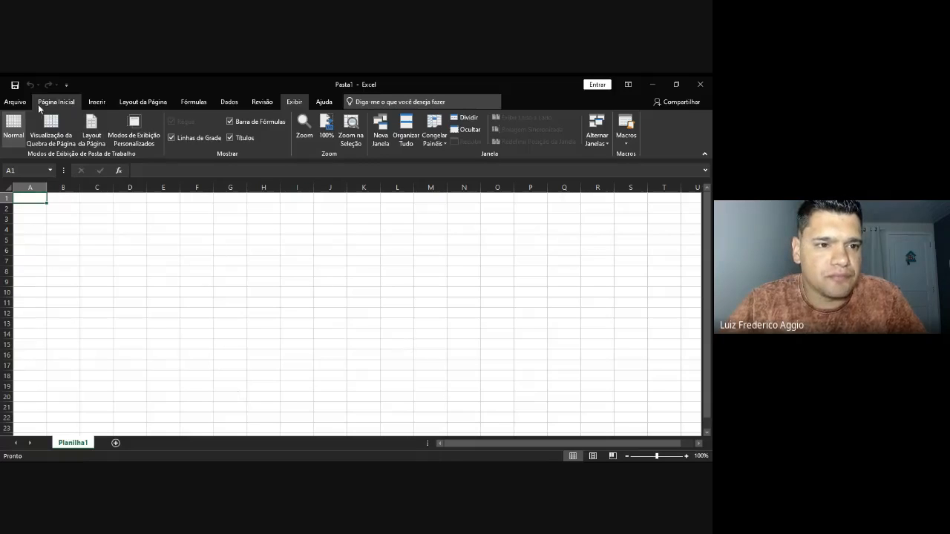
pyautogui.click(17, 103)
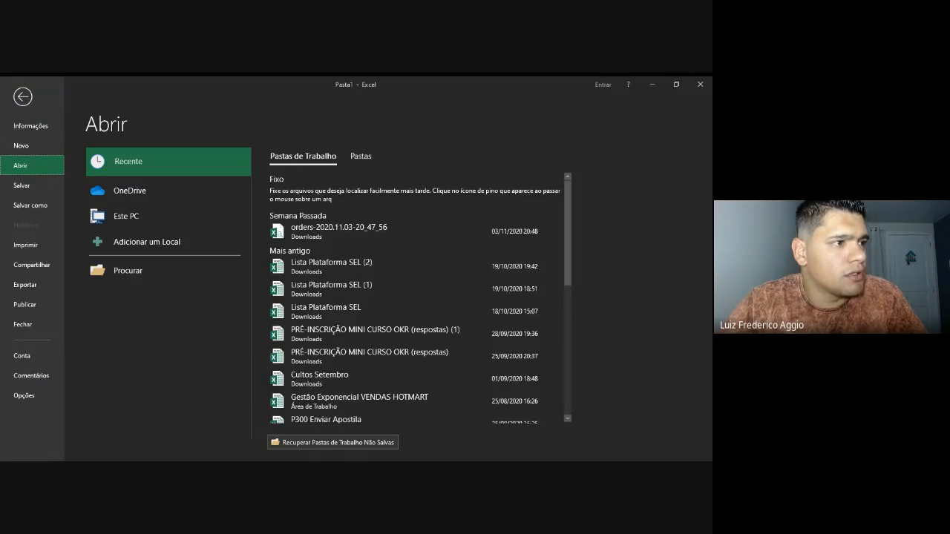
# Browse the New template gallery, then create another blank workbook
pyautogui.click(33, 151)
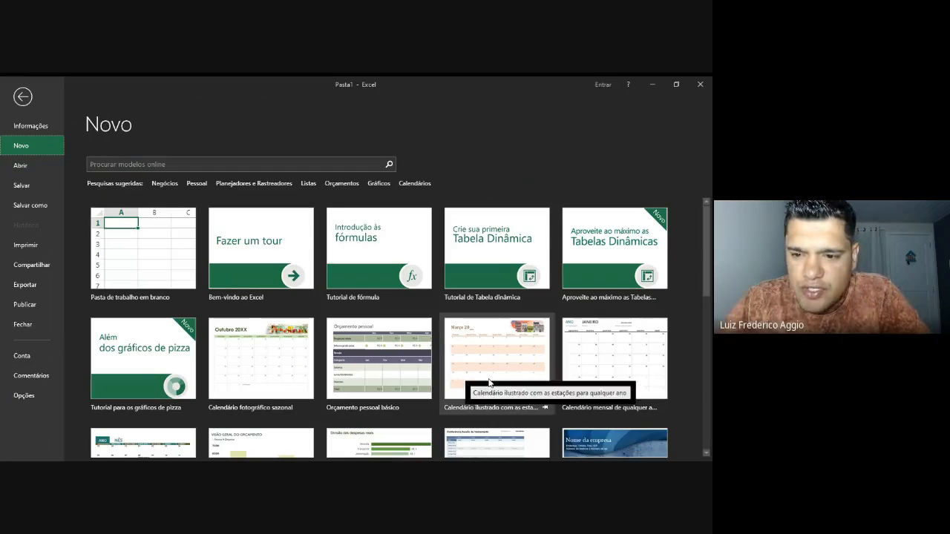
pyautogui.scroll(-3, 450, 373)
pyautogui.scroll(-2, 480, 383)
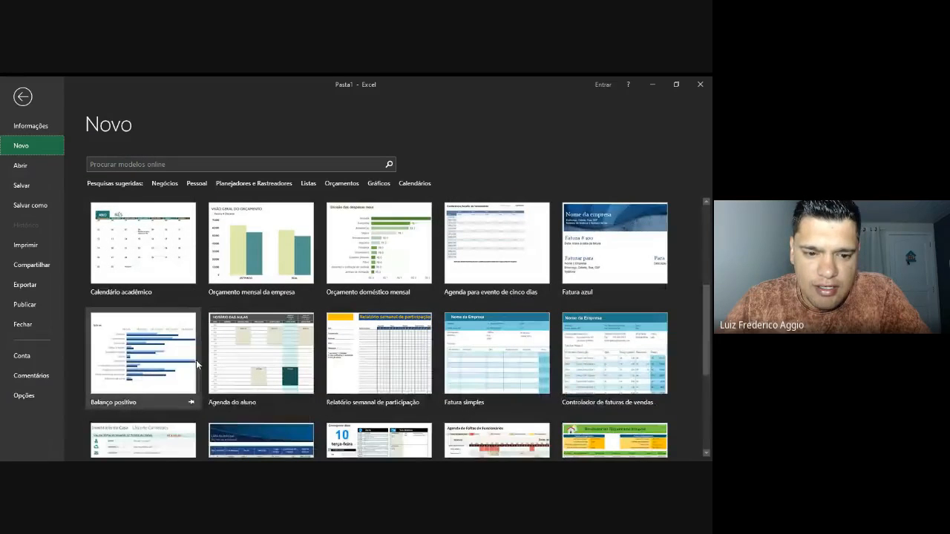
pyautogui.scroll(-2, 331, 377)
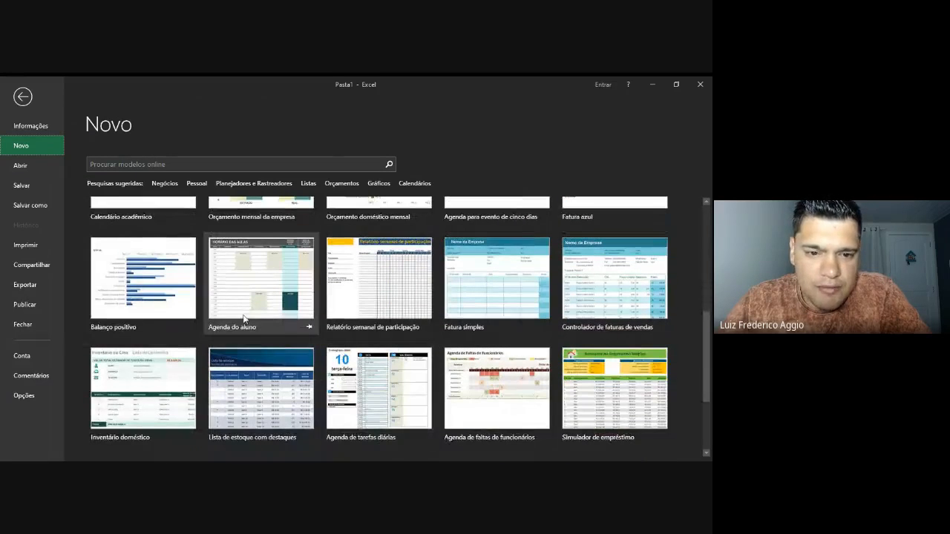
pyautogui.scroll(5, 147, 310)
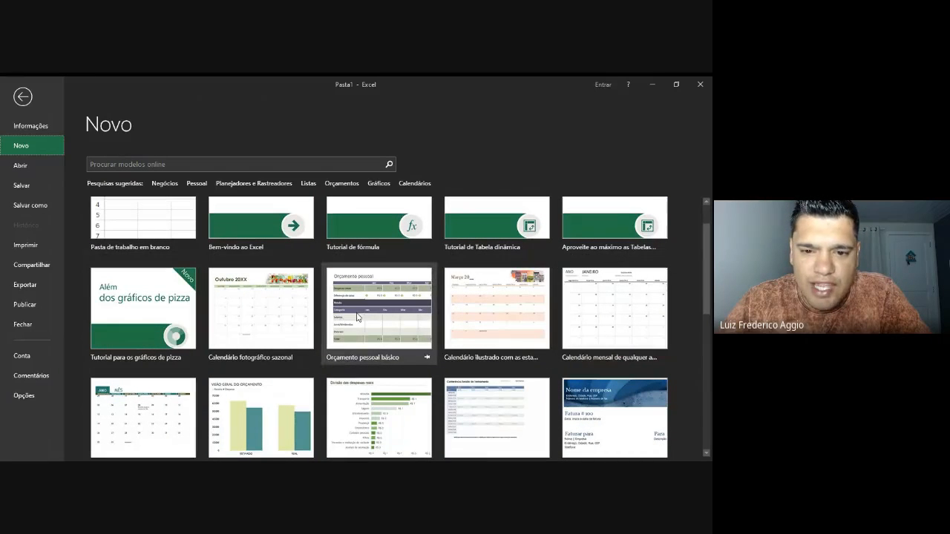
pyautogui.scroll(-1, 548, 332)
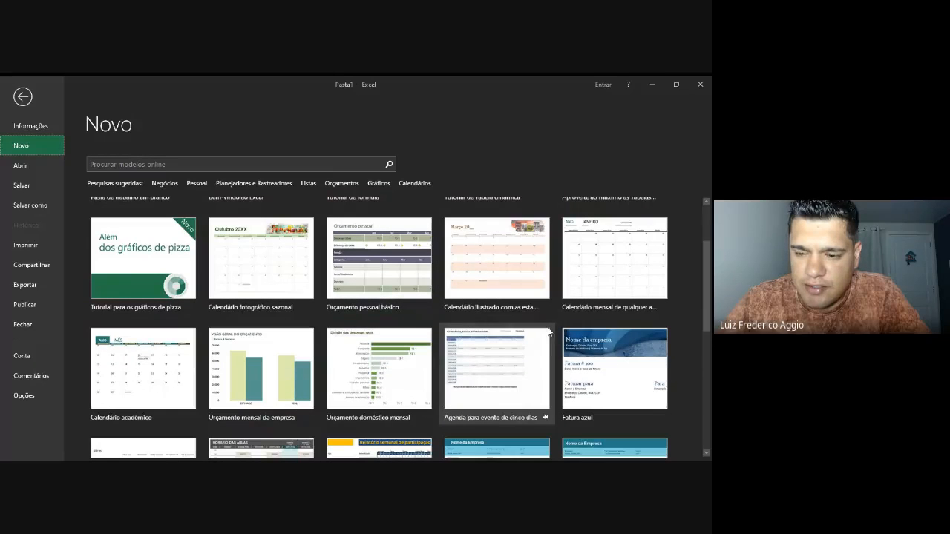
pyautogui.scroll(-1, 532, 340)
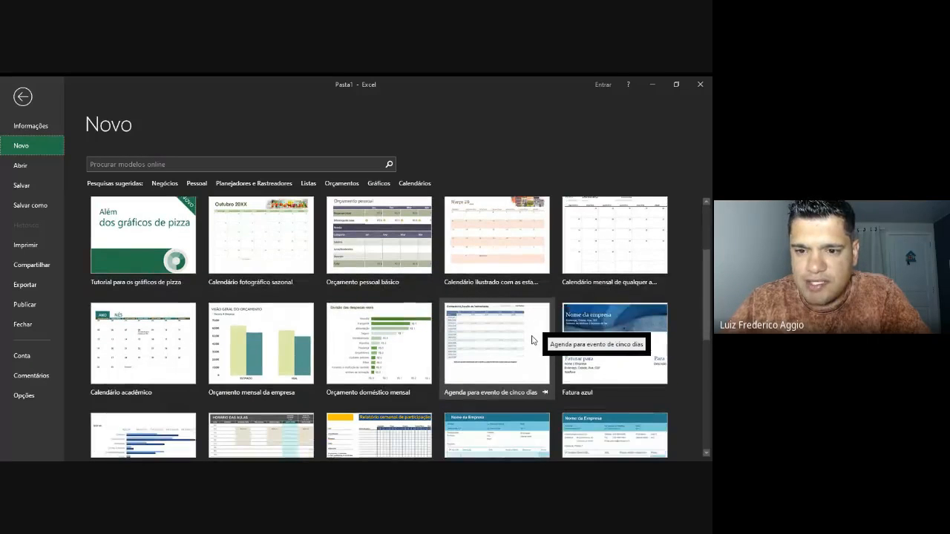
pyautogui.scroll(-3, 474, 294)
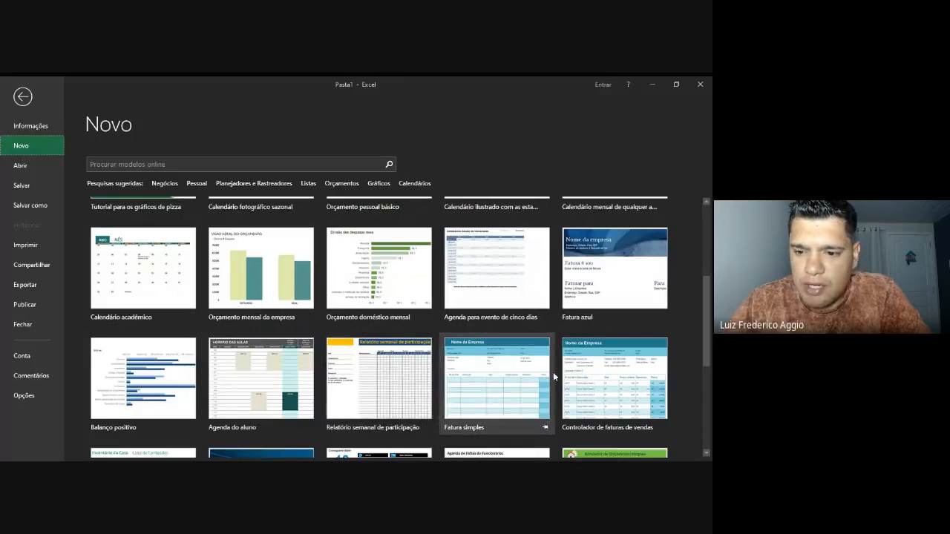
pyautogui.scroll(-6, 556, 374)
pyautogui.scroll(-5, 349, 365)
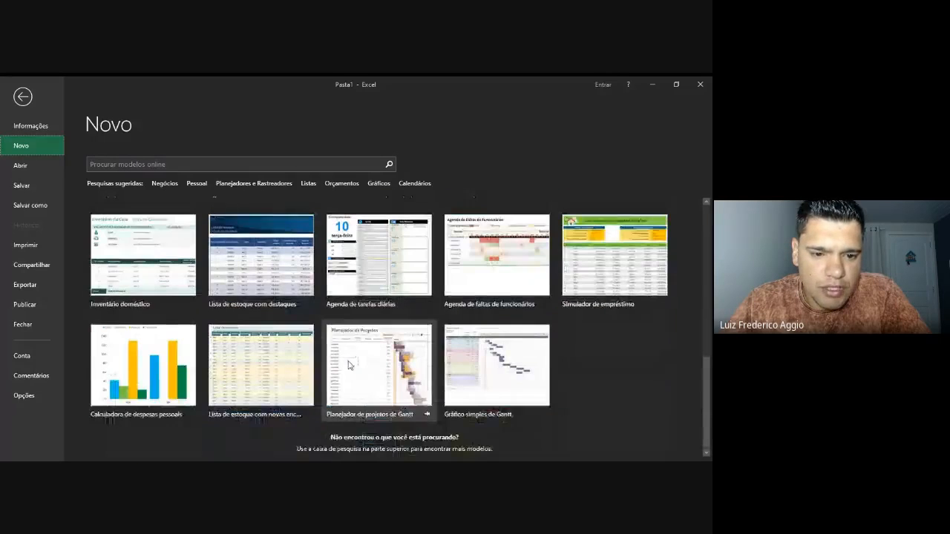
pyautogui.scroll(15, 349, 365)
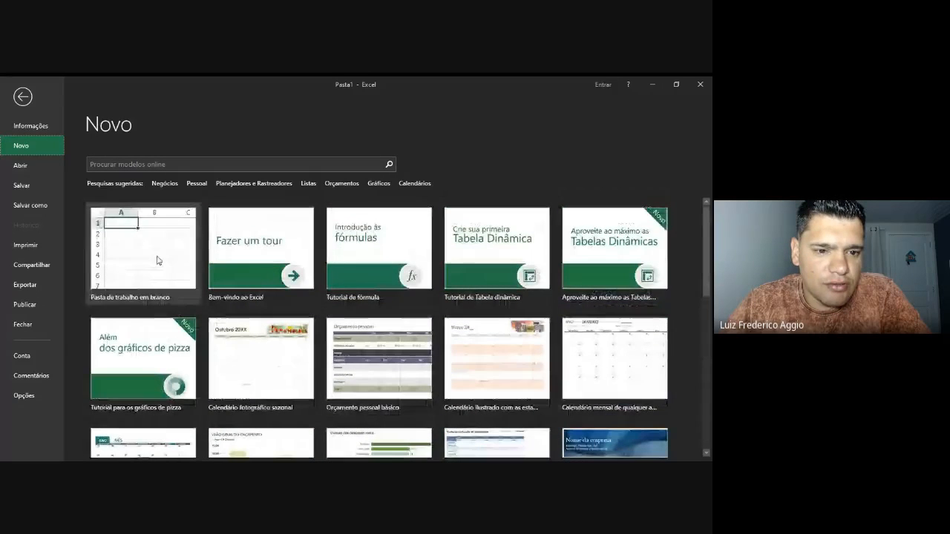
pyautogui.click(119, 268)
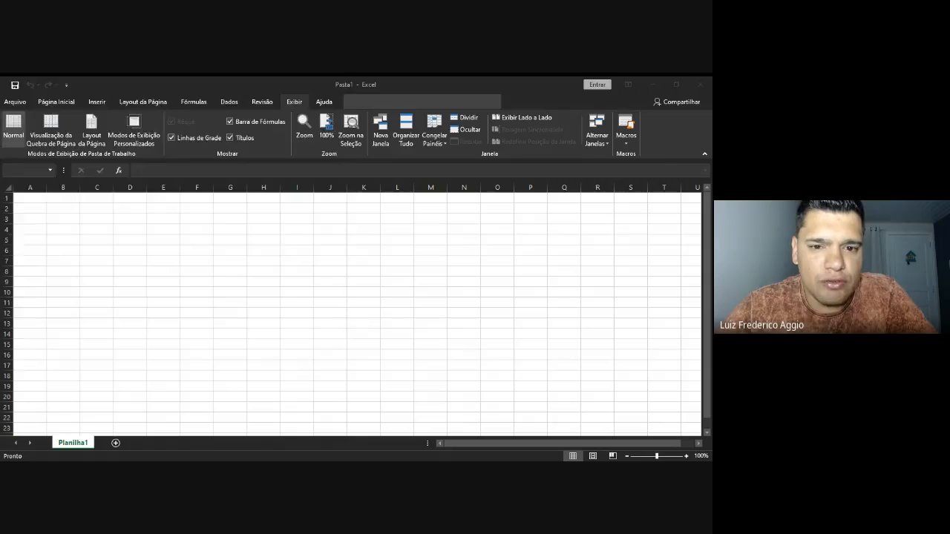
pyautogui.hotkey('ctrl', 'o')
pyautogui.scroll(2, 64, 220)
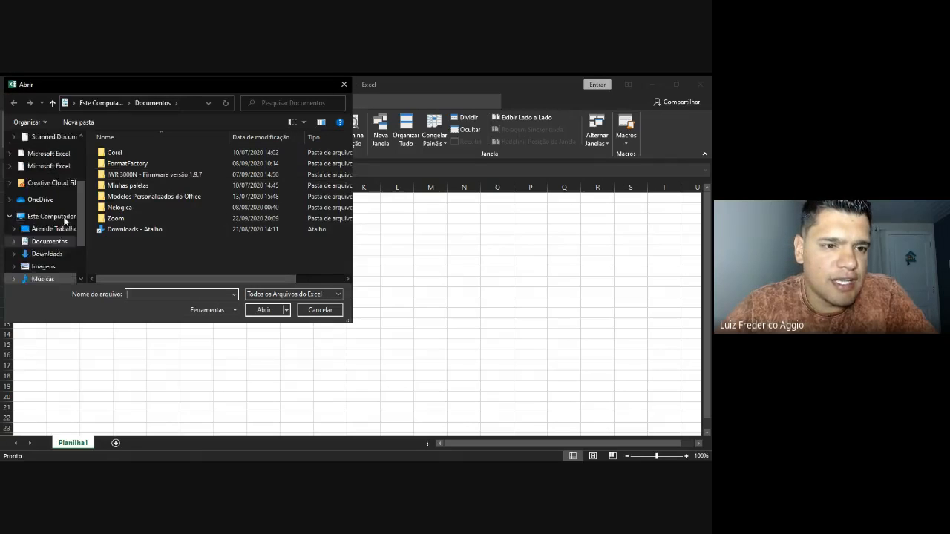
pyautogui.scroll(3, 64, 220)
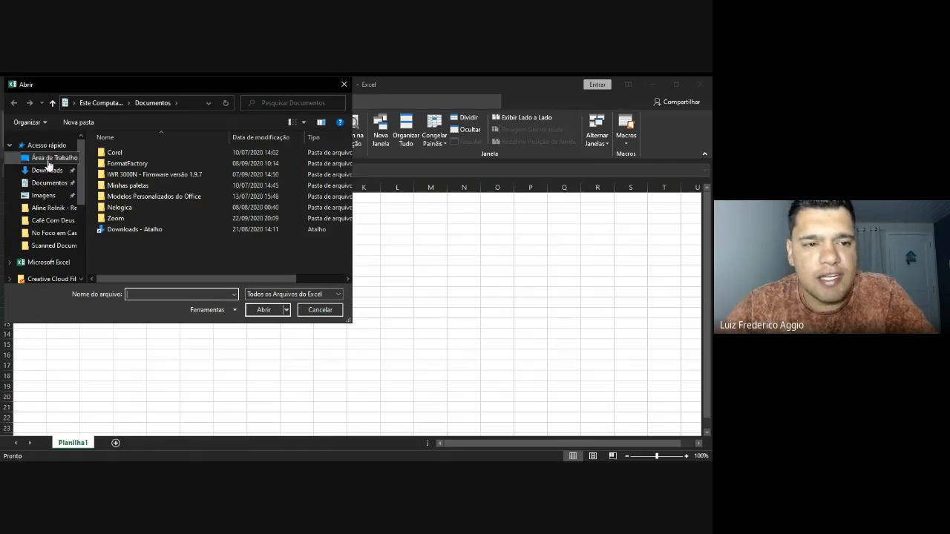
pyautogui.click(48, 161)
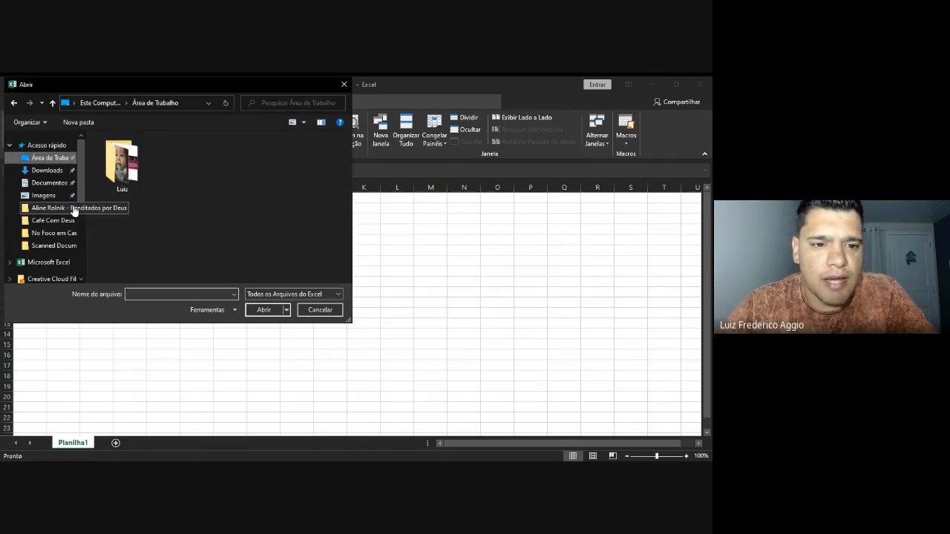
pyautogui.click(320, 310)
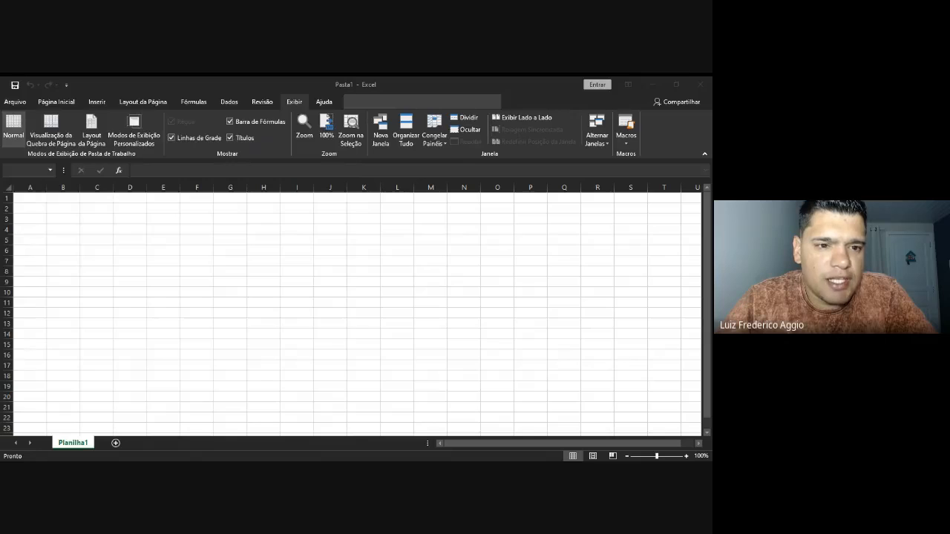
pyautogui.click(209, 106)
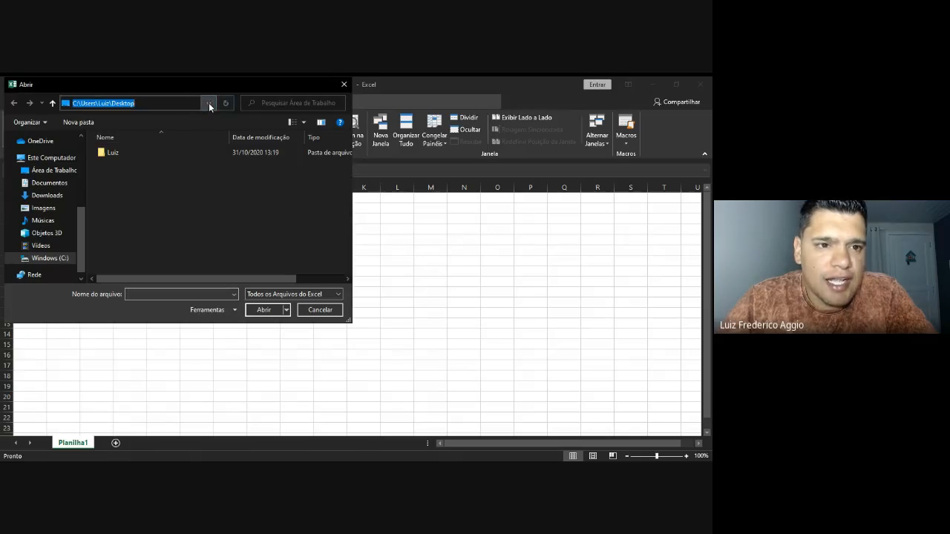
pyautogui.scroll(4, 80, 153)
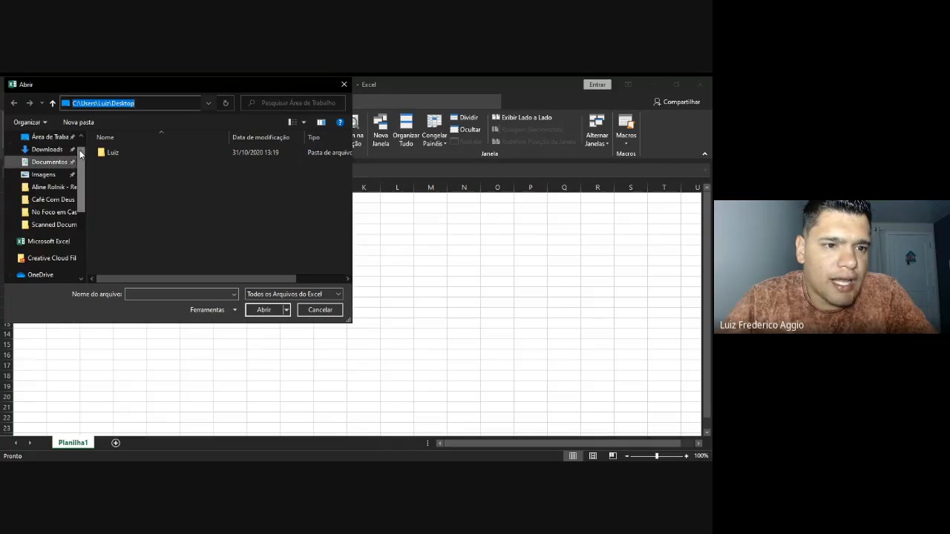
pyautogui.scroll(-5, 84, 182)
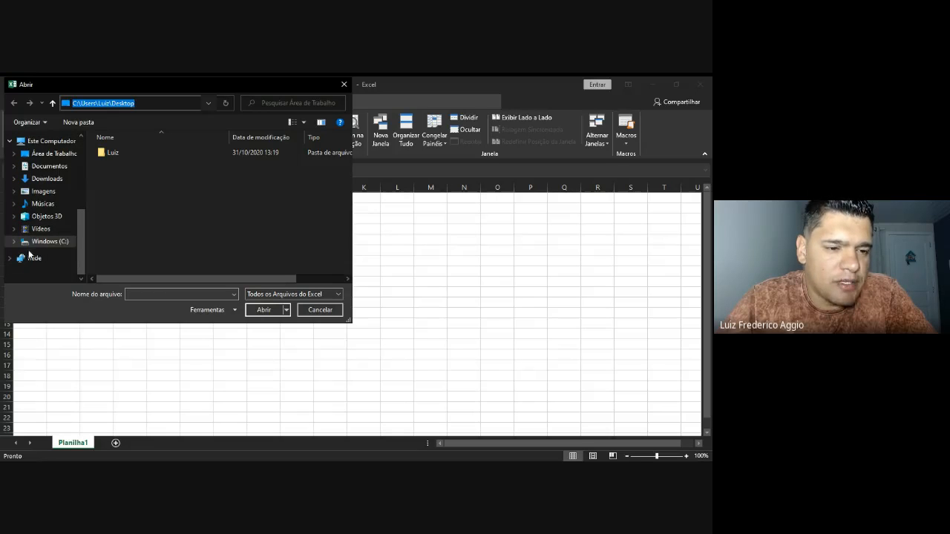
pyautogui.click(344, 83)
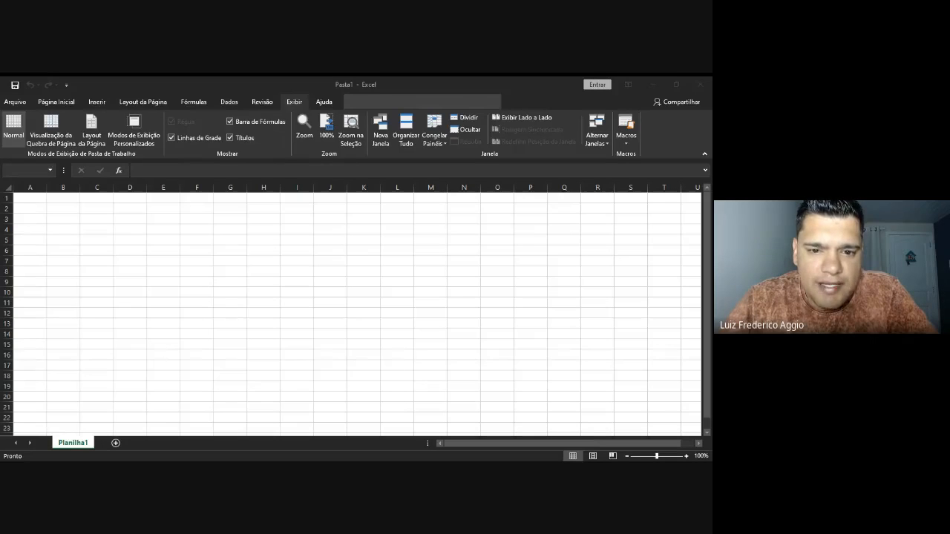
pyautogui.press('F12')
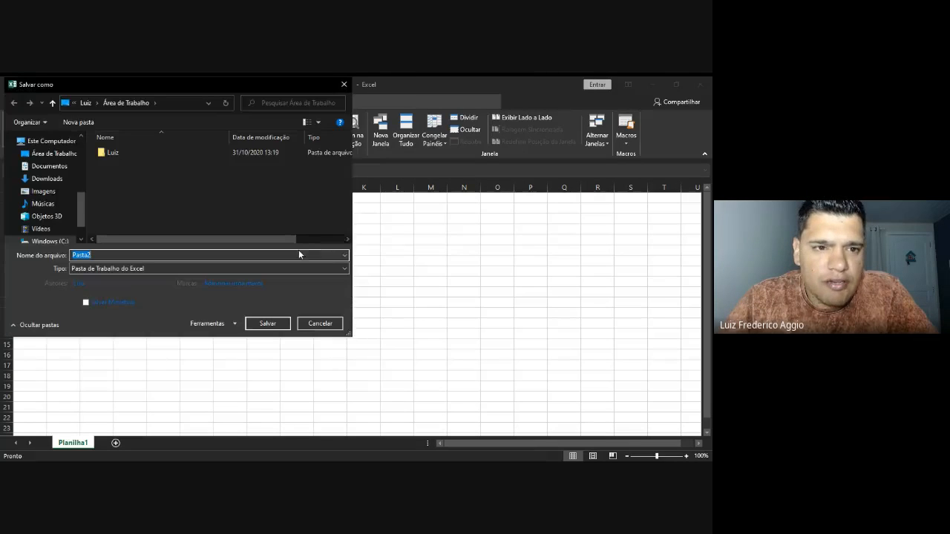
pyautogui.click(344, 85)
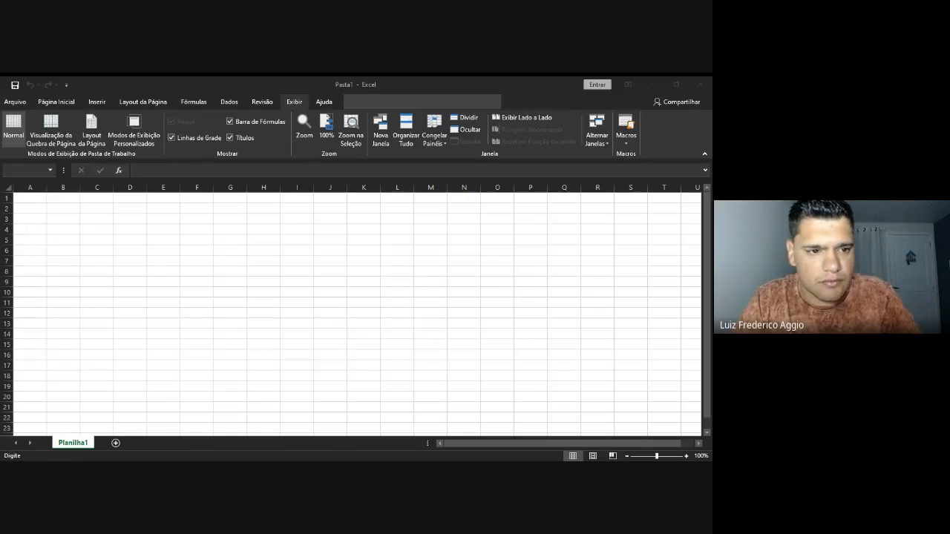
# Cancel the cell entry with Esc, leaving the grid empty
pyautogui.press('Escape')
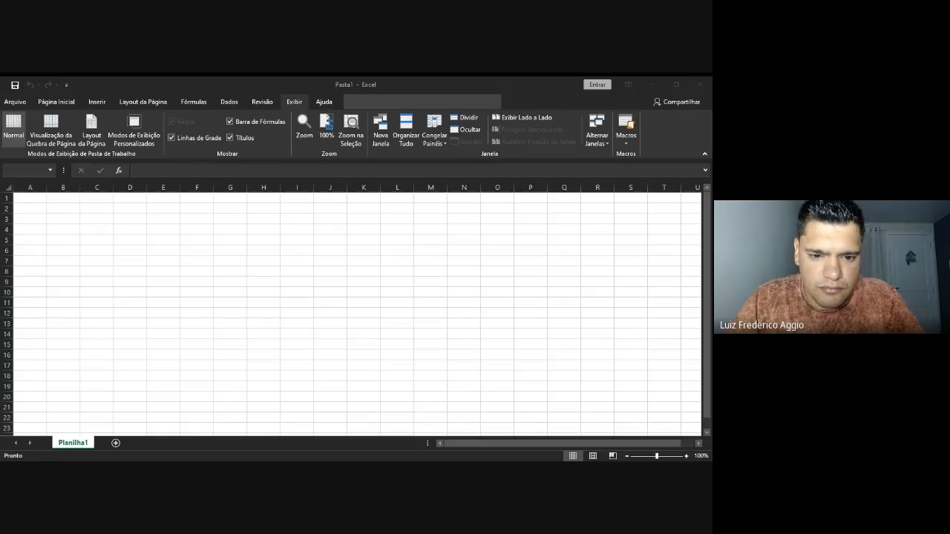
pyautogui.press('Escape')
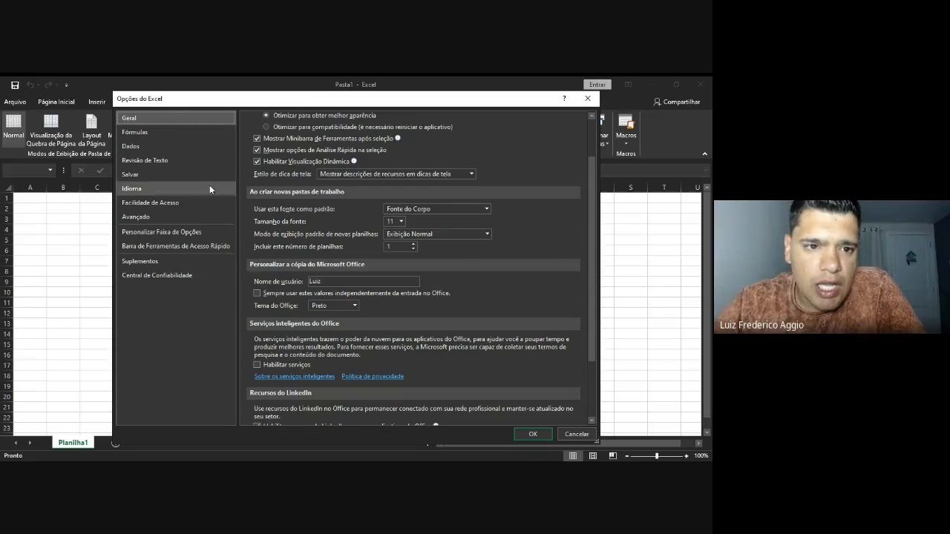
# Glance at the Fórmulas settings, then go to Geral and select the Nome de usuário text
pyautogui.click(144, 134)
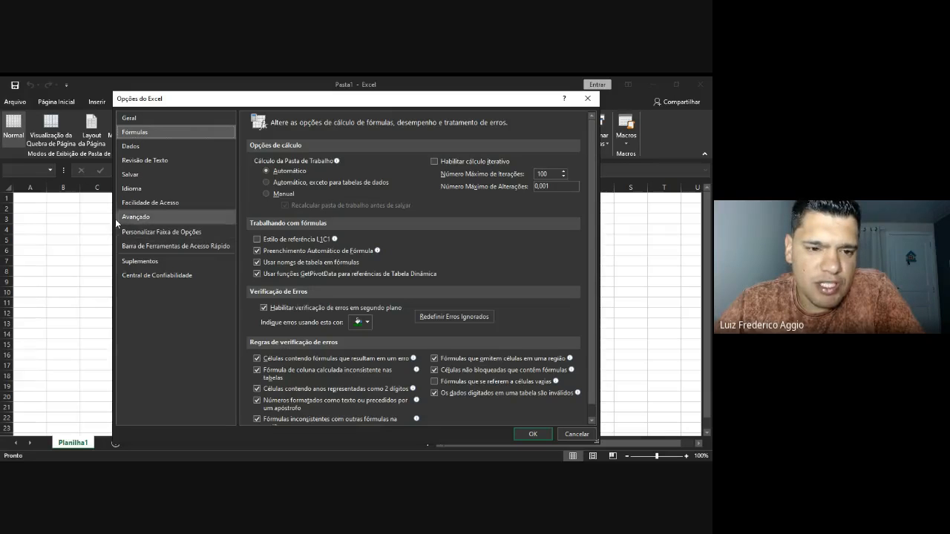
pyautogui.scroll(-1, 257, 358)
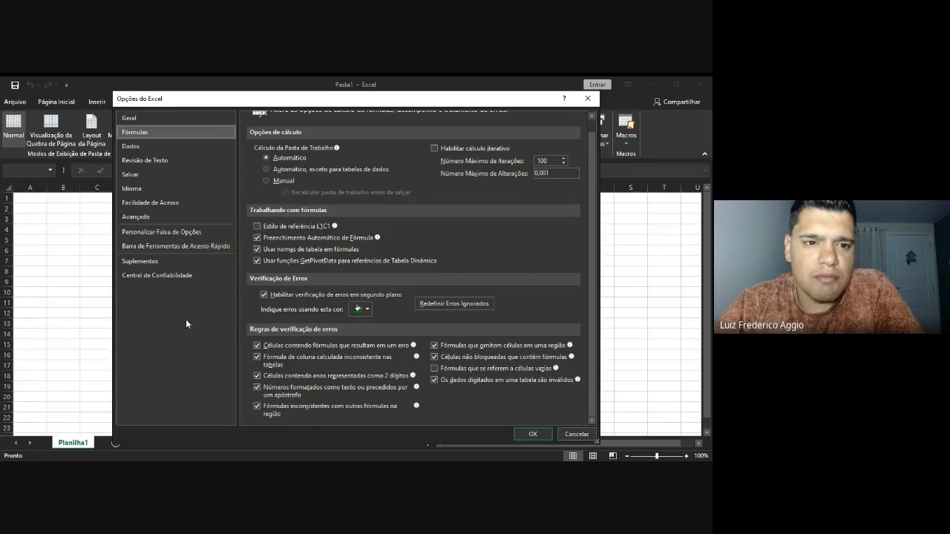
pyautogui.scroll(1, 342, 235)
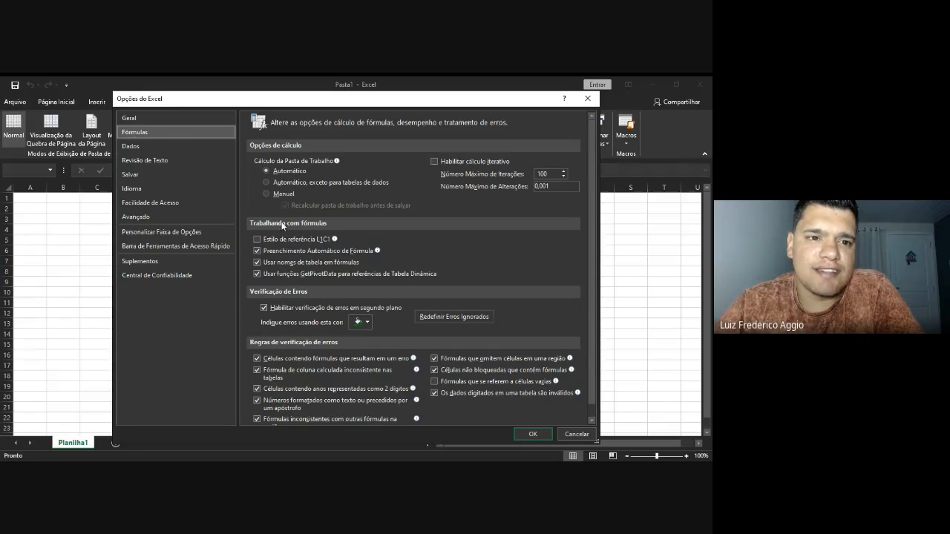
pyautogui.click(131, 120)
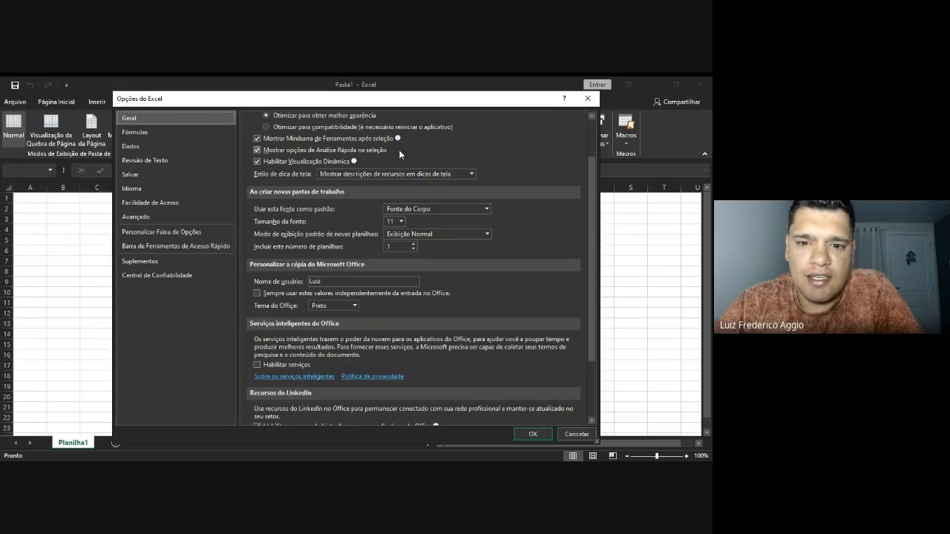
pyautogui.scroll(2, 336, 286)
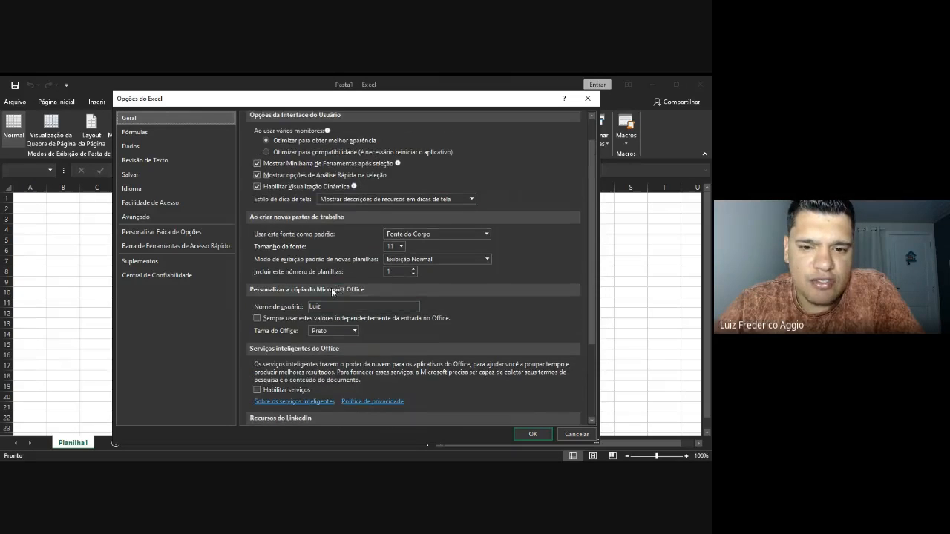
pyautogui.doubleClick(327, 305)
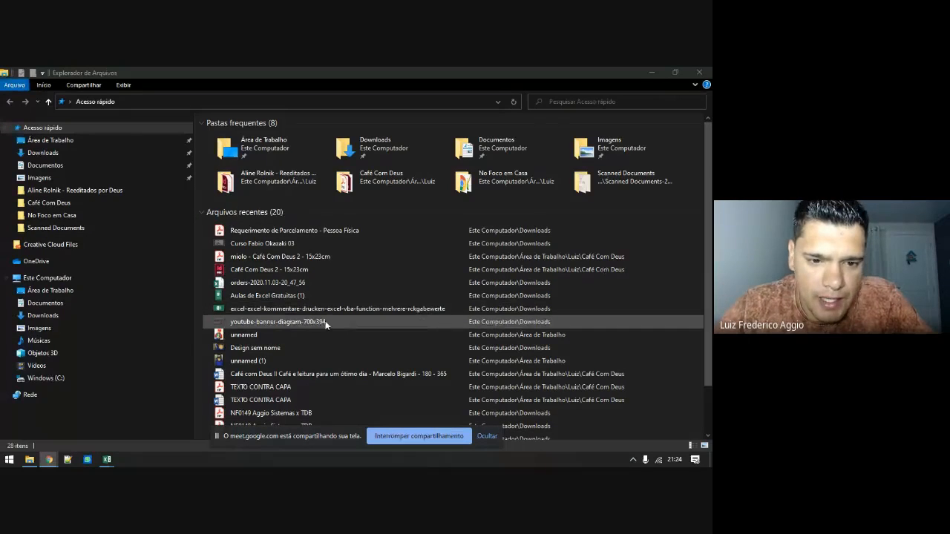
# View the Detalhes of Aulas de Excel Gratuitas (1): a 1080×1920 PNG of 247 KB
pyautogui.click(261, 295)
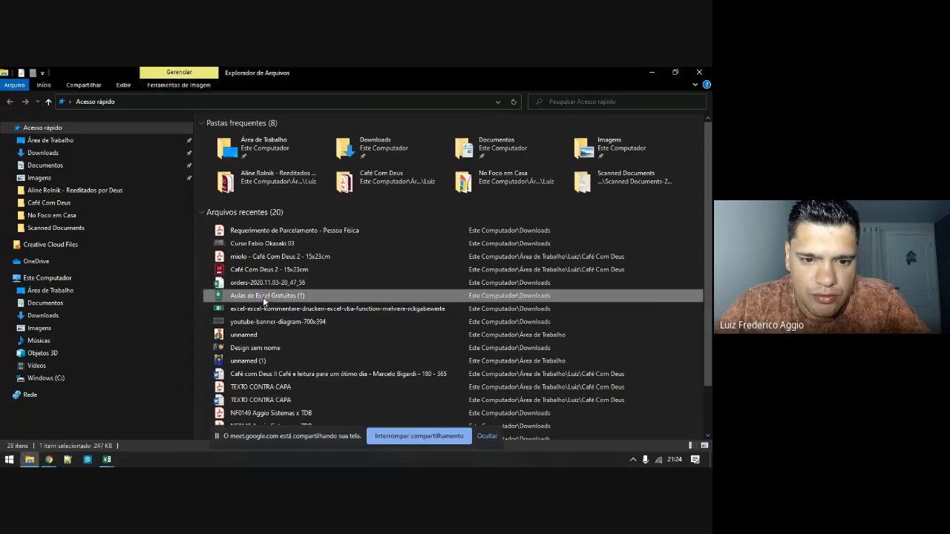
pyautogui.rightClick(262, 297)
pyautogui.click(299, 443)
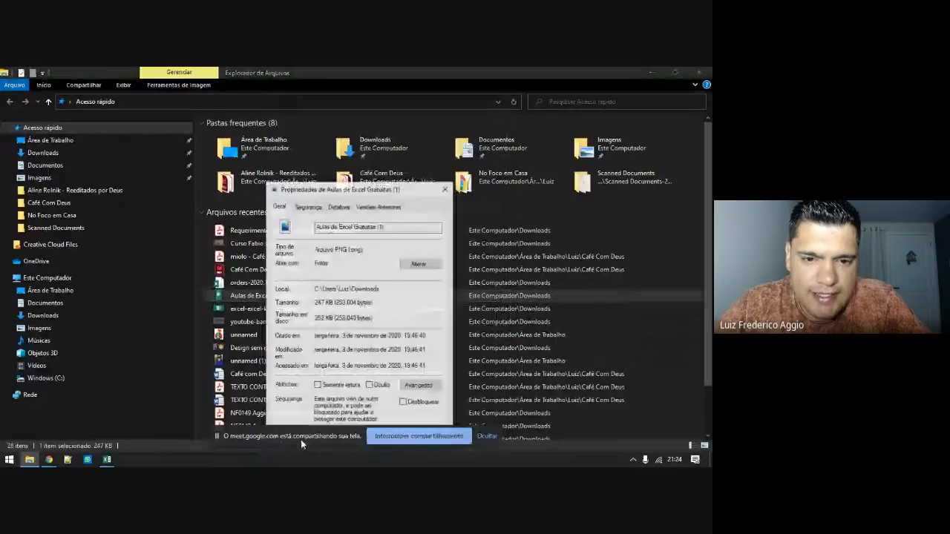
pyautogui.click(338, 207)
pyautogui.scroll(-2, 364, 292)
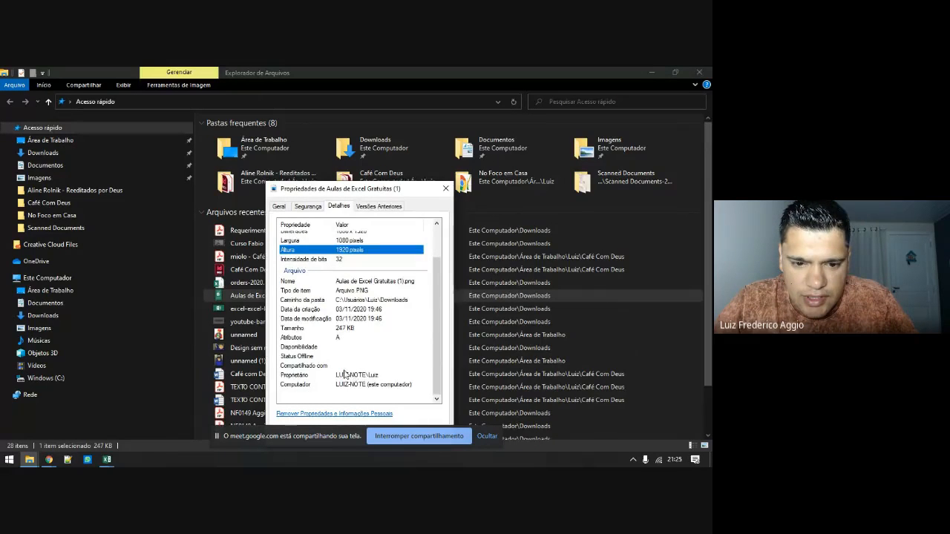
pyautogui.scroll(2, 345, 374)
pyautogui.scroll(-2, 345, 374)
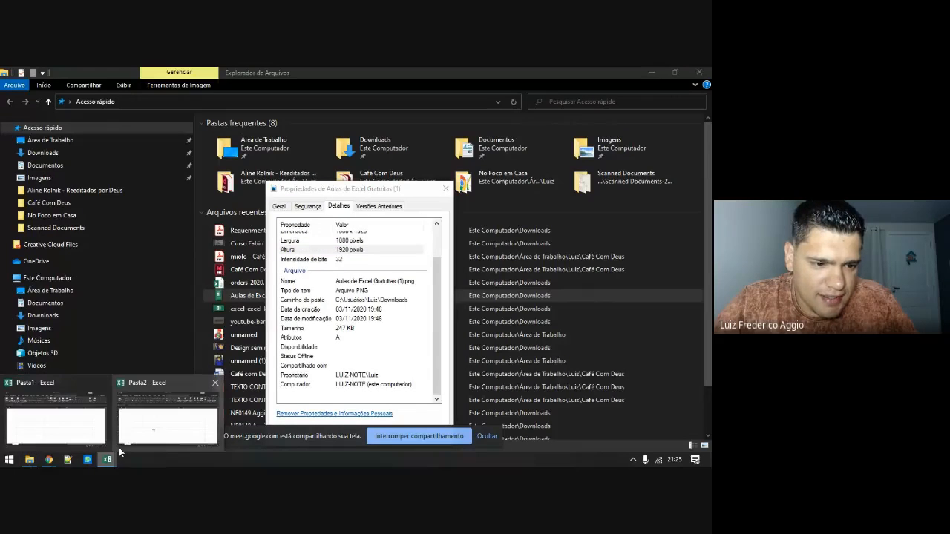
# Close the image Properties window, bringing it forward from the taskbar
pyautogui.click(119, 445)
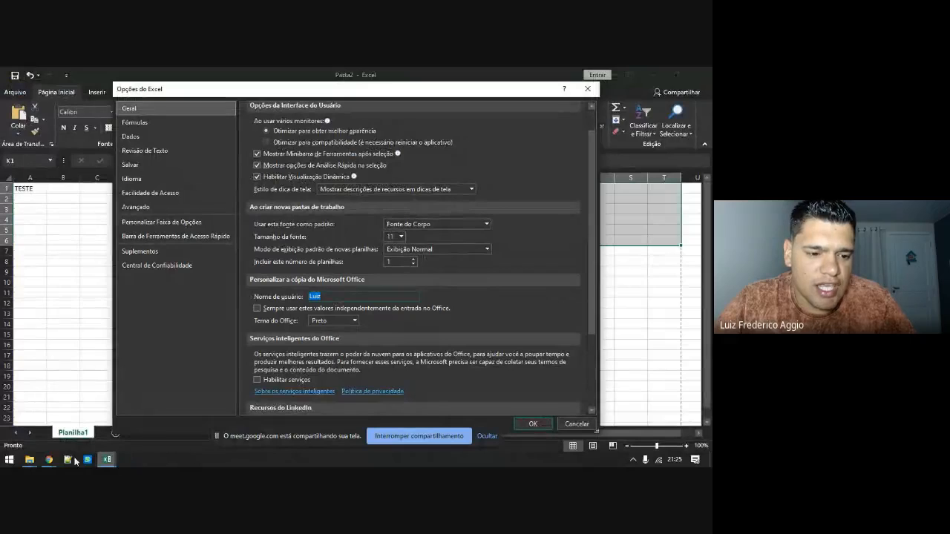
pyautogui.click(31, 460)
pyautogui.click(150, 409)
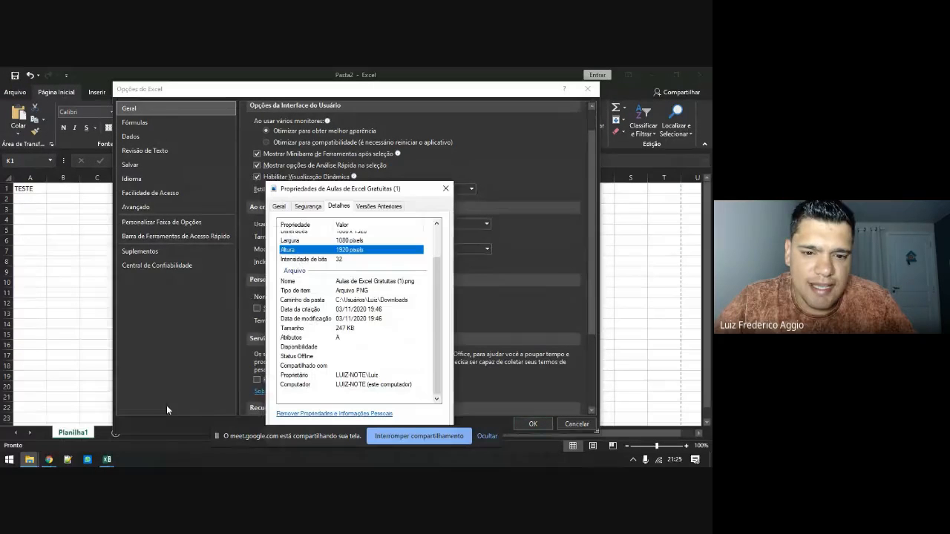
pyautogui.click(445, 189)
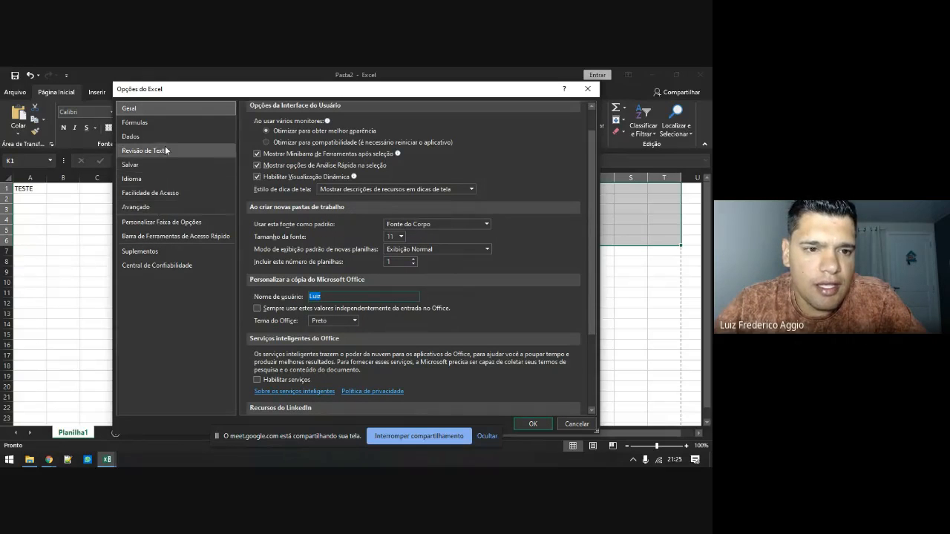
# Review the Avançado options page, then close Opções do Excel to return to Pasta2
pyautogui.click(135, 211)
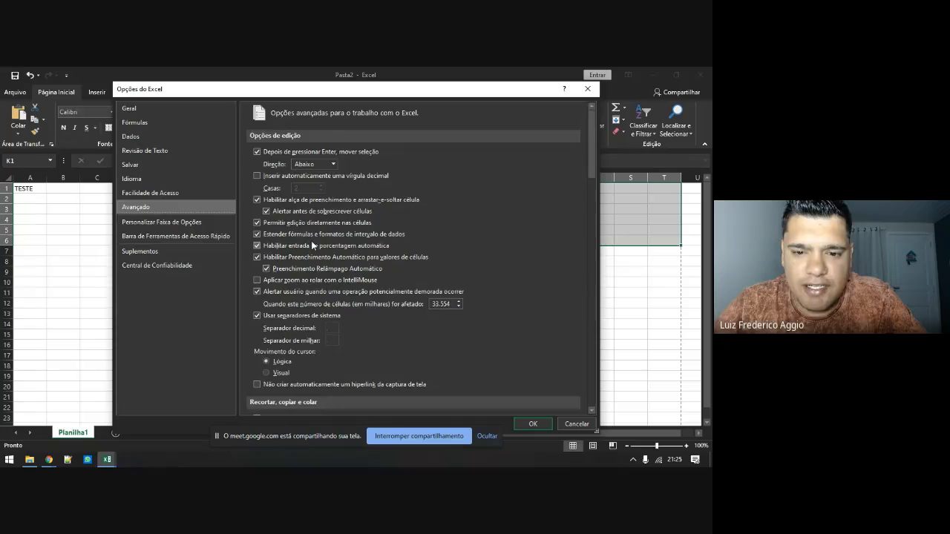
pyautogui.scroll(-3, 325, 250)
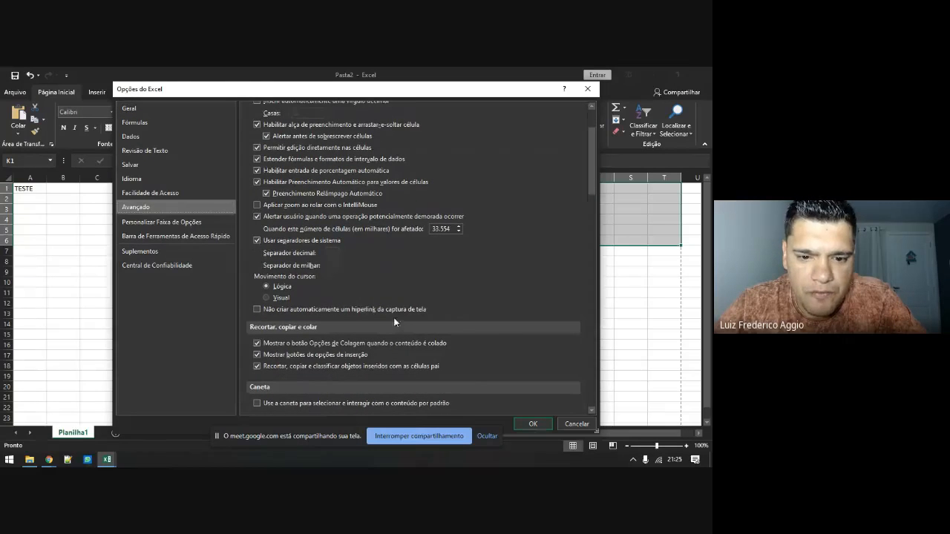
pyautogui.scroll(-9, 396, 320)
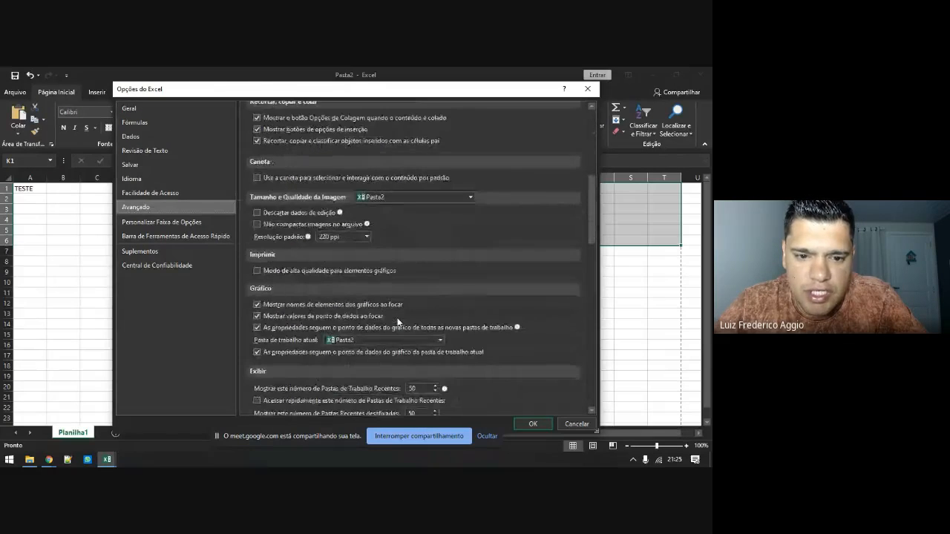
pyautogui.scroll(-12, 397, 320)
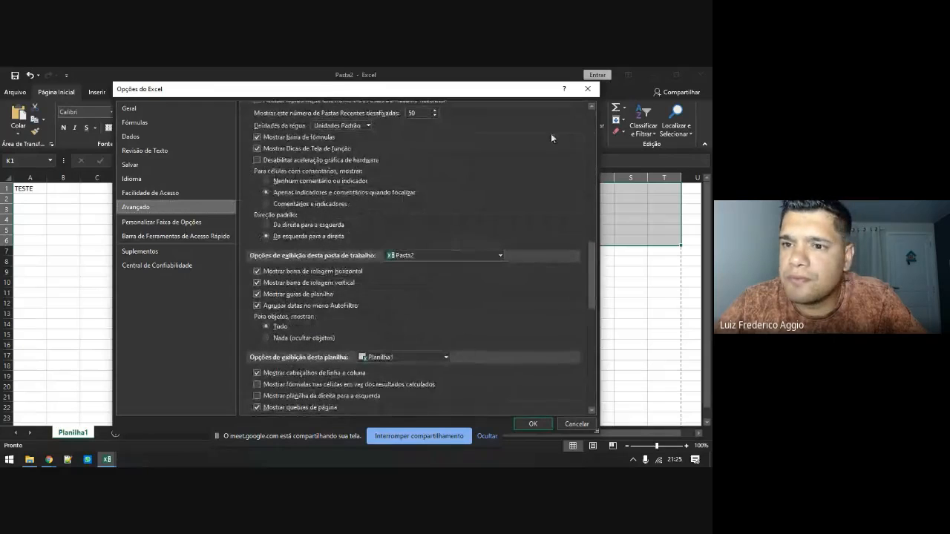
pyautogui.click(587, 89)
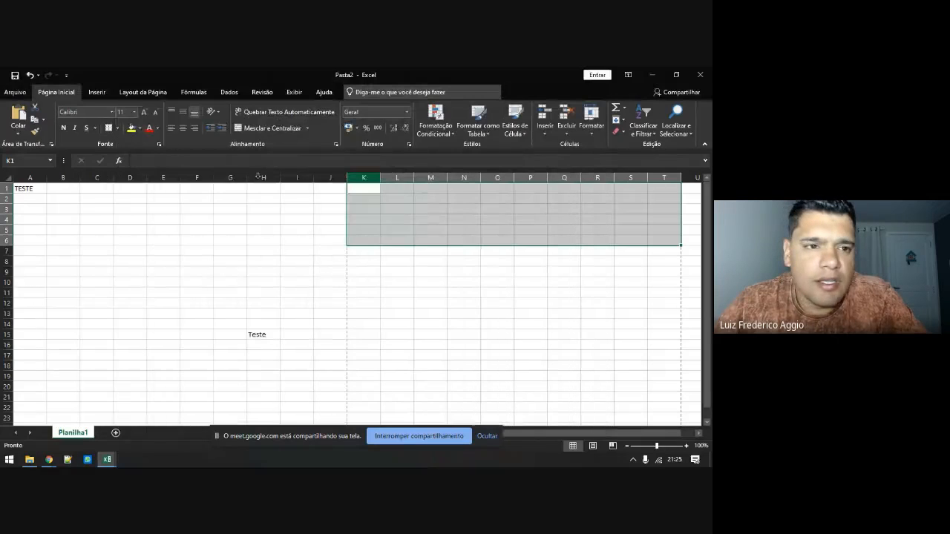
pyautogui.click(15, 92)
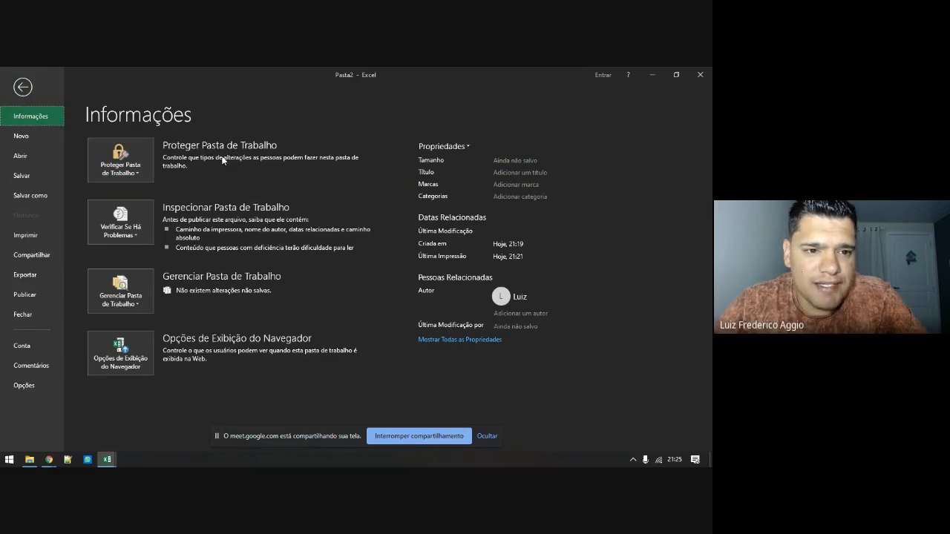
pyautogui.click(130, 169)
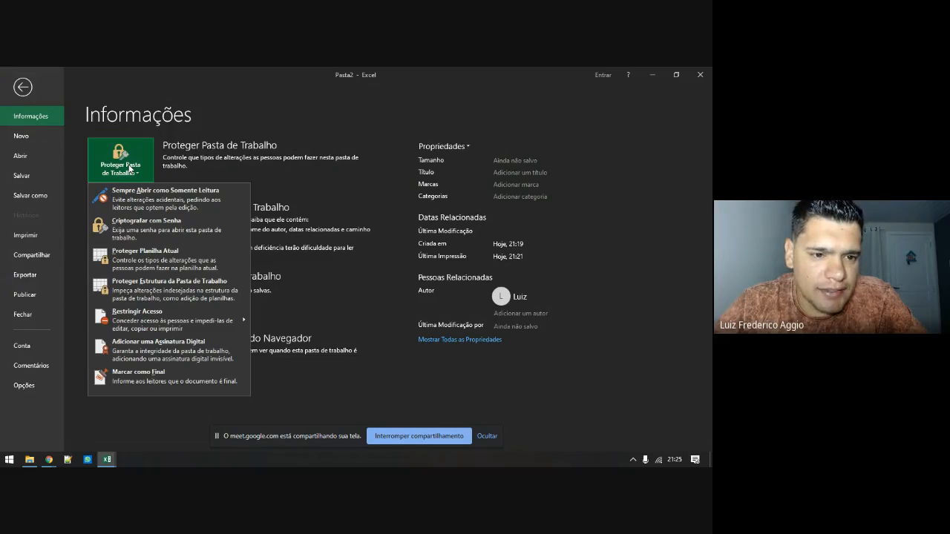
pyautogui.click(171, 264)
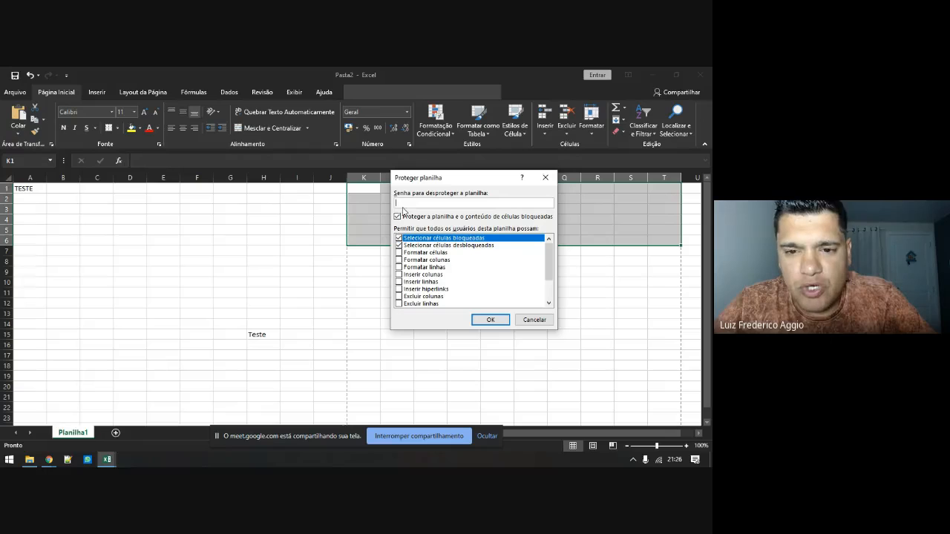
pyautogui.click(532, 320)
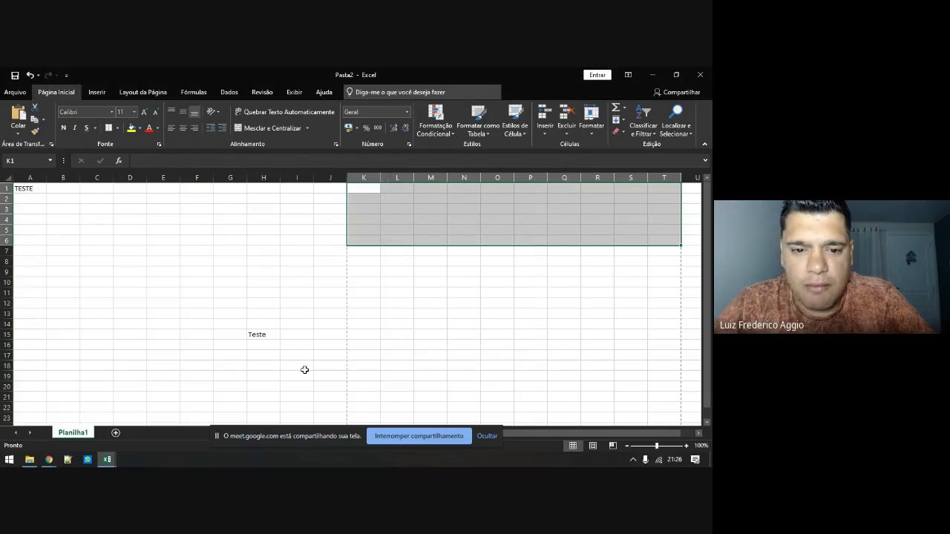
# Select cell H15, go to File > Info, and preview the Proteger Pasta de Trabalho choices
pyautogui.click(265, 337)
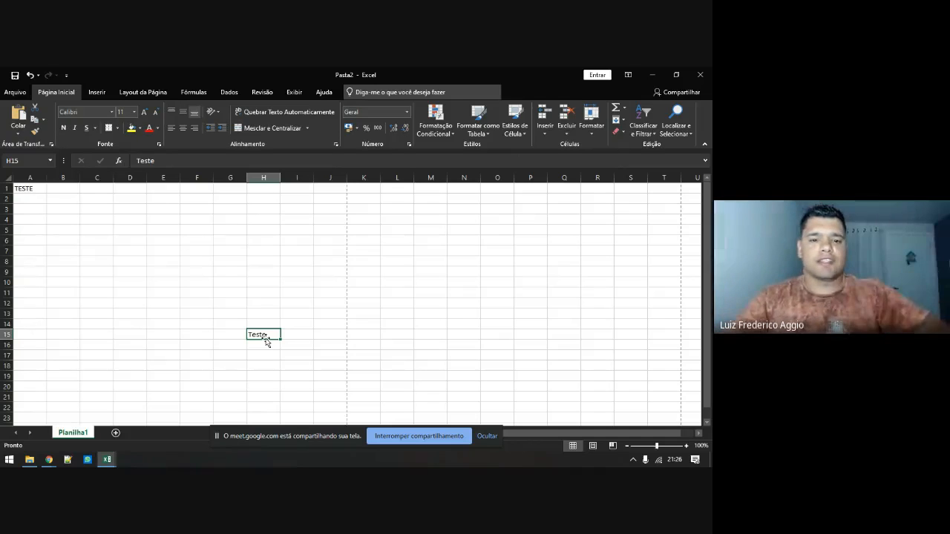
pyautogui.click(14, 95)
pyautogui.click(121, 167)
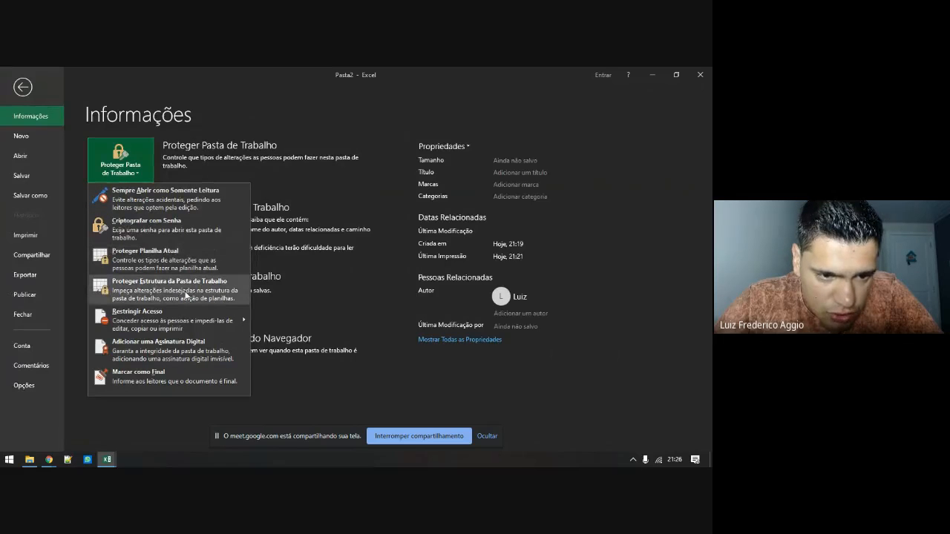
pyautogui.click(300, 186)
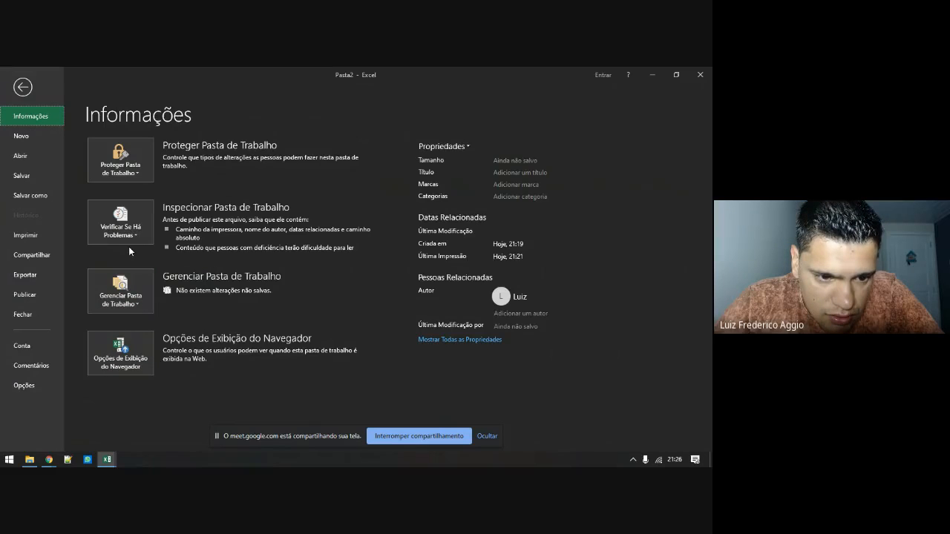
# Try Criptografar com Senha twice, cancelling the password prompt each time, then open File Explorer
pyautogui.click(130, 177)
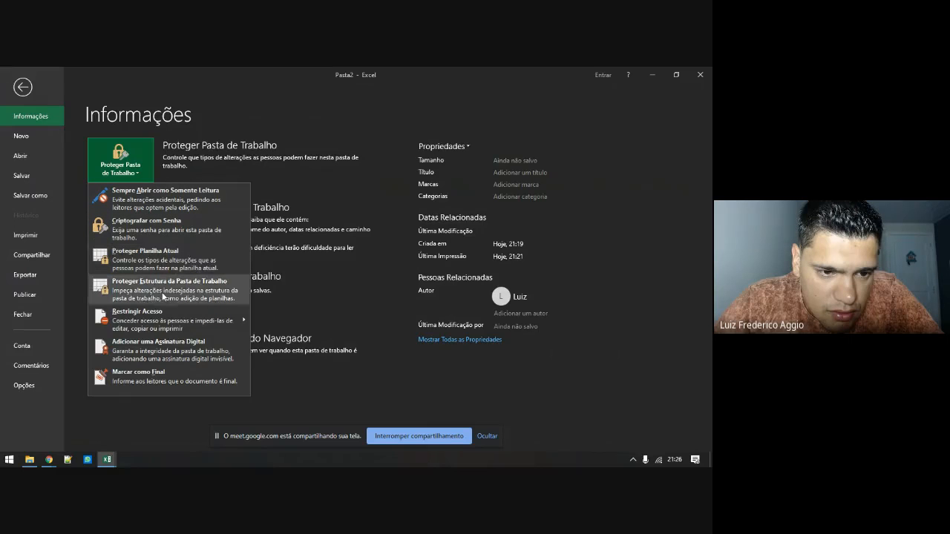
pyautogui.click(149, 224)
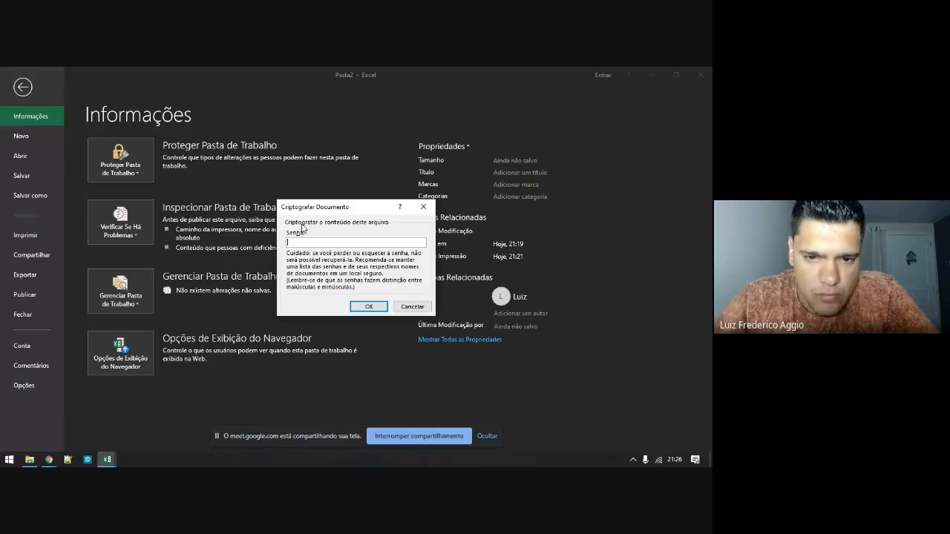
pyautogui.click(402, 308)
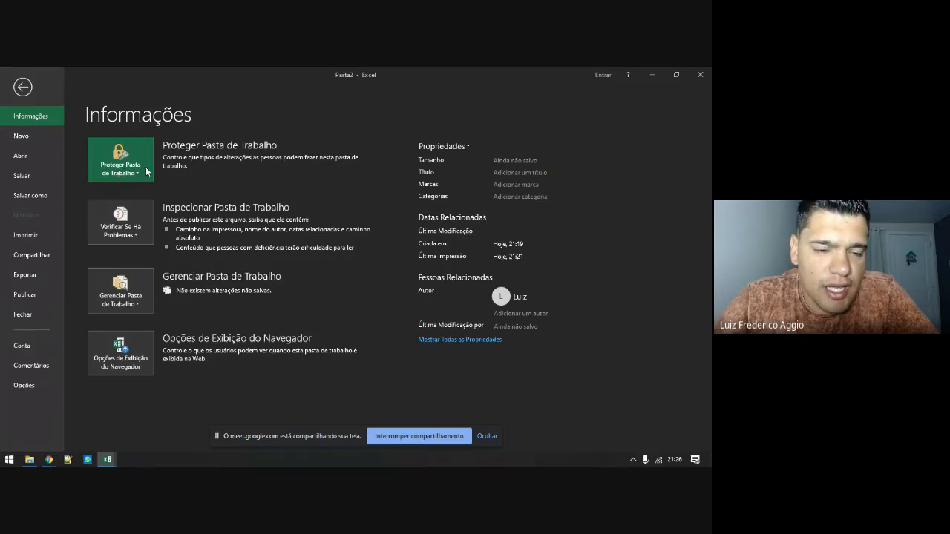
pyautogui.click(144, 172)
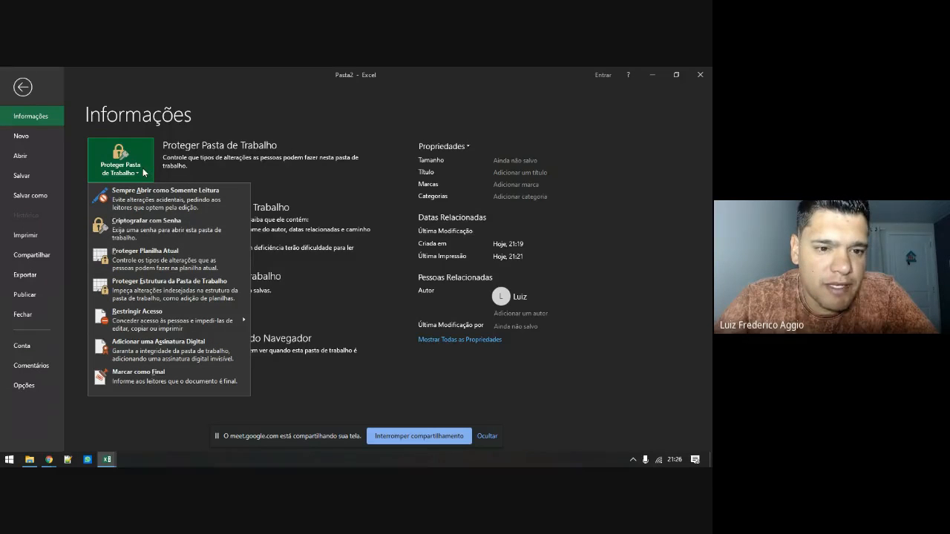
pyautogui.click(143, 239)
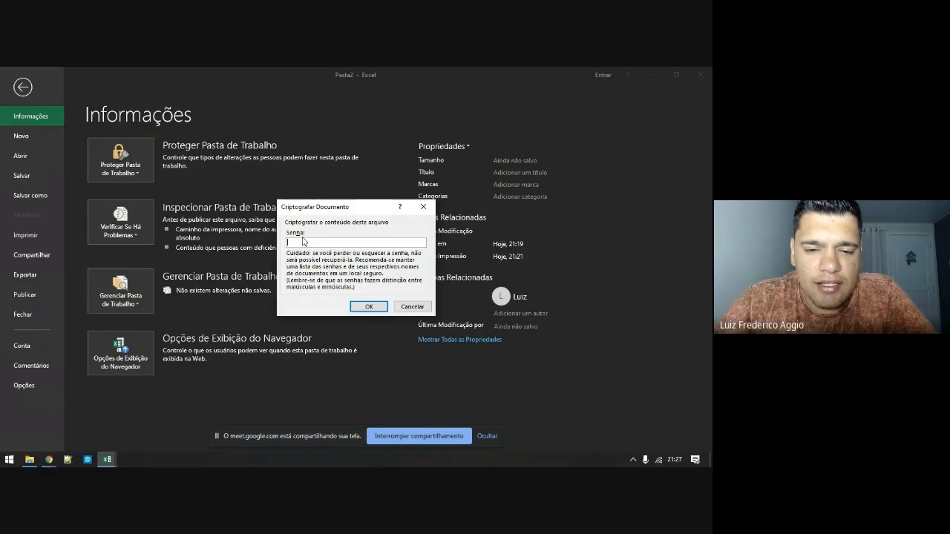
pyautogui.click(411, 307)
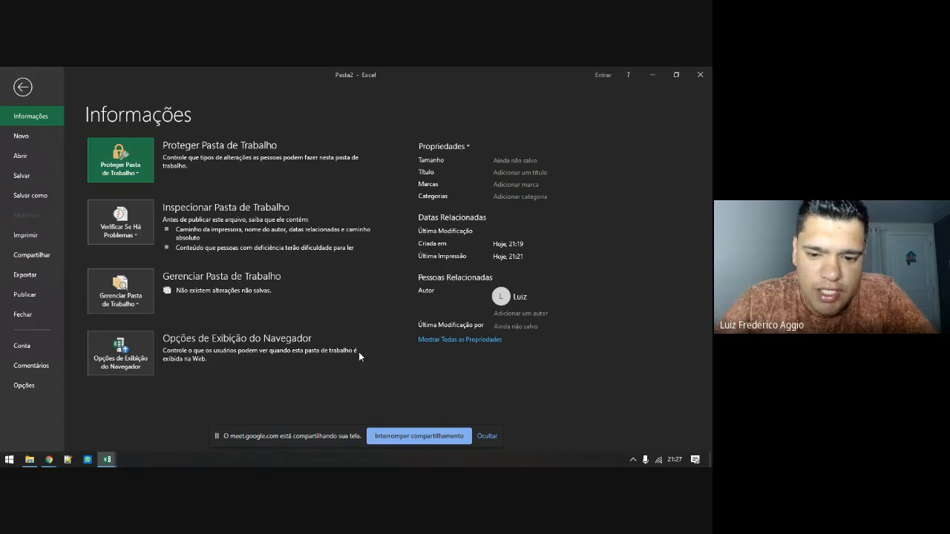
pyautogui.click(30, 460)
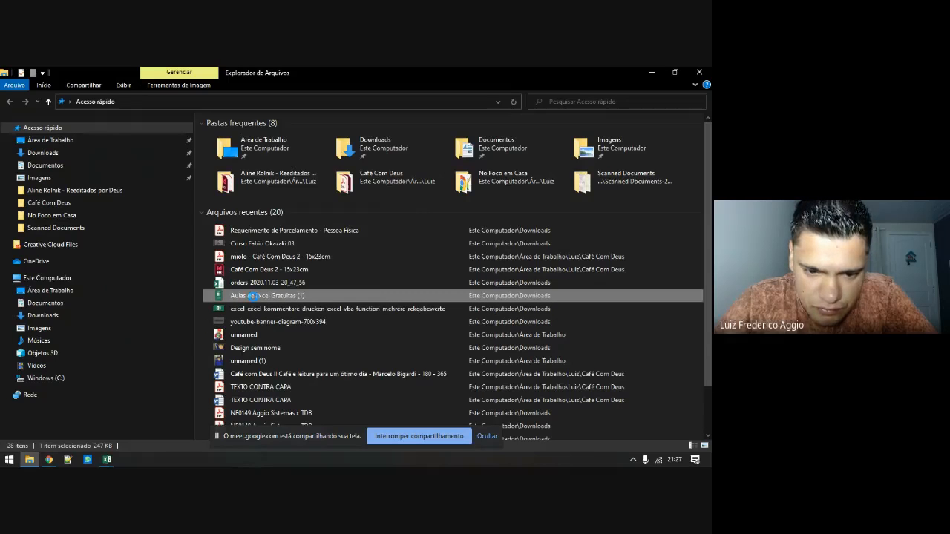
# Check the context menu of Aulas de Excel Gratuitas (1), then return to Pasta2's Info page
pyautogui.rightClick(252, 295)
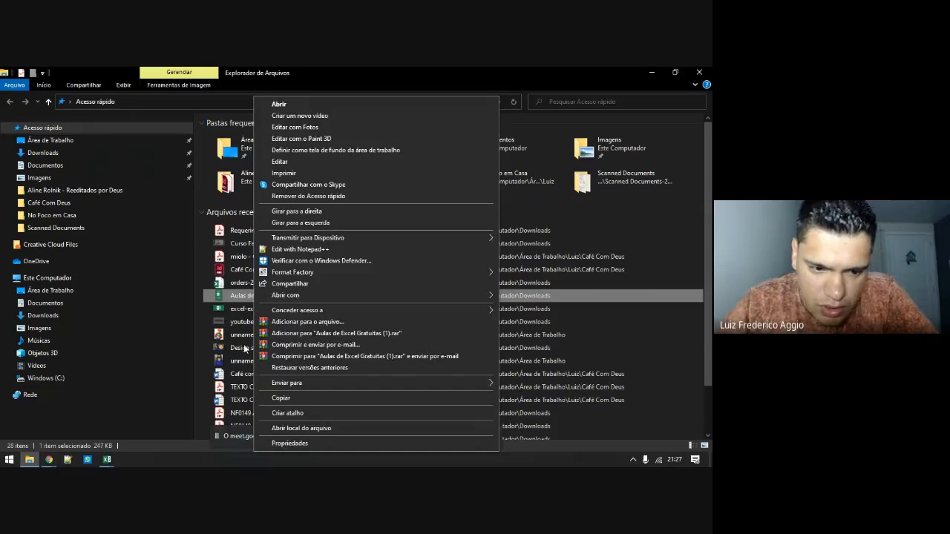
pyautogui.click(106, 460)
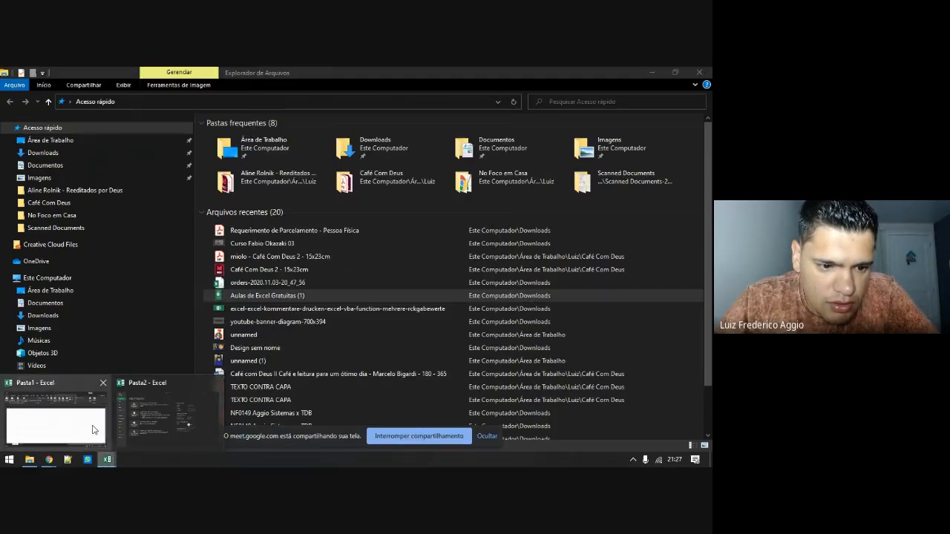
pyautogui.click(94, 429)
pyautogui.click(107, 460)
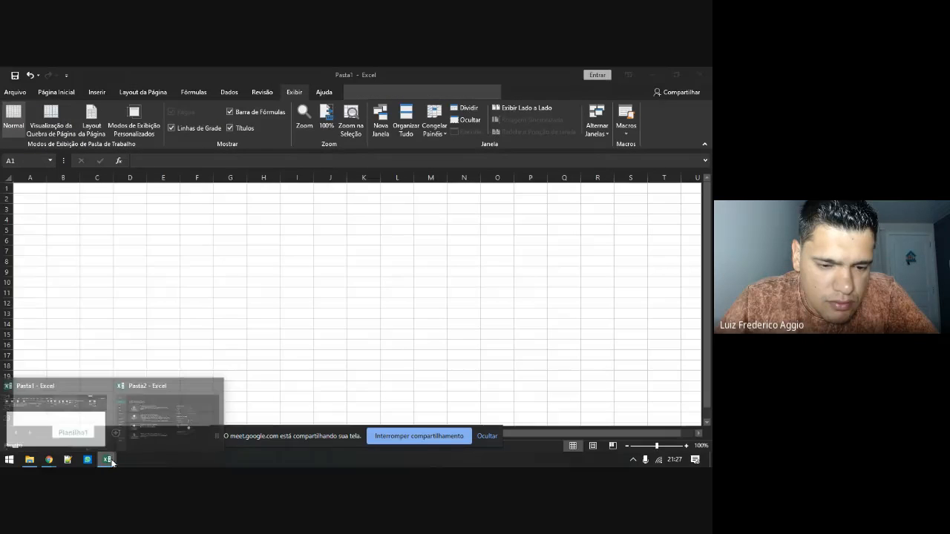
pyautogui.click(148, 425)
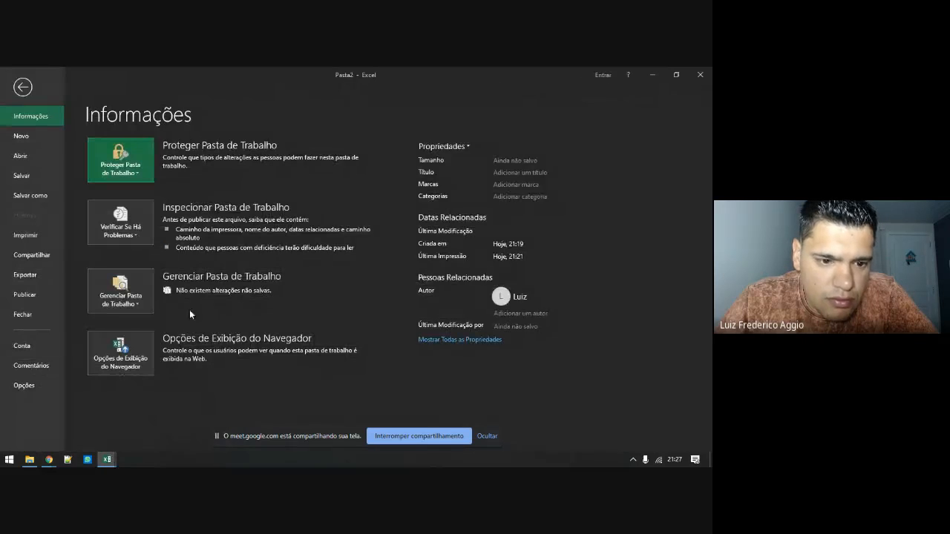
# Check the unsaved-workbook options, show all properties, and preview the protection choices
pyautogui.click(140, 306)
pyautogui.click(140, 306)
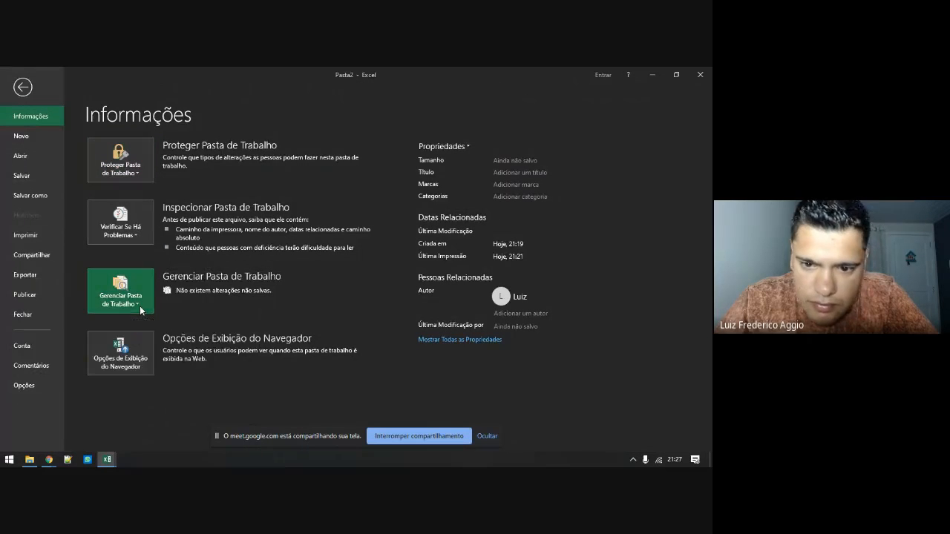
pyautogui.click(449, 340)
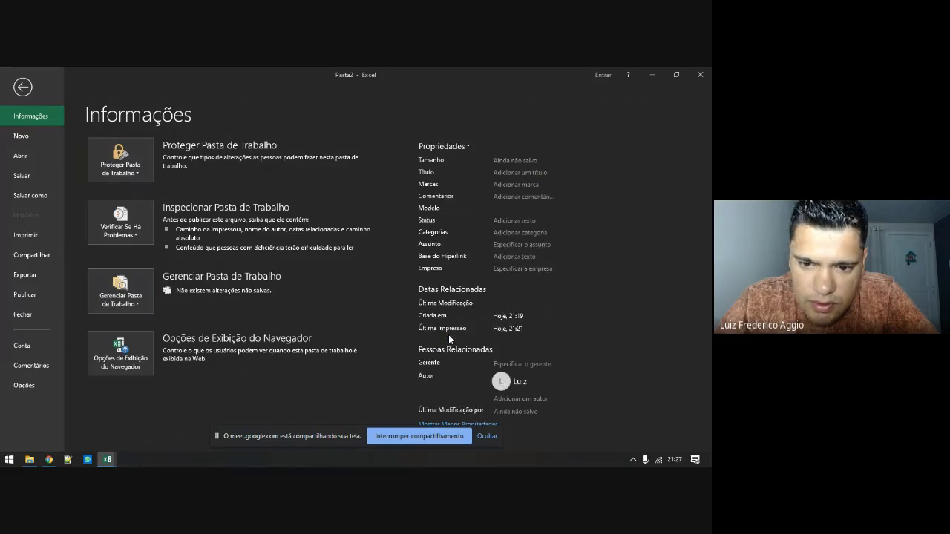
pyautogui.click(137, 175)
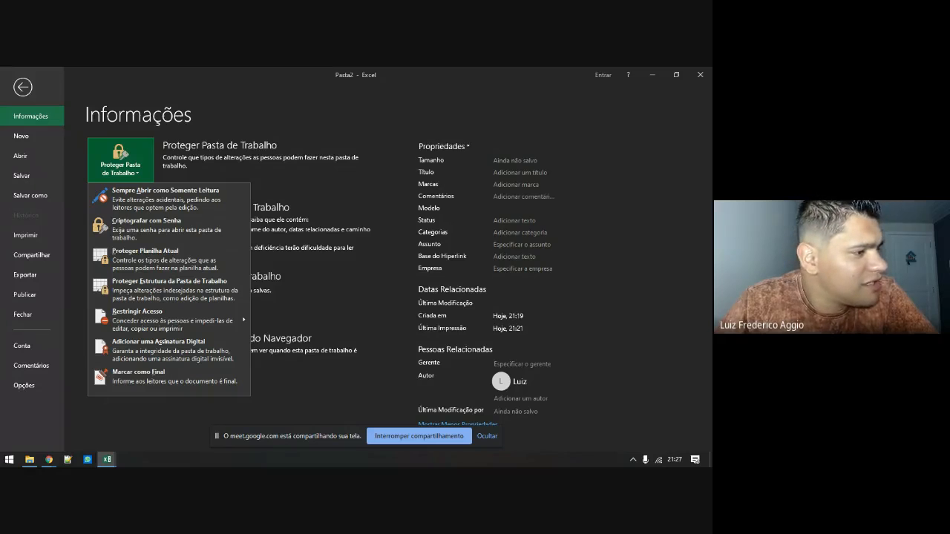
pyautogui.click(49, 459)
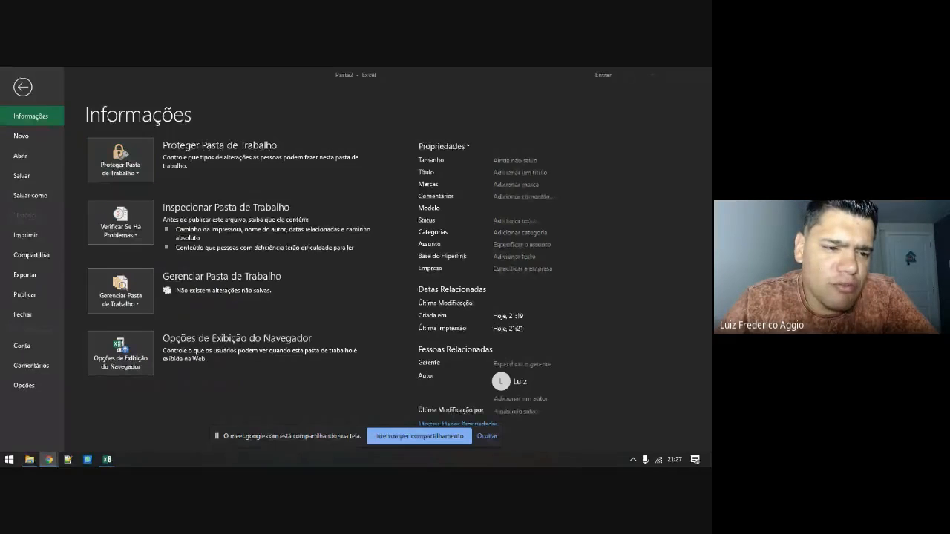
# Save Pasta2, open and close Excel Options, then list the Proteger Pasta de Trabalho choices
pyautogui.click(30, 351)
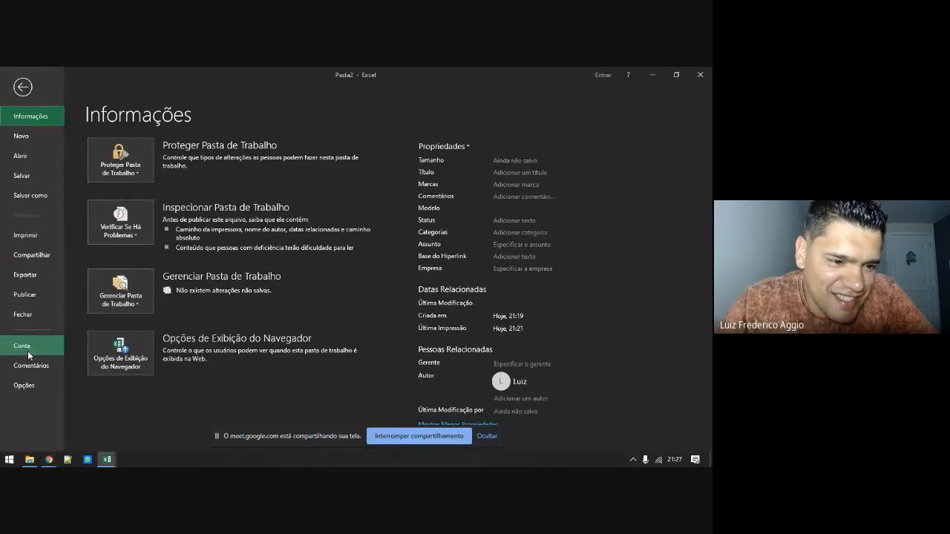
pyautogui.click(25, 175)
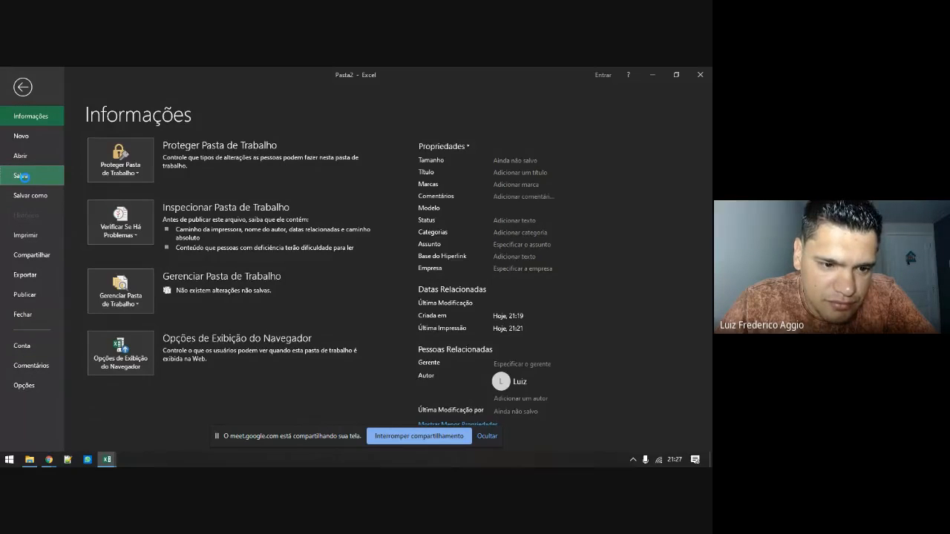
pyautogui.click(22, 388)
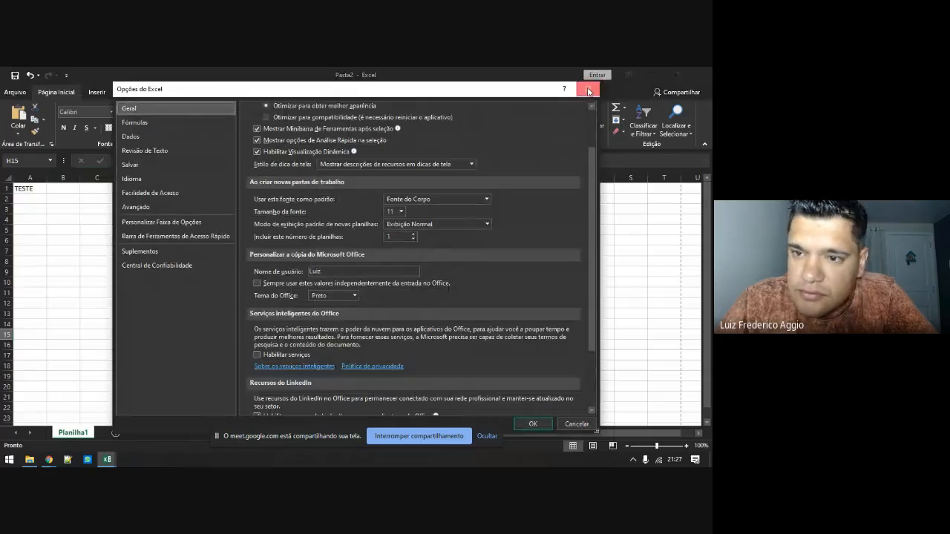
pyautogui.click(588, 91)
pyautogui.click(22, 91)
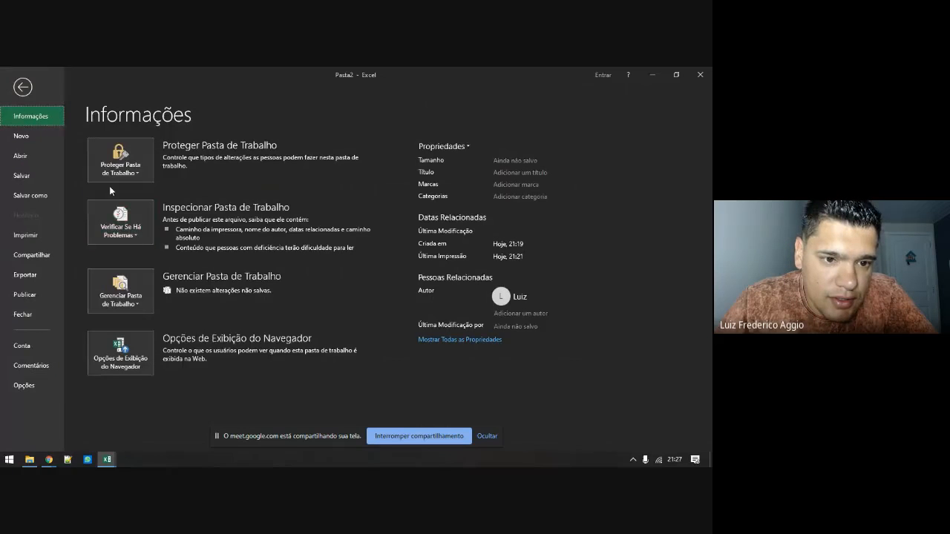
pyautogui.click(118, 177)
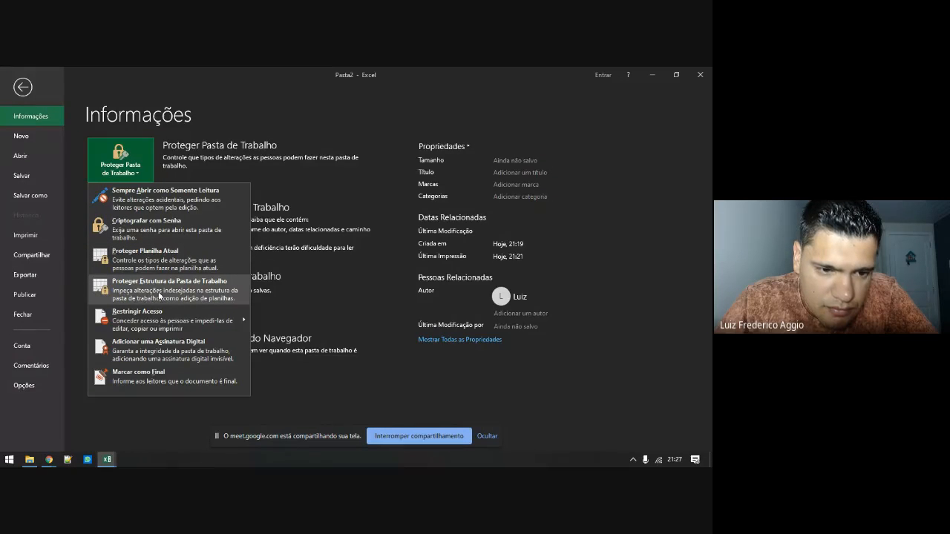
# Cancel the Criptografar com Senha password prompt and leave Backstage for the Planilha1 sheet
pyautogui.click(153, 235)
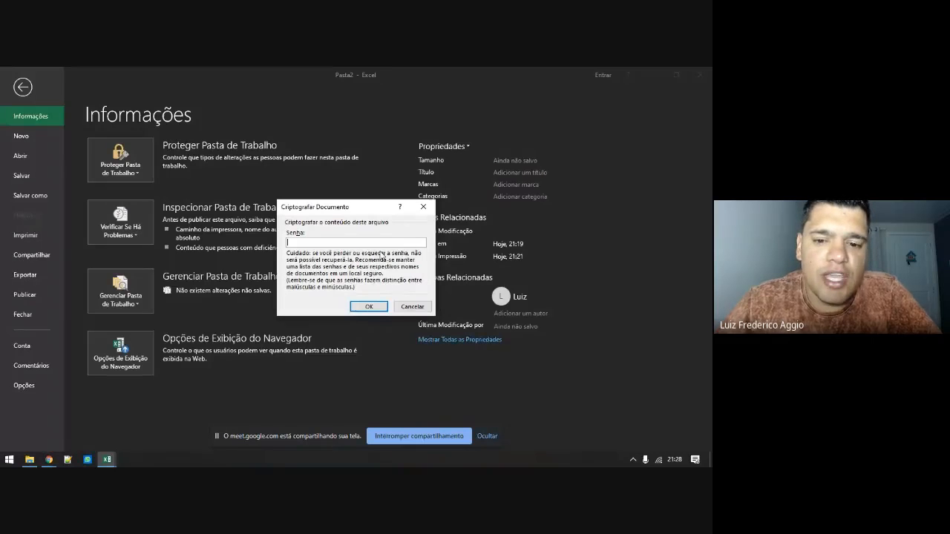
pyautogui.click(412, 307)
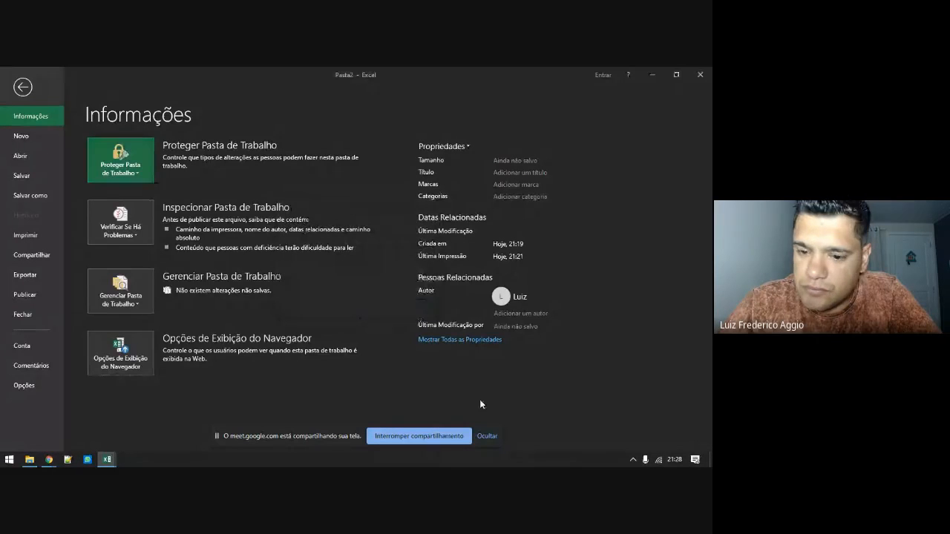
pyautogui.press('Escape')
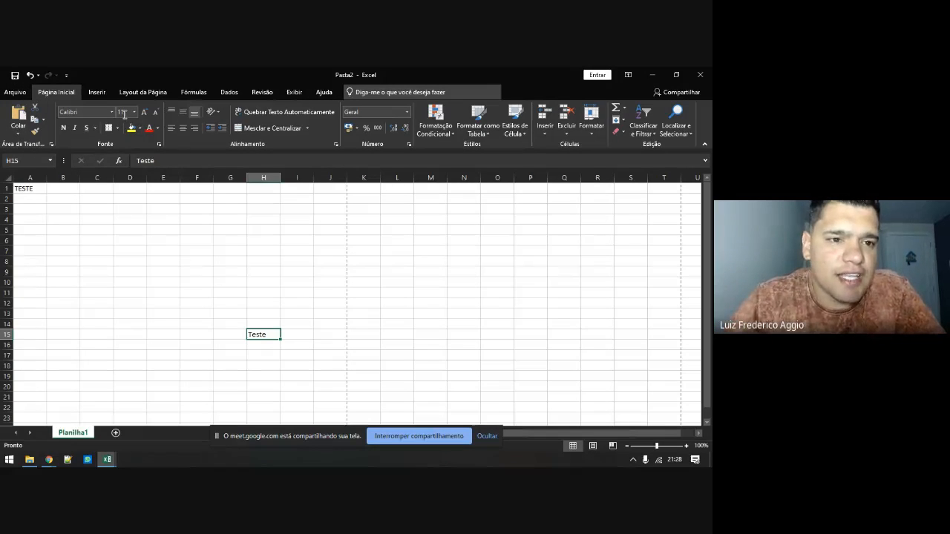
# Give TESTE in A1 the Arial Rounded MT Bold font and blue text
pyautogui.click(62, 200)
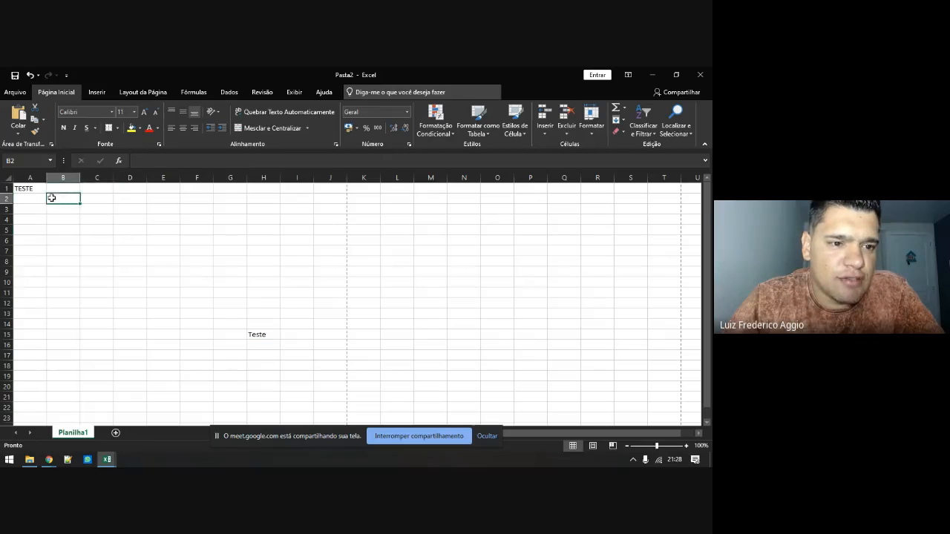
pyautogui.click(30, 189)
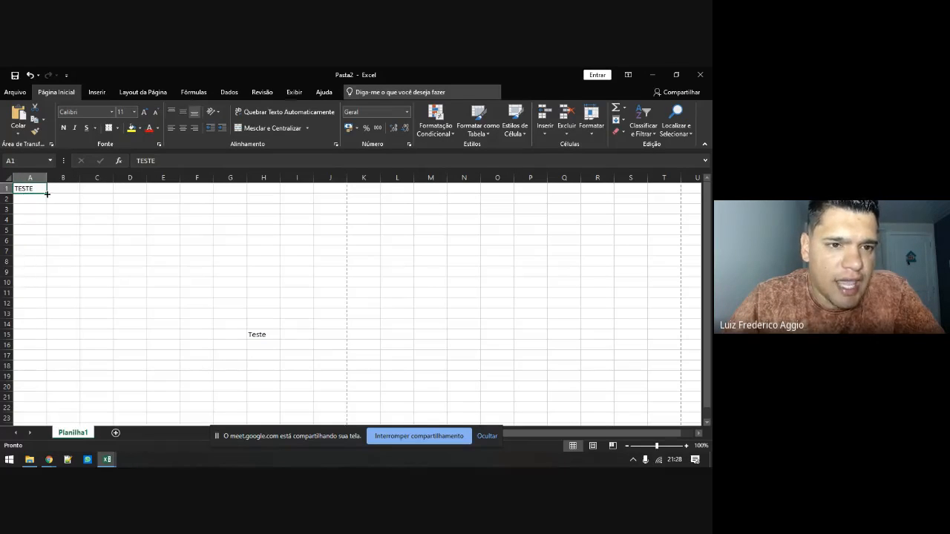
pyautogui.click(111, 112)
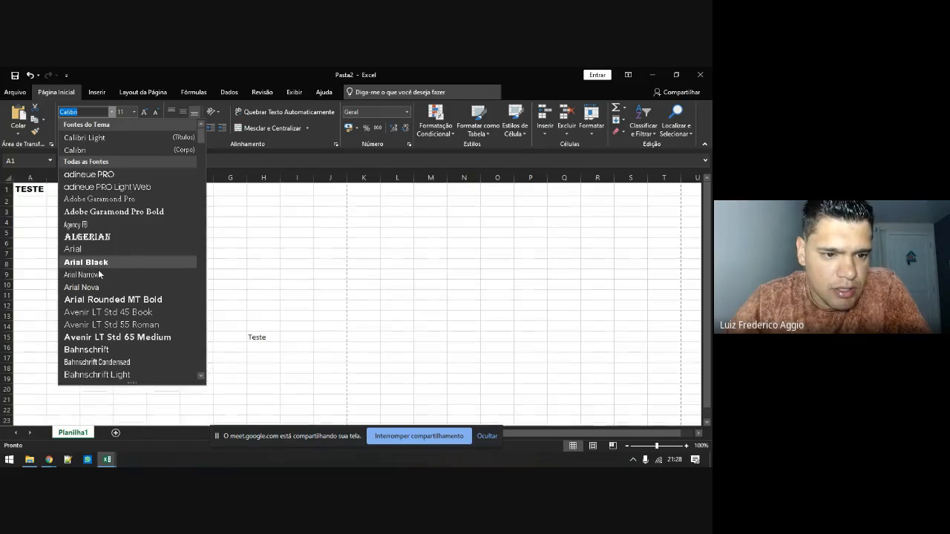
pyautogui.click(94, 300)
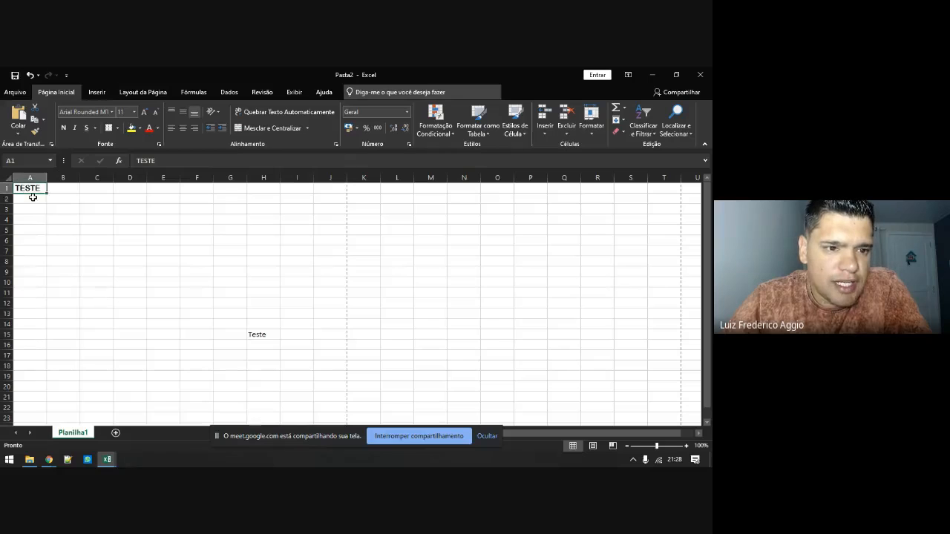
pyautogui.click(144, 112)
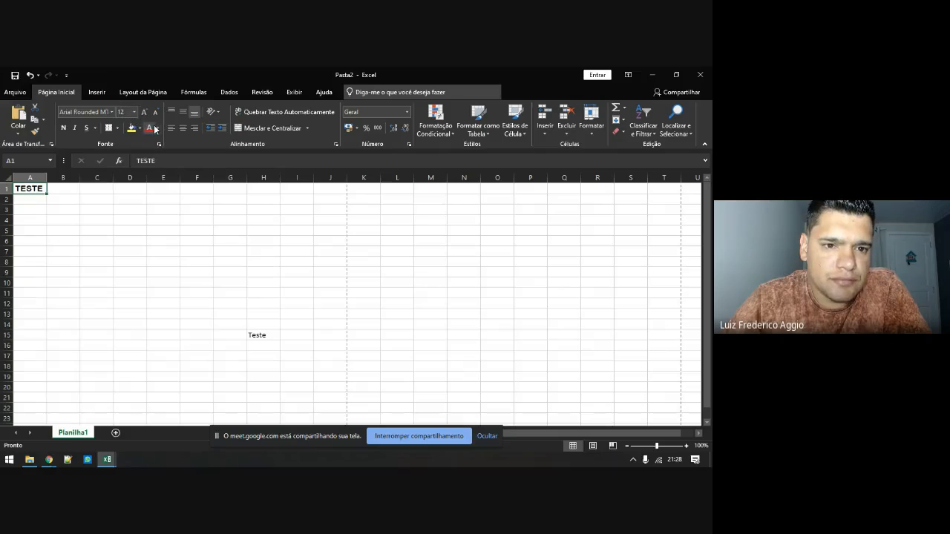
pyautogui.click(158, 127)
pyautogui.click(184, 194)
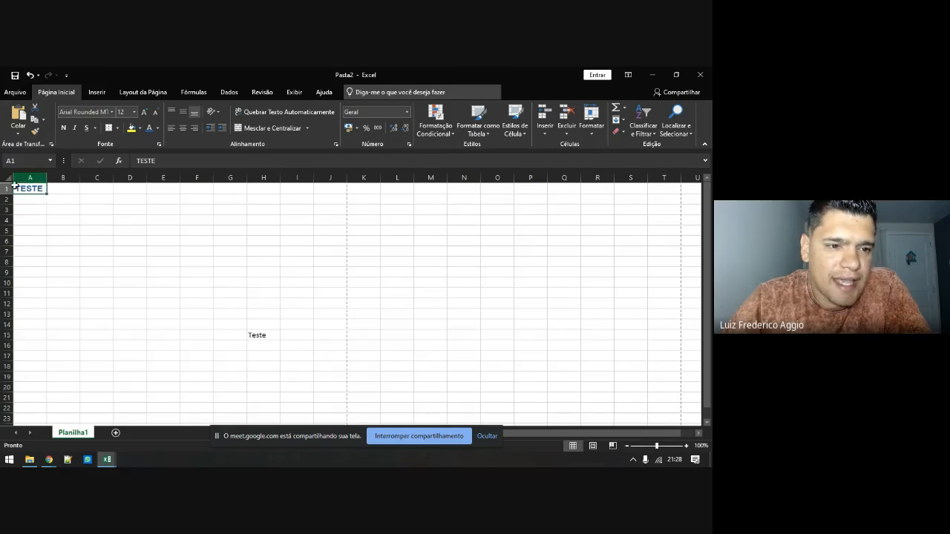
# Fill A1 orange, set TESTE to size 22, and autofit column A
pyautogui.click(130, 128)
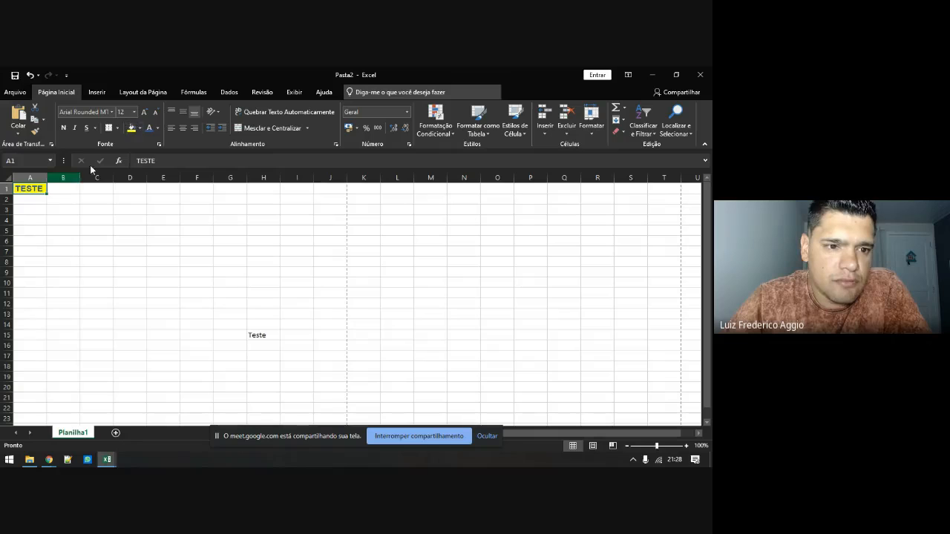
pyautogui.click(139, 129)
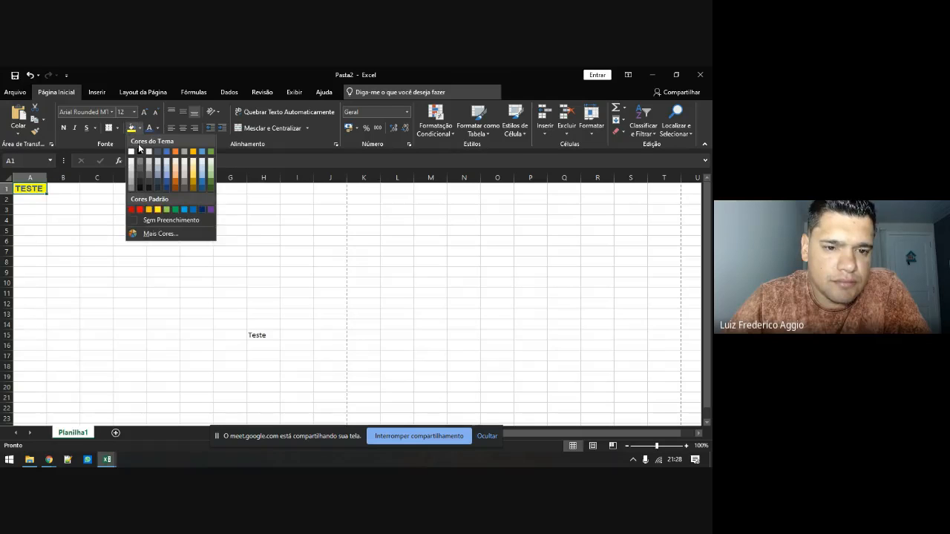
pyautogui.click(176, 183)
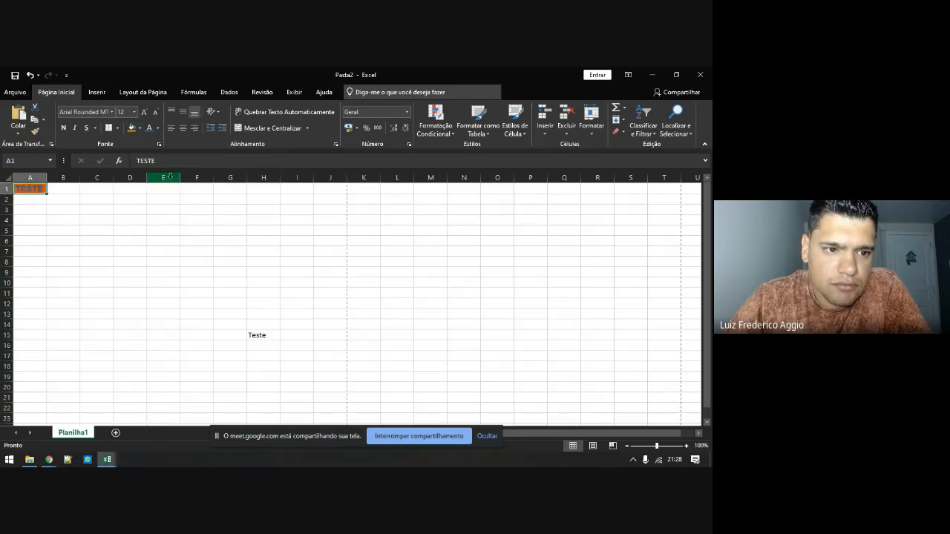
pyautogui.click(135, 112)
pyautogui.click(121, 213)
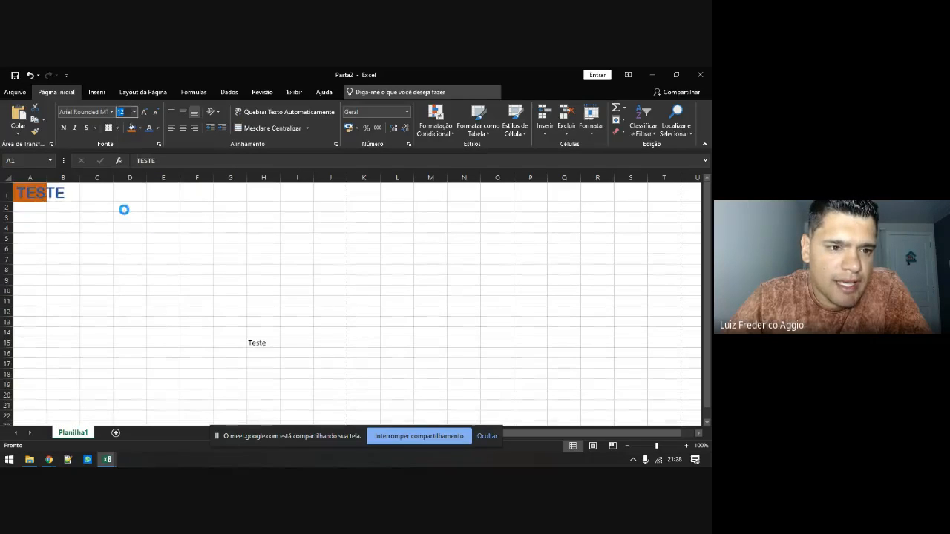
pyautogui.doubleClick(46, 177)
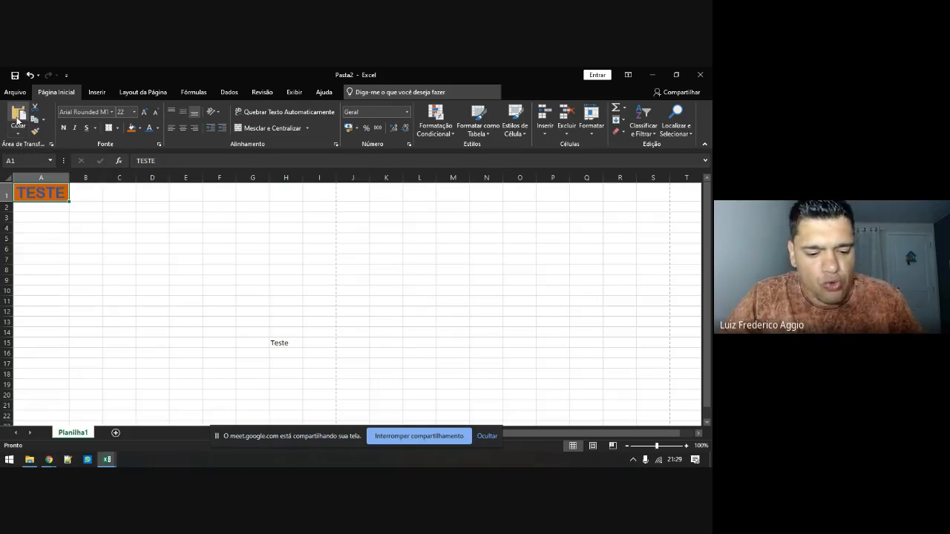
# Copy the formatted A1 into C8, then undo the paste and clear the copy
pyautogui.hotkey('ctrl', 'c')
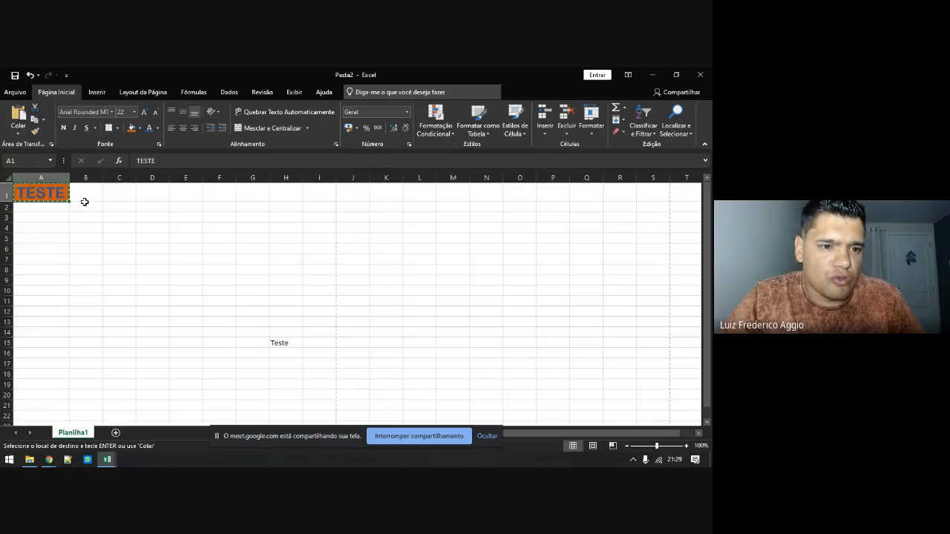
pyautogui.click(122, 271)
pyautogui.hotkey('ctrl', 'v')
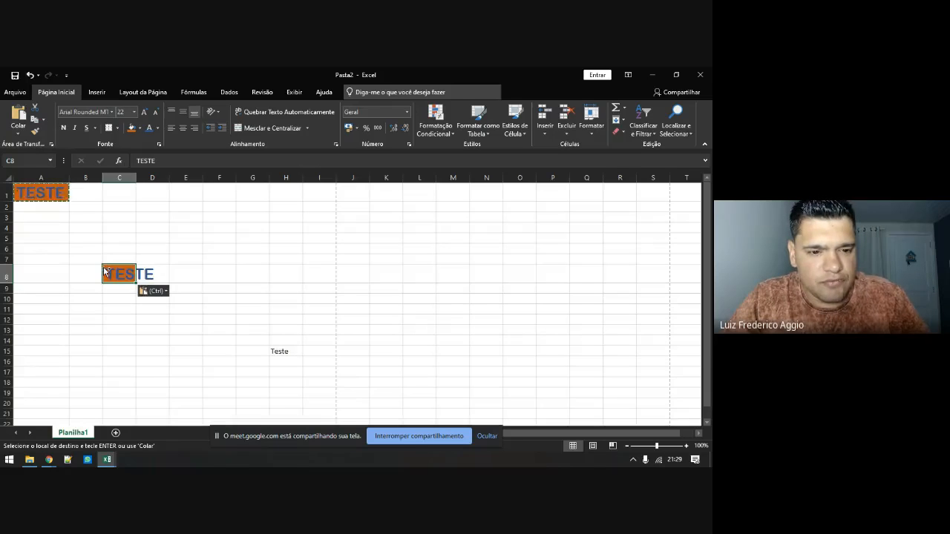
pyautogui.hotkey('ctrl', 'z')
pyautogui.press('Escape')
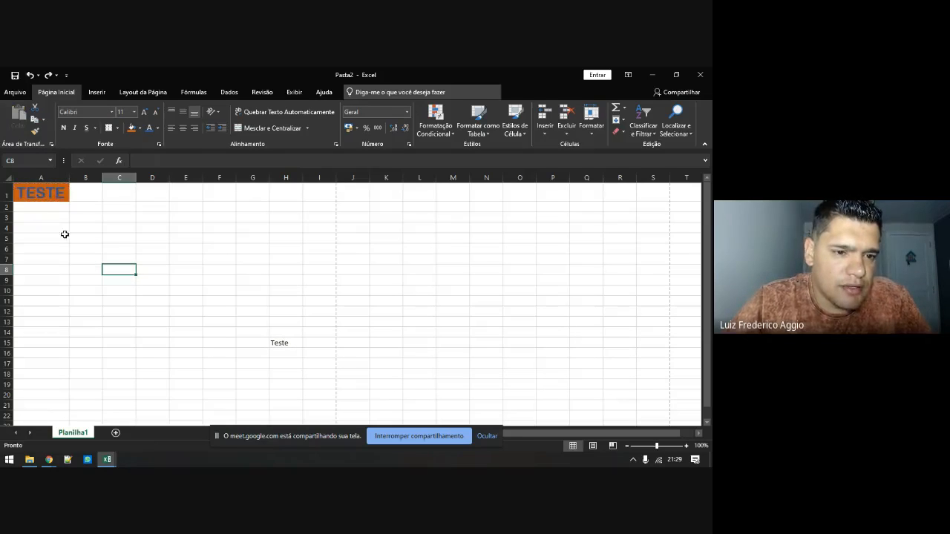
# Change the TESTE text in A1 to white
pyautogui.click(48, 200)
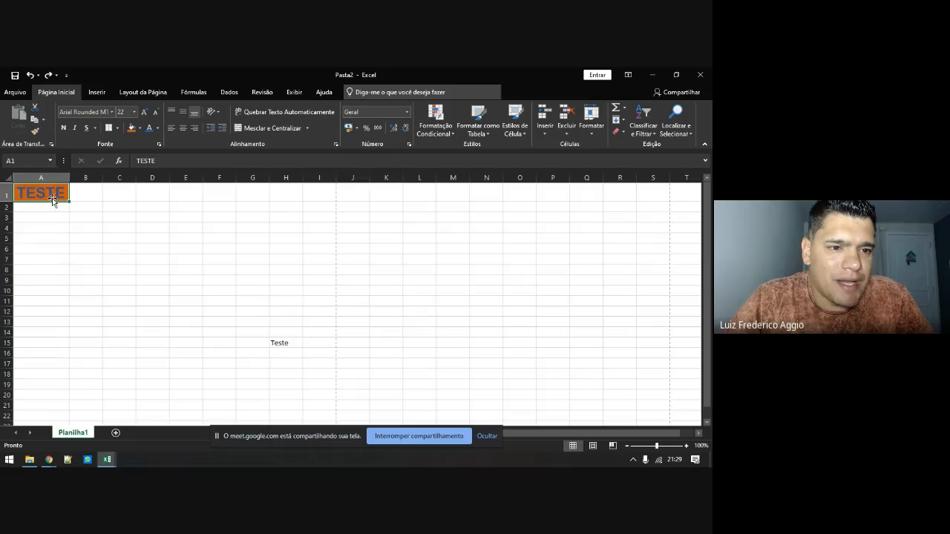
pyautogui.click(157, 127)
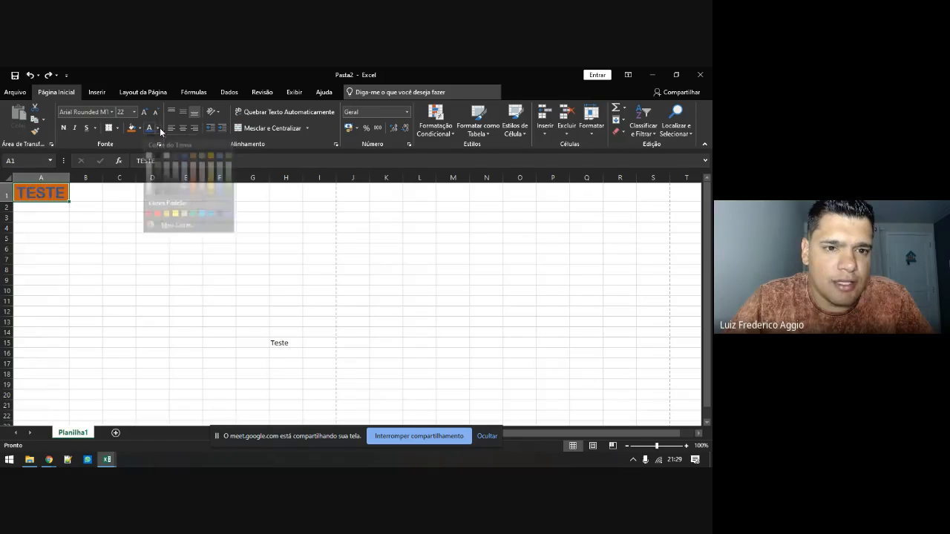
pyautogui.click(148, 164)
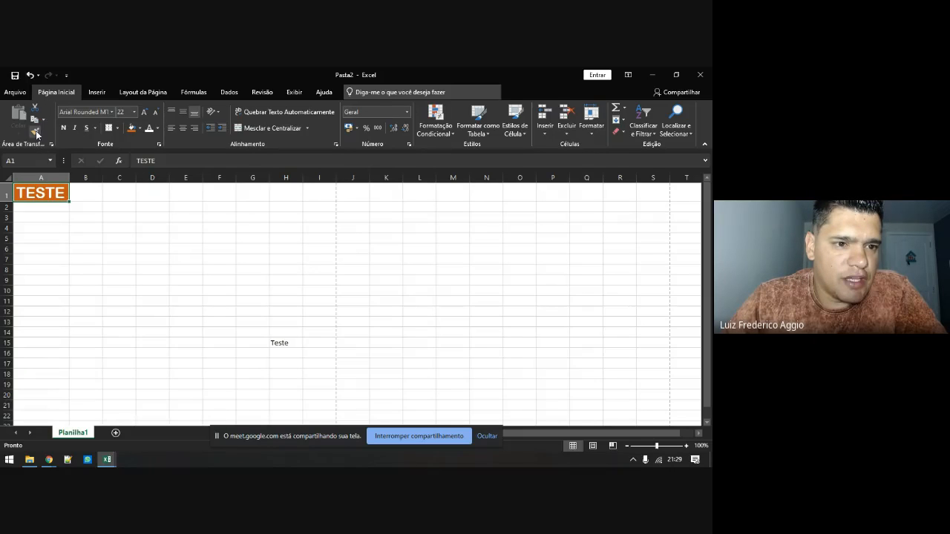
# Enter a person's full name in cell E11
pyautogui.click(35, 135)
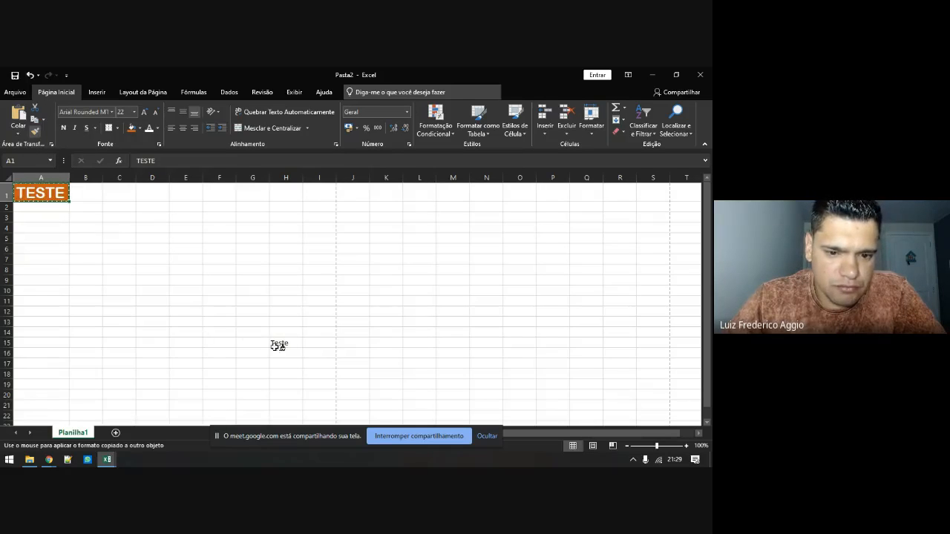
pyautogui.press('Escape')
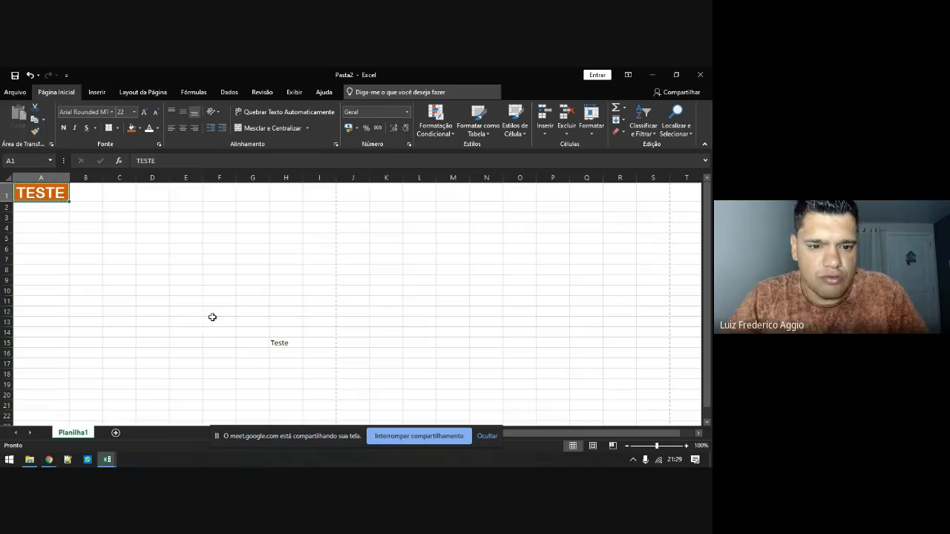
pyautogui.click(193, 301)
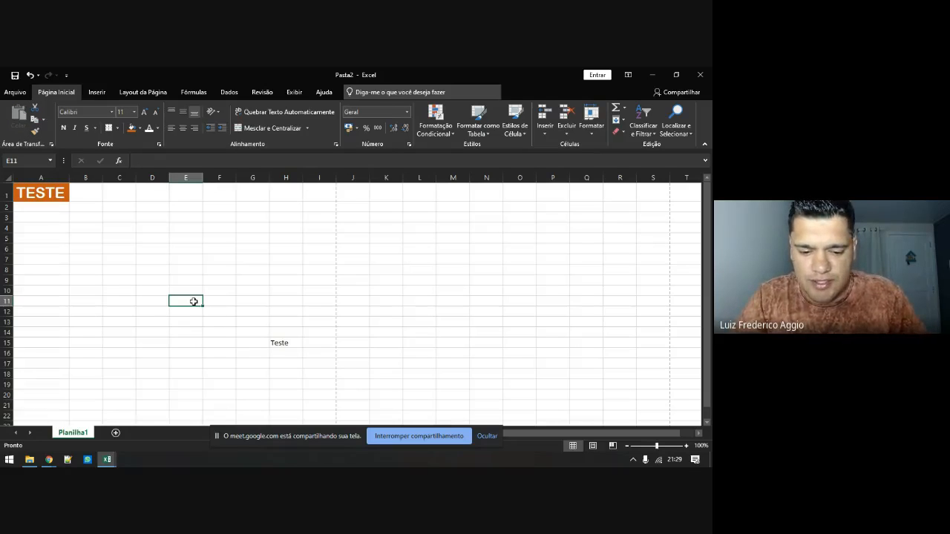
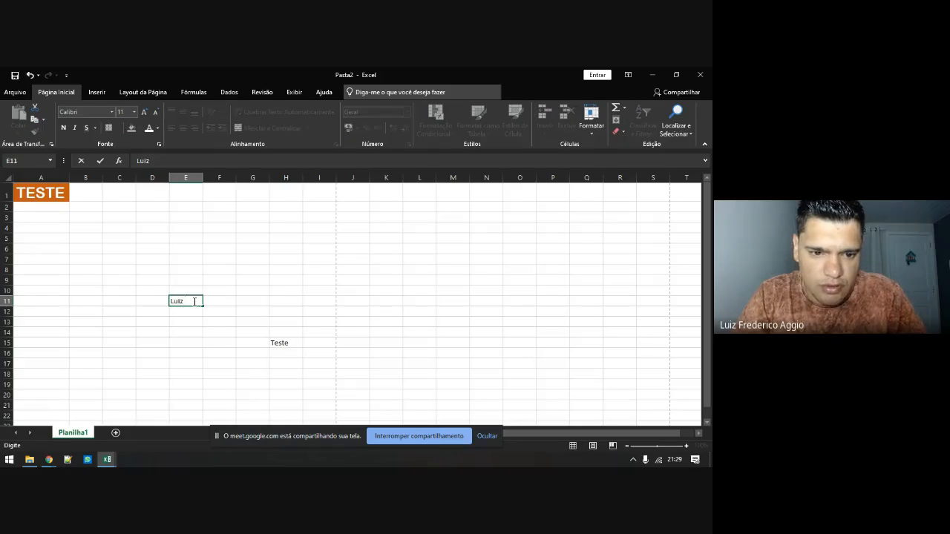
pyautogui.press('Return')
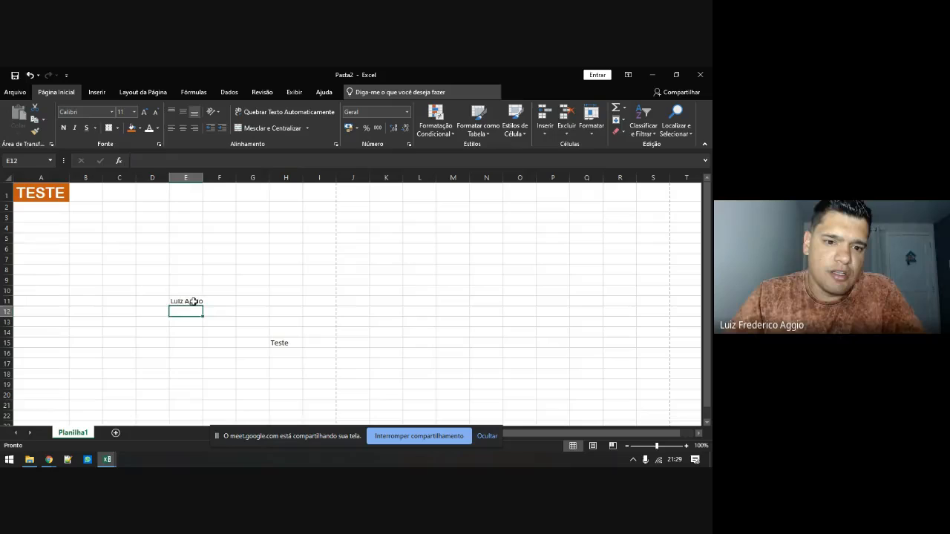
# Apply A1's formatting to the name in E11 with Format Painter and widen column E
pyautogui.click(192, 301)
pyautogui.click(46, 196)
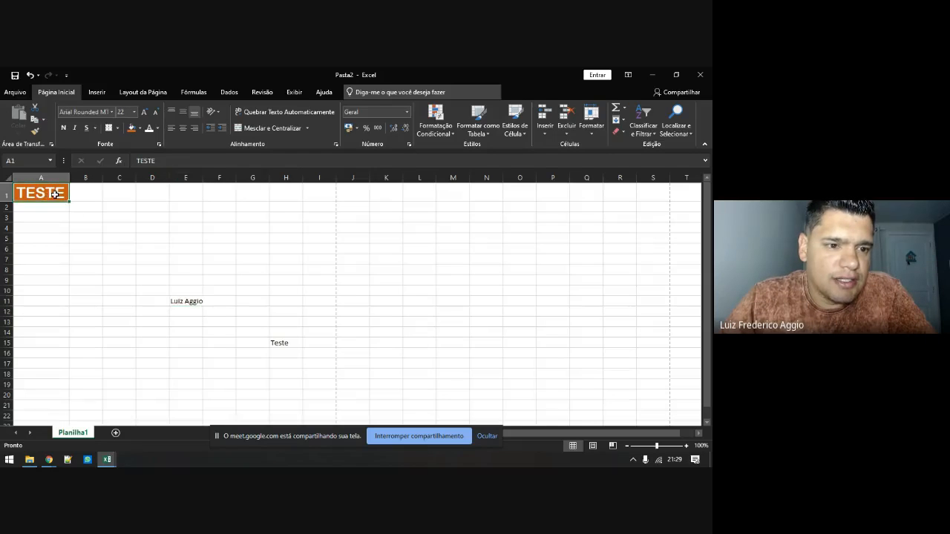
pyautogui.click(33, 131)
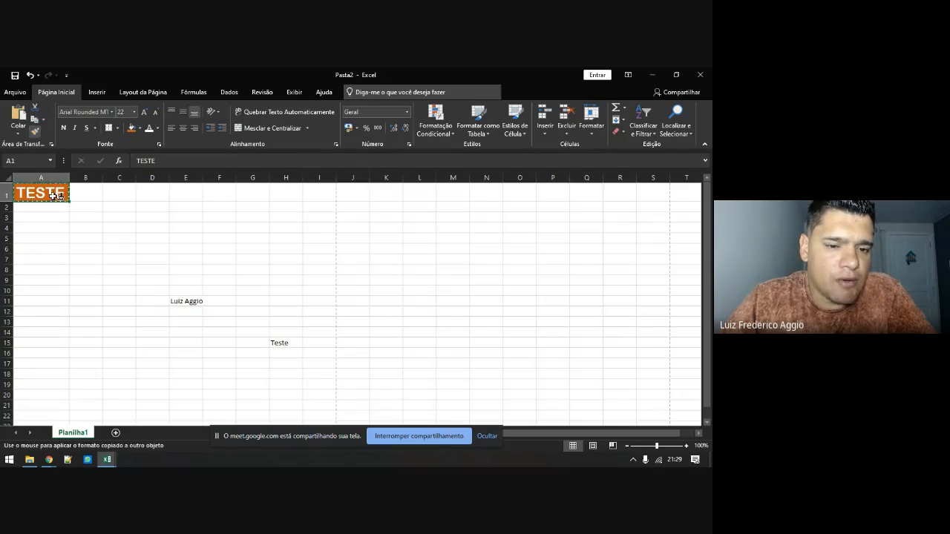
pyautogui.click(192, 300)
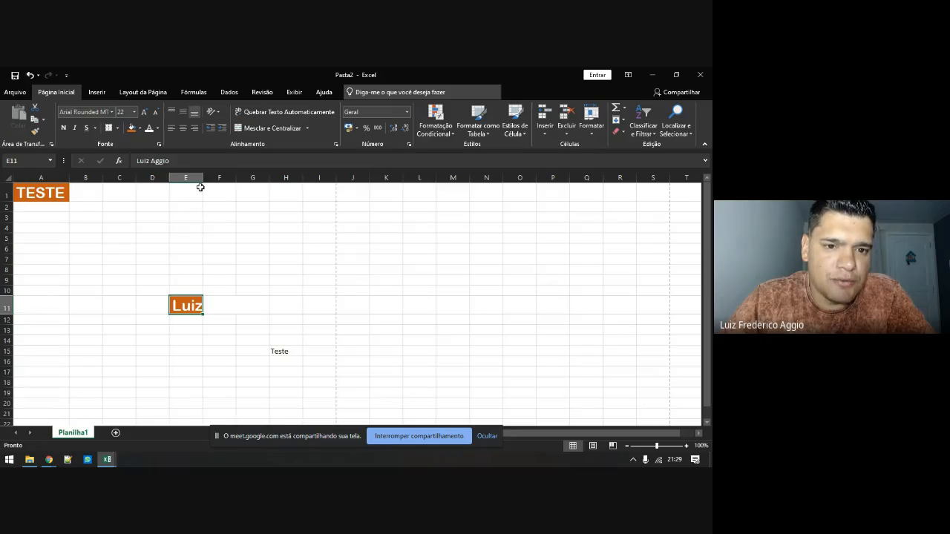
pyautogui.moveTo(203, 178); pyautogui.dragTo(263, 177)
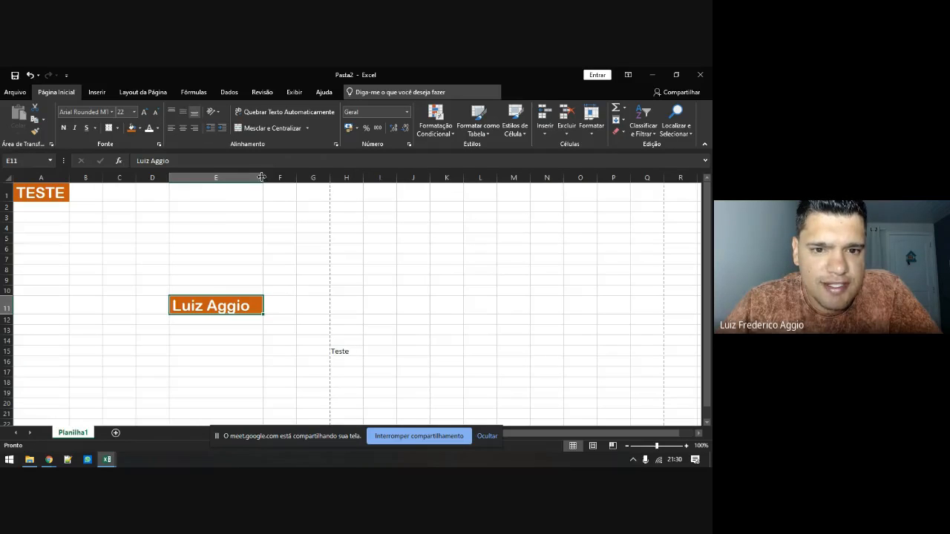
# Widen column E further and left-align the name in E11 after trying centre and right
pyautogui.moveTo(262, 177); pyautogui.dragTo(291, 177)
pyautogui.click(183, 128)
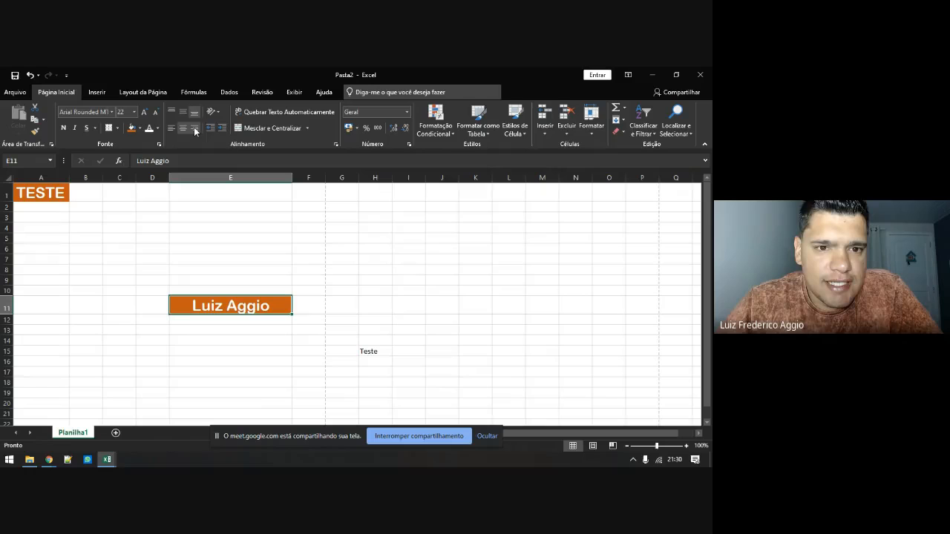
pyautogui.click(195, 128)
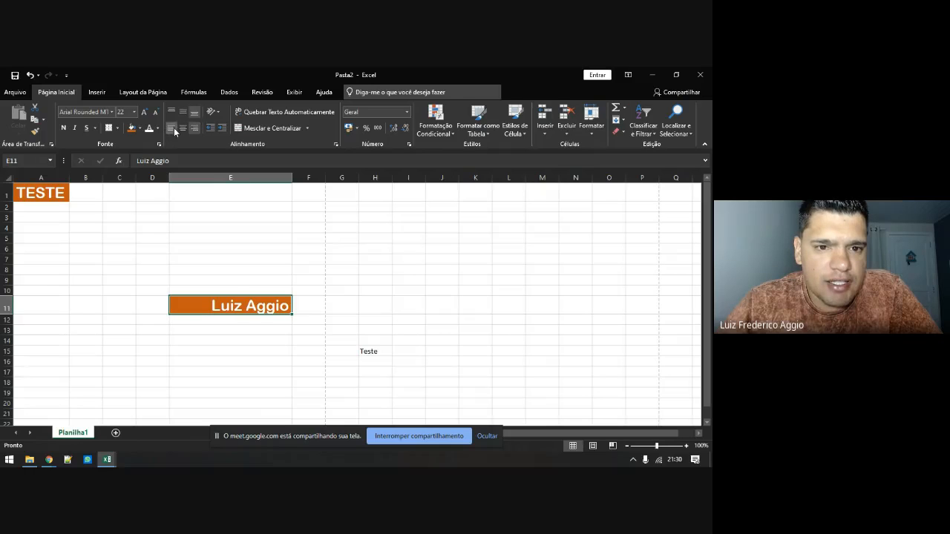
pyautogui.click(170, 128)
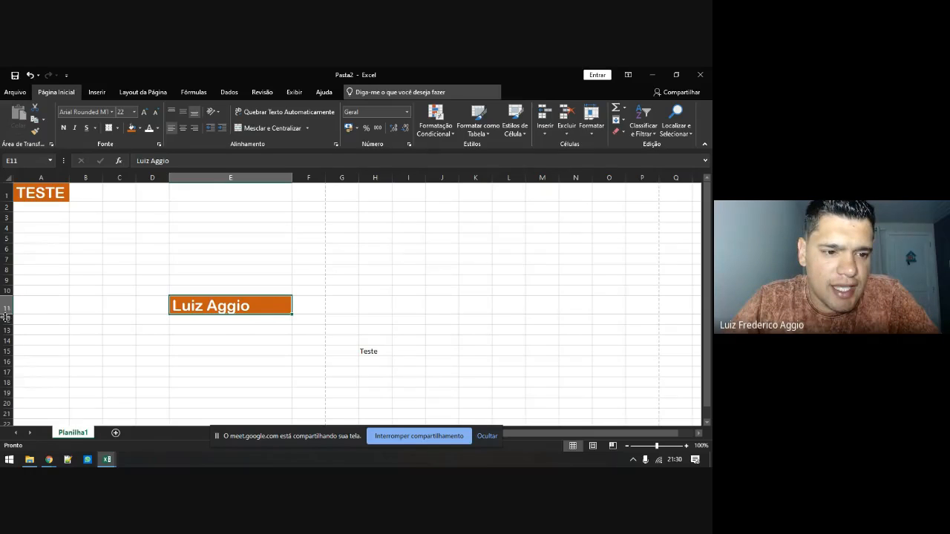
# Make row 11 taller and vertically centre the name in E11 (Middle Align)
pyautogui.moveTo(6, 316); pyautogui.dragTo(6, 341)
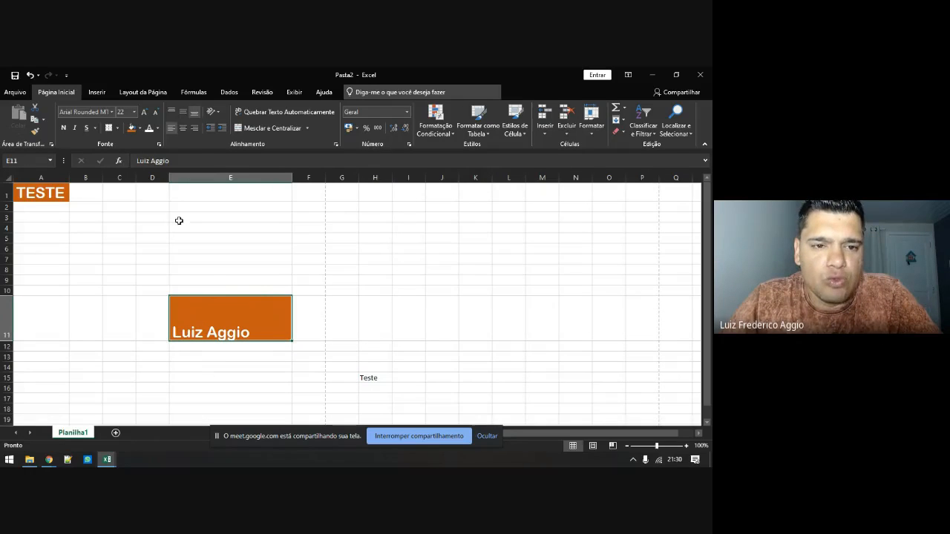
pyautogui.click(171, 112)
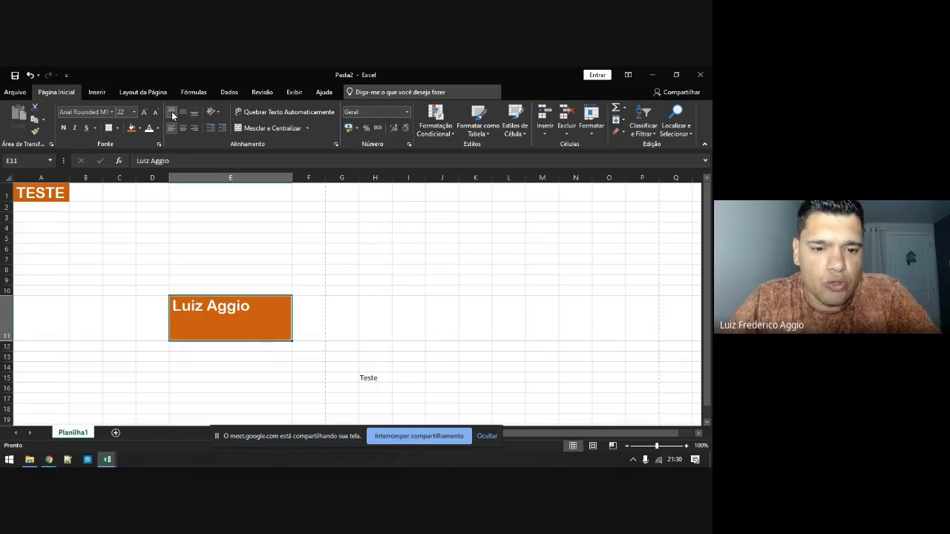
pyautogui.click(184, 113)
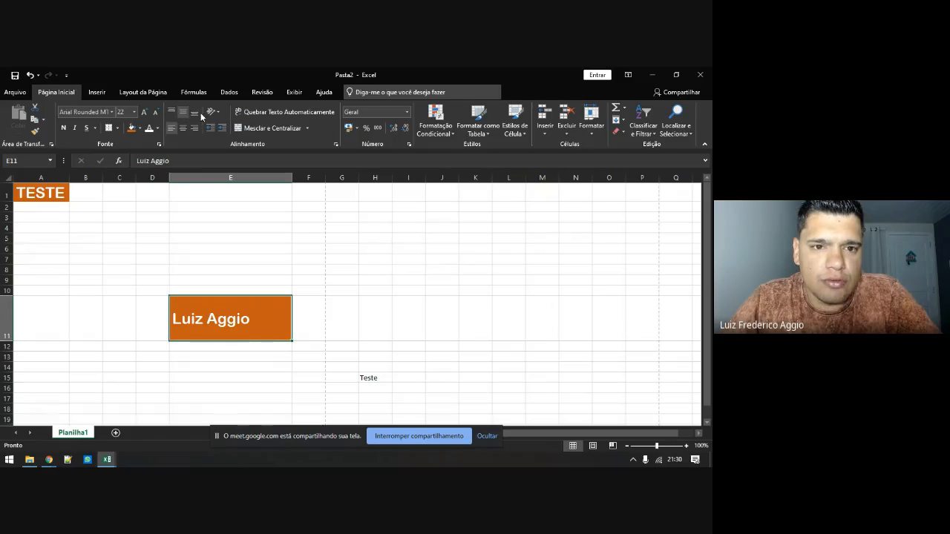
pyautogui.click(195, 113)
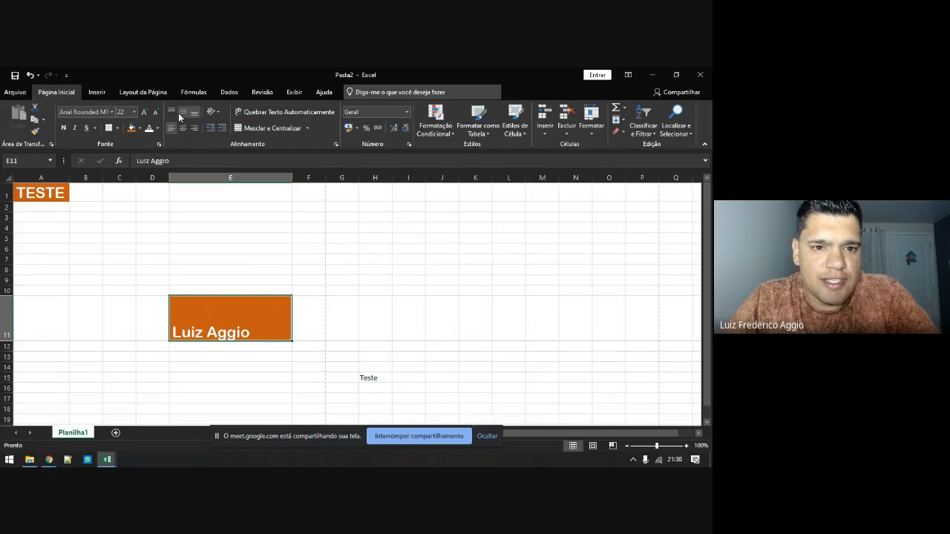
pyautogui.click(183, 113)
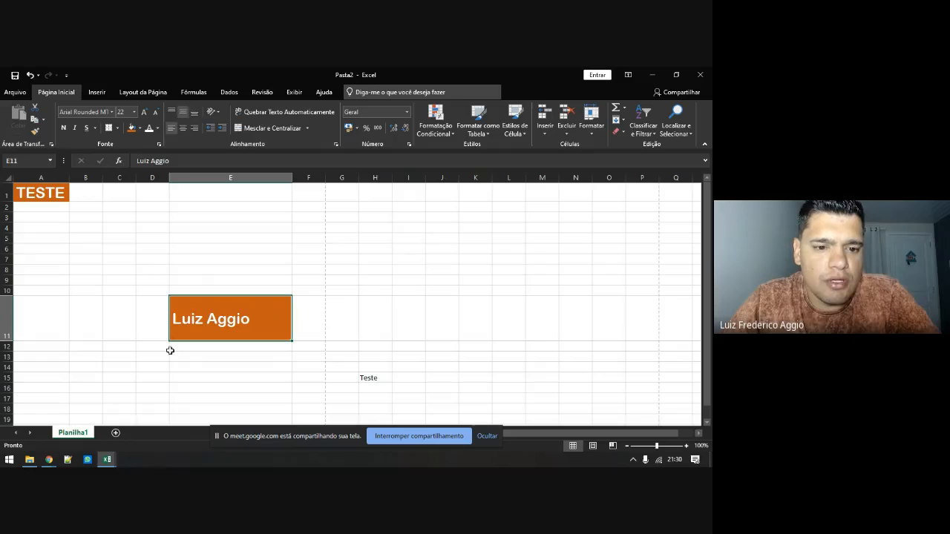
# Right-align the name in E11, then select cell E7
pyautogui.click(184, 129)
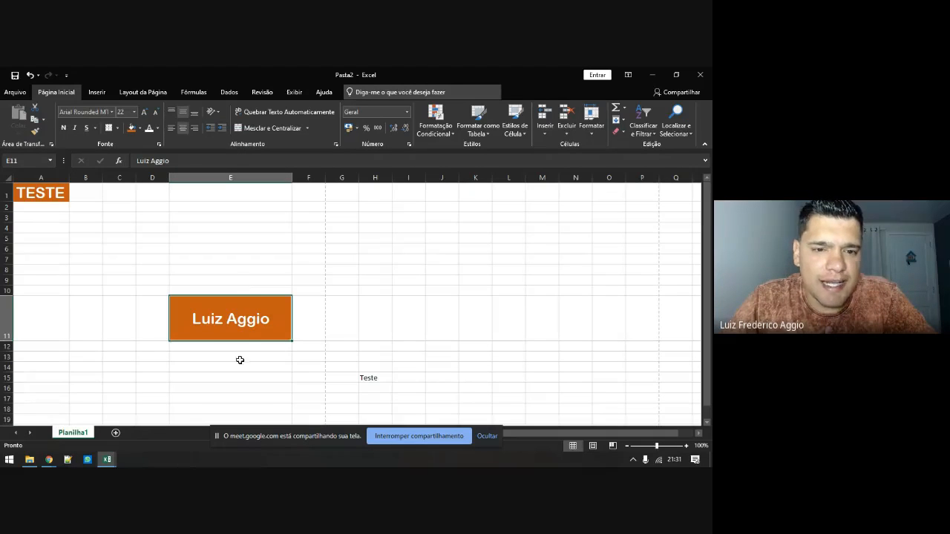
pyautogui.click(198, 128)
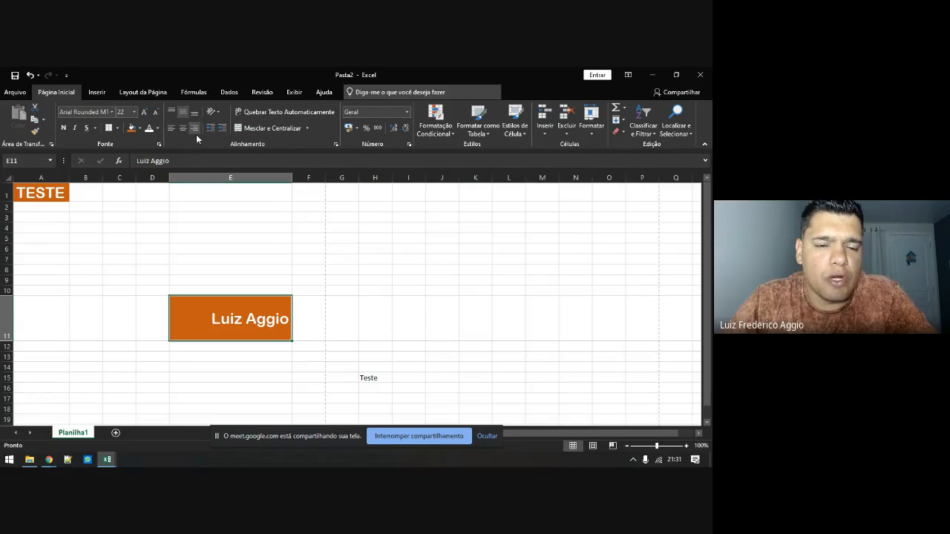
pyautogui.click(262, 257)
pyautogui.write('45')
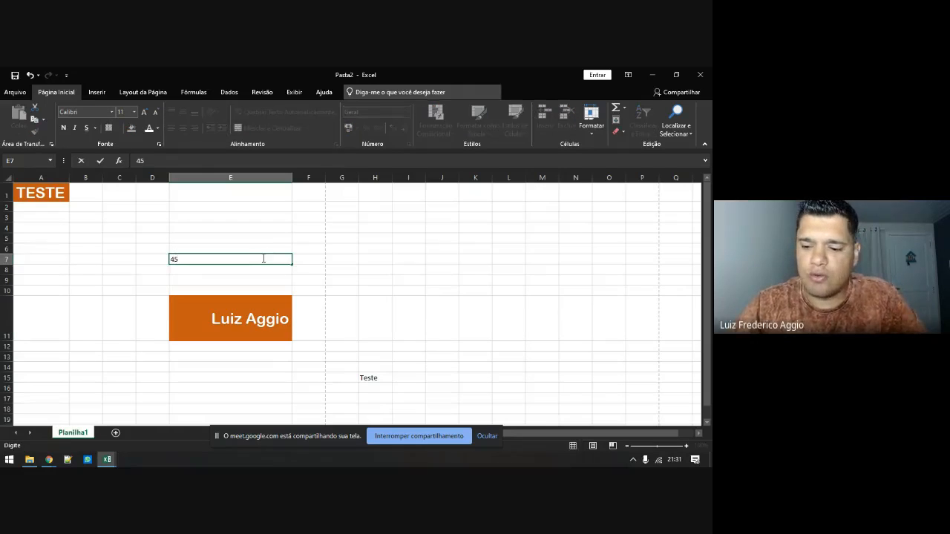
pyautogui.hotkey('ctrl', 'Return')
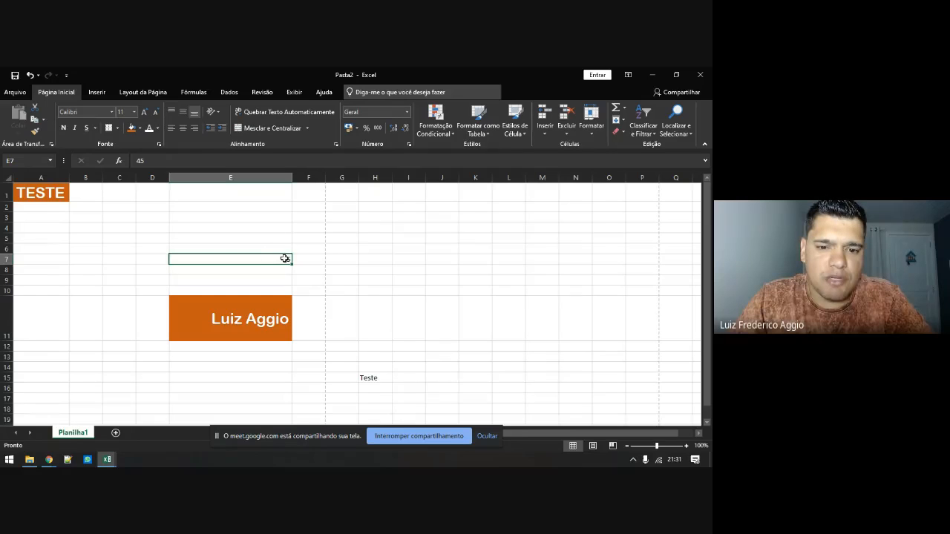
pyautogui.write('45,34')
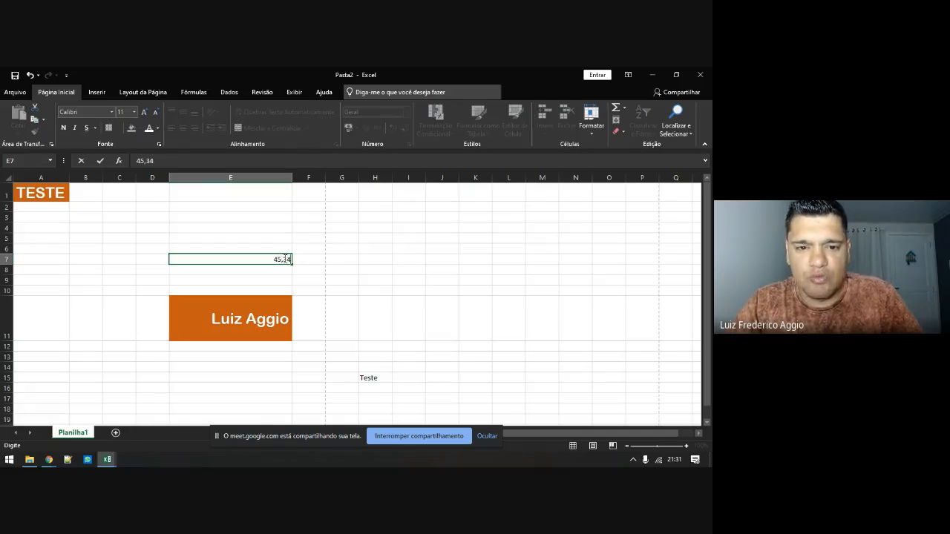
pyautogui.press('Return')
pyautogui.write('45')
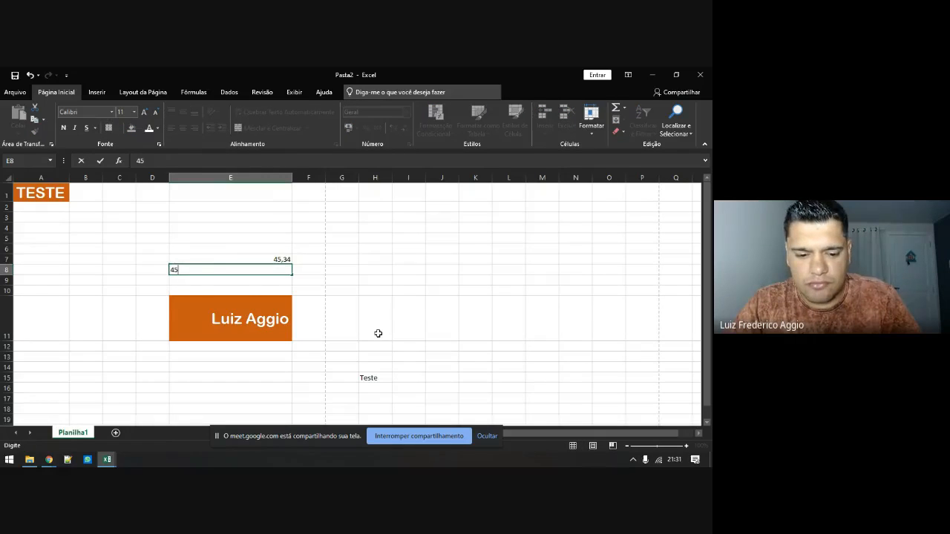
pyautogui.write(',')
pyautogui.press('BackSpace')
pyautogui.press('BackSpace')
pyautogui.press('BackSpace')
pyautogui.write('1')
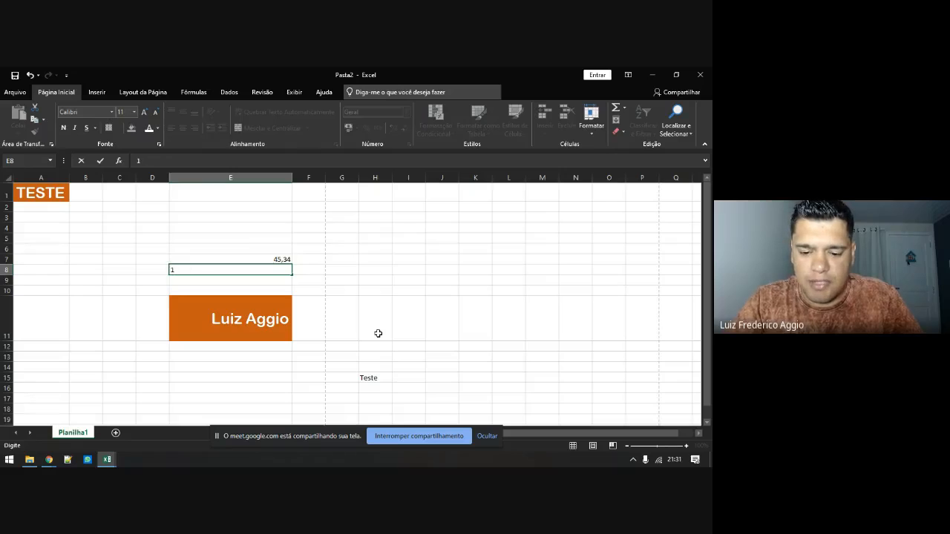
pyautogui.write('0000')
pyautogui.press('BackSpace')
pyautogui.write(',34')
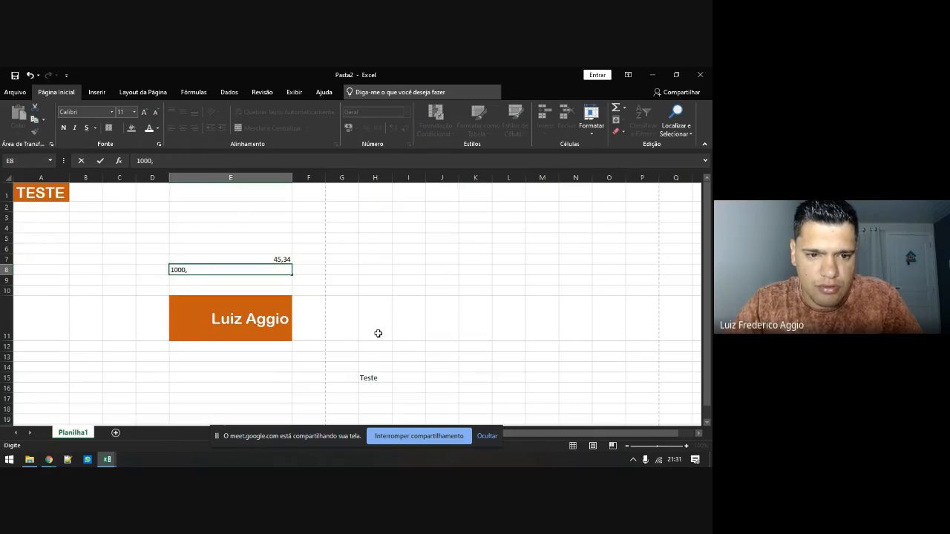
pyautogui.press('Return')
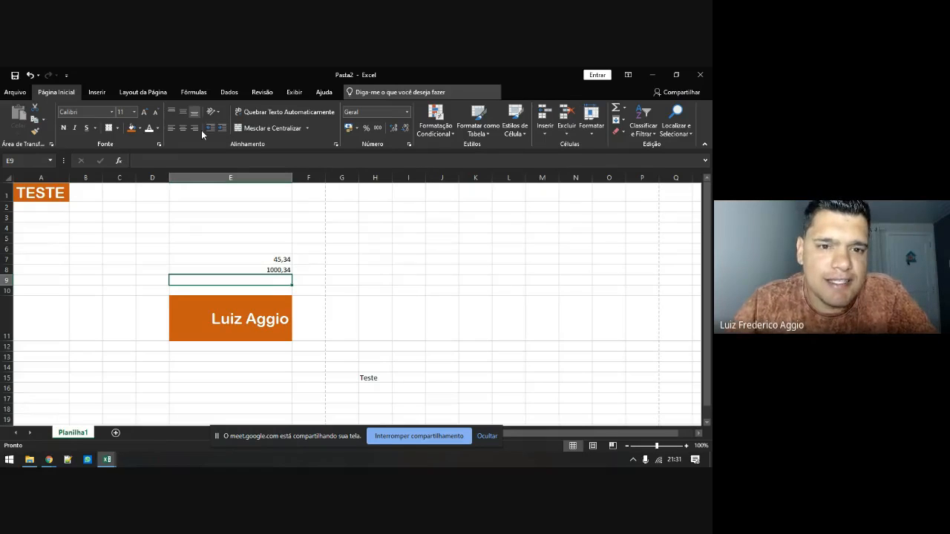
# Try the alignment buttons on E11, then angle and finally stack its text vertically
pyautogui.click(210, 316)
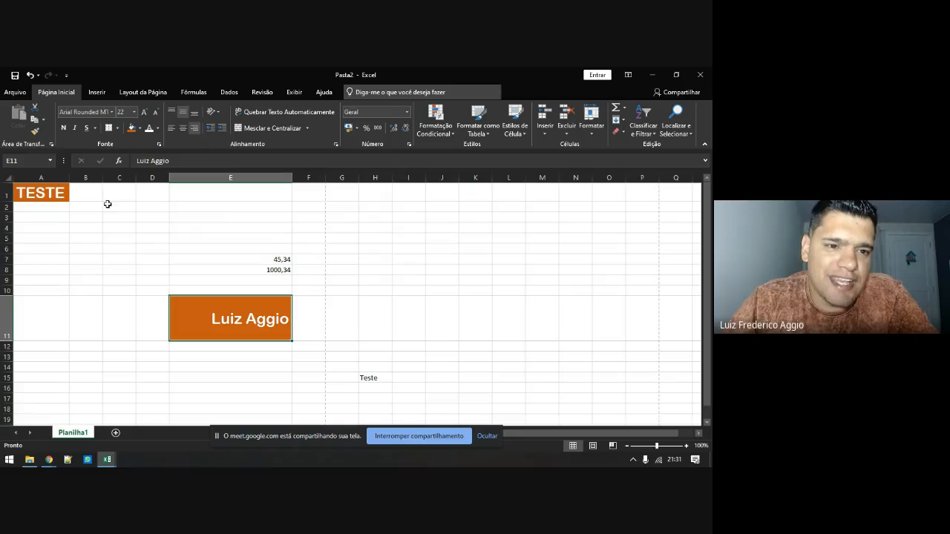
pyautogui.click(171, 128)
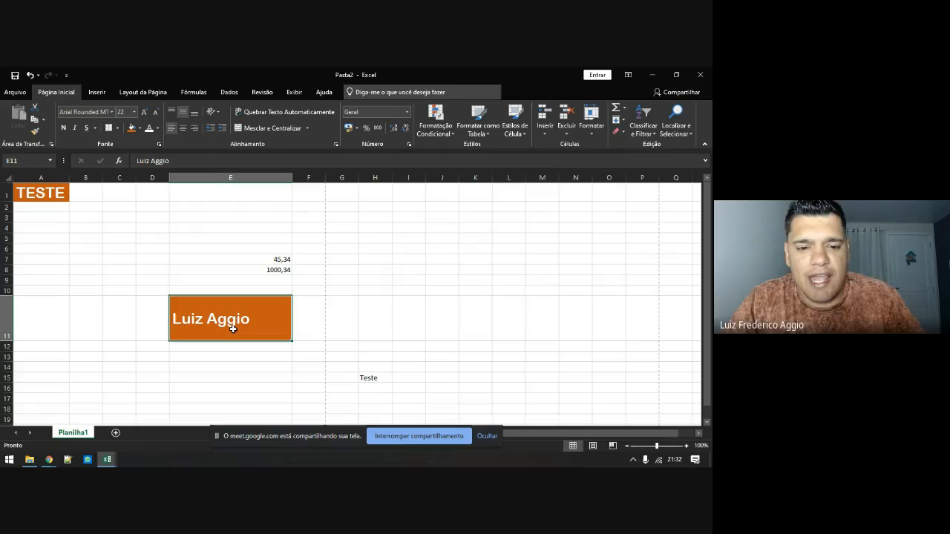
pyautogui.click(183, 127)
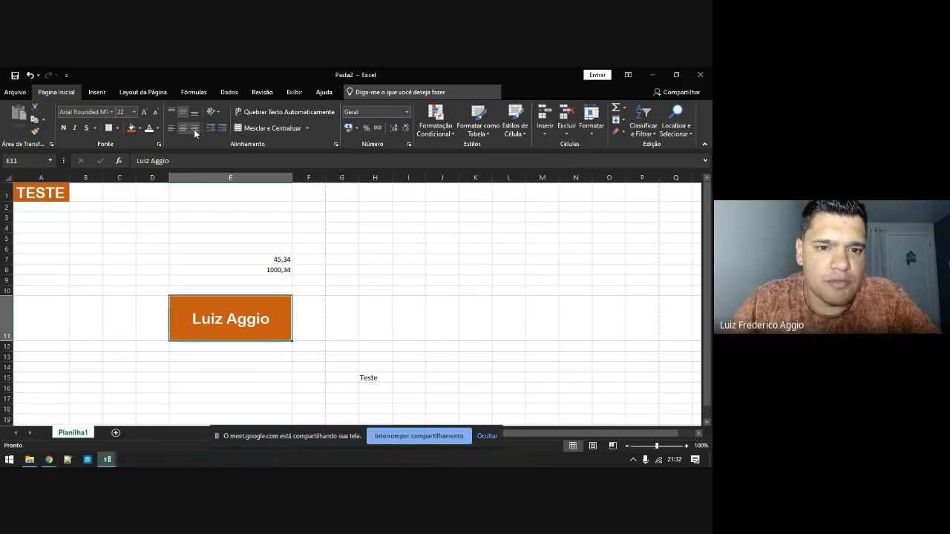
pyautogui.click(195, 129)
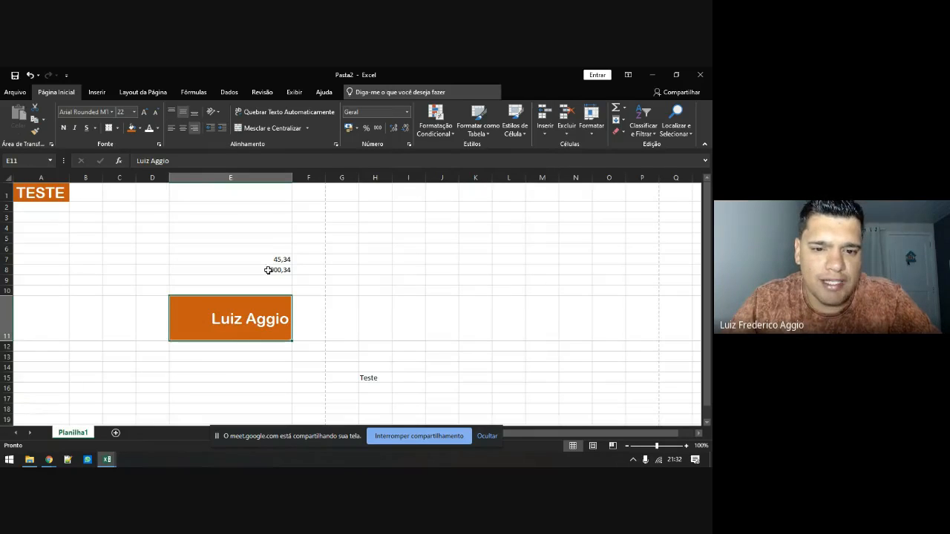
pyautogui.click(216, 114)
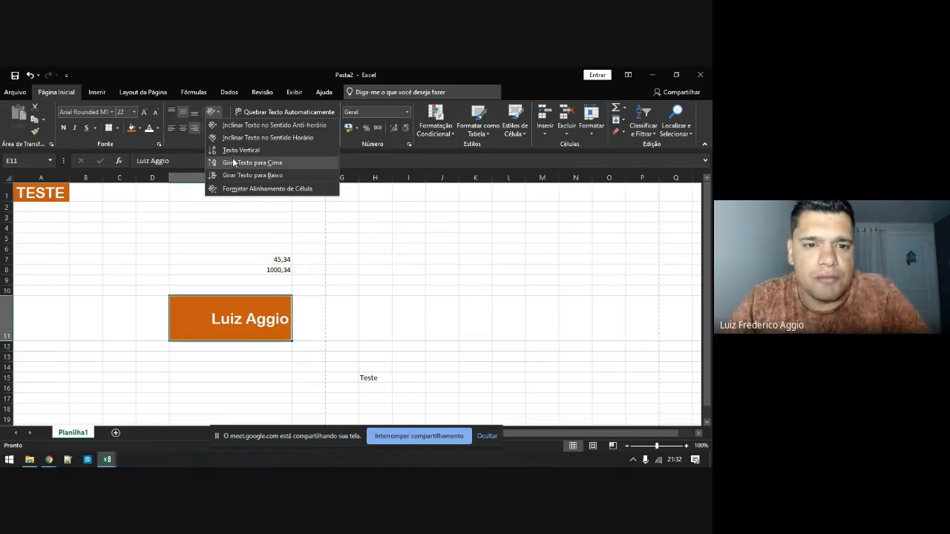
pyautogui.click(230, 140)
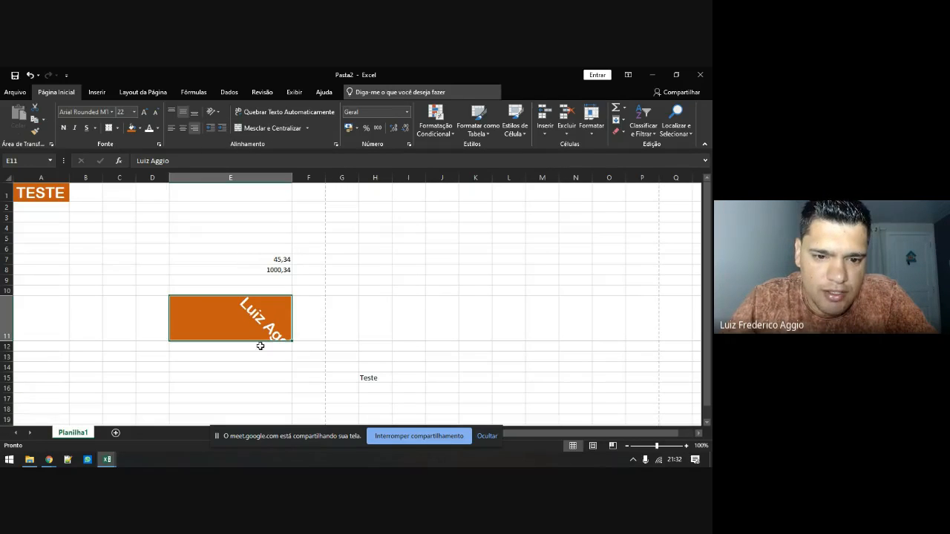
pyautogui.click(217, 113)
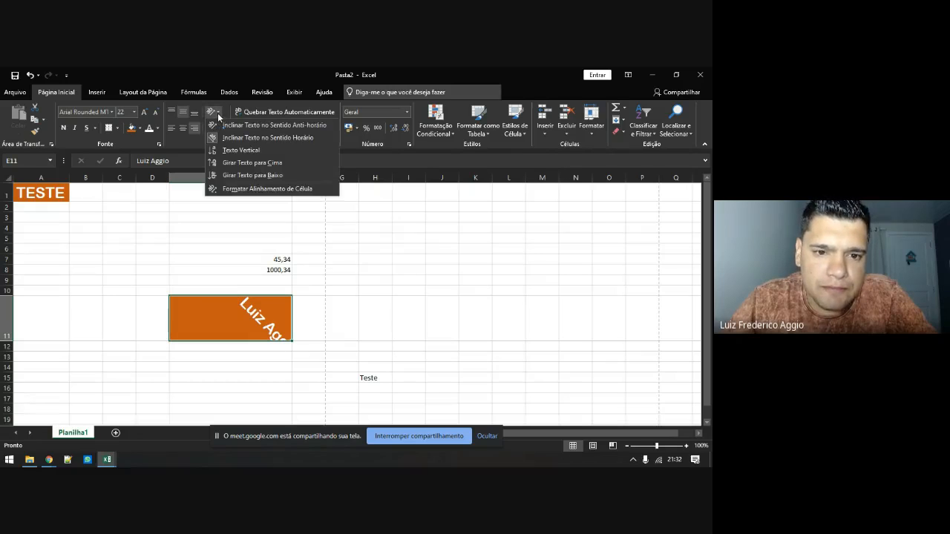
pyautogui.click(231, 150)
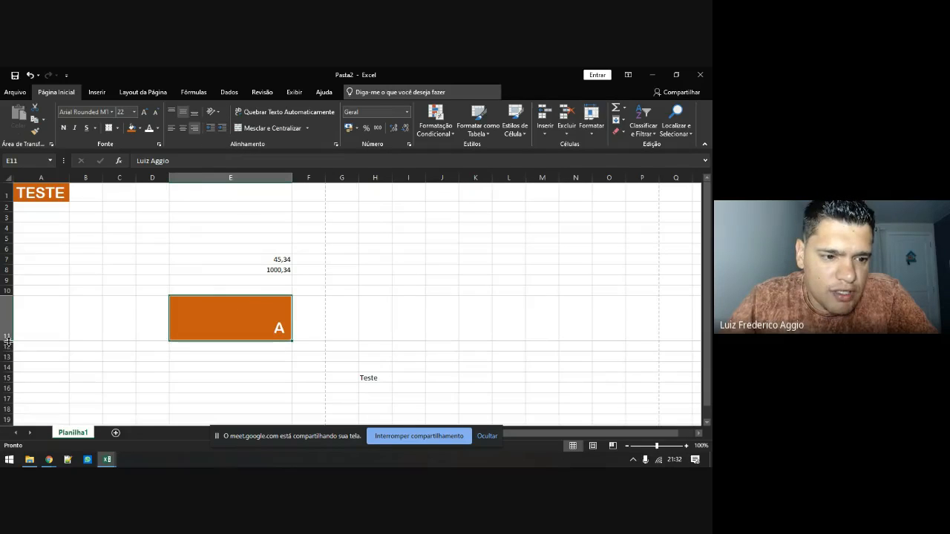
# Make row 11 much taller, set the name to size 14, autofit column E, and centre it
pyautogui.moveTo(7, 341); pyautogui.dragTo(11, 412)
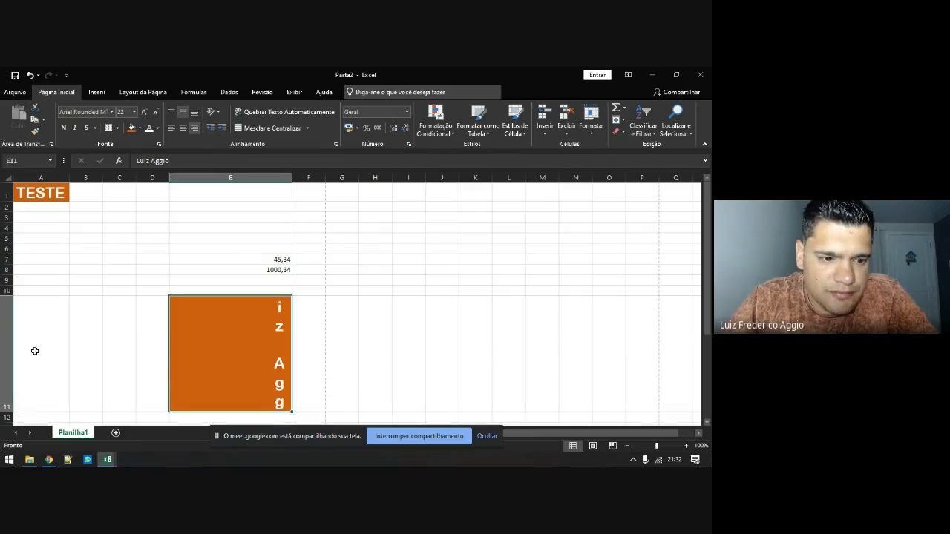
pyautogui.click(134, 111)
pyautogui.click(126, 175)
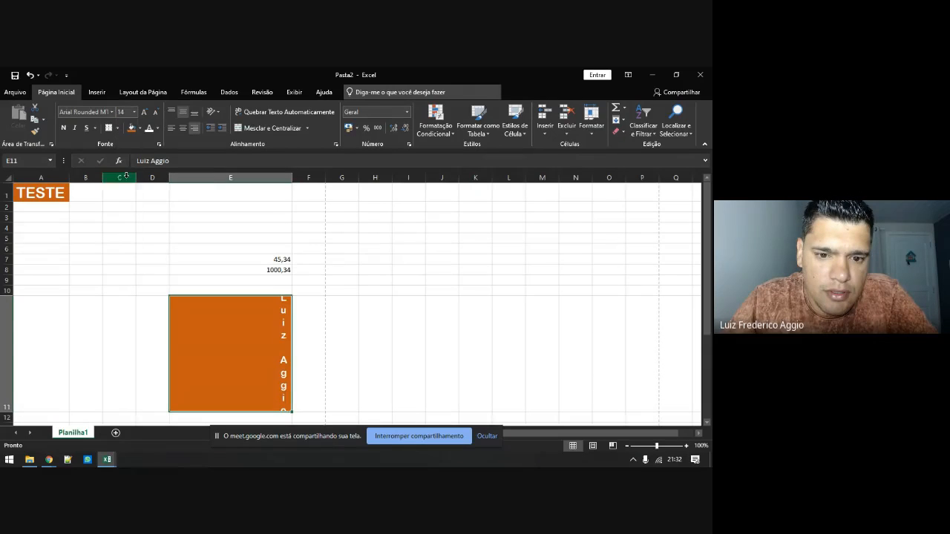
pyautogui.doubleClick(291, 178)
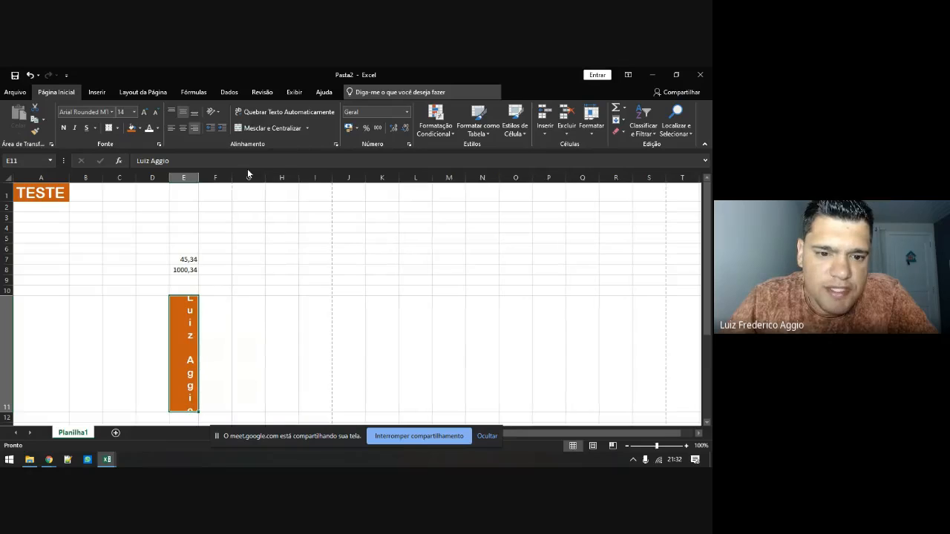
pyautogui.click(182, 129)
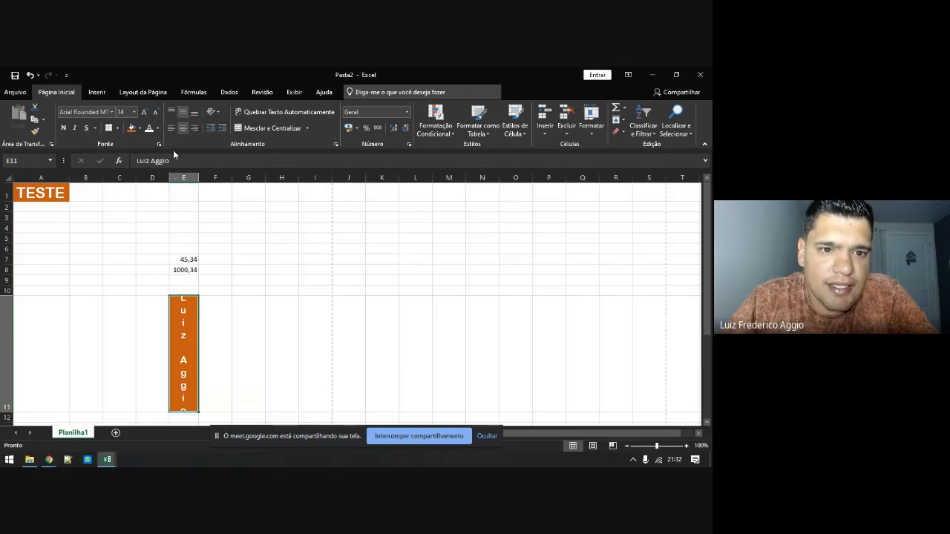
# Rotate the name in E11 to read upward with Rotate Text Up
pyautogui.click(220, 114)
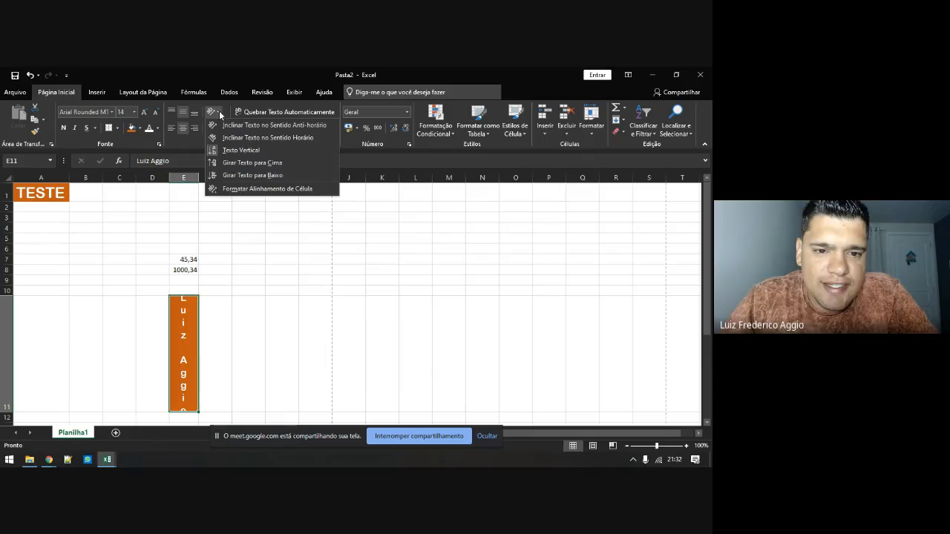
pyautogui.click(230, 164)
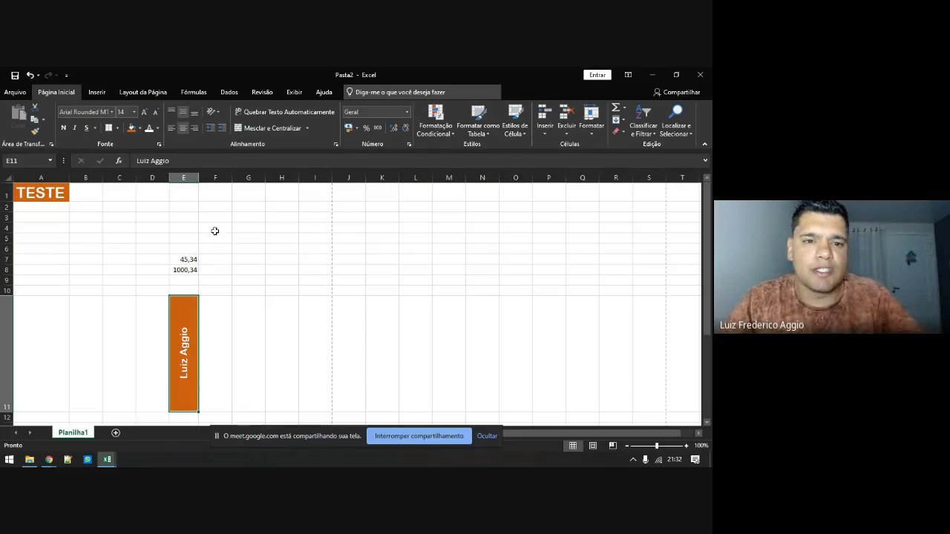
pyautogui.click(218, 113)
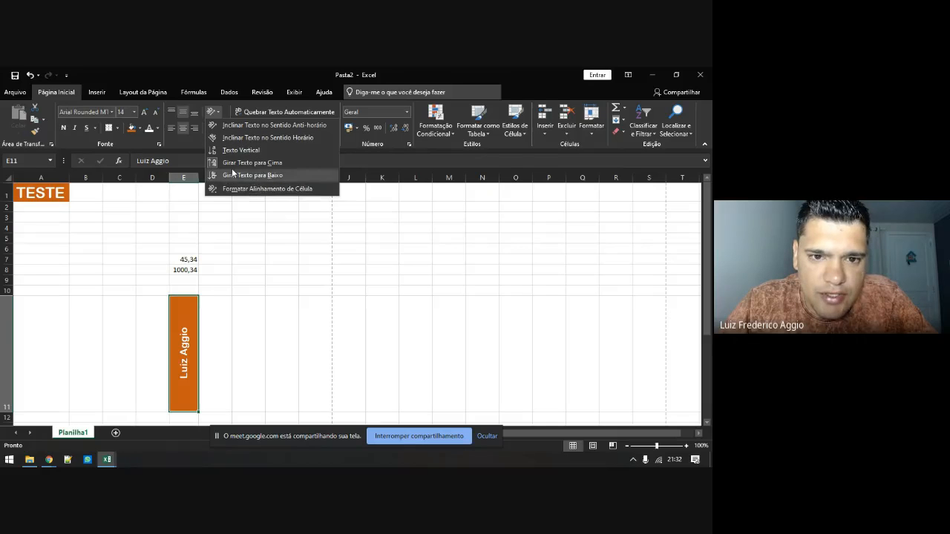
# Check the Format Cells alignment, keeping horizontal alignment at Centro, and close it
pyautogui.click(245, 189)
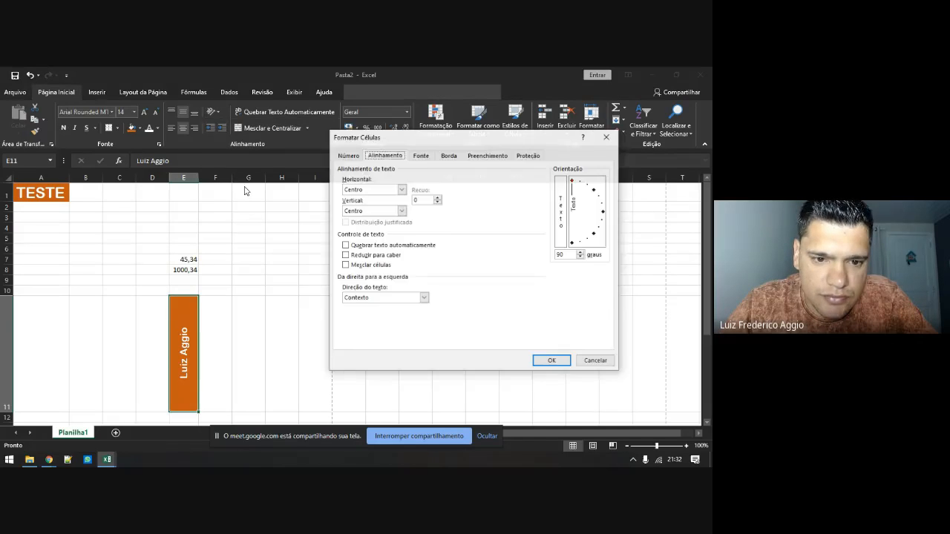
pyautogui.click(373, 190)
pyautogui.click(373, 193)
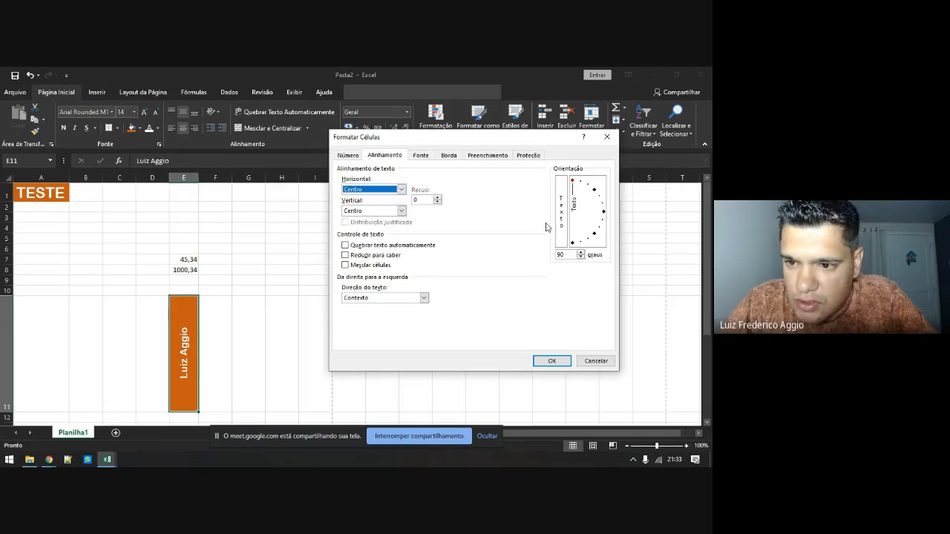
pyautogui.click(606, 141)
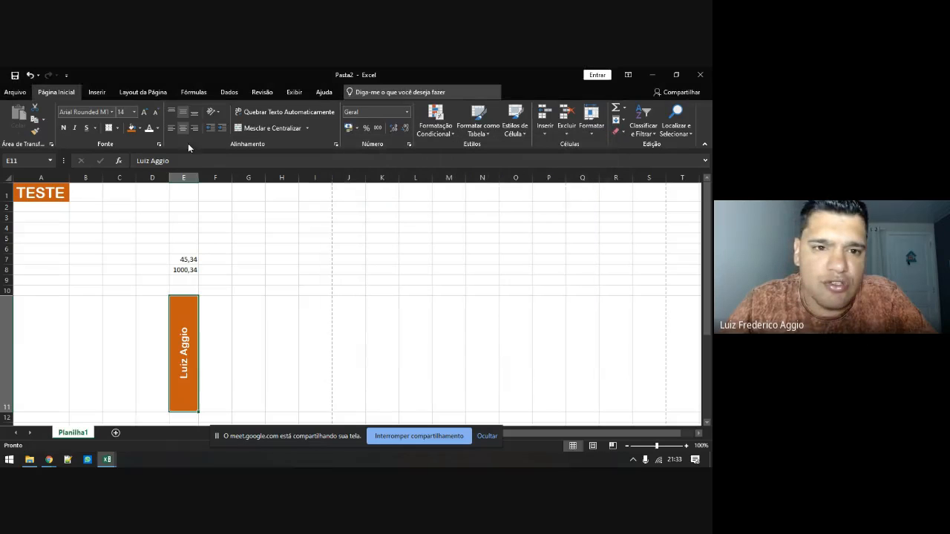
# Set the E11 text orientation to 0 degrees in Format Cells alignment and confirm
pyautogui.click(218, 116)
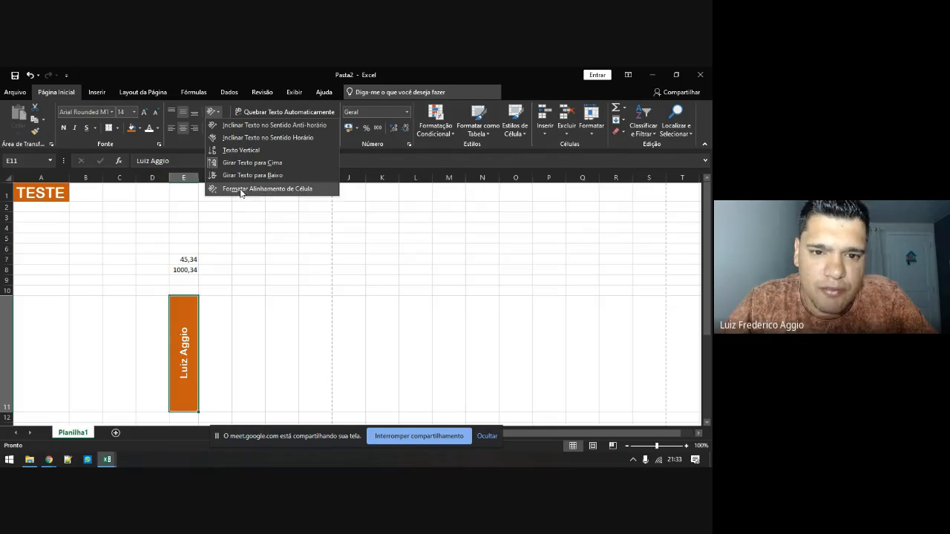
pyautogui.click(267, 189)
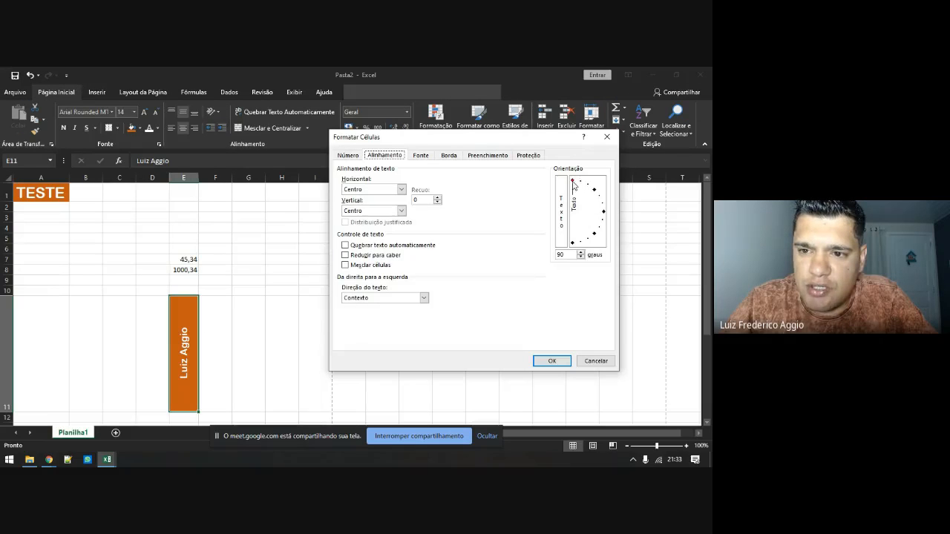
pyautogui.moveTo(573, 186); pyautogui.dragTo(596, 194)
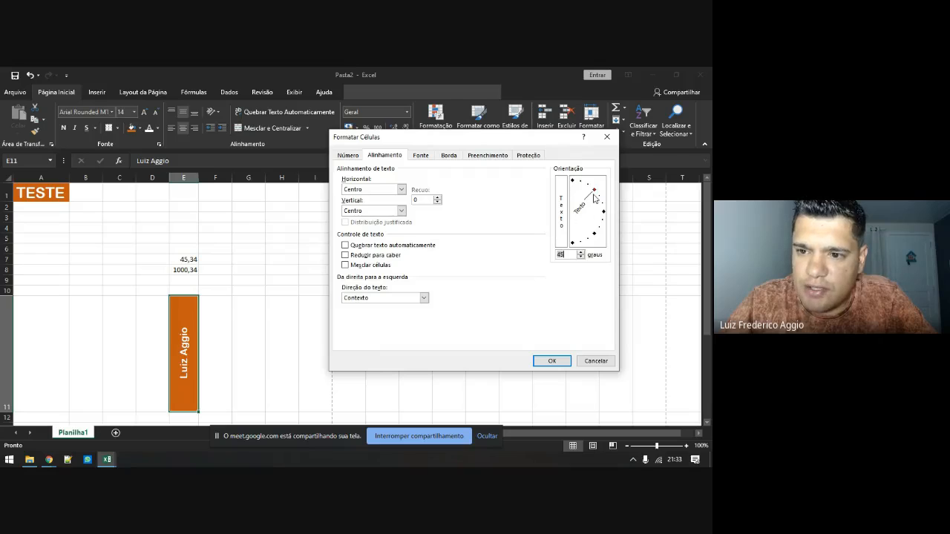
pyautogui.moveTo(594, 192); pyautogui.dragTo(612, 216)
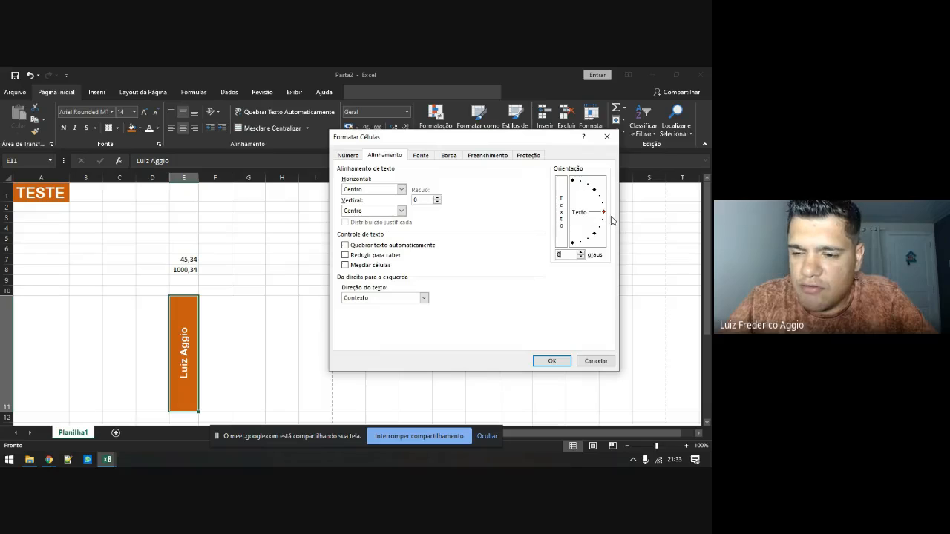
pyautogui.click(547, 361)
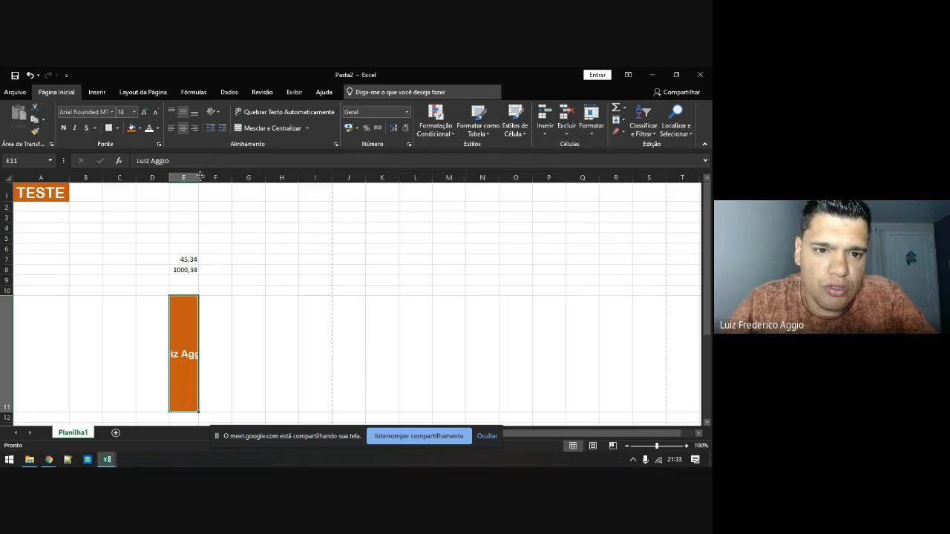
# Autofit row 11 back to normal height and column E to the name, then select A9
pyautogui.moveTo(200, 176); pyautogui.dragTo(306, 176)
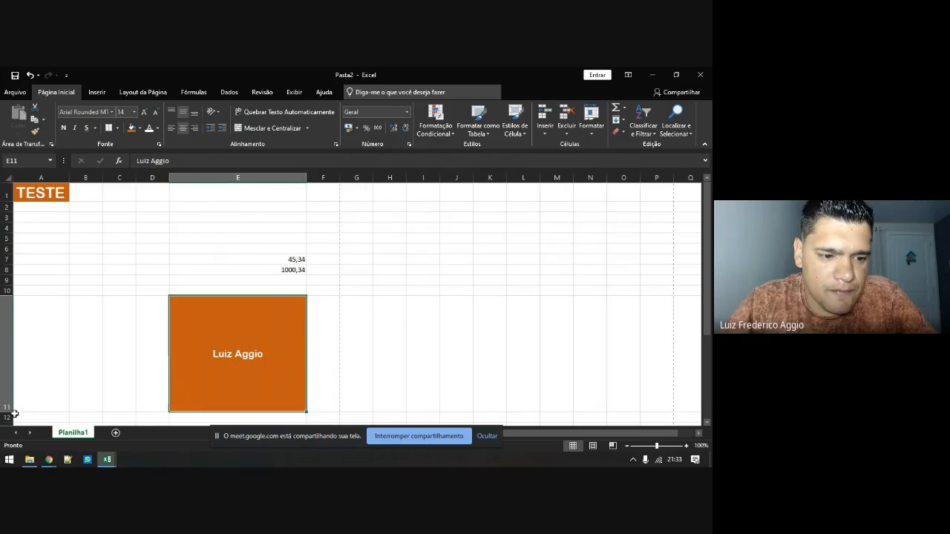
pyautogui.doubleClick(9, 413)
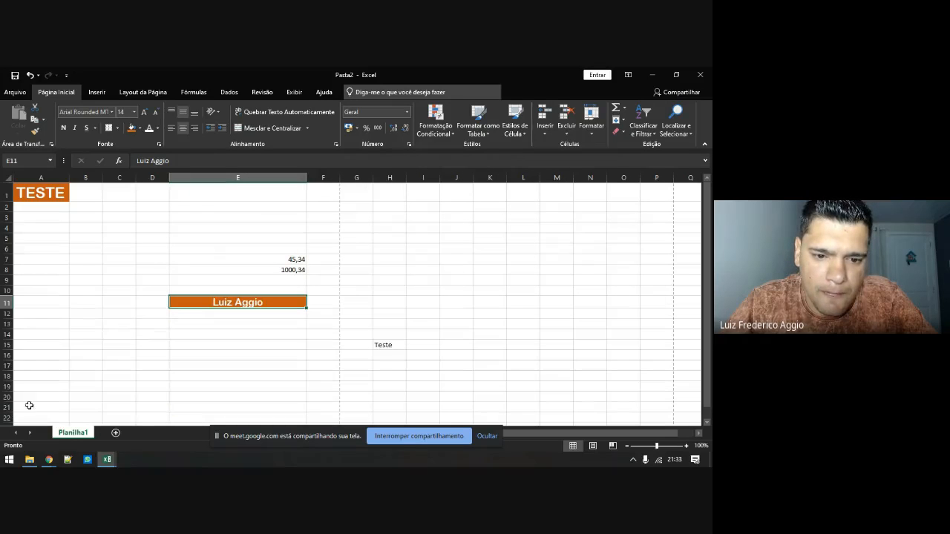
pyautogui.doubleClick(304, 178)
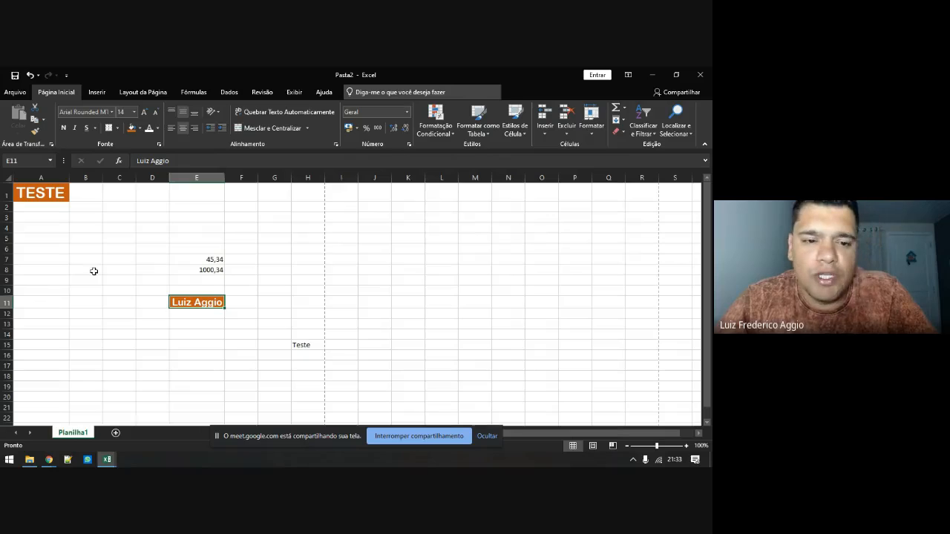
pyautogui.click(41, 280)
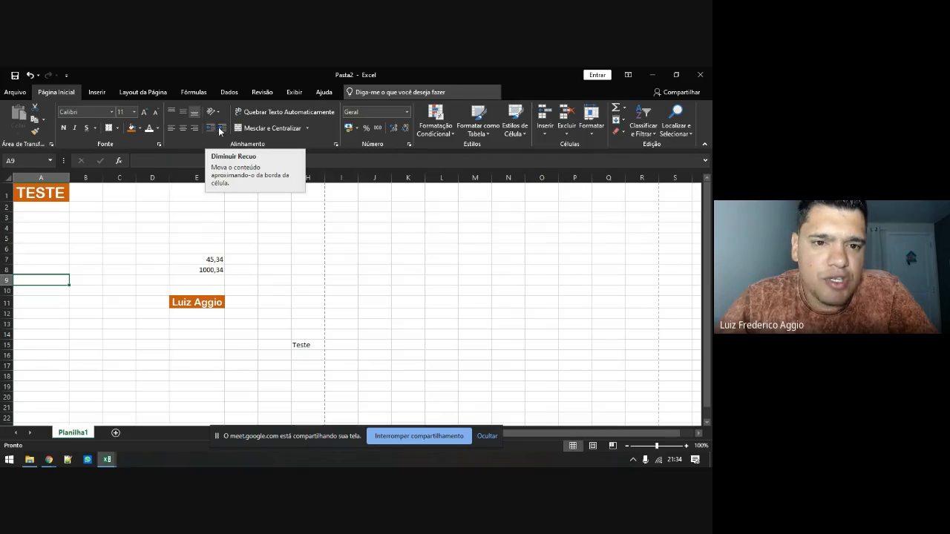
# Widen column A well beyond the title and indent TESTE in A1 three times
pyautogui.click(45, 208)
pyautogui.click(44, 193)
pyautogui.moveTo(68, 178); pyautogui.dragTo(171, 179)
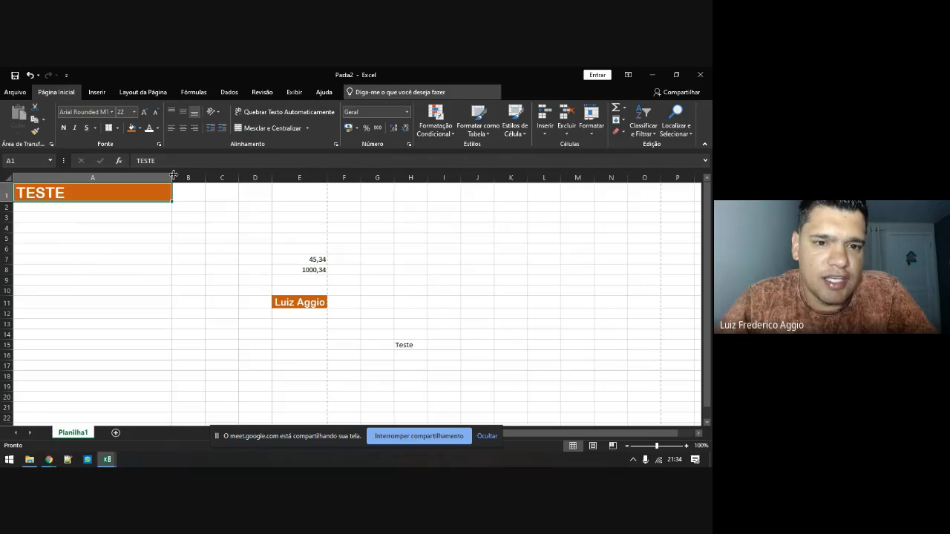
pyautogui.click(222, 127)
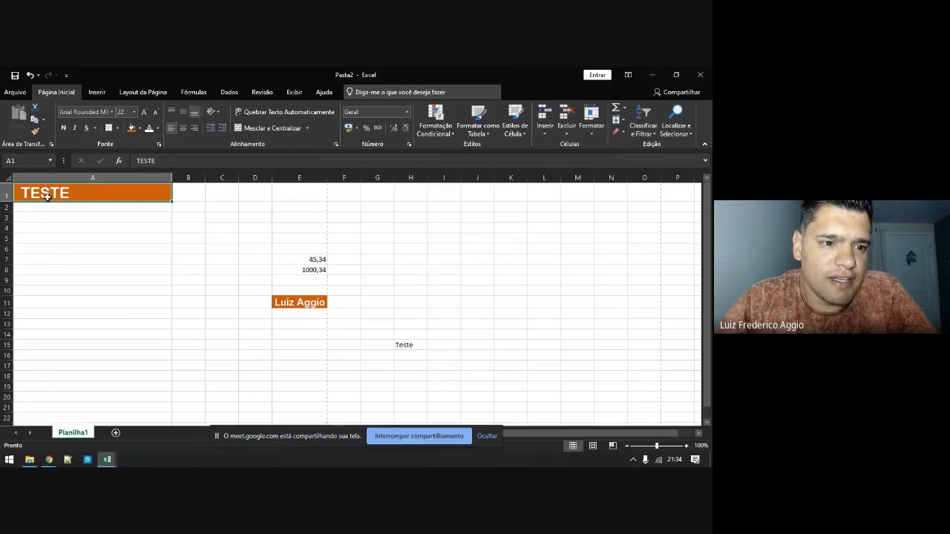
pyautogui.click(222, 128)
pyautogui.click(221, 128)
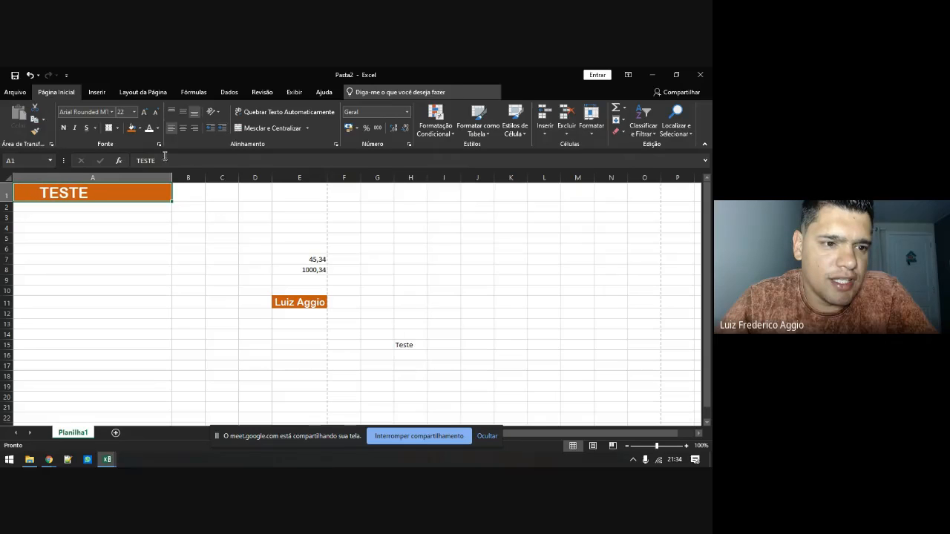
# Replace the A1 text TESTE with Teste
pyautogui.doubleClick(44, 193)
pyautogui.moveTo(99, 197); pyautogui.dragTo(24, 206)
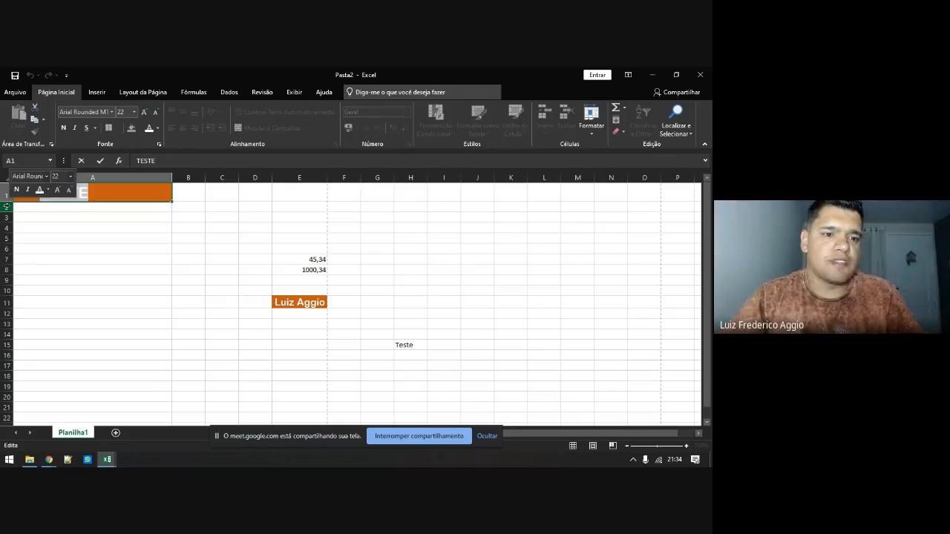
pyautogui.press('Delete')
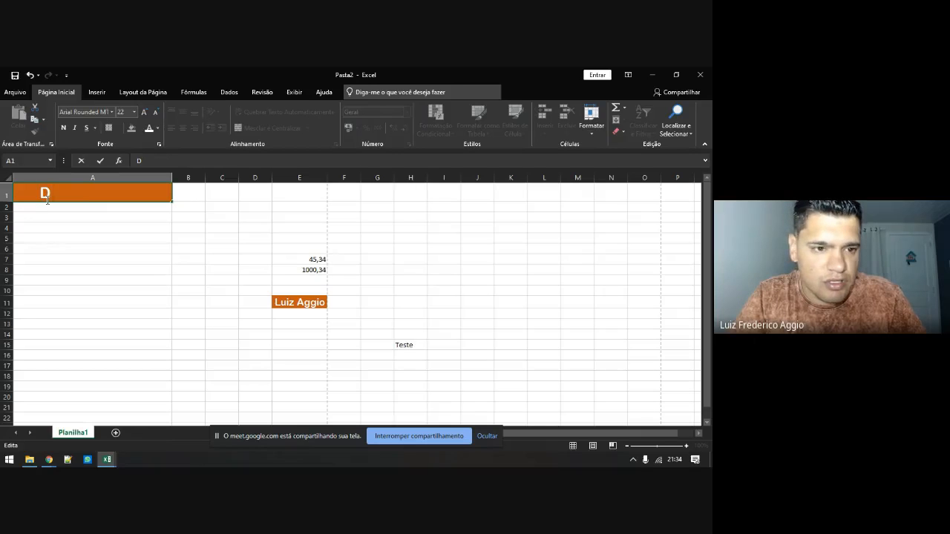
pyautogui.press('BackSpace')
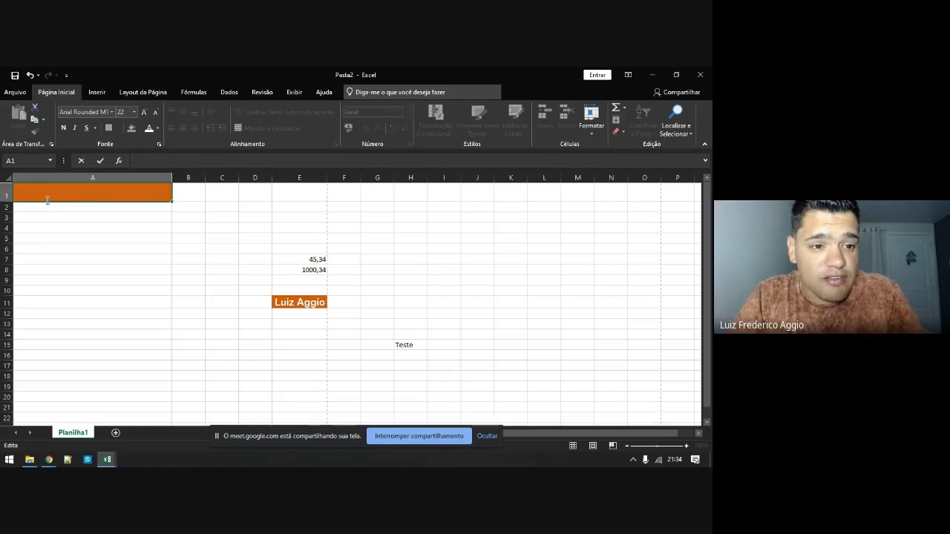
pyautogui.write('Teste')
pyautogui.press('Return')
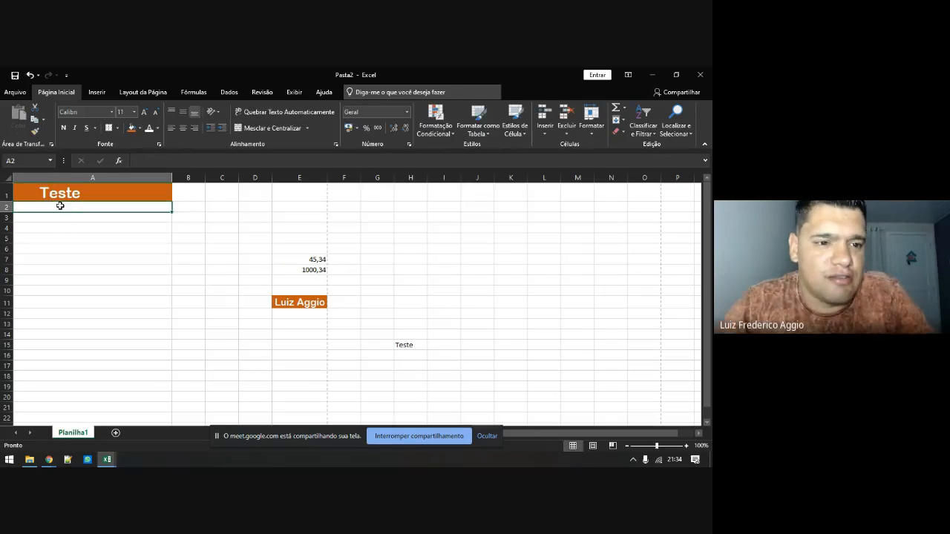
pyautogui.click(55, 195)
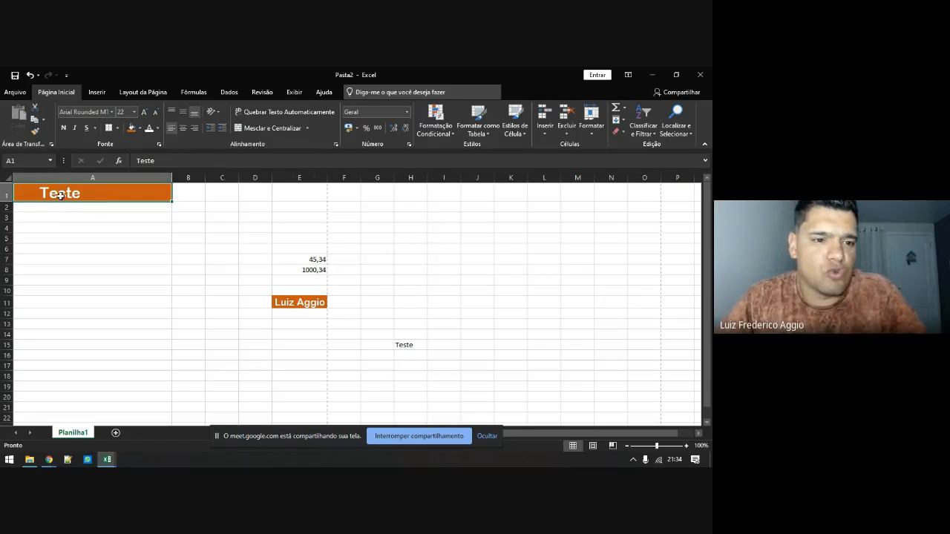
# Decrease the indent of Teste in A1 back to its left edge
pyautogui.click(209, 129)
pyautogui.click(209, 129)
pyautogui.click(210, 131)
pyautogui.click(210, 130)
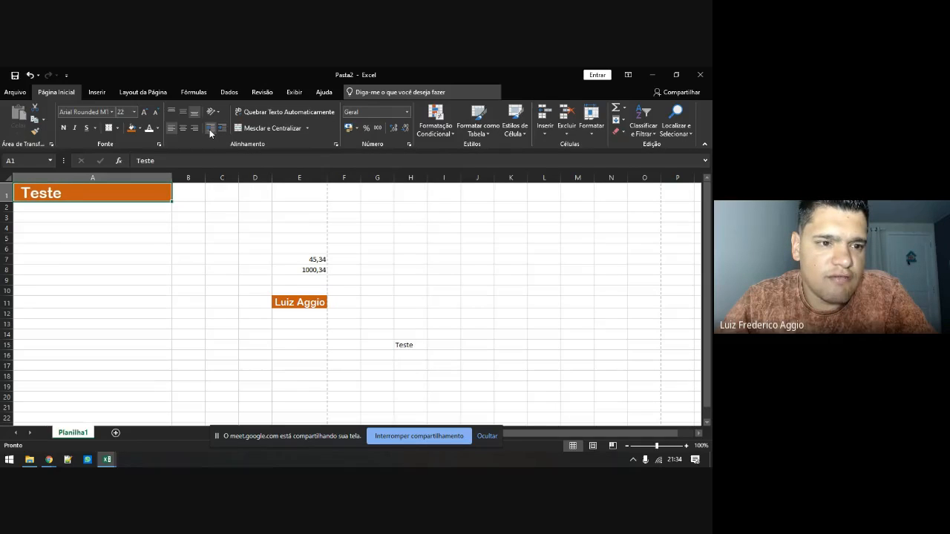
pyautogui.click(210, 131)
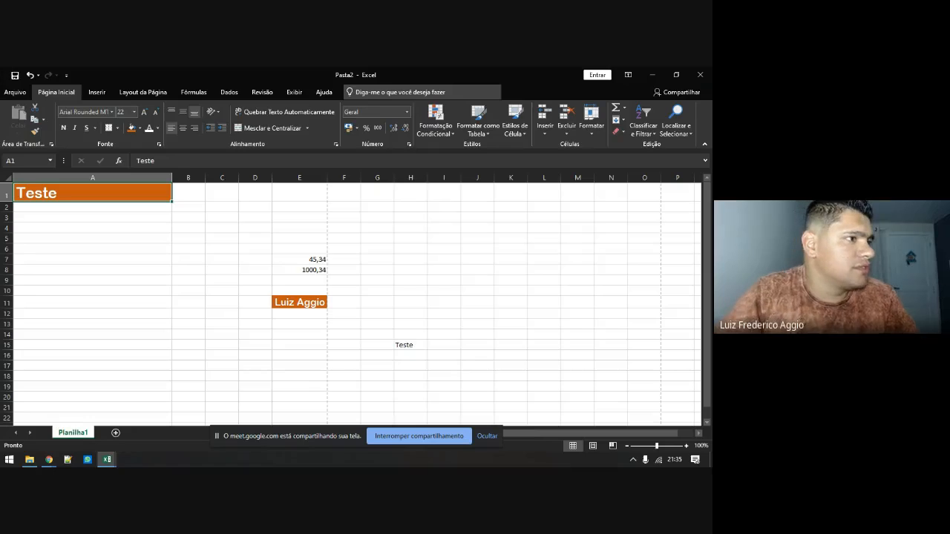
# Switch windows with Alt+Tab, select cell A3, and bring up the window switcher again
pyautogui.hotkey('alt', 'Tab')
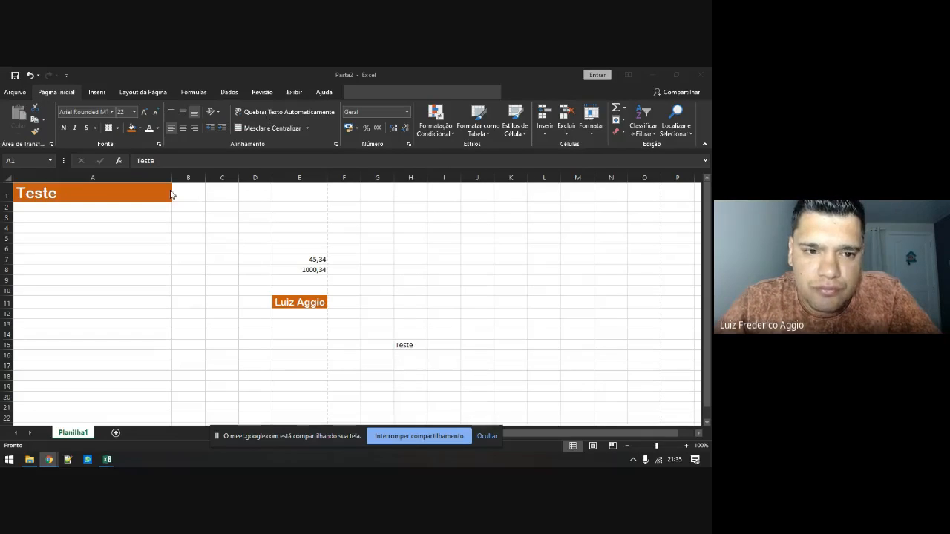
pyautogui.click(130, 220)
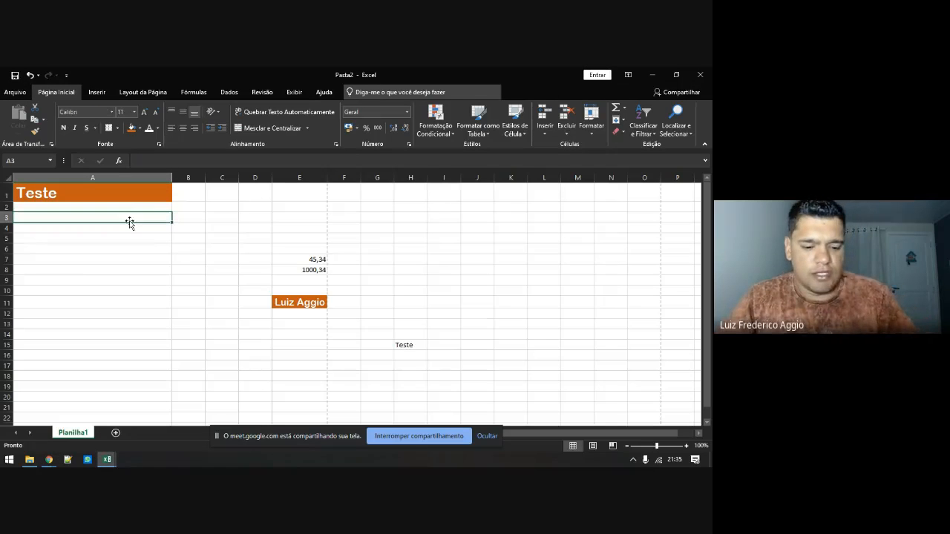
pyautogui.hotkey('alt', 'Tab')
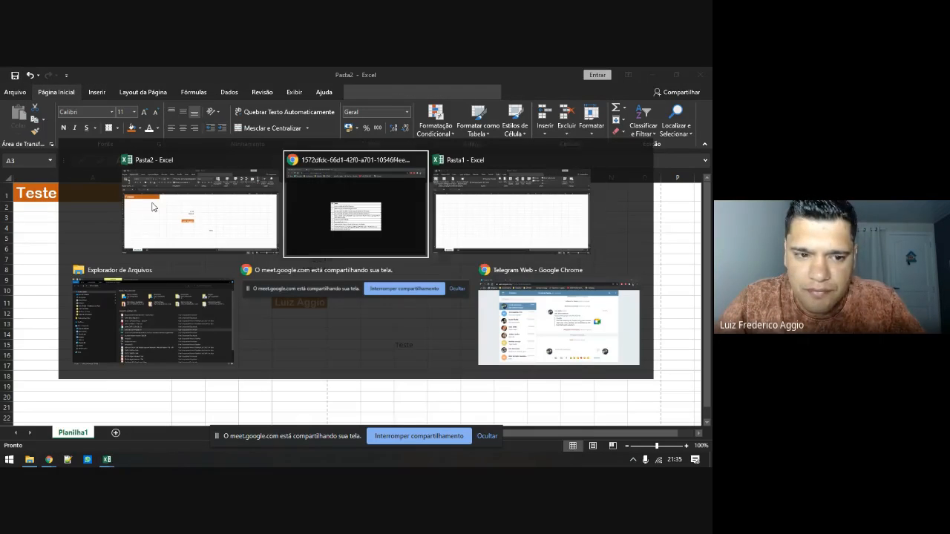
# Switch to Chrome and Google-search 'loren ipsum'
pyautogui.hotkey('alt', 'Tab')
pyautogui.hotkey('alt', 'Tab')
pyautogui.hotkey('alt', 'Tab')
pyautogui.hotkey('alt', 'Tab')
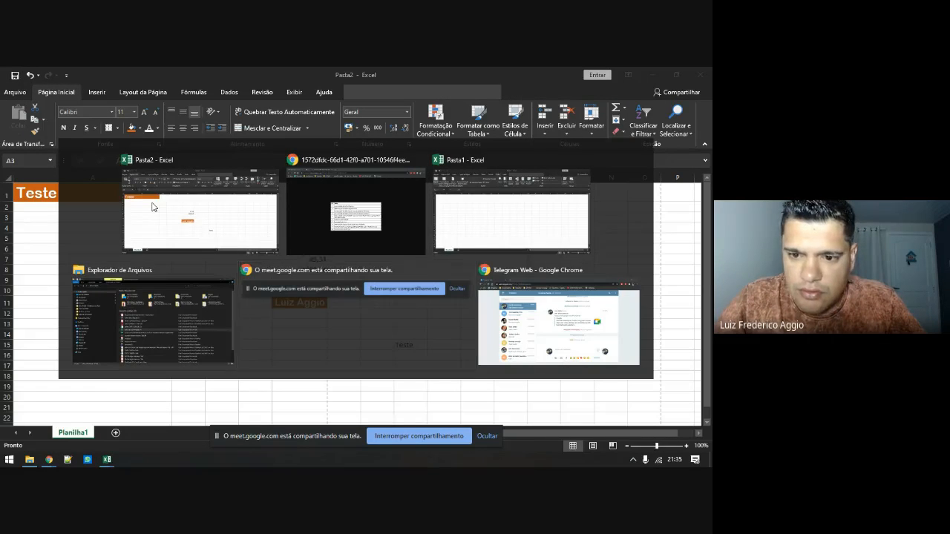
pyautogui.click(145, 74)
pyautogui.write('l')
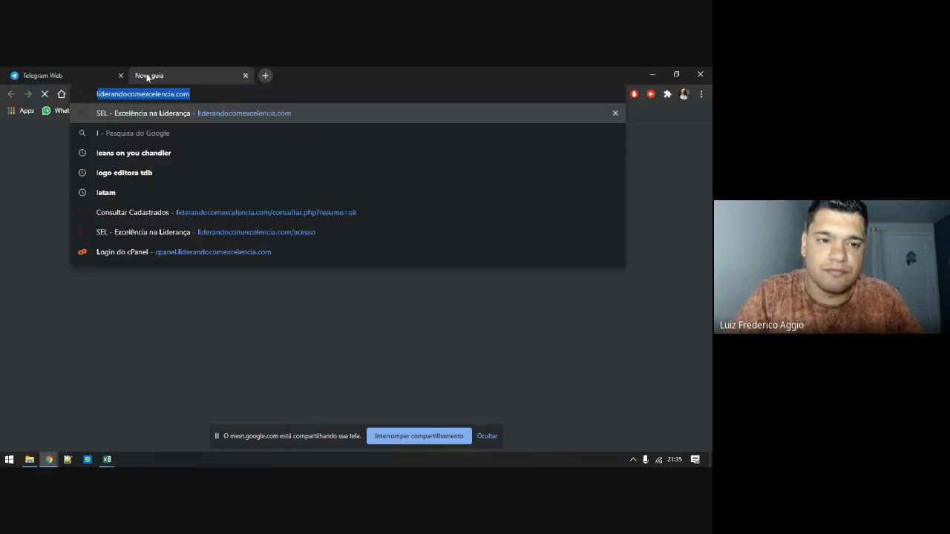
pyautogui.write('oren ipsum')
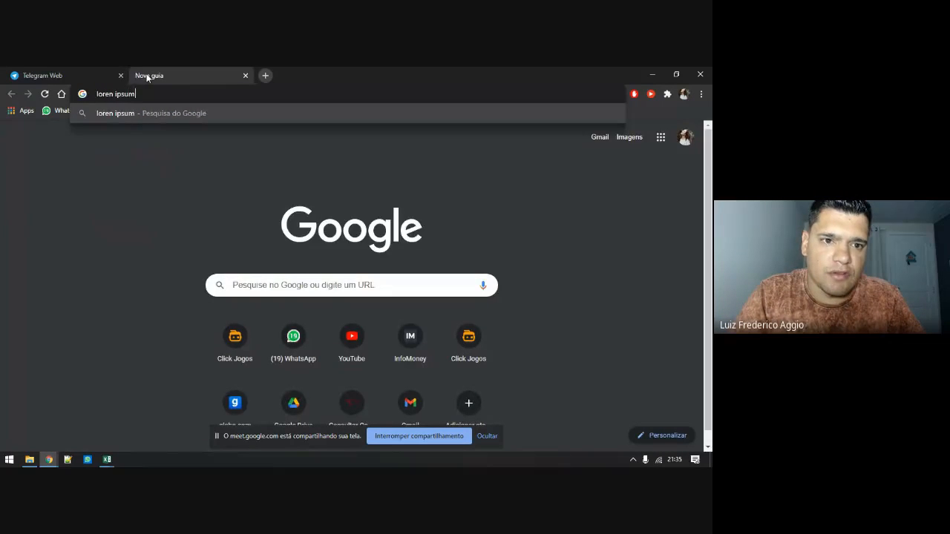
pyautogui.press('Return')
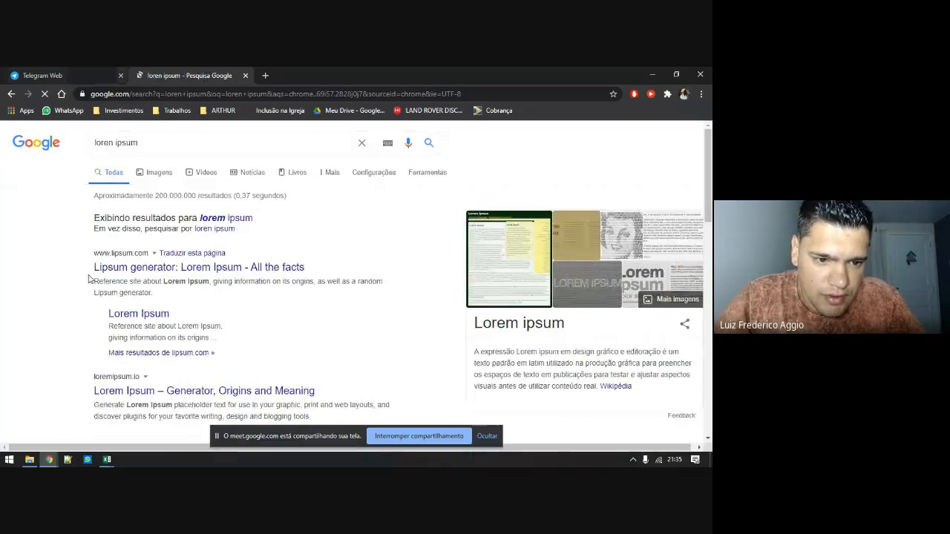
# Open lipsum.com and copy the opening sentences of the standard Lorem Ipsum passage
pyautogui.click(118, 269)
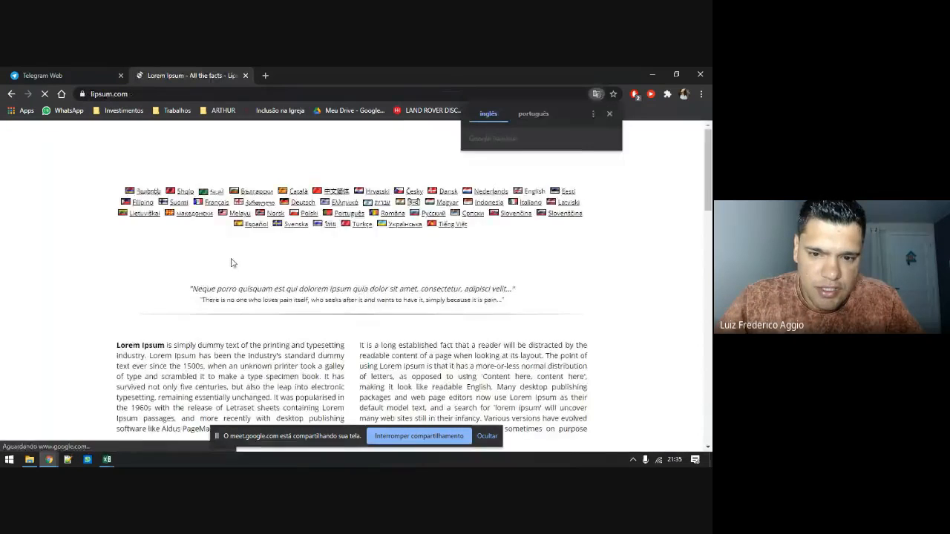
pyautogui.scroll(-10, 232, 266)
pyautogui.scroll(-3, 231, 268)
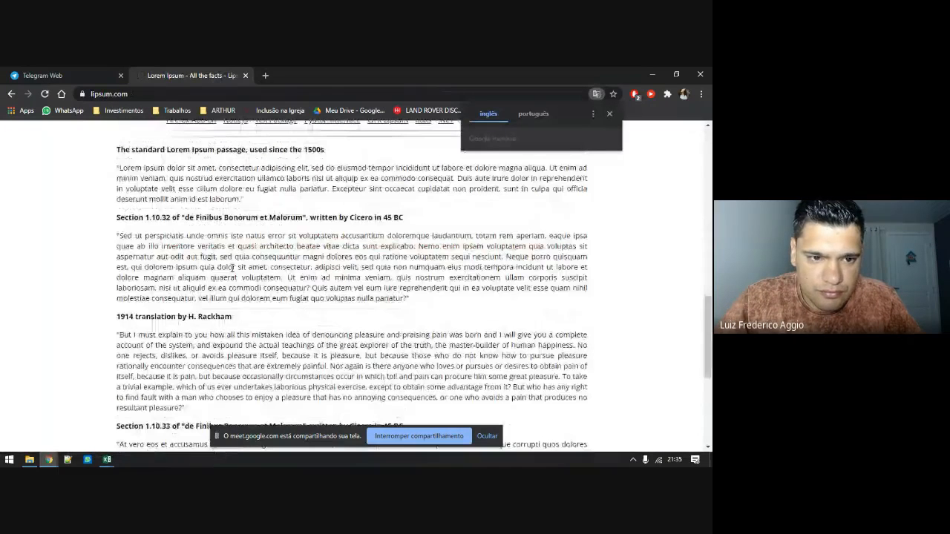
pyautogui.moveTo(120, 170); pyautogui.dragTo(454, 179)
pyautogui.hotkey('ctrl', 'c')
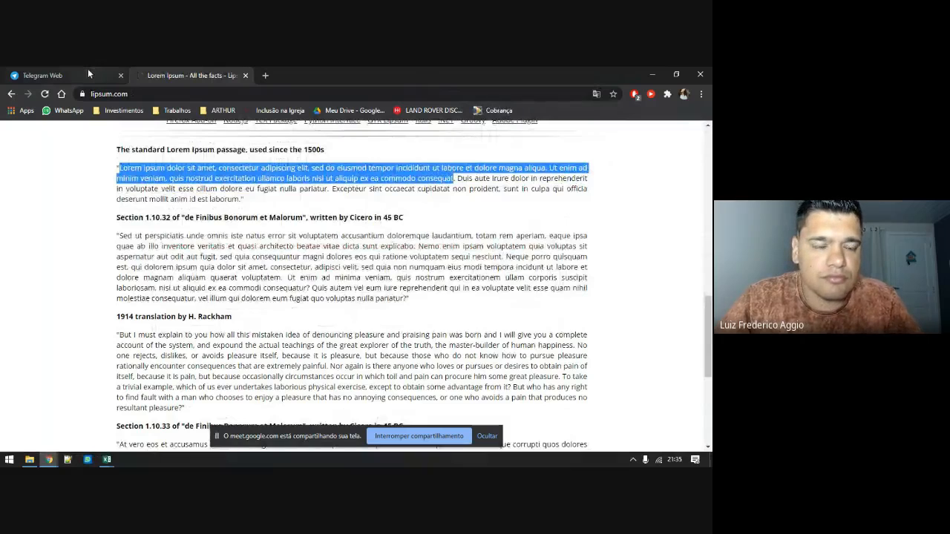
pyautogui.hotkey('alt', 'Tab')
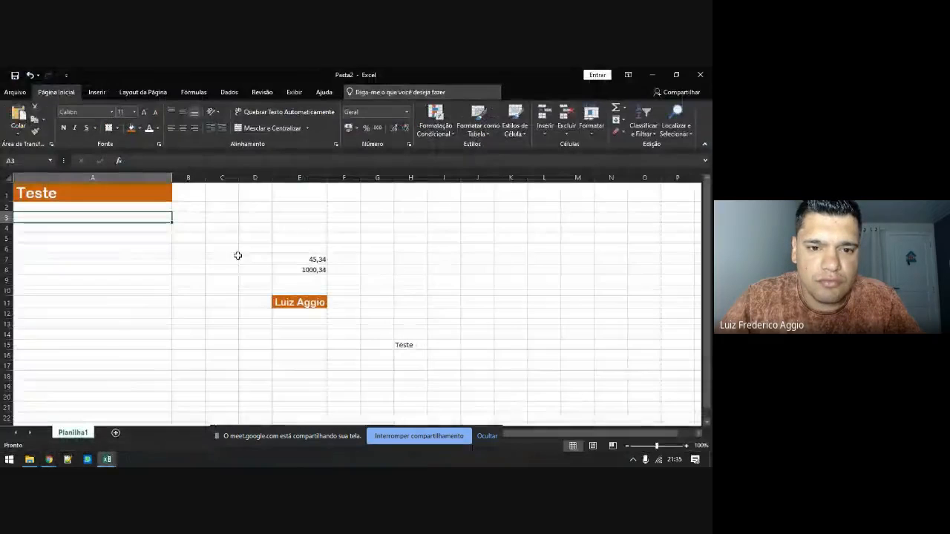
# Paste the copied Lorem ipsum sentences into cell A3
pyautogui.doubleClick(123, 218)
pyautogui.hotkey('ctrl', 'v')
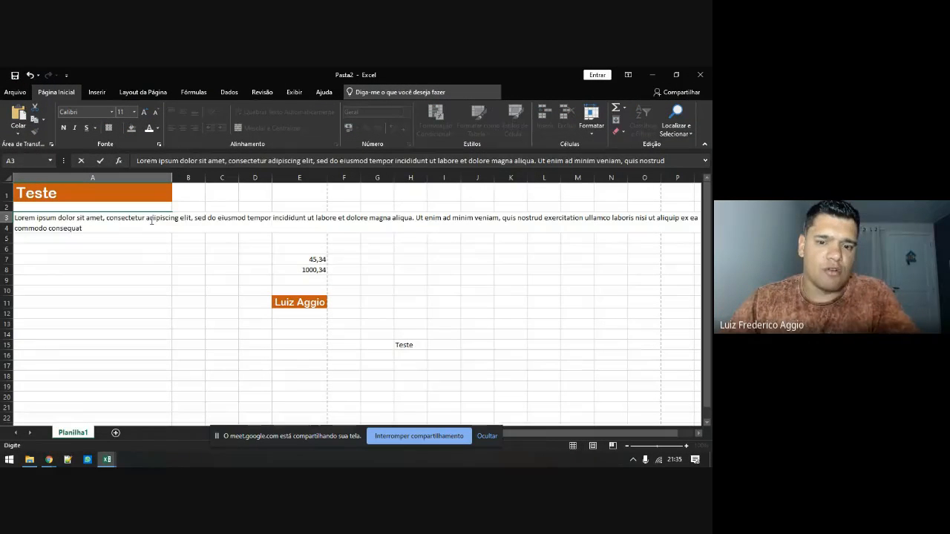
pyautogui.press('Return')
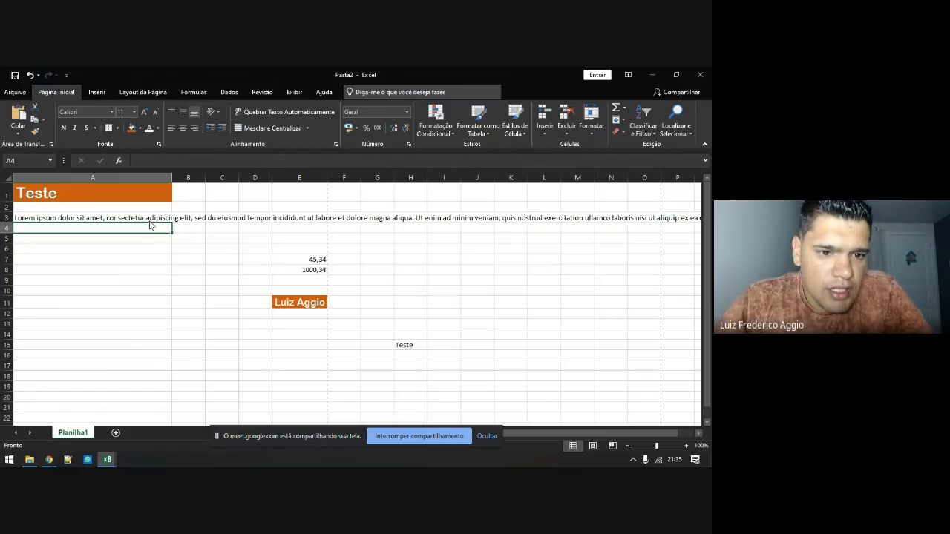
pyautogui.click(149, 217)
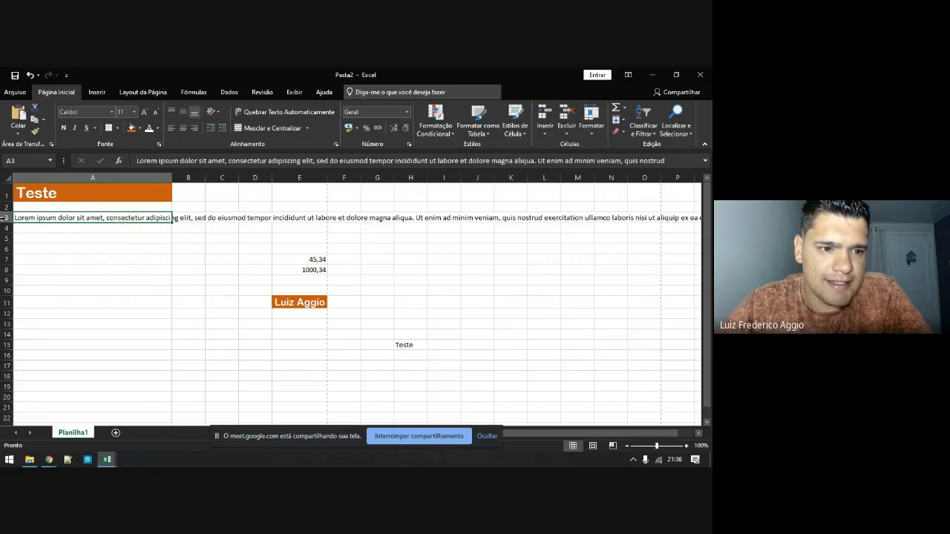
# Enter 'Teste' in B3 so the long A3 text is cut off
pyautogui.click(186, 217)
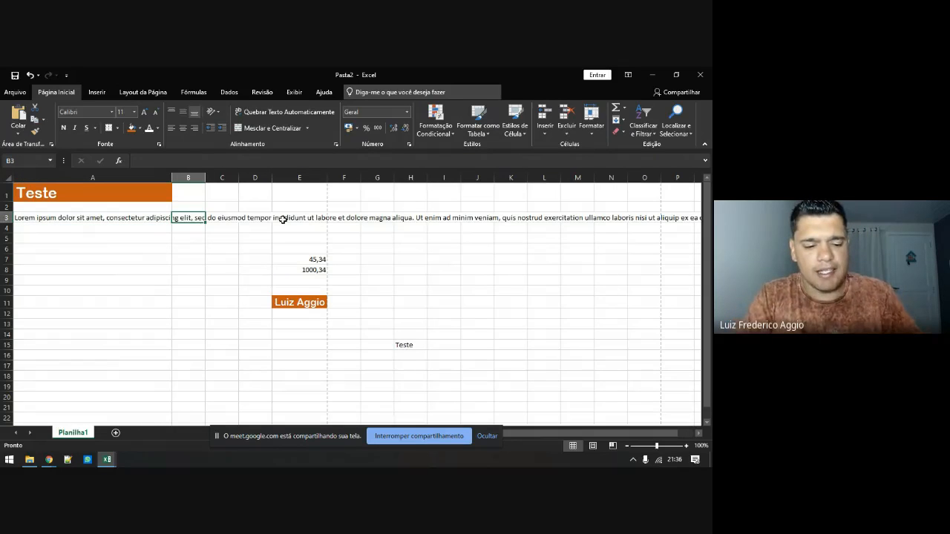
pyautogui.write('Teste')
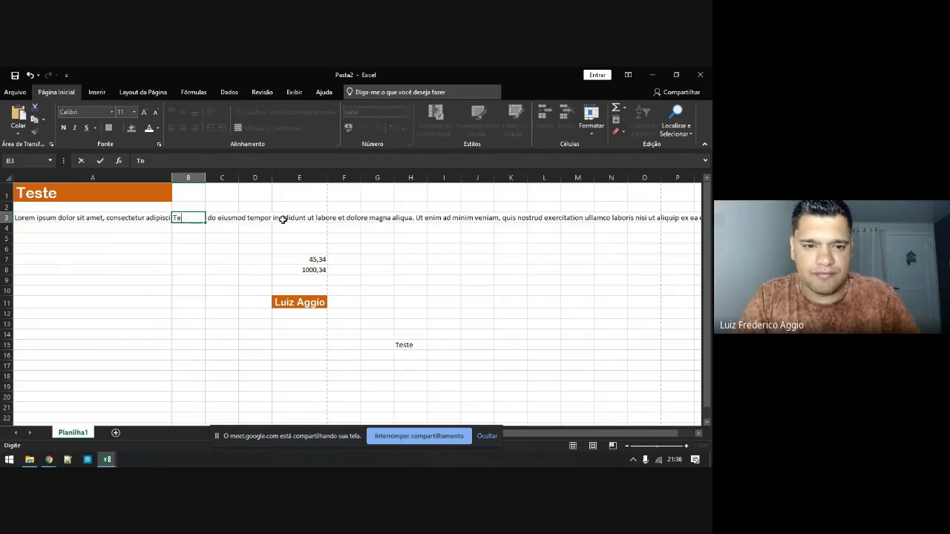
pyautogui.press('Return')
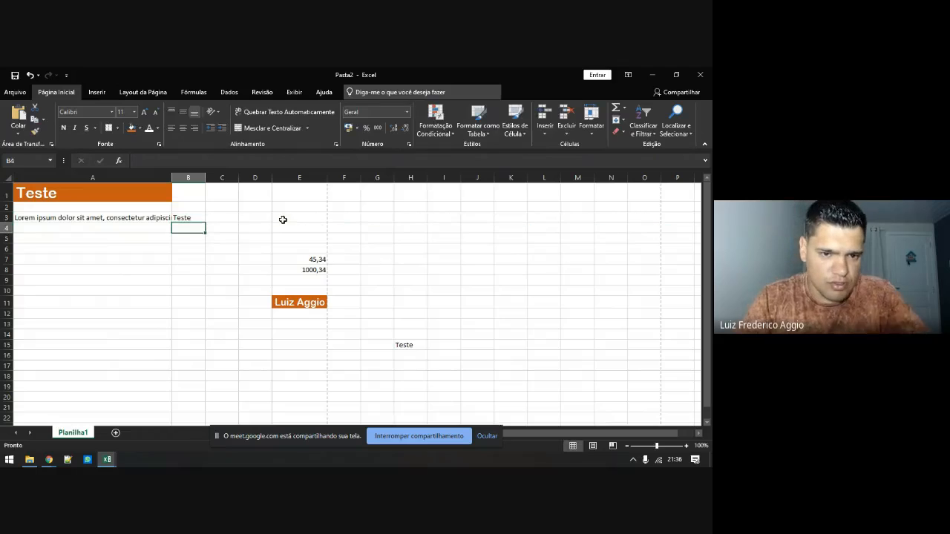
pyautogui.click(163, 217)
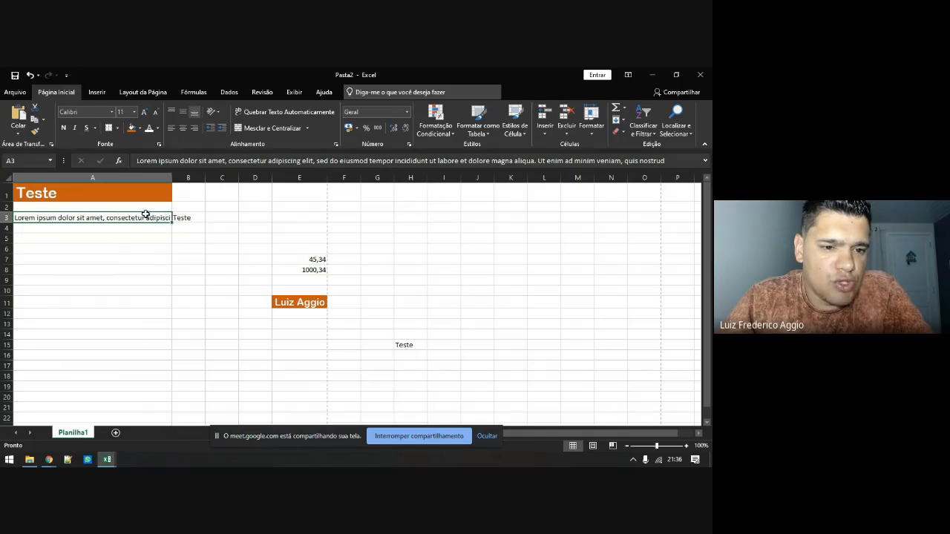
# Toggle text wrapping on A3 off again and delete 'Teste' from B3
pyautogui.click(259, 112)
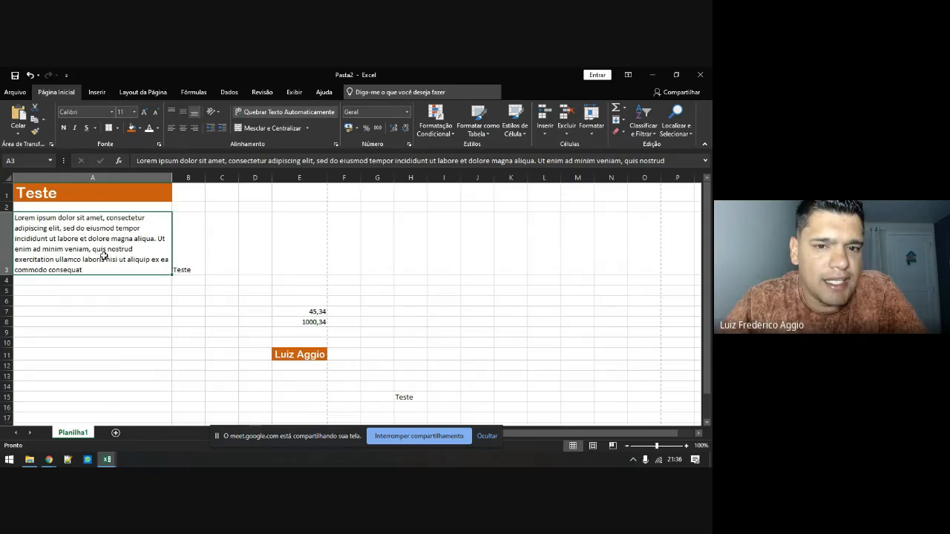
pyautogui.click(261, 113)
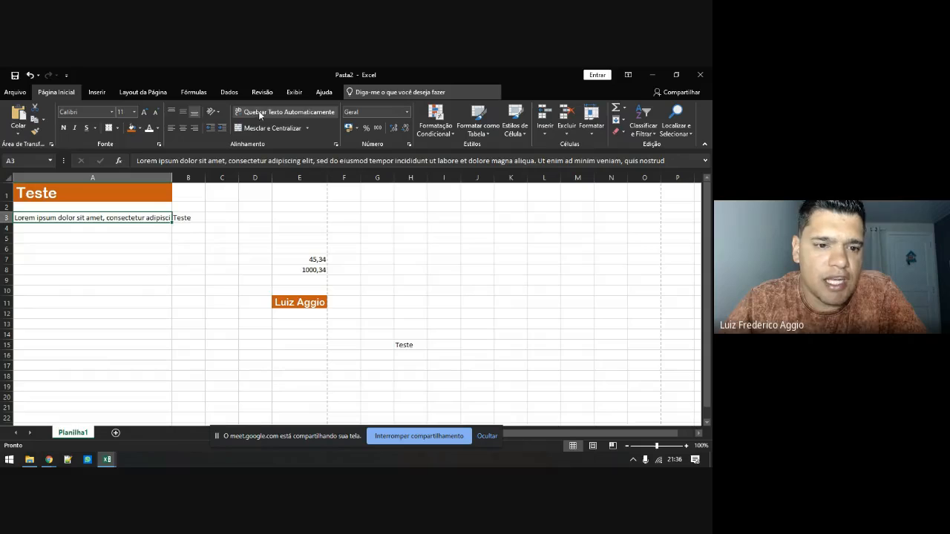
pyautogui.click(176, 216)
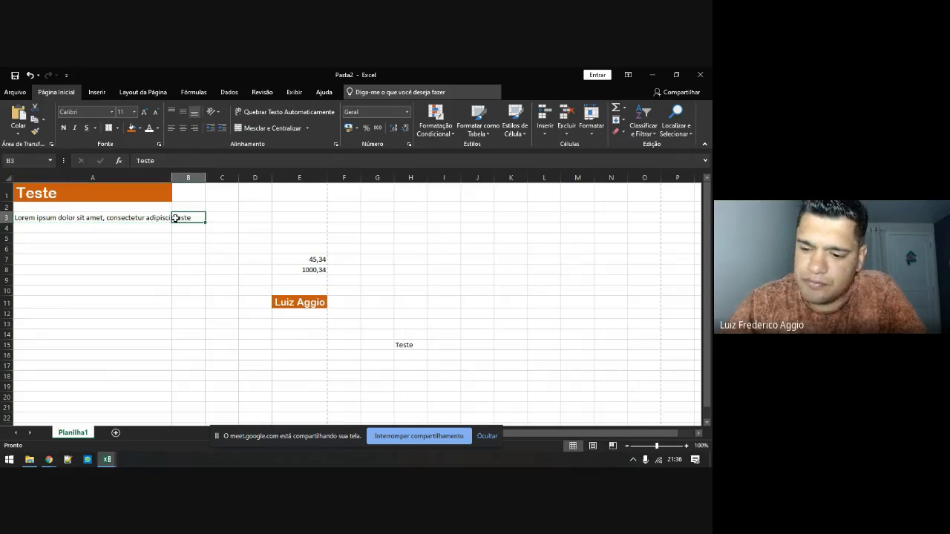
pyautogui.press('Delete')
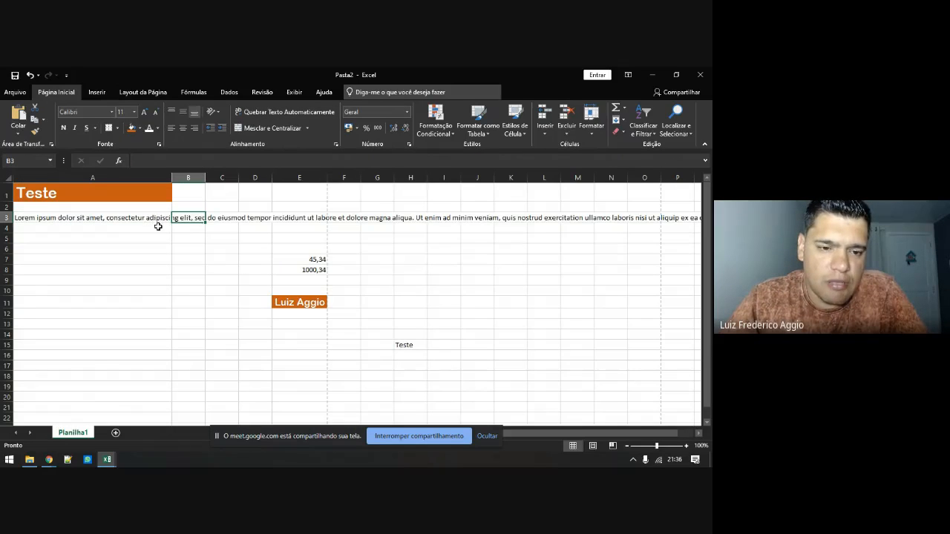
# Wrap the Lorem ipsum text in A3 and shorten row 3 to three lines
pyautogui.click(156, 218)
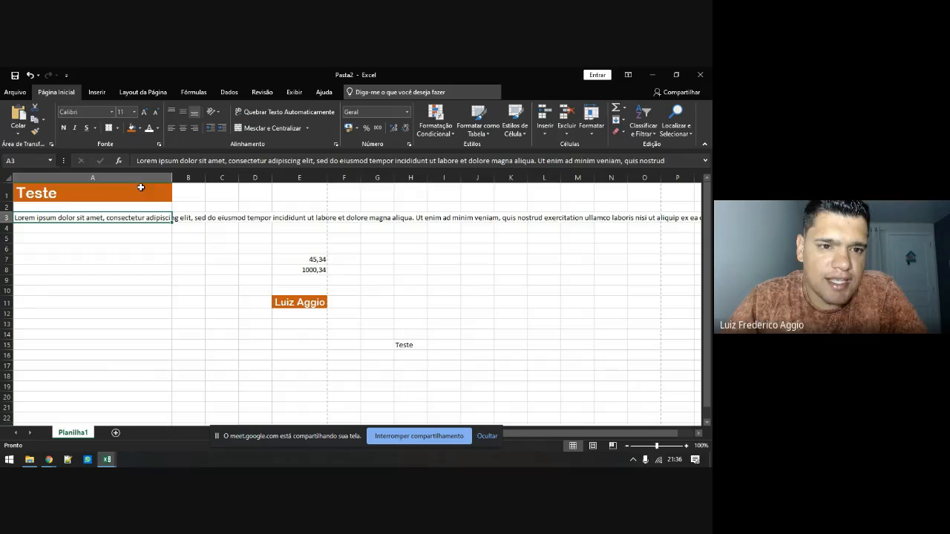
pyautogui.click(276, 113)
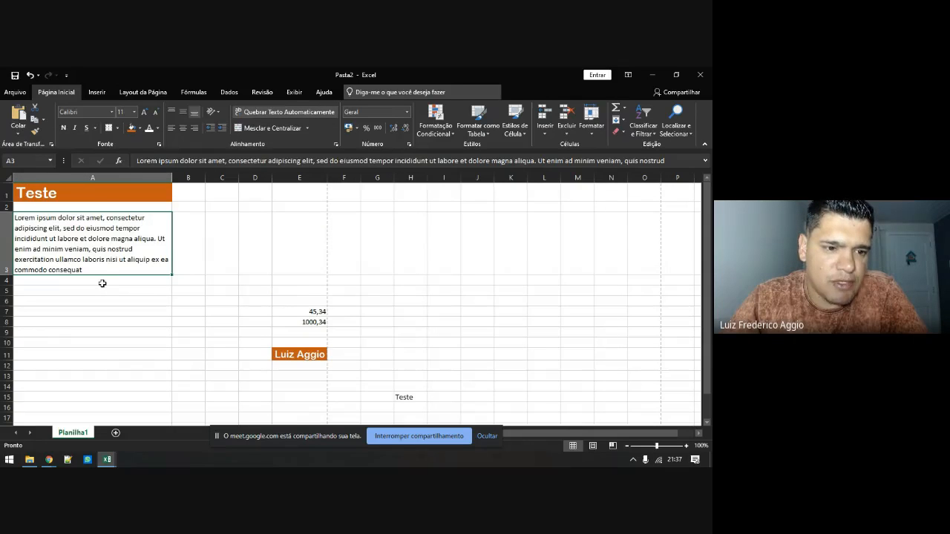
pyautogui.moveTo(7, 272); pyautogui.dragTo(7, 240)
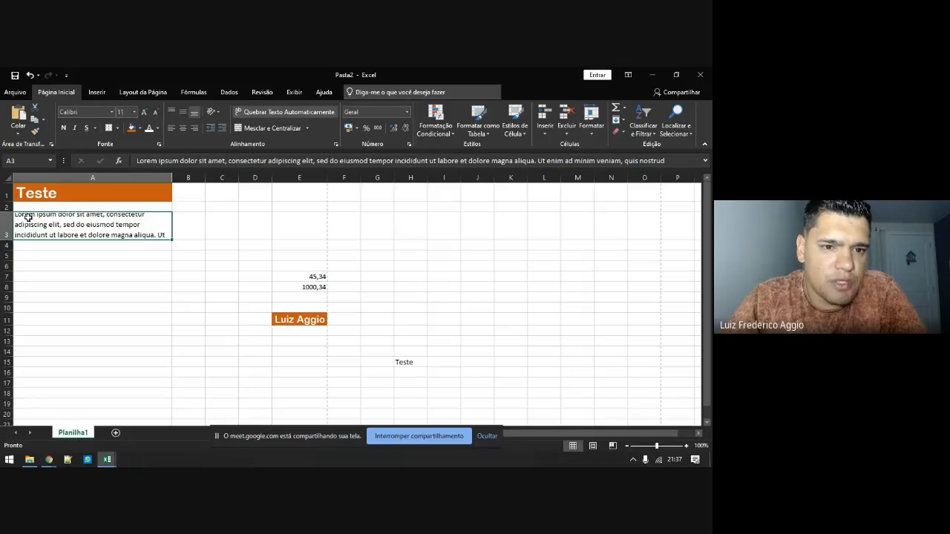
# Top-align the A3 text and make row 3 about six lines tall to show it all
pyautogui.moveTo(9, 240); pyautogui.dragTo(9, 286)
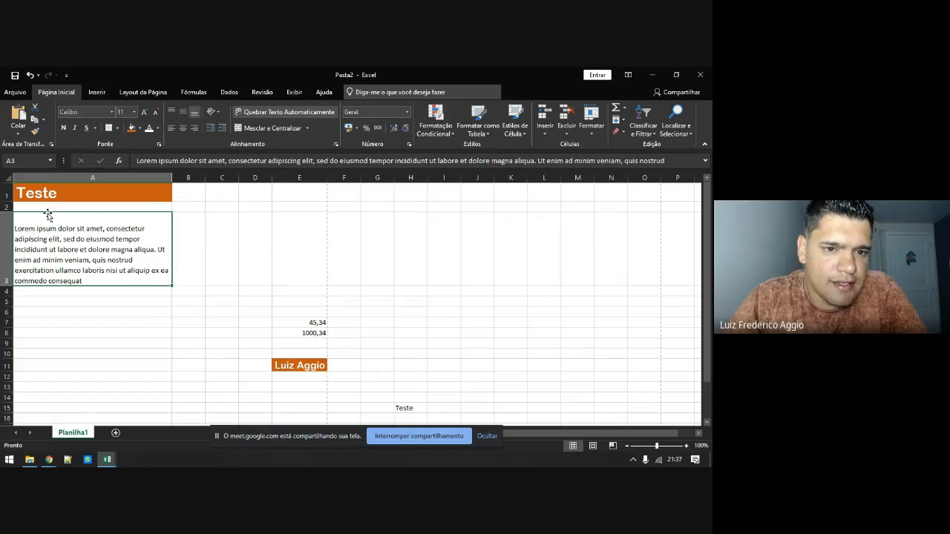
pyautogui.click(171, 111)
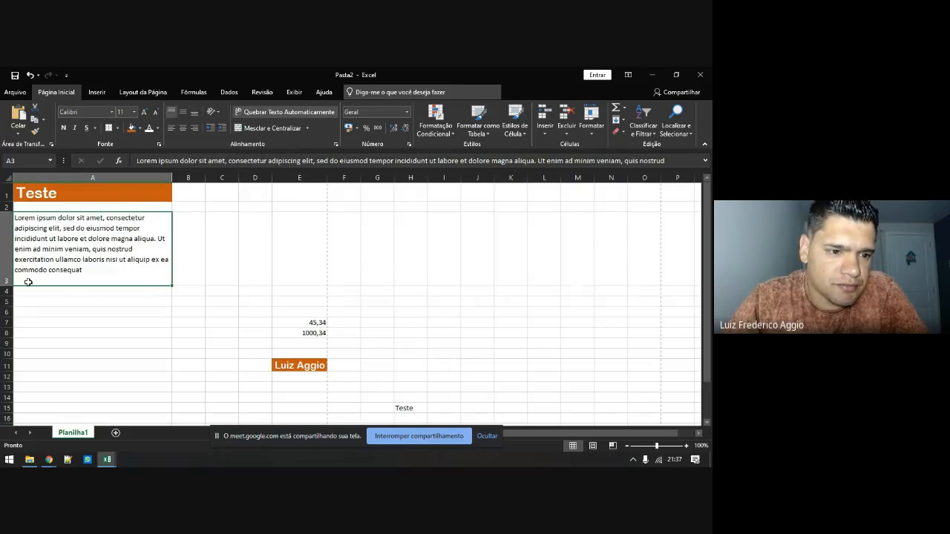
pyautogui.moveTo(8, 285)
pyautogui.mouseDown()
pyautogui.moveTo(18, 239)
pyautogui.moveTo(8, 239)
pyautogui.moveTo(8, 294)
pyautogui.mouseUp()
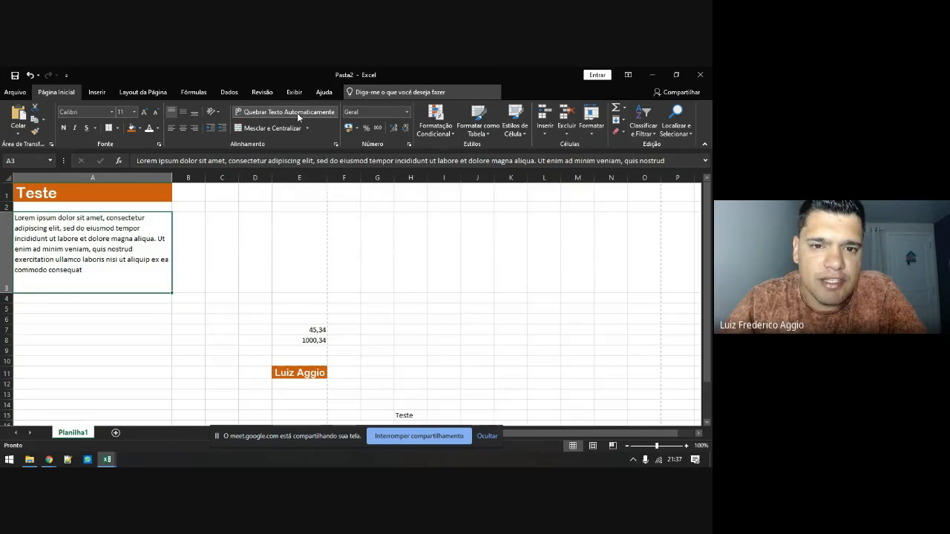
# Add 'Teste' on a new line inside A3, below the Lorem ipsum paragraph
pyautogui.doubleClick(105, 272)
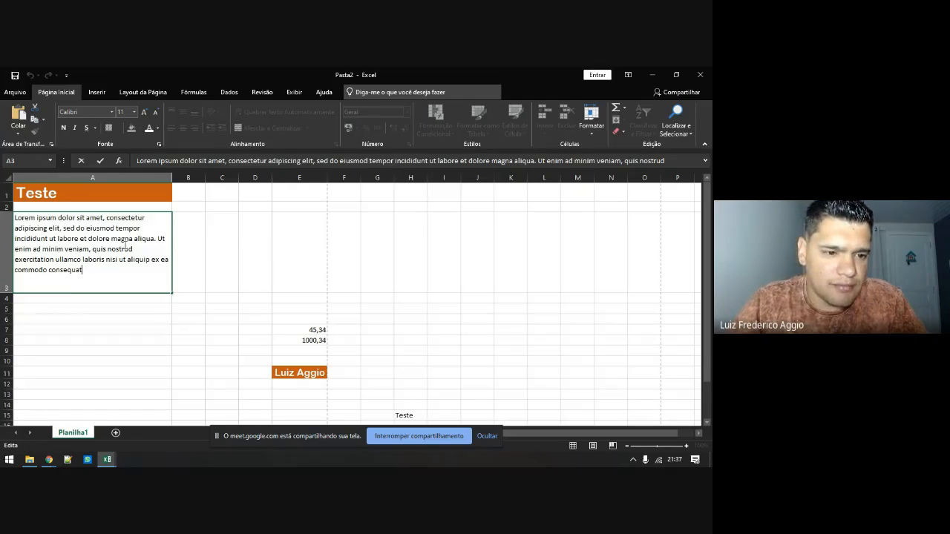
pyautogui.press('Return')
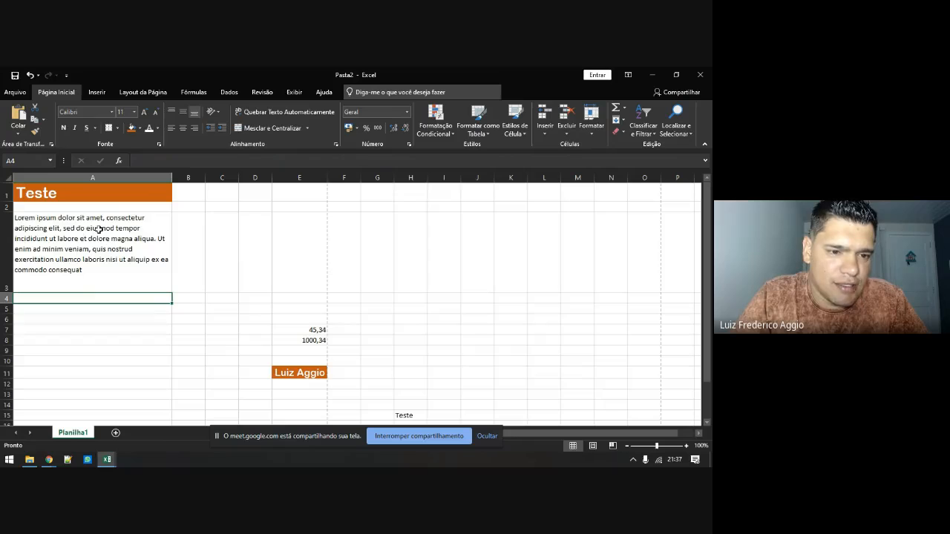
pyautogui.doubleClick(94, 278)
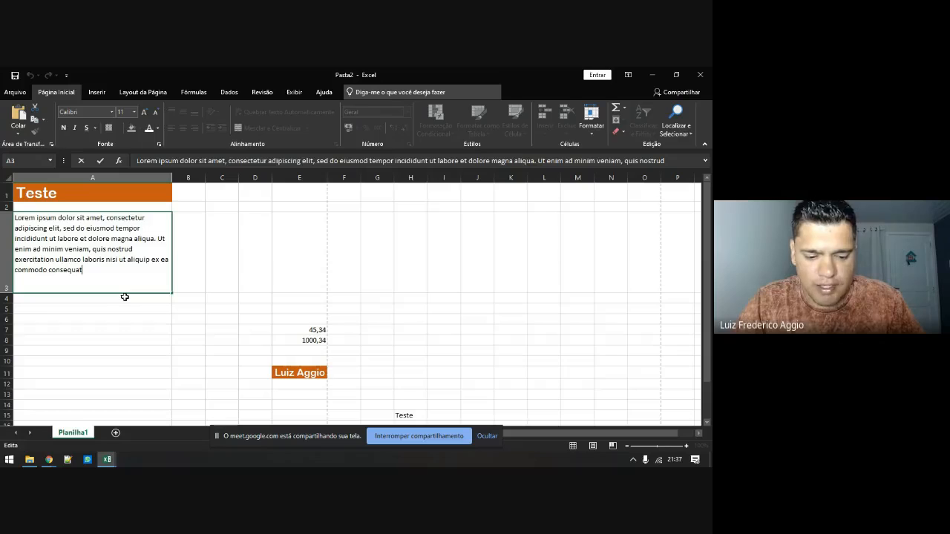
pyautogui.press('Escape')
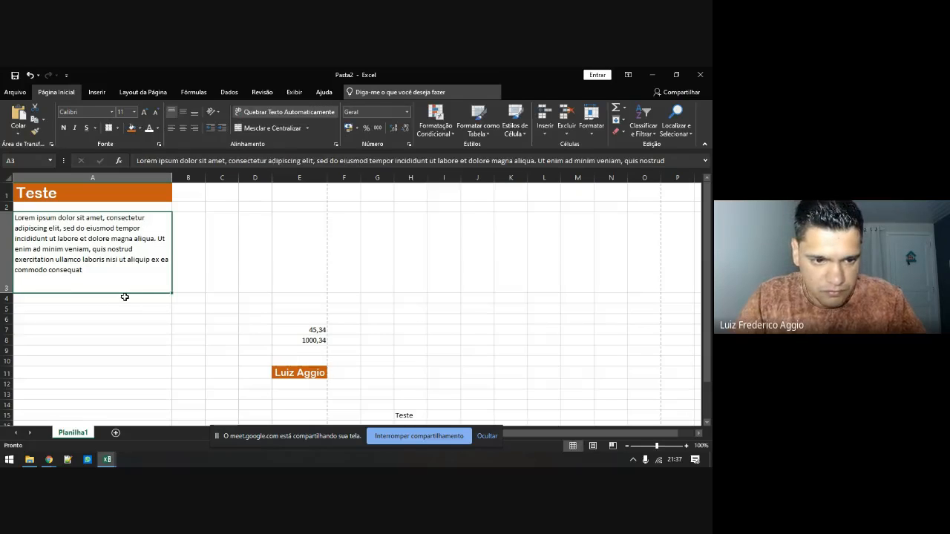
pyautogui.doubleClick(123, 283)
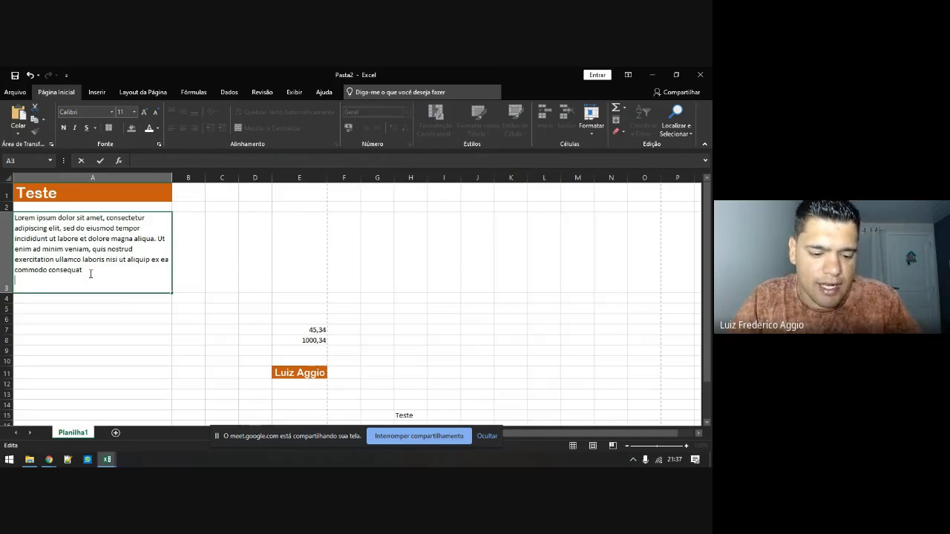
pyautogui.hotkey('alt', 'Return')
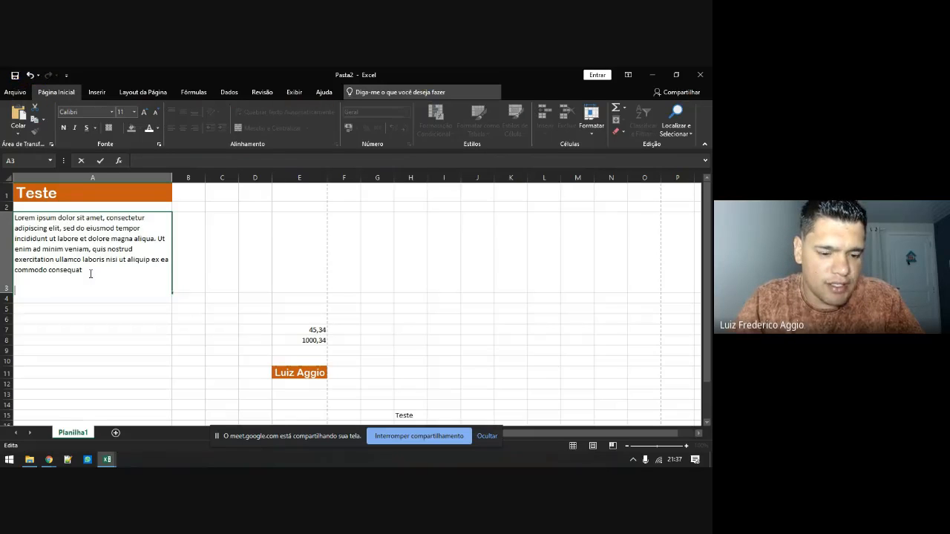
pyautogui.write('Tes')
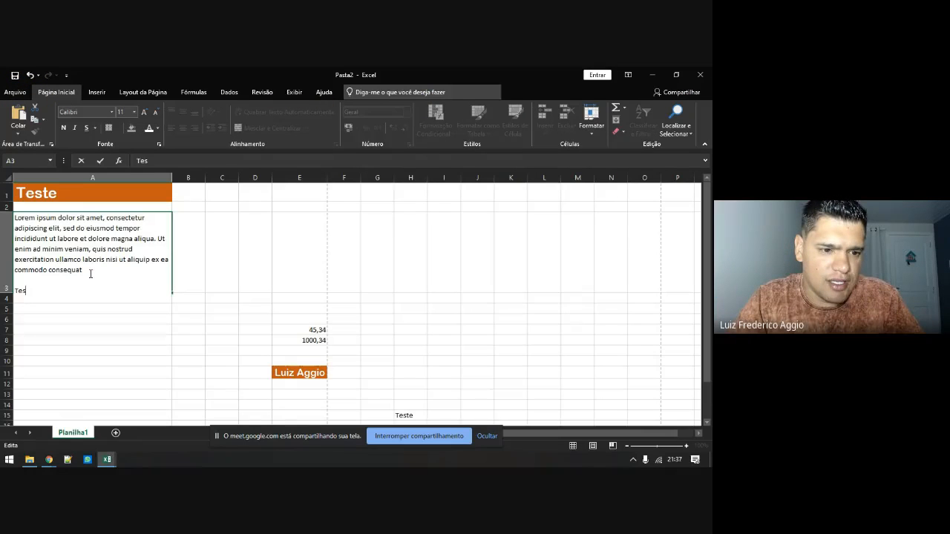
pyautogui.write('de')
pyautogui.press('BackSpace')
pyautogui.press('BackSpace')
pyautogui.write('te')
pyautogui.press('Return')
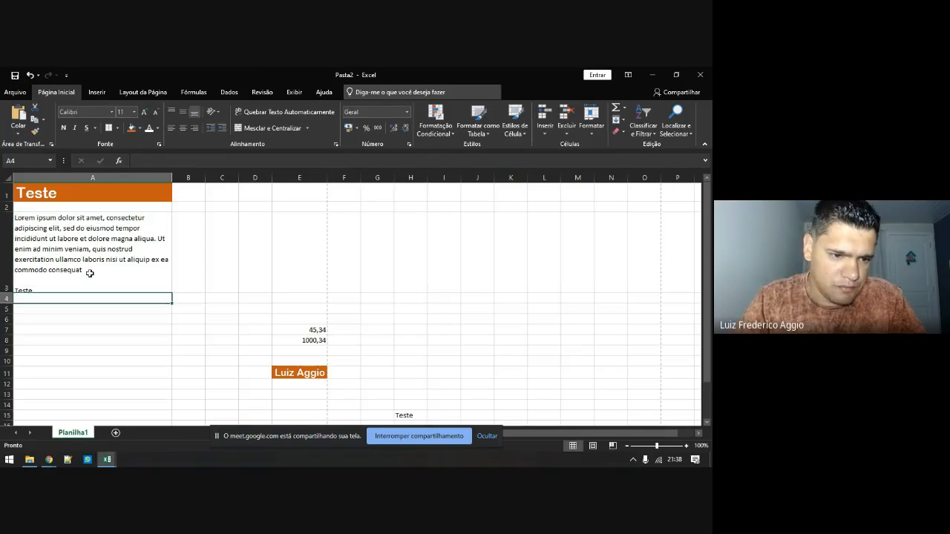
pyautogui.click(62, 276)
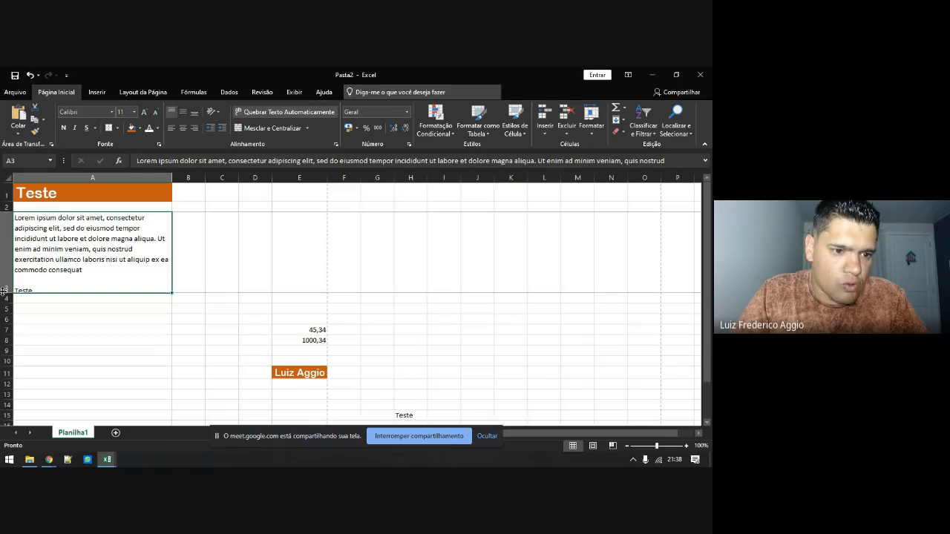
pyautogui.hotkey('alt', 'Tab')
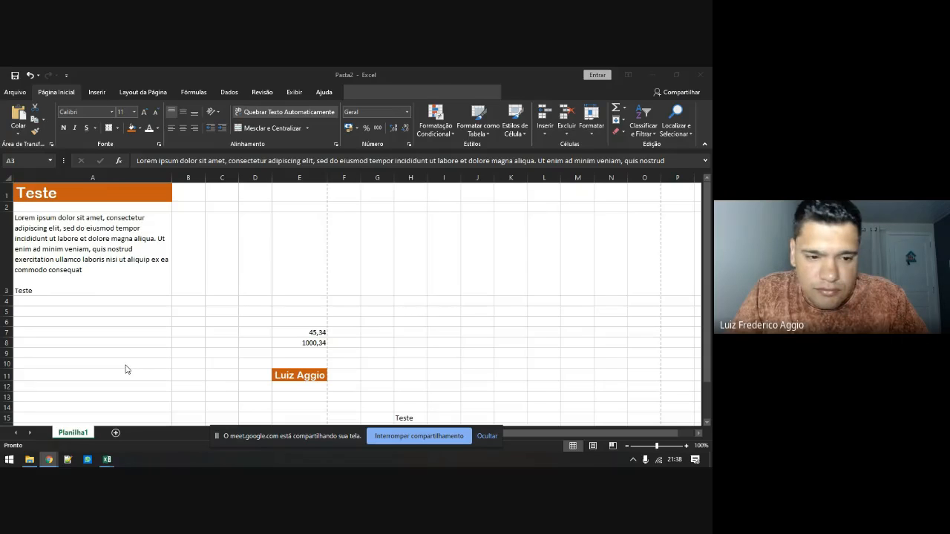
# Clear the contents of the A3:F12 block
pyautogui.click(82, 268)
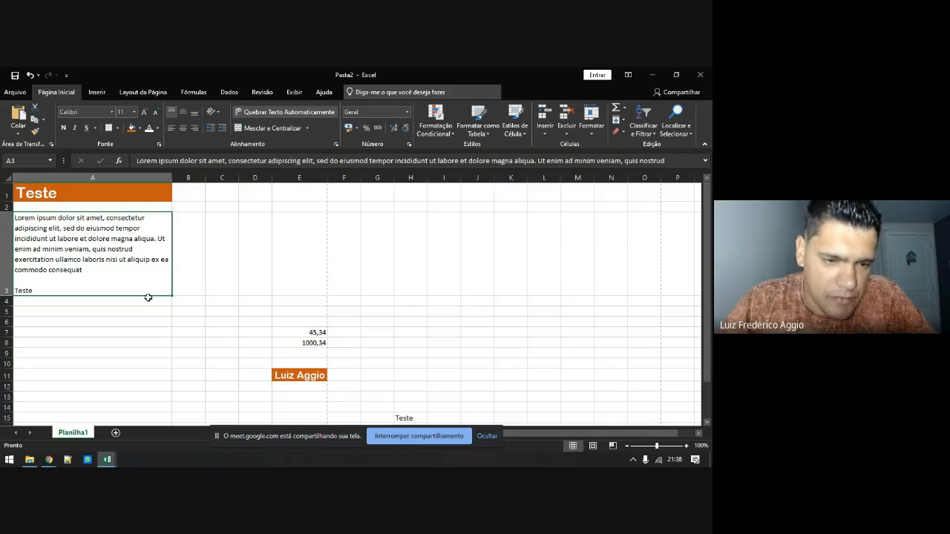
pyautogui.moveTo(141, 270); pyautogui.dragTo(324, 378)
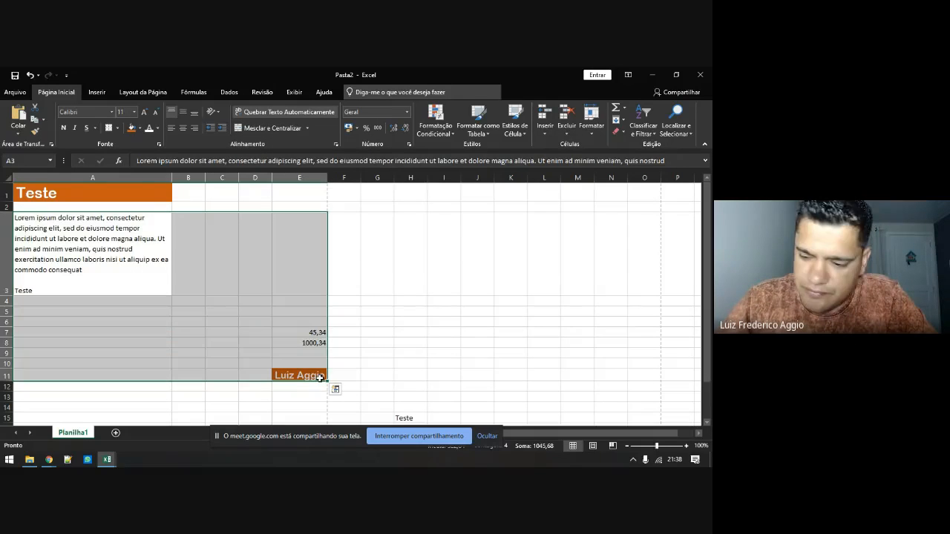
pyautogui.press('Delete')
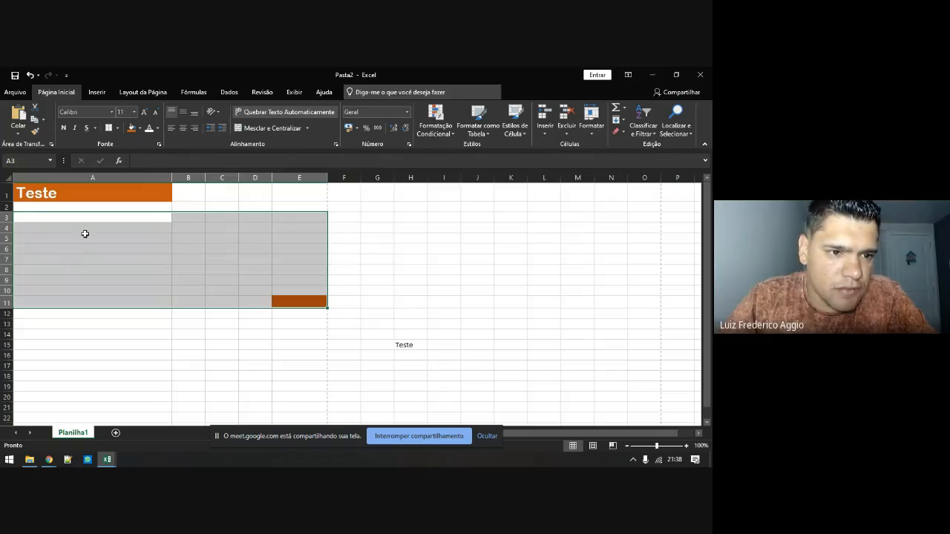
# Select the whole sheet and delete everything, including fills and column widths
pyautogui.click(7, 181)
pyautogui.rightClick(7, 181)
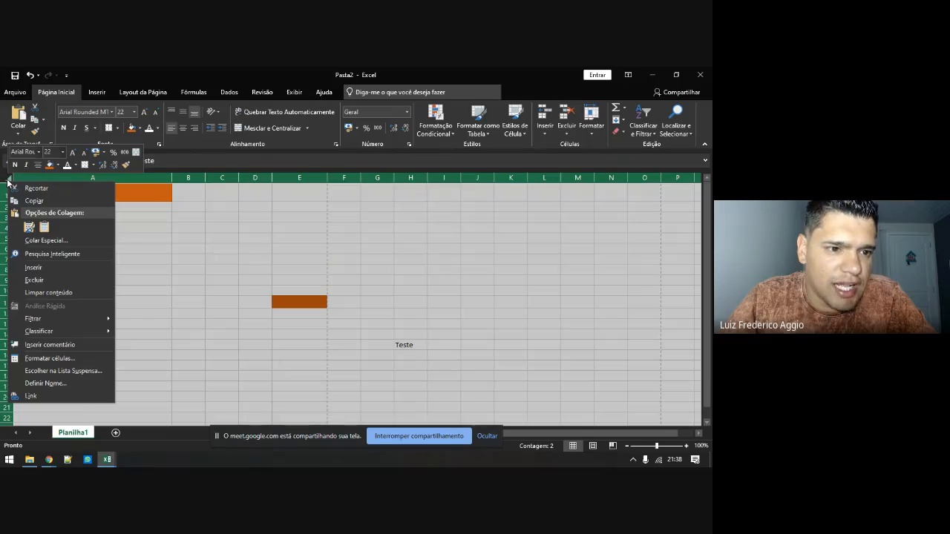
pyautogui.click(7, 181)
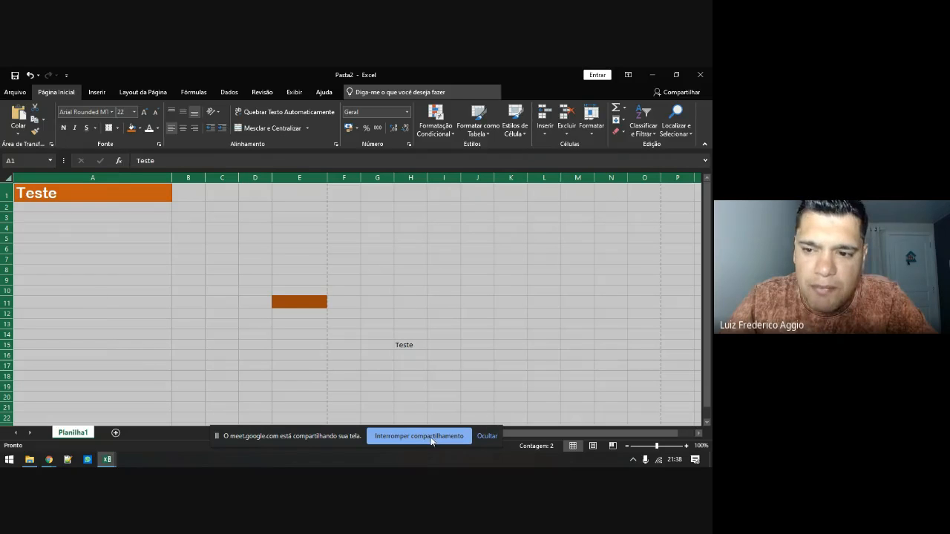
pyautogui.rightClick(6, 179)
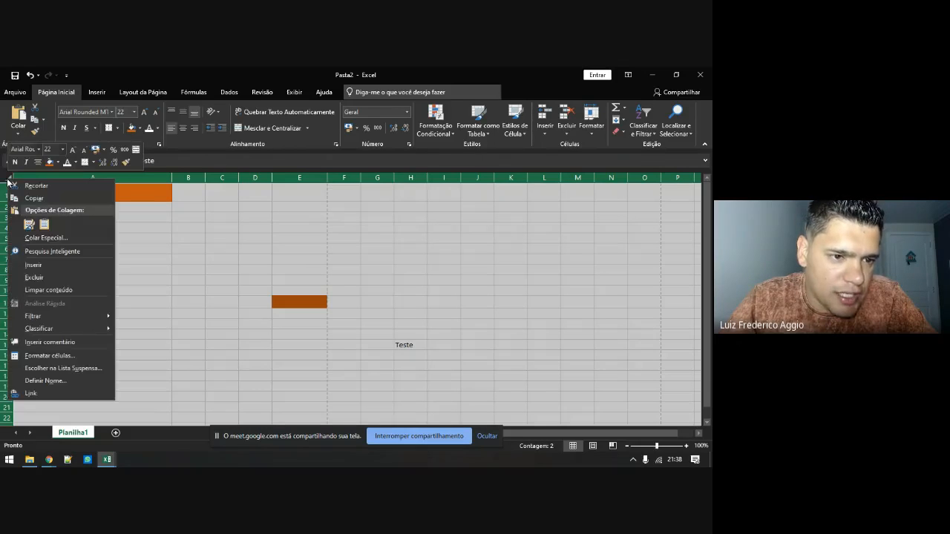
pyautogui.click(41, 278)
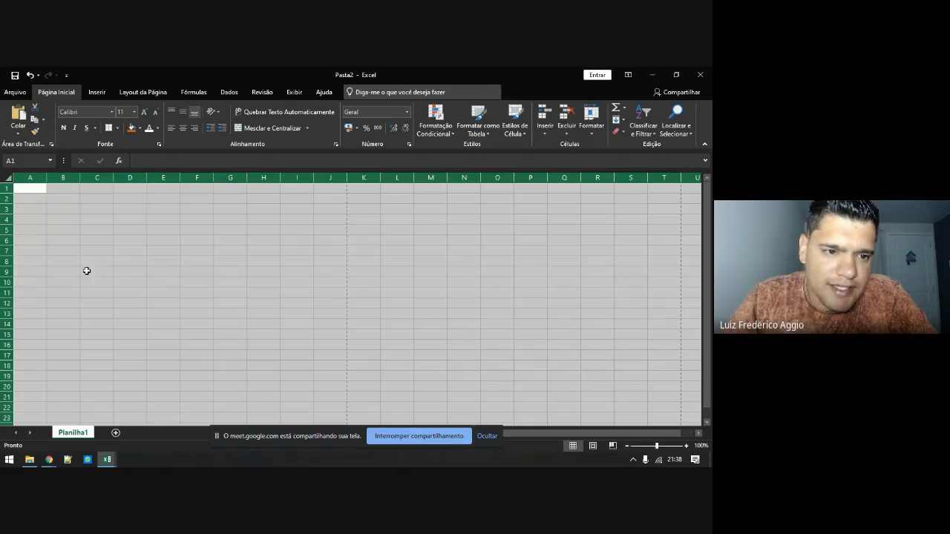
# Type the title 'Rendimentos Mensais de Investimentos' into cell A1
pyautogui.click(32, 189)
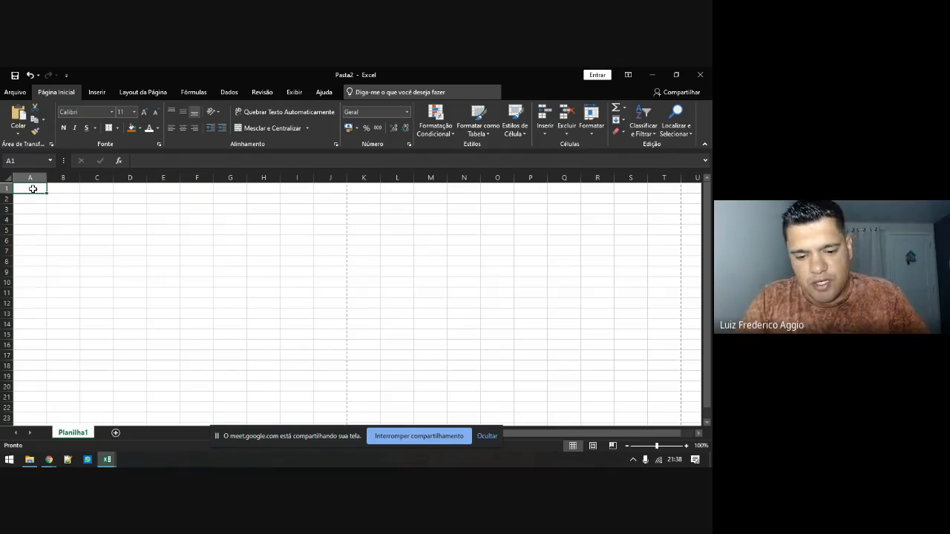
pyautogui.write('Rendimento')
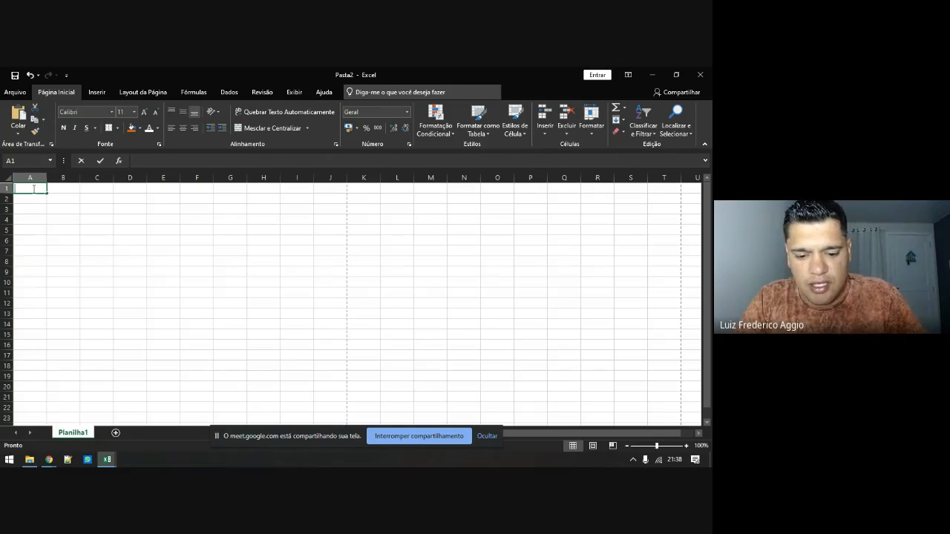
pyautogui.write('s M')
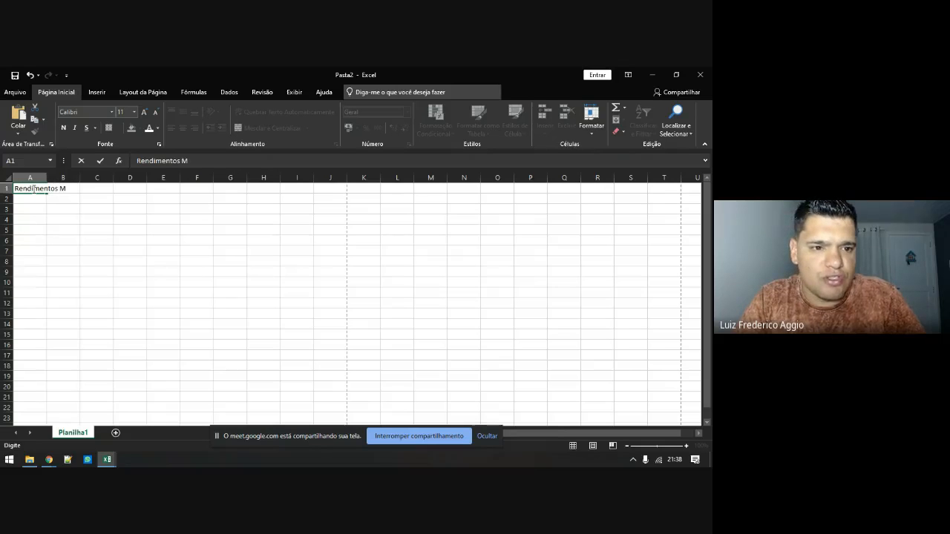
pyautogui.write('ensais')
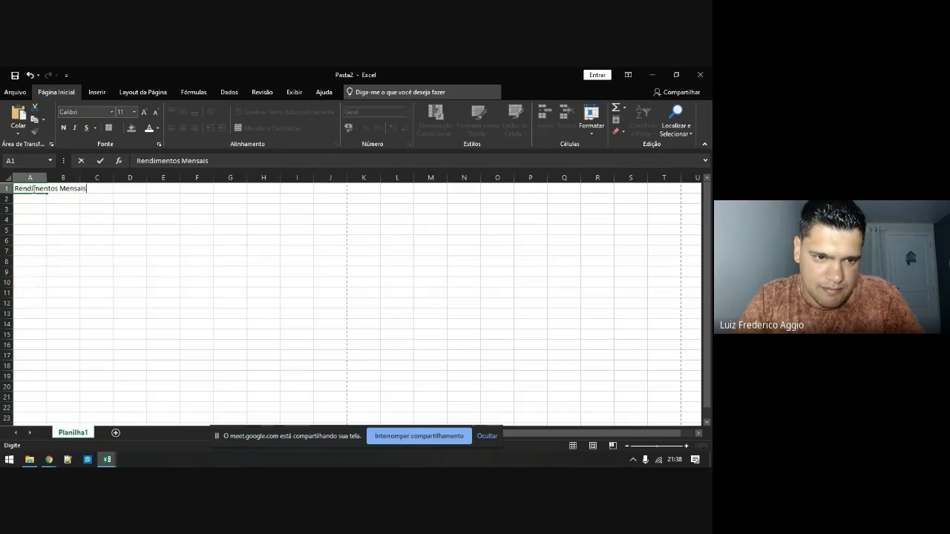
pyautogui.write(' de')
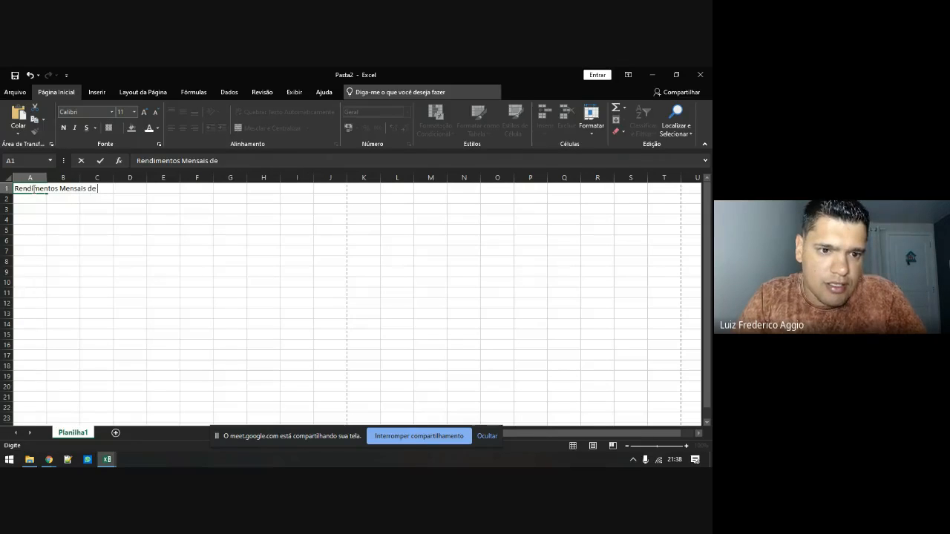
pyautogui.write(' Invest')
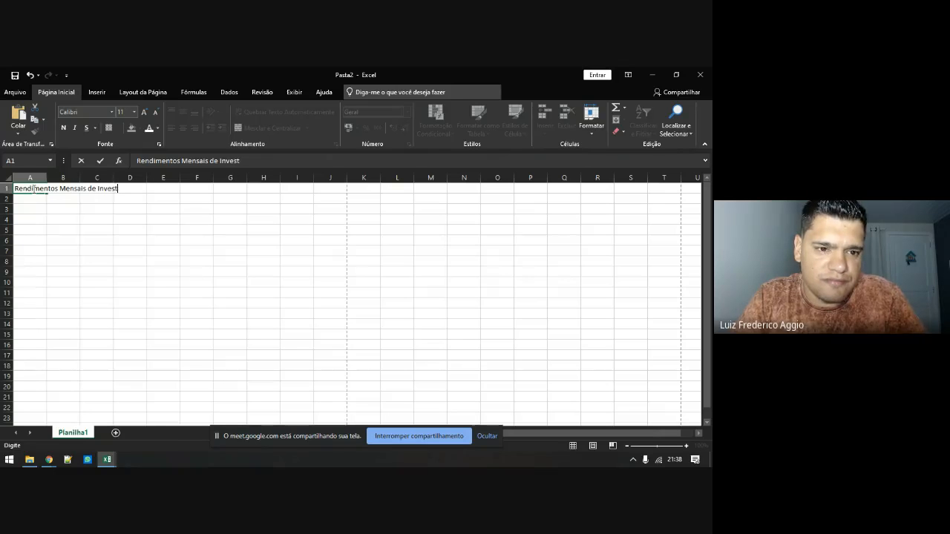
pyautogui.write('imentos')
pyautogui.press('Return')
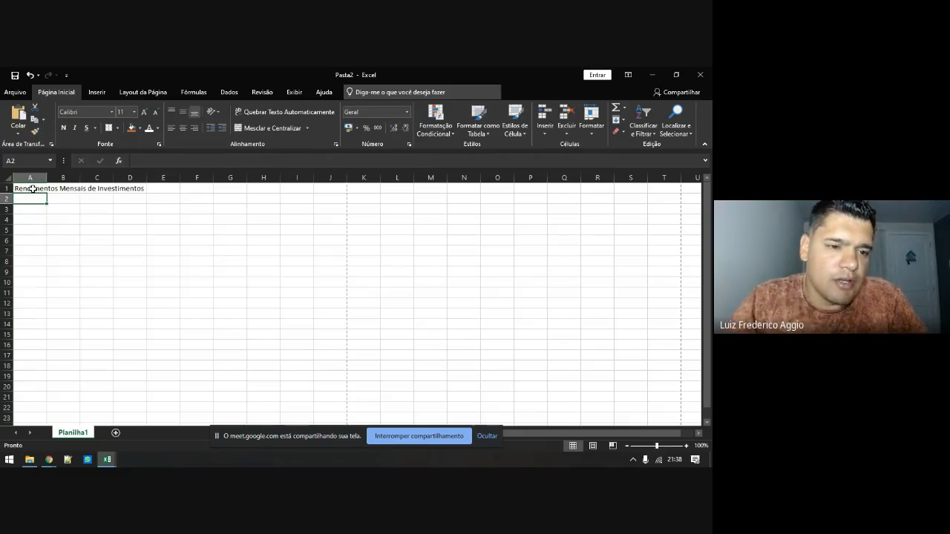
pyautogui.click(33, 188)
# Bold the A1 title, enter headers Data and Nome Ação in A3:B3, autofitting column B
pyautogui.hotkey('ctrl', 'n')
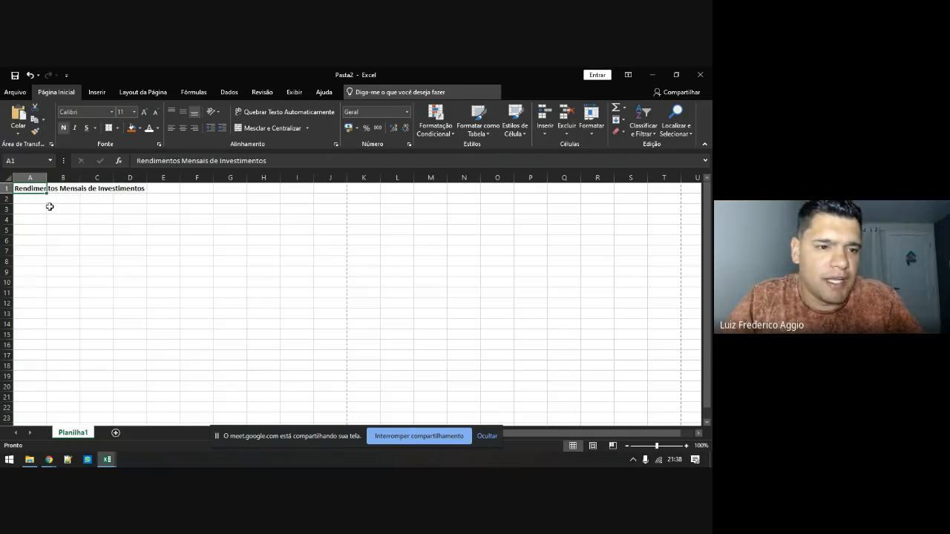
pyautogui.click(38, 212)
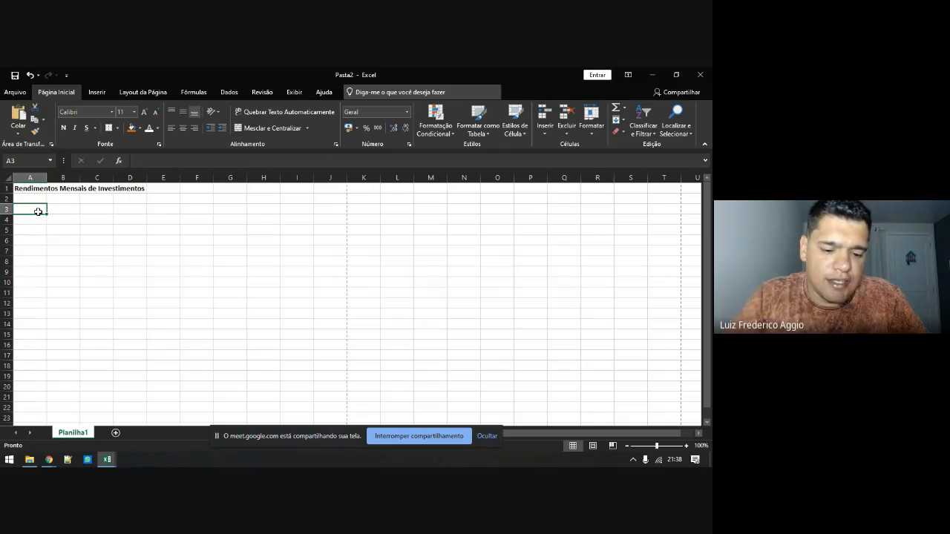
pyautogui.write('Data')
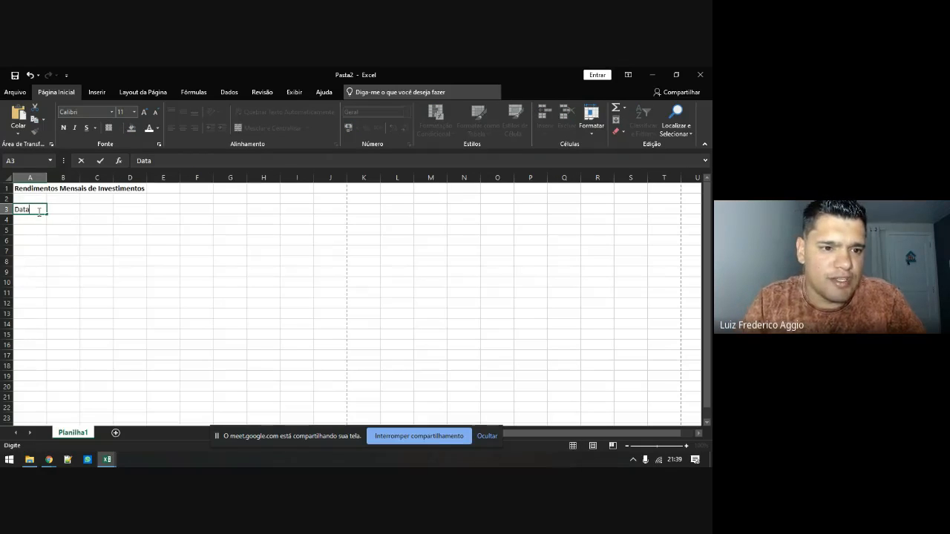
pyautogui.press('Tab')
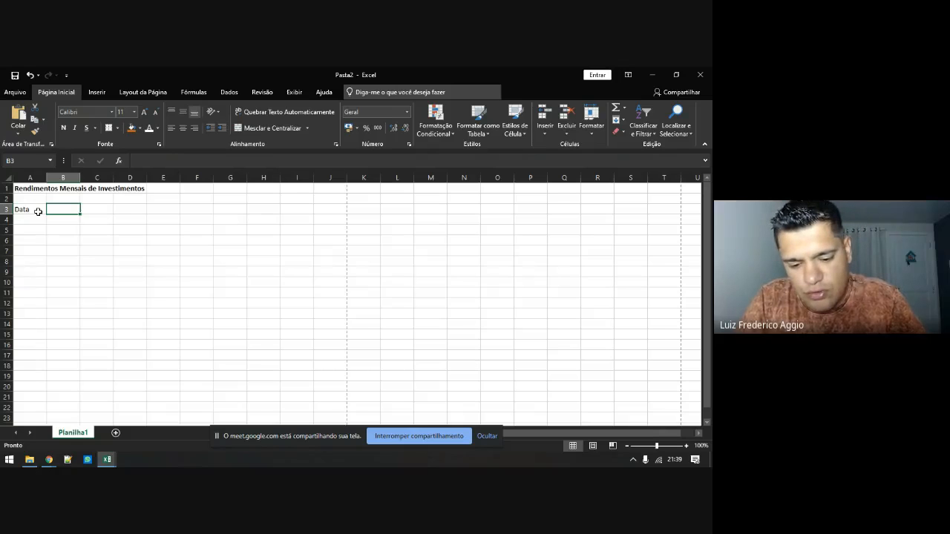
pyautogui.write('Nom')
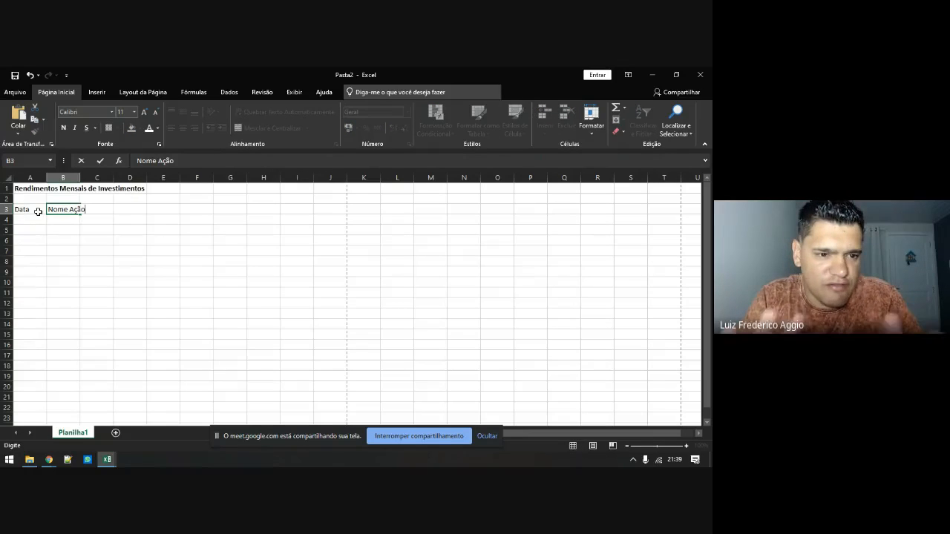
pyautogui.write('e Ação')
pyautogui.press('Tab')
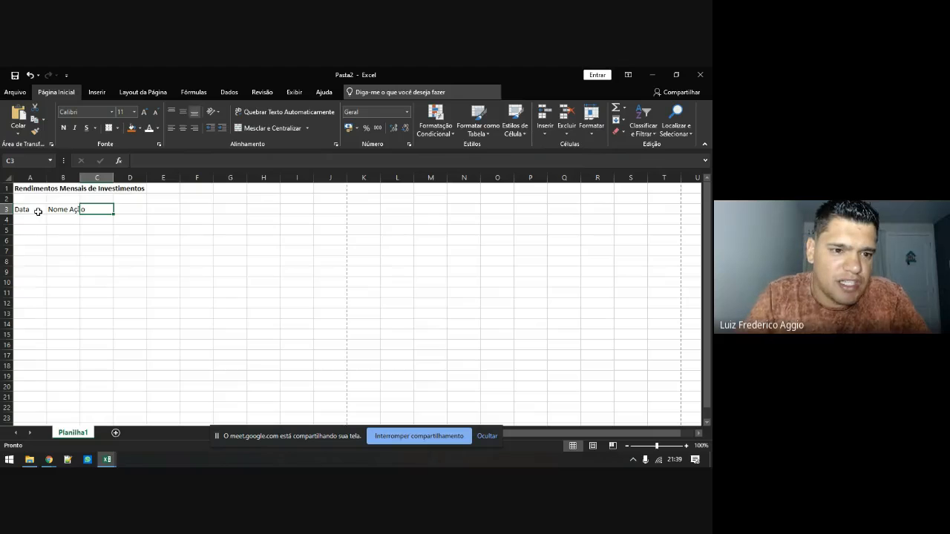
pyautogui.doubleClick(80, 177)
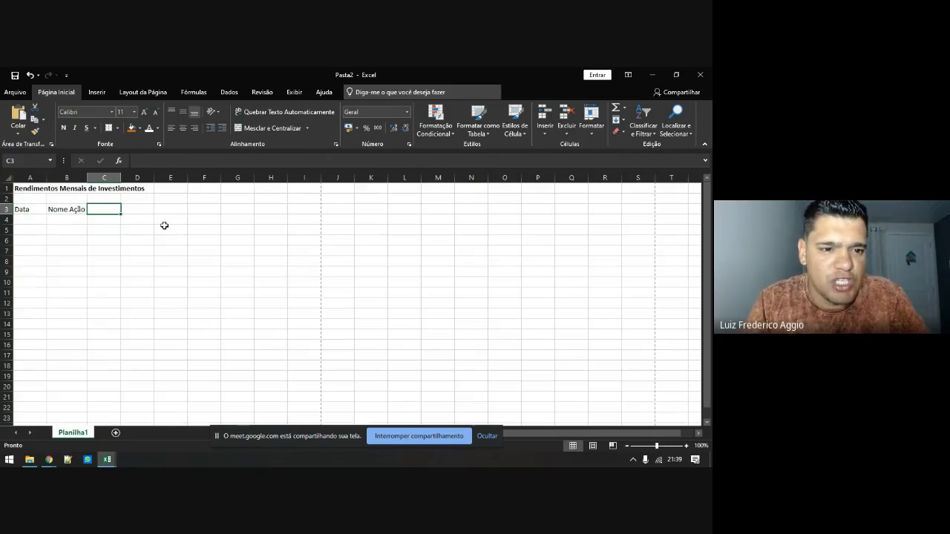
# Enter headers Valor Ação and Lucro in C3:D3 and autofit column C
pyautogui.write('Valor')
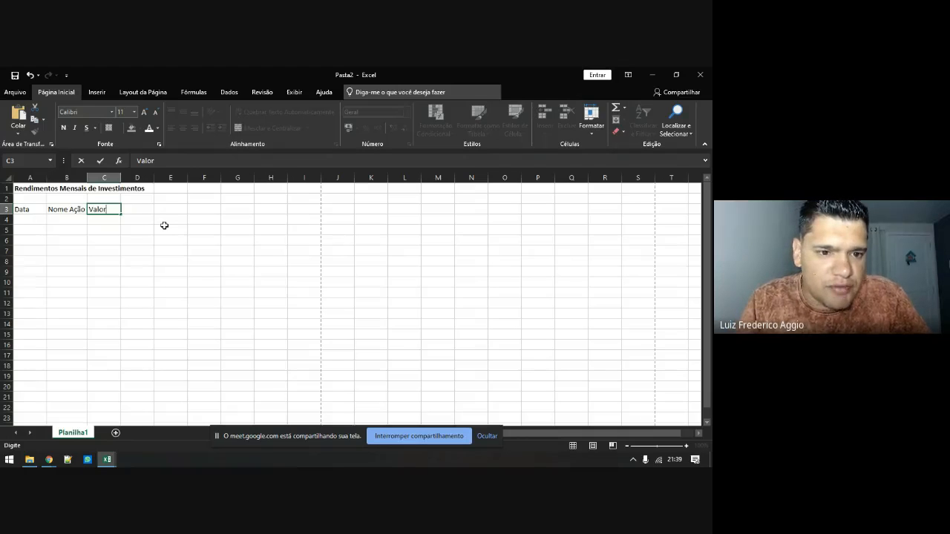
pyautogui.press('Tab')
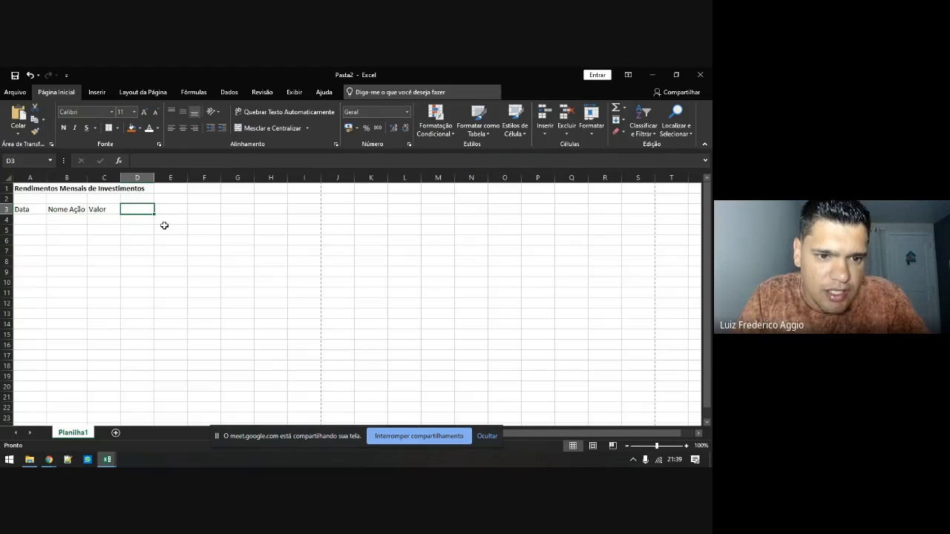
pyautogui.press('Left')
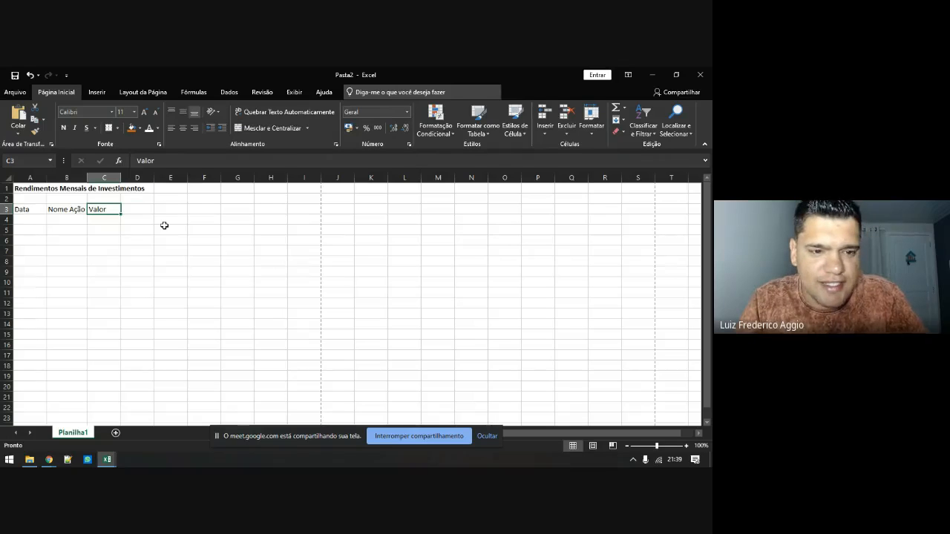
pyautogui.press('F2')
pyautogui.write('Ação')
pyautogui.press('Tab')
pyautogui.write('L')
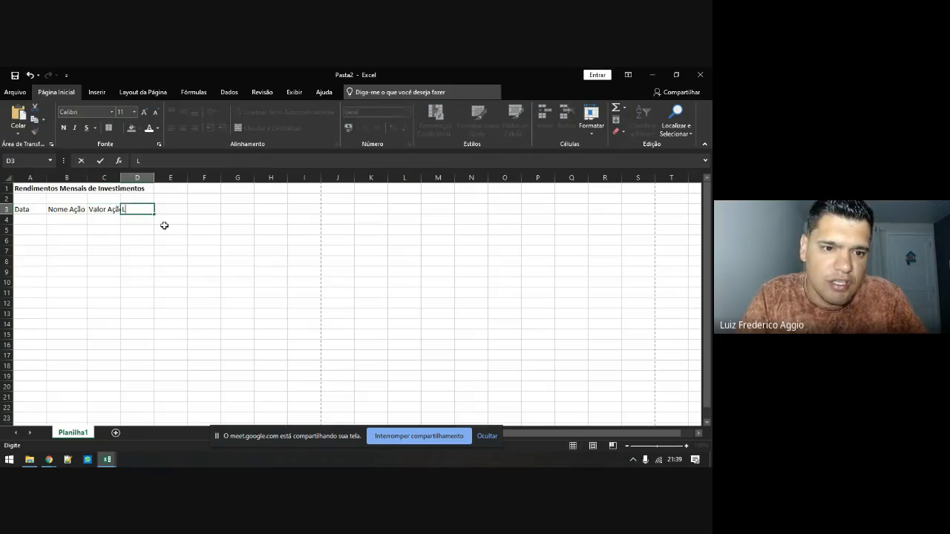
pyautogui.write('ucro')
pyautogui.press('Return')
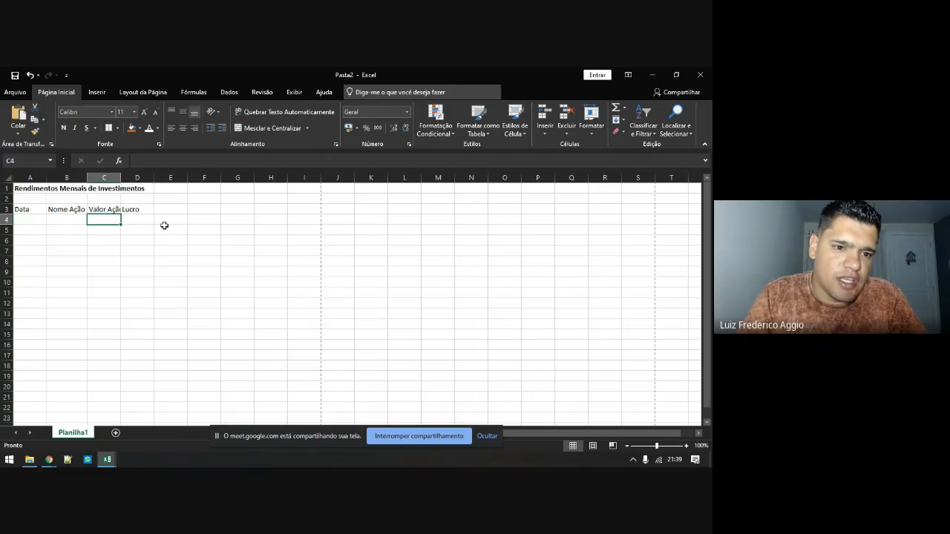
pyautogui.doubleClick(120, 177)
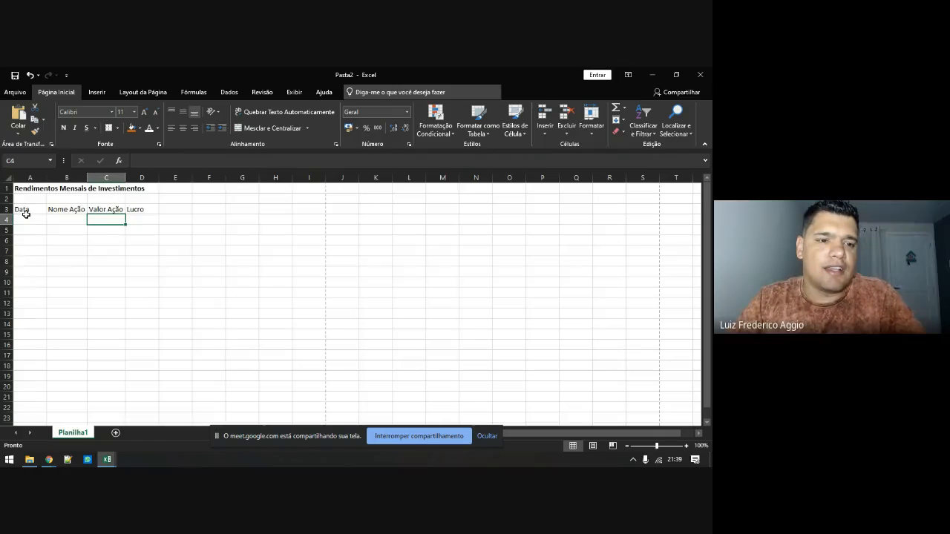
pyautogui.moveTo(21, 209); pyautogui.dragTo(132, 210)
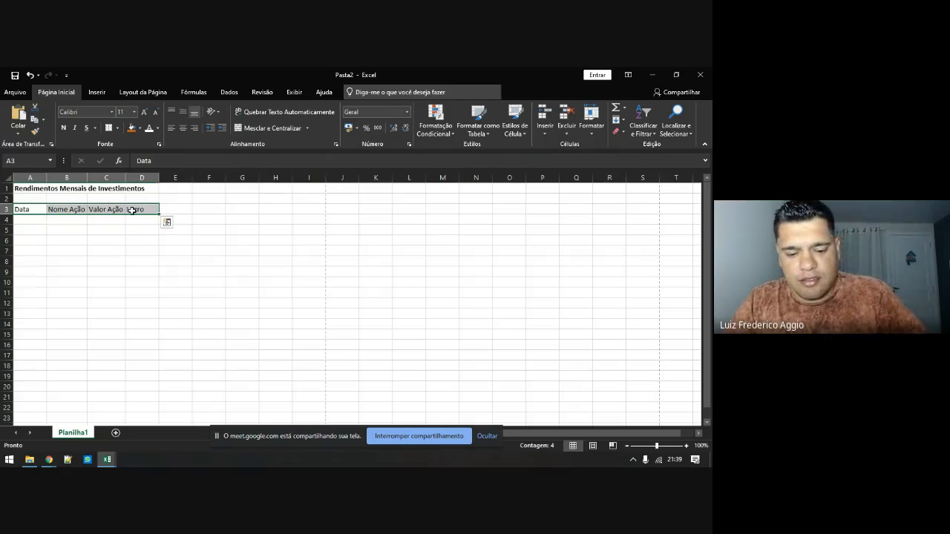
# Bold the A3:D3 headers and apply Todas as Bordas (all borders) to A3:D17
pyautogui.hotkey('ctrl', 'n')
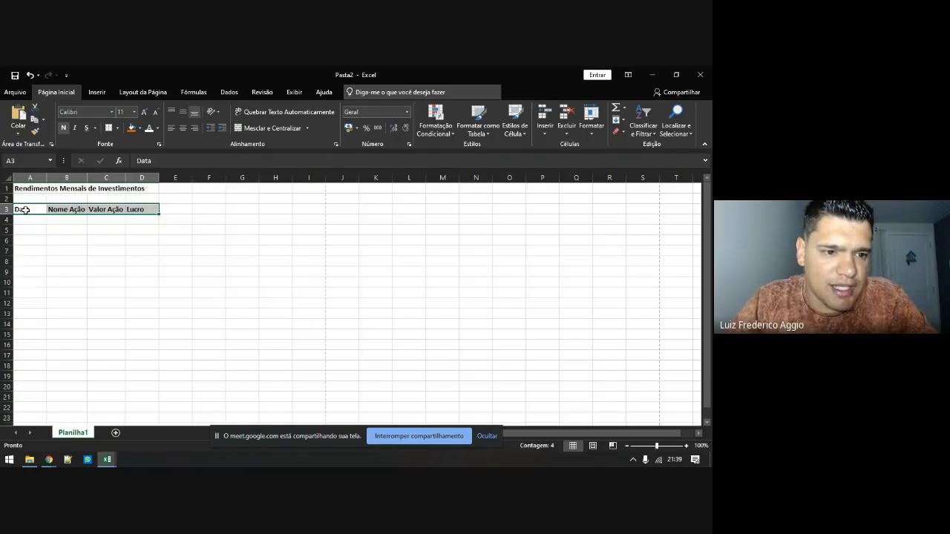
pyautogui.moveTo(24, 210); pyautogui.dragTo(141, 356)
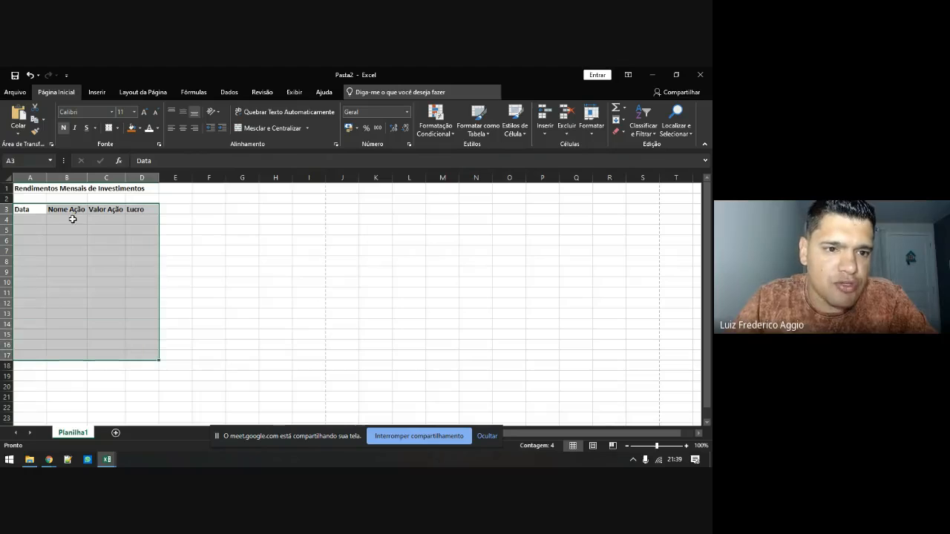
pyautogui.click(117, 129)
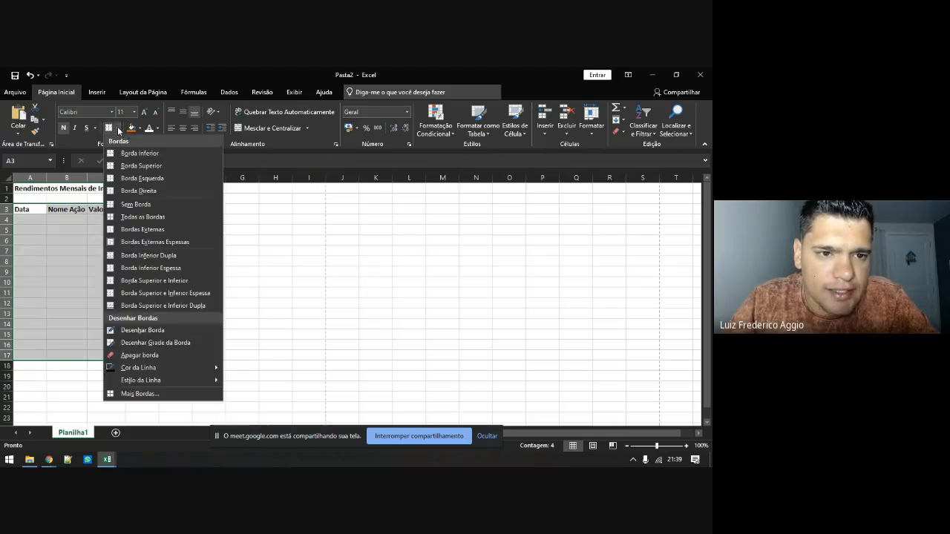
pyautogui.click(115, 131)
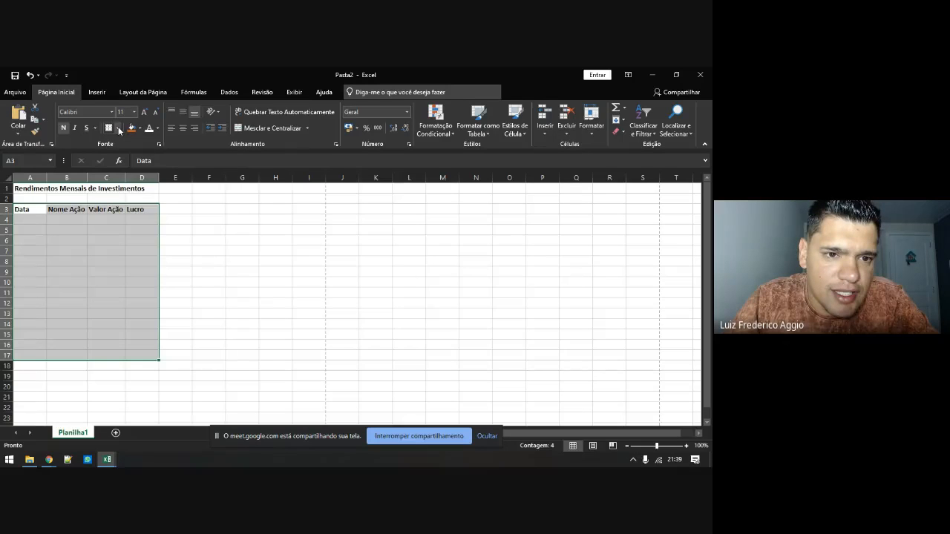
pyautogui.click(119, 129)
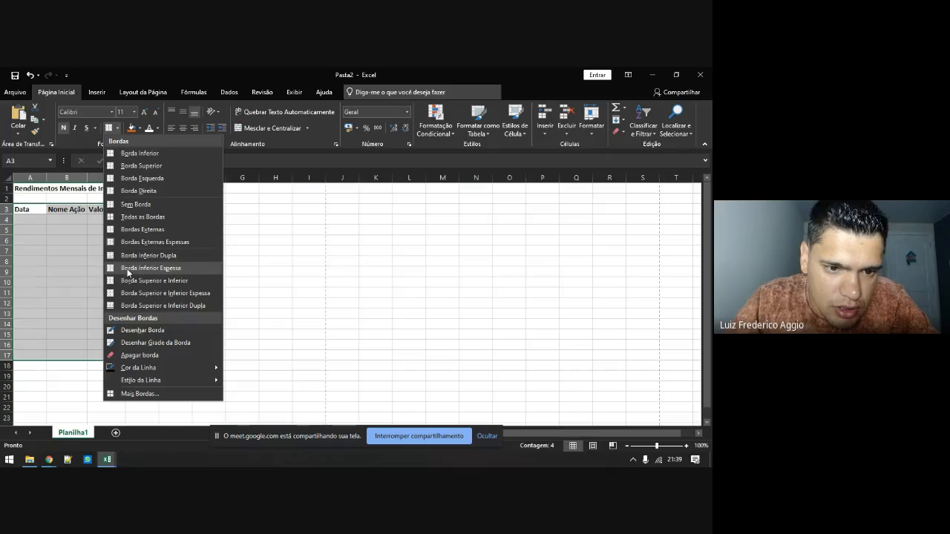
pyautogui.click(133, 217)
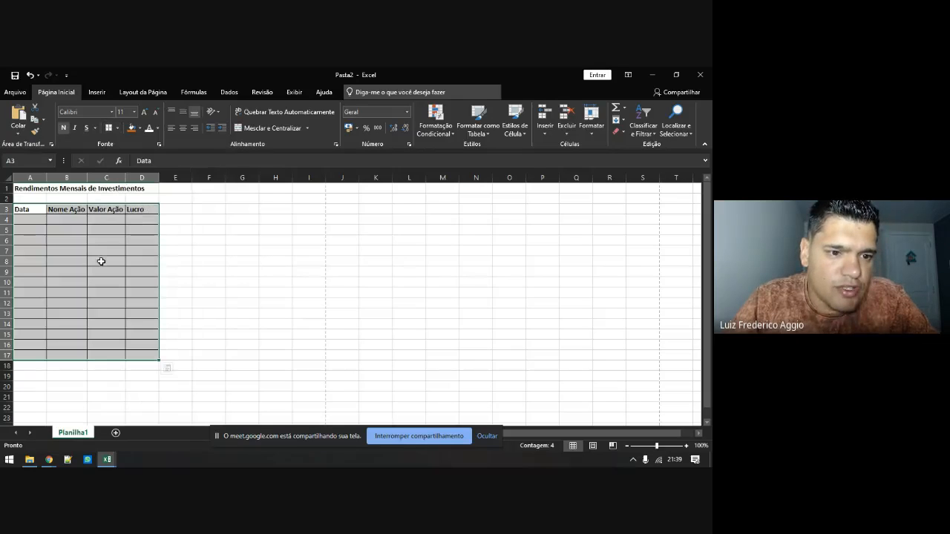
pyautogui.click(117, 231)
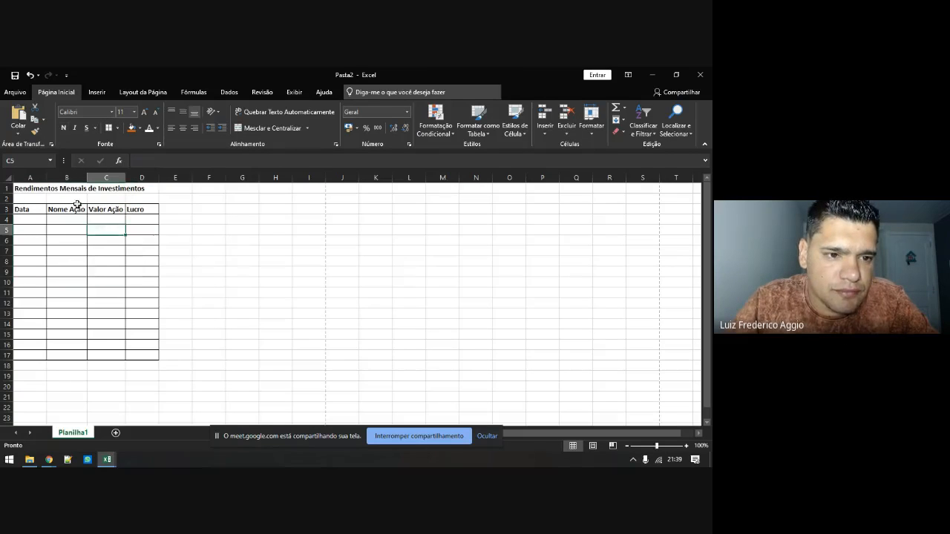
pyautogui.click(31, 191)
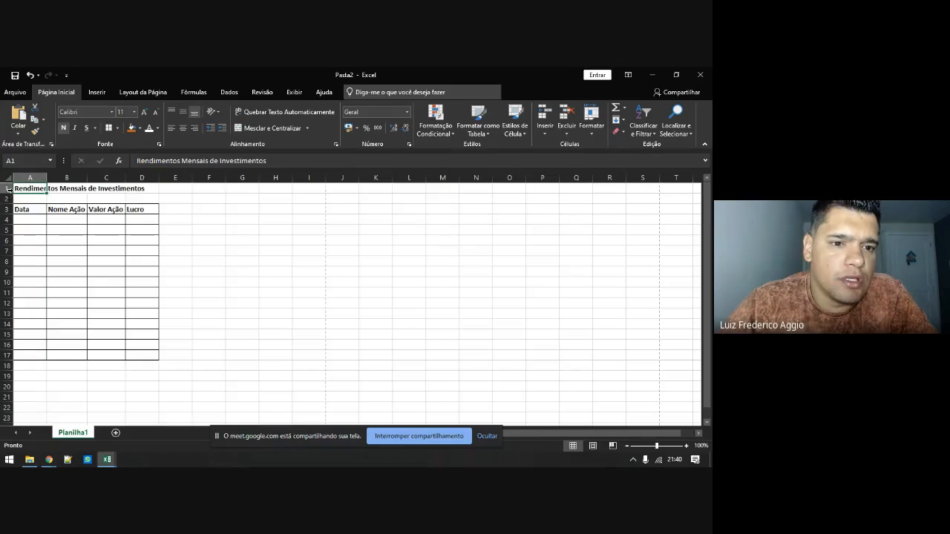
# Apply Mesclar e Centralizar to A1:D1 so the title is centred over the table
pyautogui.moveTo(37, 188); pyautogui.dragTo(138, 189)
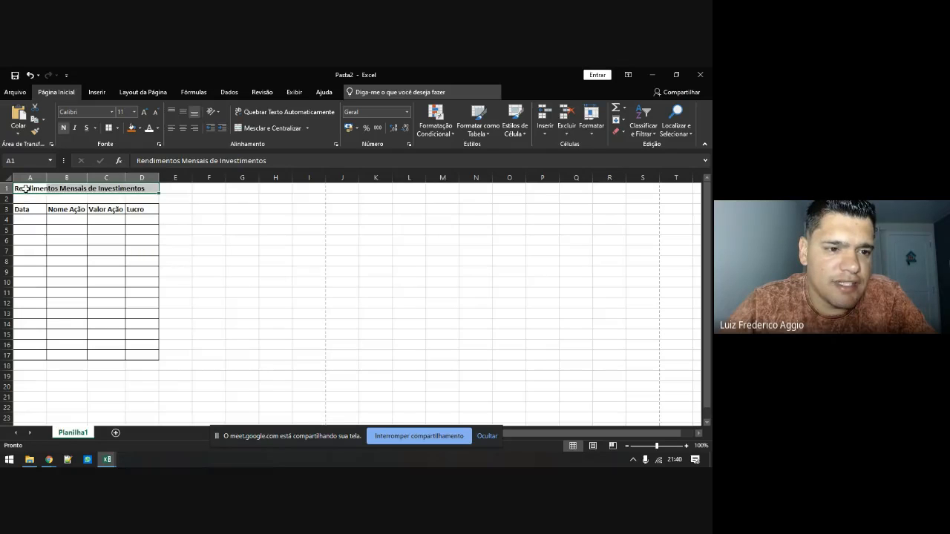
pyautogui.moveTo(24, 188); pyautogui.dragTo(152, 188)
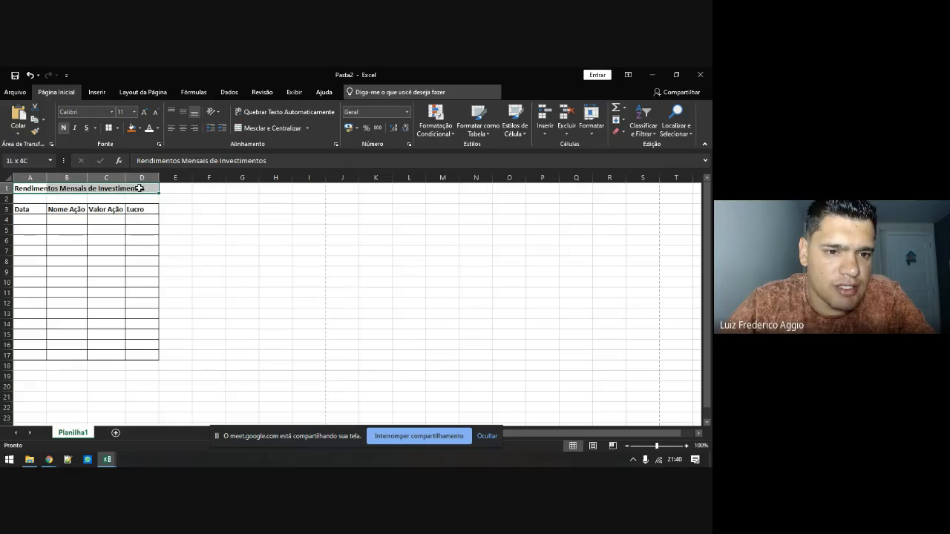
pyautogui.click(251, 127)
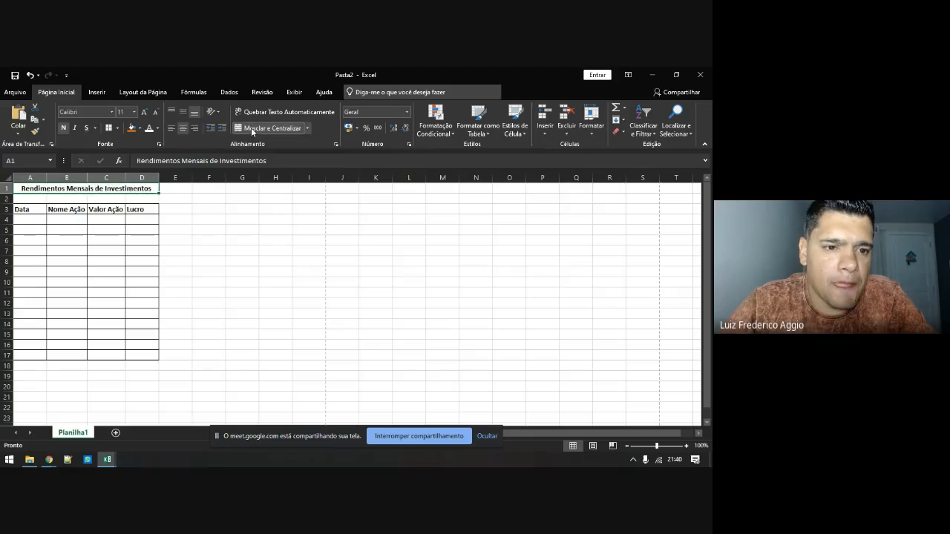
pyautogui.doubleClick(60, 188)
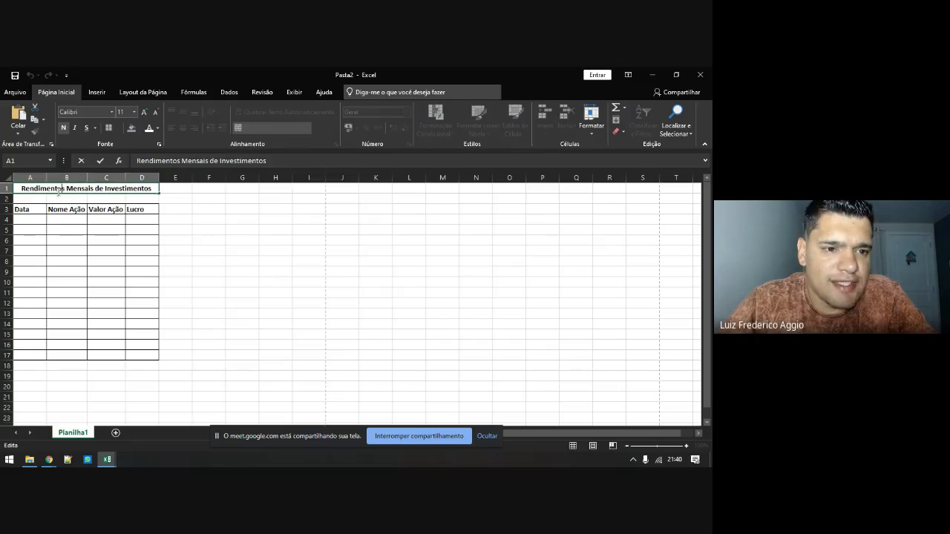
pyautogui.press('Return')
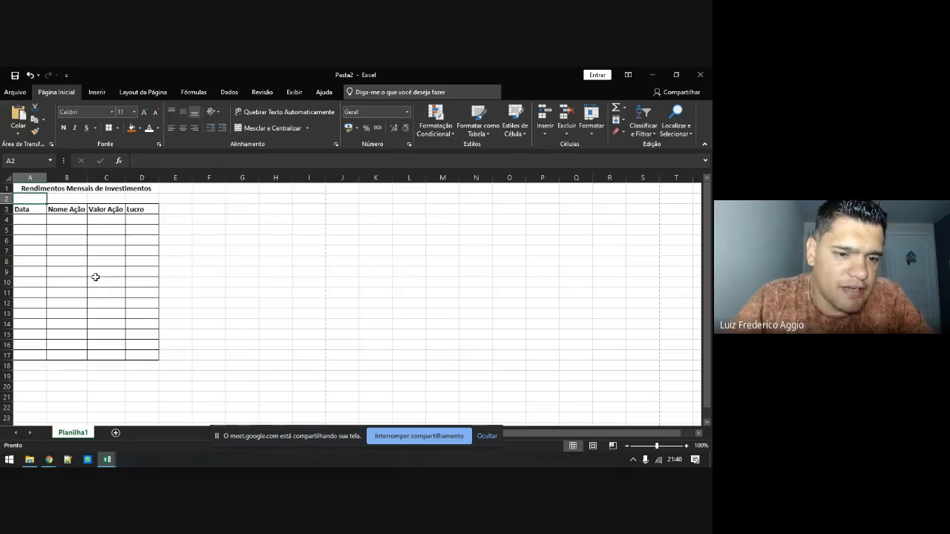
pyautogui.click(211, 272)
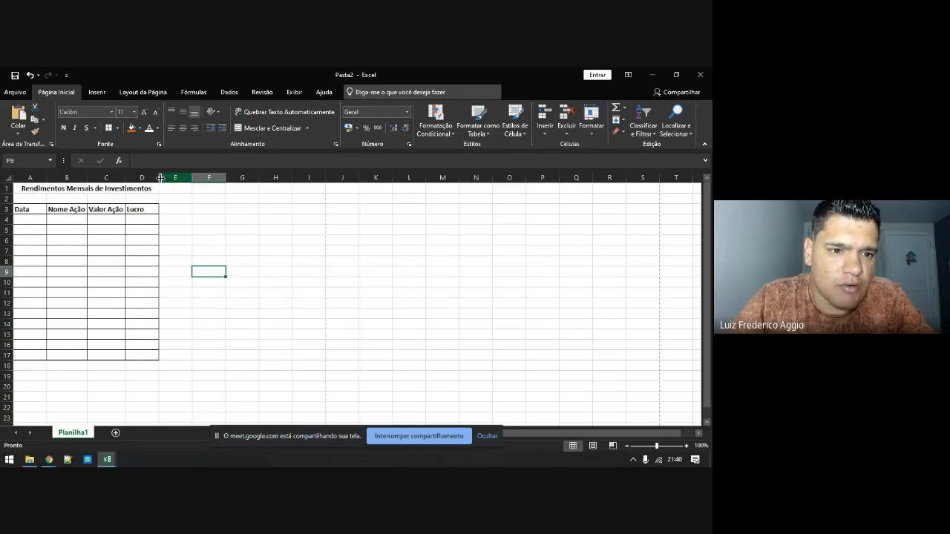
pyautogui.click(100, 189)
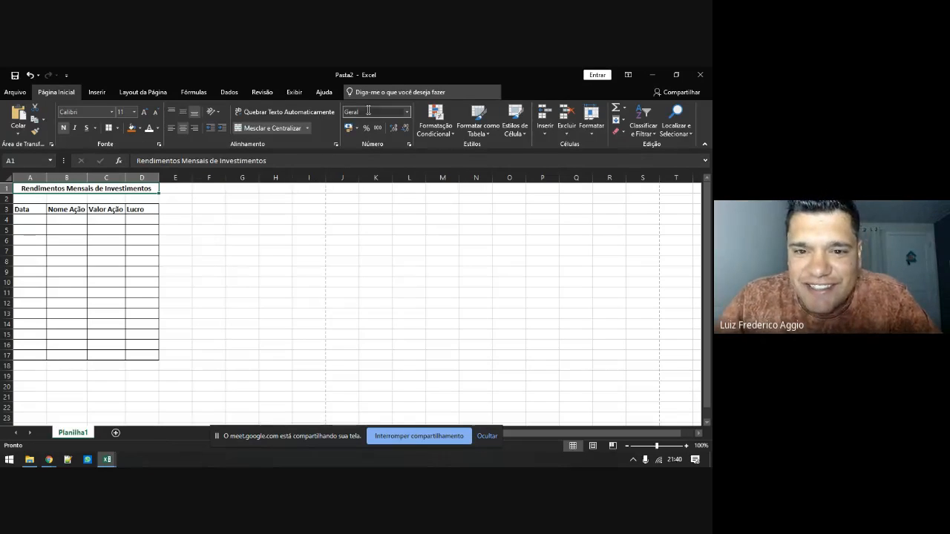
pyautogui.click(309, 127)
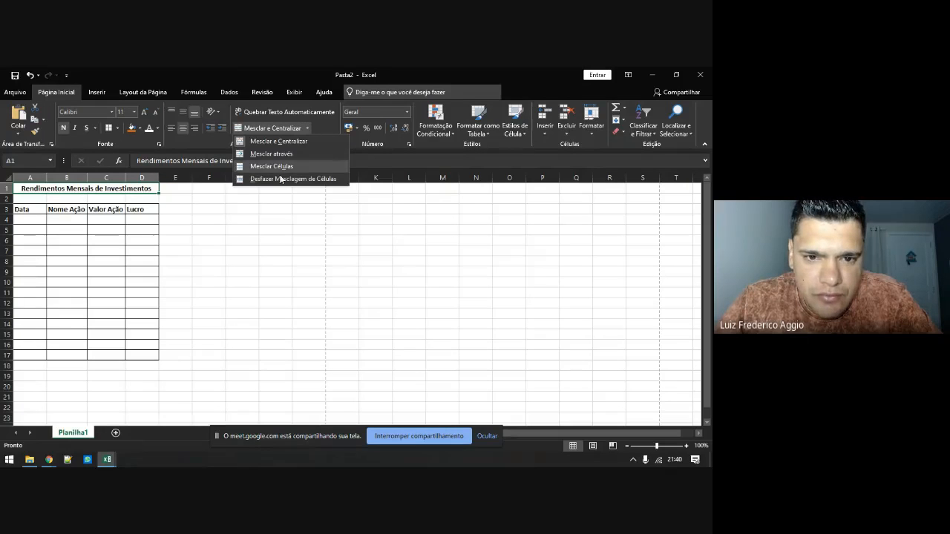
pyautogui.click(222, 241)
pyautogui.click(224, 240)
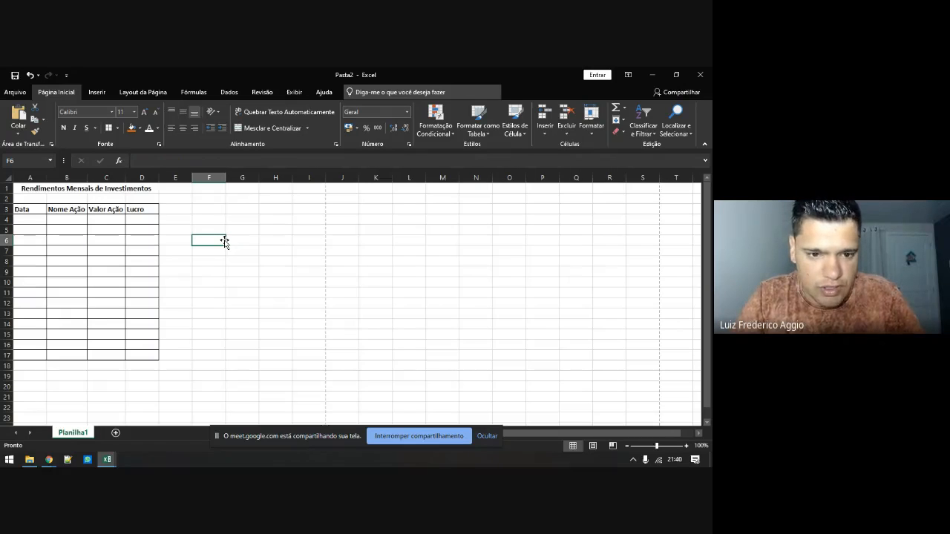
# Enter Teste, Alvaro, Carlos, Alberto and Fernando in F6:F10, then select F6:H10
pyautogui.write('Teste')
pyautogui.press('Return')
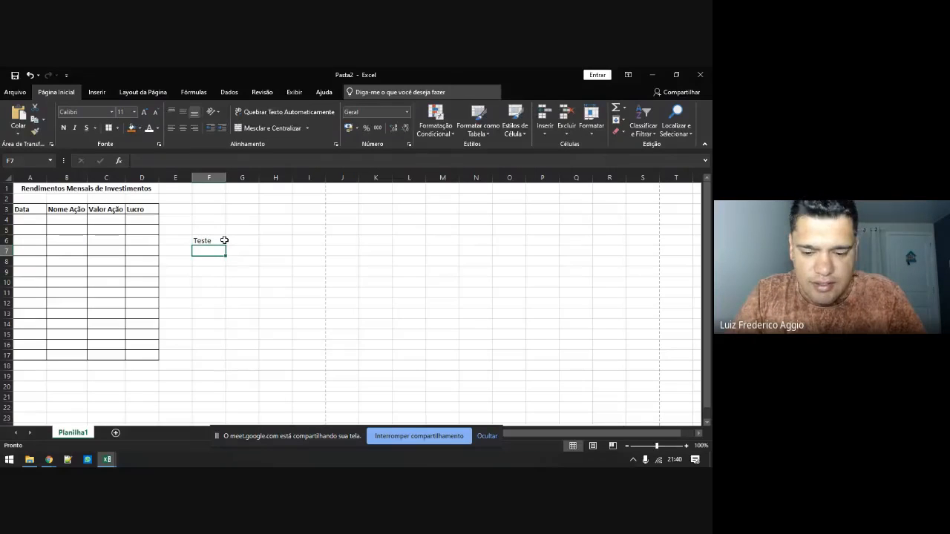
pyautogui.write('Alvar')
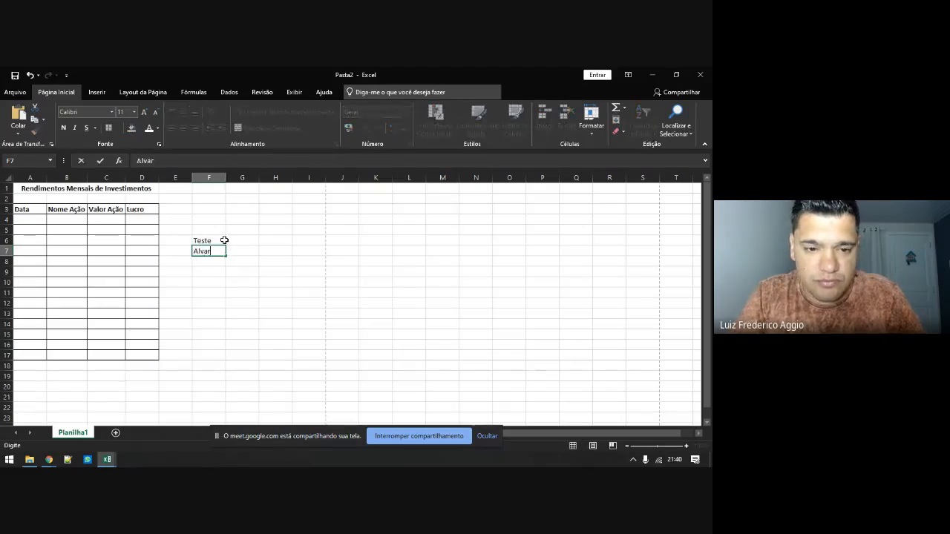
pyautogui.write('o')
pyautogui.press('Return')
pyautogui.write('Carlos')
pyautogui.press('Return')
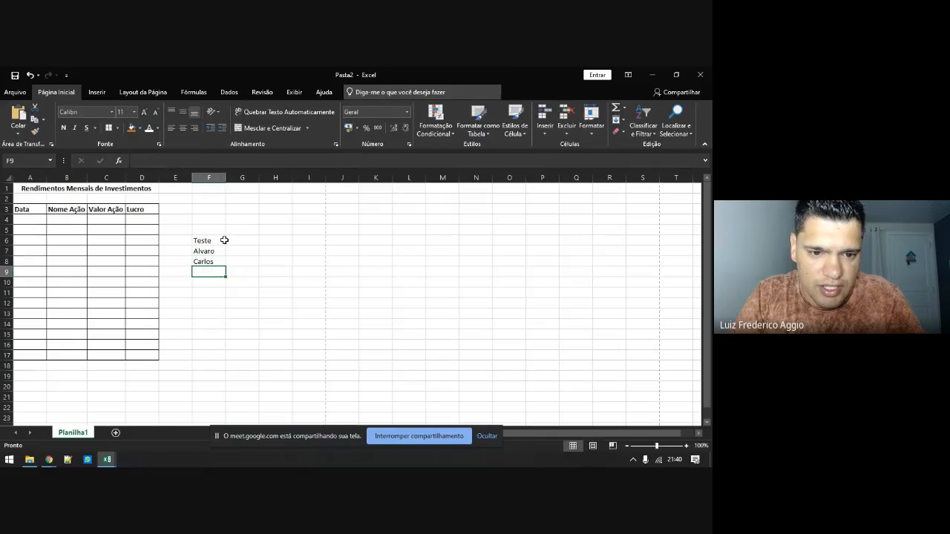
pyautogui.write('Alberto')
pyautogui.press('Return')
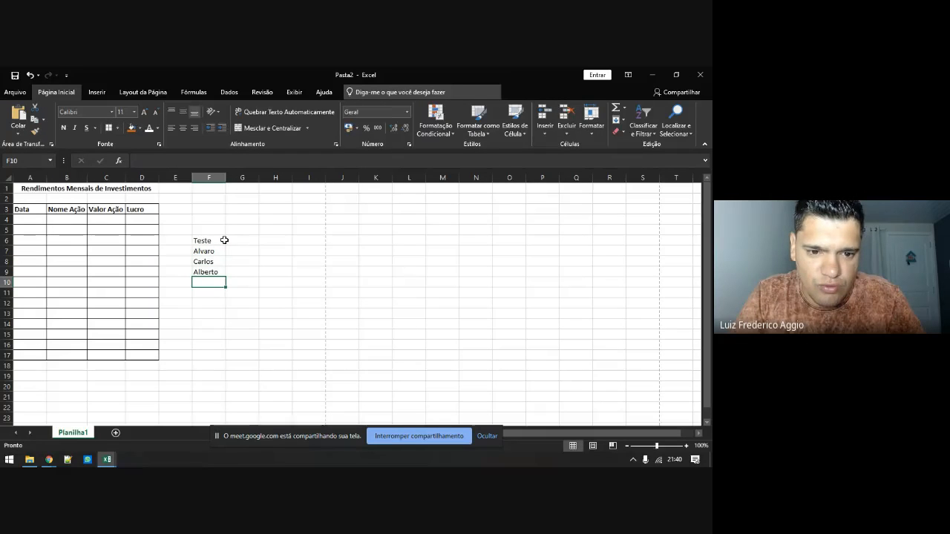
pyautogui.write('Fernando')
pyautogui.press('Return')
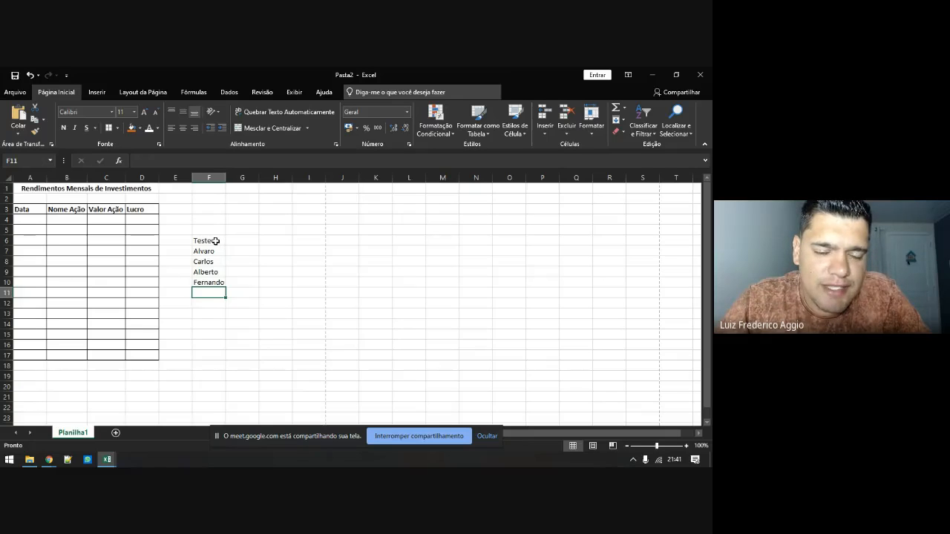
pyautogui.moveTo(215, 240); pyautogui.dragTo(282, 282)
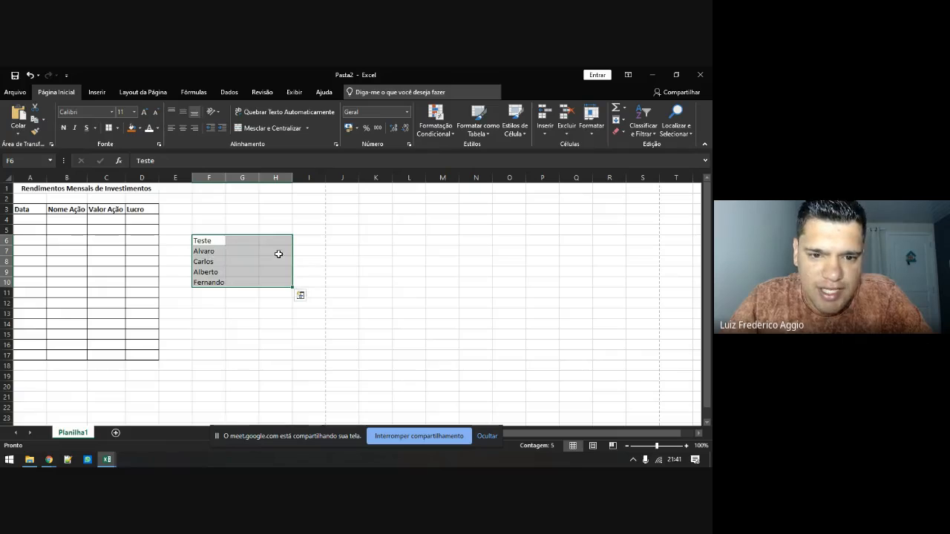
pyautogui.click(307, 129)
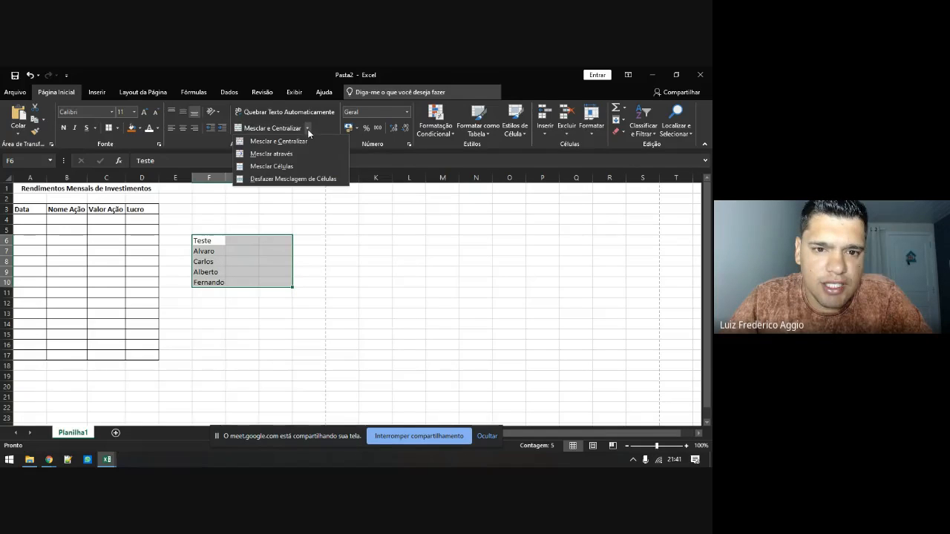
pyautogui.click(267, 159)
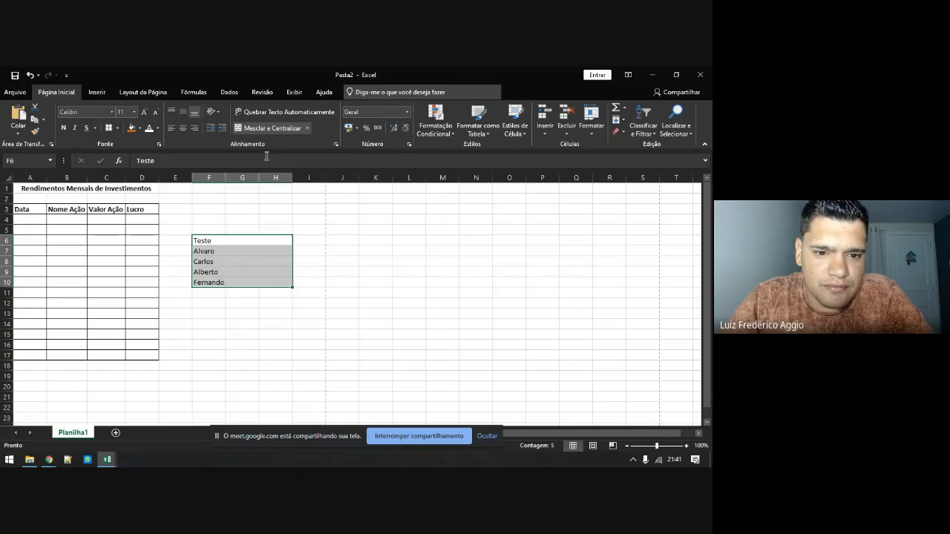
pyautogui.click(225, 239)
pyautogui.click(226, 251)
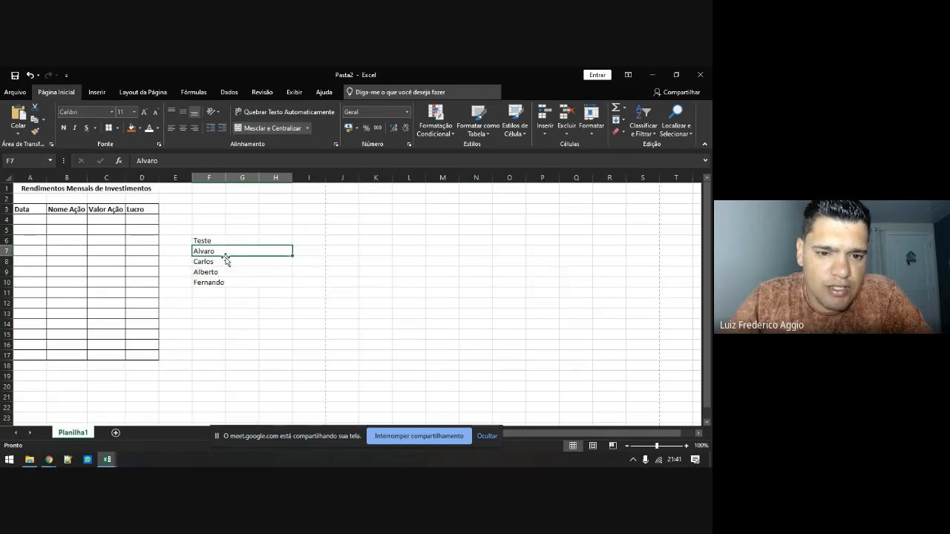
pyautogui.click(225, 261)
pyautogui.click(224, 272)
pyautogui.click(223, 283)
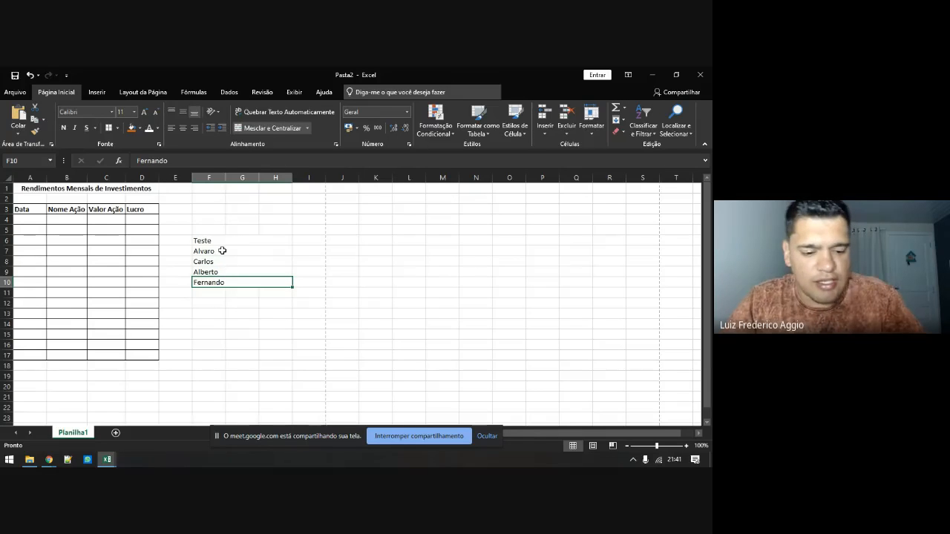
pyautogui.hotkey('ctrl', 'z')
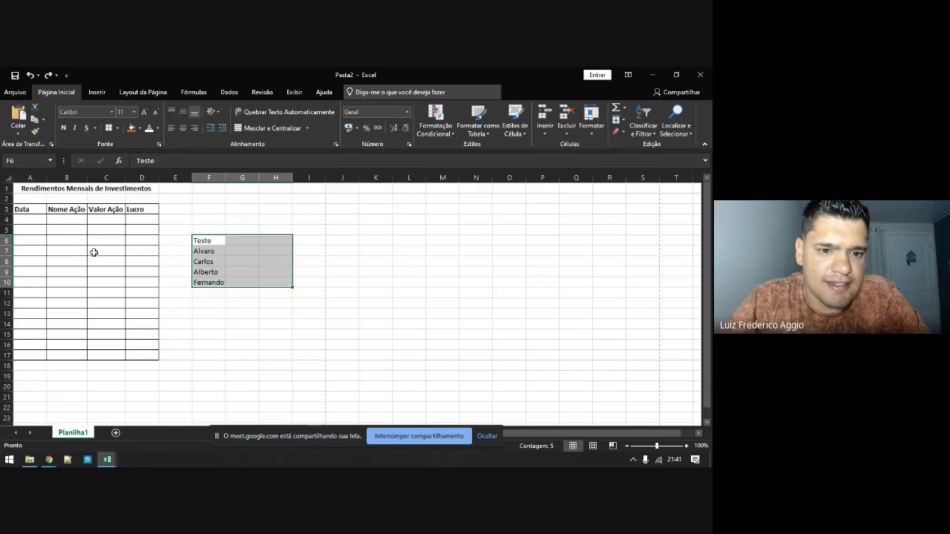
pyautogui.click(273, 130)
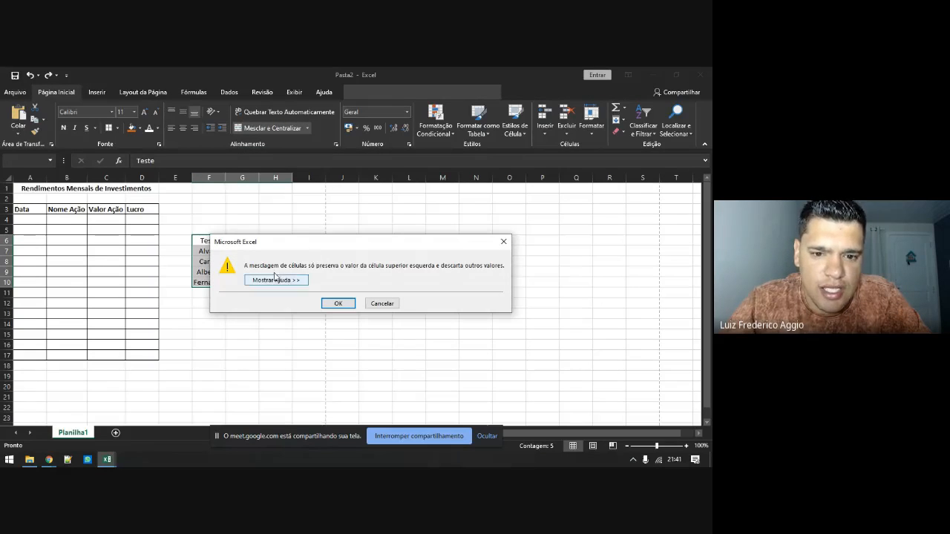
pyautogui.moveTo(356, 245); pyautogui.dragTo(454, 236)
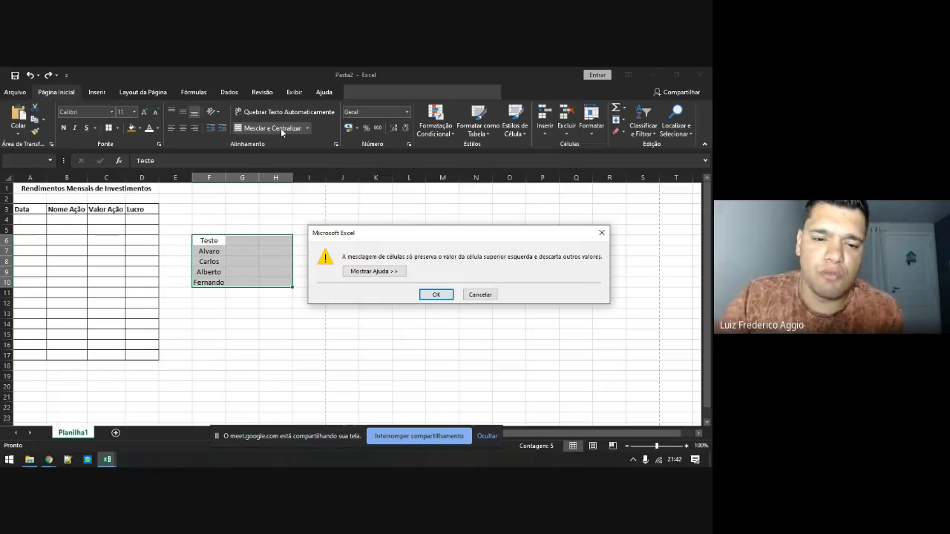
pyautogui.click(428, 297)
pyautogui.doubleClick(247, 281)
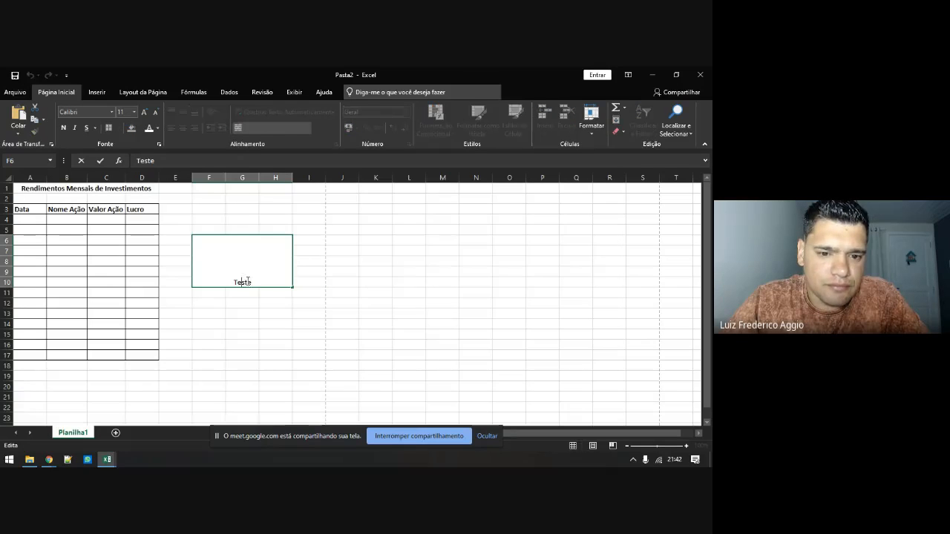
pyautogui.press('Return')
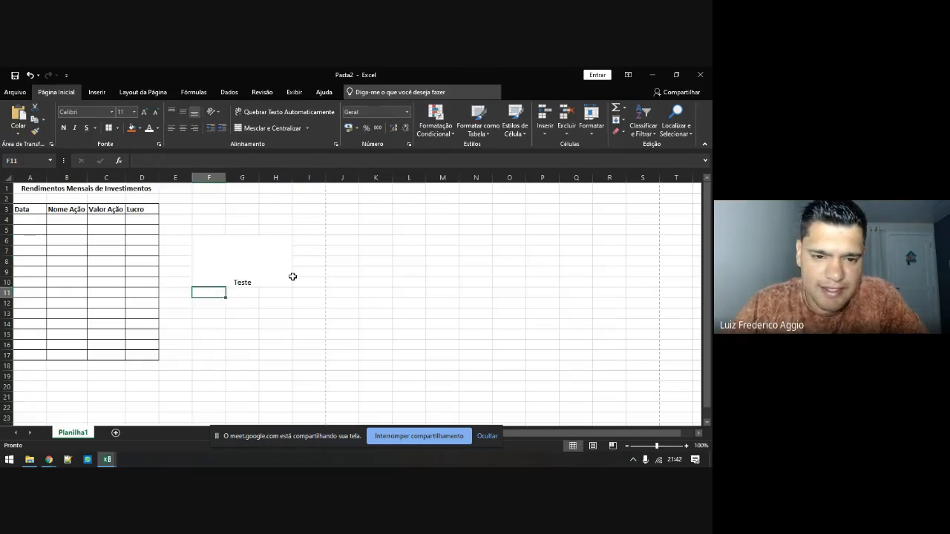
pyautogui.click(293, 276)
pyautogui.click(252, 282)
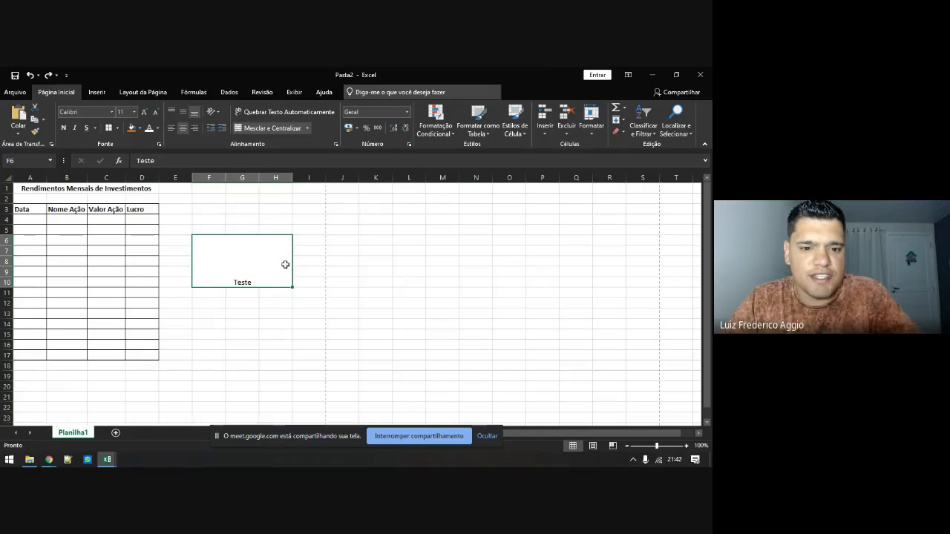
pyautogui.hotkey('ctrl', 'z')
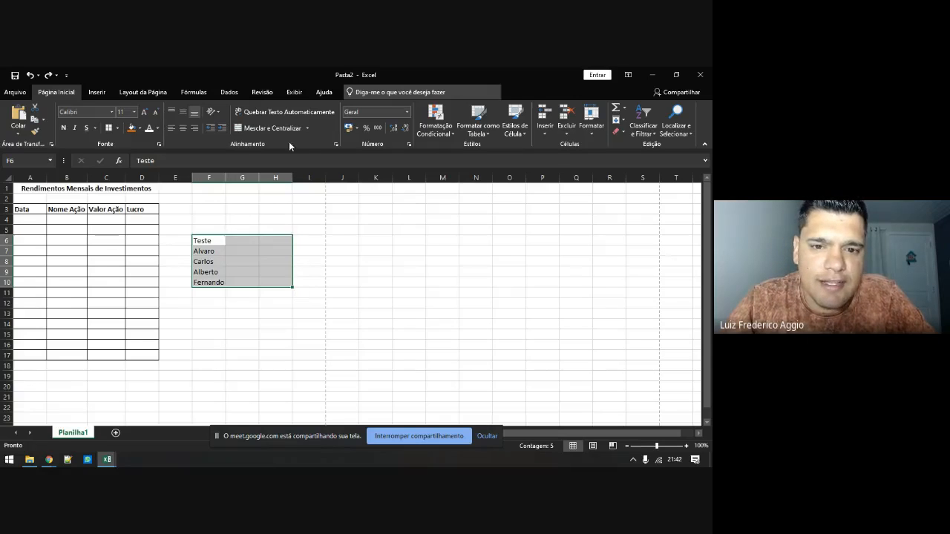
pyautogui.click(308, 128)
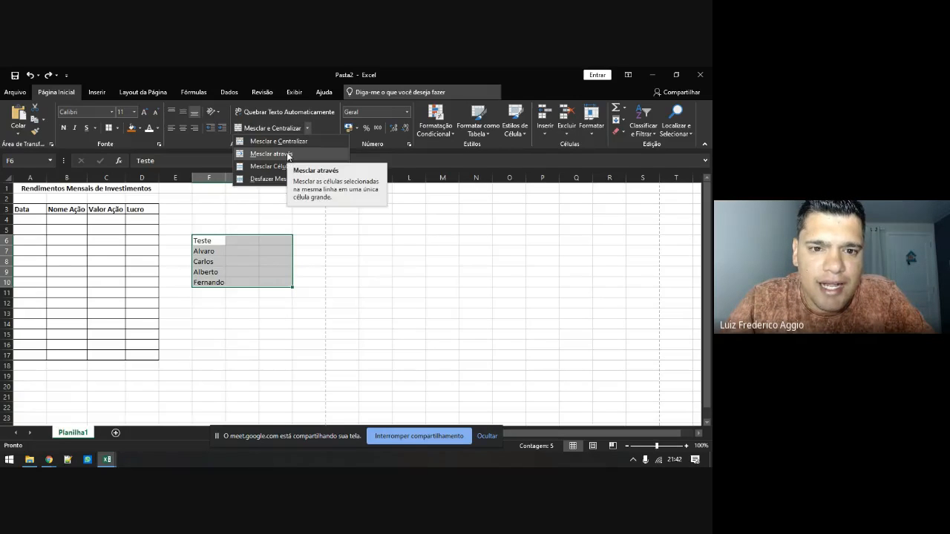
# Try Mesclar através and Mesclar Células on F6:H10, undoing each merge
pyautogui.click(287, 154)
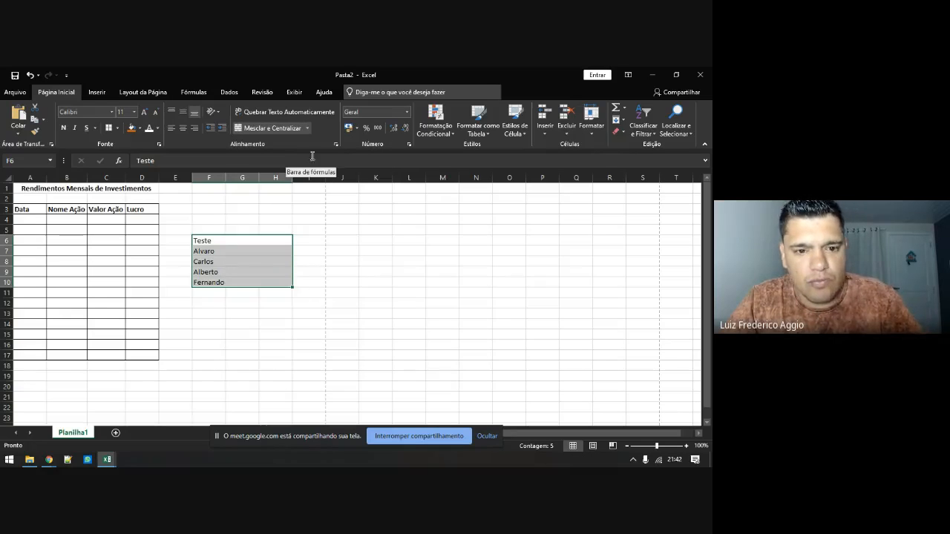
pyautogui.hotkey('ctrl', 'z')
pyautogui.click(307, 128)
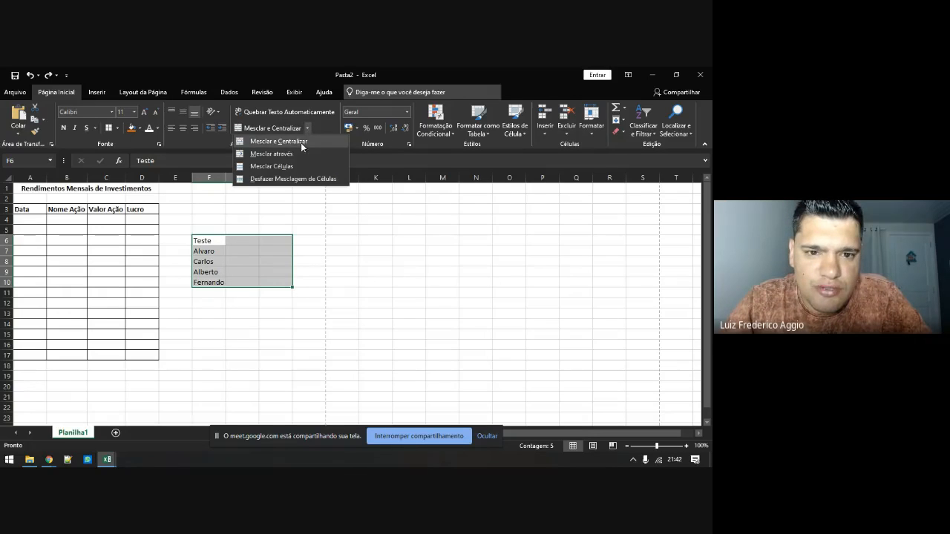
pyautogui.click(259, 169)
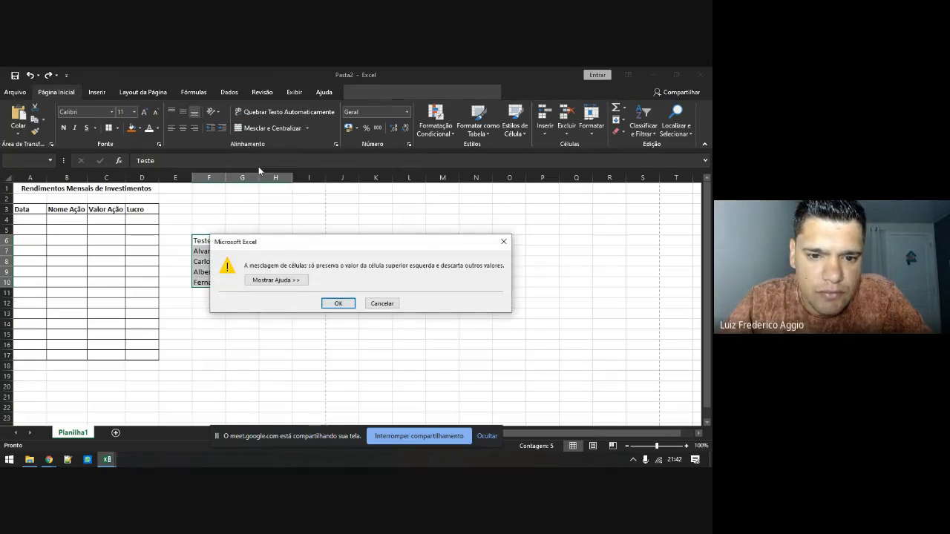
pyautogui.click(335, 304)
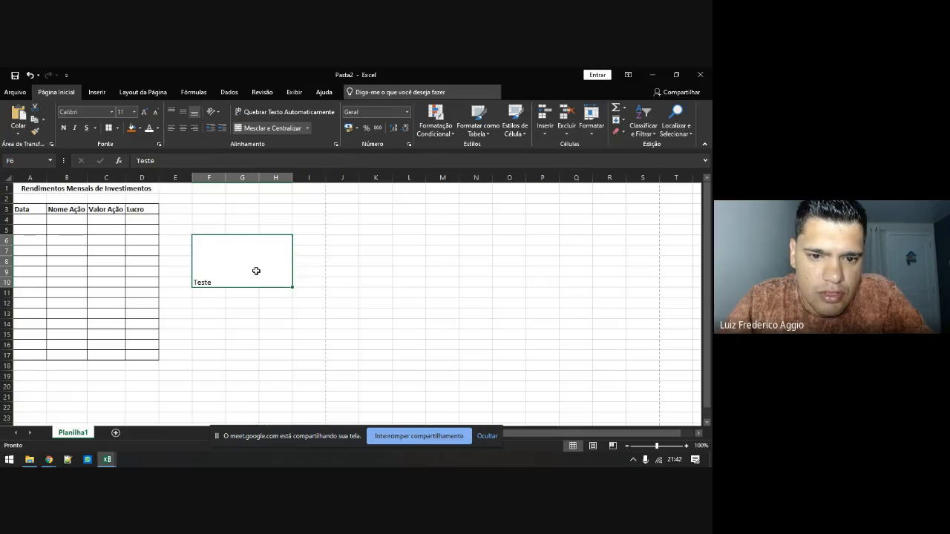
pyautogui.hotkey('ctrl', 'z')
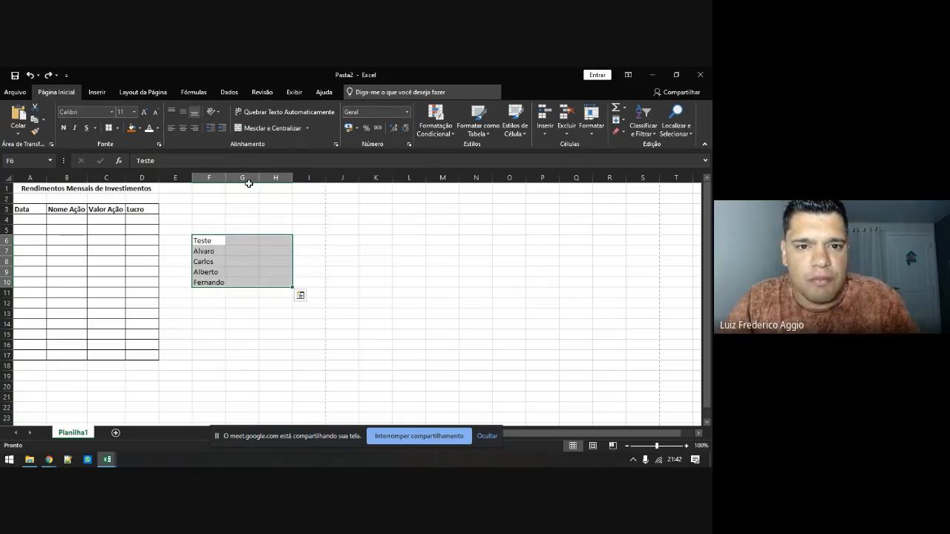
# Merge and centre F6:H10 keeping only Teste, then unmerge the cells again
pyautogui.click(310, 129)
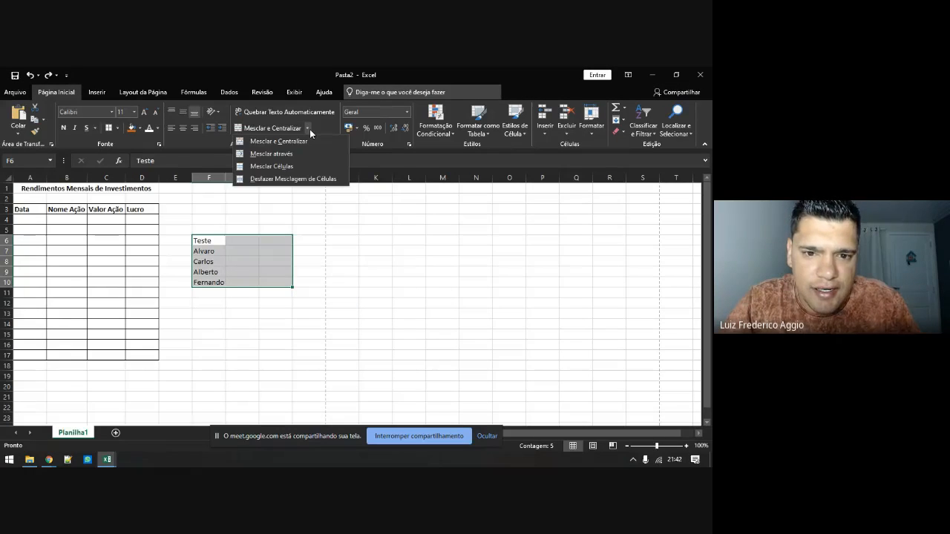
pyautogui.click(269, 141)
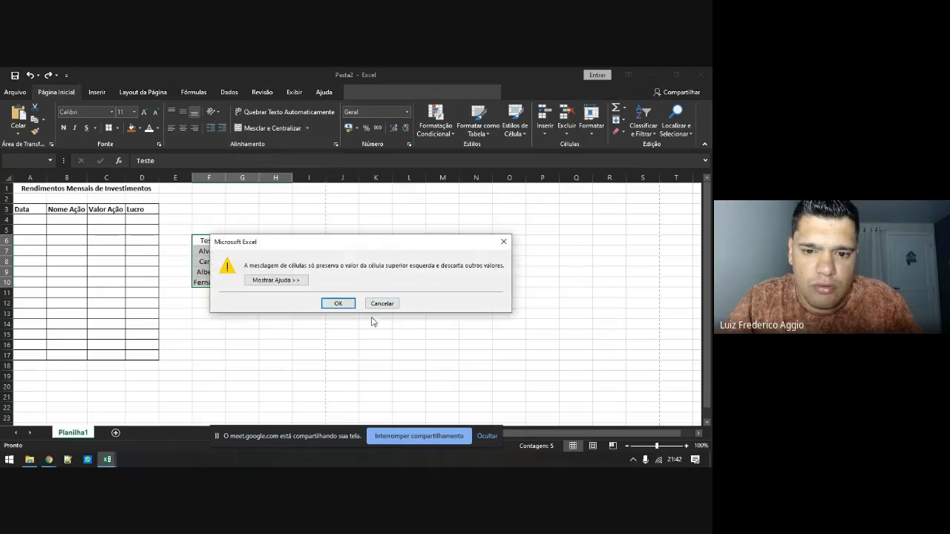
pyautogui.click(338, 303)
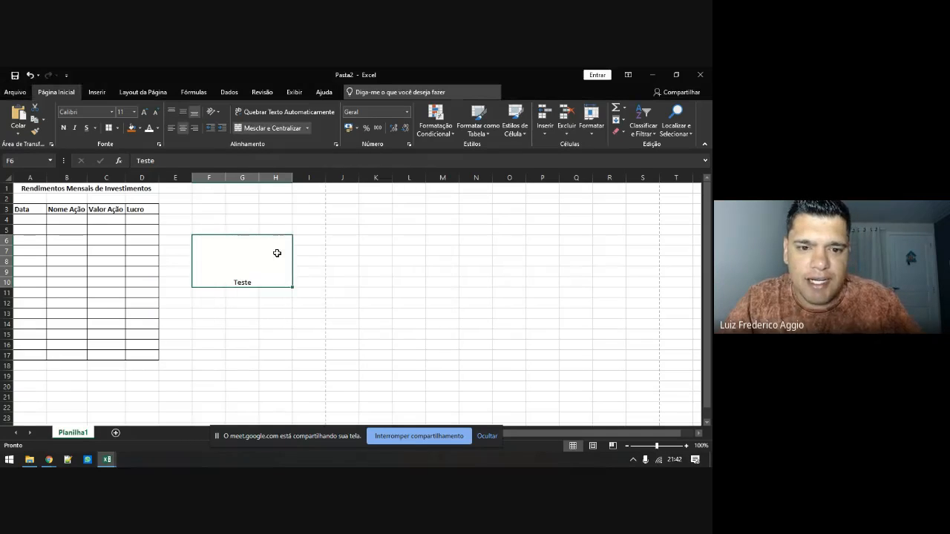
pyautogui.click(309, 129)
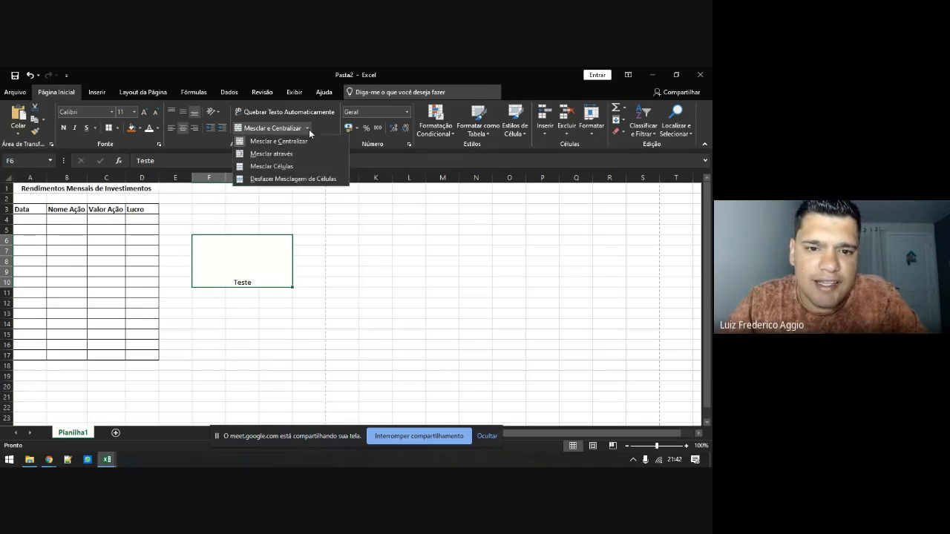
pyautogui.click(290, 180)
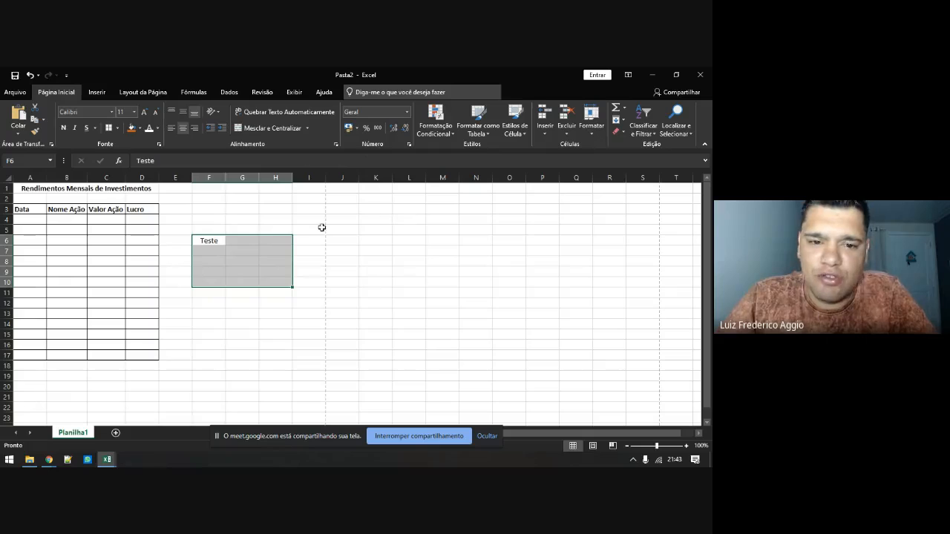
# Select cell G7, switch to the browser, then return focus to the Excel workbook
pyautogui.click(235, 250)
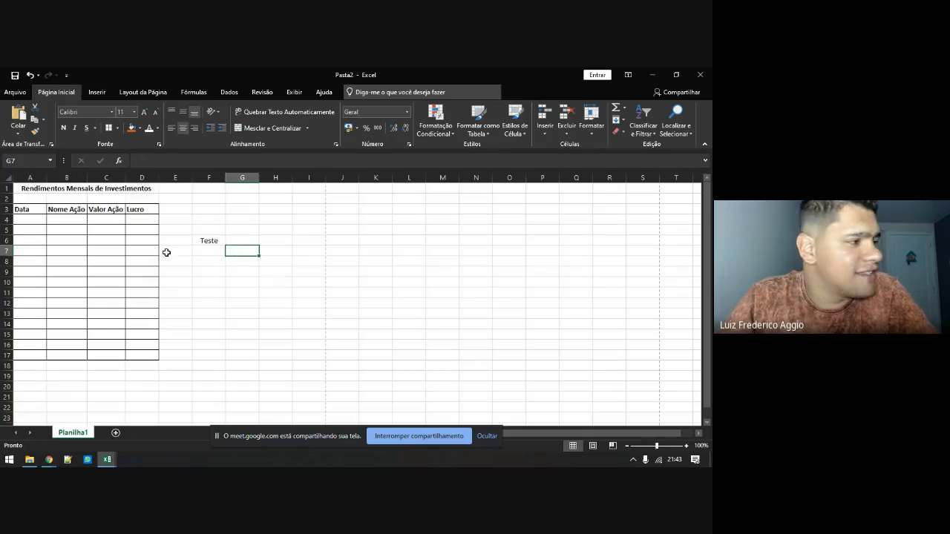
pyautogui.hotkey('alt', 'Tab')
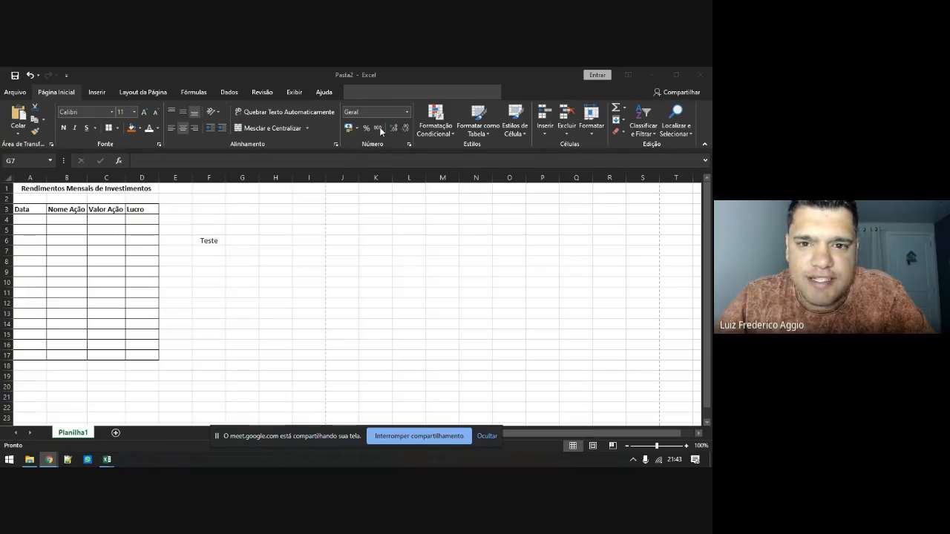
pyautogui.click(406, 117)
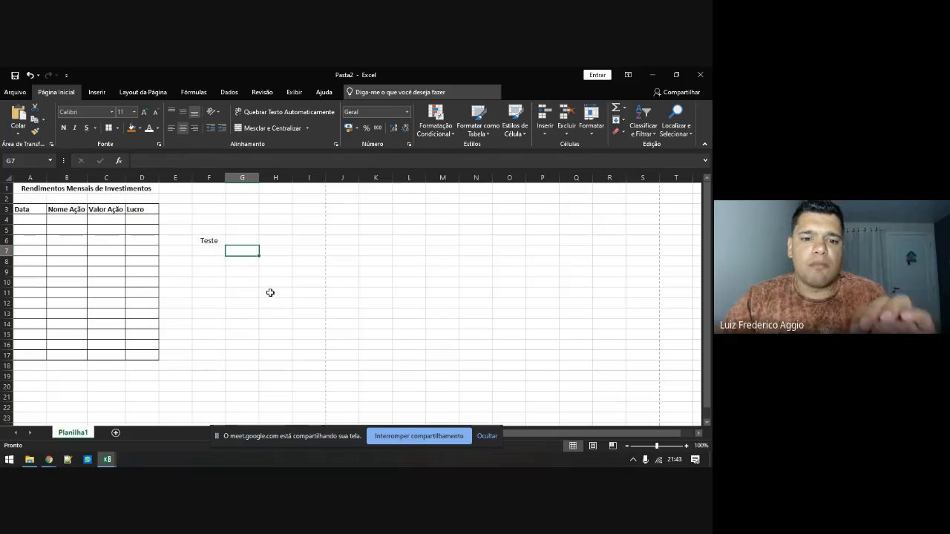
pyautogui.click(406, 112)
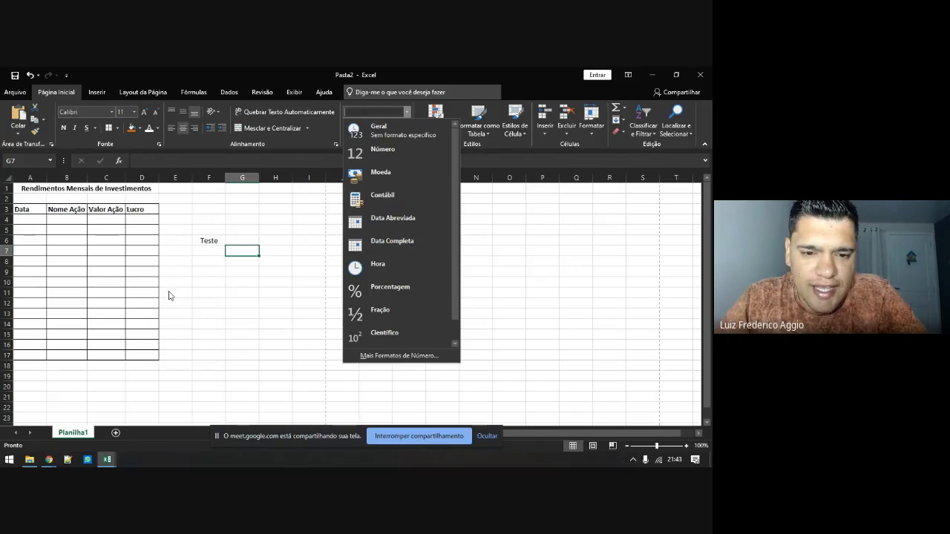
pyautogui.click(32, 224)
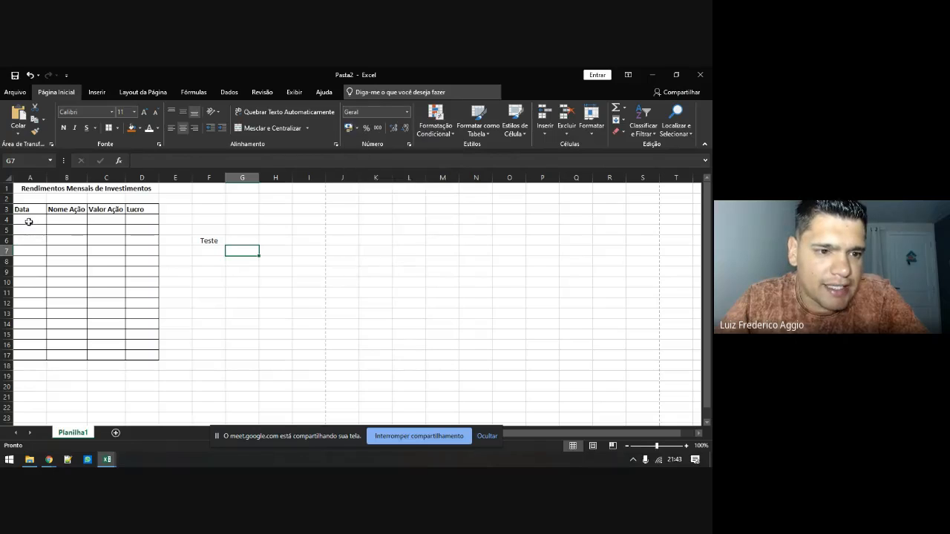
pyautogui.click(30, 220)
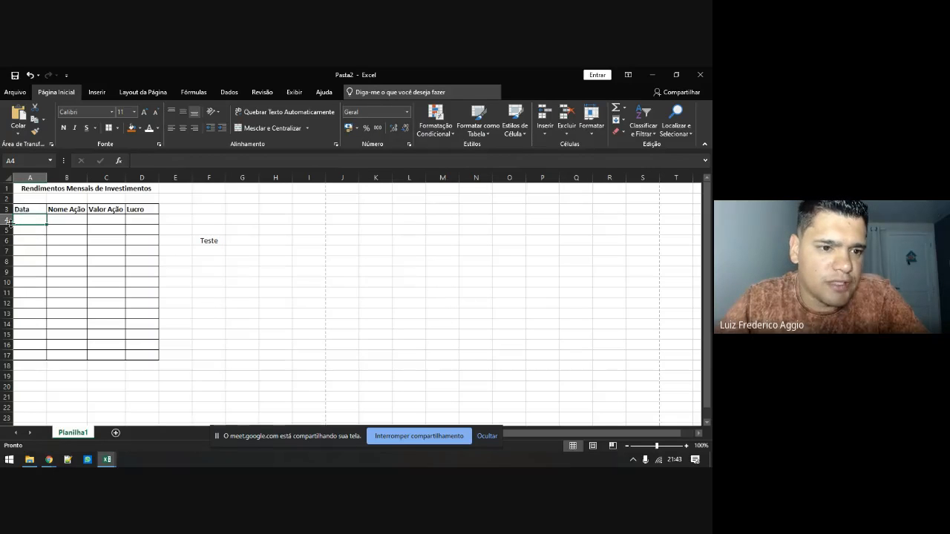
pyautogui.click(406, 112)
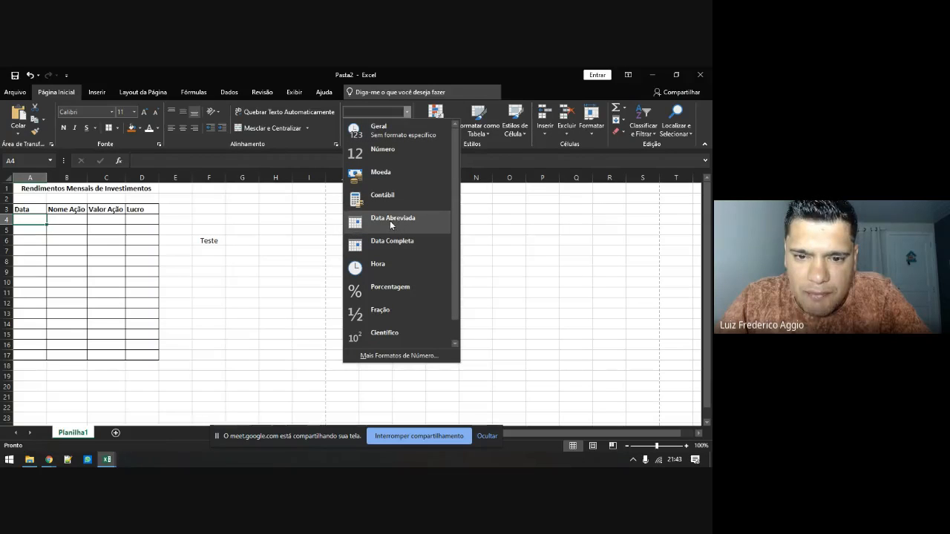
pyautogui.scroll(-1, 390, 251)
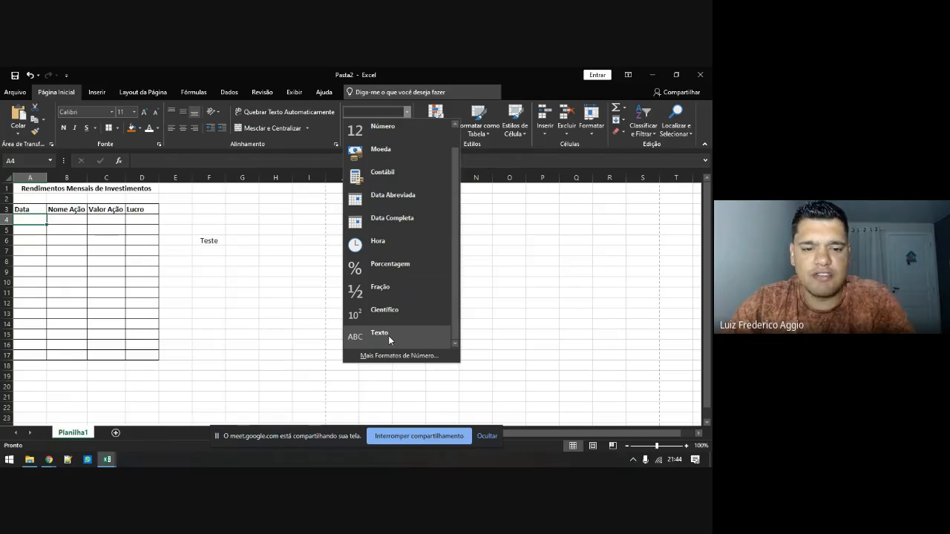
pyautogui.scroll(1, 388, 335)
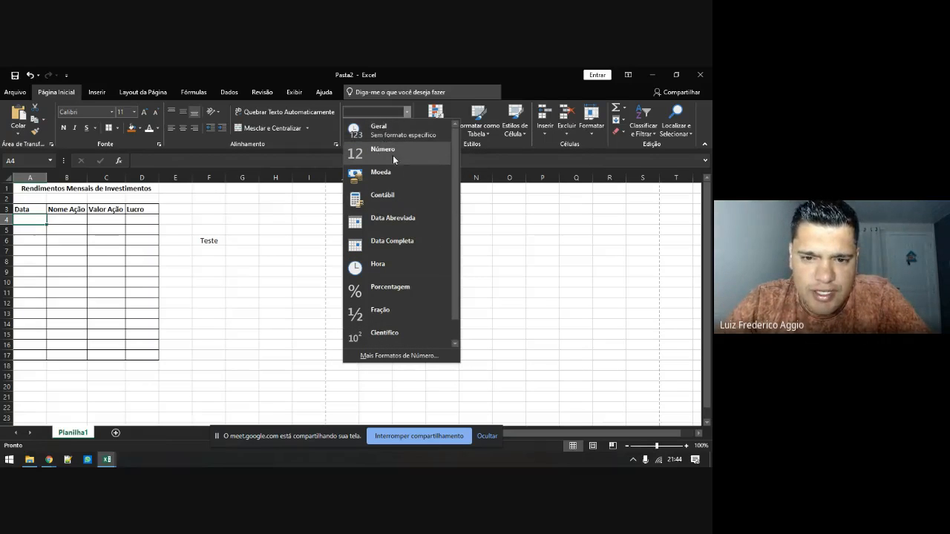
pyautogui.scroll(-1, 394, 171)
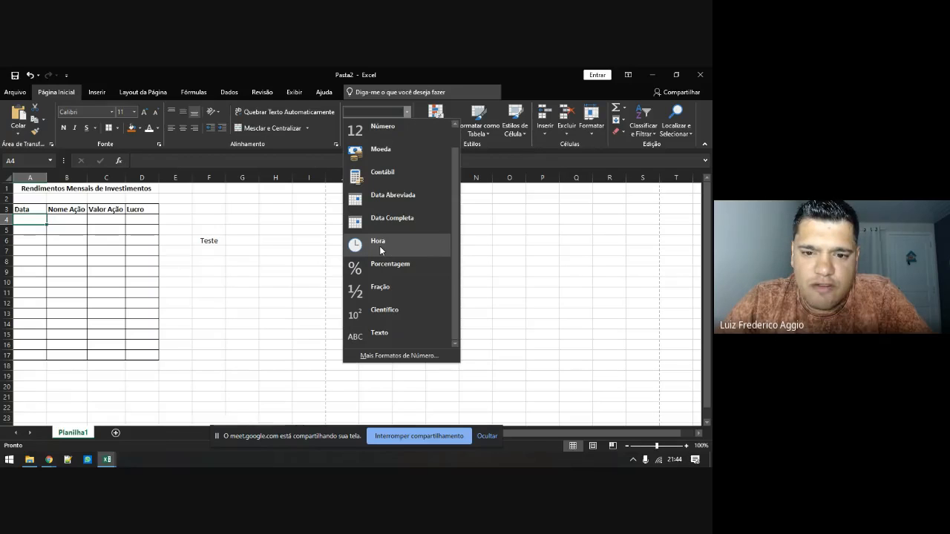
pyautogui.click(28, 219)
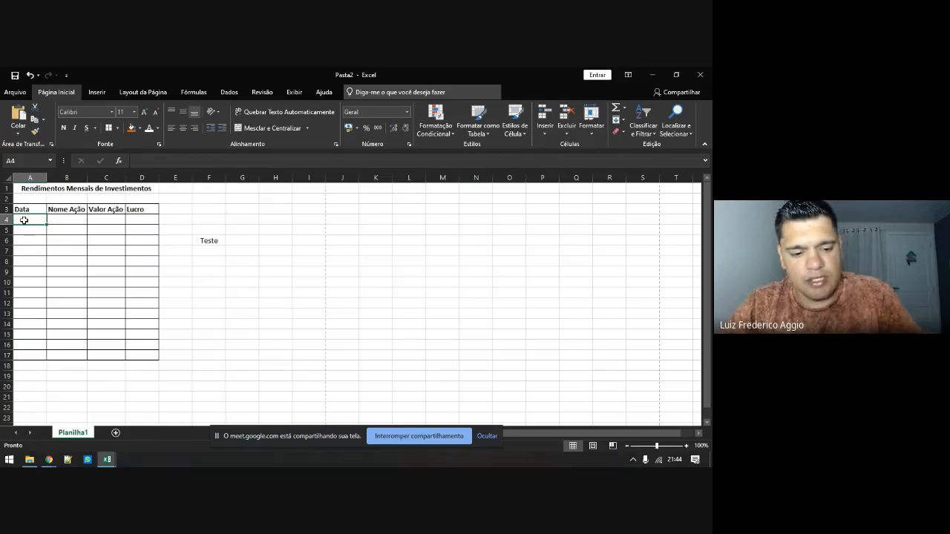
# Enter 15/2 in A4 and revise it to the full date 15/02/2020
pyautogui.write('15/')
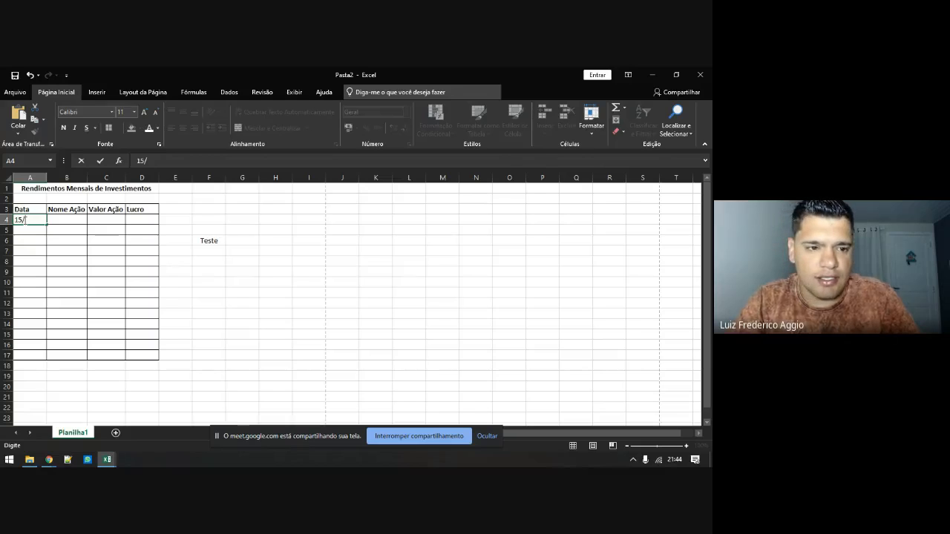
pyautogui.write('2')
pyautogui.press('Return')
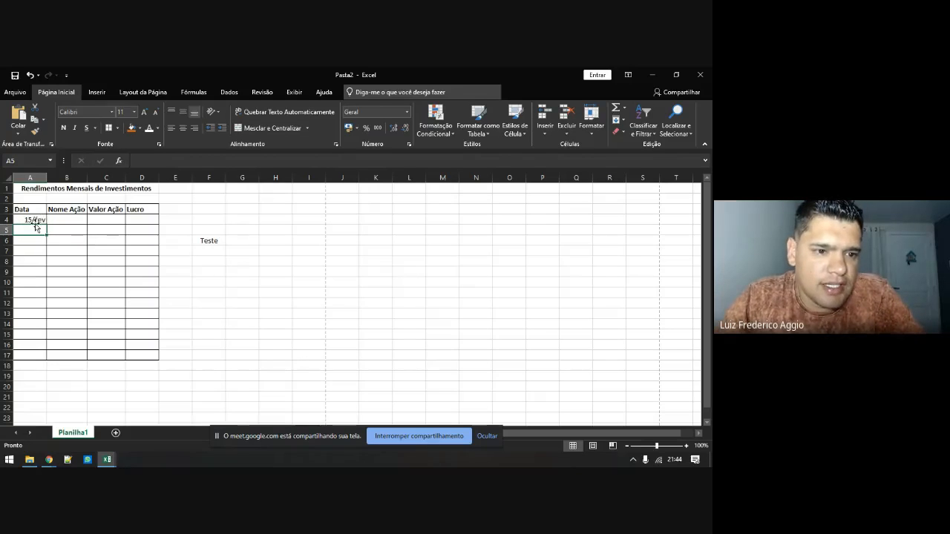
pyautogui.click(36, 221)
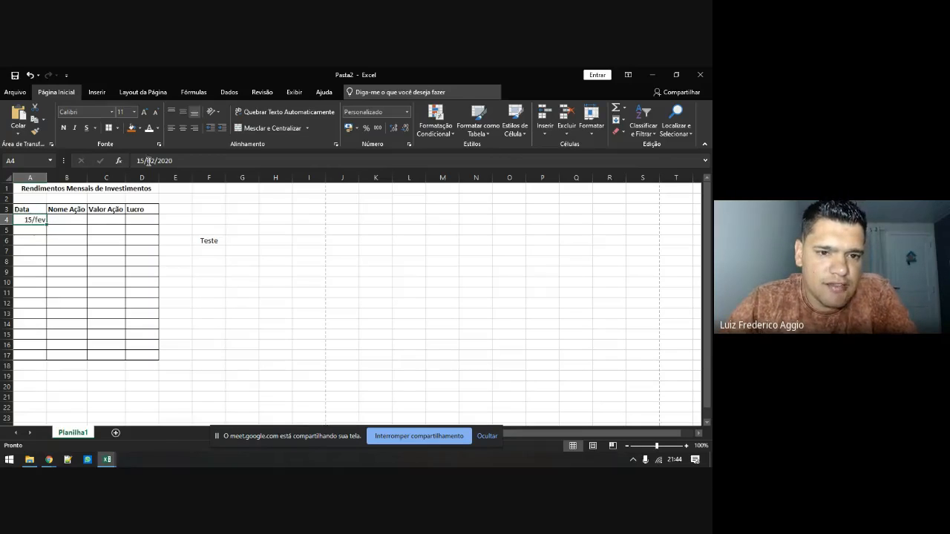
pyautogui.click(181, 160)
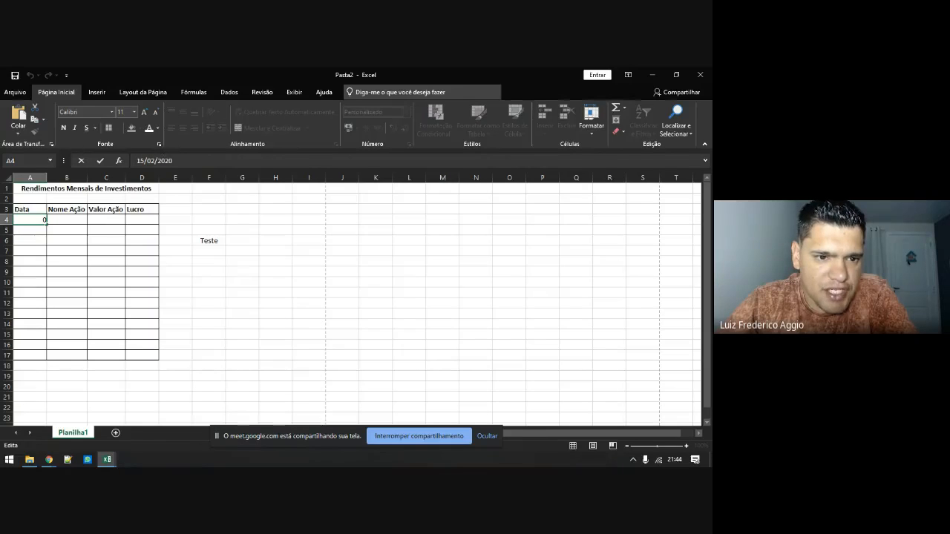
pyautogui.click(37, 220)
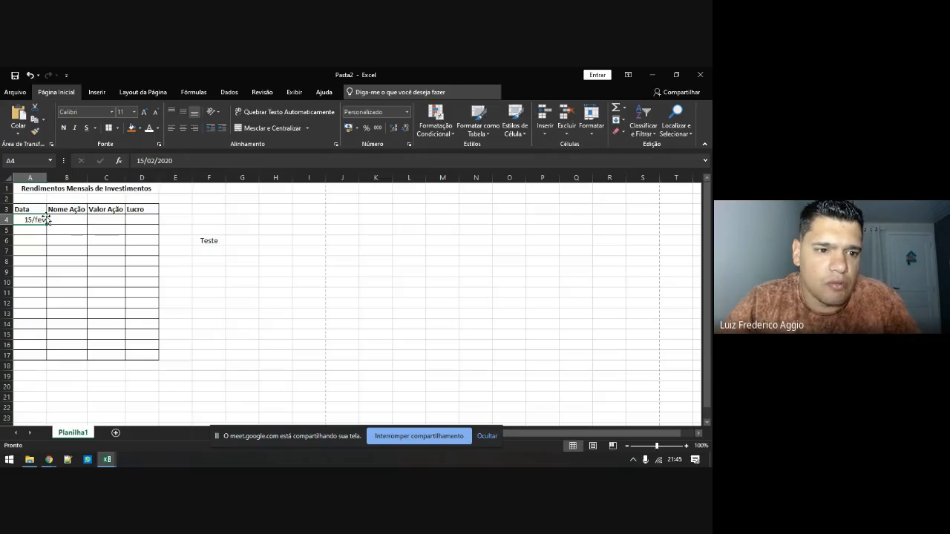
pyautogui.click(407, 112)
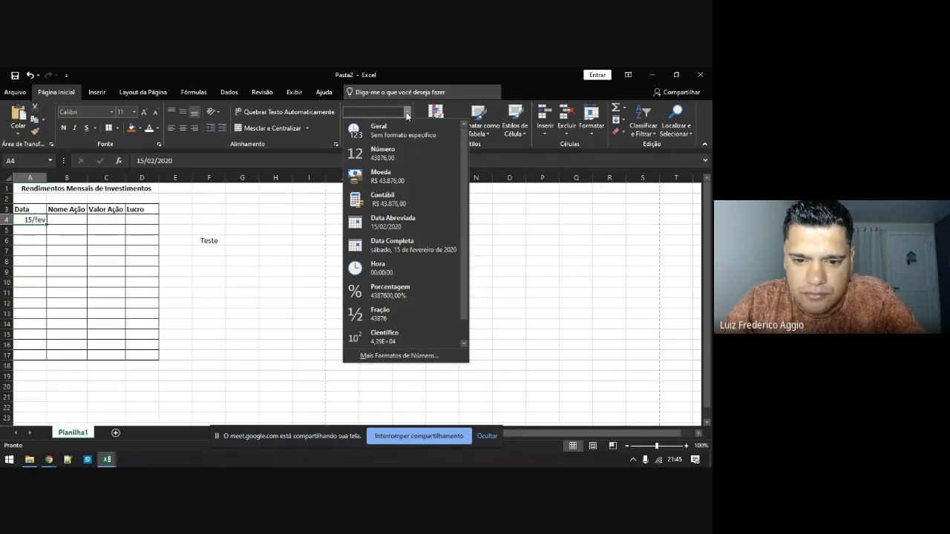
# Open Formatar Células for A4 and preview its date under Geral as 43876
pyautogui.click(393, 356)
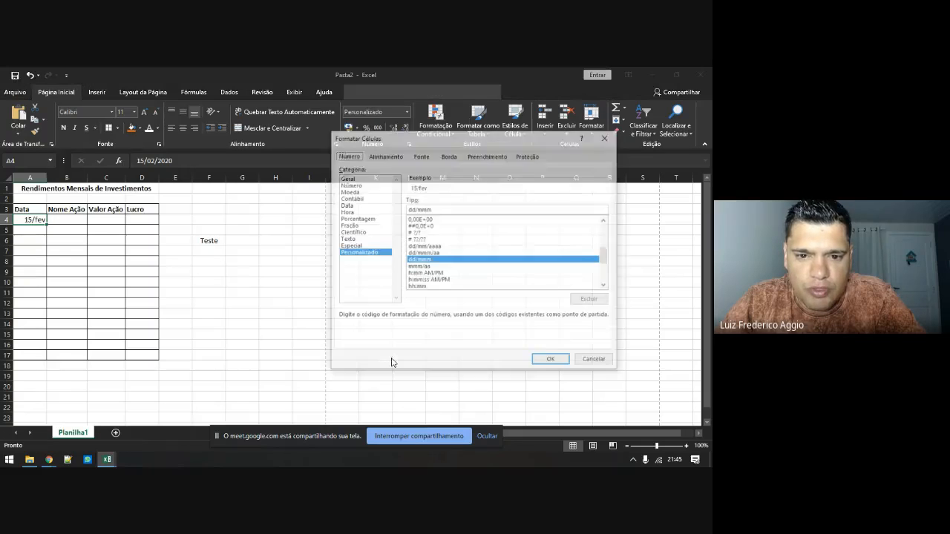
pyautogui.click(607, 137)
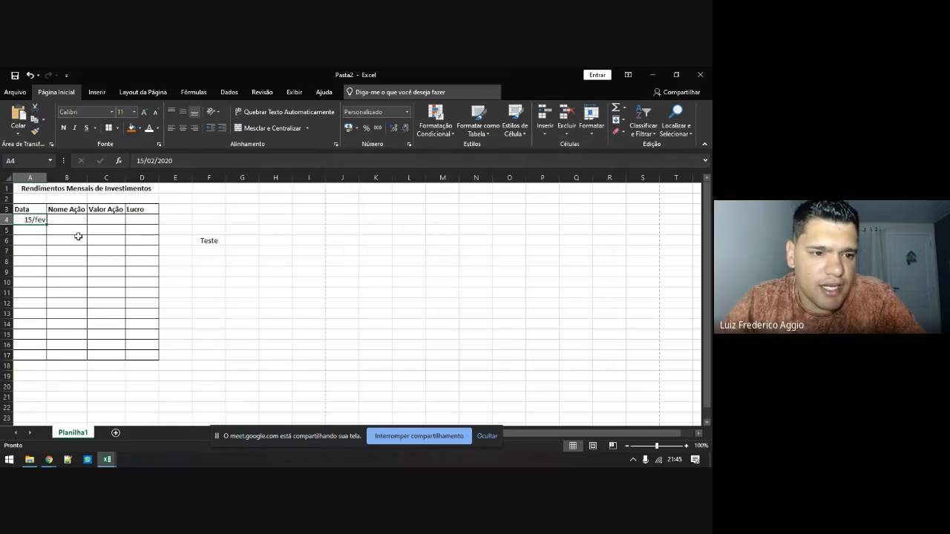
pyautogui.rightClick(27, 219)
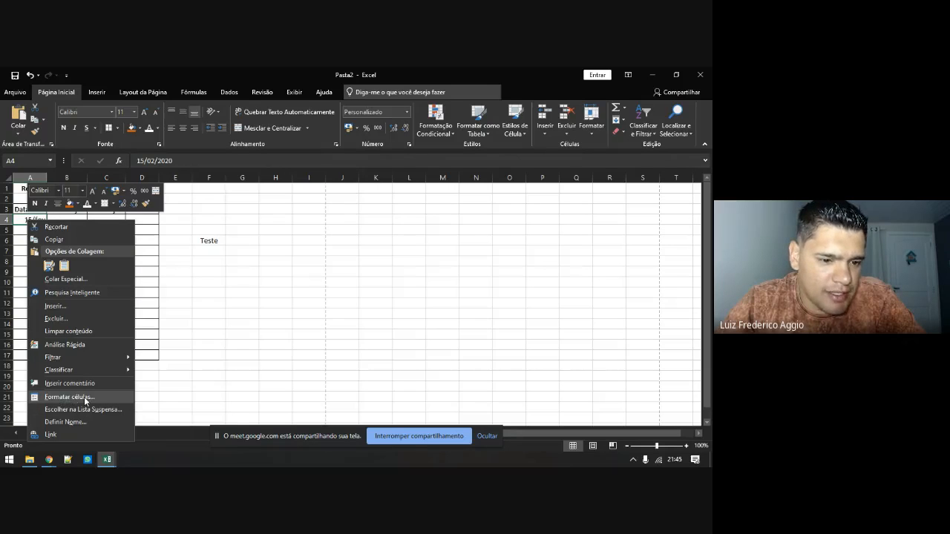
pyautogui.click(27, 219)
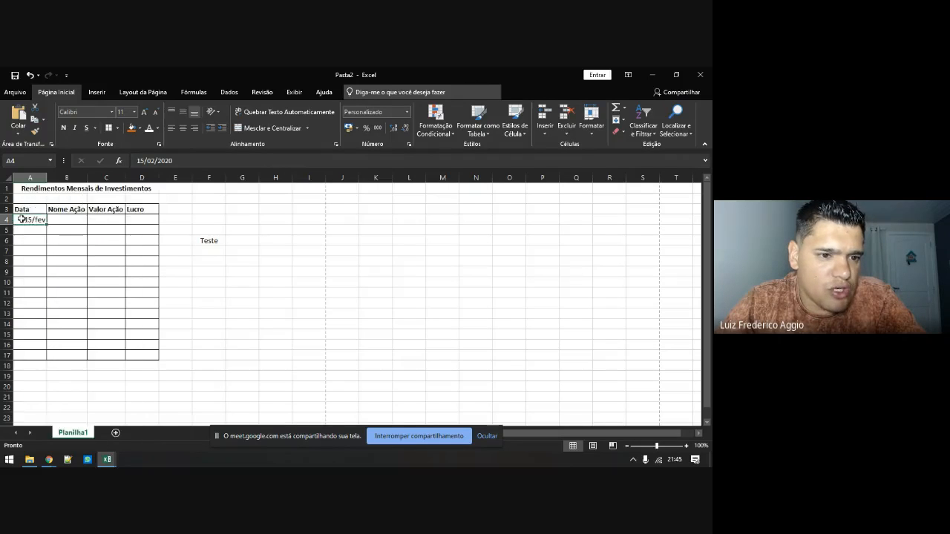
pyautogui.rightClick(27, 219)
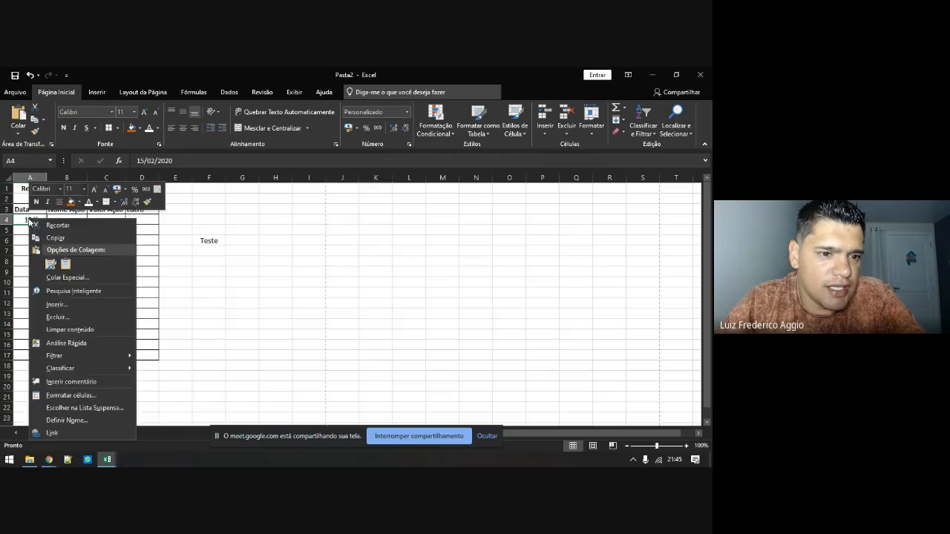
pyautogui.click(68, 394)
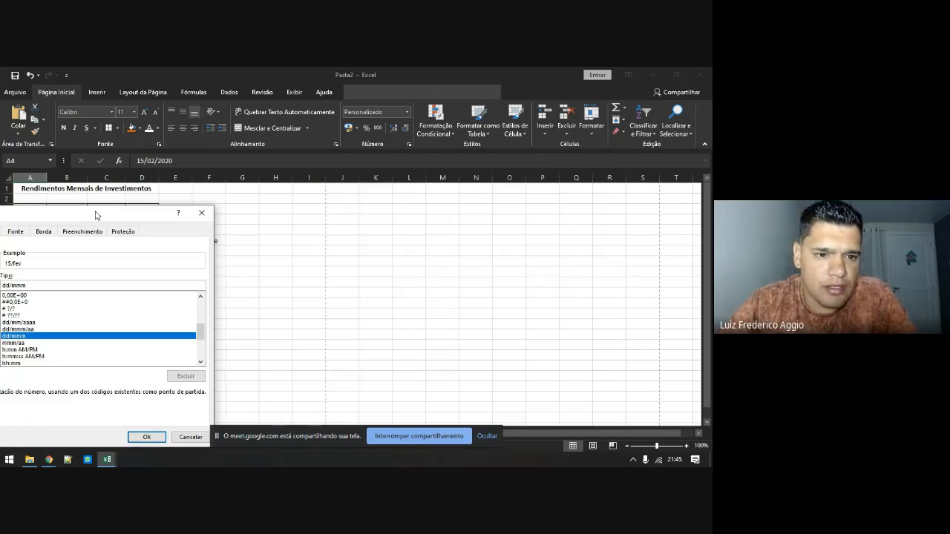
pyautogui.moveTo(96, 211); pyautogui.dragTo(466, 167)
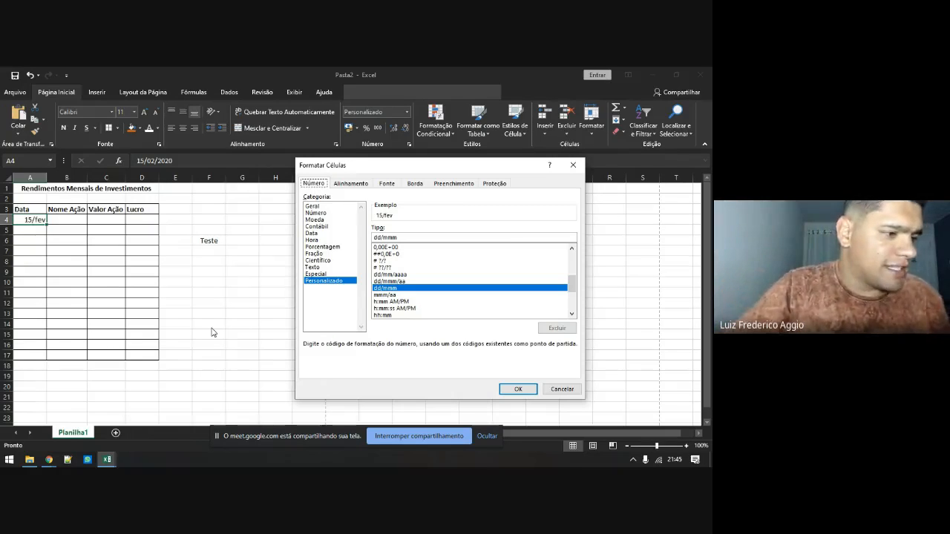
pyautogui.click(315, 206)
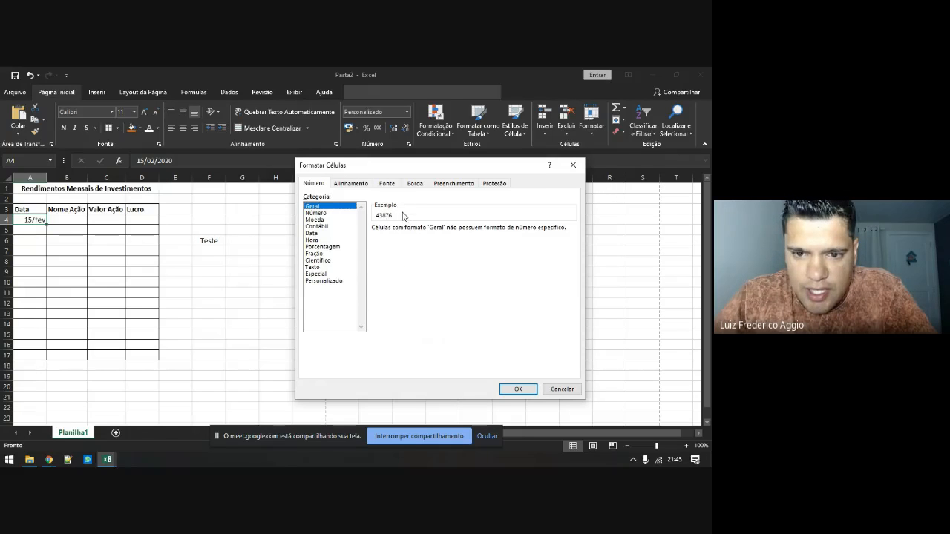
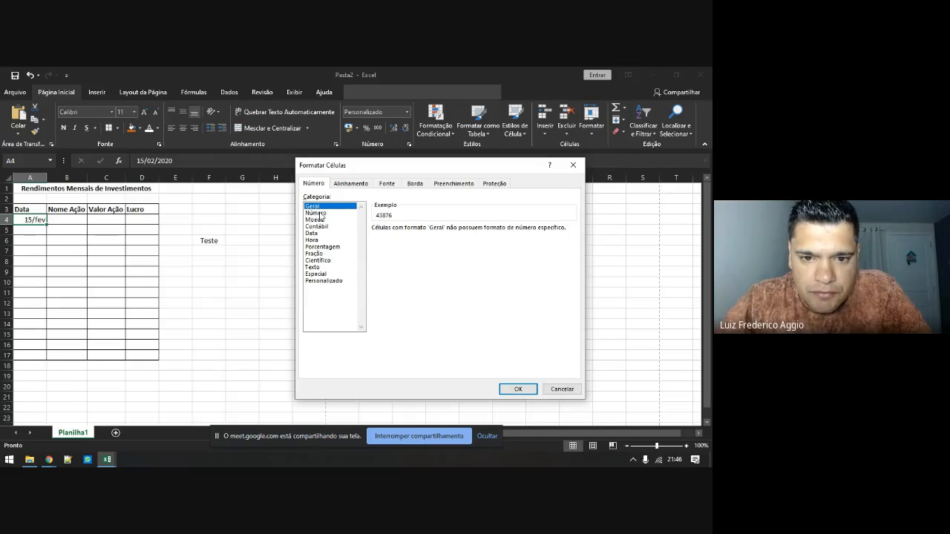
# In the Número category, try the negative-number styles, ending on red with a minus sign
pyautogui.click(319, 213)
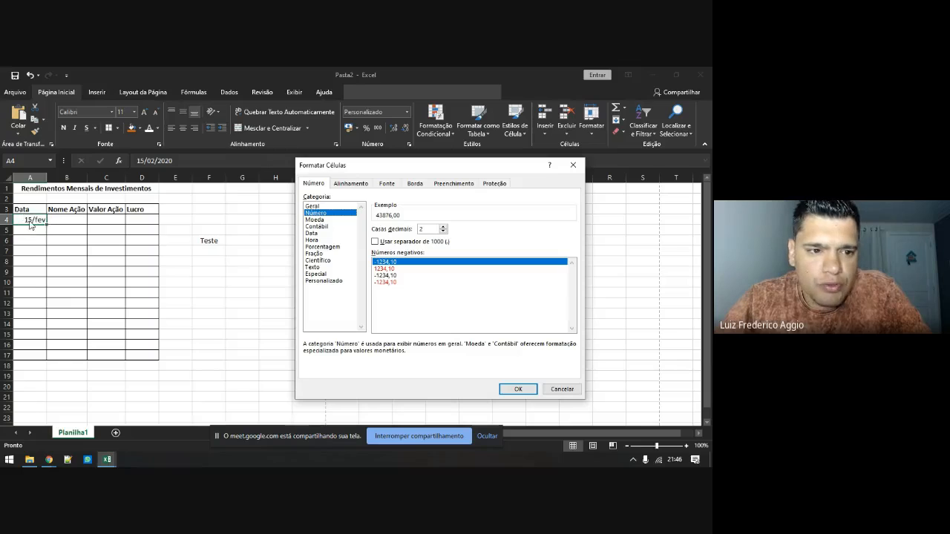
pyautogui.click(387, 270)
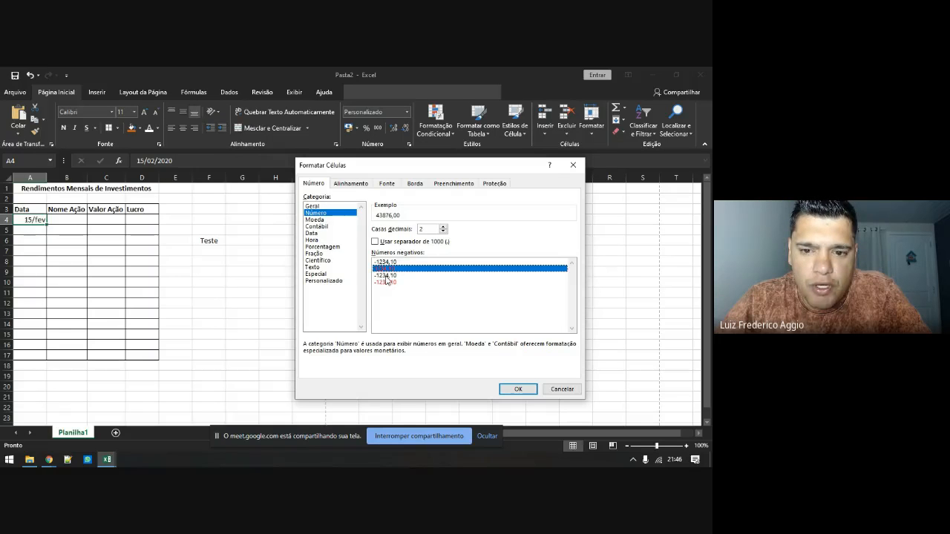
pyautogui.click(387, 262)
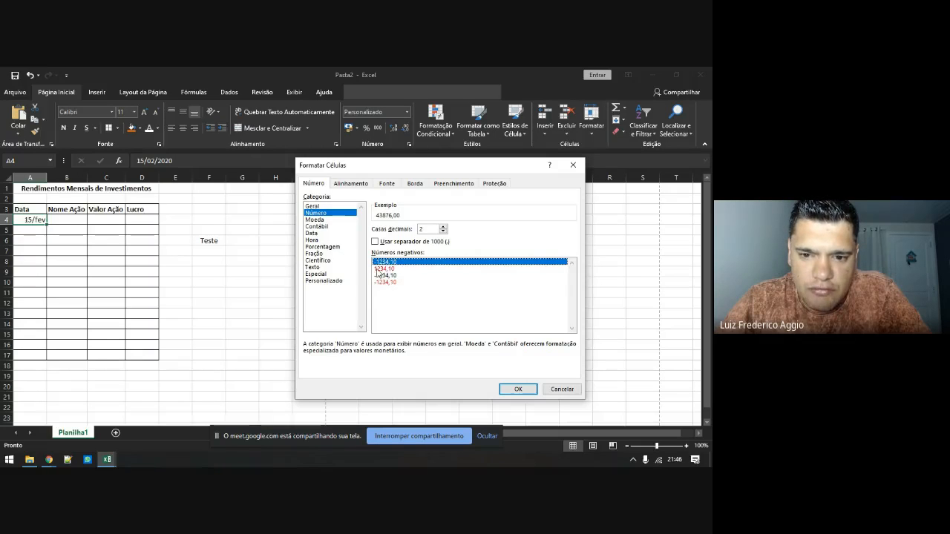
pyautogui.click(379, 268)
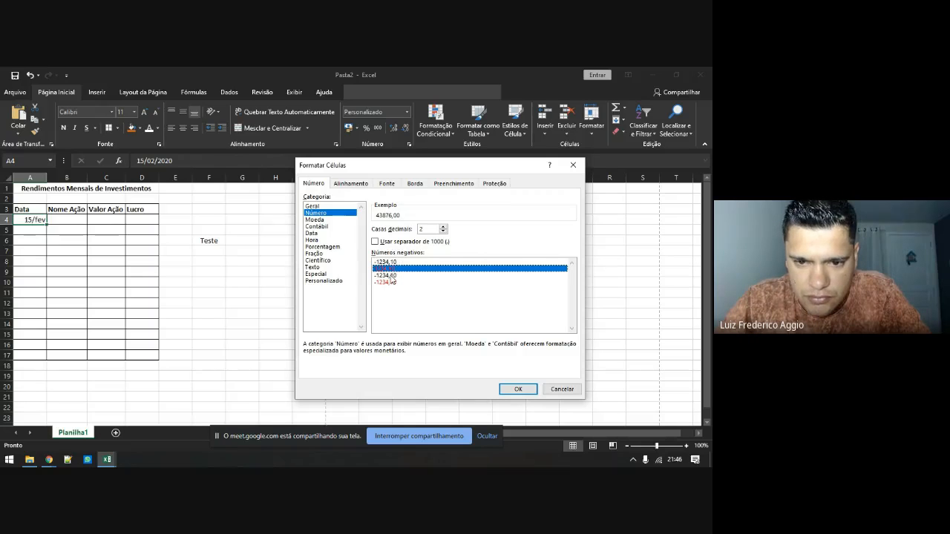
pyautogui.click(390, 276)
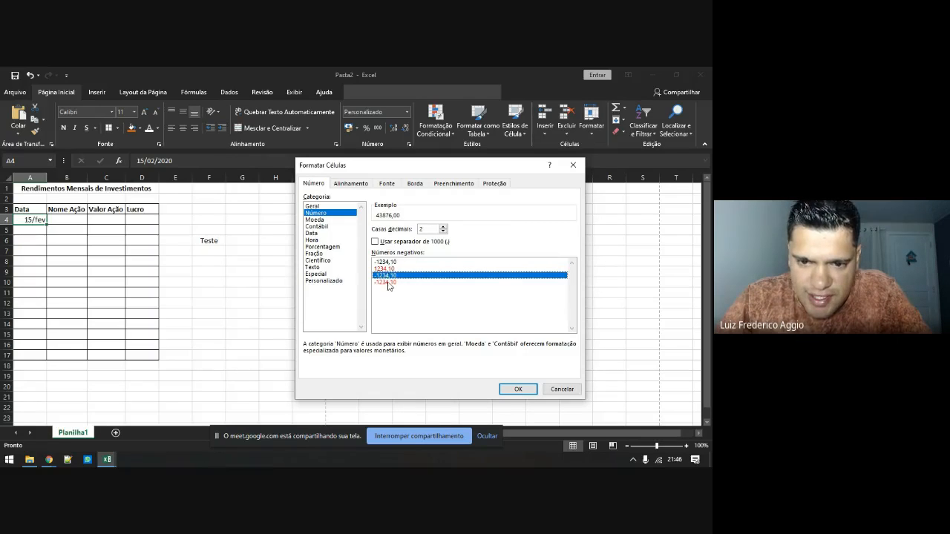
pyautogui.click(384, 282)
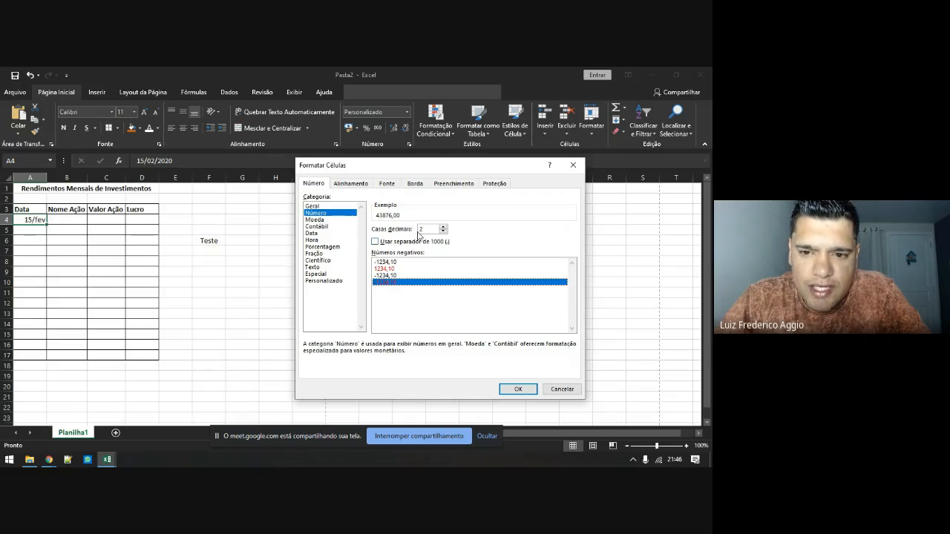
# Set 1 decimal place with the thousands separator, then switch to the Moeda category
pyautogui.click(443, 228)
pyautogui.click(443, 229)
pyautogui.click(443, 229)
pyautogui.click(443, 229)
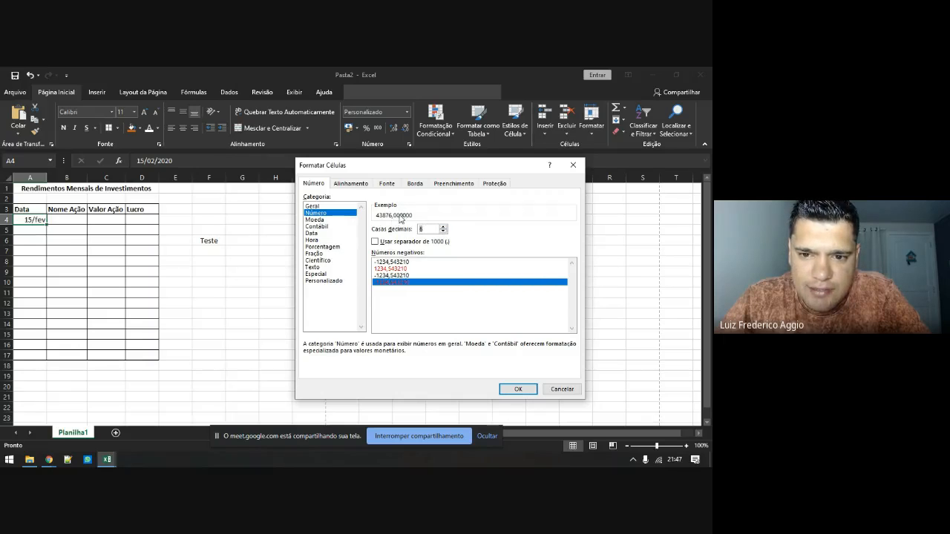
pyautogui.click(443, 232)
pyautogui.click(443, 232)
pyautogui.click(443, 233)
pyautogui.click(443, 233)
pyautogui.click(443, 232)
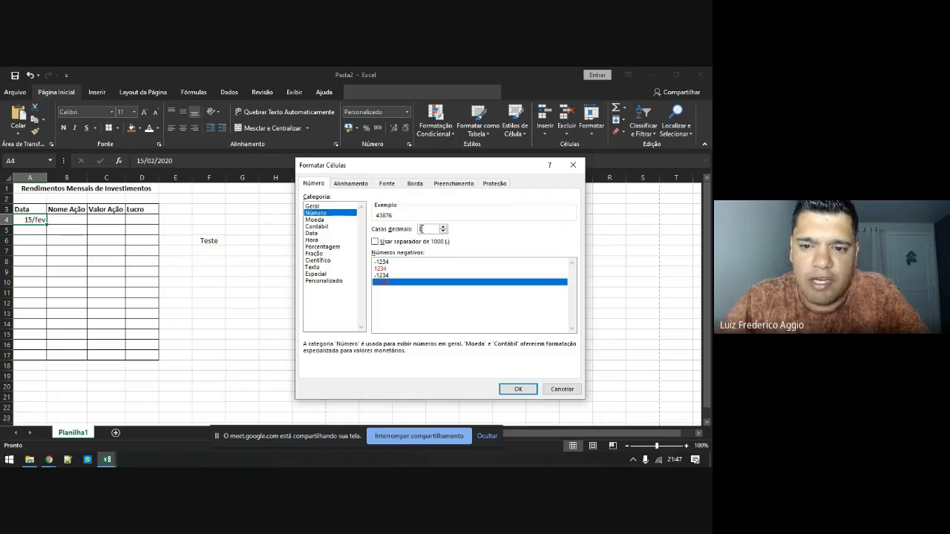
pyautogui.click(443, 227)
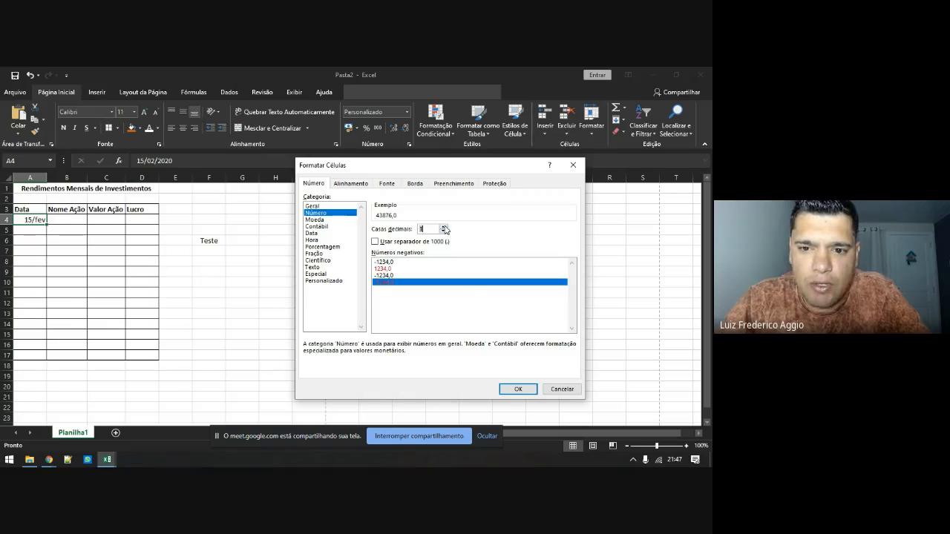
pyautogui.click(378, 242)
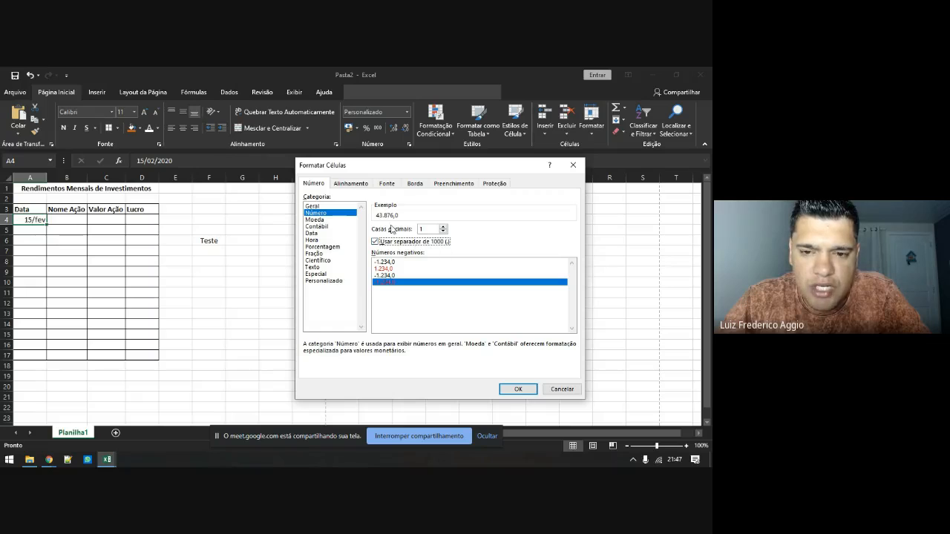
pyautogui.click(324, 220)
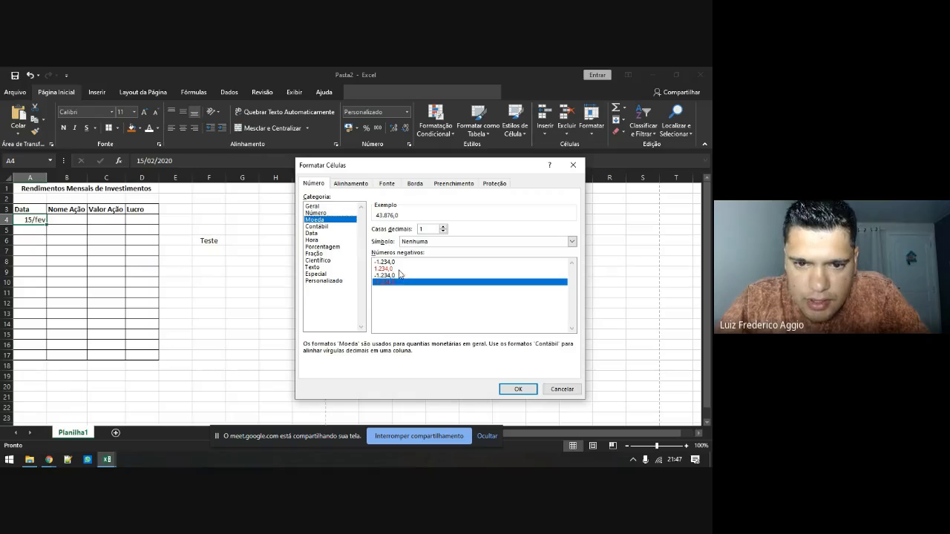
# In Moeda, try the R$ symbol, then set no symbol with 2 decimal places
pyautogui.click(429, 242)
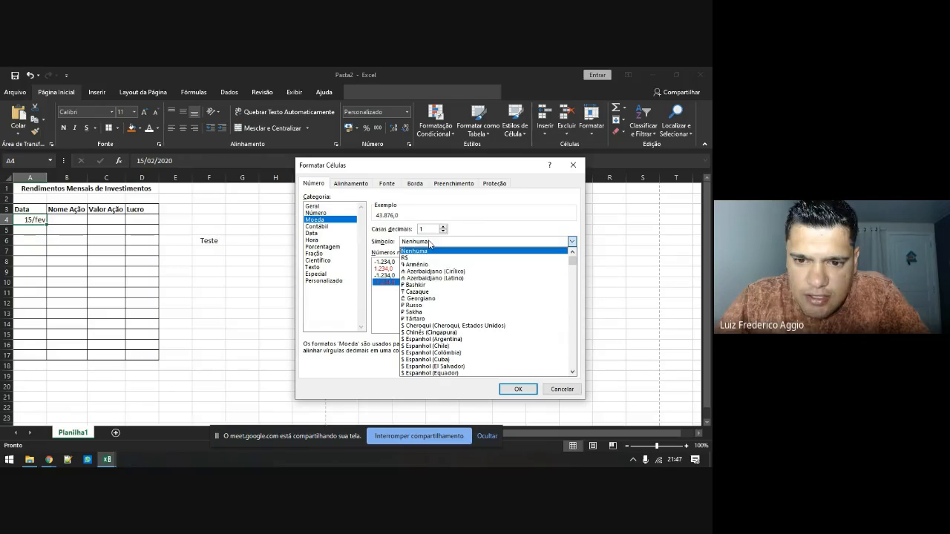
pyautogui.scroll(-4, 438, 305)
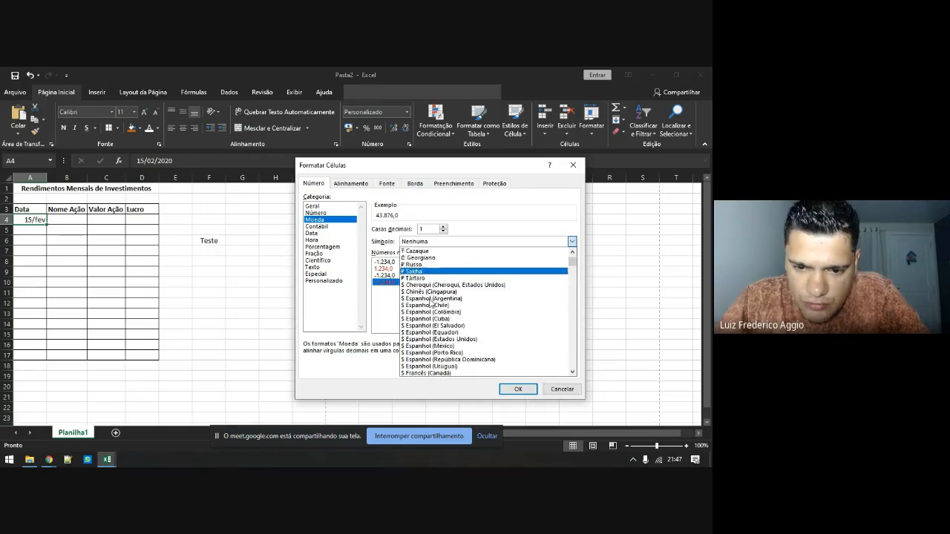
pyautogui.scroll(-10, 435, 305)
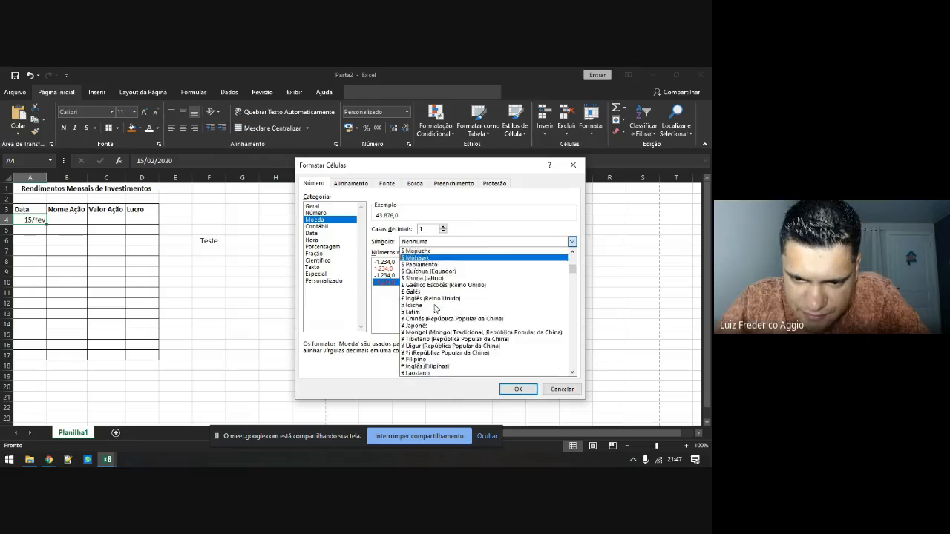
pyautogui.scroll(-10, 435, 309)
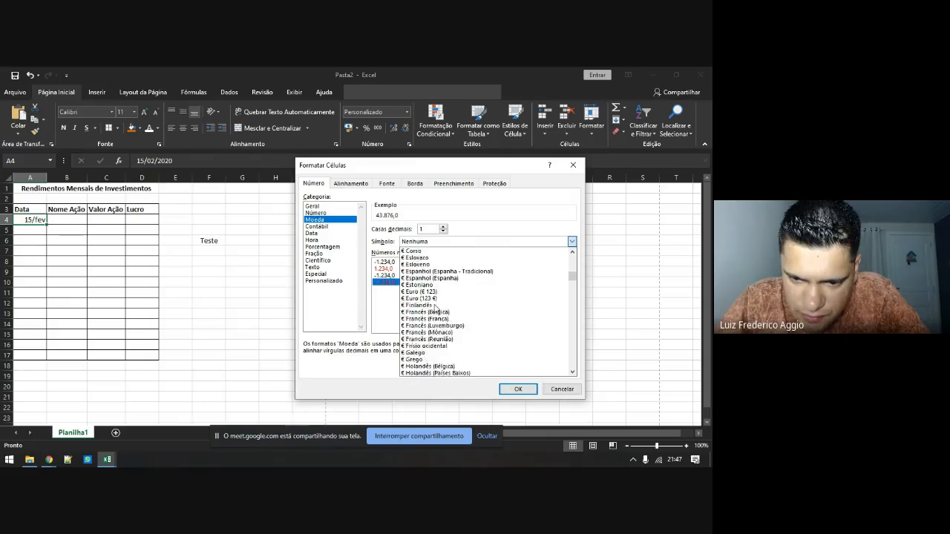
pyautogui.moveTo(572, 279); pyautogui.dragTo(567, 251)
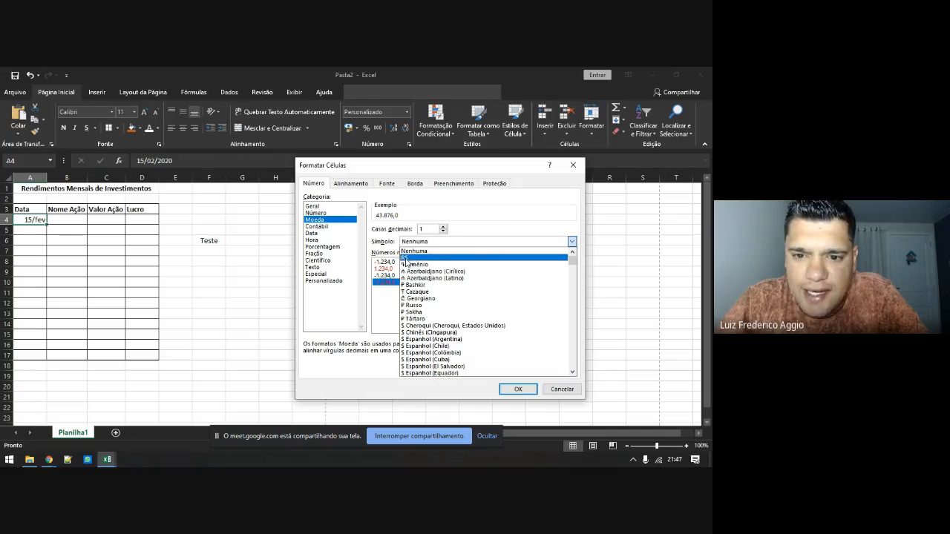
pyautogui.click(407, 257)
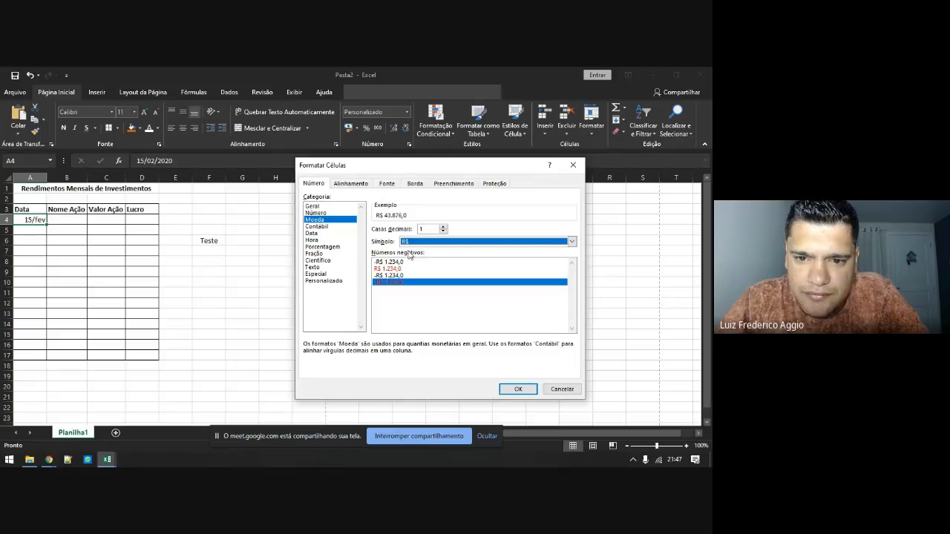
pyautogui.click(431, 242)
pyautogui.click(430, 251)
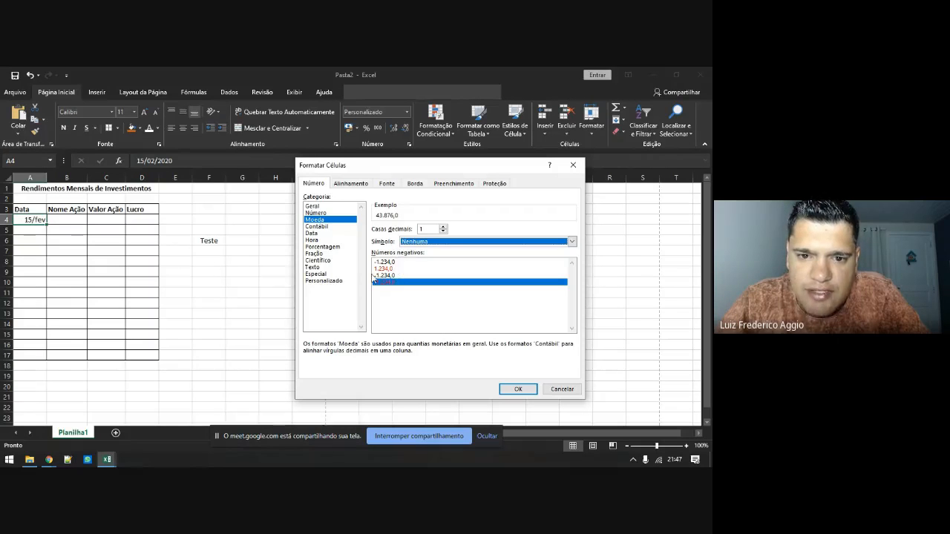
pyautogui.click(443, 227)
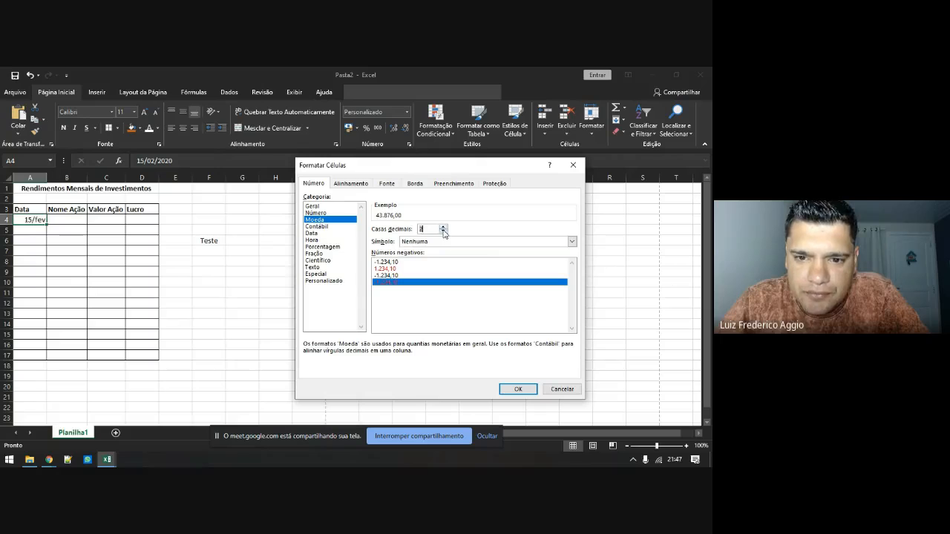
# Under Contábil, try the US dollar symbol, revert to Nenhuma, then view the Data formats
pyautogui.click(316, 226)
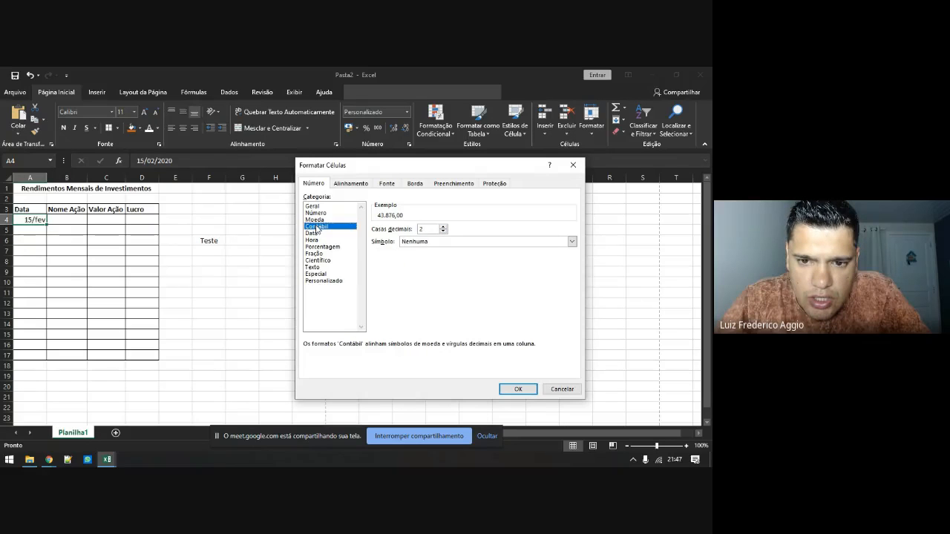
pyautogui.click(572, 241)
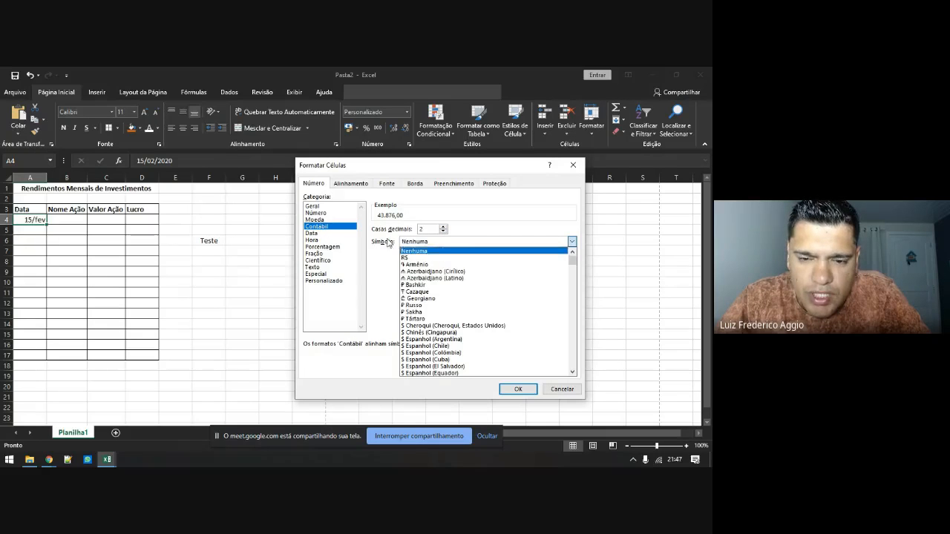
pyautogui.scroll(-5, 424, 313)
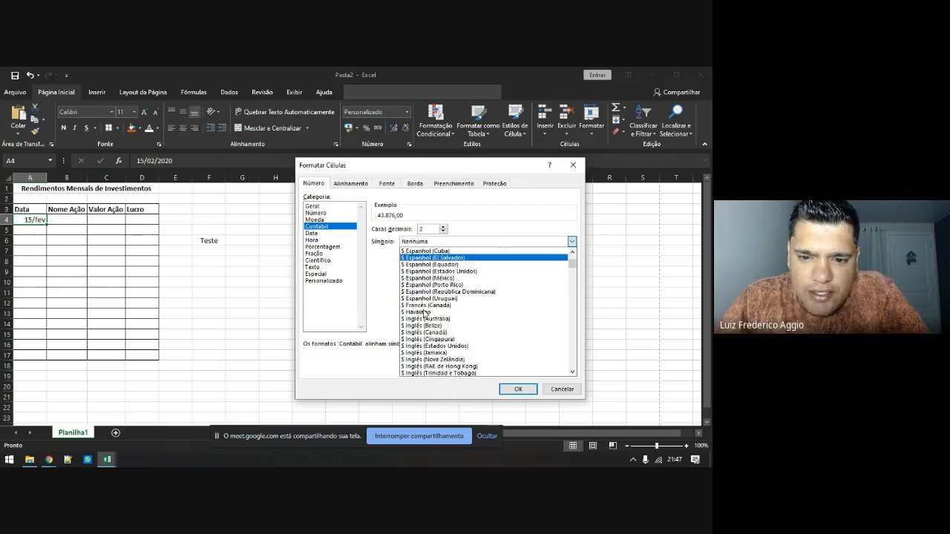
pyautogui.scroll(-1, 424, 313)
pyautogui.click(427, 319)
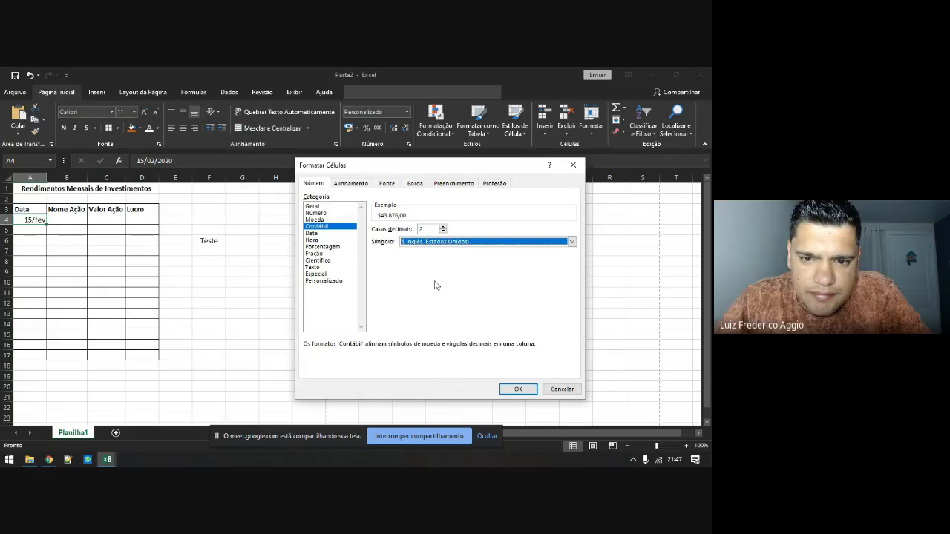
pyautogui.click(425, 244)
pyautogui.scroll(6, 429, 272)
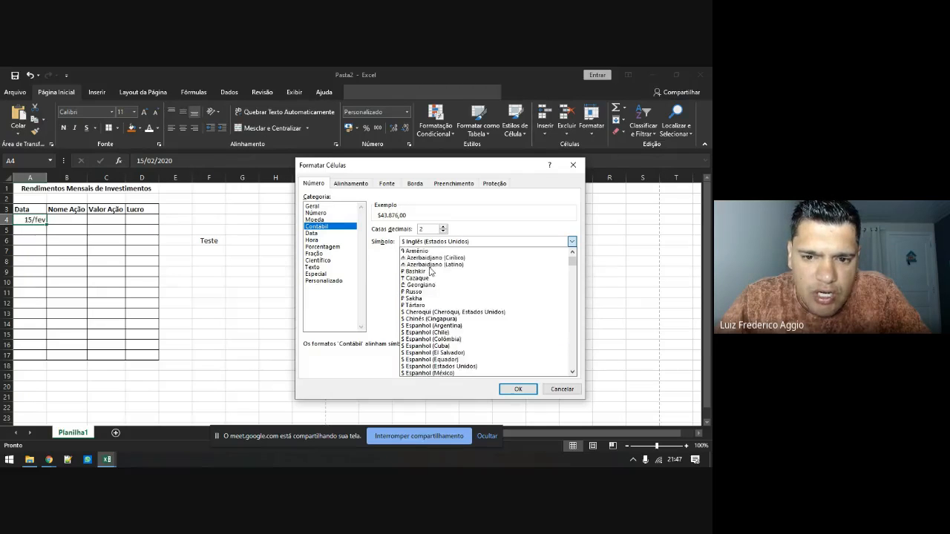
pyautogui.scroll(3, 431, 267)
pyautogui.click(429, 252)
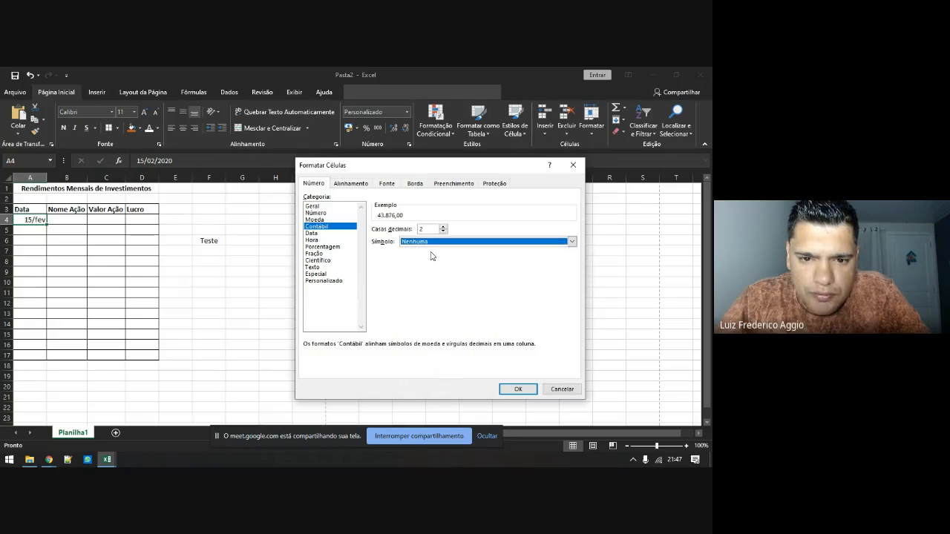
pyautogui.click(323, 233)
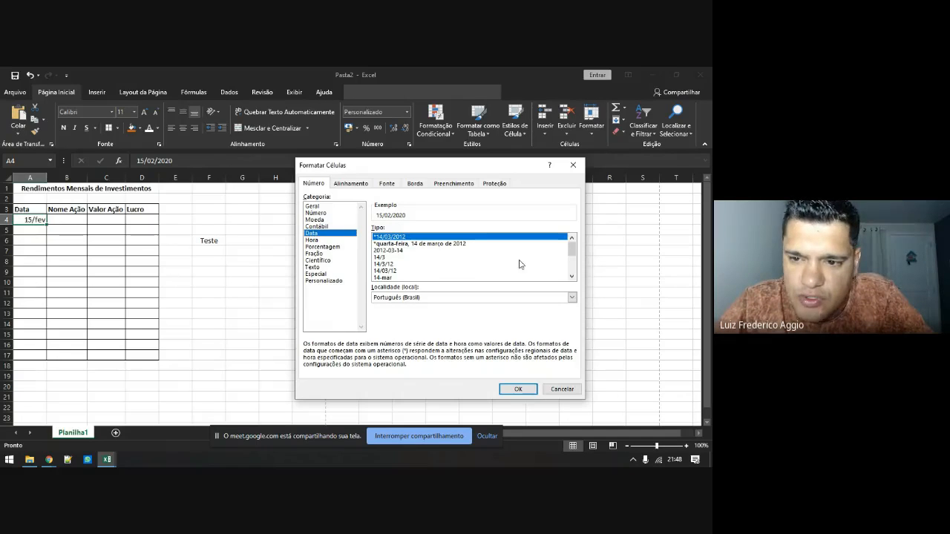
# Try the year-month-day date type, scroll the date list, then move to the Hora category
pyautogui.click(410, 299)
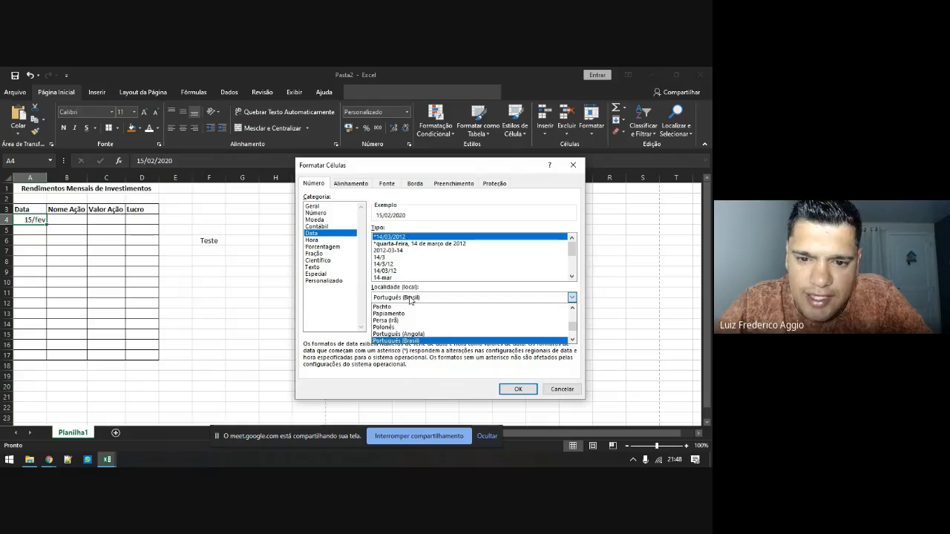
pyautogui.click(389, 250)
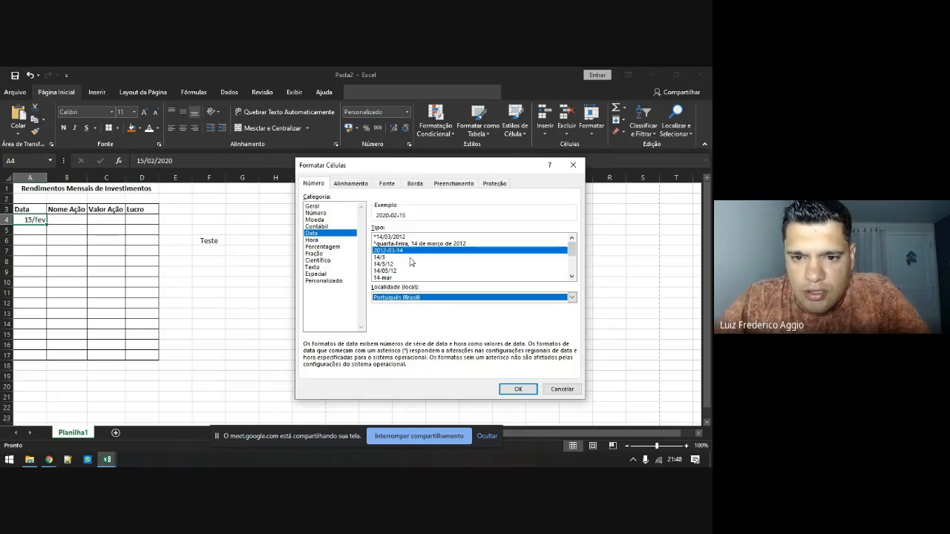
pyautogui.click(572, 276)
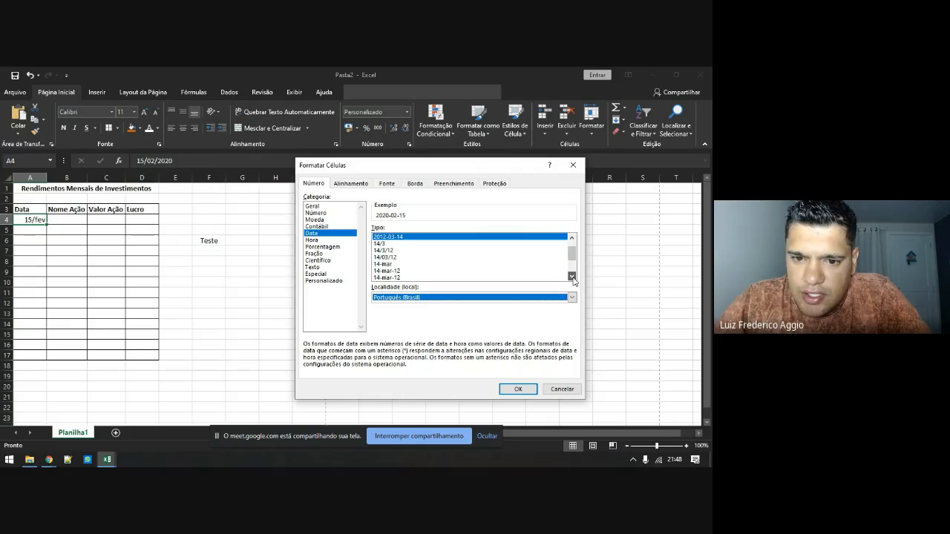
pyautogui.click(571, 276)
pyautogui.click(571, 276)
pyautogui.click(571, 276)
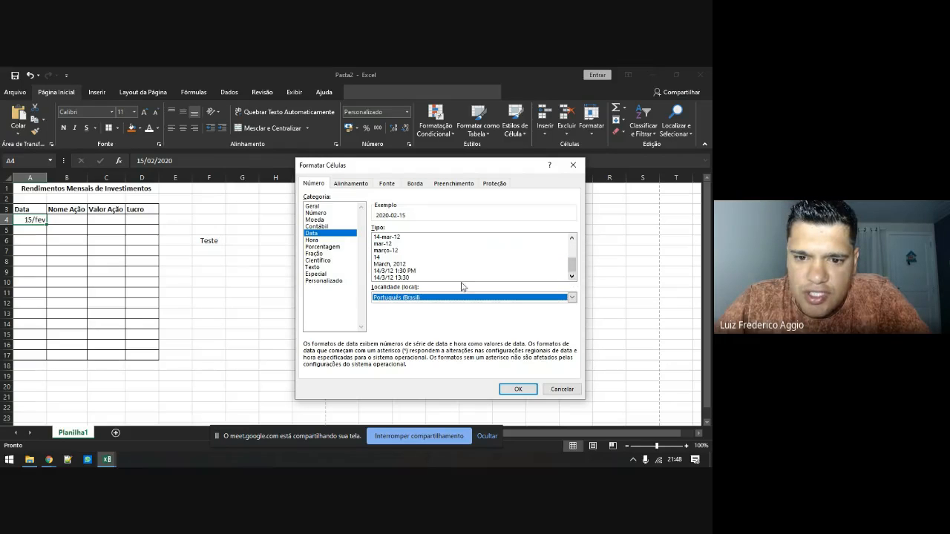
pyautogui.moveTo(573, 266); pyautogui.dragTo(573, 248)
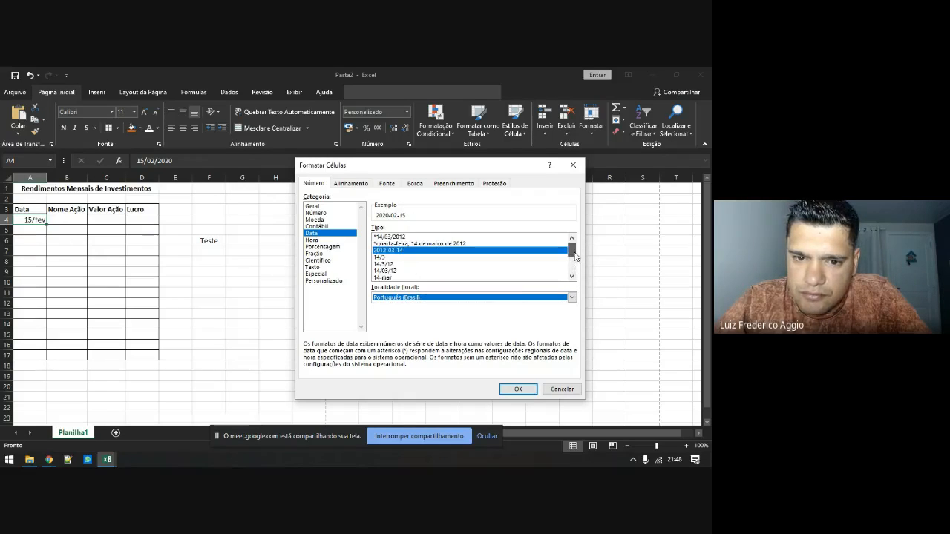
pyautogui.click(313, 240)
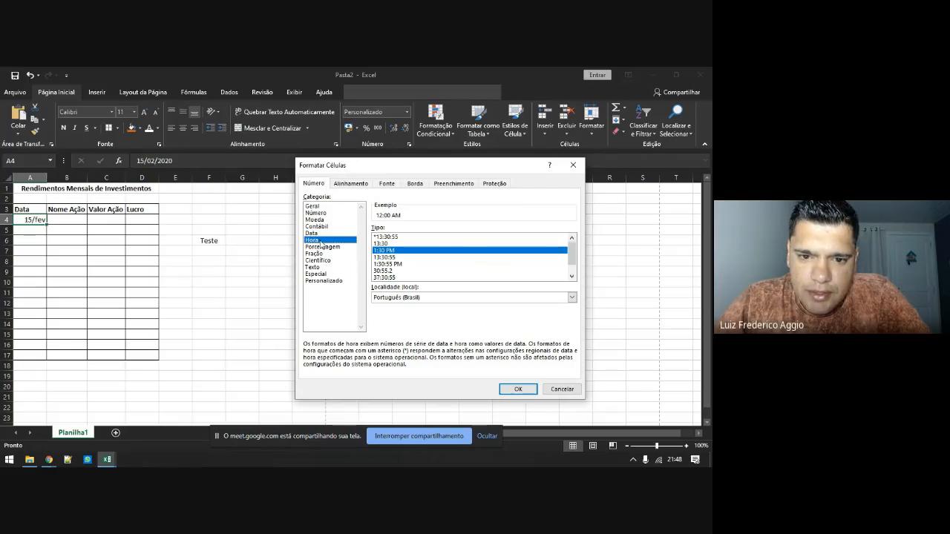
# Pick the 24-hour *13:30:55 type in the Hora list, previewing 00:00:00
pyautogui.click(379, 237)
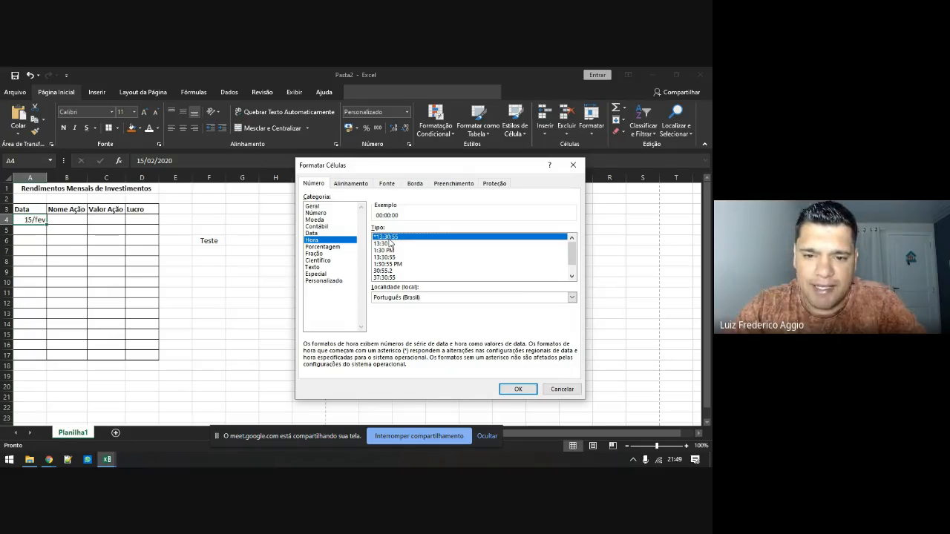
# Compare the 30:55,2, 37:30:55 and date-with-time formats, then show Porcentagem
pyautogui.click(387, 271)
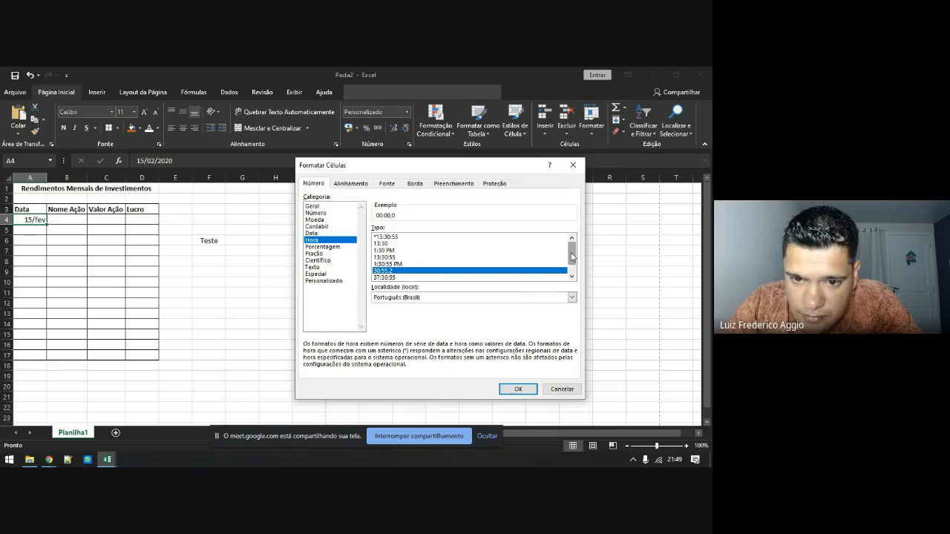
pyautogui.scroll(-1, 570, 257)
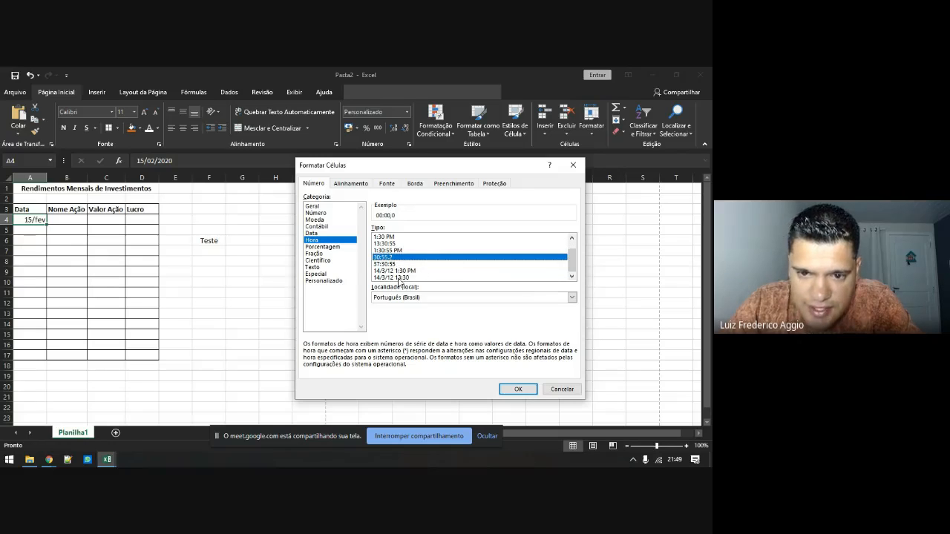
pyautogui.click(382, 264)
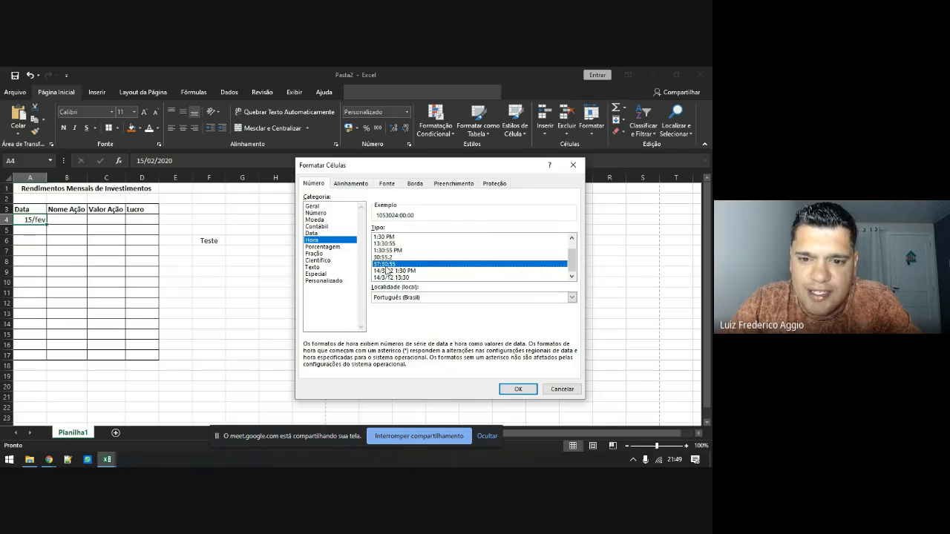
pyautogui.click(388, 259)
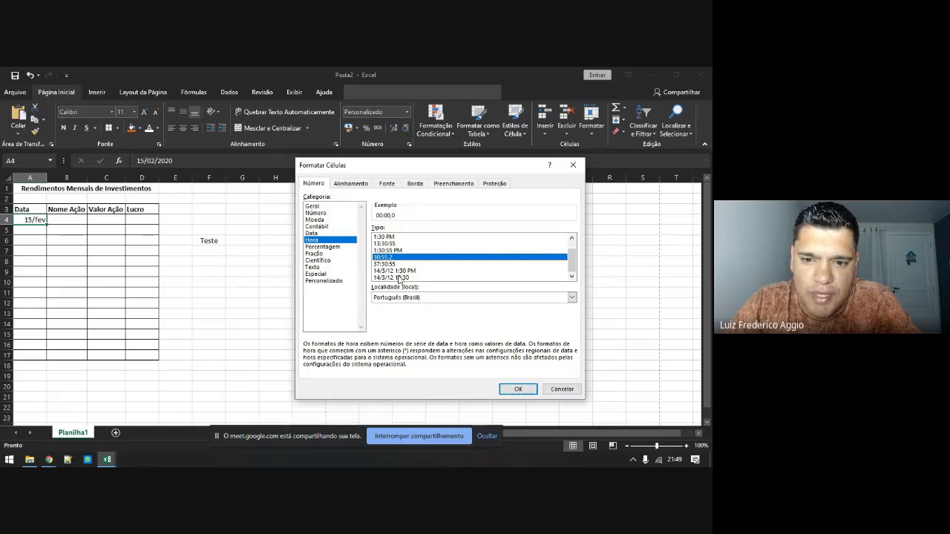
pyautogui.click(390, 271)
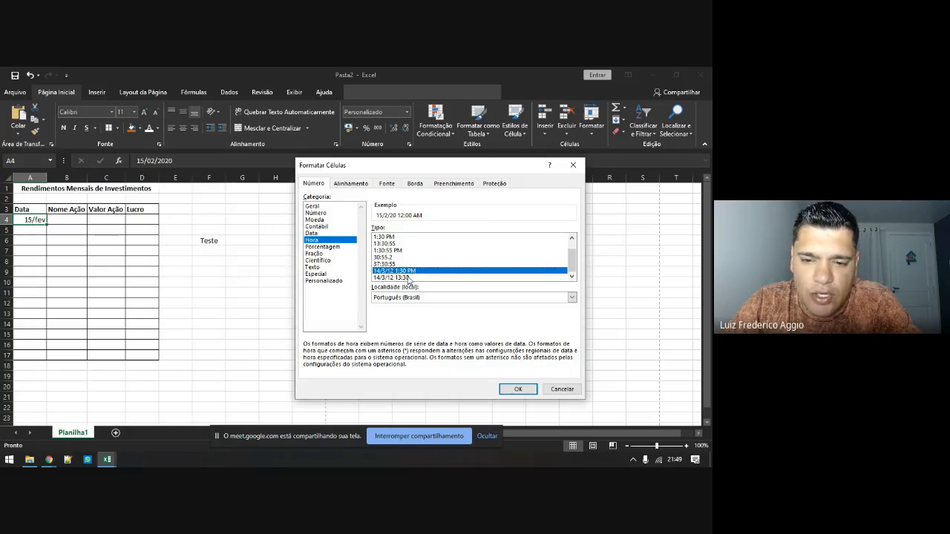
pyautogui.click(397, 277)
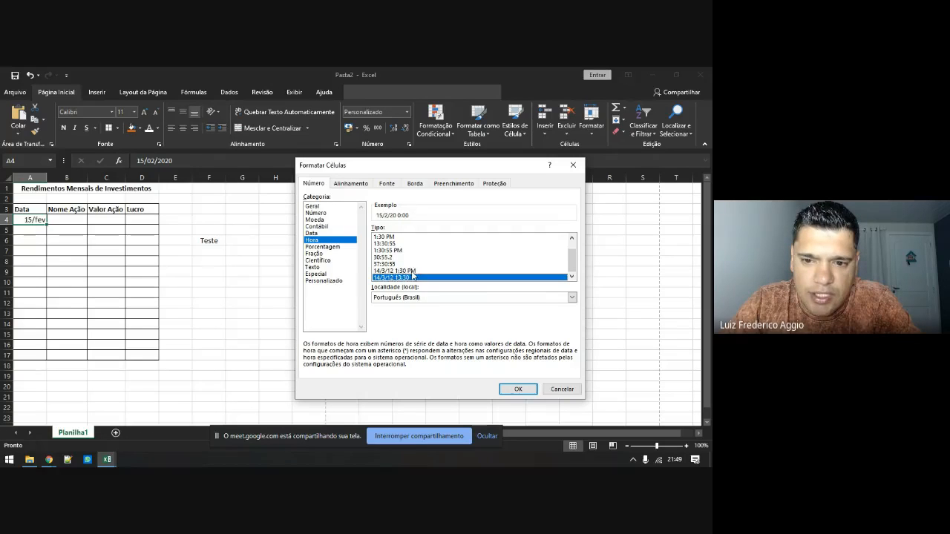
pyautogui.click(411, 273)
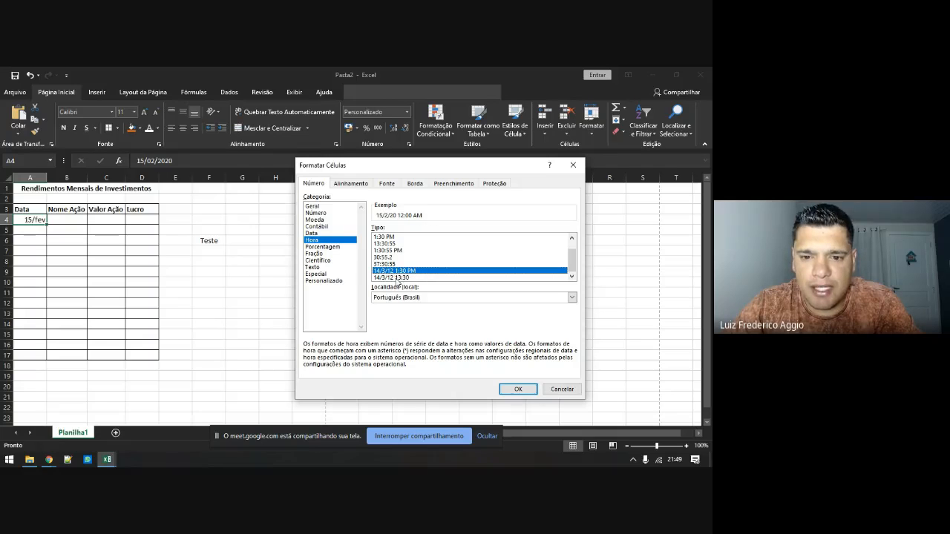
pyautogui.click(398, 277)
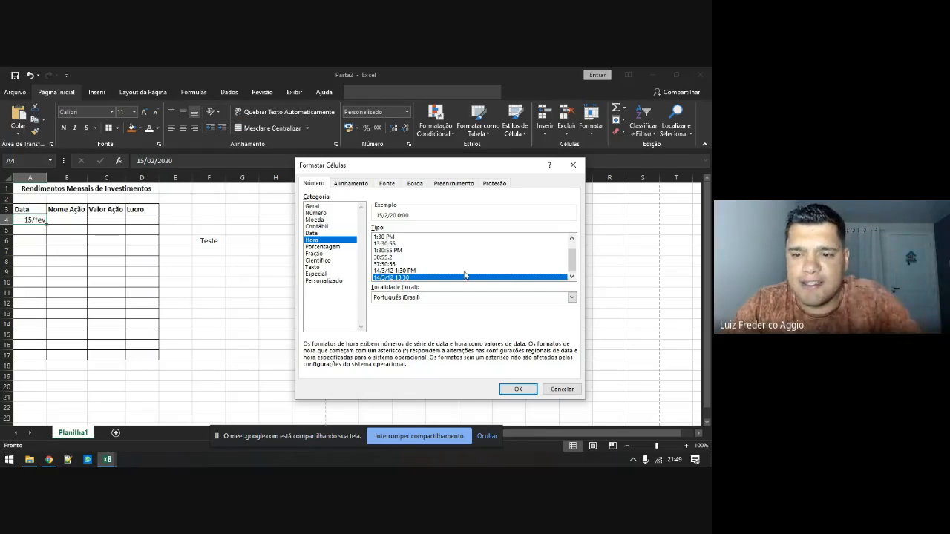
pyautogui.moveTo(572, 270); pyautogui.dragTo(572, 253)
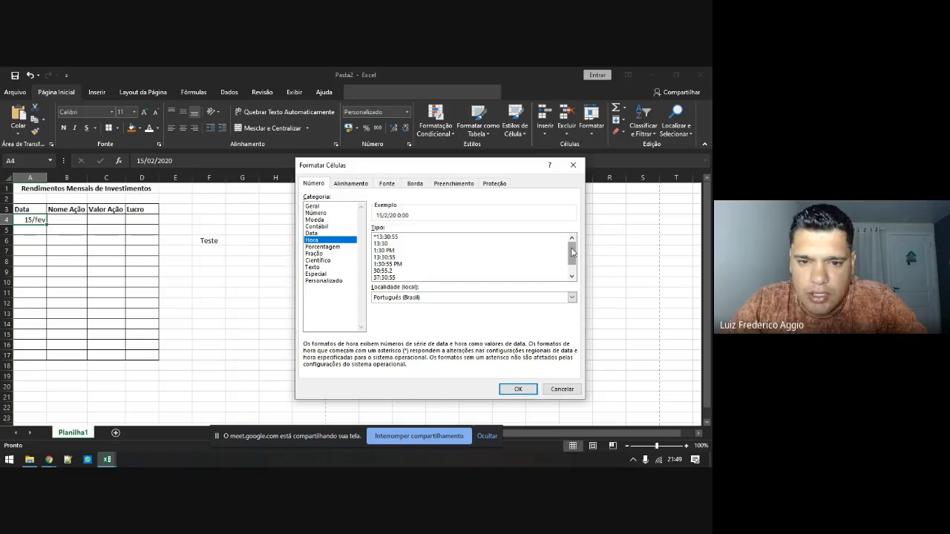
pyautogui.click(323, 246)
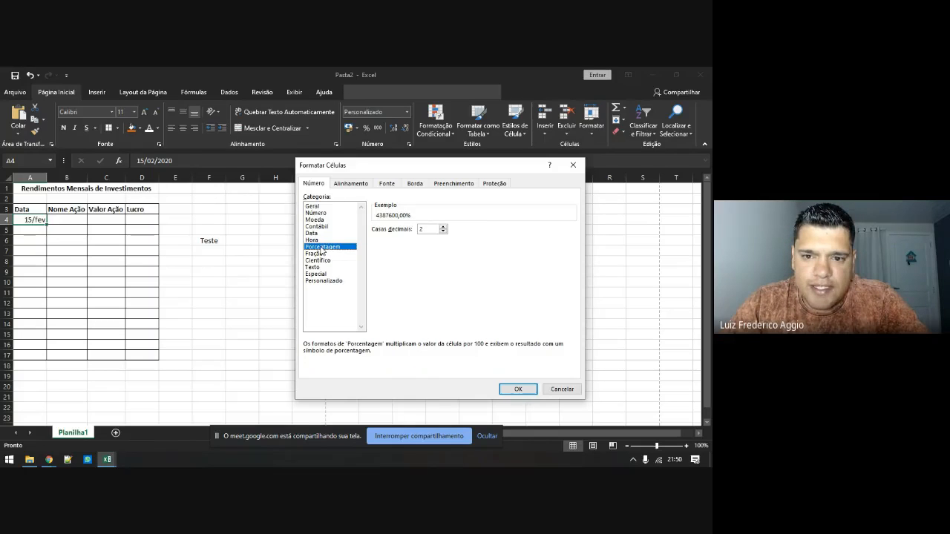
# Set percentage to 1 decimal, try quarters and halves fractions, then view Científico, Texto and Especial
pyautogui.click(443, 228)
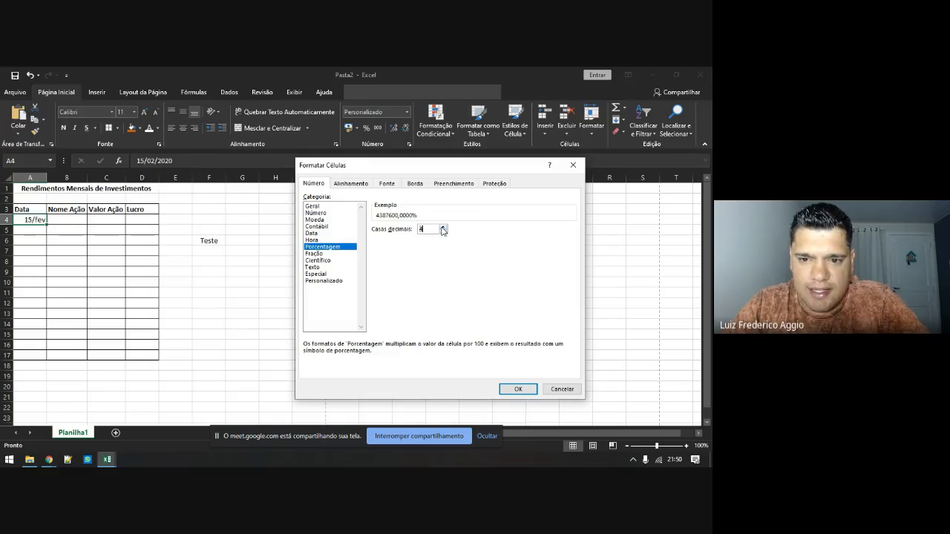
pyautogui.click(443, 232)
pyautogui.click(443, 232)
pyautogui.click(443, 232)
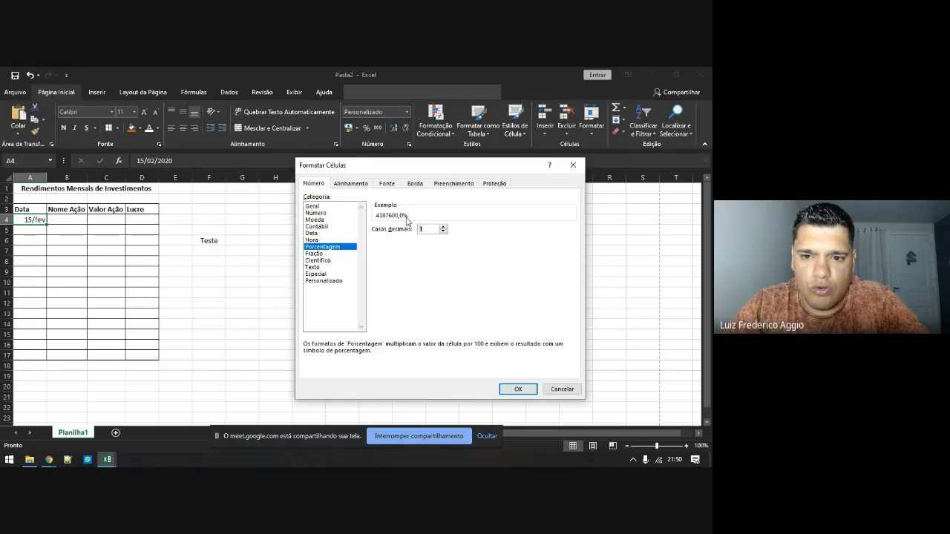
pyautogui.click(330, 253)
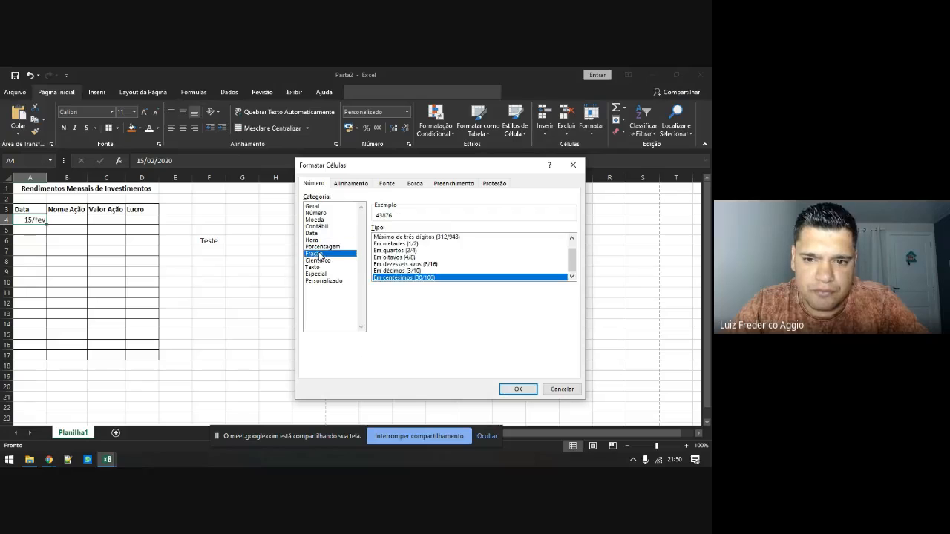
pyautogui.click(394, 251)
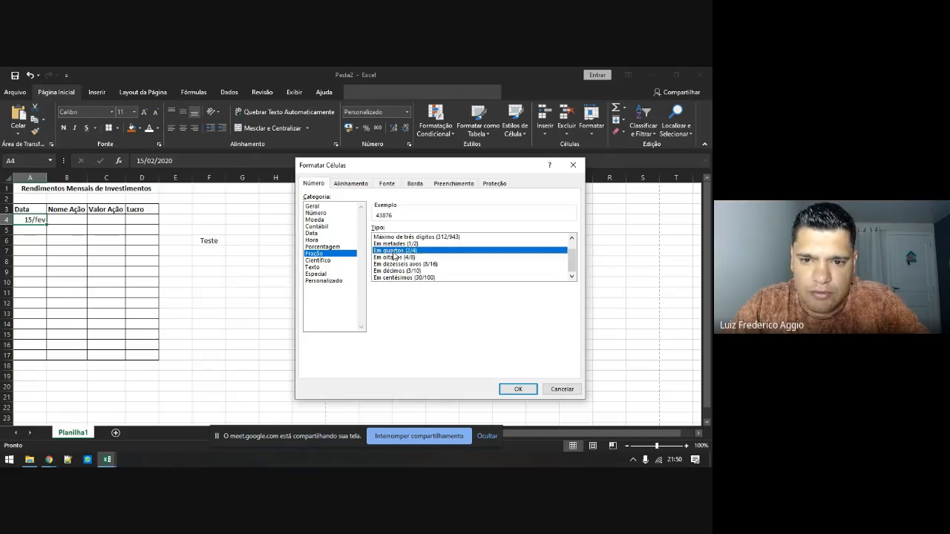
pyautogui.click(417, 244)
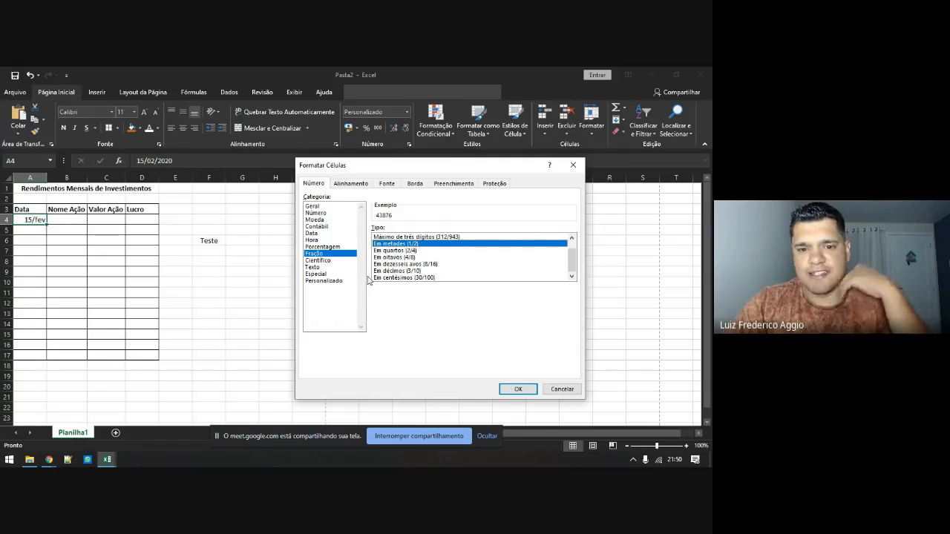
pyautogui.click(331, 260)
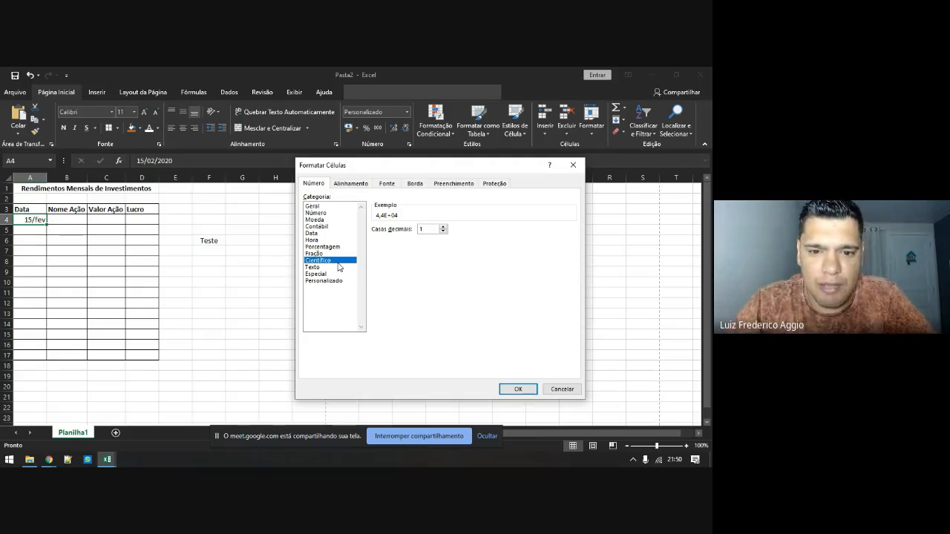
pyautogui.click(328, 267)
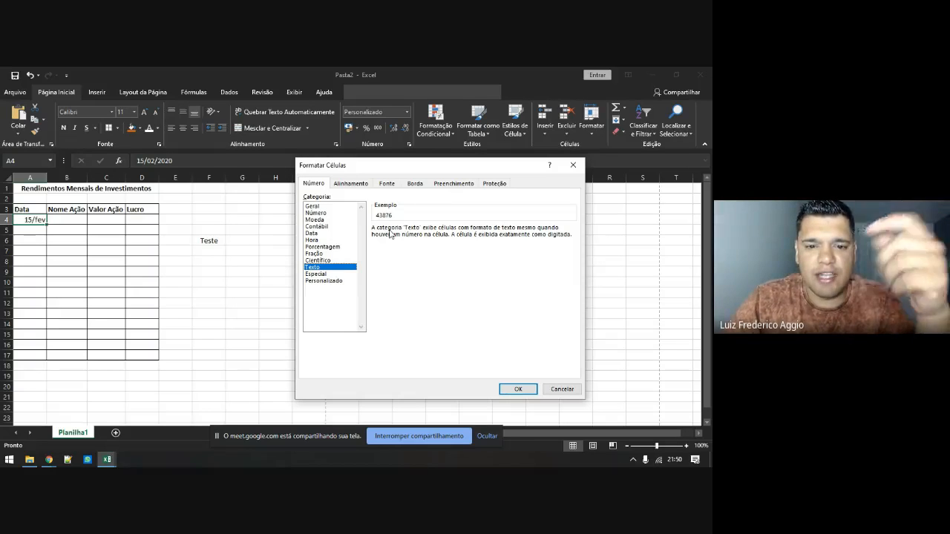
pyautogui.click(333, 274)
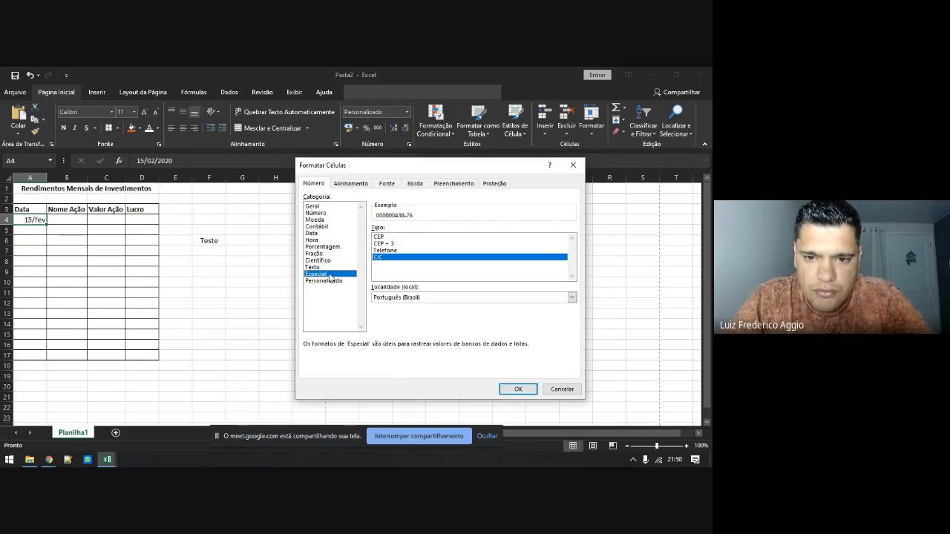
# Compare the CEP, CEP + 3 and Telefone special types, then open Personalizado
pyautogui.click(383, 237)
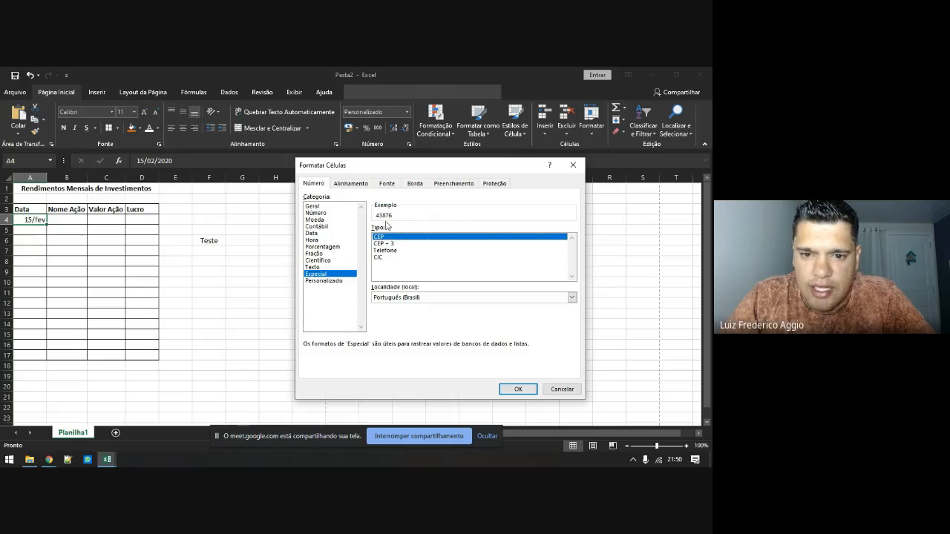
pyautogui.click(394, 244)
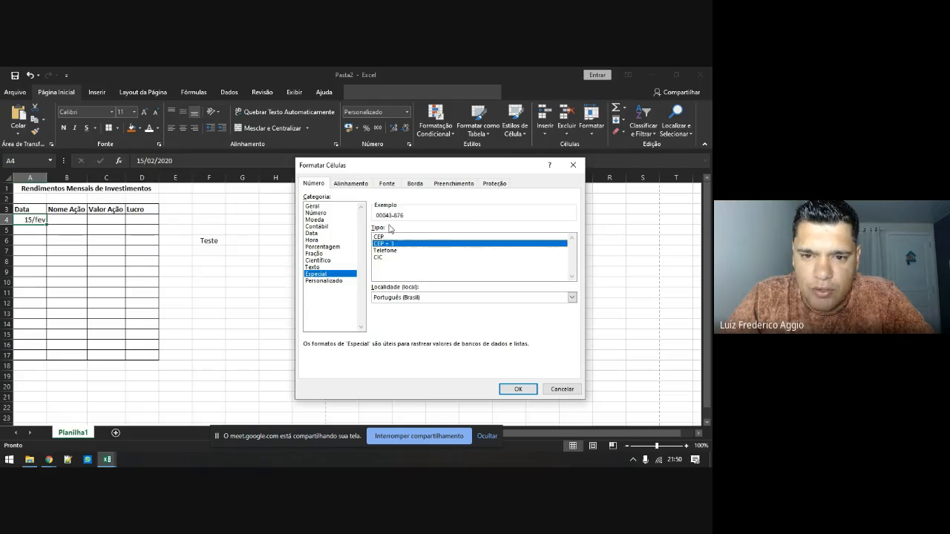
pyautogui.click(387, 237)
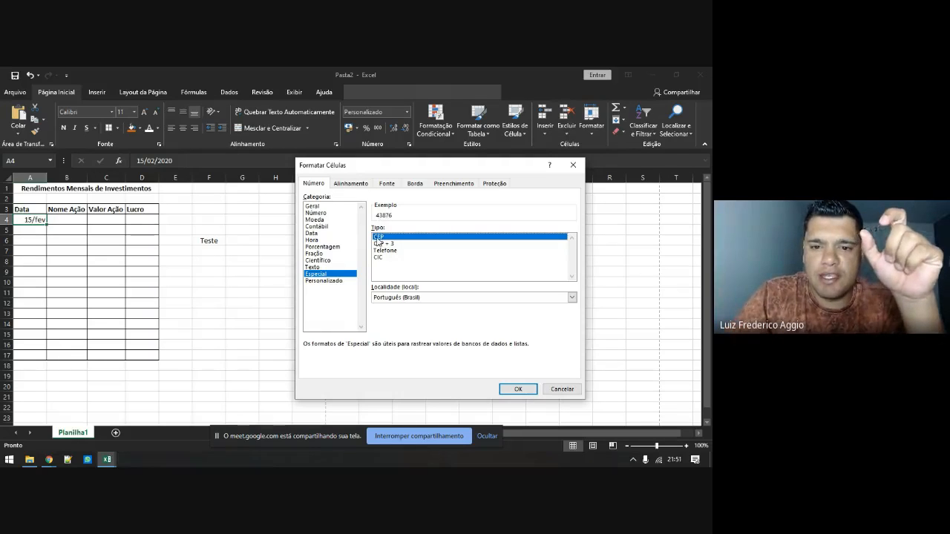
pyautogui.click(384, 244)
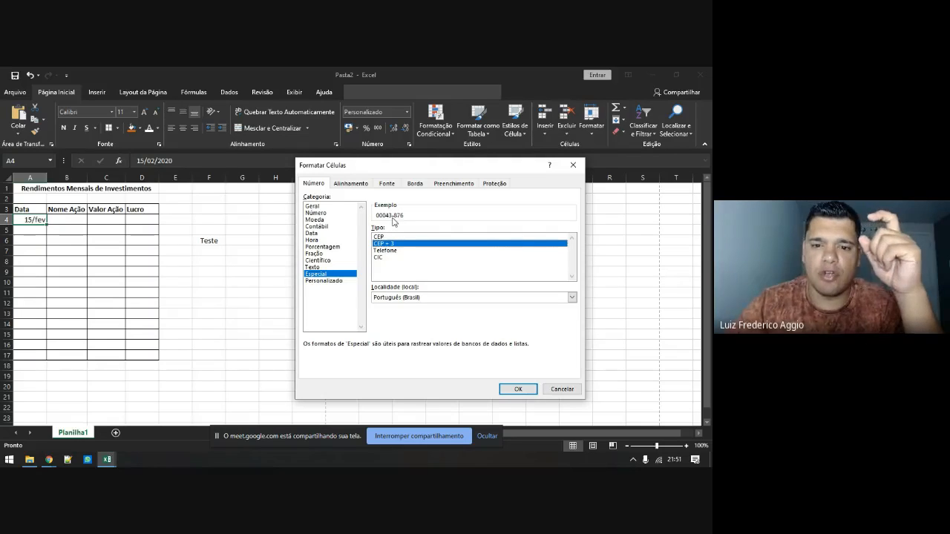
pyautogui.click(390, 251)
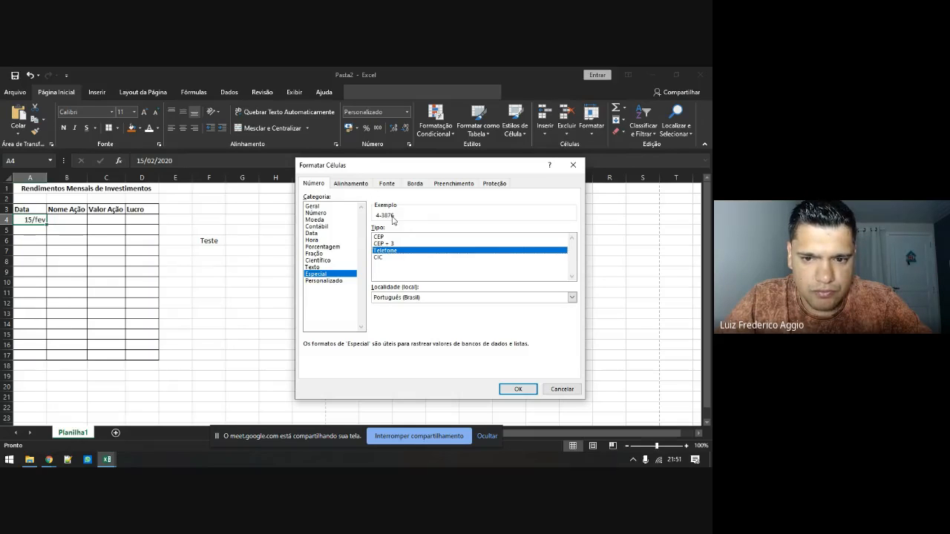
pyautogui.click(336, 282)
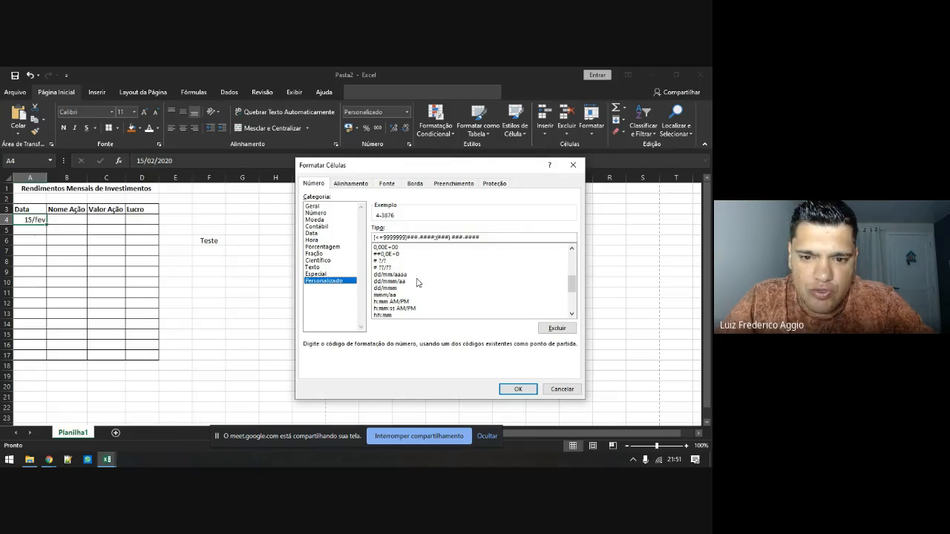
# Replace the custom code with dd/mm/aaa, then cancel so A4 still shows 15/fev
pyautogui.moveTo(484, 237); pyautogui.dragTo(373, 237)
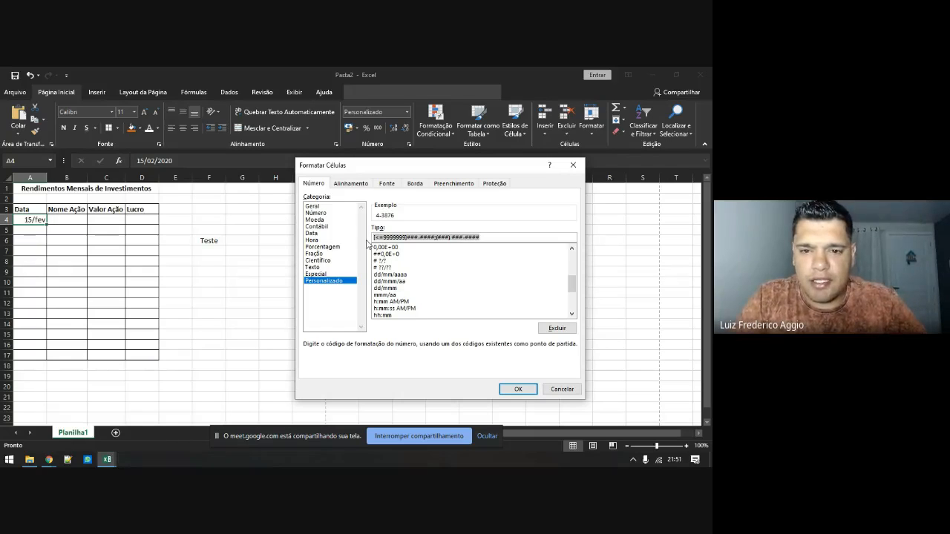
pyautogui.write('dd/mm/a')
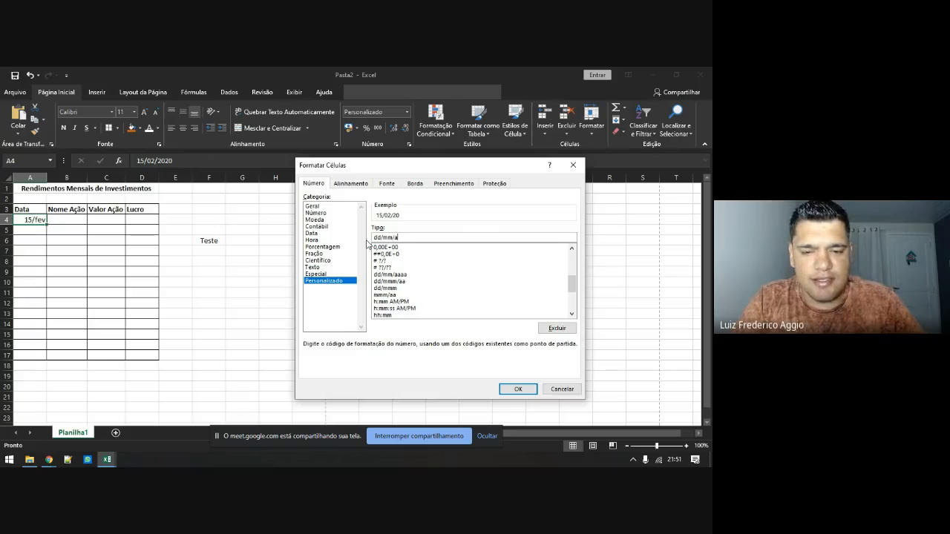
pyautogui.write('aaa')
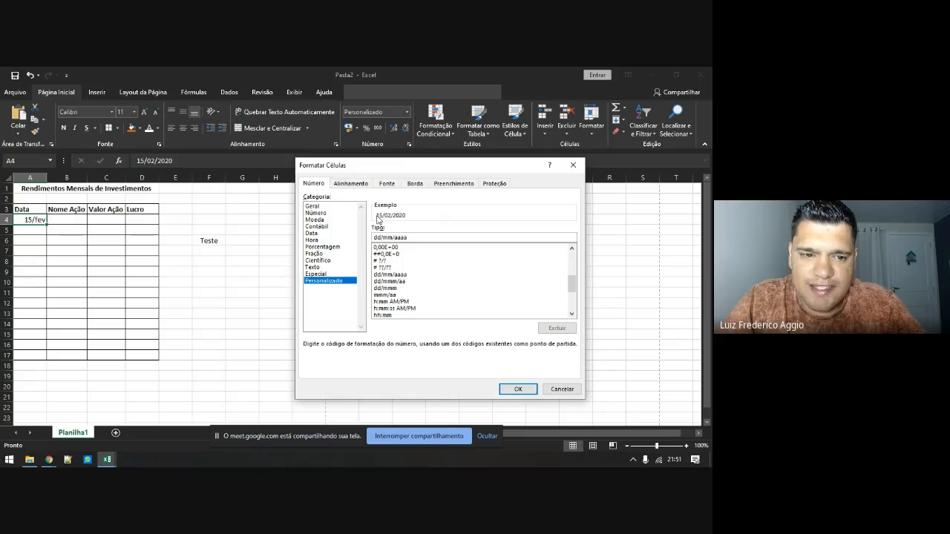
pyautogui.click(560, 389)
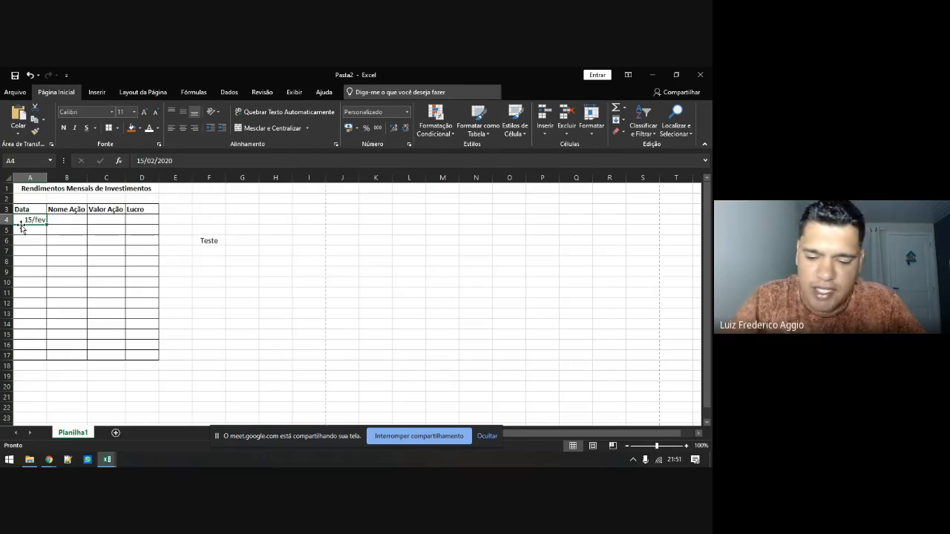
# Enter 09/05/20 in A4 and open its Formatar Células dialog
pyautogui.write('09/')
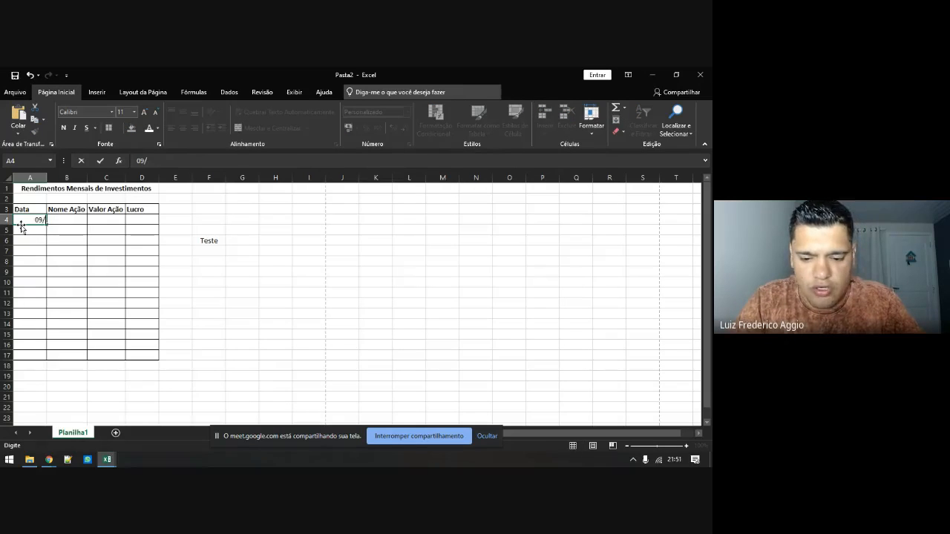
pyautogui.write('05/2020')
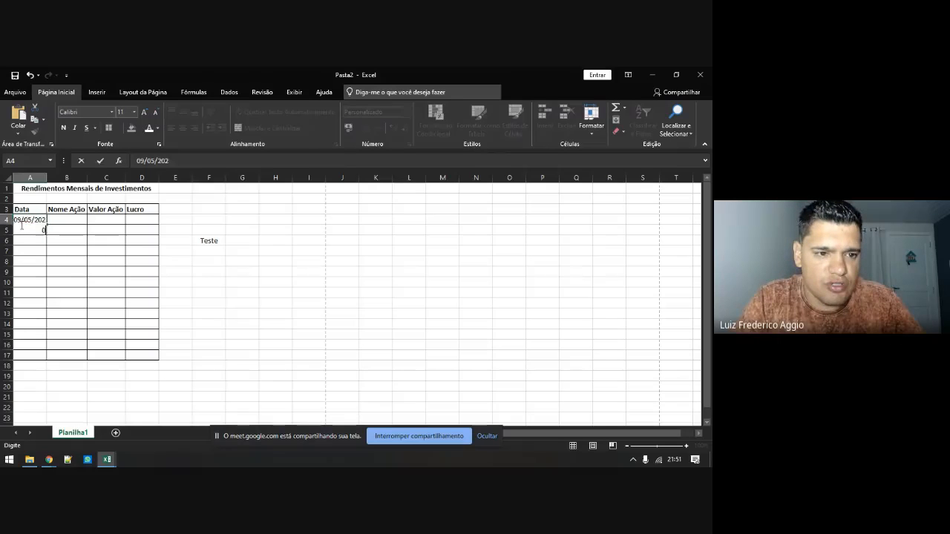
pyautogui.press('Return')
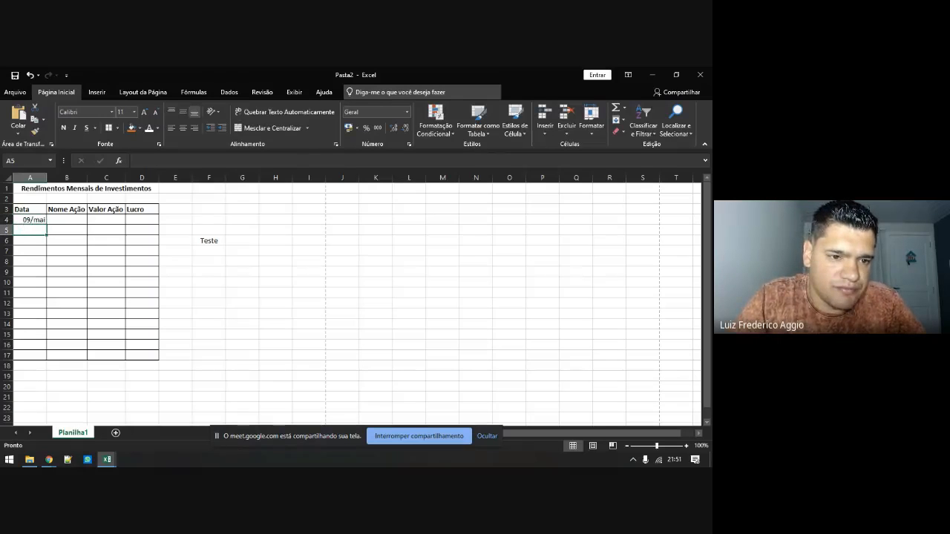
pyautogui.click(23, 220)
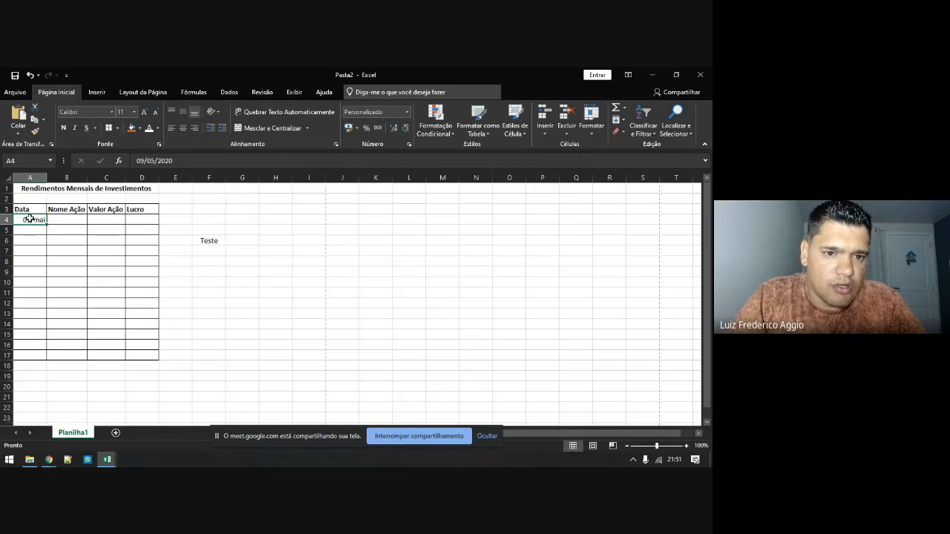
pyautogui.rightClick(32, 220)
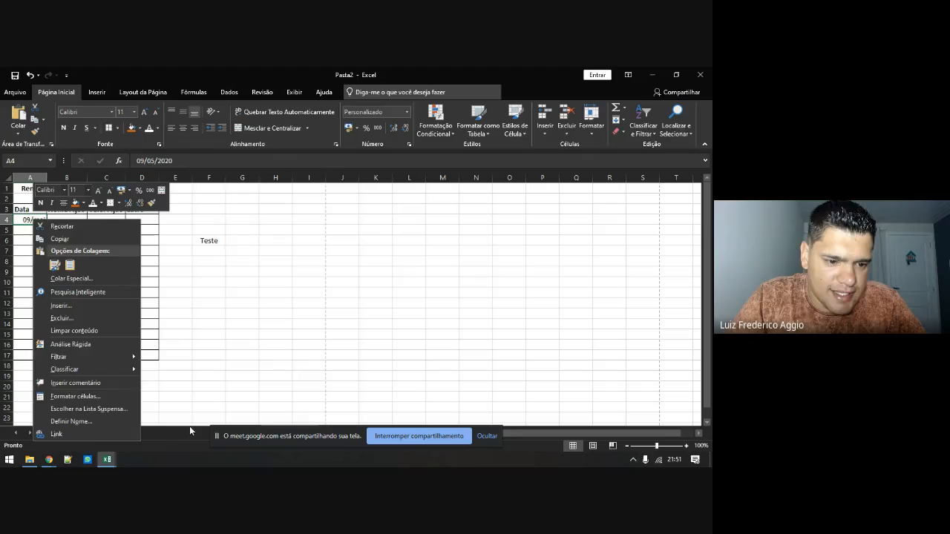
pyautogui.click(86, 396)
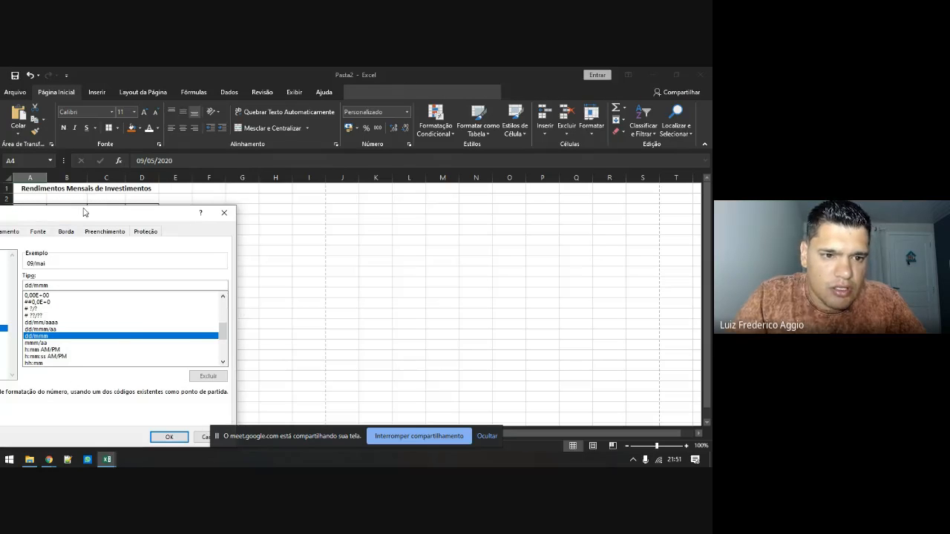
pyautogui.moveTo(85, 212); pyautogui.dragTo(382, 171)
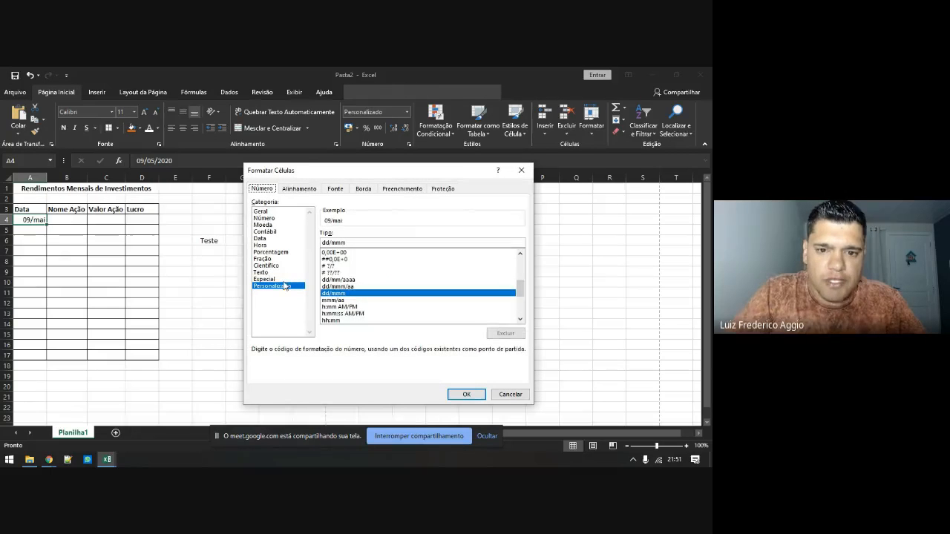
# Edit the custom Tipo code down to dd/mmm, previewing 09/mai
pyautogui.click(326, 242)
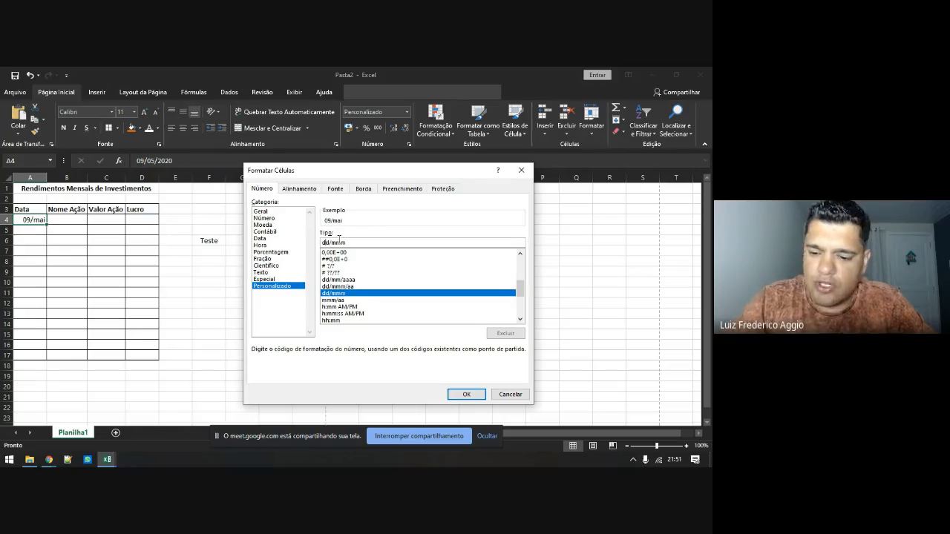
pyautogui.press('BackSpace')
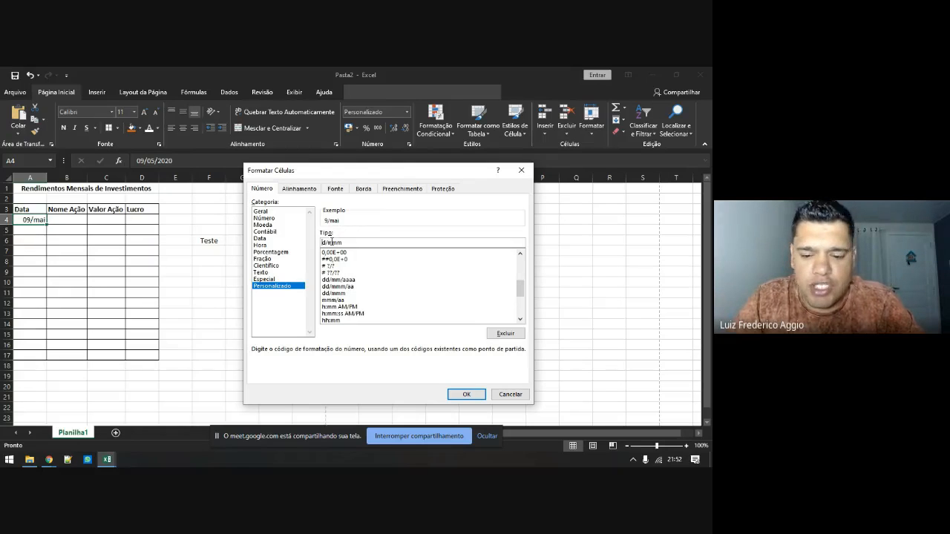
pyautogui.write('d')
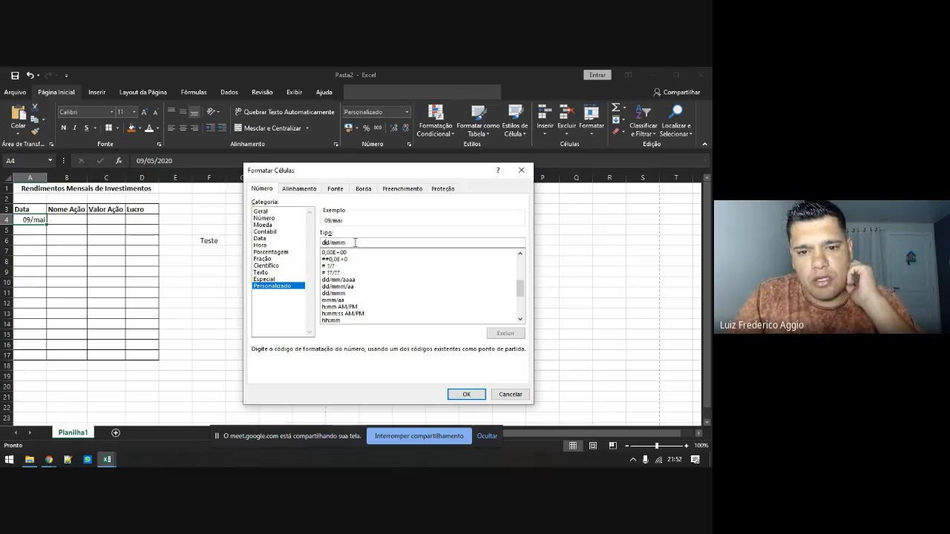
pyautogui.press('BackSpace')
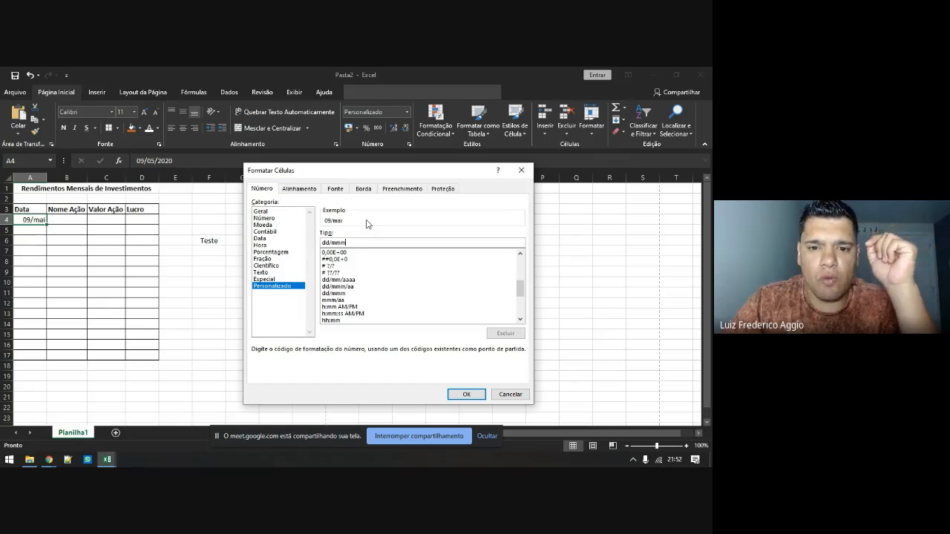
# Add the month, year and weekday parts so the code reads dd/mm/aaaa - ddd
pyautogui.write('m/')
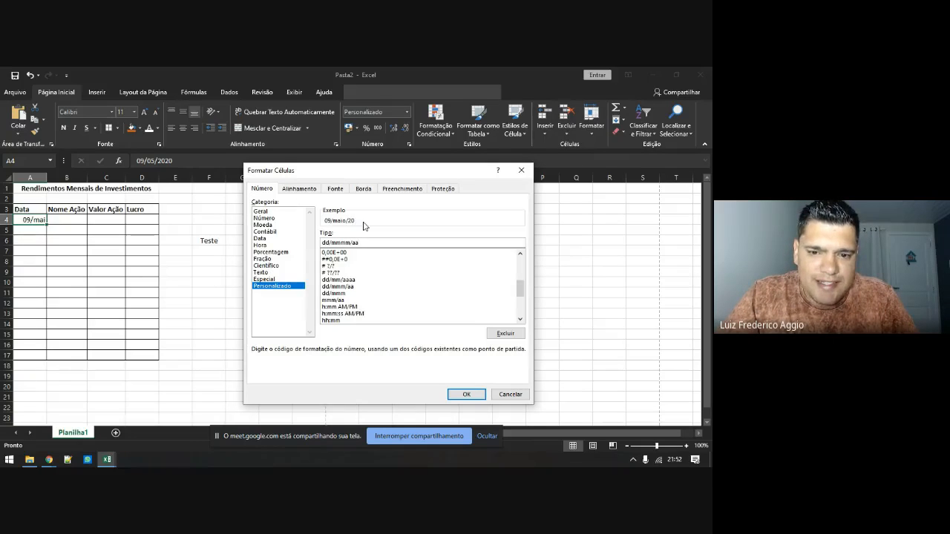
pyautogui.write('a')
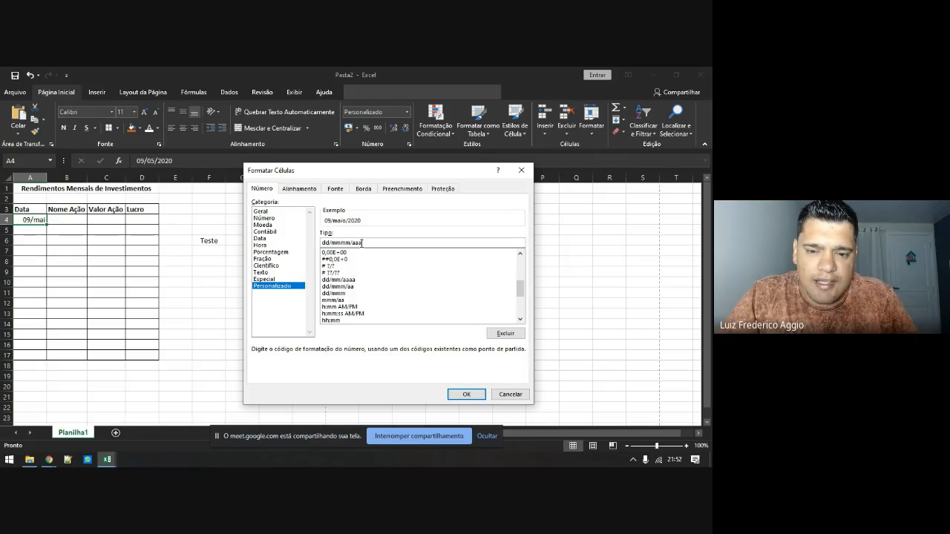
pyautogui.write('aaaa')
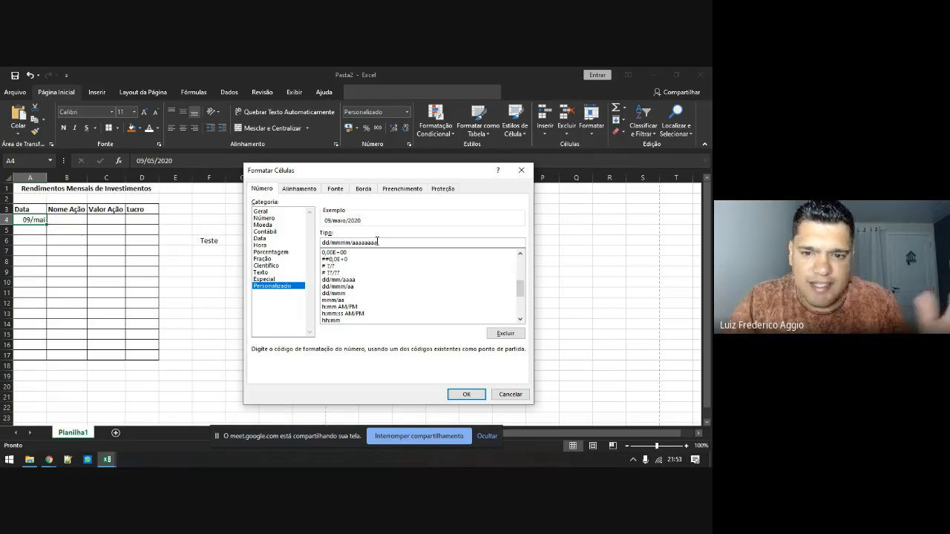
pyautogui.press('BackSpace')
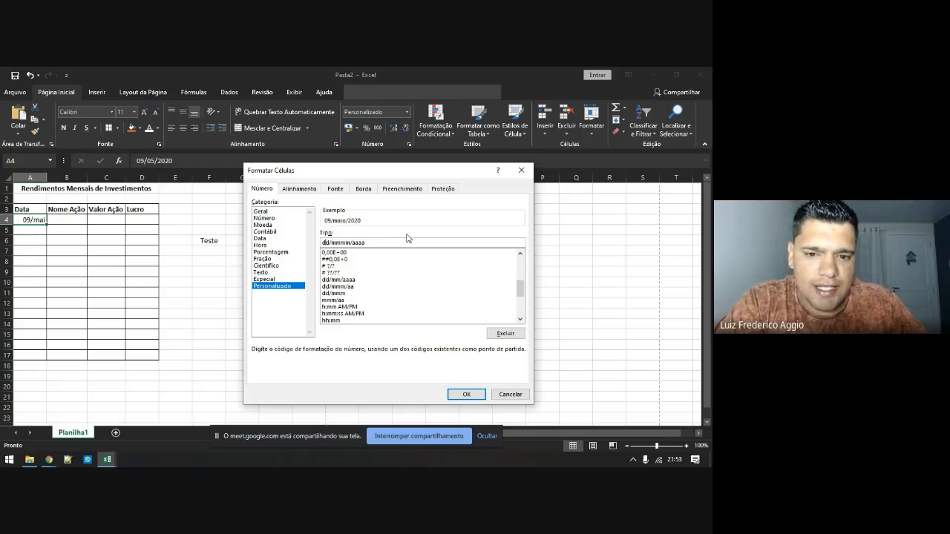
pyautogui.write('d')
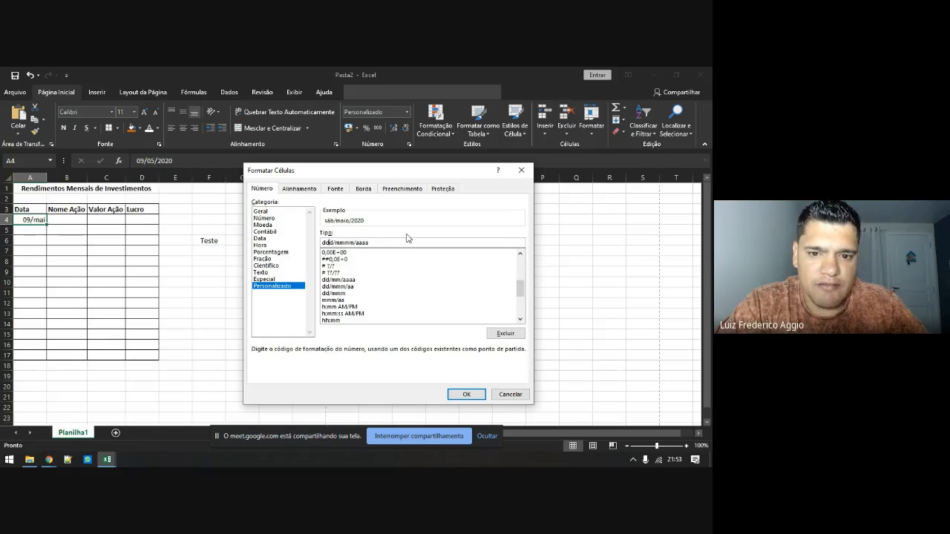
pyautogui.write('d')
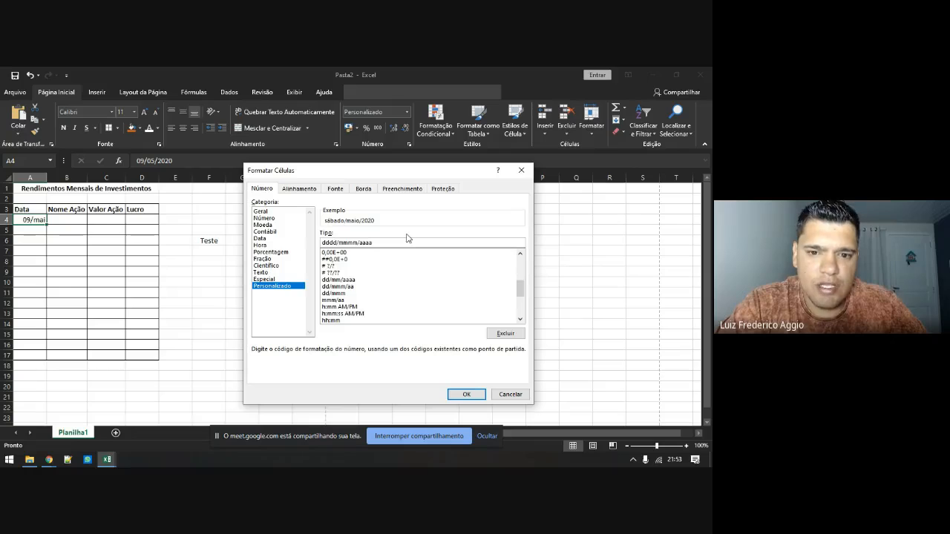
pyautogui.press('BackSpace')
pyautogui.press('BackSpace')
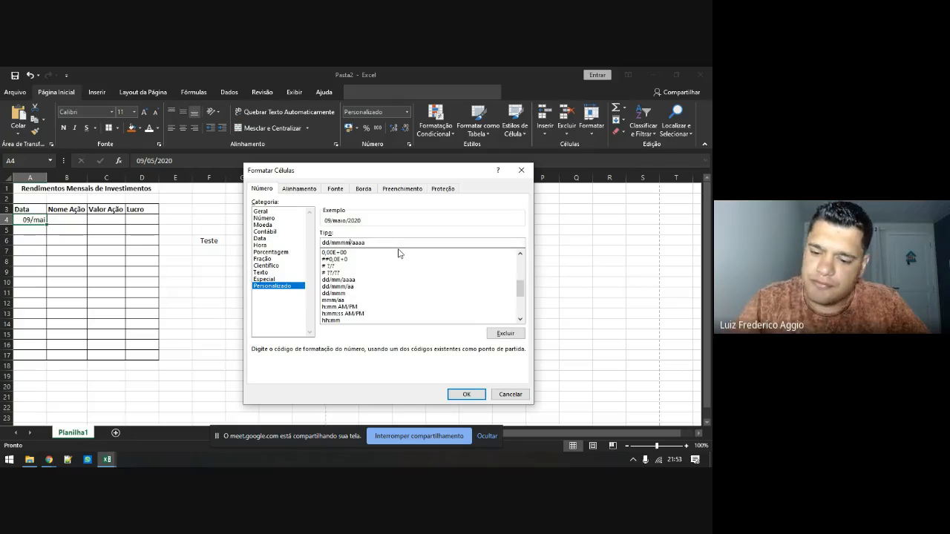
pyautogui.press('BackSpace')
pyautogui.press('BackSpace')
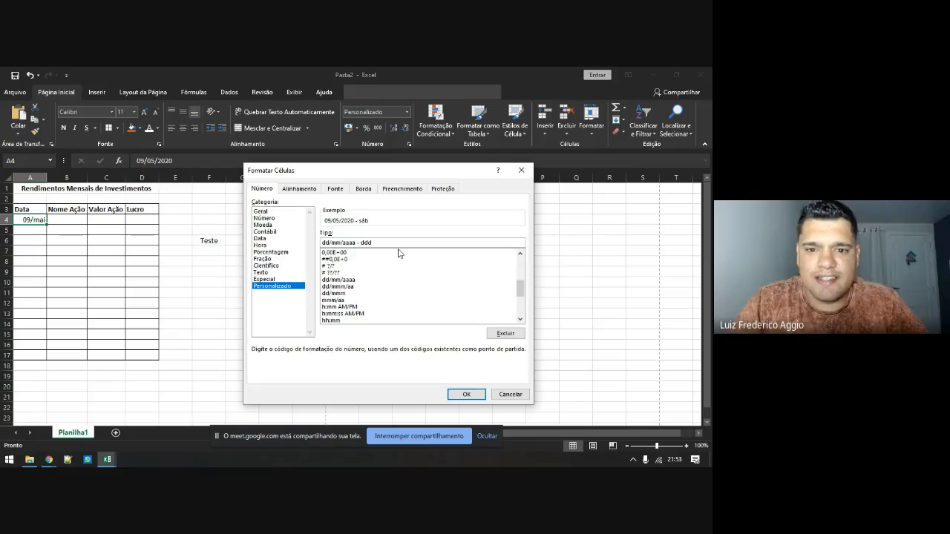
# Apply the custom date format to A4 and fill dates down to A11, autofitting column A
pyautogui.click(458, 396)
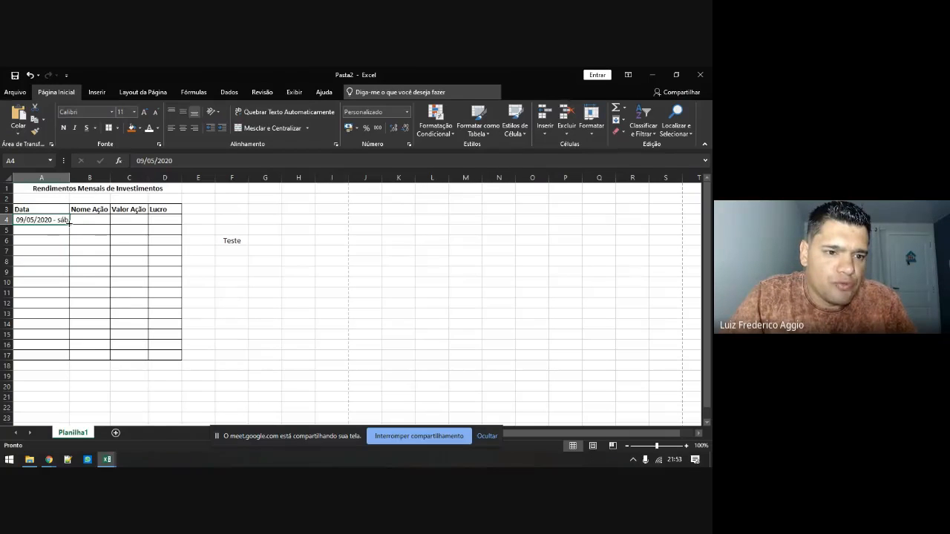
pyautogui.moveTo(69, 222); pyautogui.dragTo(68, 300)
pyautogui.doubleClick(69, 177)
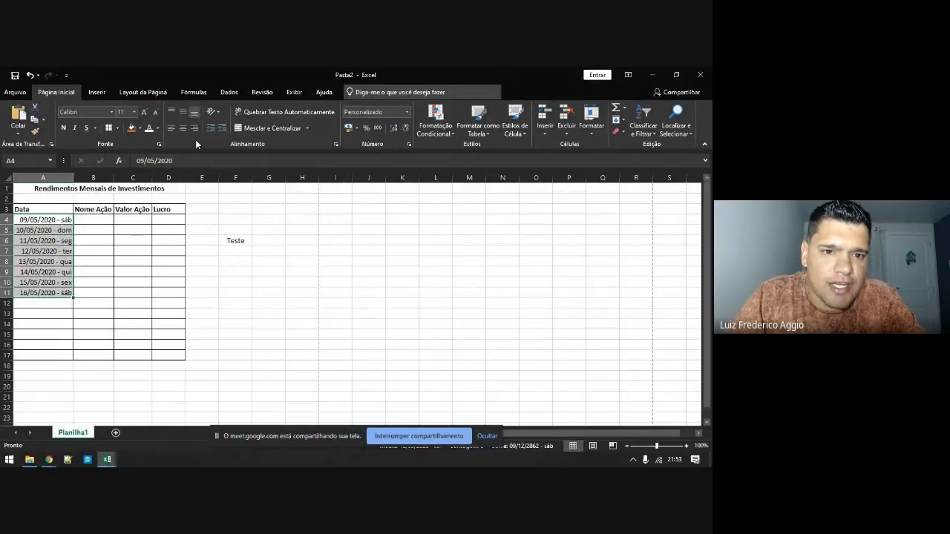
# Left-align the dates in A4:A11 and widen column A slightly
pyautogui.click(171, 127)
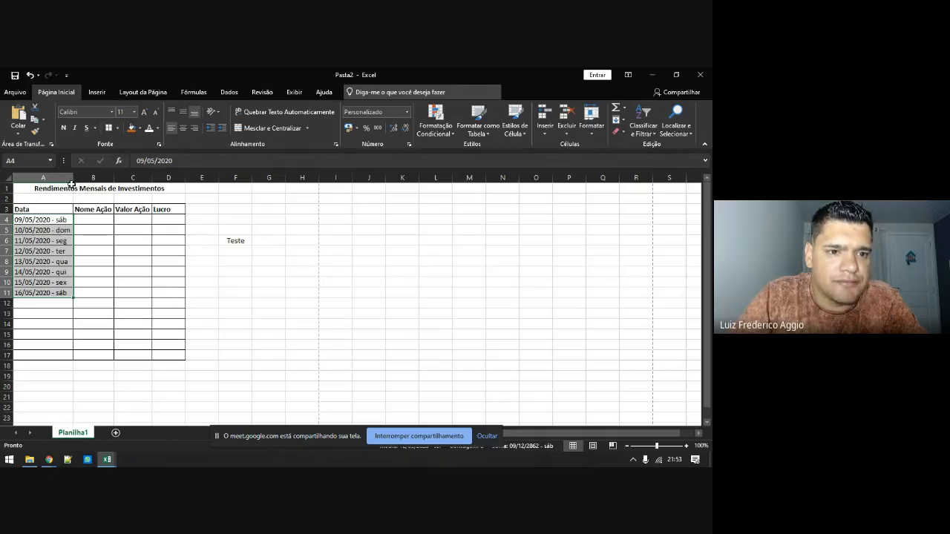
pyautogui.moveTo(71, 182); pyautogui.dragTo(77, 183)
pyautogui.click(55, 229)
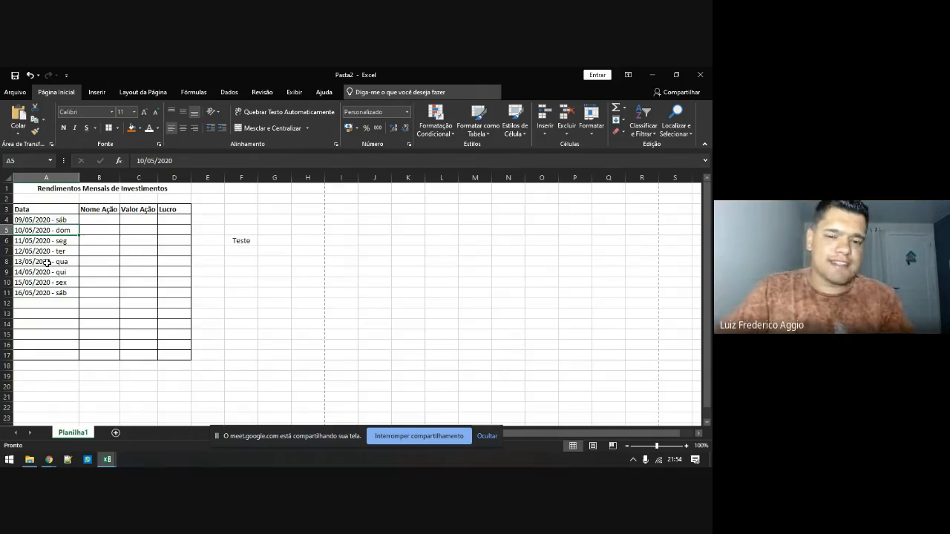
pyautogui.click(675, 461)
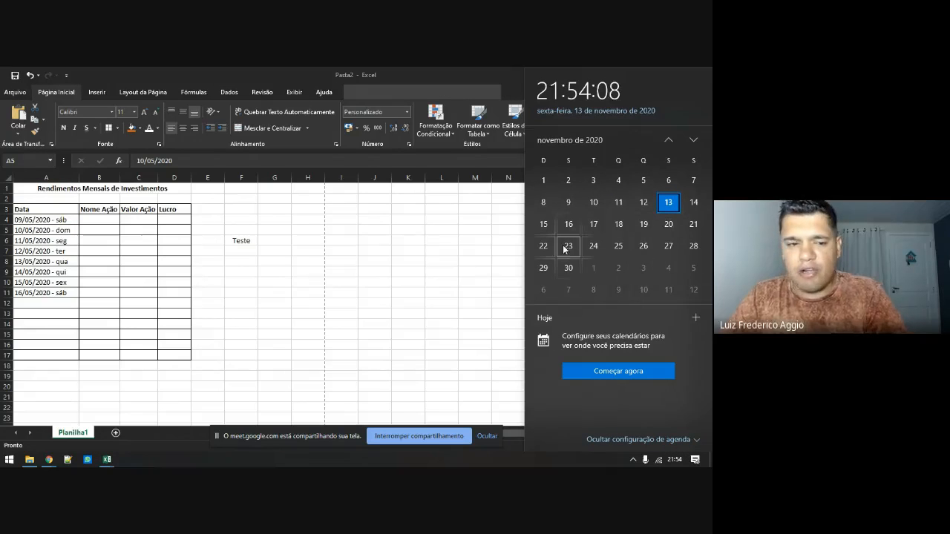
pyautogui.click(23, 248)
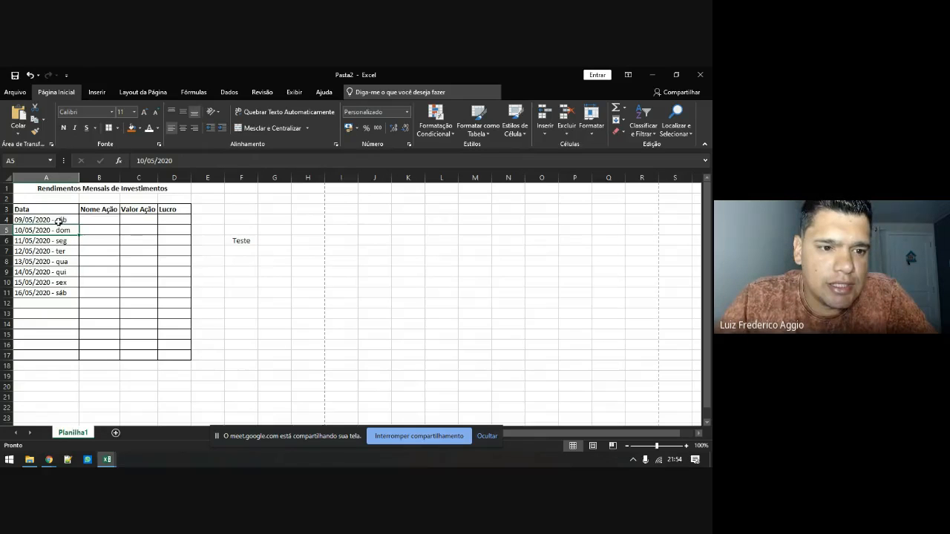
# Prefix A4's custom date code with [azul] so 09/05/2020 - sáb shows in blue
pyautogui.rightClick(59, 221)
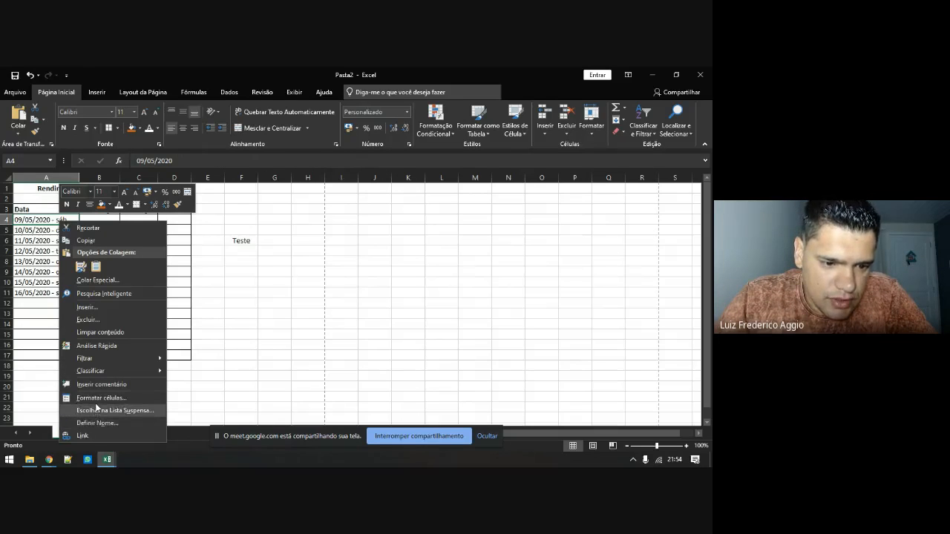
pyautogui.click(97, 398)
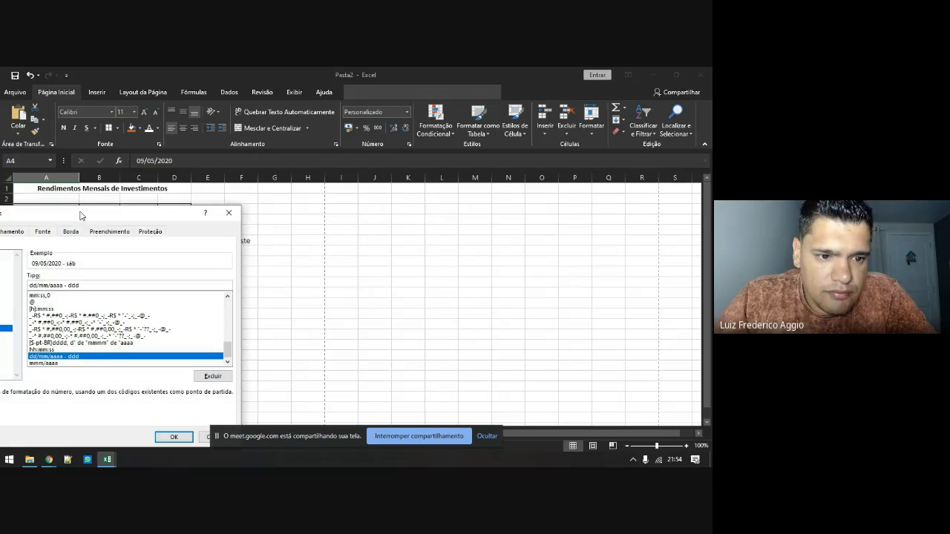
pyautogui.moveTo(81, 215); pyautogui.dragTo(345, 181)
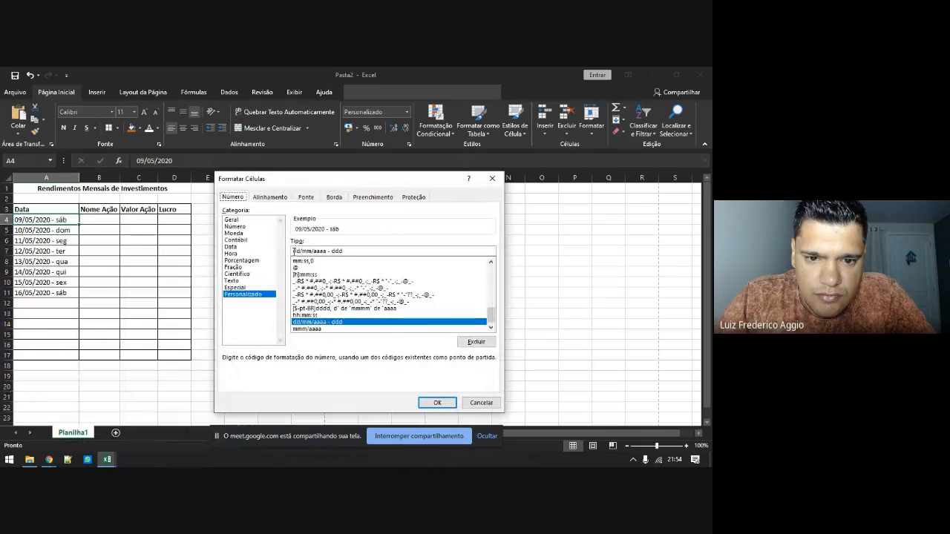
pyautogui.click(294, 251)
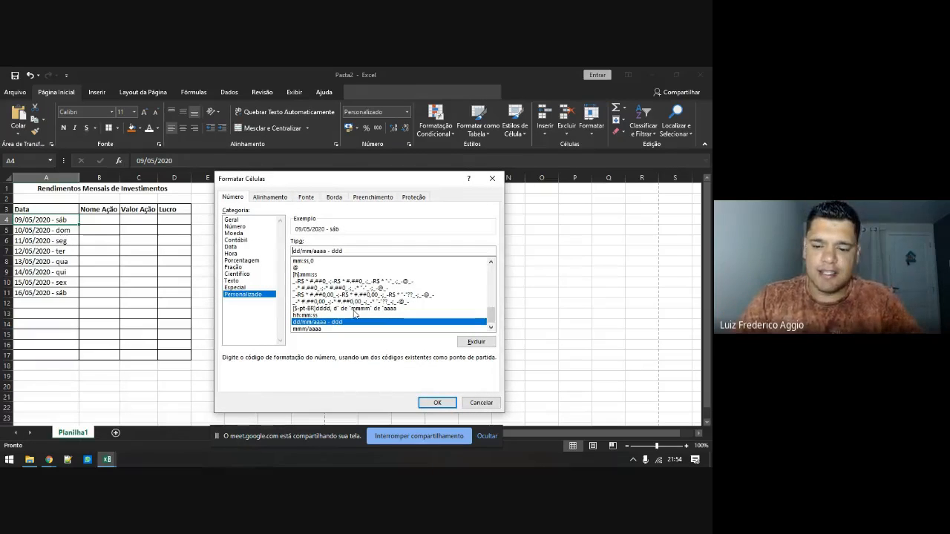
pyautogui.write('[azul]')
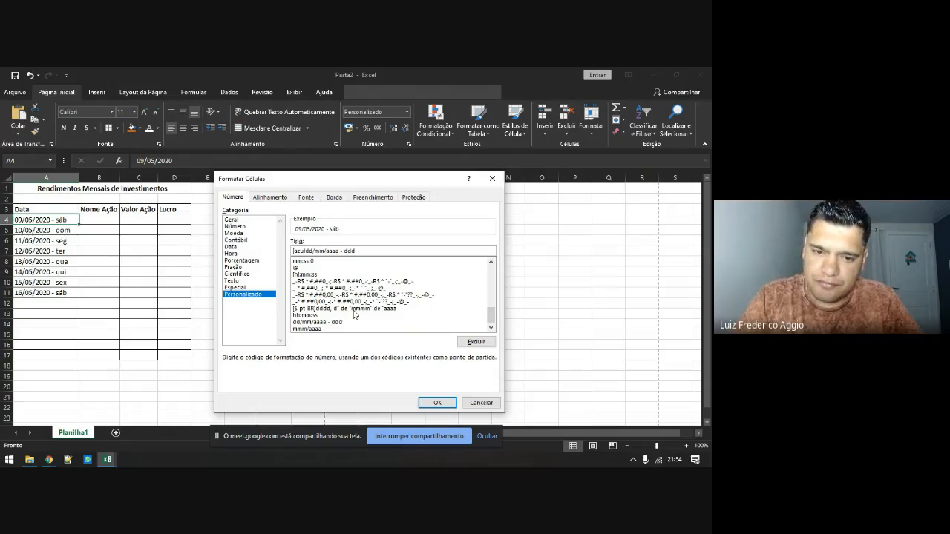
pyautogui.click(430, 402)
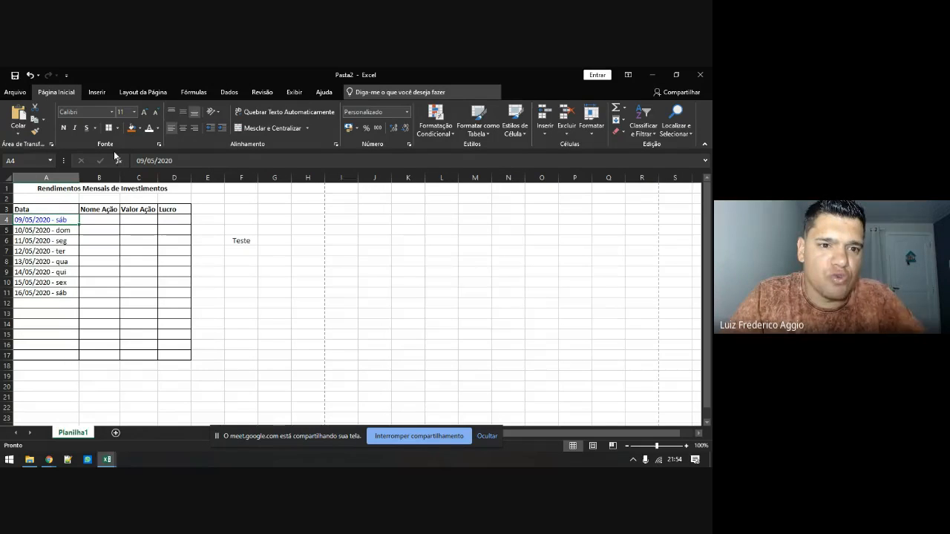
pyautogui.click(157, 128)
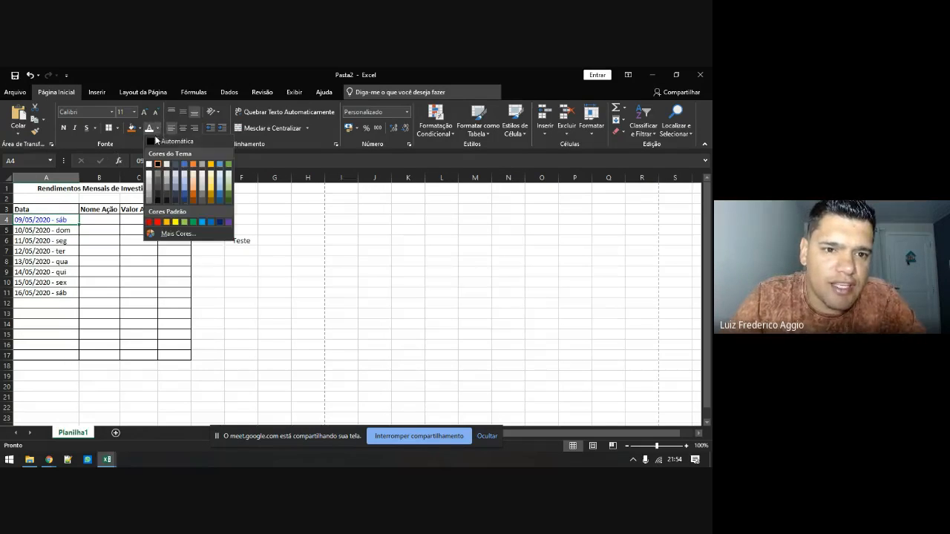
# Replace the [azul] colour code with [vermelho] in A4's custom date format so the date turns red
pyautogui.click(52, 219)
pyautogui.rightClick(52, 219)
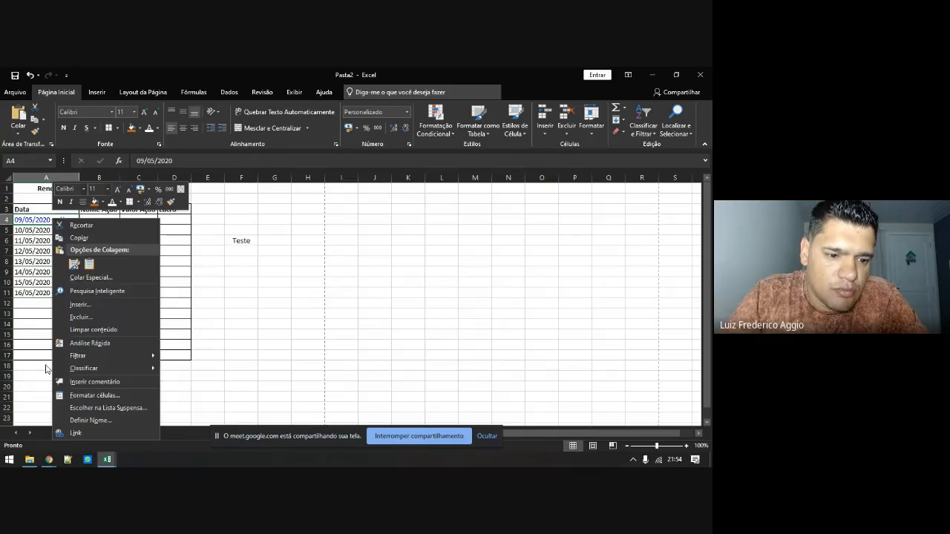
pyautogui.click(71, 395)
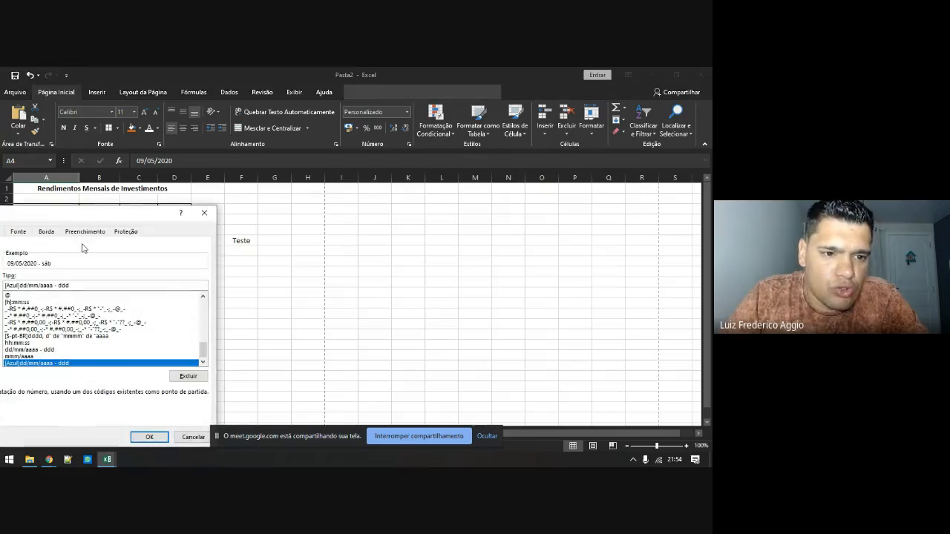
pyautogui.moveTo(97, 217); pyautogui.dragTo(304, 195)
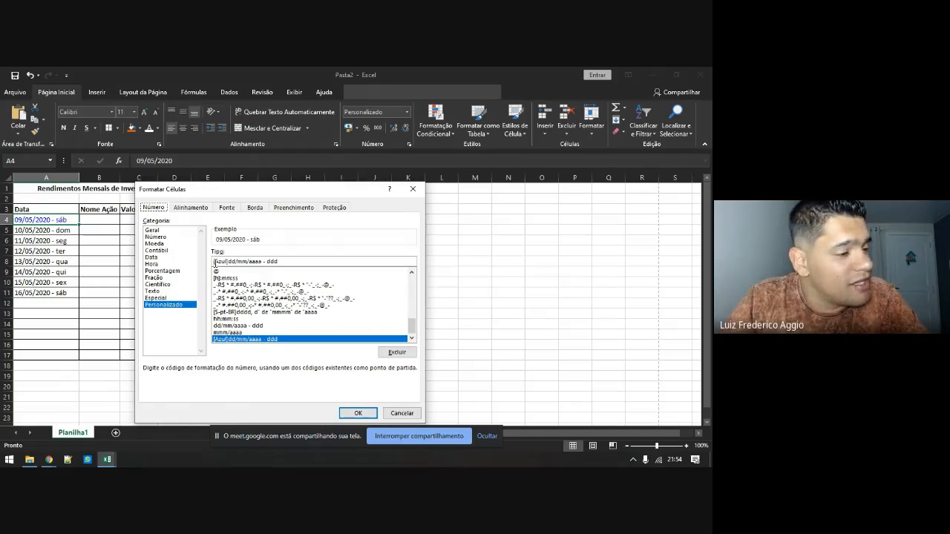
pyautogui.click(228, 260)
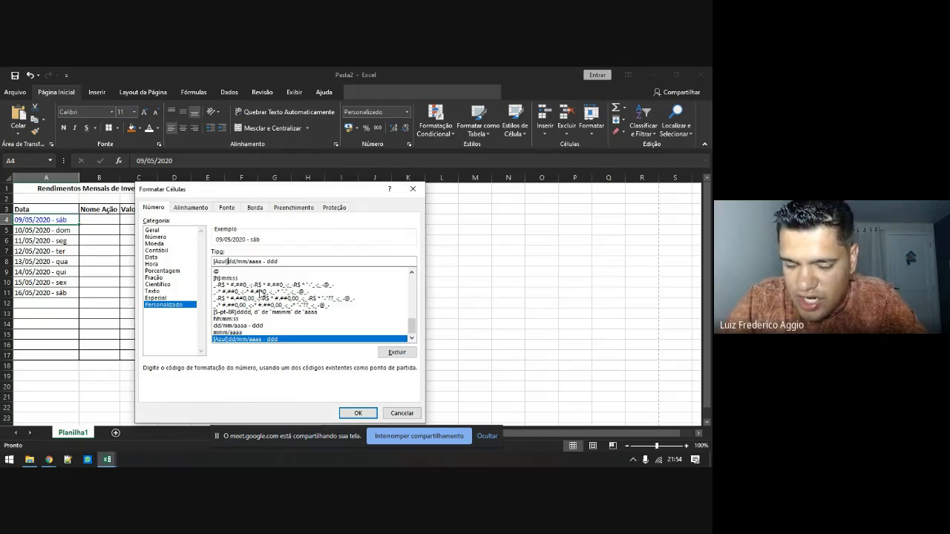
pyautogui.click(323, 262)
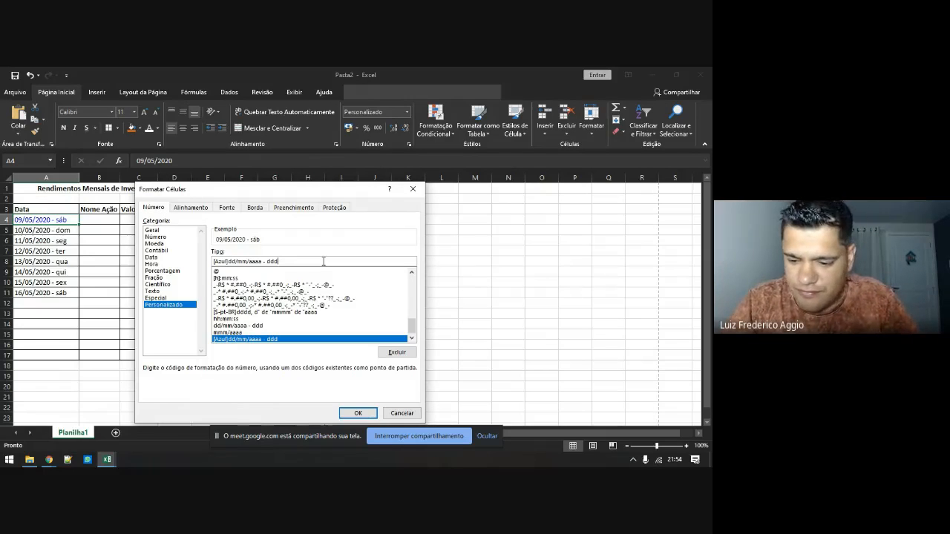
pyautogui.write('(')
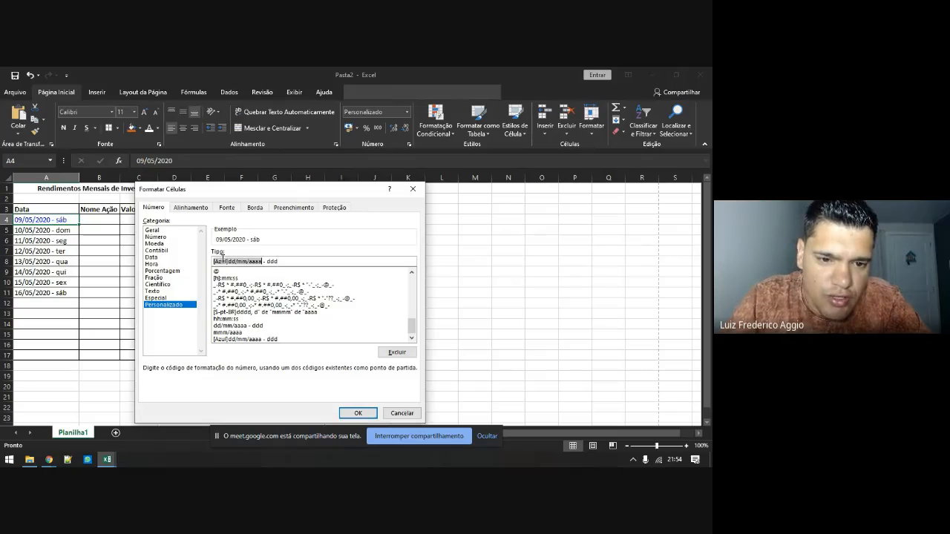
pyautogui.click(232, 261)
pyautogui.press('BackSpace')
pyautogui.press('BackSpace')
pyautogui.press('BackSpace')
pyautogui.press('BackSpace')
pyautogui.press('BackSpace')
pyautogui.press('BackSpace')
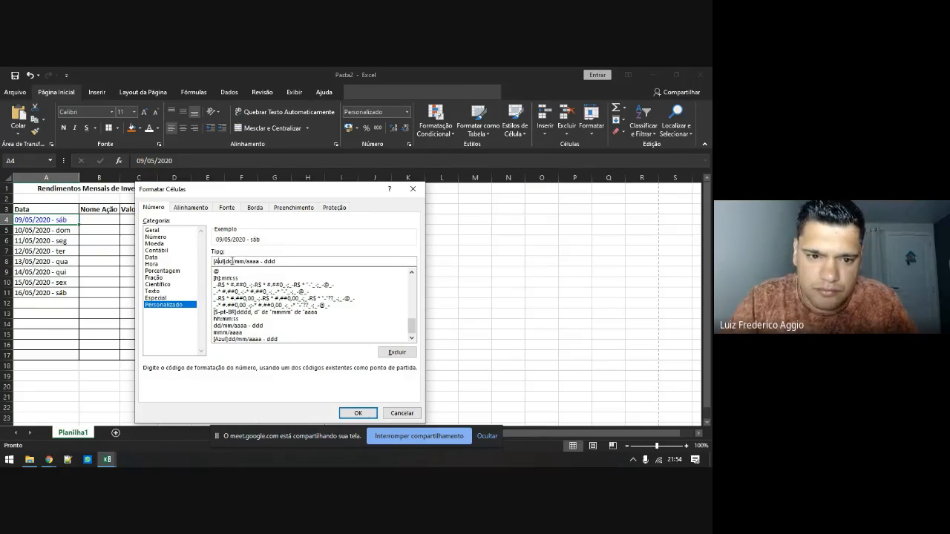
pyautogui.write('[vermelho]')
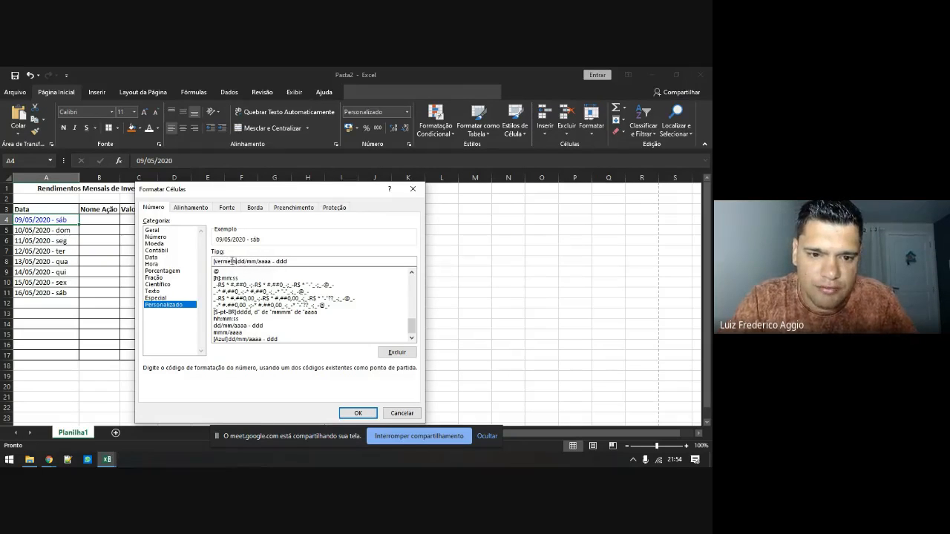
pyautogui.click(358, 412)
pyautogui.rightClick(47, 222)
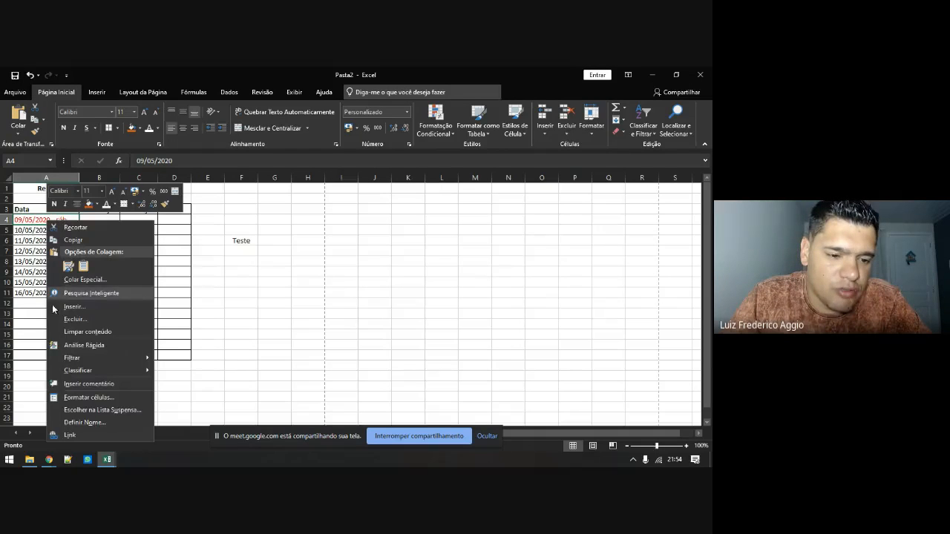
# Format A4 as a Número value with negative numbers shown in red
pyautogui.click(77, 395)
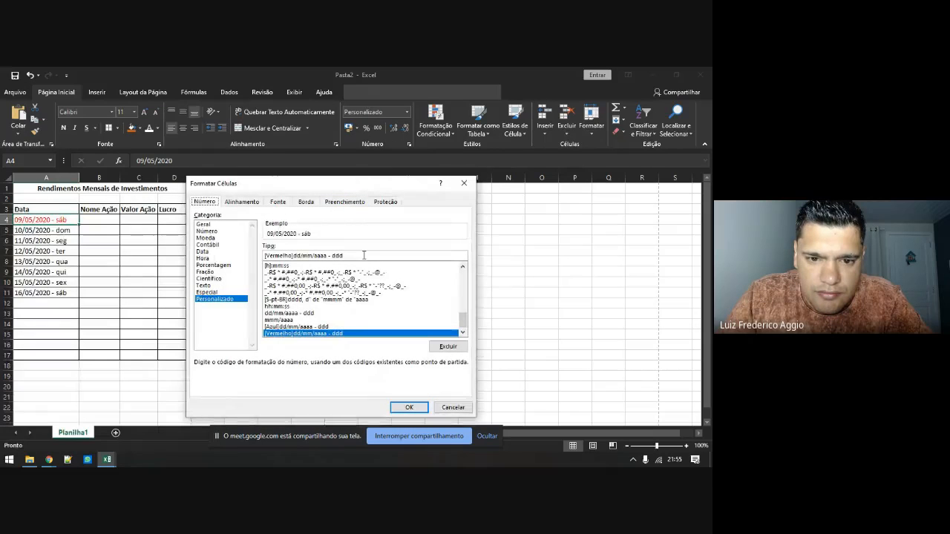
pyautogui.moveTo(362, 255); pyautogui.dragTo(277, 259)
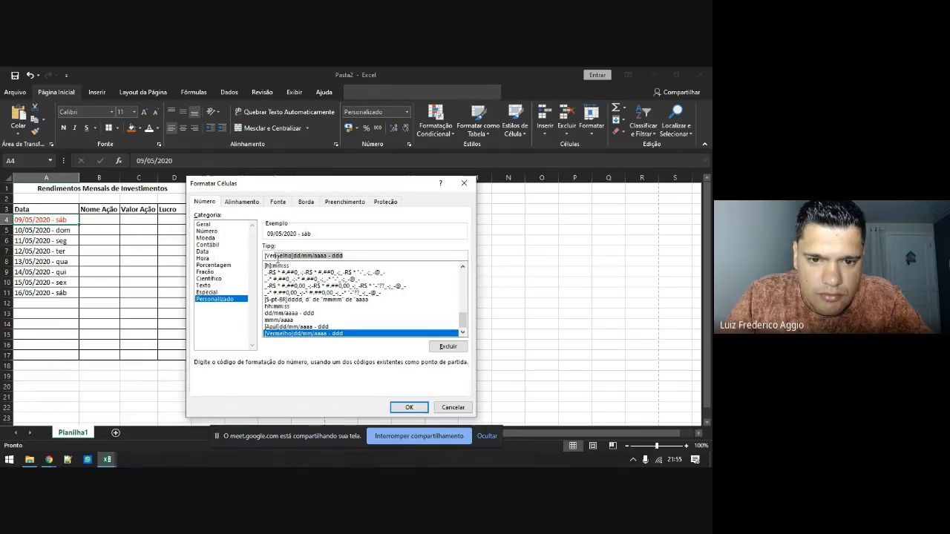
pyautogui.click(207, 231)
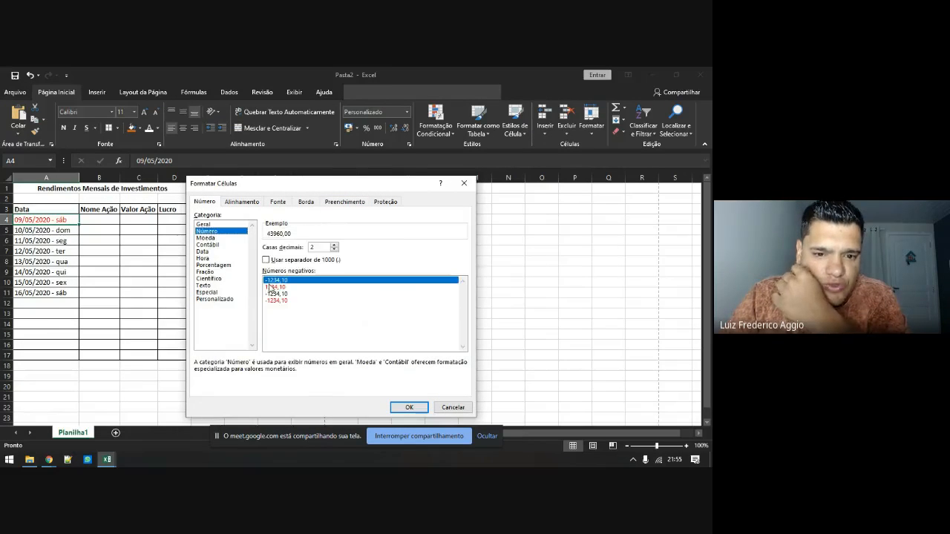
pyautogui.click(276, 300)
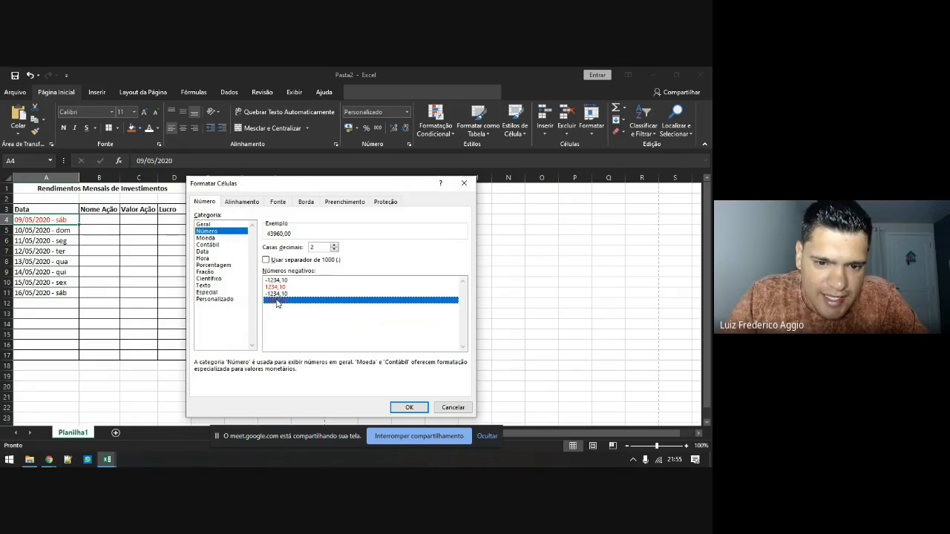
# Prefix the custom code with [azul] to get [azul]0,00_;[Vermelho]-0,00
pyautogui.click(215, 299)
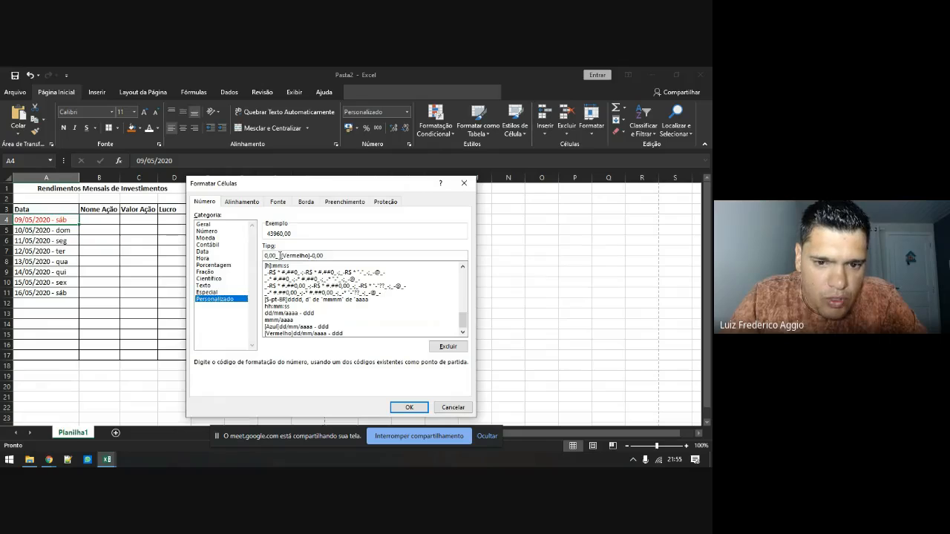
pyautogui.moveTo(280, 256); pyautogui.dragTo(272, 255)
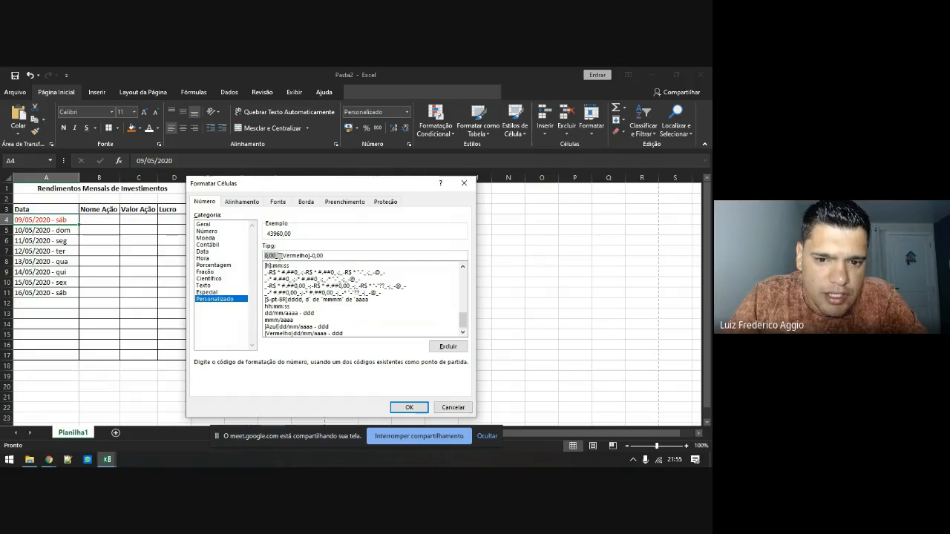
pyautogui.moveTo(281, 255); pyautogui.dragTo(327, 256)
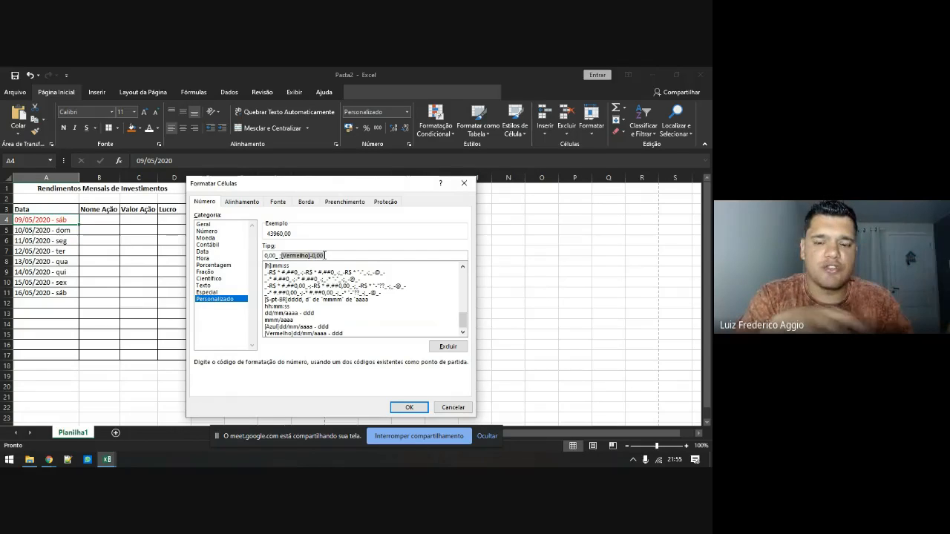
pyautogui.click(324, 255)
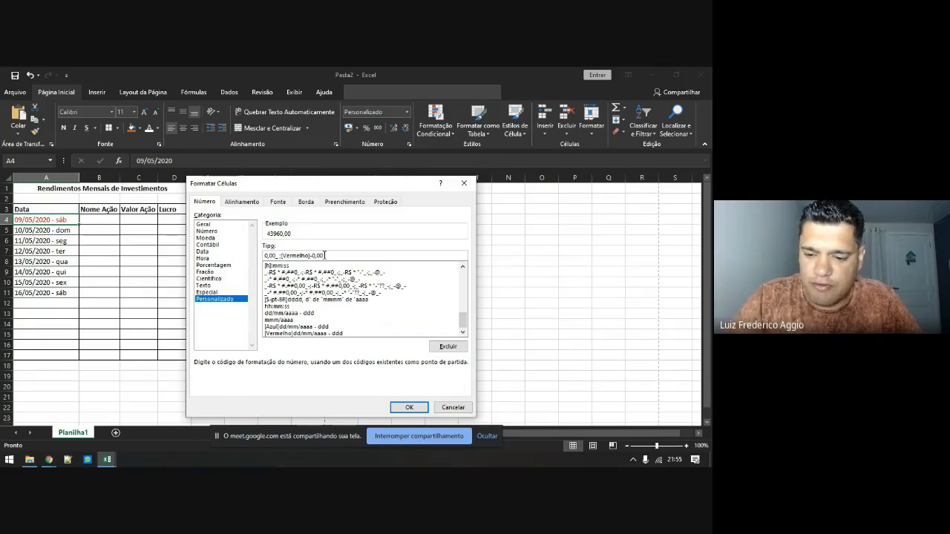
pyautogui.press('Home')
pyautogui.write('[azul]')
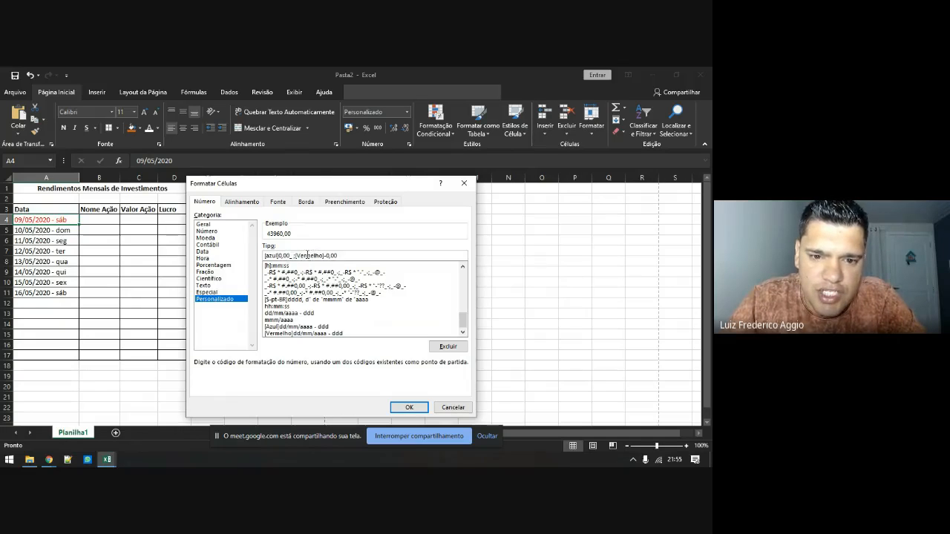
pyautogui.click(409, 407)
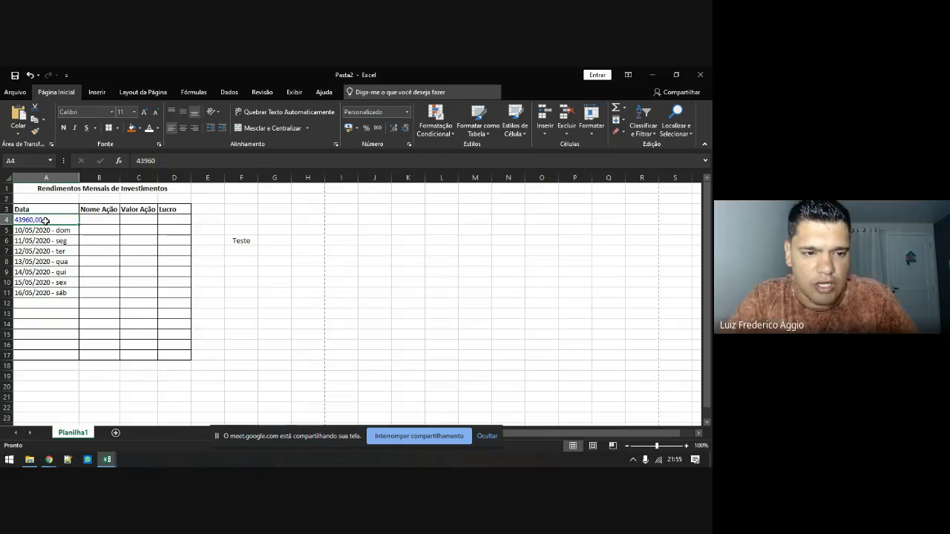
# Enter test values 23 and then -45 in cell A4
pyautogui.write('23')
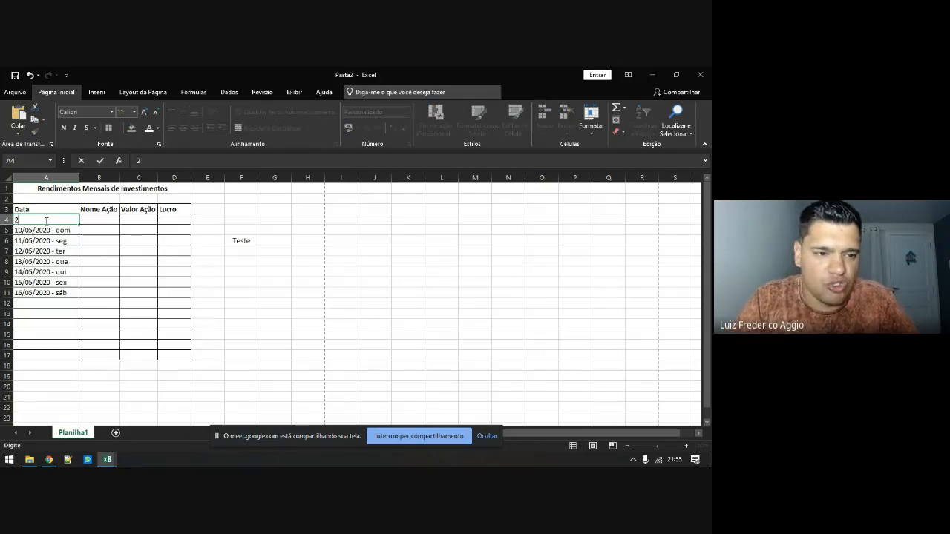
pyautogui.click(46, 221)
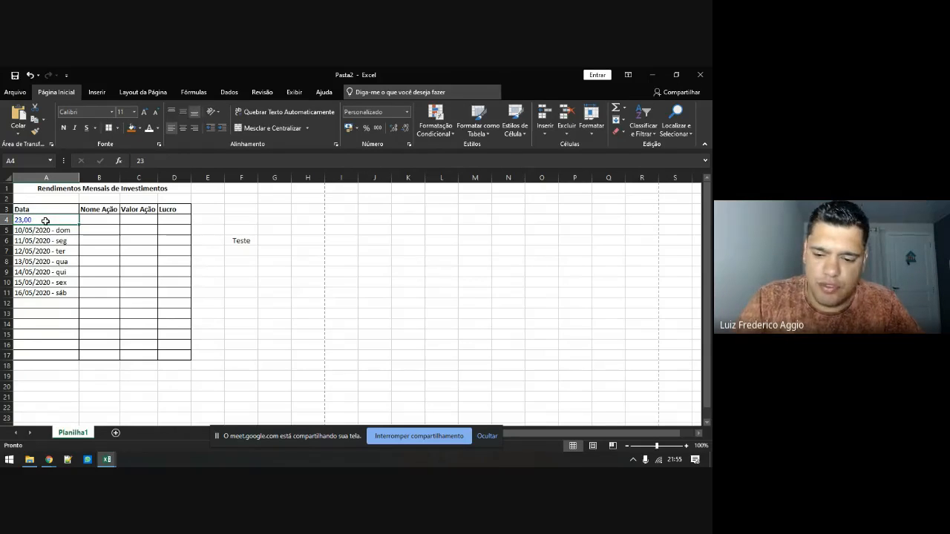
pyautogui.write('-')
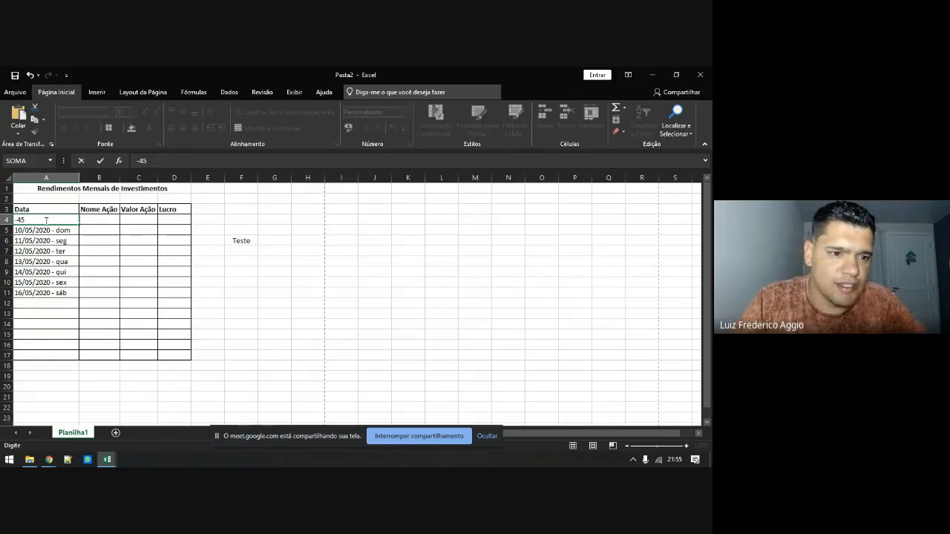
pyautogui.write('45')
pyautogui.hotkey('ctrl', 'Return')
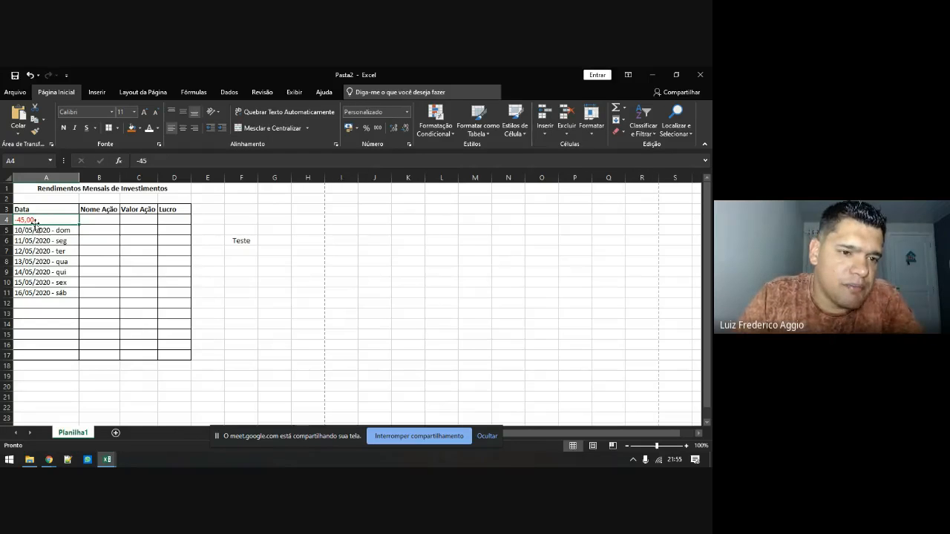
# Replace A4's custom format code with the date code dd/mm/aaaa - ddd
pyautogui.rightClick(35, 221)
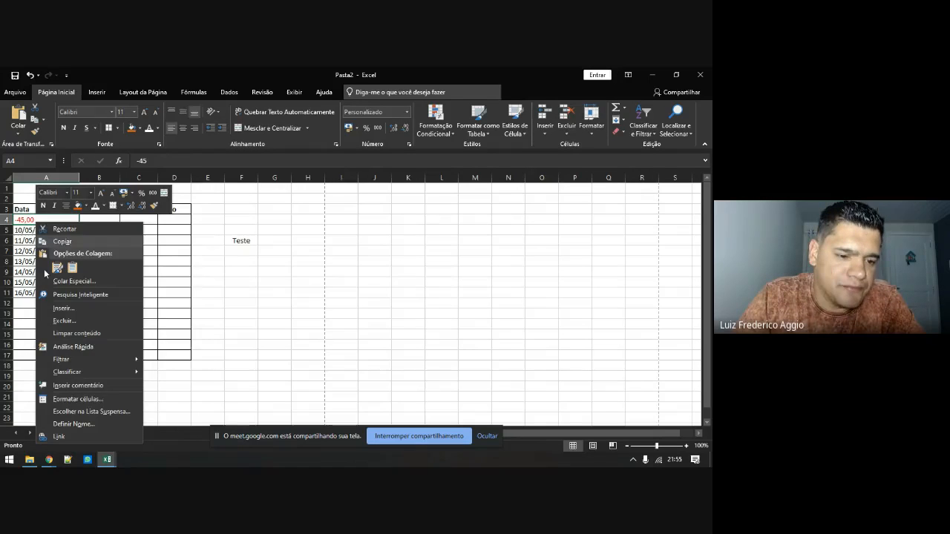
pyautogui.click(59, 401)
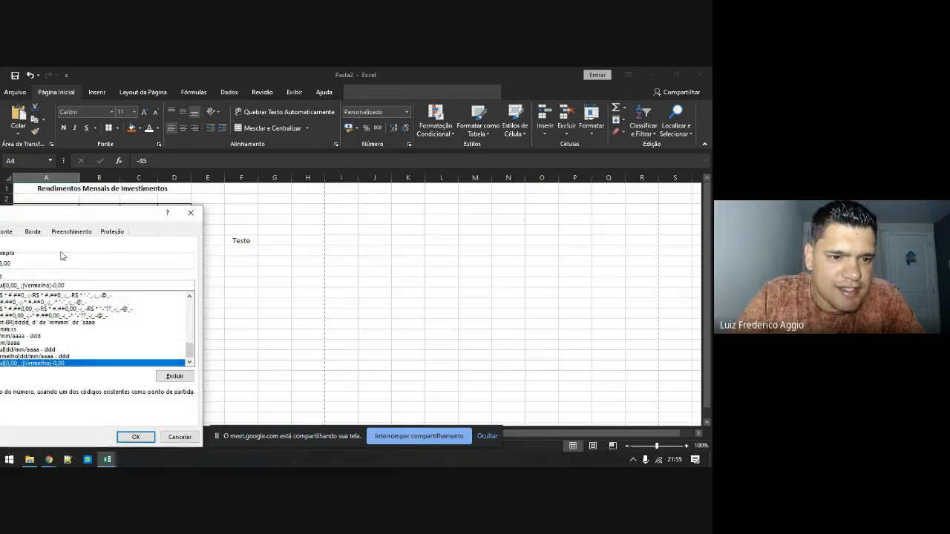
pyautogui.moveTo(76, 218); pyautogui.dragTo(316, 179)
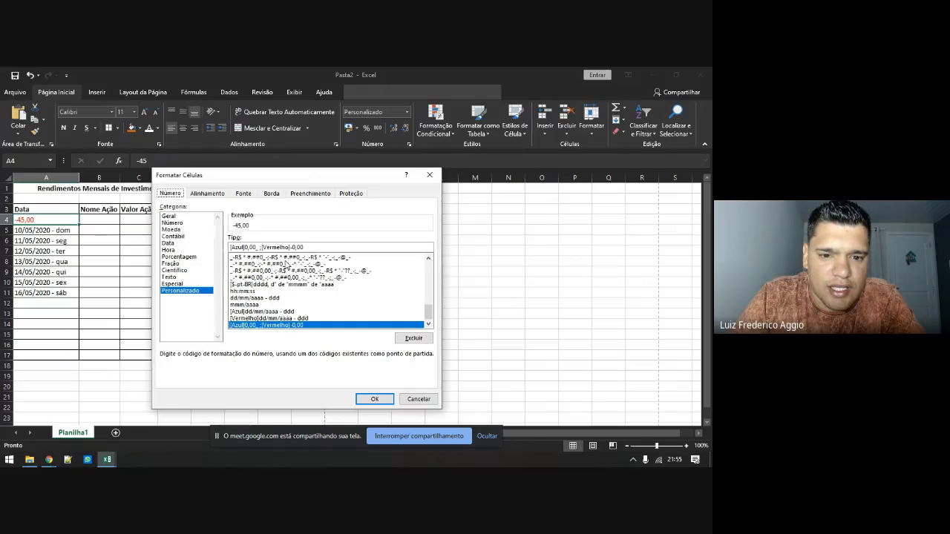
pyautogui.click(305, 247)
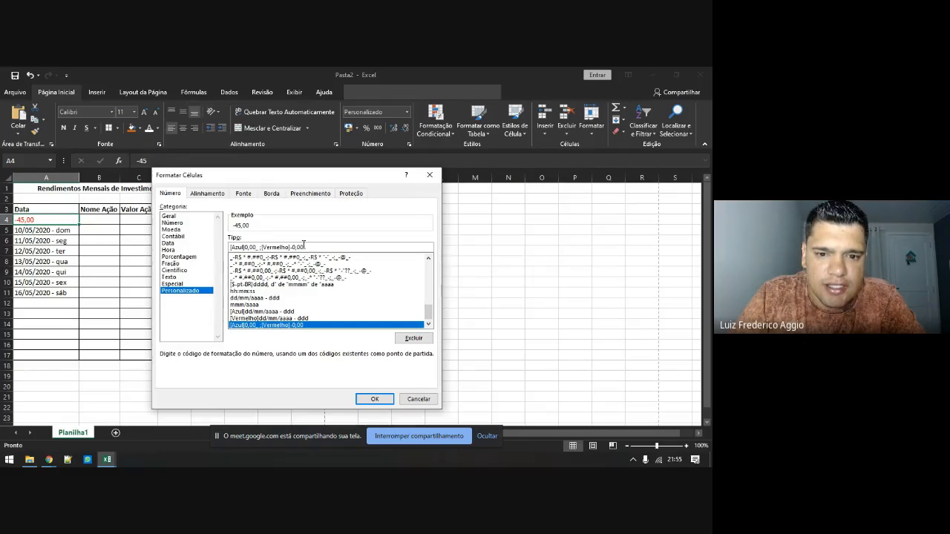
pyautogui.moveTo(304, 248); pyautogui.dragTo(198, 248)
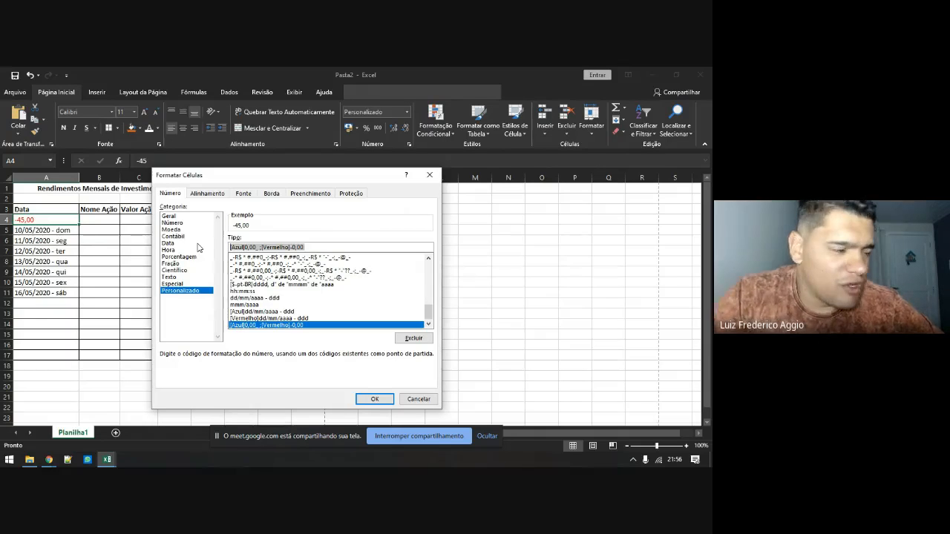
pyautogui.press('BackSpace')
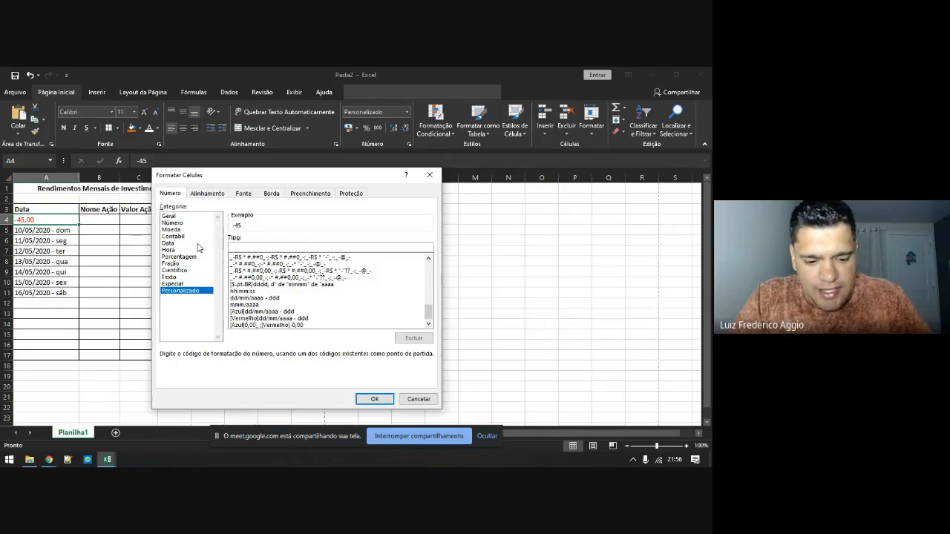
pyautogui.write('dd/mm/')
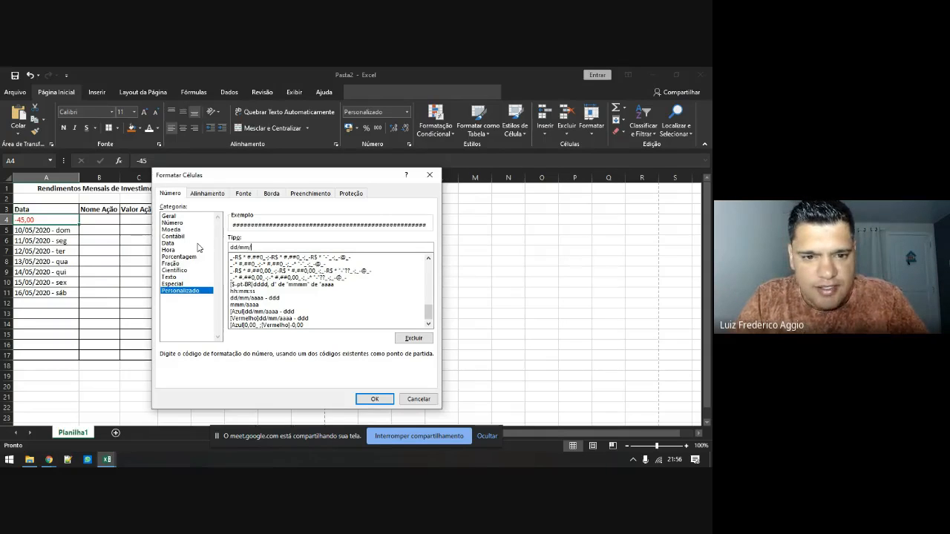
pyautogui.write('aaaa ')
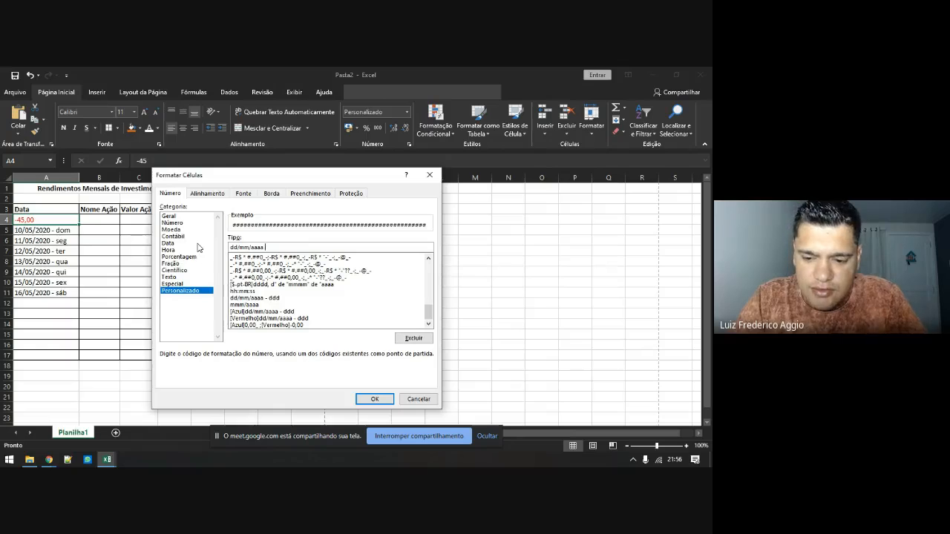
pyautogui.write('- ddd')
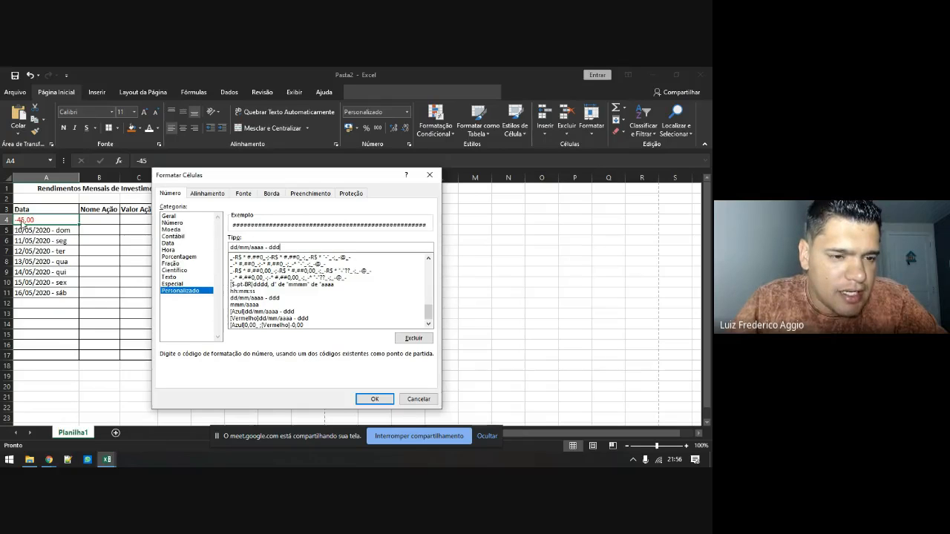
pyautogui.click(373, 399)
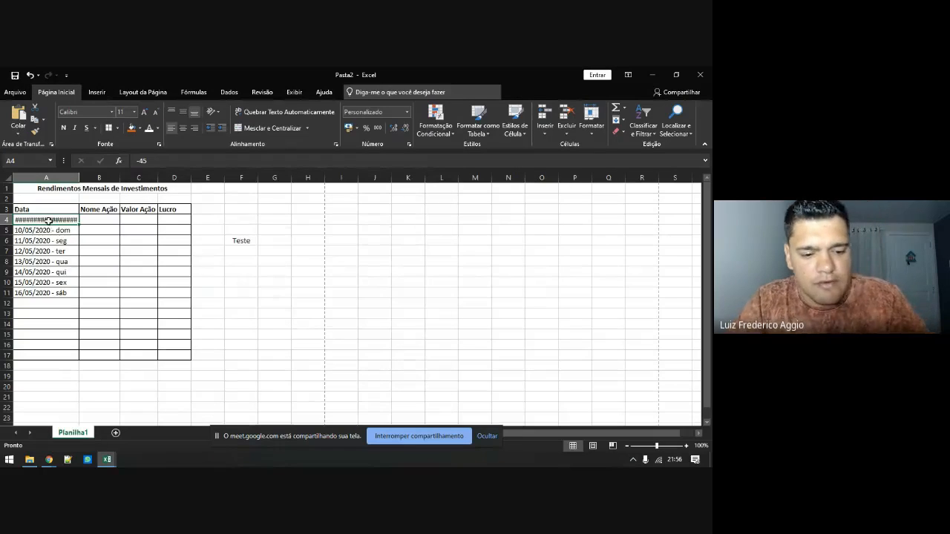
# Enter 09/05/2020 in A4 and clear the old dates from A5:A11
pyautogui.moveTo(48, 221)
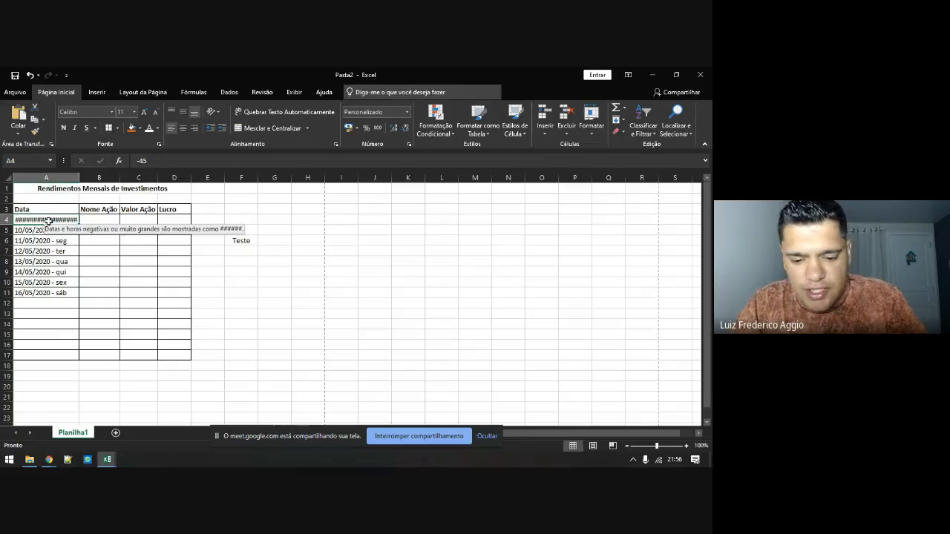
pyautogui.write('09/05/2020')
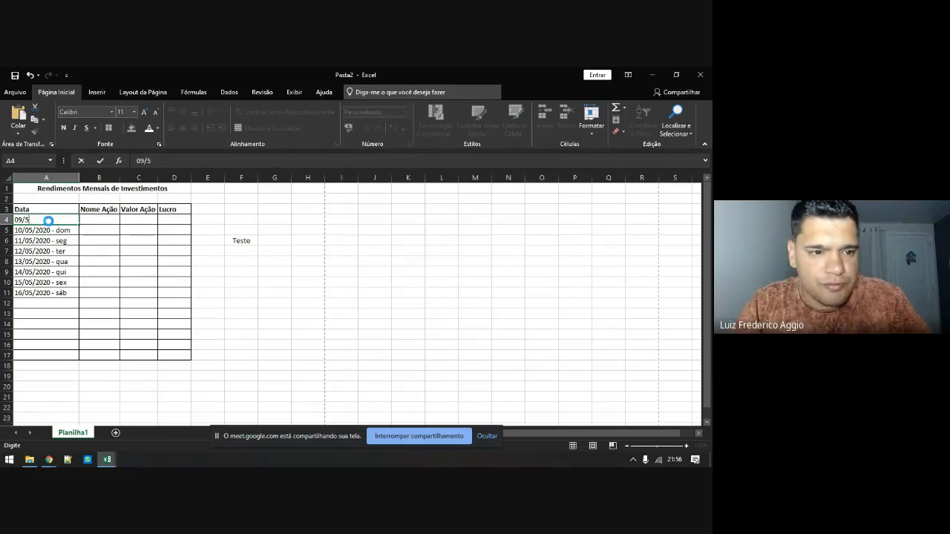
pyautogui.press('Return')
pyautogui.click(48, 221)
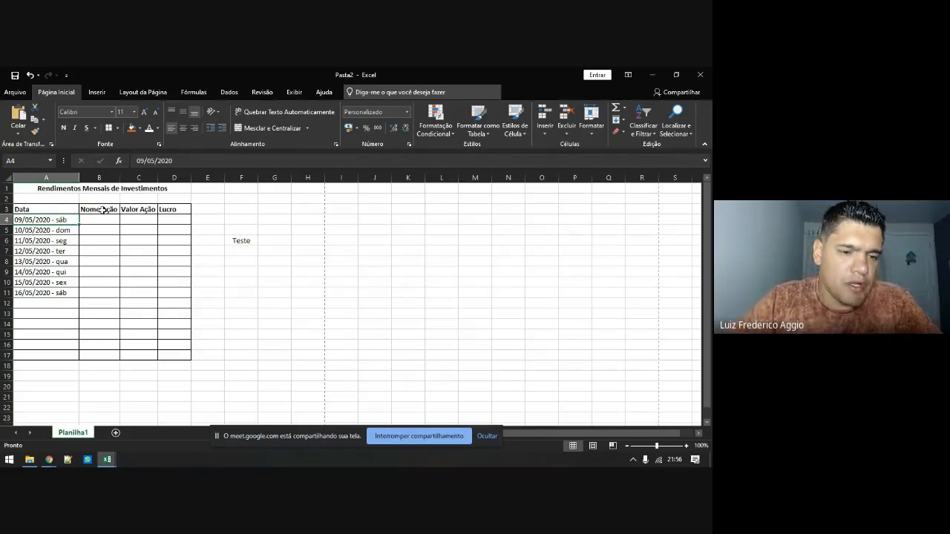
pyautogui.moveTo(67, 239); pyautogui.dragTo(67, 288)
pyautogui.press('Delete')
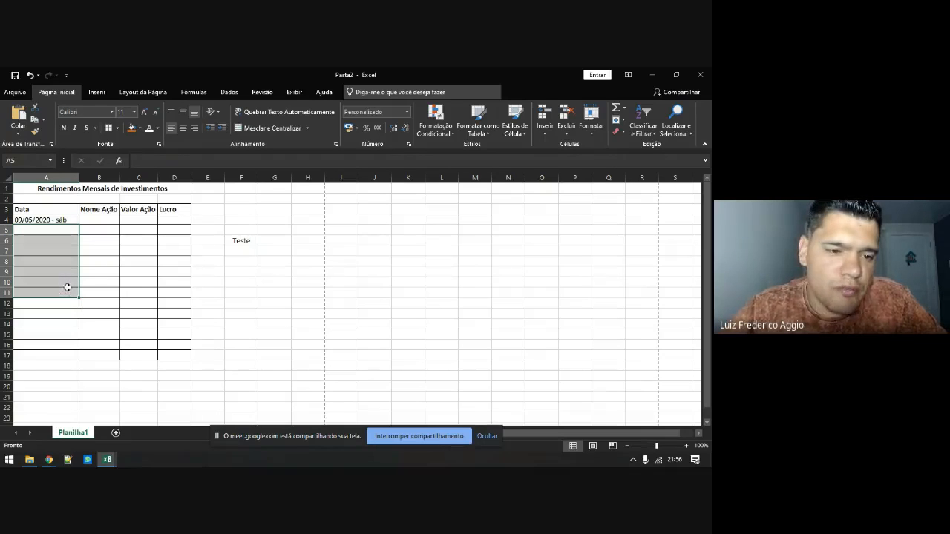
# Fill daily dates from A4 down to A10, ending at 15/05/2020 - sex
pyautogui.click(57, 220)
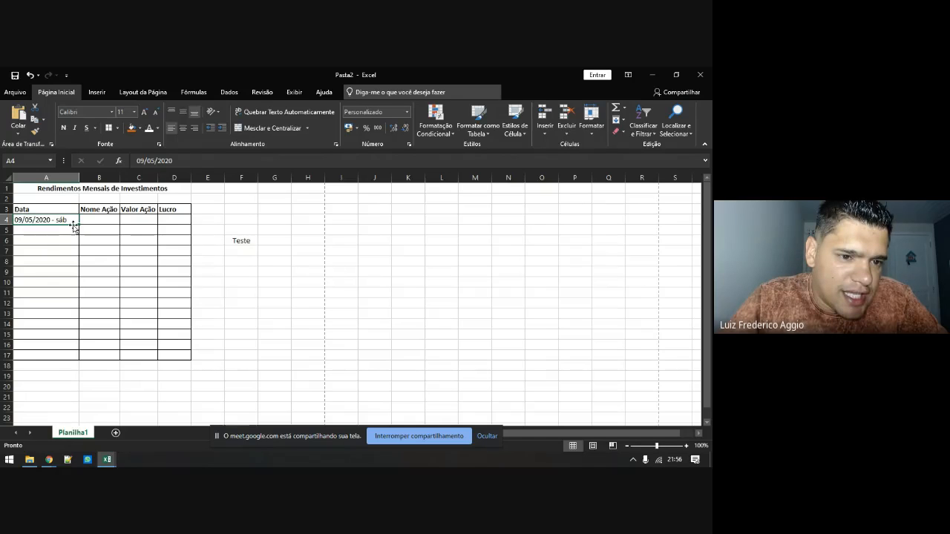
pyautogui.moveTo(80, 224); pyautogui.dragTo(68, 288)
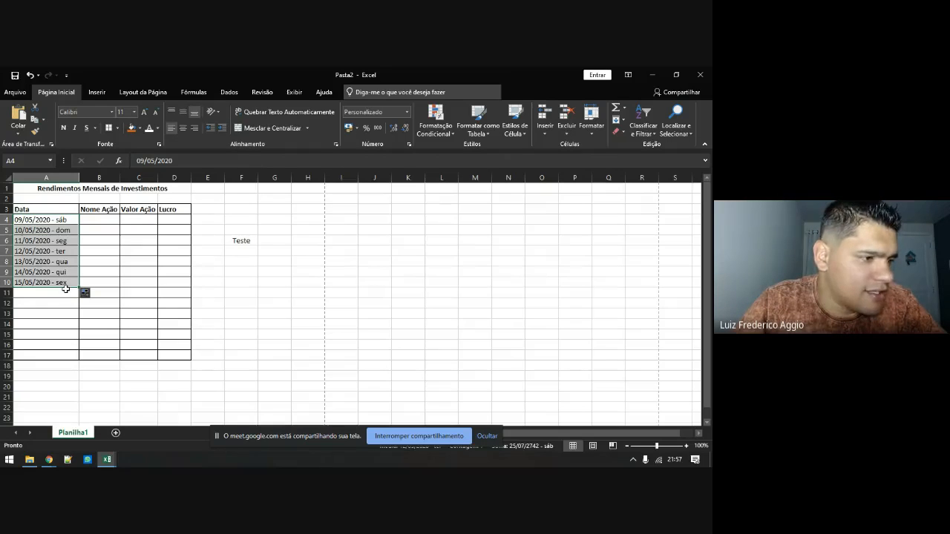
pyautogui.click(60, 219)
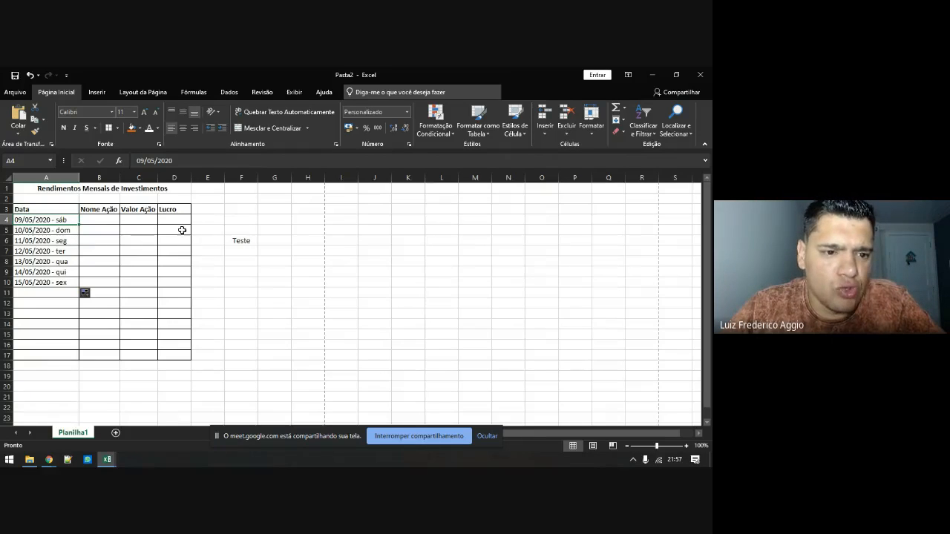
# Enter 1 in E4 and fill the series 1 to 16 down to E19
pyautogui.click(217, 217)
pyautogui.write('1')
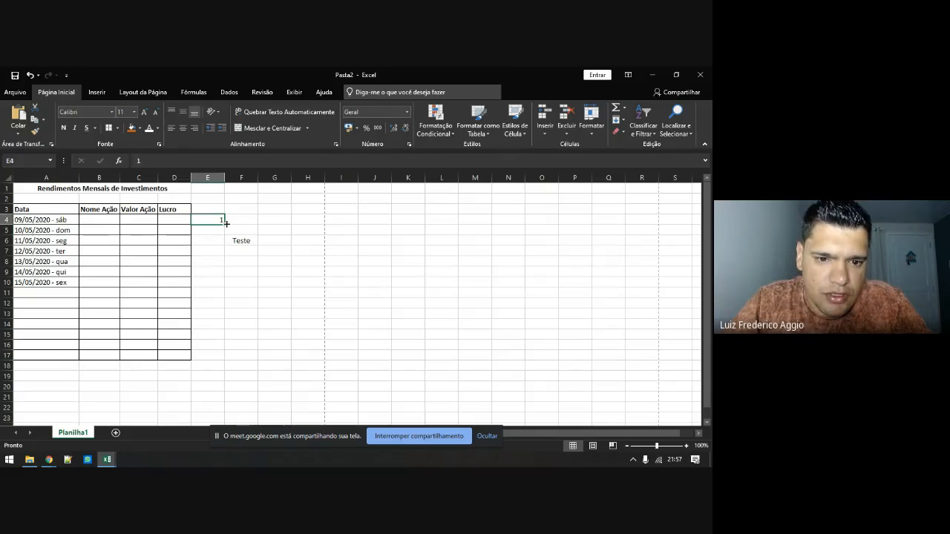
pyautogui.moveTo(225, 223); pyautogui.dragTo(236, 374)
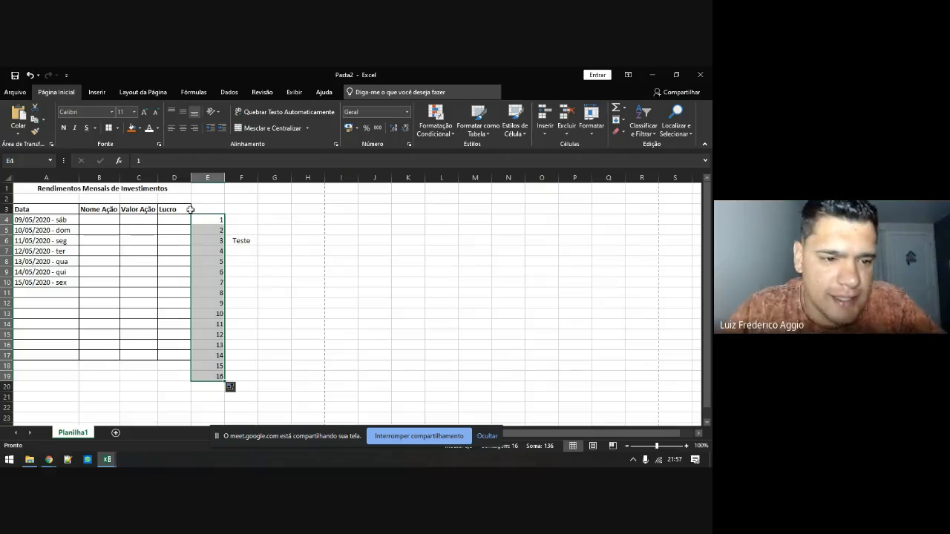
pyautogui.click(66, 220)
# Open Format Cells for A4 and look through the Alinhamento and Fonte settings
pyautogui.rightClick(66, 220)
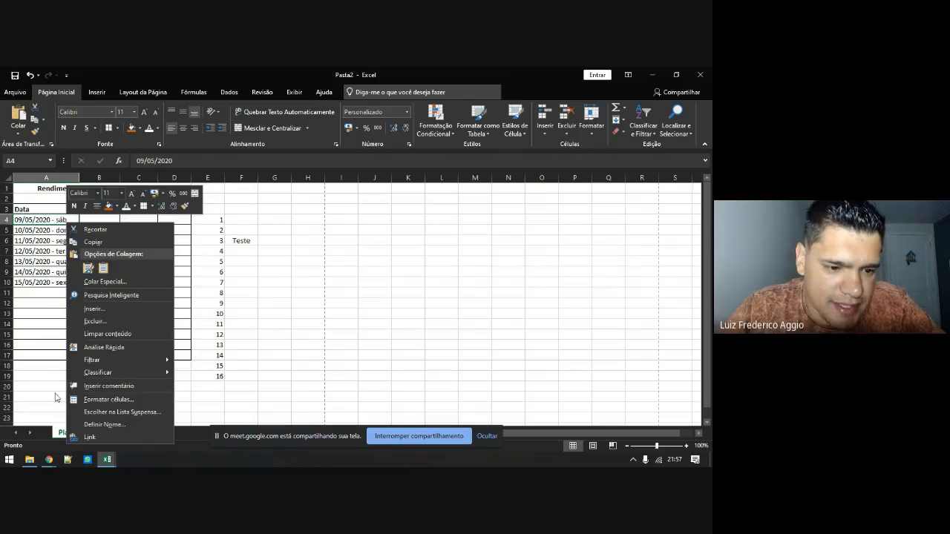
pyautogui.click(96, 399)
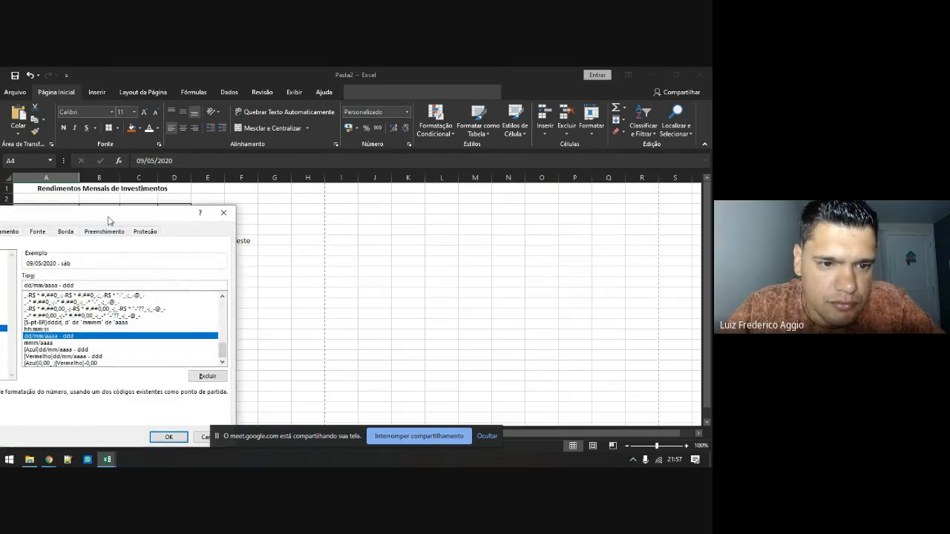
pyautogui.moveTo(108, 220); pyautogui.dragTo(331, 174)
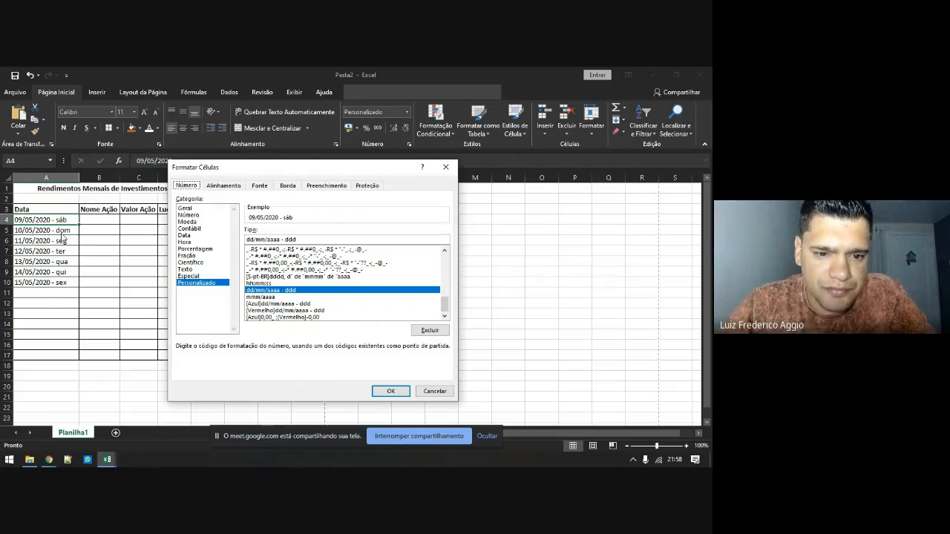
pyautogui.click(224, 186)
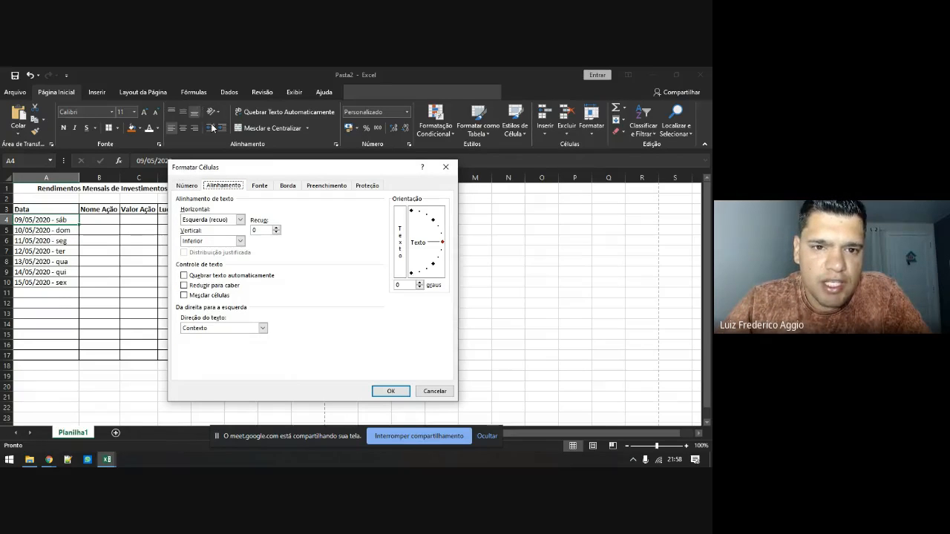
pyautogui.click(257, 187)
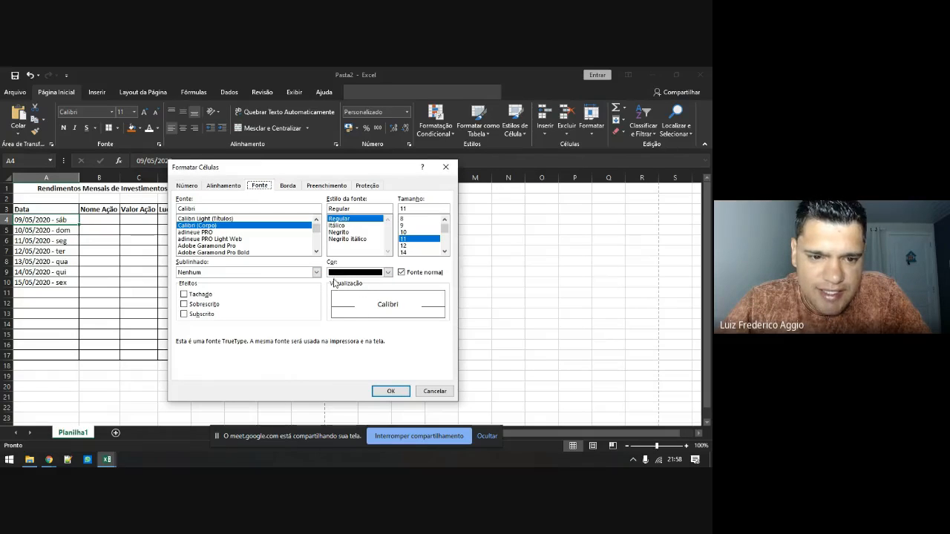
# Try Tachado and Sobrescrito, leave Subscrito checked, and go to the border settings
pyautogui.click(207, 297)
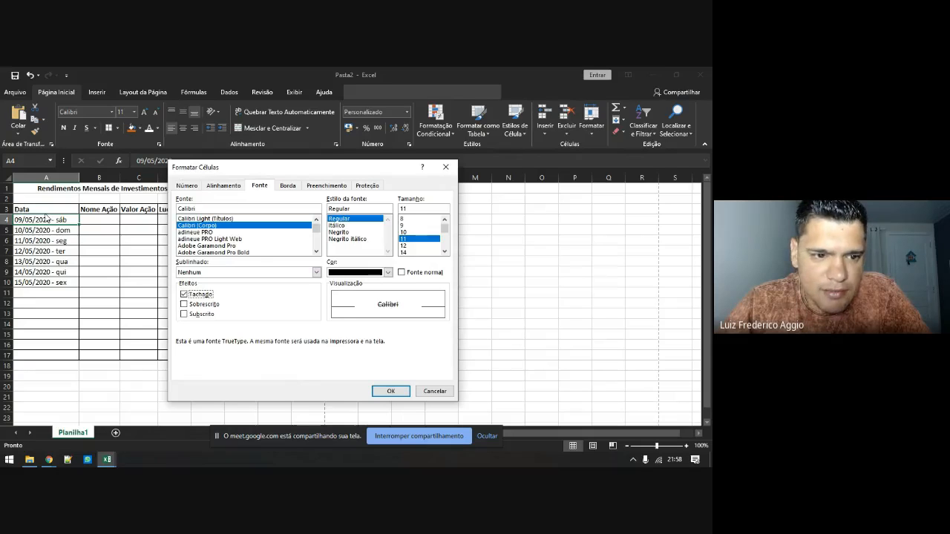
pyautogui.click(184, 296)
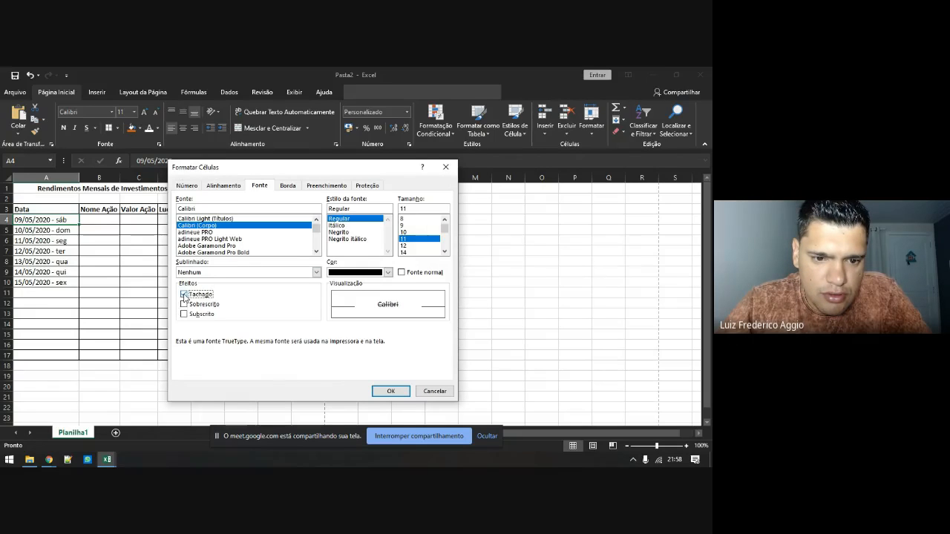
pyautogui.click(185, 305)
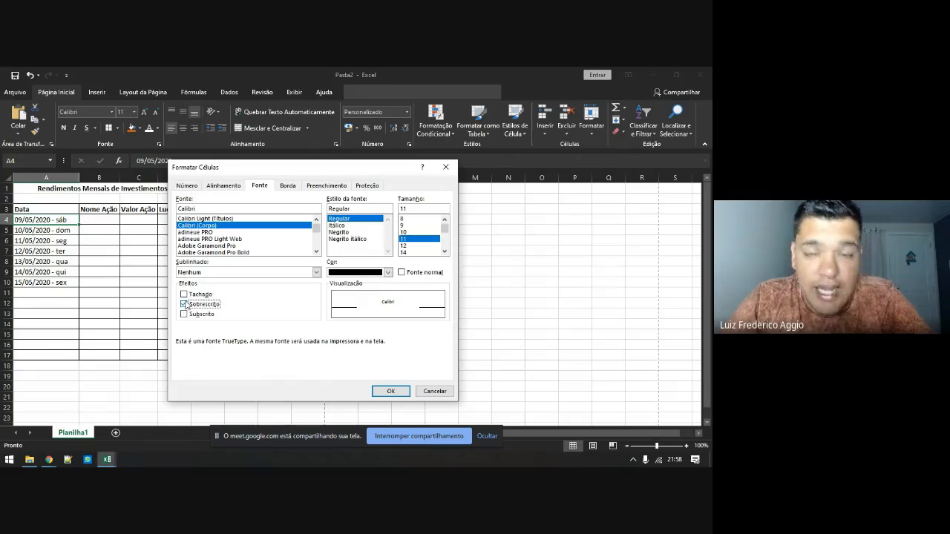
pyautogui.click(190, 305)
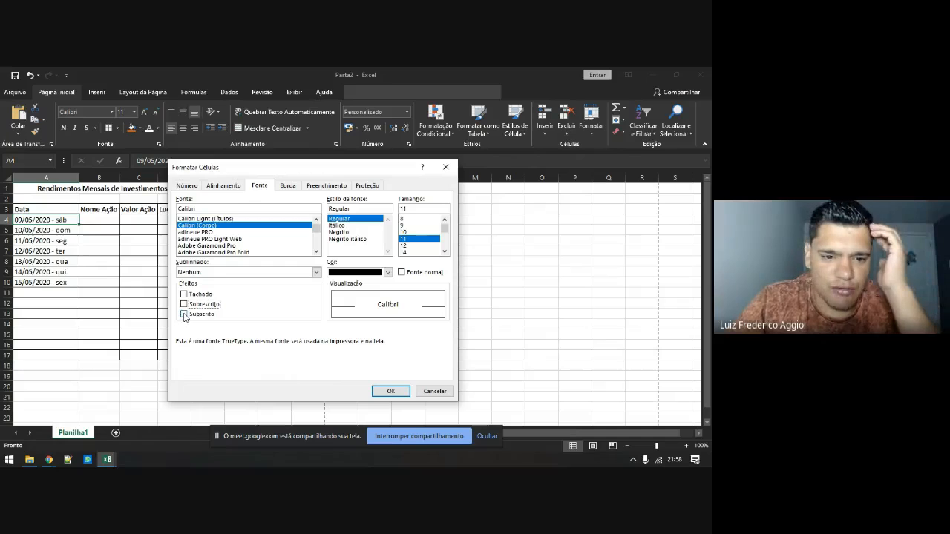
pyautogui.click(184, 314)
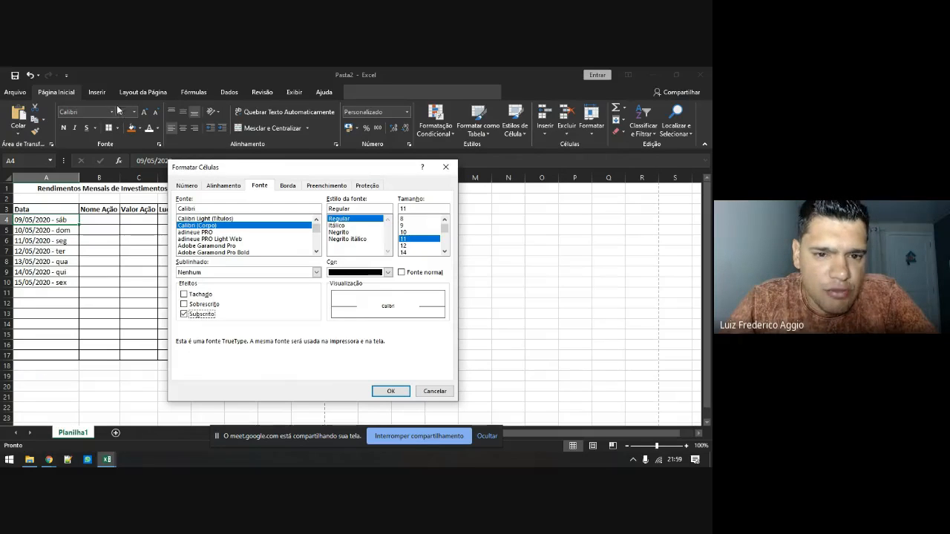
pyautogui.click(288, 186)
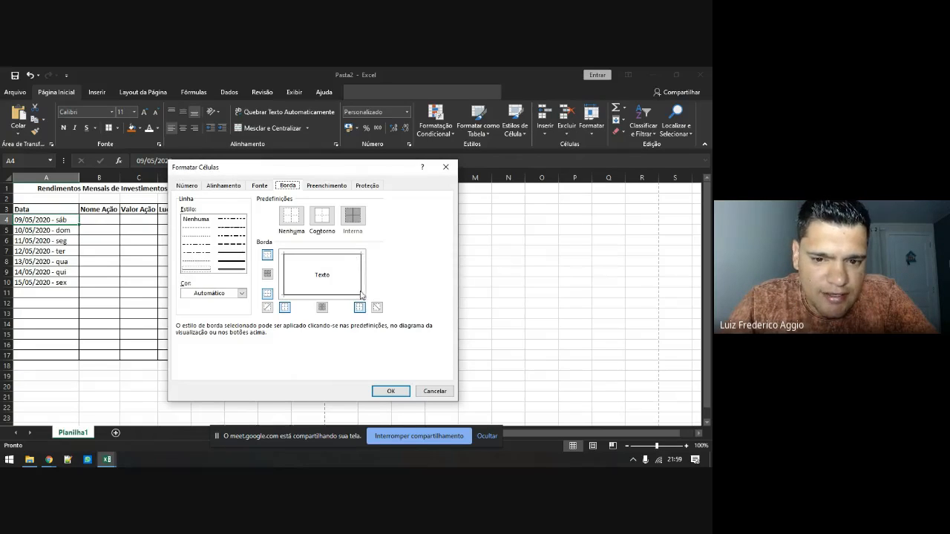
# Apply a dotted border to the table, confirm Format Cells, then select the date range A7:C12
pyautogui.click(196, 262)
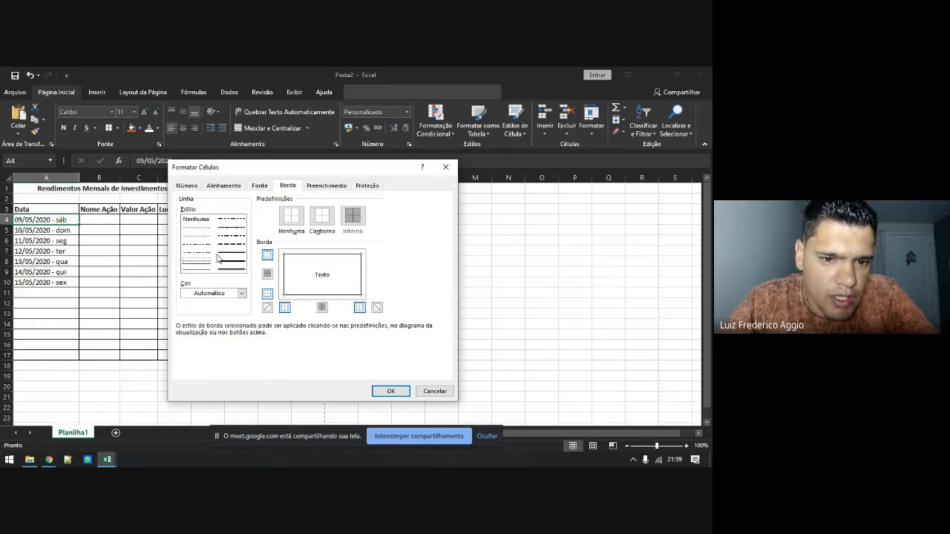
pyautogui.click(197, 235)
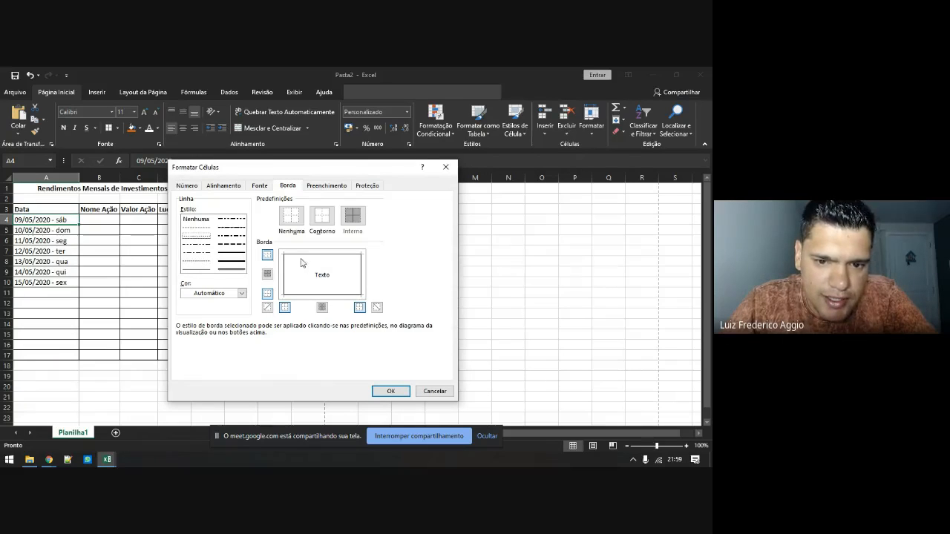
pyautogui.click(302, 255)
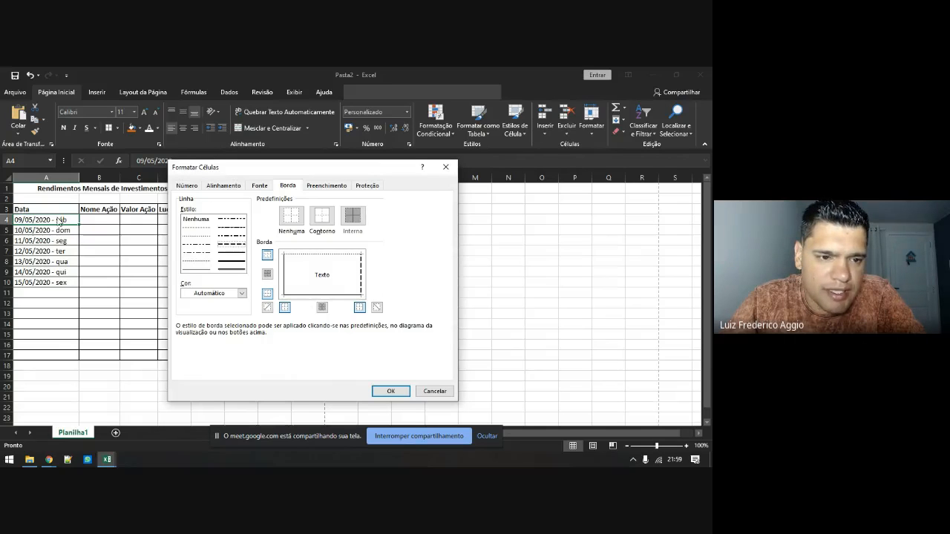
pyautogui.click(381, 391)
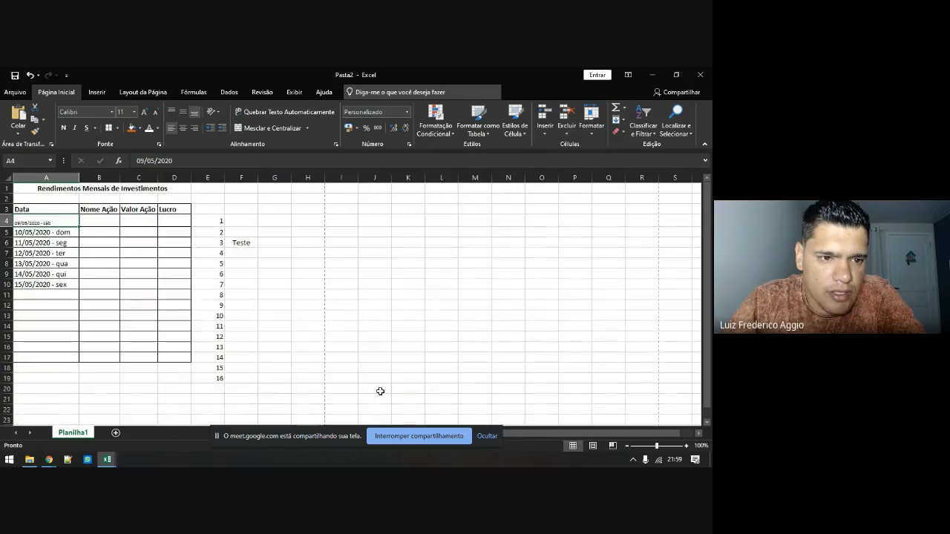
pyautogui.click(92, 282)
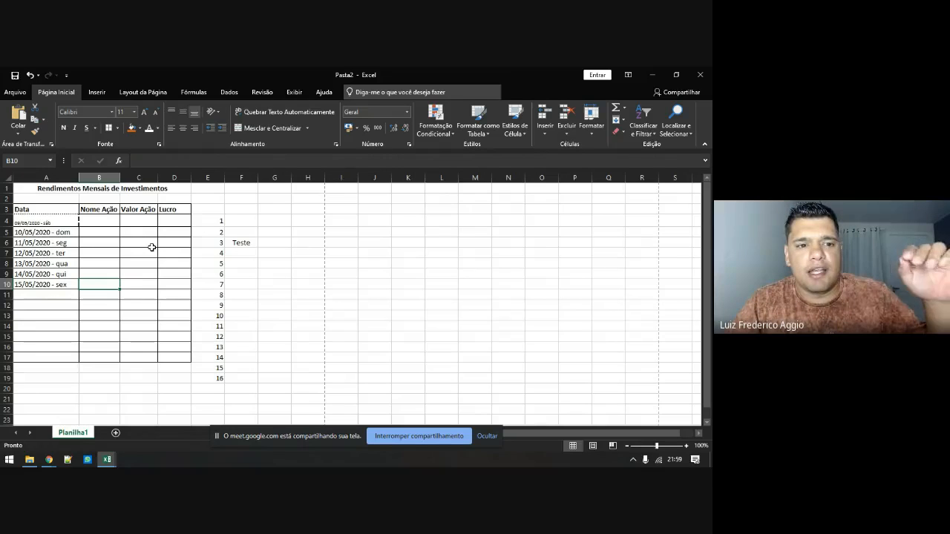
pyautogui.click(61, 253)
pyautogui.moveTo(61, 253); pyautogui.dragTo(152, 304)
# Give A7:C12 dashed bottom, left and right edges in the Borda settings
pyautogui.rightClick(131, 285)
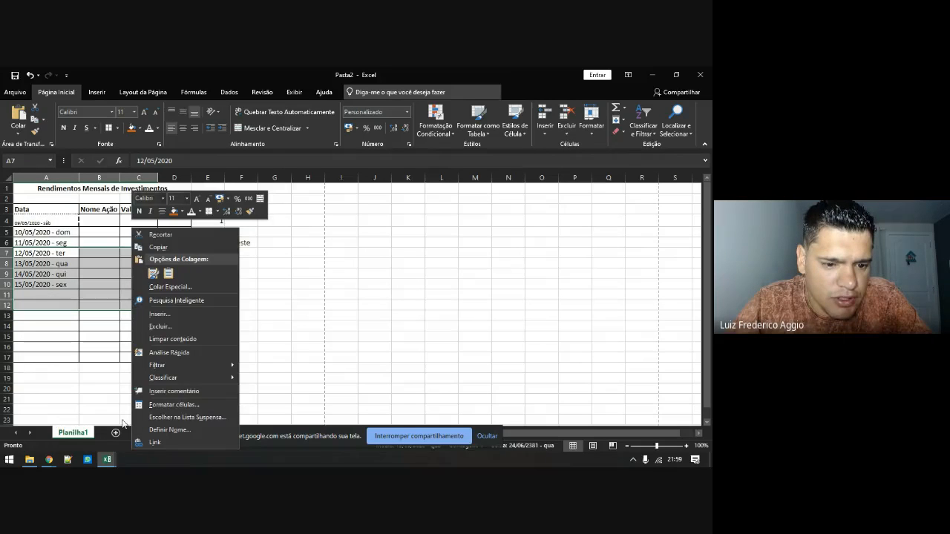
pyautogui.click(165, 407)
pyautogui.moveTo(144, 213); pyautogui.dragTo(316, 145)
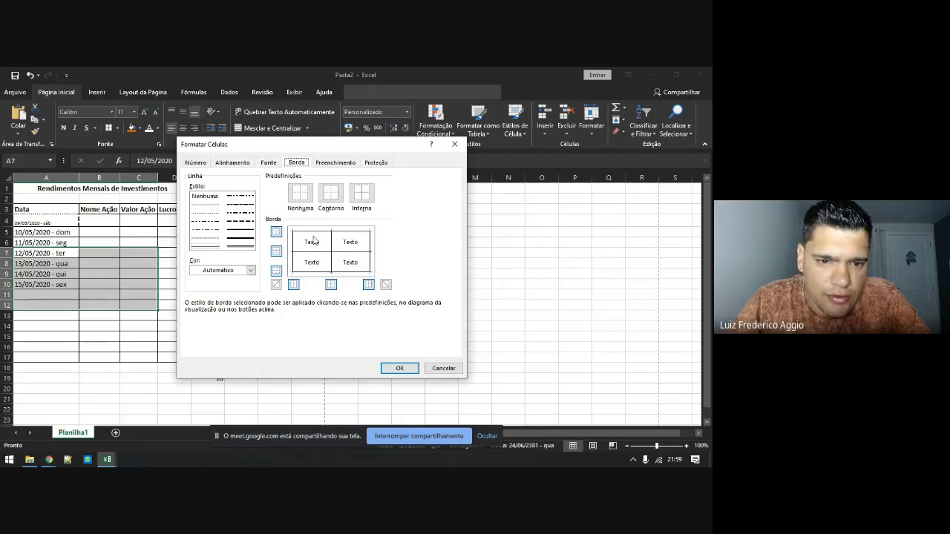
pyautogui.click(207, 222)
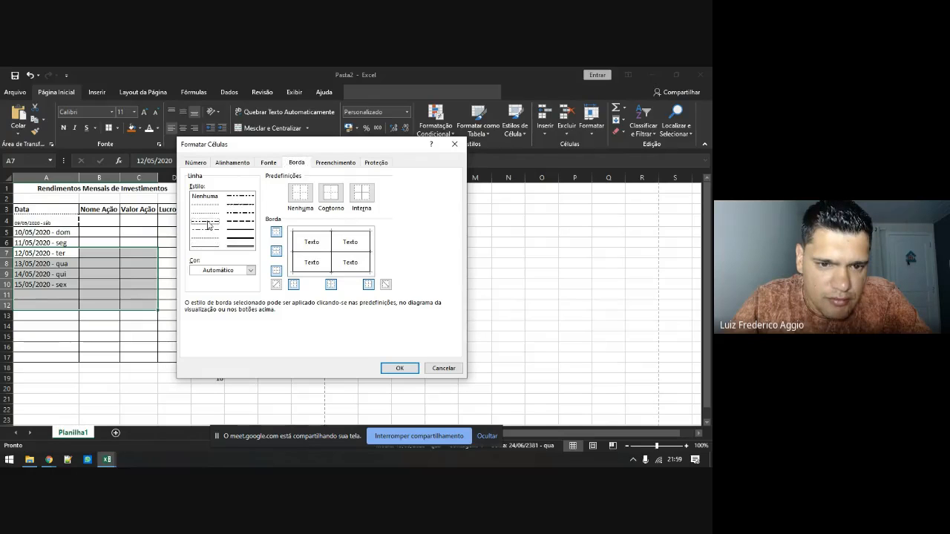
pyautogui.click(344, 273)
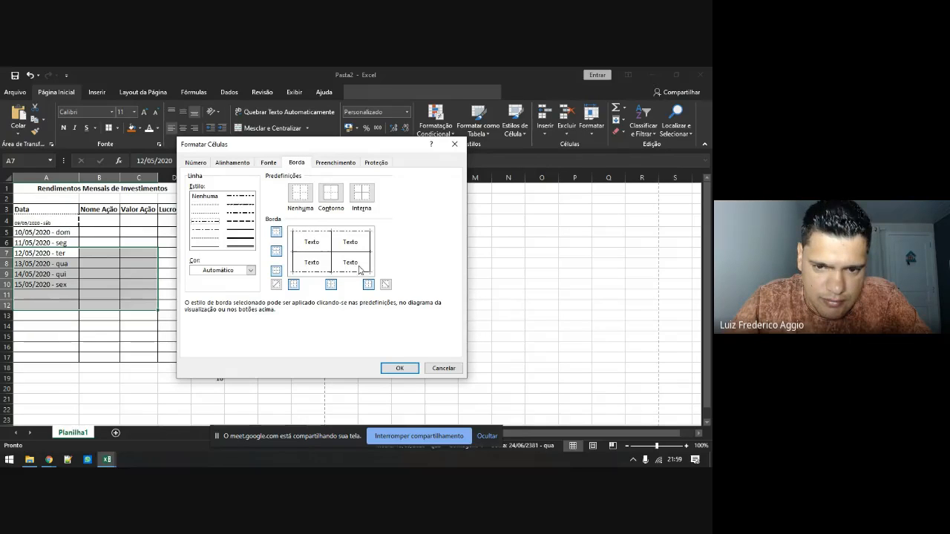
pyautogui.click(293, 251)
pyautogui.click(238, 206)
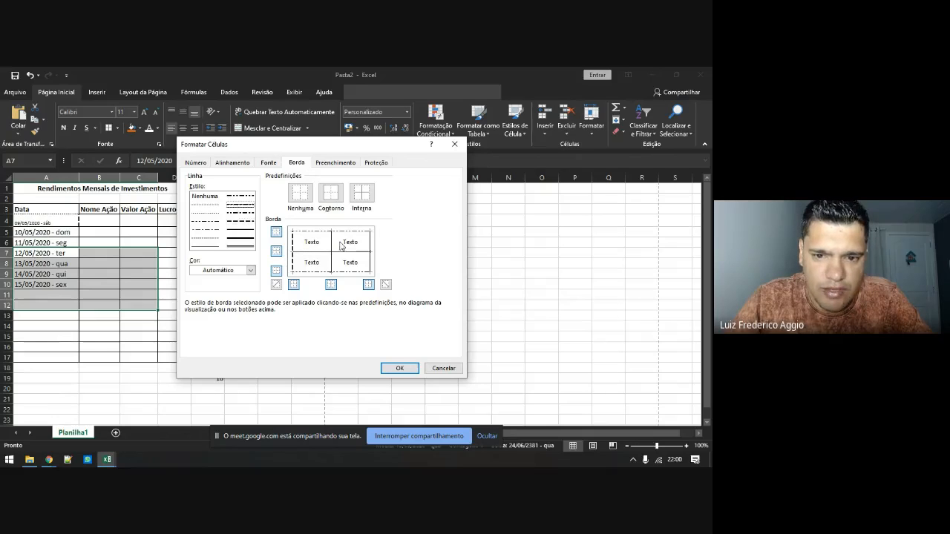
pyautogui.click(369, 247)
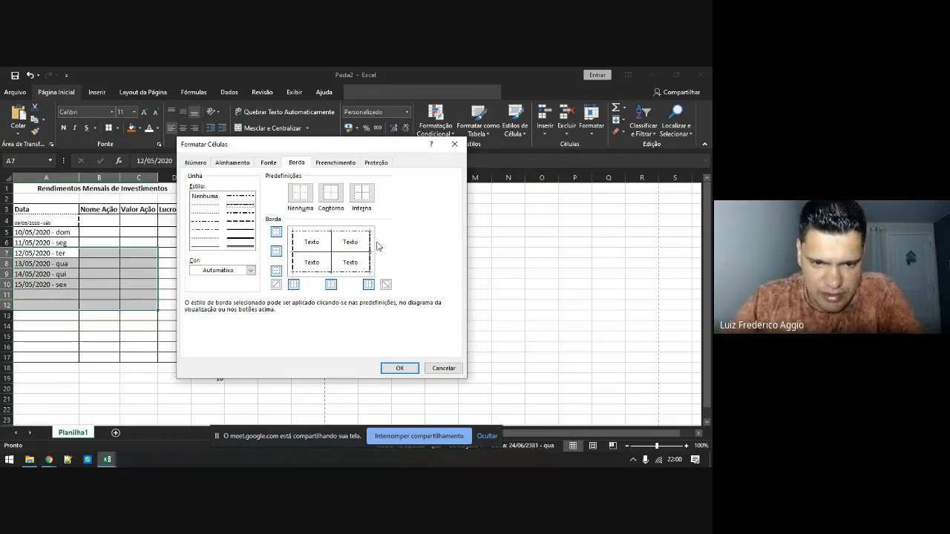
# Add a thick orange inner horizontal line and a dark blue inner vertical line, then apply
pyautogui.click(236, 272)
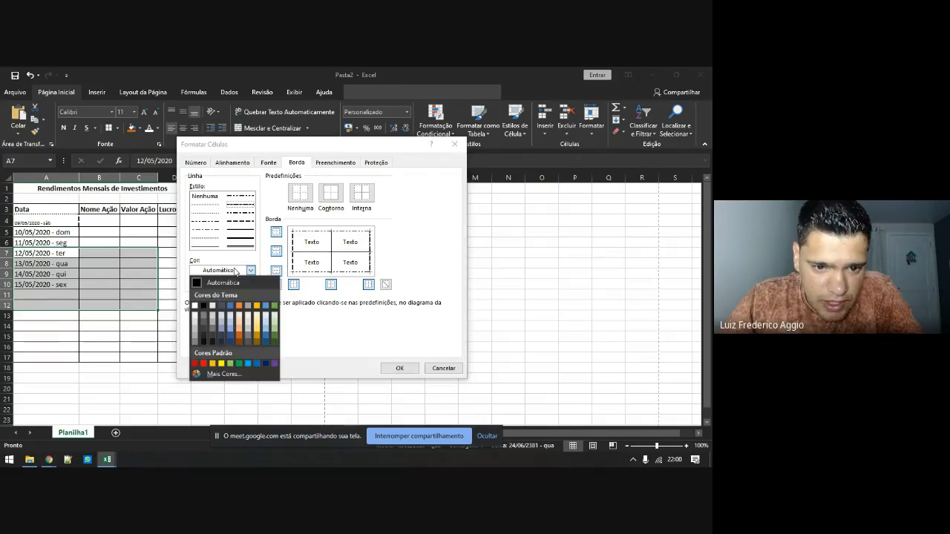
pyautogui.click(239, 338)
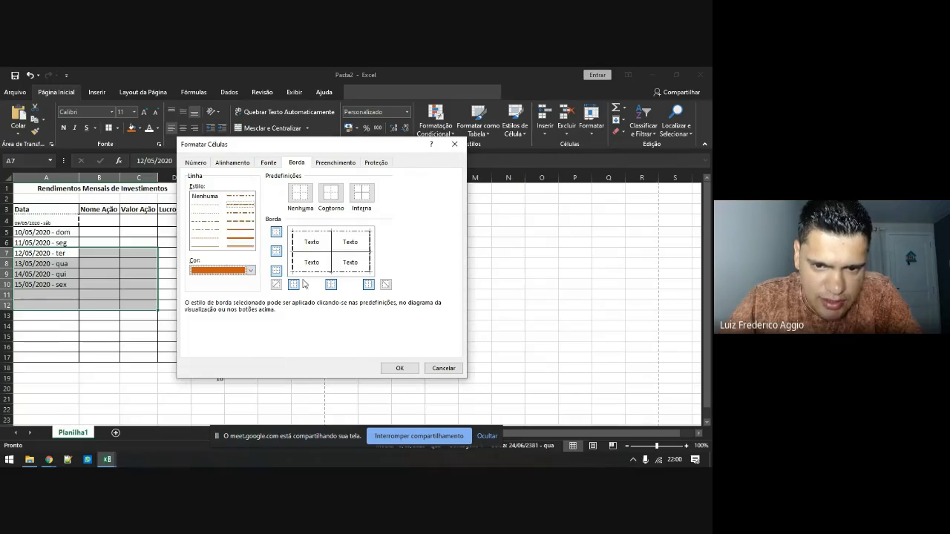
pyautogui.click(311, 254)
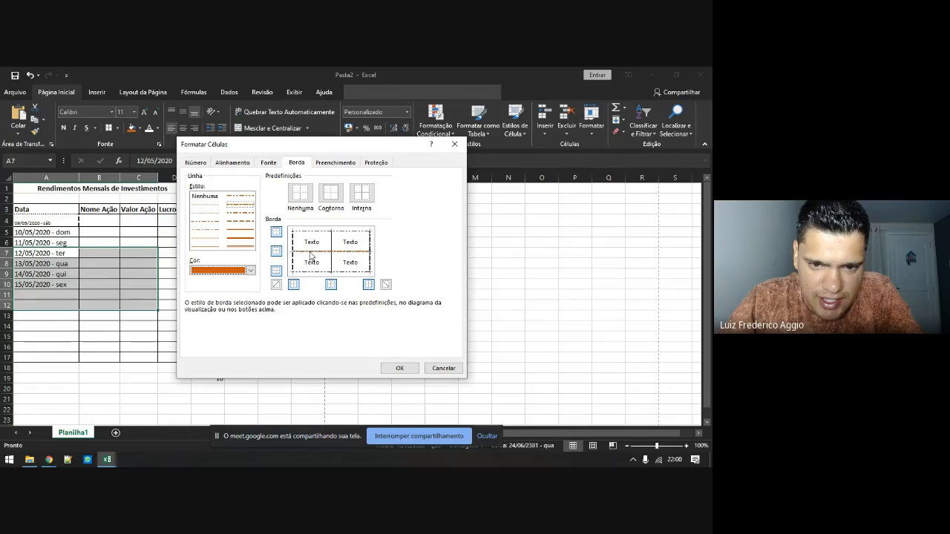
pyautogui.click(241, 244)
pyautogui.click(317, 254)
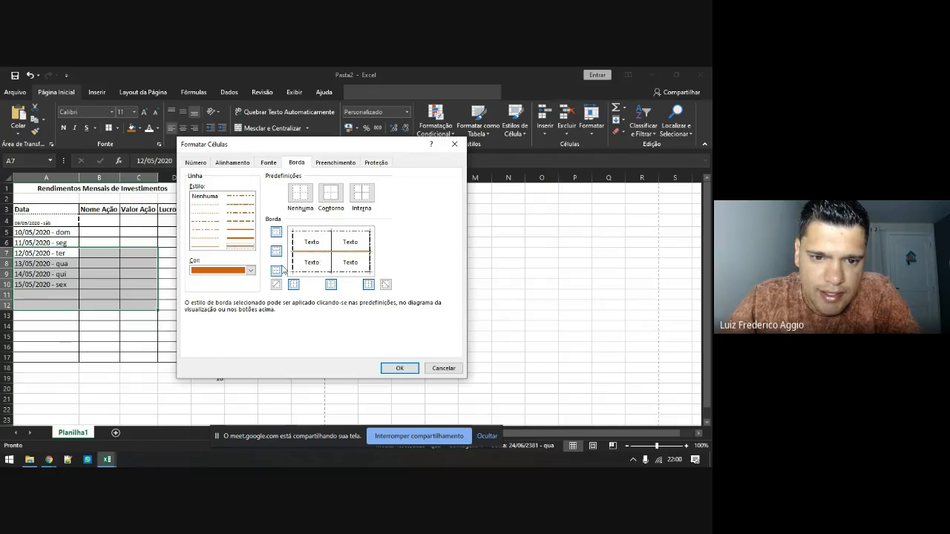
pyautogui.click(251, 270)
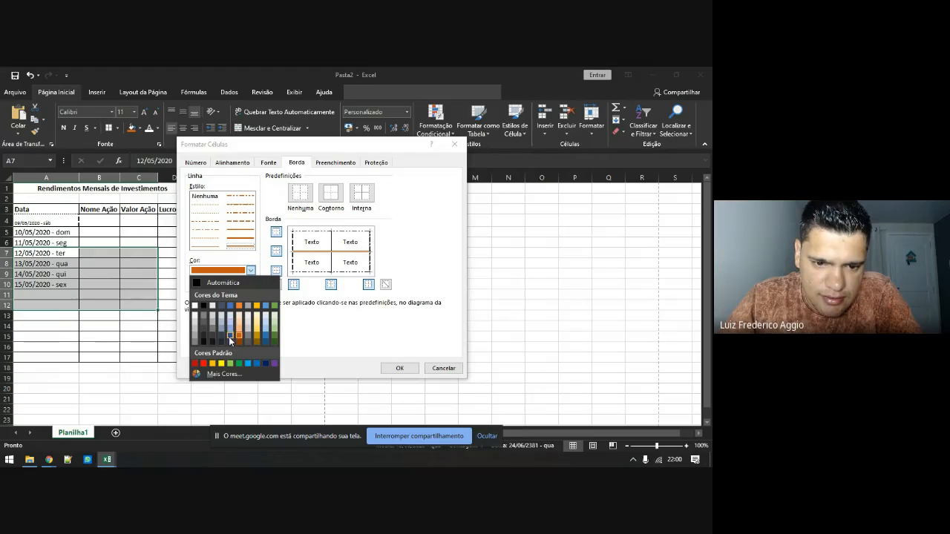
pyautogui.click(229, 337)
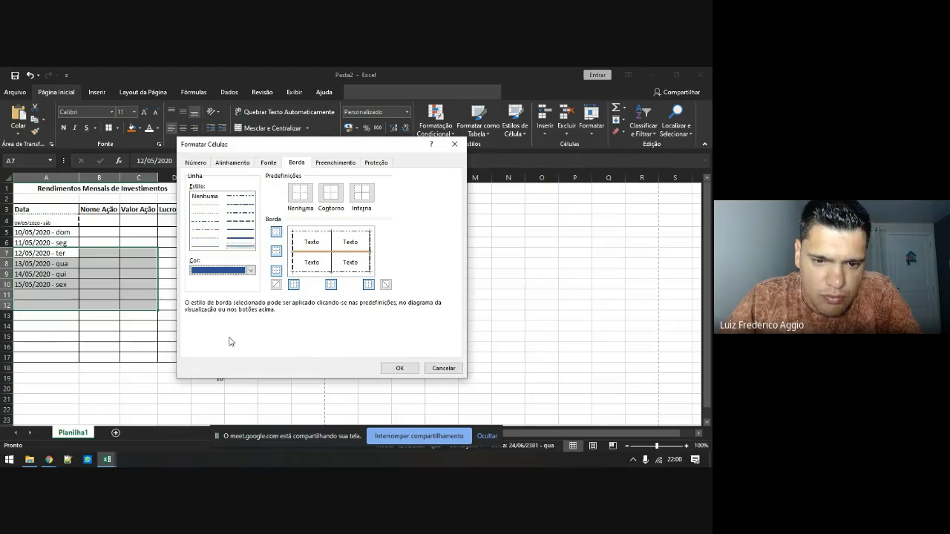
pyautogui.click(332, 244)
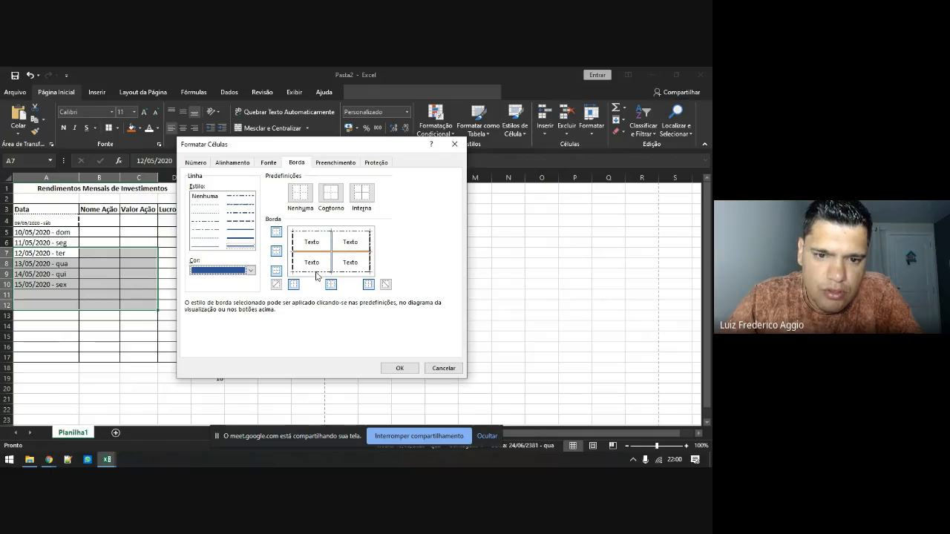
pyautogui.click(207, 205)
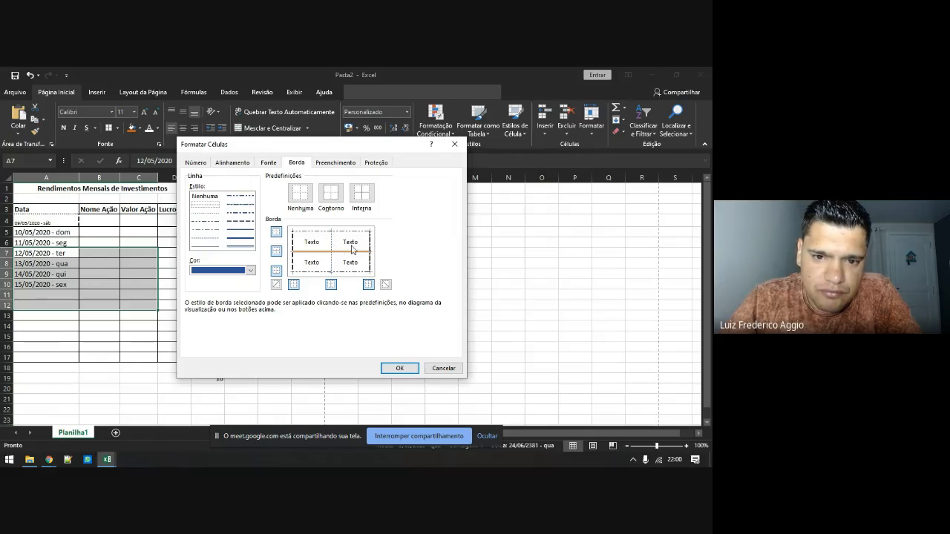
pyautogui.click(397, 368)
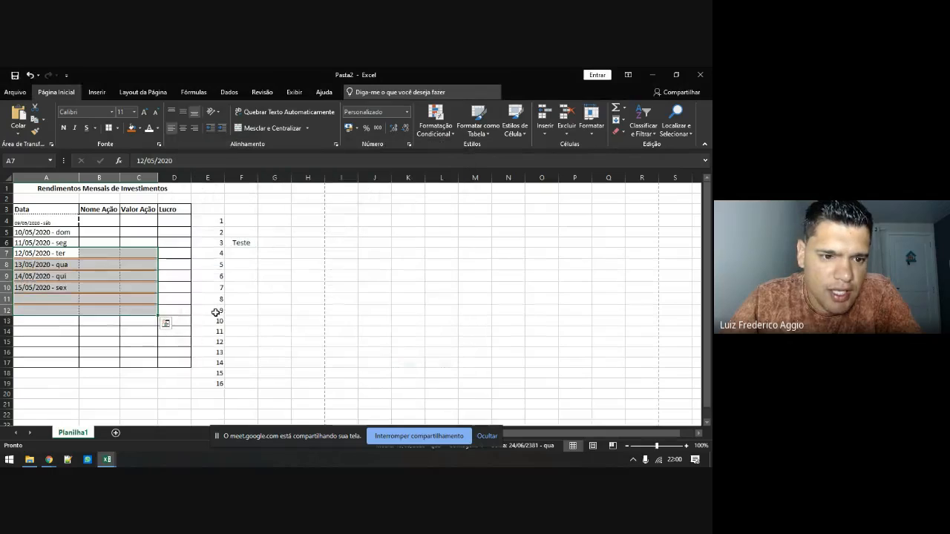
# Look over the fill options in Format Cells for C9, then close the dialog without changes
pyautogui.click(161, 290)
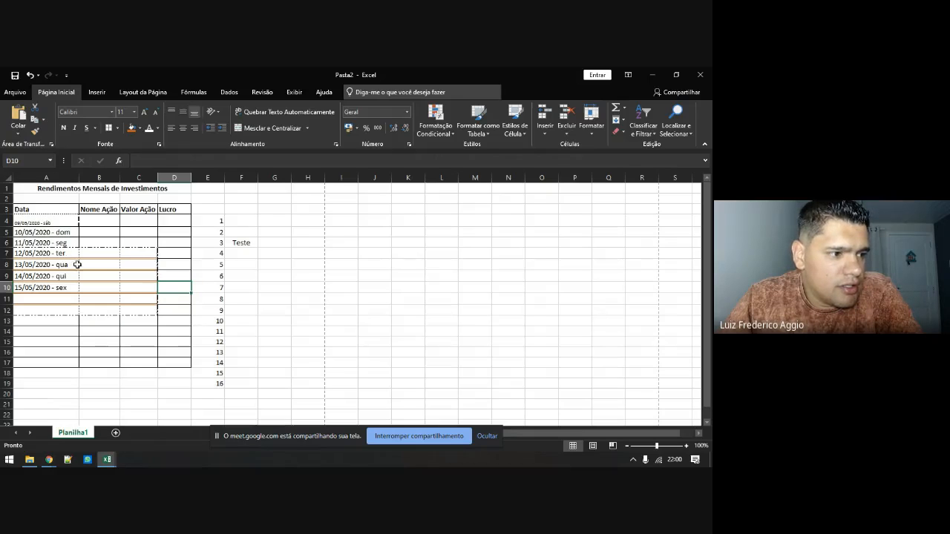
pyautogui.click(128, 286)
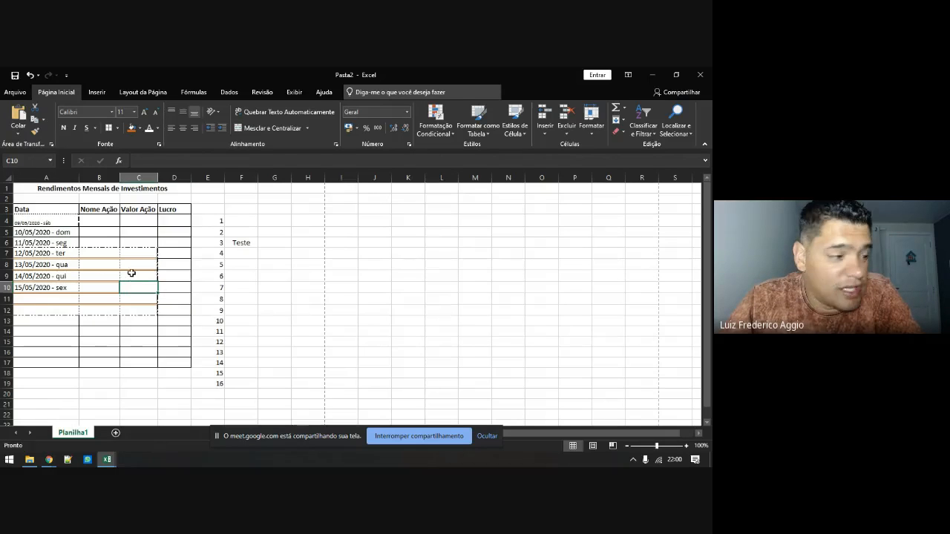
pyautogui.rightClick(131, 273)
pyautogui.click(166, 404)
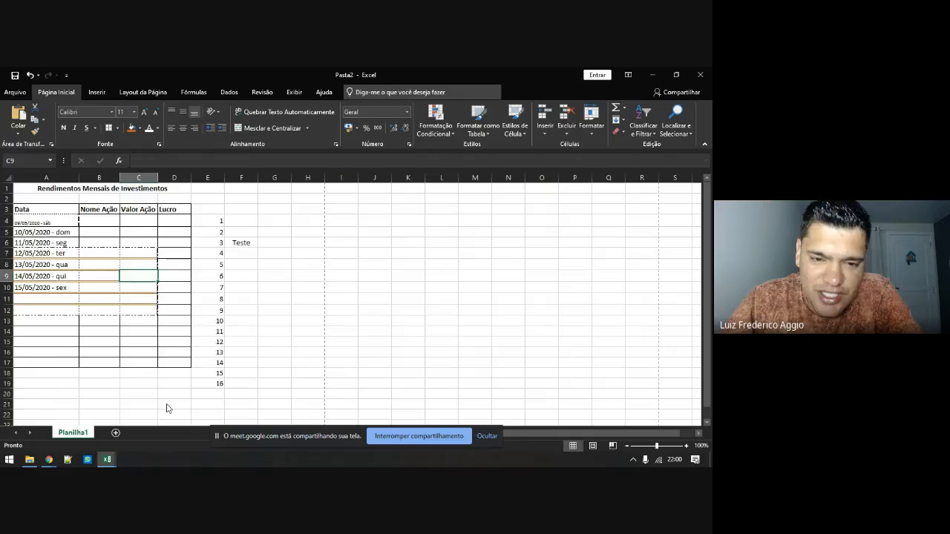
pyautogui.moveTo(154, 217); pyautogui.dragTo(318, 157)
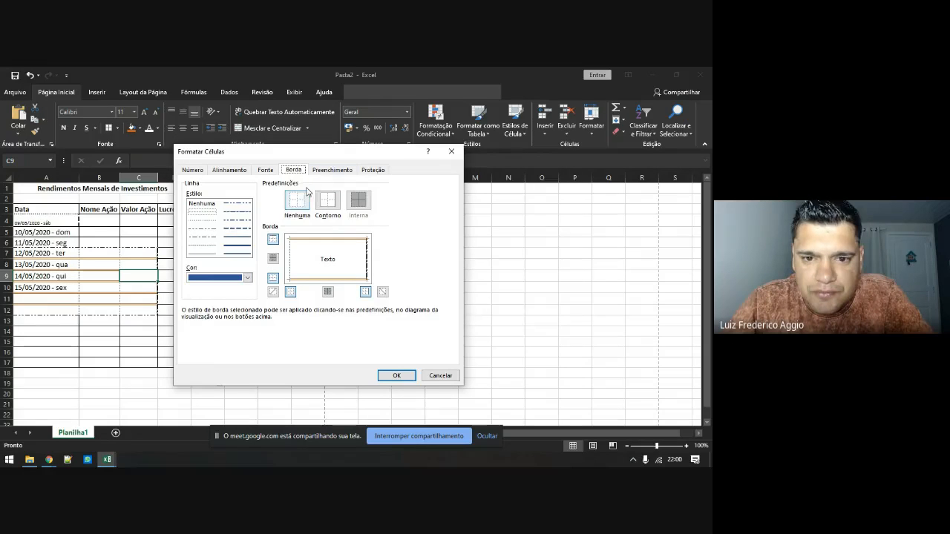
pyautogui.click(322, 171)
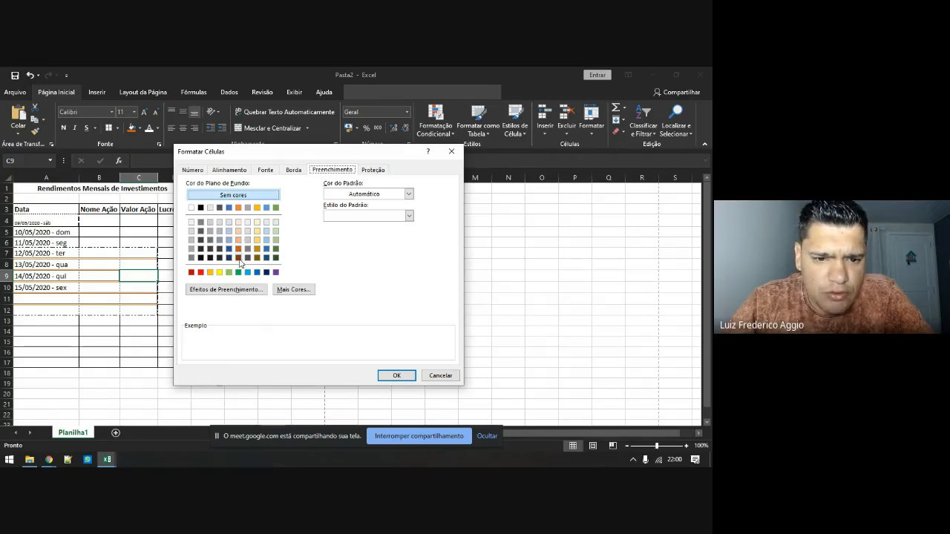
pyautogui.click(451, 151)
# Apply Todas as Bordas (all borders) to the whole table A3:D17
pyautogui.moveTo(35, 208); pyautogui.dragTo(171, 355)
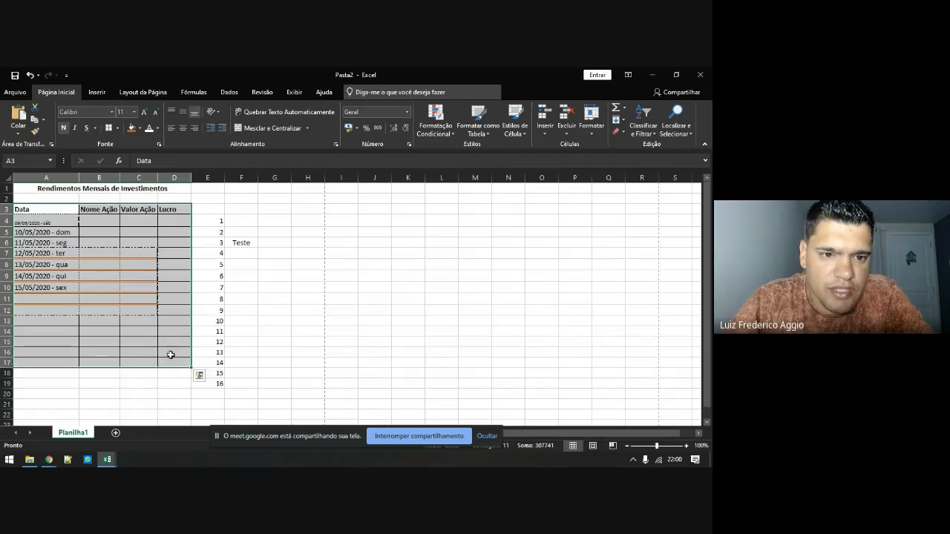
pyautogui.click(118, 127)
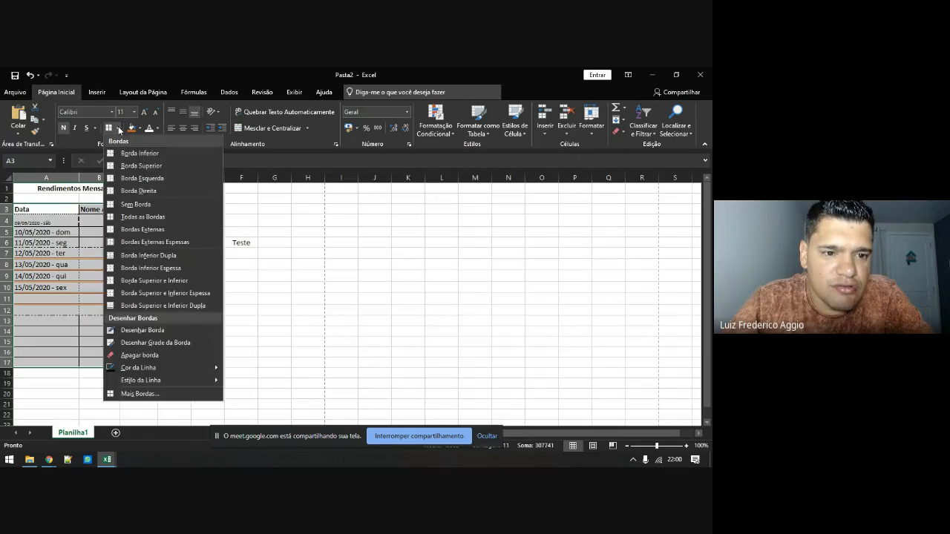
pyautogui.click(135, 218)
pyautogui.click(110, 272)
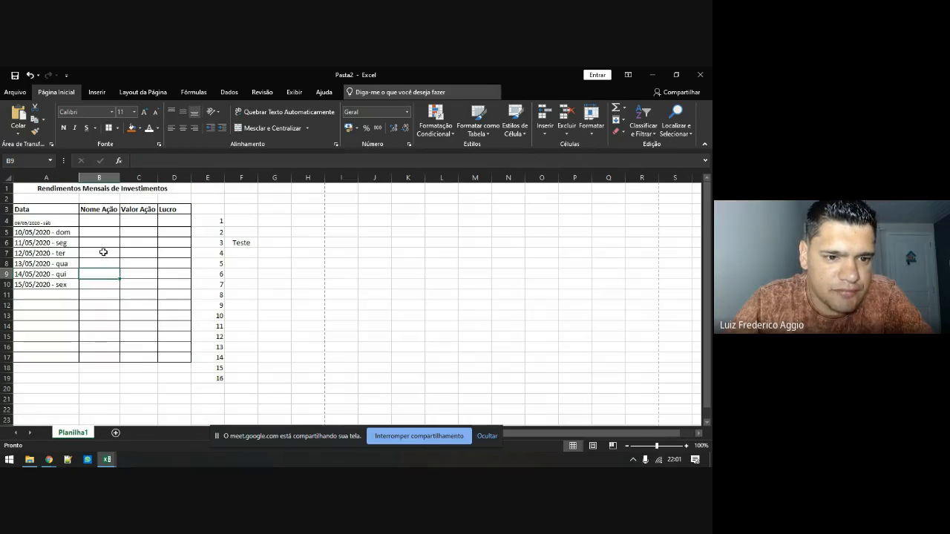
pyautogui.rightClick(104, 252)
# Fill B7 with a light-yellow-to-blue gradient using 'Do canto' (from corner) shading
pyautogui.click(132, 398)
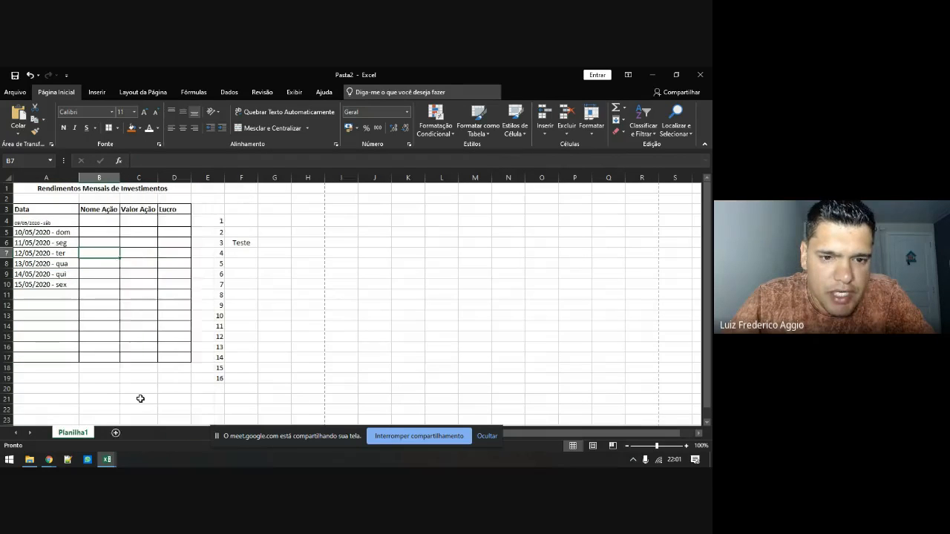
pyautogui.moveTo(168, 220); pyautogui.dragTo(331, 182)
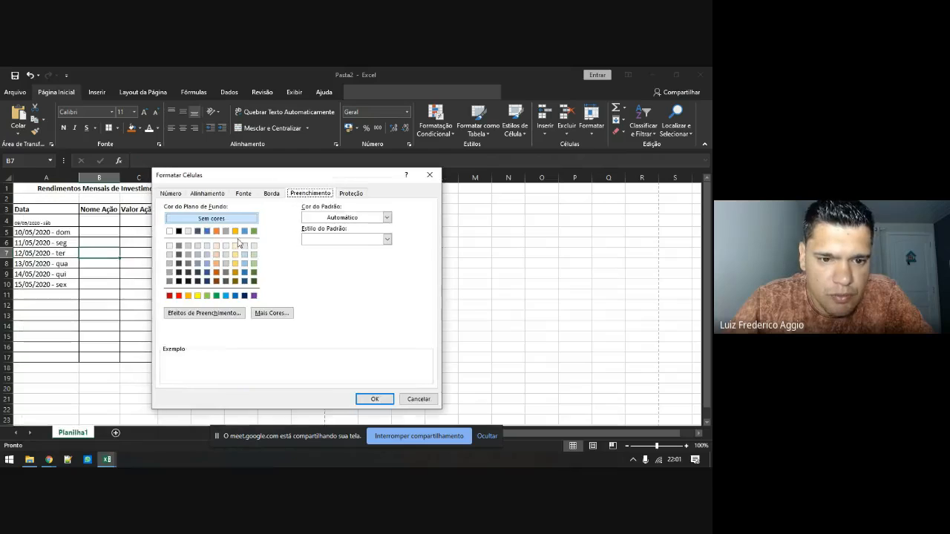
pyautogui.click(197, 254)
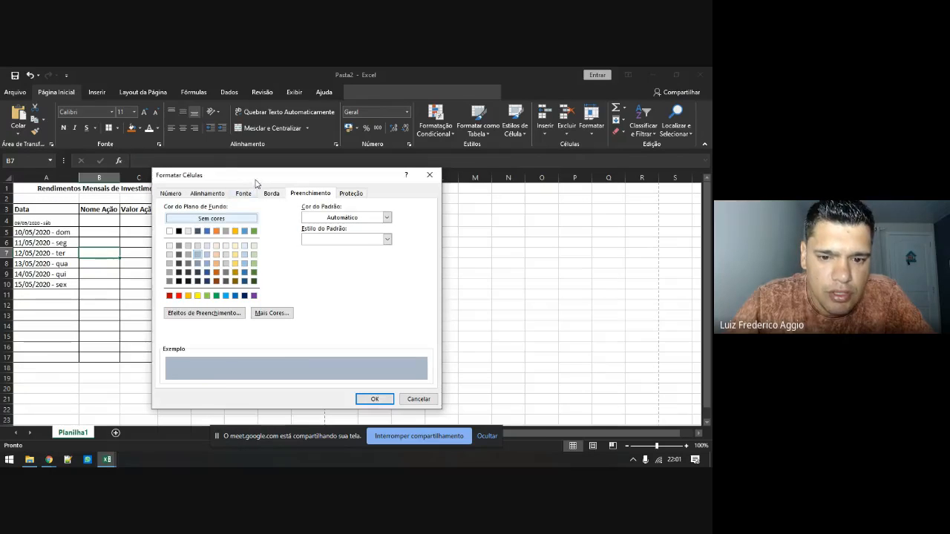
pyautogui.moveTo(252, 176); pyautogui.dragTo(318, 175)
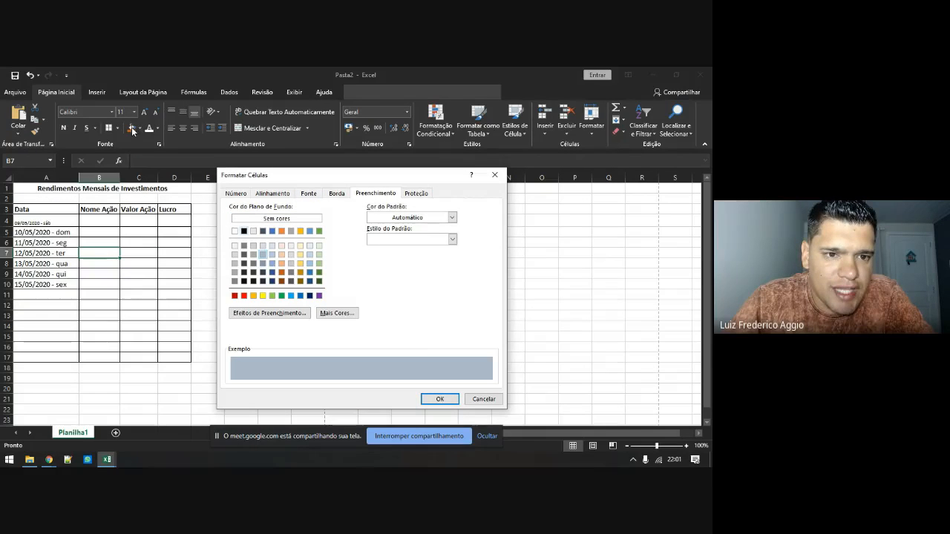
pyautogui.click(282, 314)
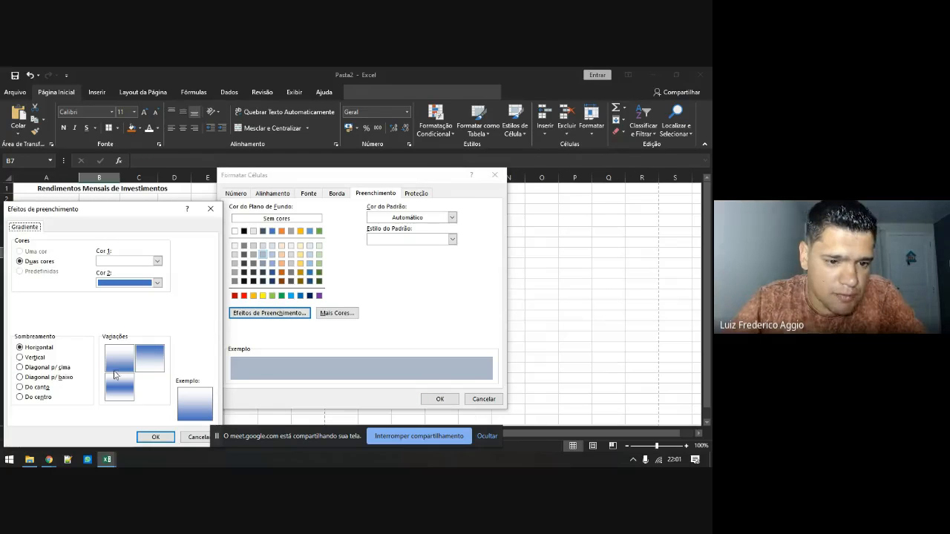
pyautogui.click(116, 262)
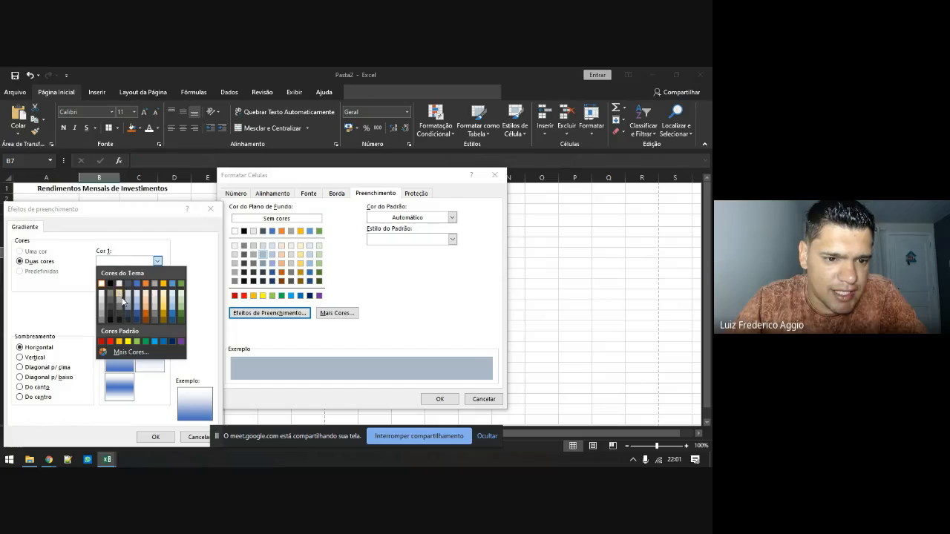
pyautogui.click(164, 305)
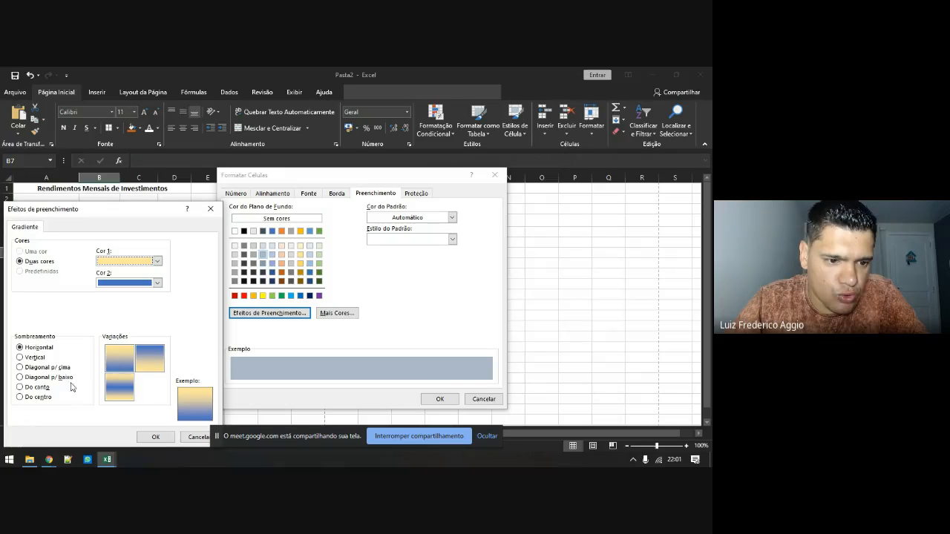
pyautogui.click(20, 367)
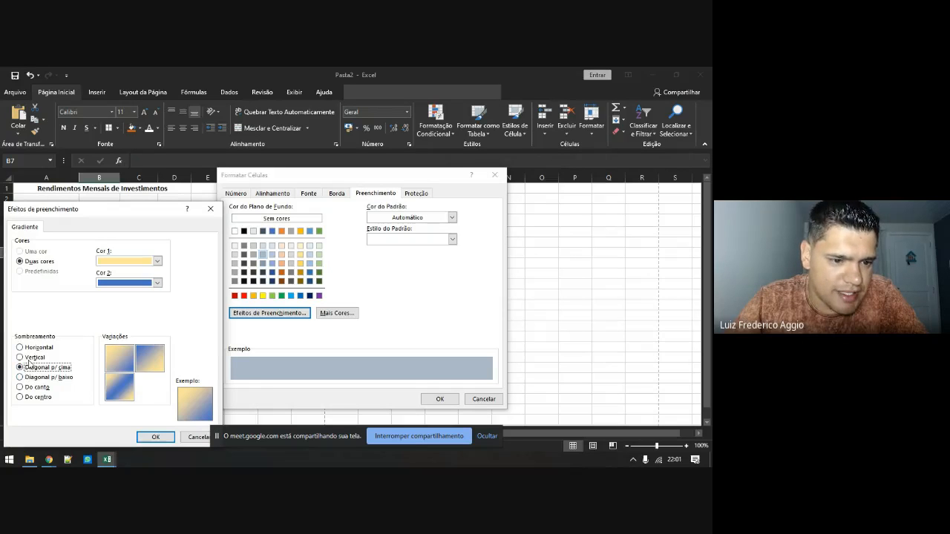
pyautogui.click(21, 357)
pyautogui.click(20, 386)
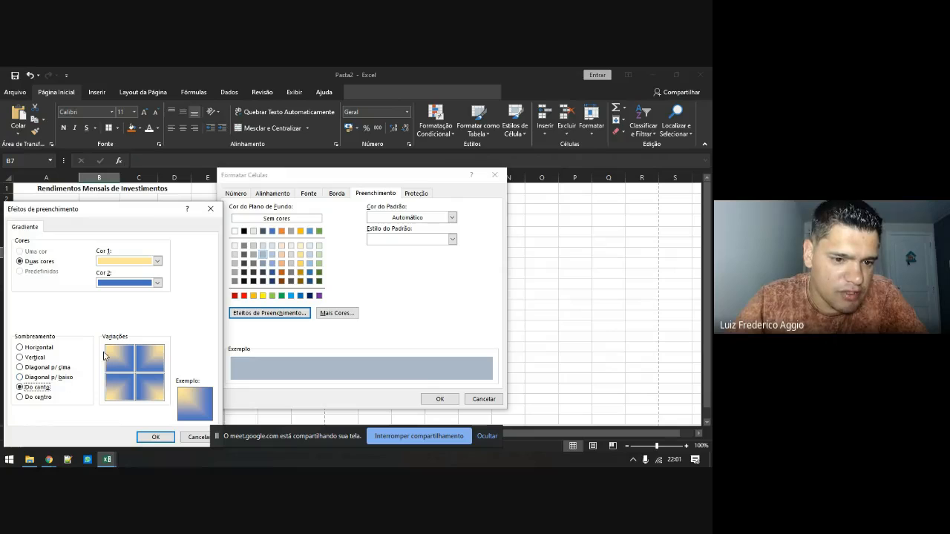
pyautogui.click(155, 437)
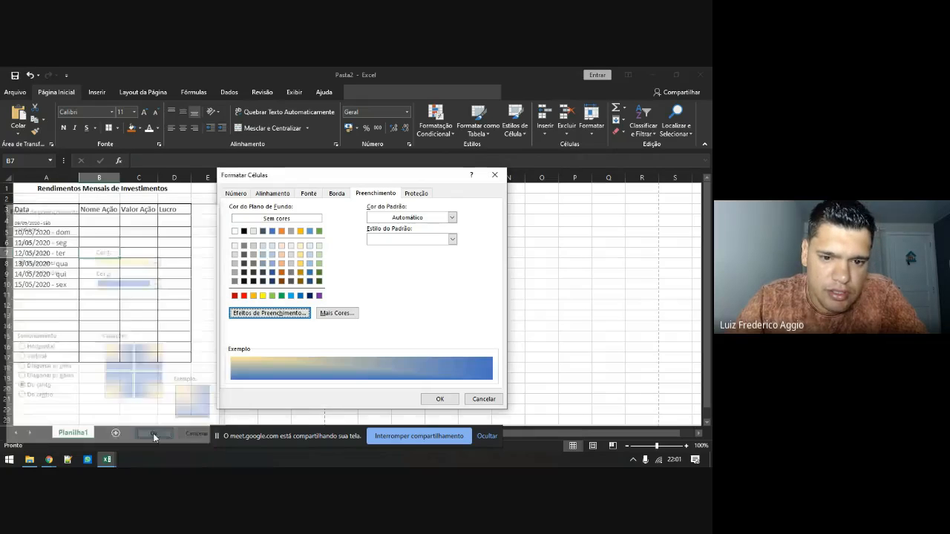
pyautogui.click(437, 399)
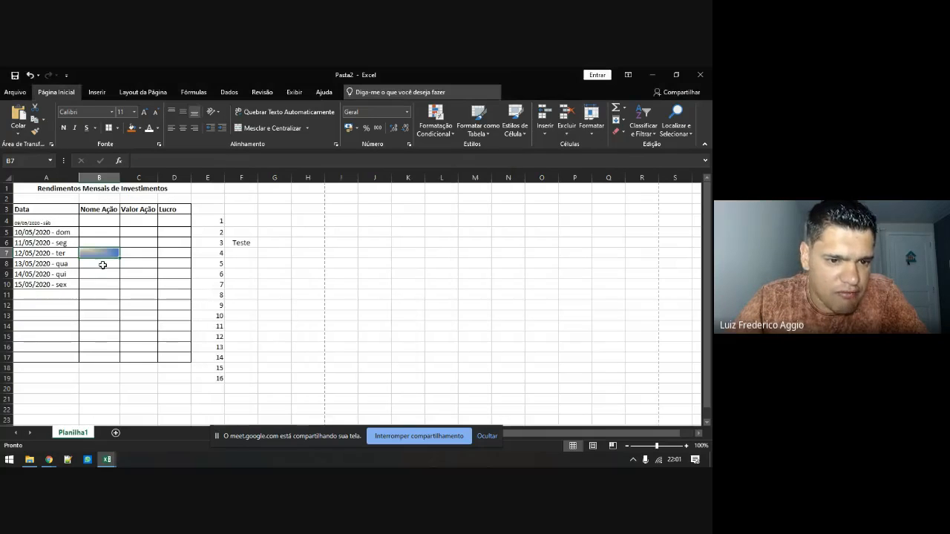
# Reopen B7's Fill Effects to view its yellow-to-blue gradient, then cancel without changes
pyautogui.rightClick(103, 253)
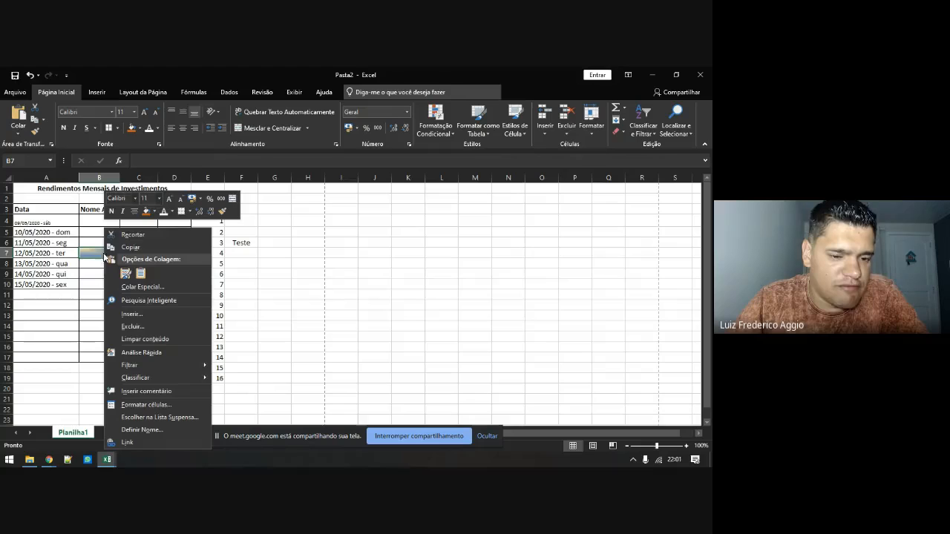
pyautogui.click(136, 404)
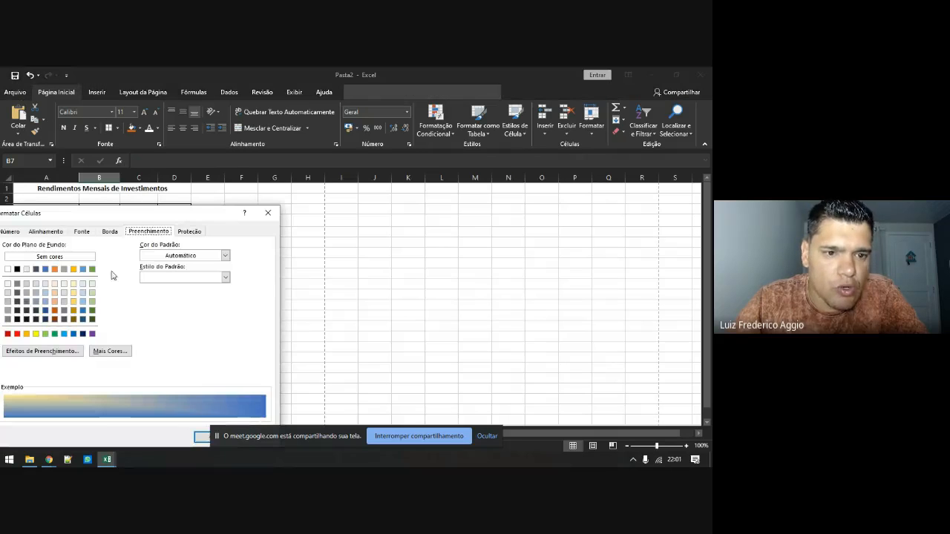
pyautogui.moveTo(133, 216); pyautogui.dragTo(324, 182)
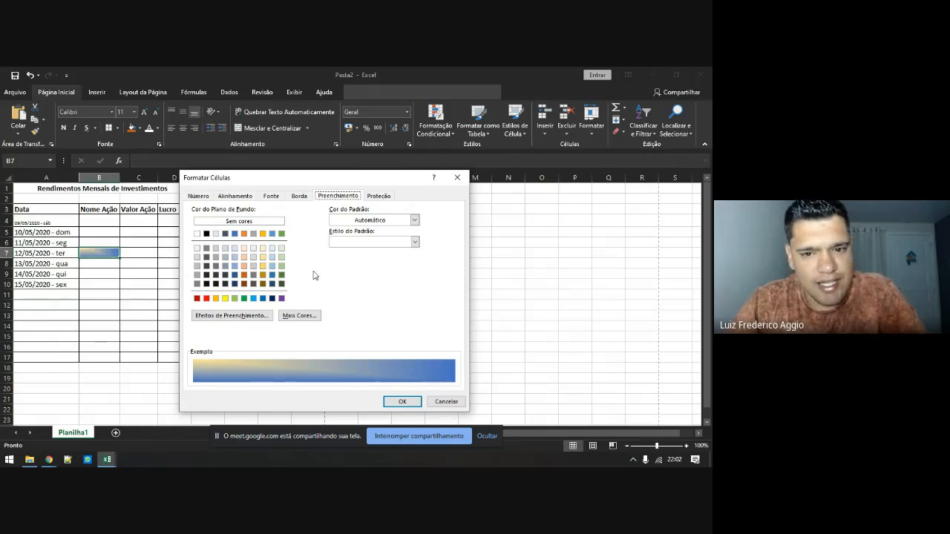
pyautogui.click(240, 314)
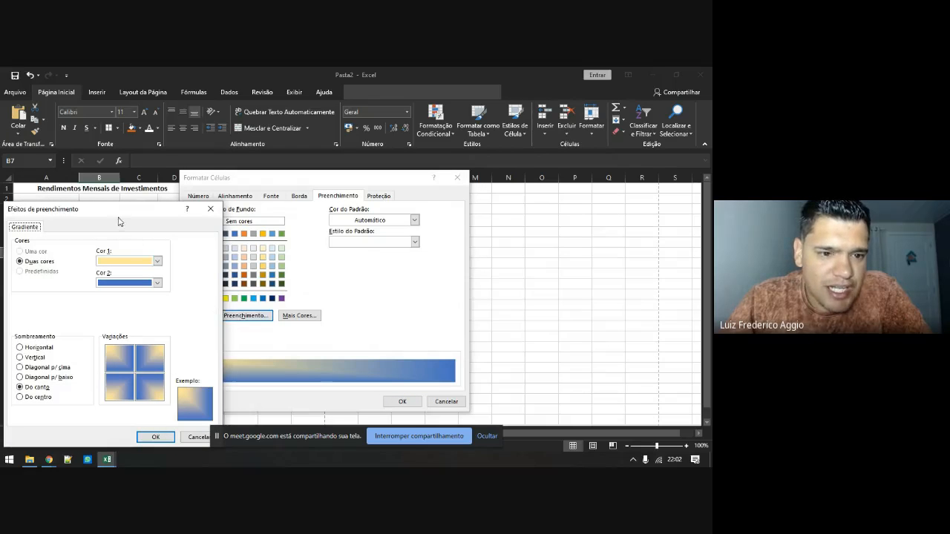
pyautogui.moveTo(125, 212); pyautogui.dragTo(239, 187)
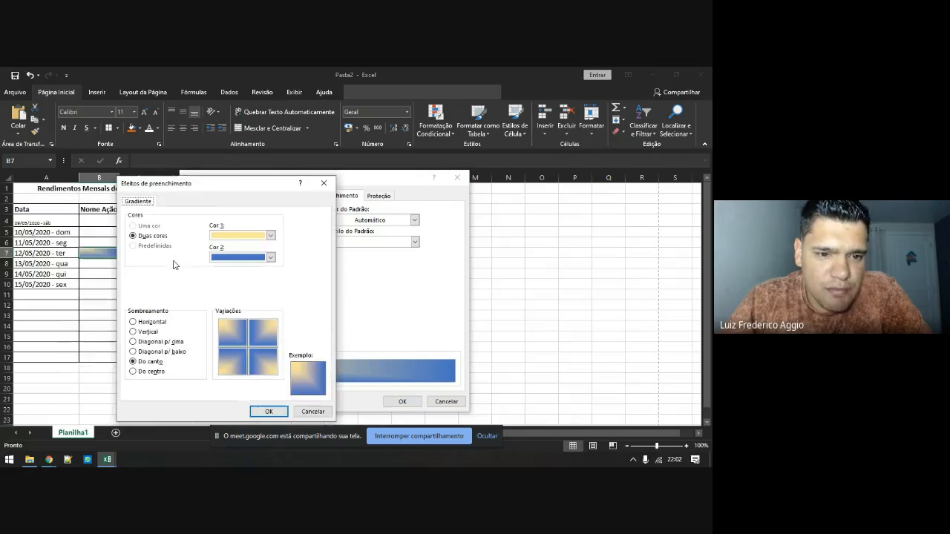
pyautogui.click(312, 412)
pyautogui.click(369, 243)
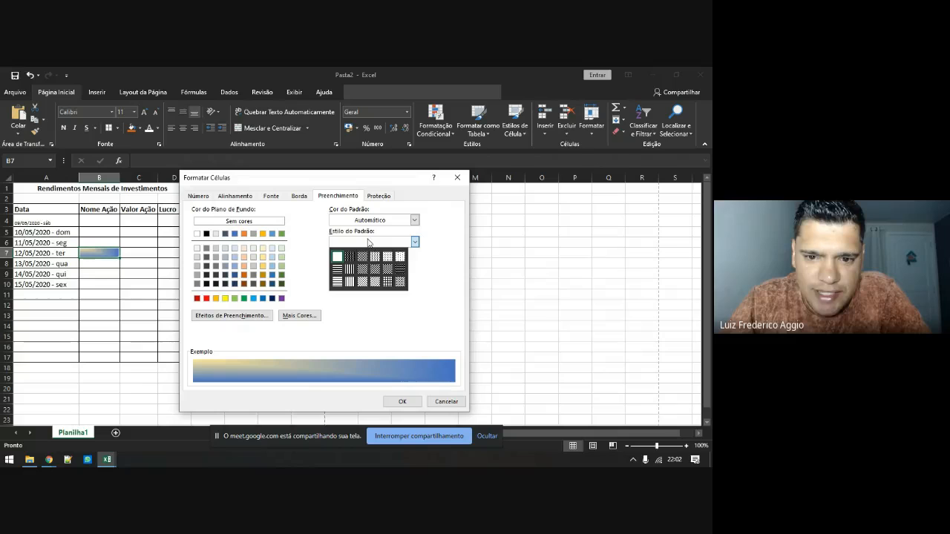
# Fill B7 with a red Cinza 25% dotted pattern instead of the gradient
pyautogui.click(363, 284)
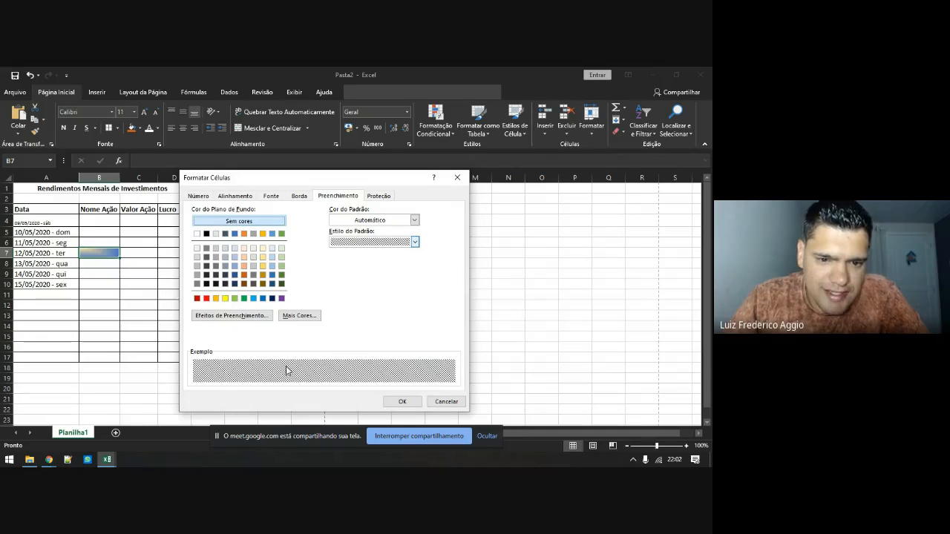
pyautogui.click(357, 241)
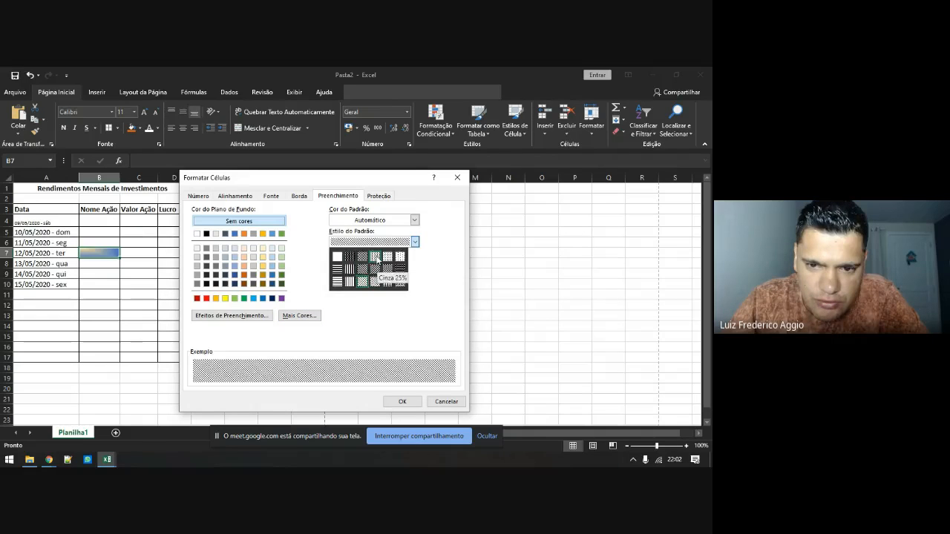
pyautogui.click(375, 258)
pyautogui.click(364, 220)
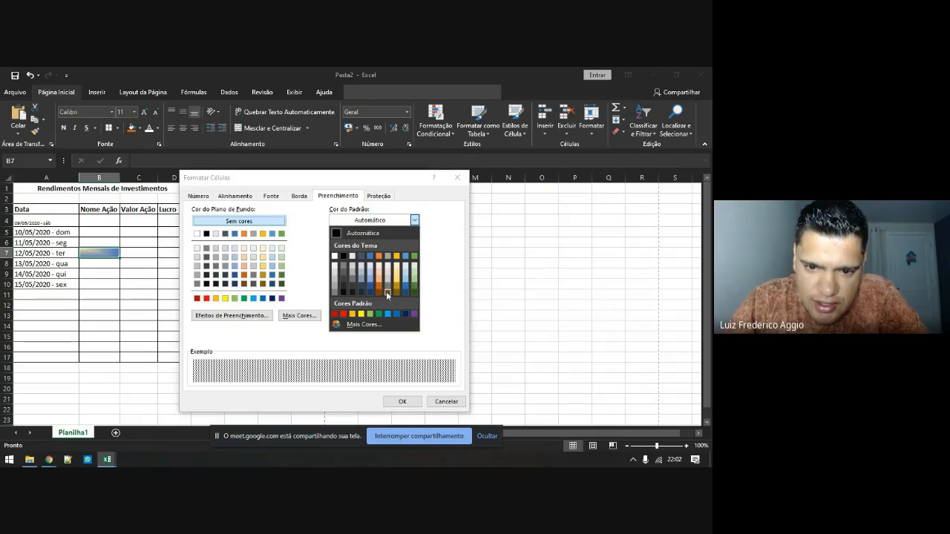
pyautogui.click(343, 314)
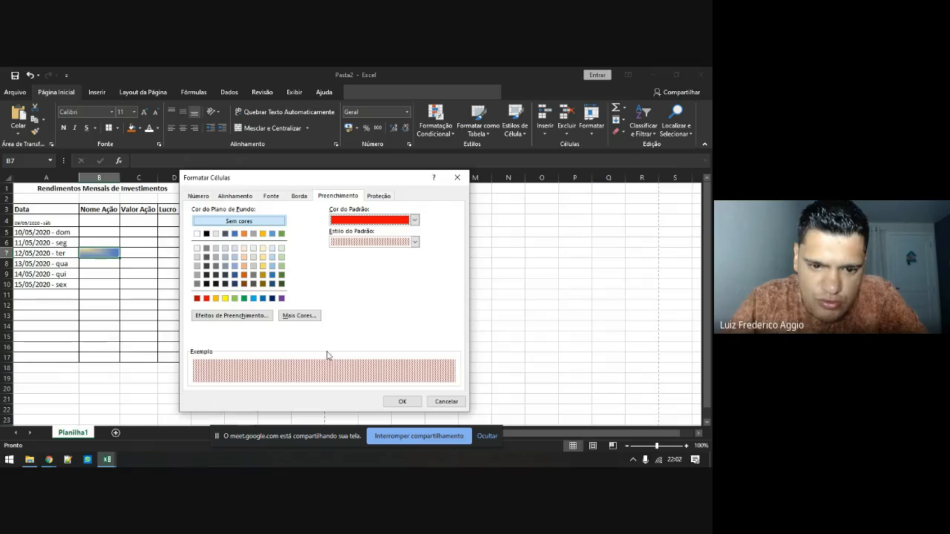
pyautogui.click(401, 401)
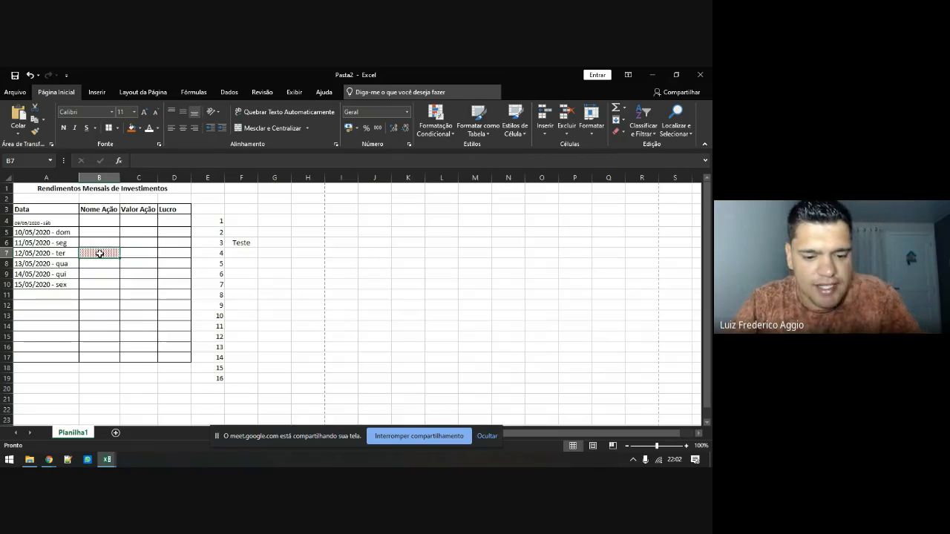
# Enter the word Teste in cell B7
pyautogui.write('Teste')
pyautogui.press('Return')
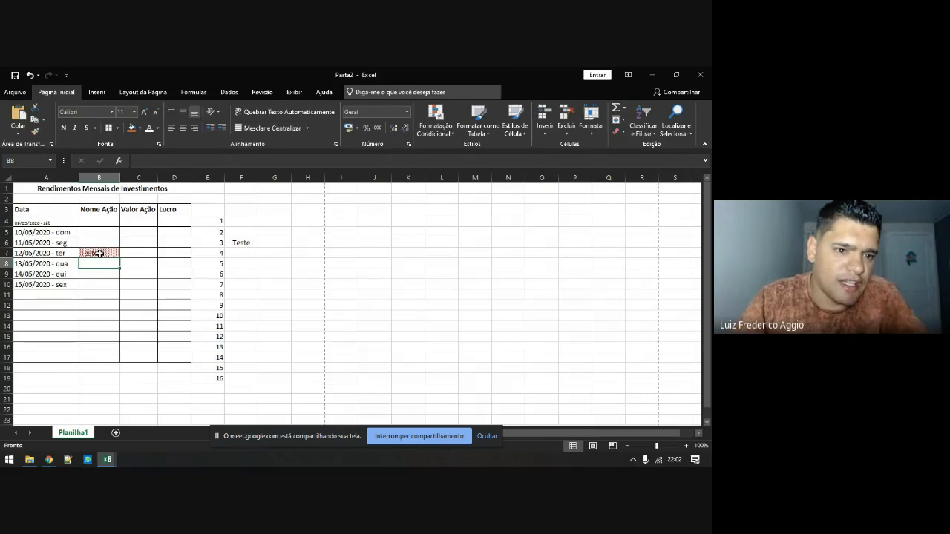
pyautogui.click(106, 254)
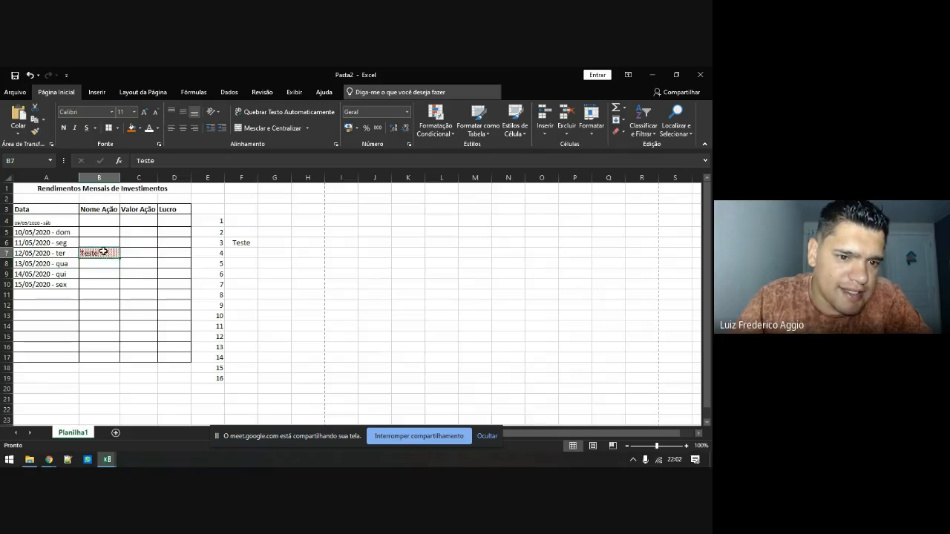
# Check B7's Proteção settings in Format Cells, closing without changes, then select the whole sheet
pyautogui.rightClick(104, 253)
pyautogui.click(124, 405)
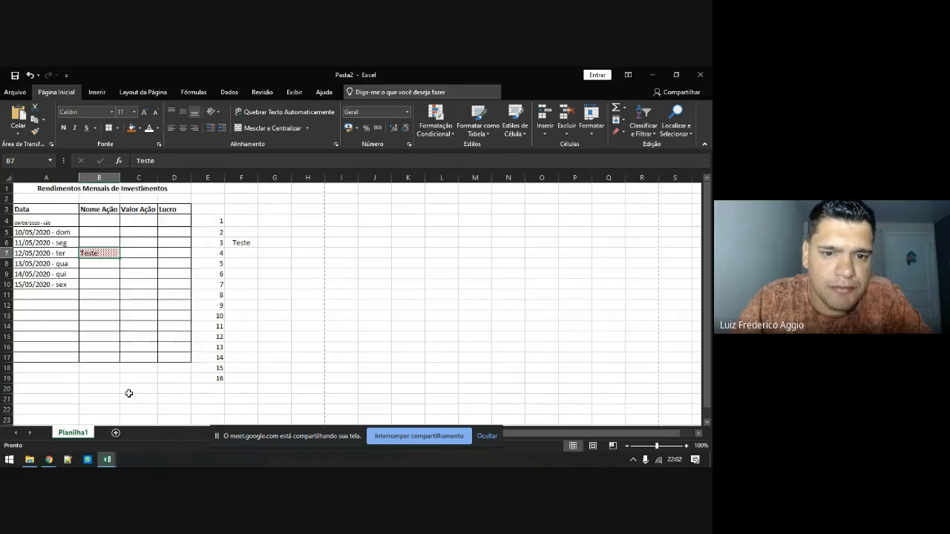
pyautogui.click(361, 242)
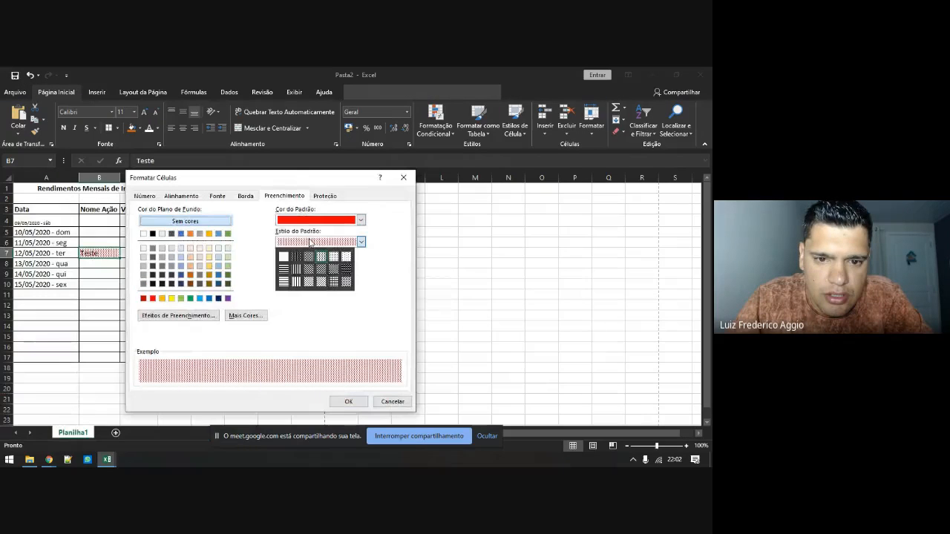
pyautogui.click(290, 254)
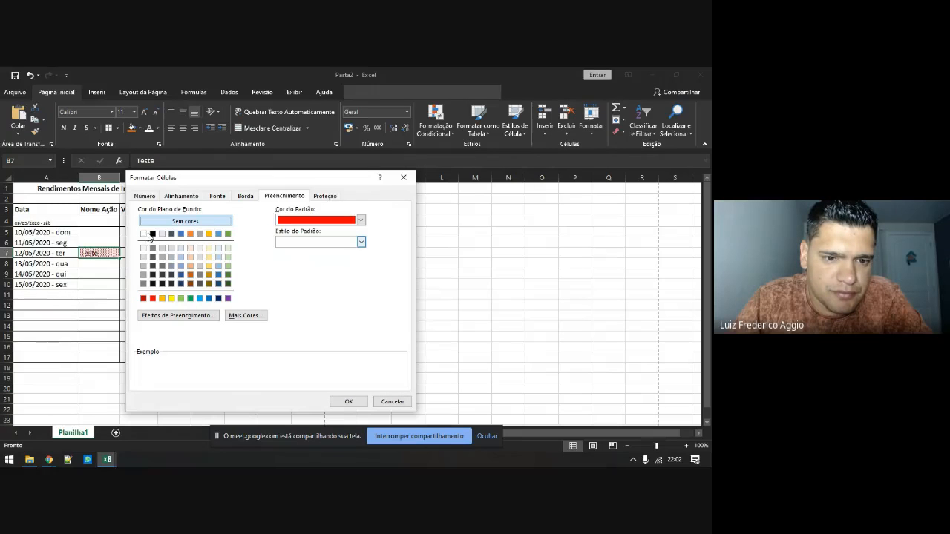
pyautogui.click(324, 196)
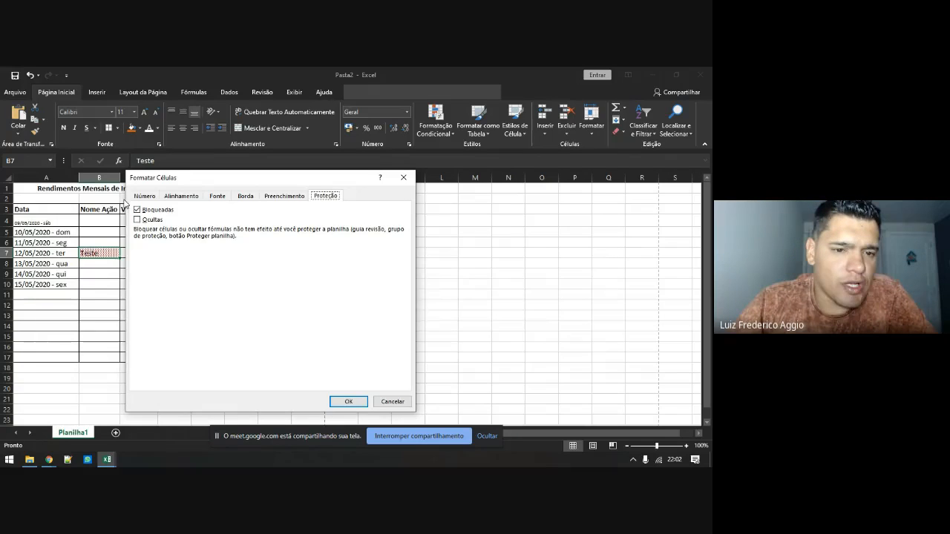
pyautogui.click(403, 177)
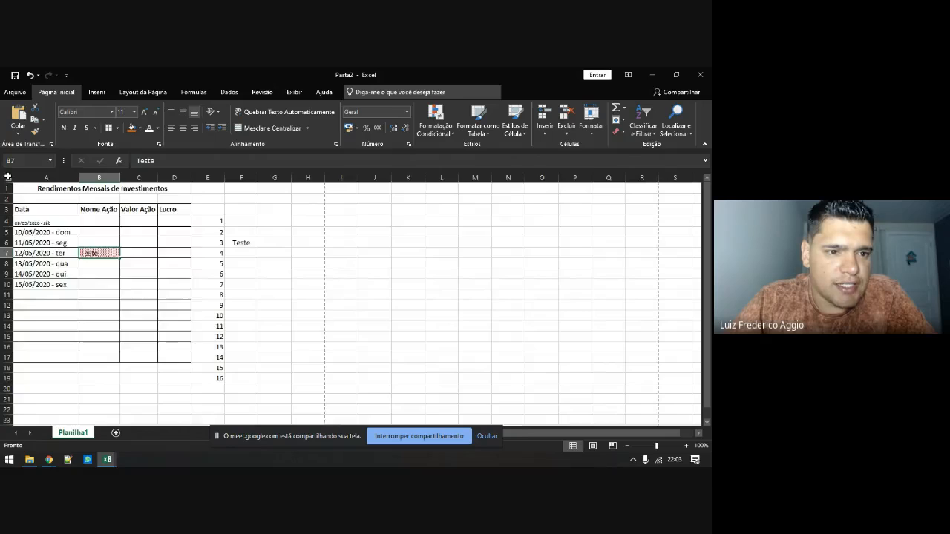
pyautogui.click(10, 178)
pyautogui.rightClick(135, 254)
# Tick Ocultas alongside Bloqueadas for every cell on the sheet
pyautogui.click(176, 366)
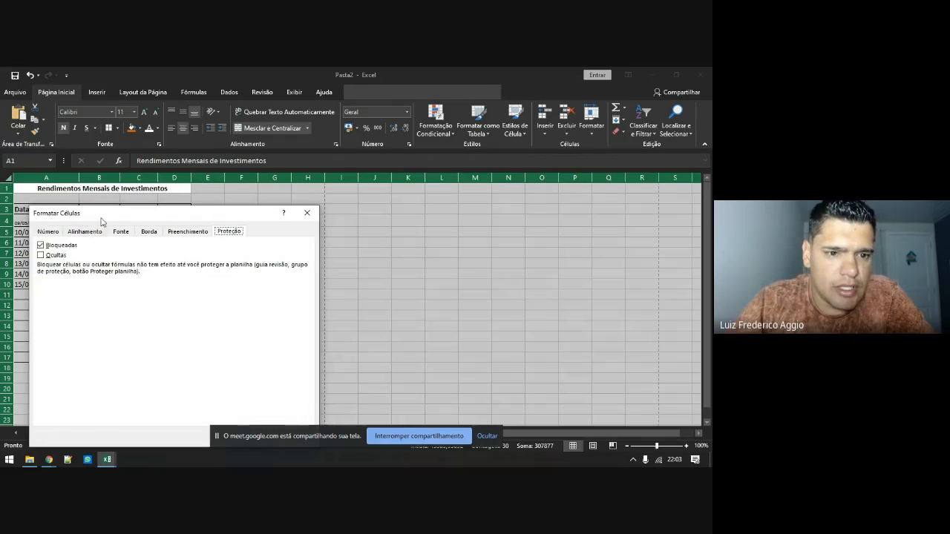
pyautogui.moveTo(102, 216); pyautogui.dragTo(233, 143)
pyautogui.click(161, 244)
pyautogui.click(375, 365)
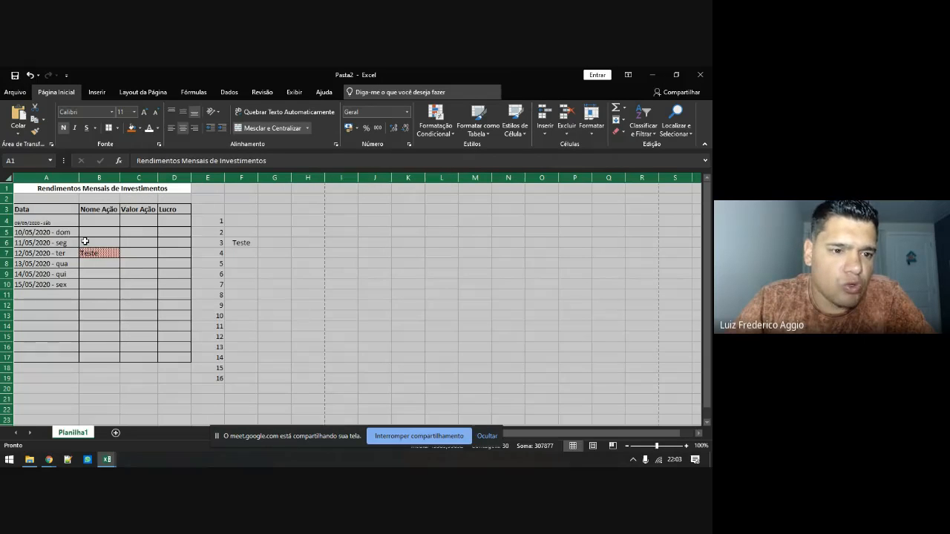
# Open the date in A7 for editing in the formula bar, then move to C6
pyautogui.click(45, 252)
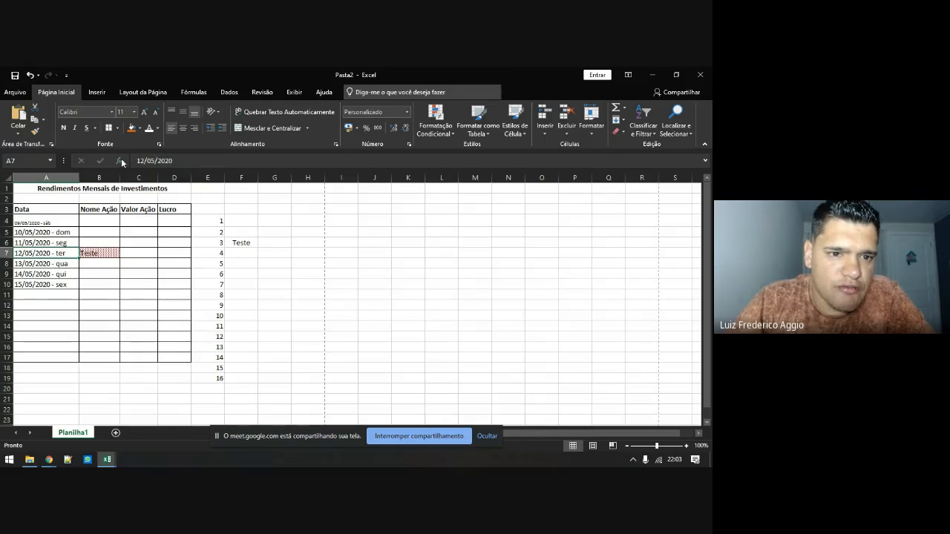
pyautogui.click(162, 165)
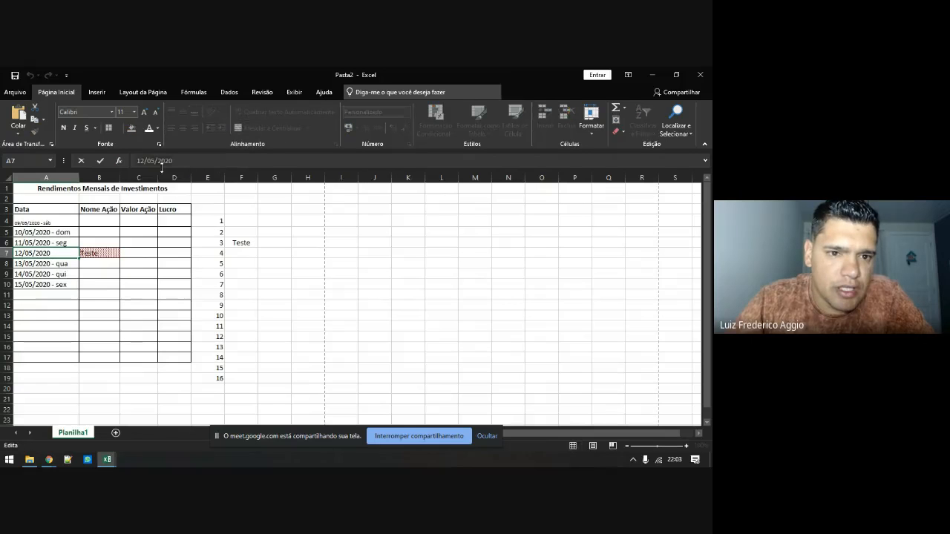
pyautogui.click(132, 239)
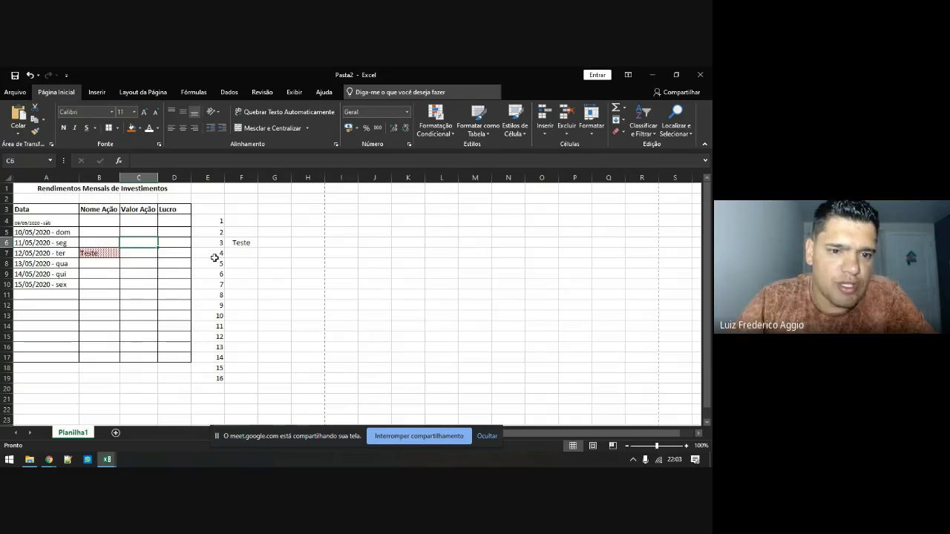
# Enter the formula =SOMA(1;2) in C6 so it displays 3
pyautogui.write('=soma(1;2')
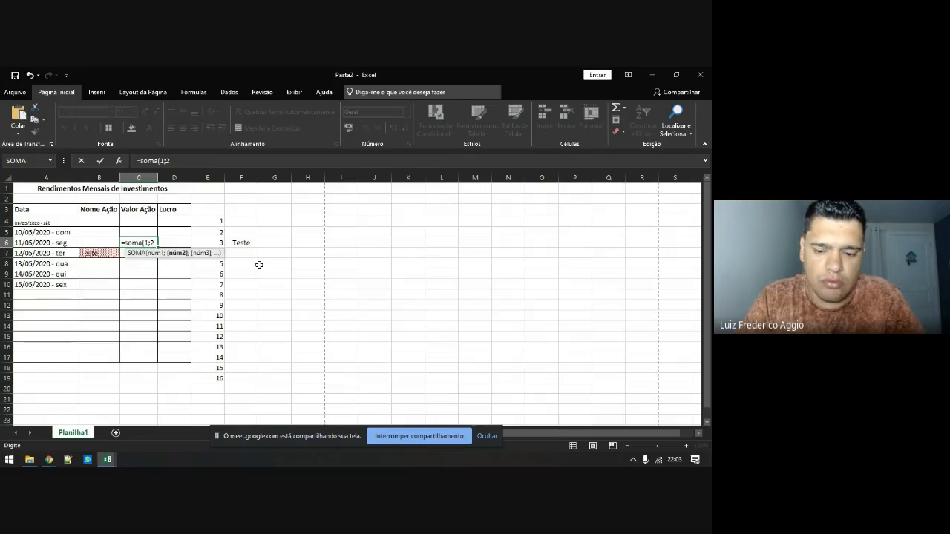
pyautogui.write(')')
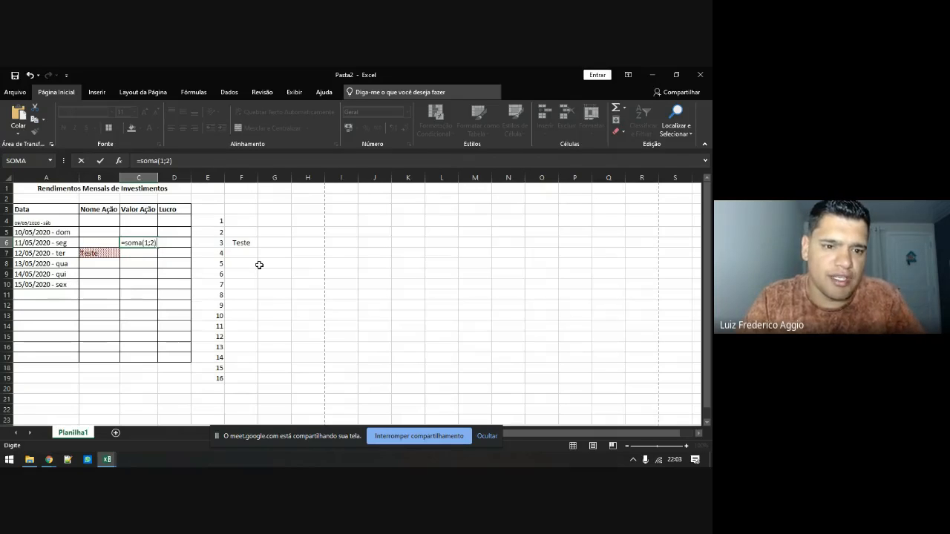
pyautogui.press('Return')
pyautogui.click(147, 244)
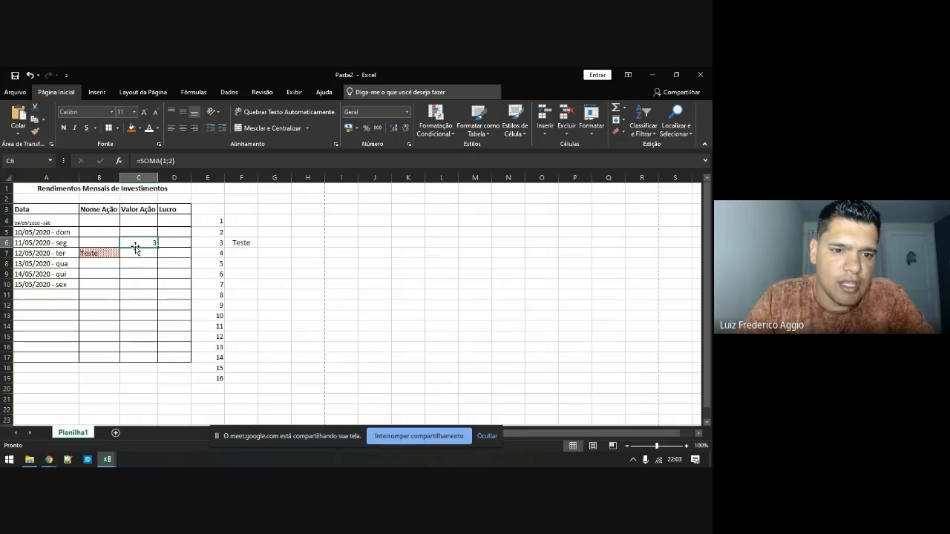
# Review C6's protection settings in Format Cells and close the dialog
pyautogui.rightClick(139, 242)
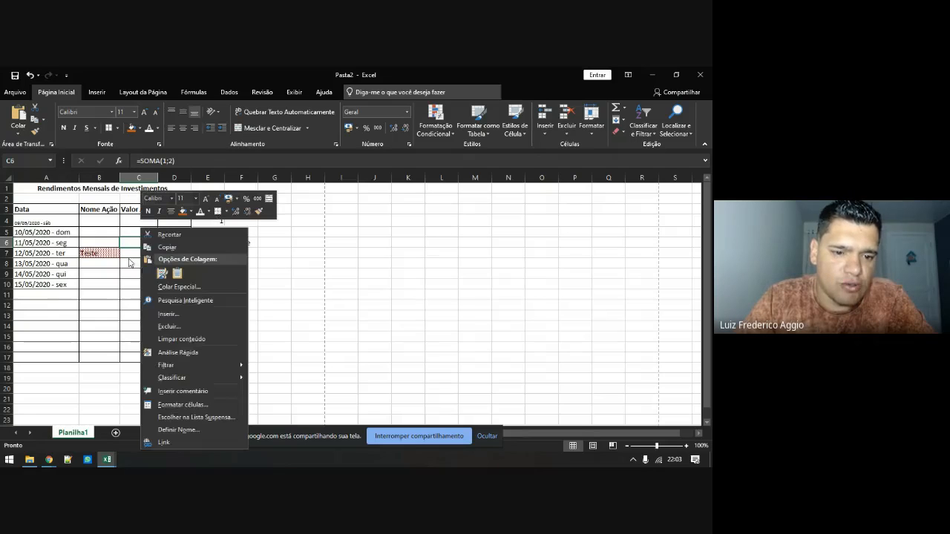
pyautogui.click(166, 404)
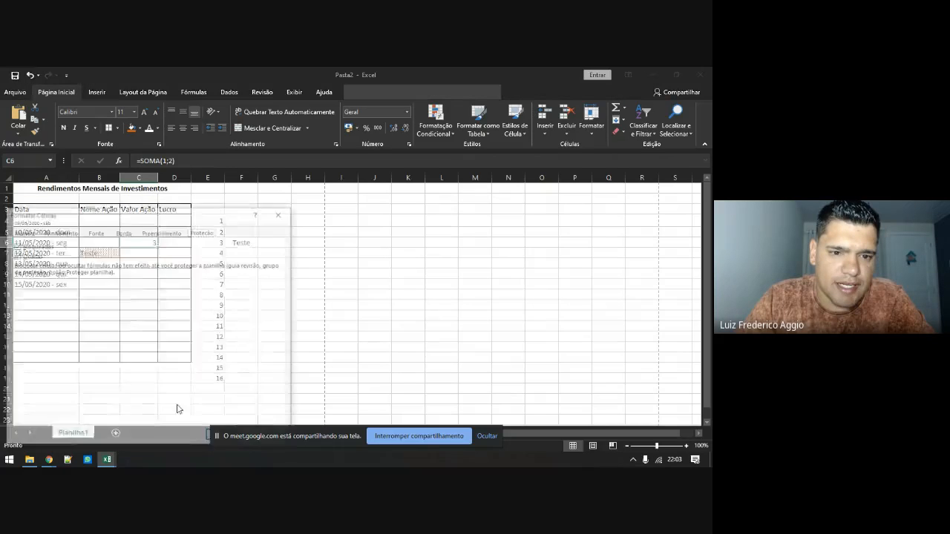
pyautogui.click(282, 213)
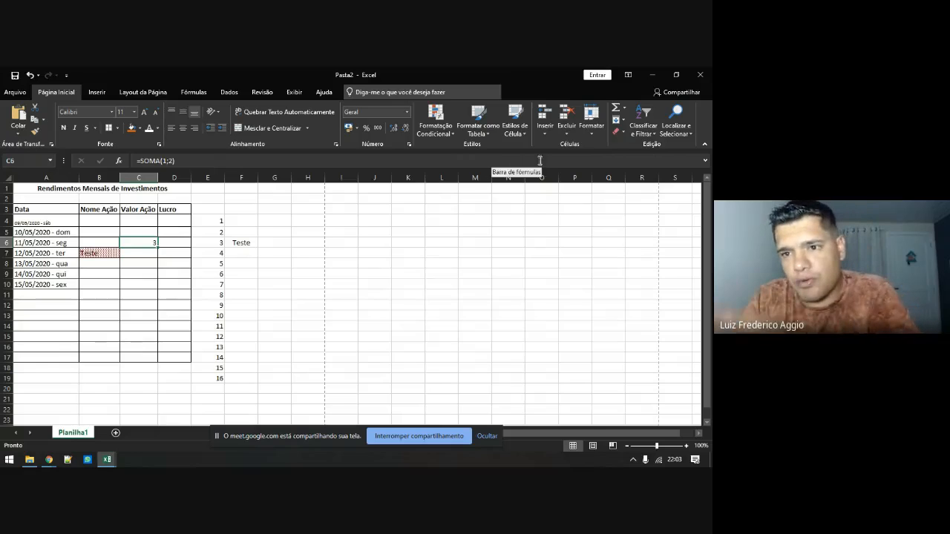
# Protect the worksheet via Formatar > Proteger Planilha with default settings
pyautogui.click(597, 126)
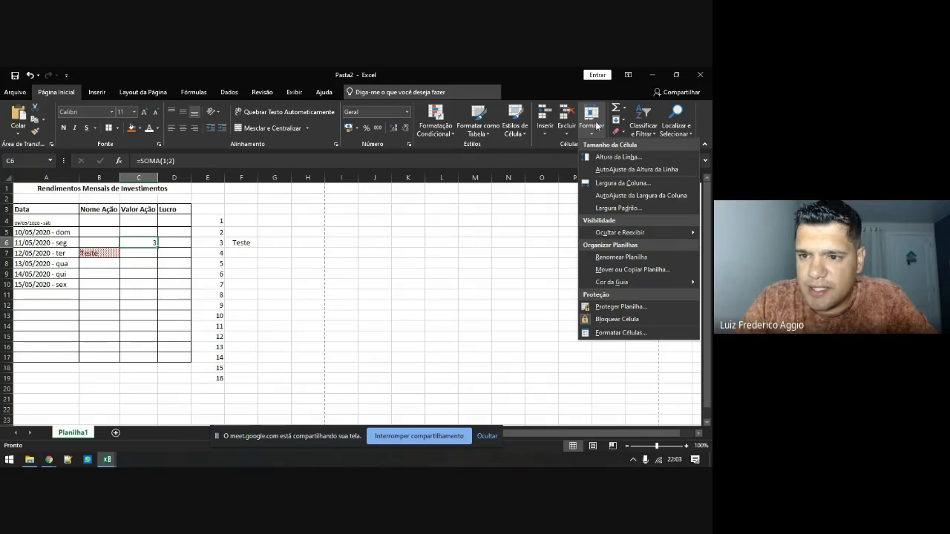
pyautogui.click(615, 307)
pyautogui.click(492, 319)
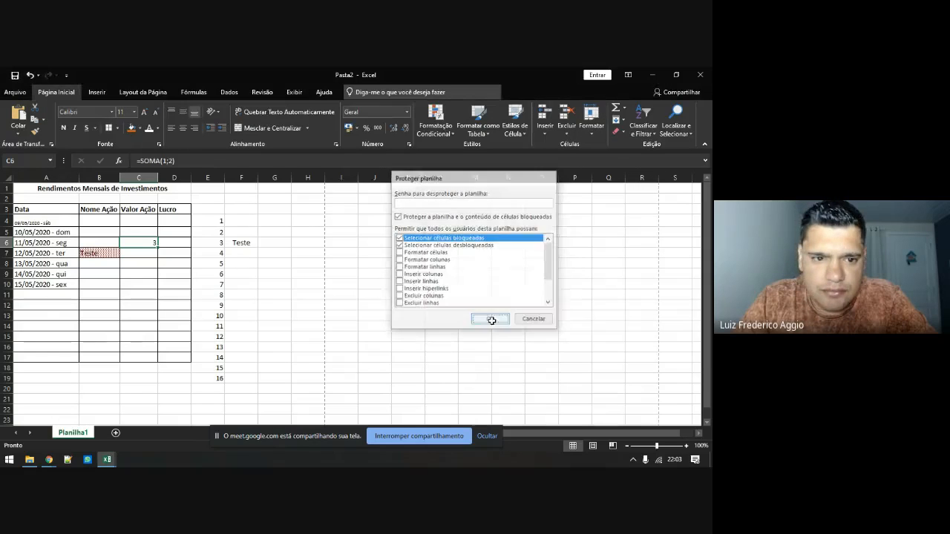
# Try editing C6 in the cell and formula bar, dismissing both protected-sheet warnings
pyautogui.doubleClick(147, 242)
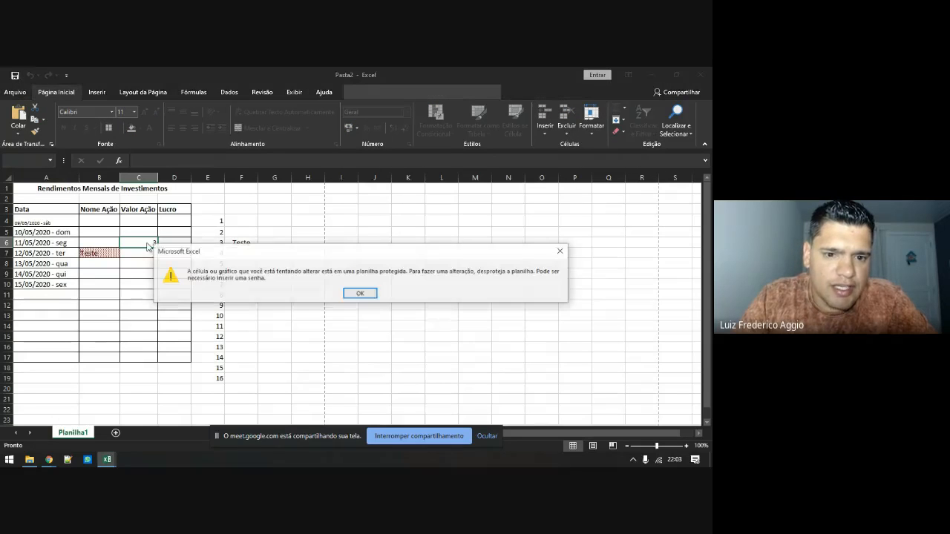
pyautogui.click(356, 295)
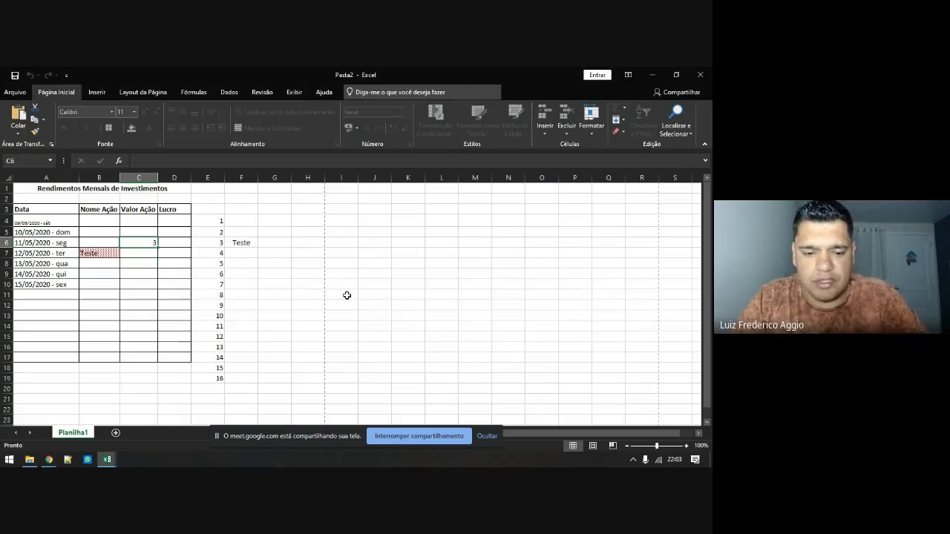
pyautogui.click(135, 161)
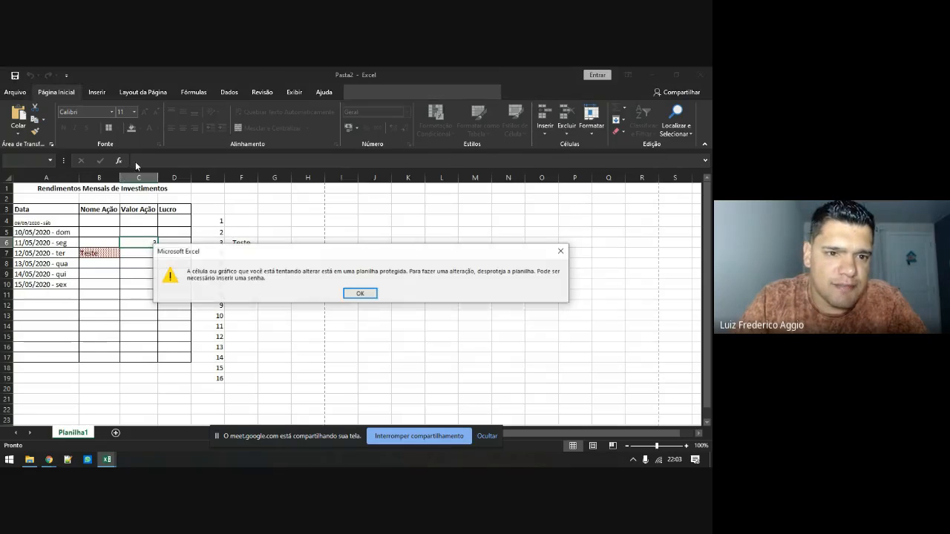
pyautogui.click(361, 293)
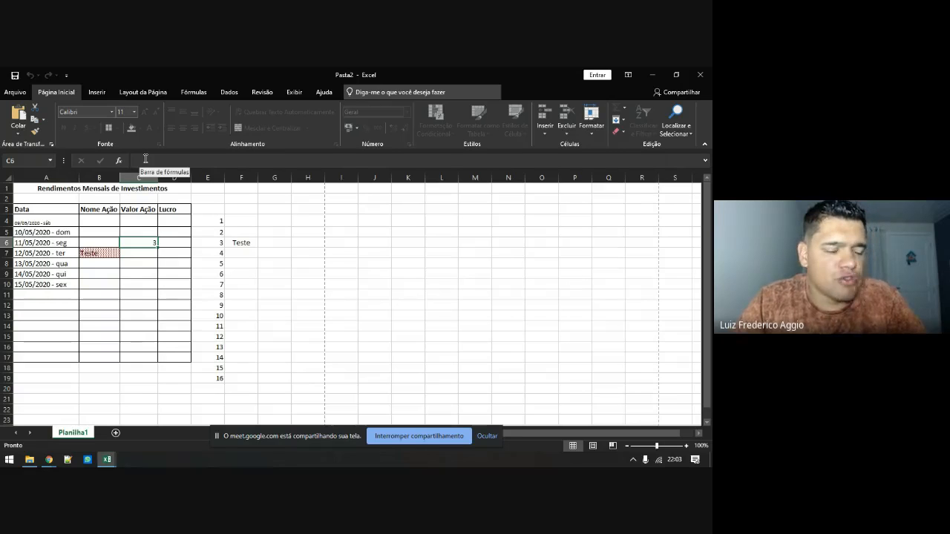
# Unprotect the sheet via Formatar > Desproteger Planilha, then cancel the Proteger Planilha dialog
pyautogui.click(590, 125)
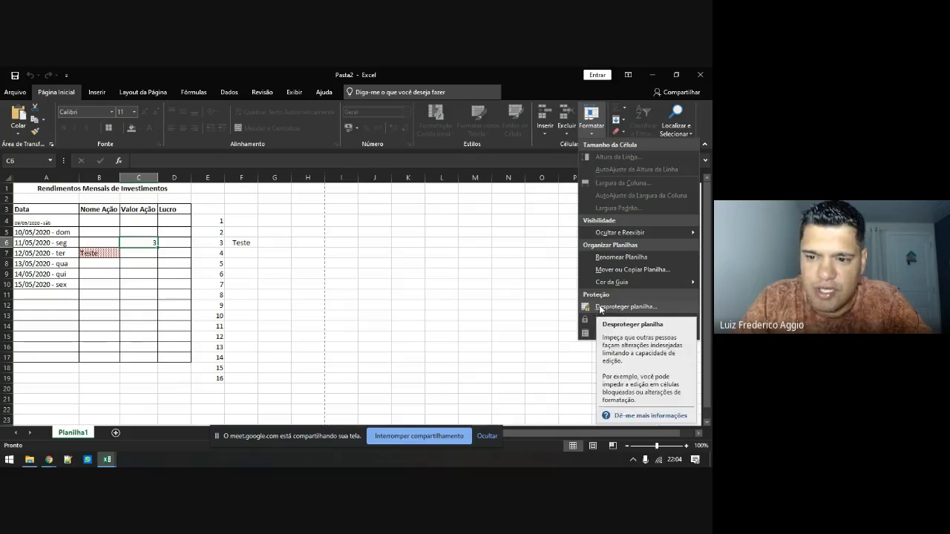
pyautogui.click(142, 242)
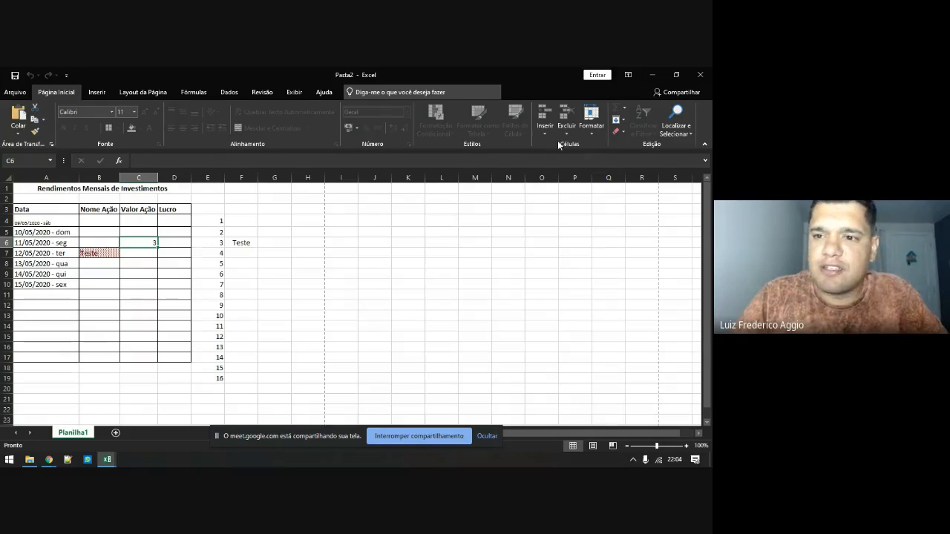
pyautogui.click(584, 128)
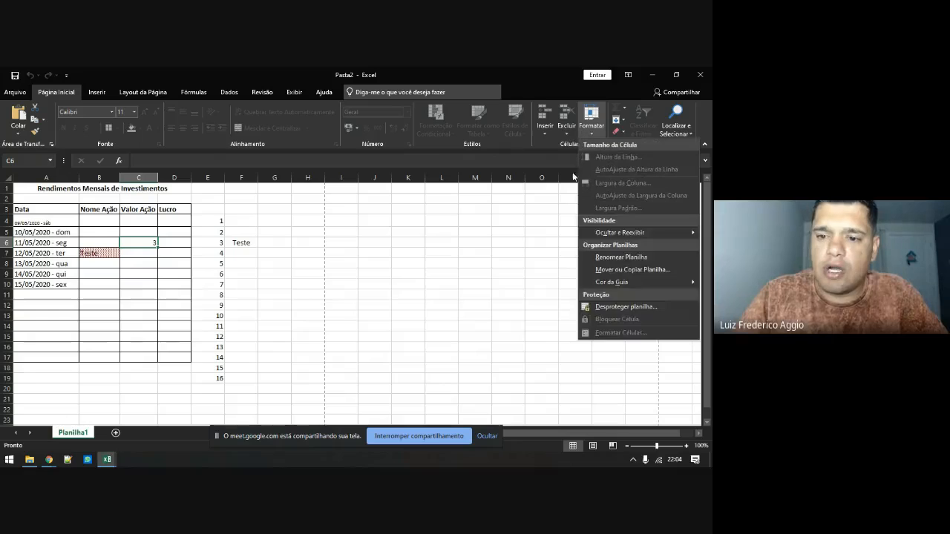
pyautogui.click(635, 308)
pyautogui.click(598, 132)
pyautogui.click(608, 312)
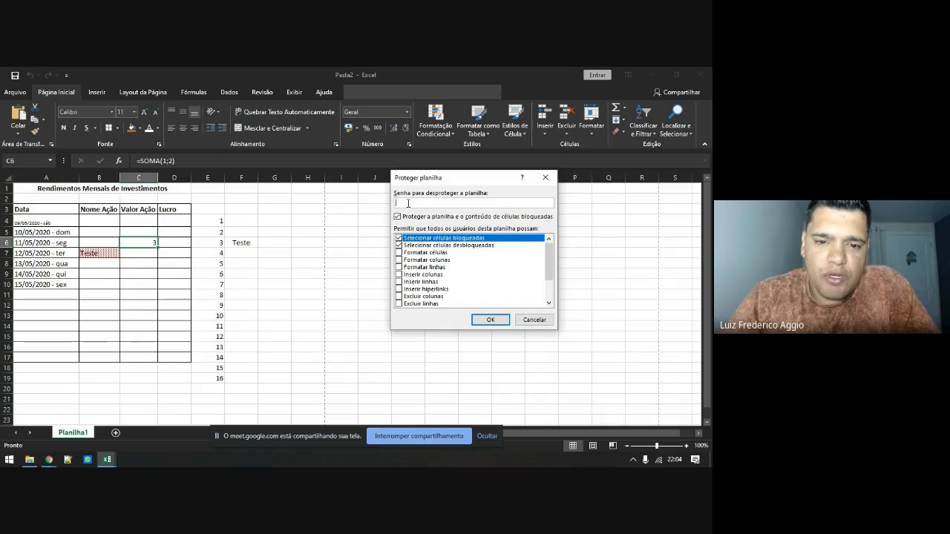
pyautogui.click(535, 319)
# Uncheck Ocultas for C6 so its formula stays visible
pyautogui.rightClick(145, 242)
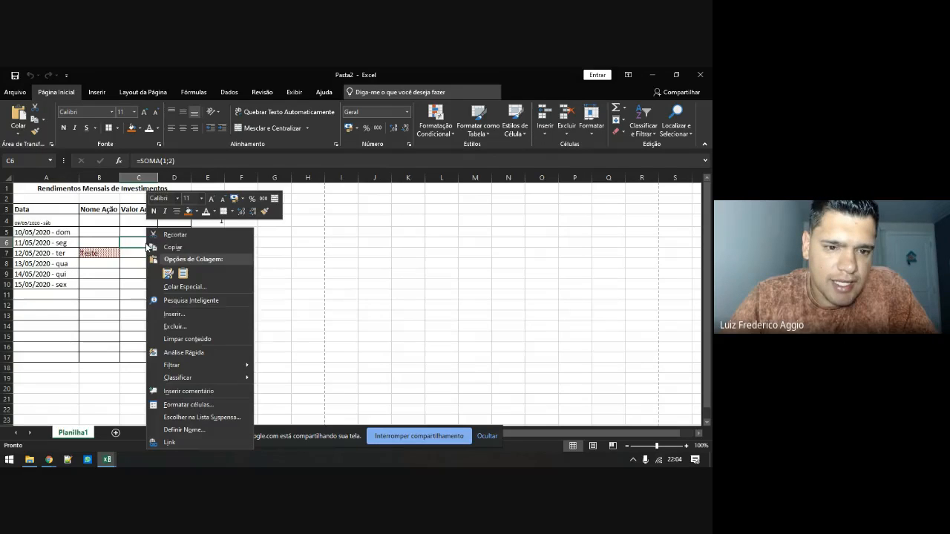
pyautogui.click(175, 404)
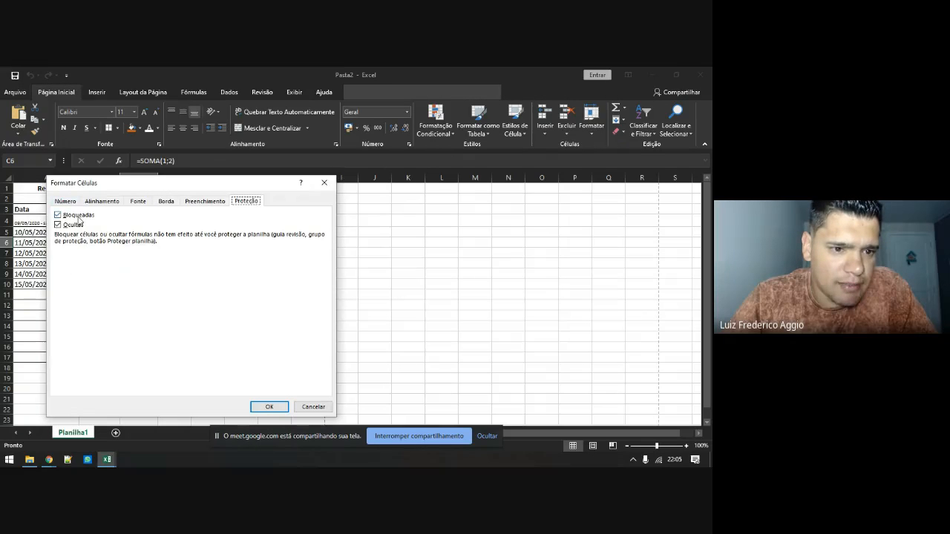
pyautogui.click(73, 224)
pyautogui.click(268, 407)
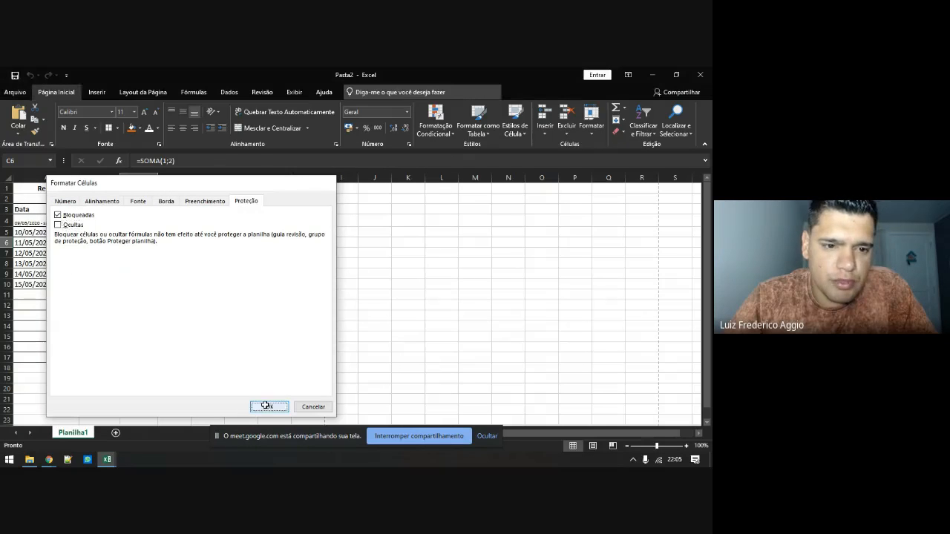
# Protect the worksheet again via Formatar > Proteger Planilha
pyautogui.click(598, 131)
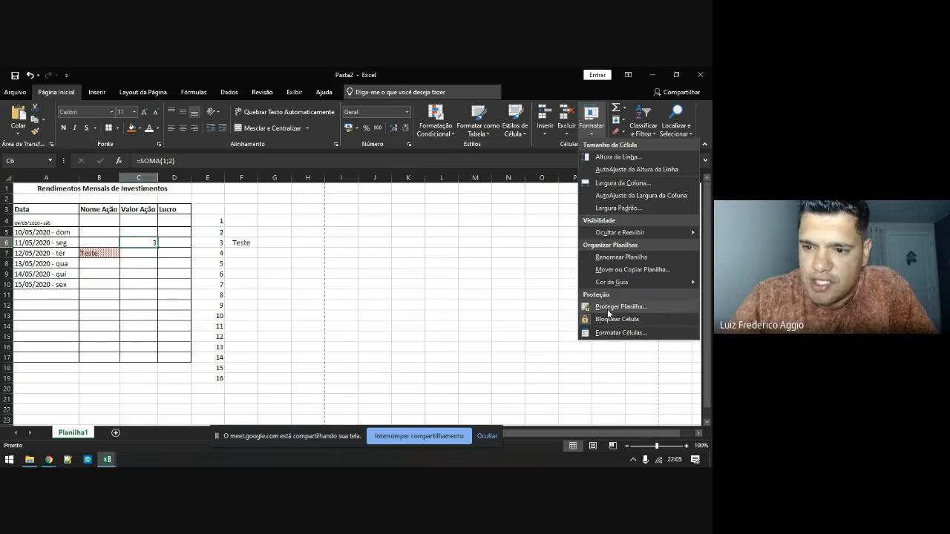
pyautogui.click(583, 304)
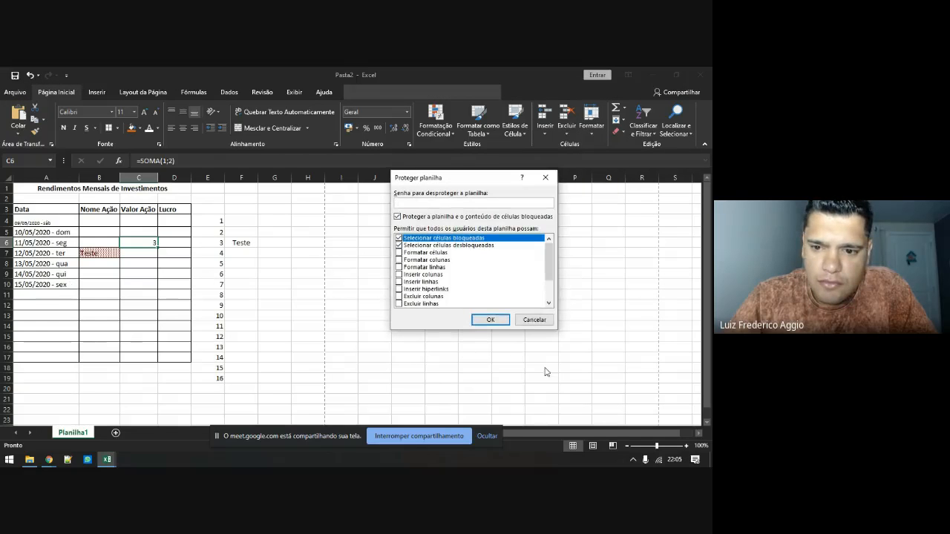
pyautogui.click(489, 320)
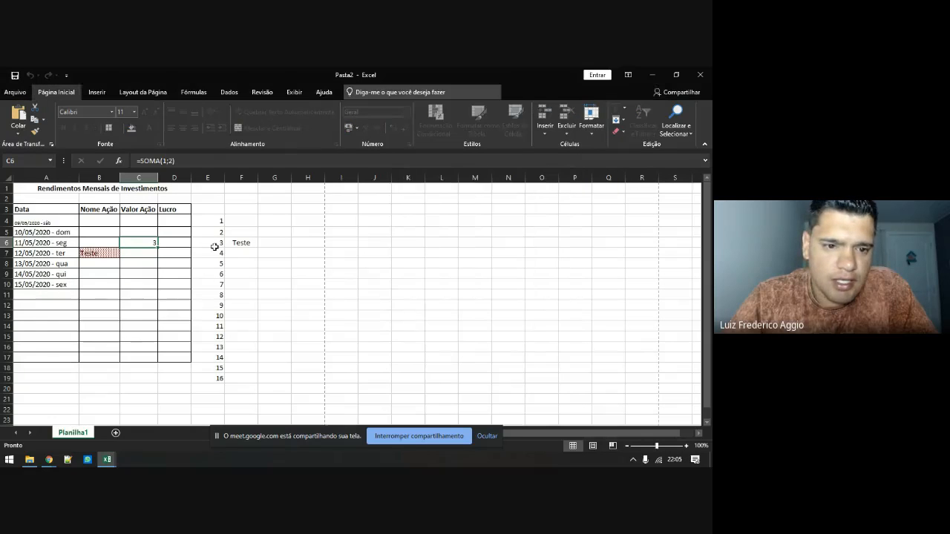
# Test editing C6 in the cell and formula bar, dismissing each protected-sheet warning
pyautogui.doubleClick(138, 243)
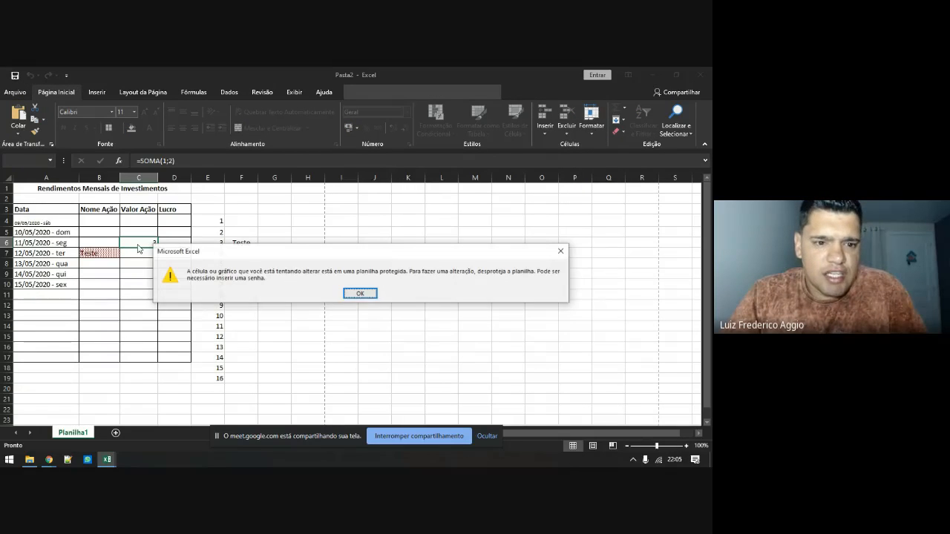
pyautogui.click(358, 294)
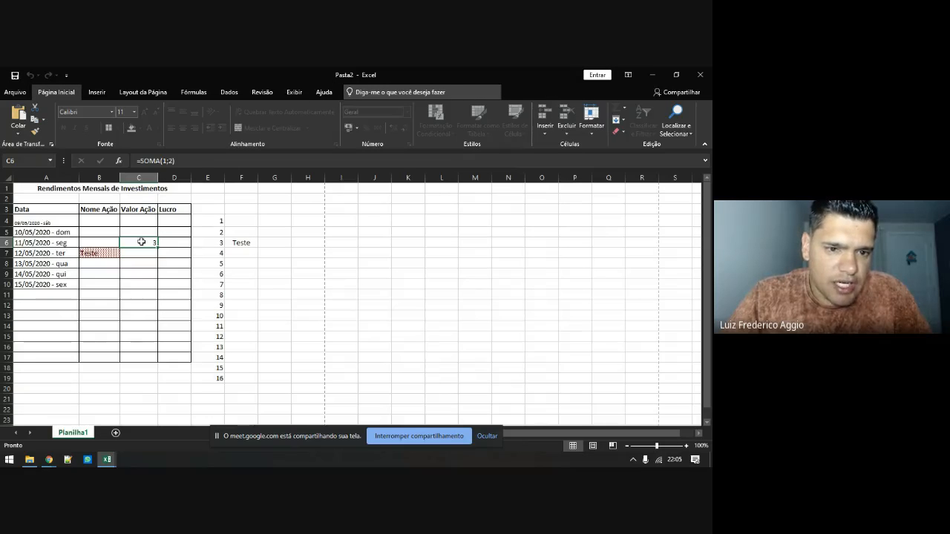
pyautogui.click(177, 161)
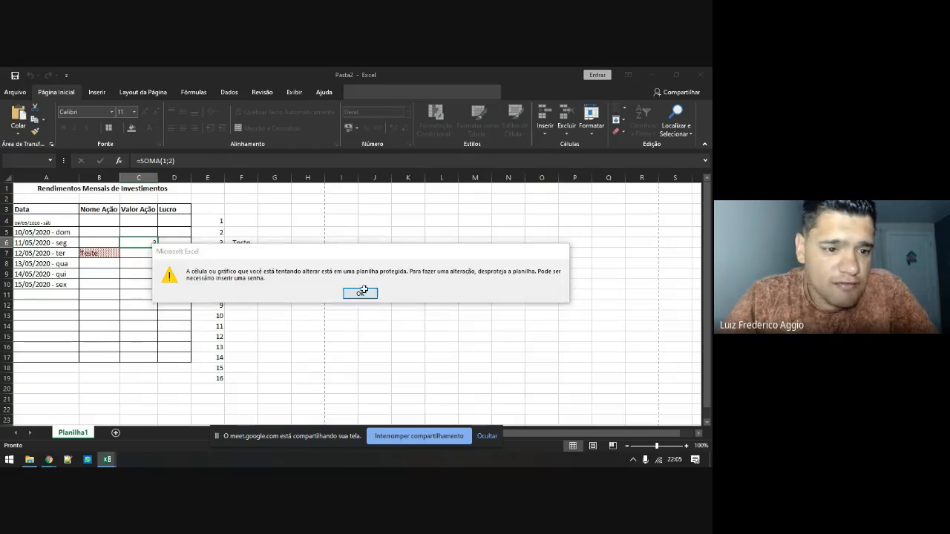
pyautogui.click(361, 292)
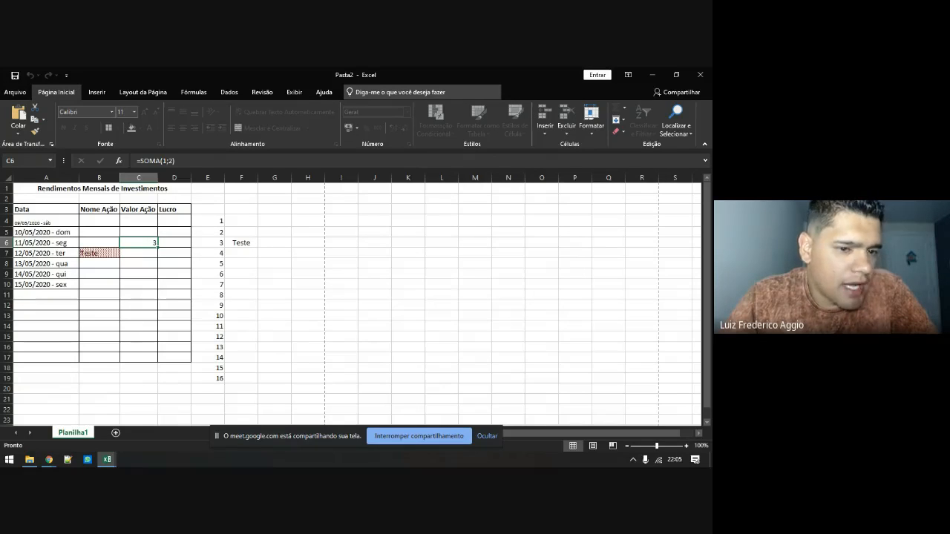
# Select the investment table A3:D17 and remove the worksheet protection
pyautogui.click(137, 305)
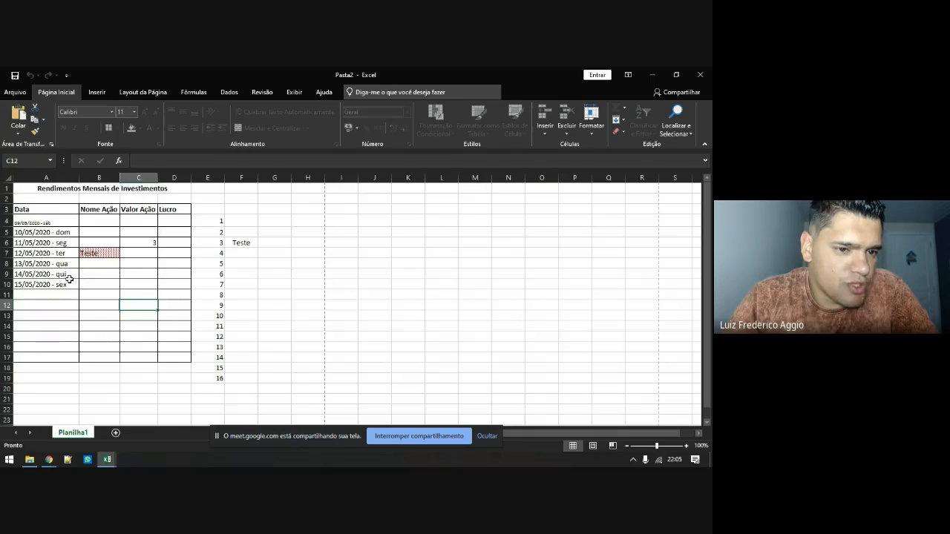
pyautogui.moveTo(40, 212); pyautogui.dragTo(178, 358)
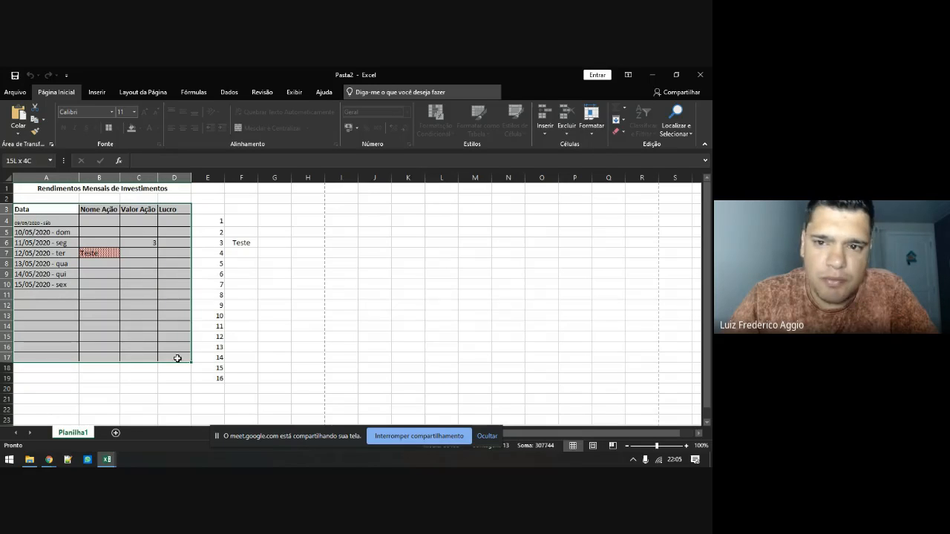
pyautogui.click(591, 118)
pyautogui.click(621, 308)
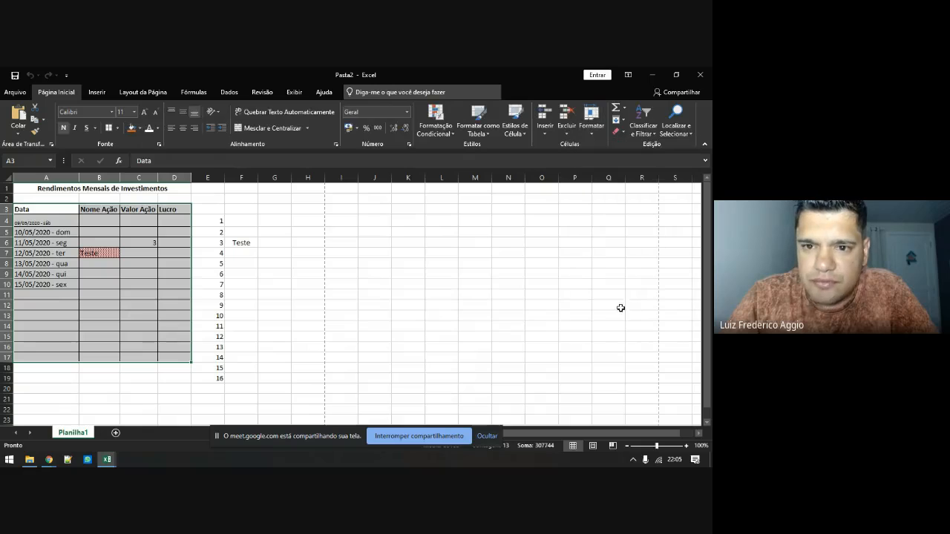
# Format A3:D17 as a table and preview several styles, including a blue medium one
pyautogui.click(480, 120)
pyautogui.click(469, 195)
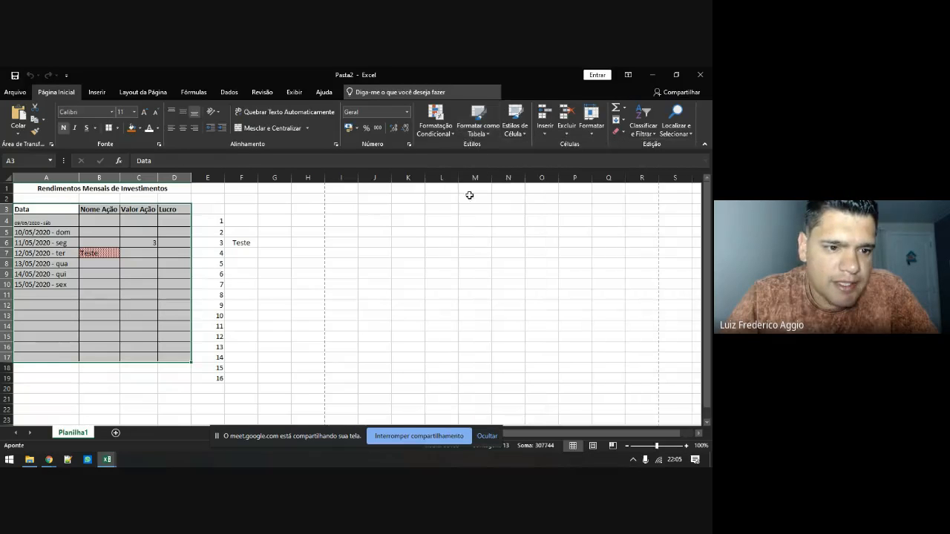
pyautogui.click(466, 279)
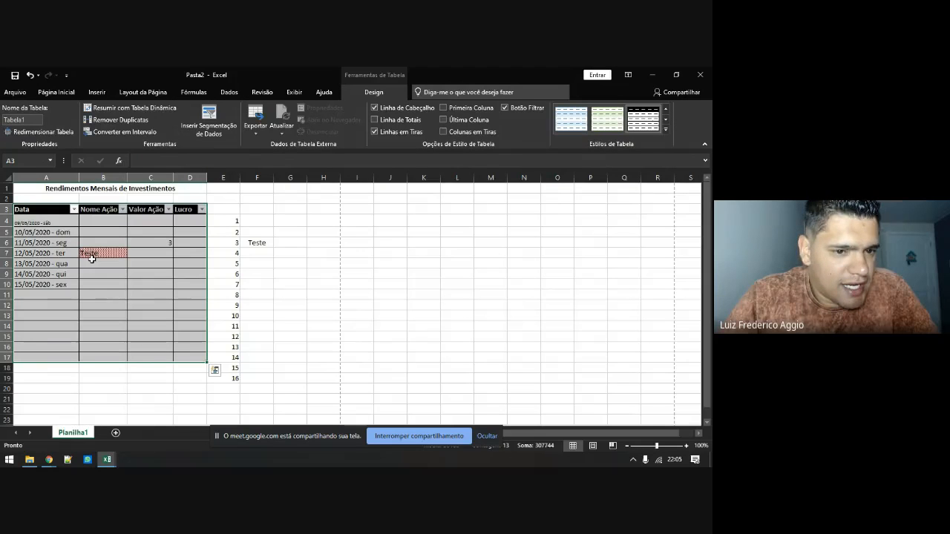
pyautogui.click(665, 132)
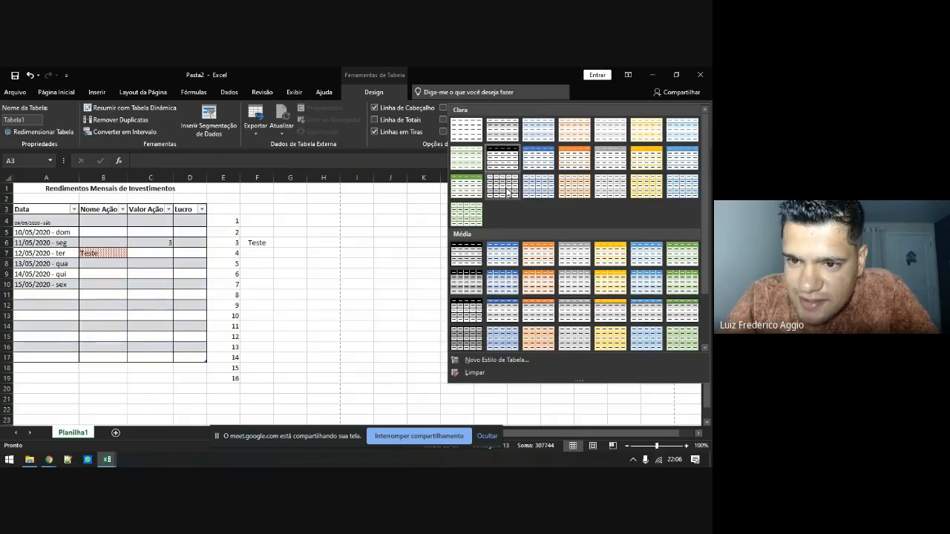
pyautogui.click(505, 189)
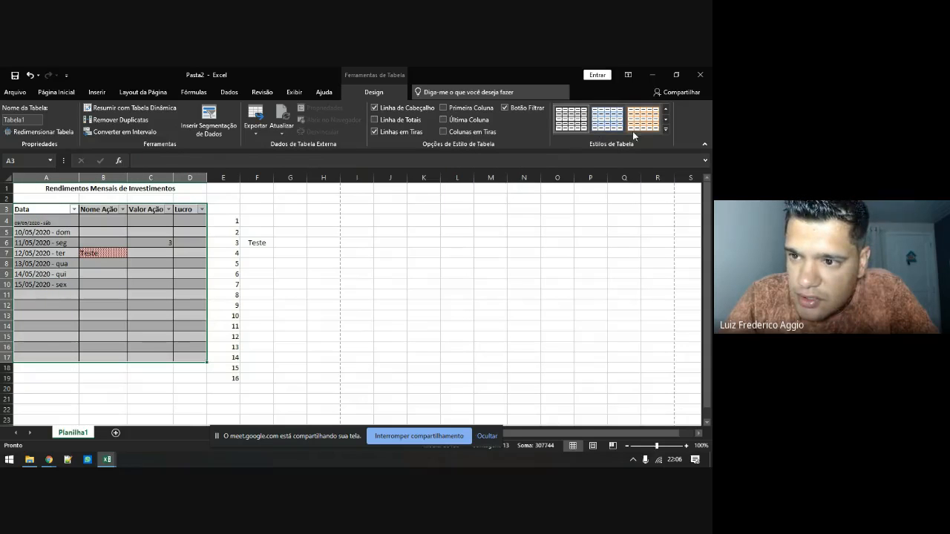
pyautogui.click(665, 131)
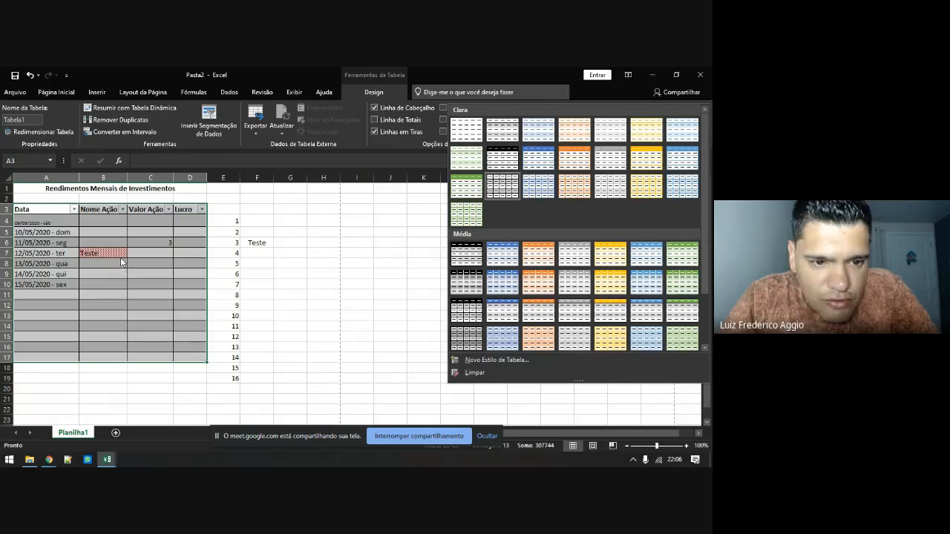
pyautogui.click(93, 264)
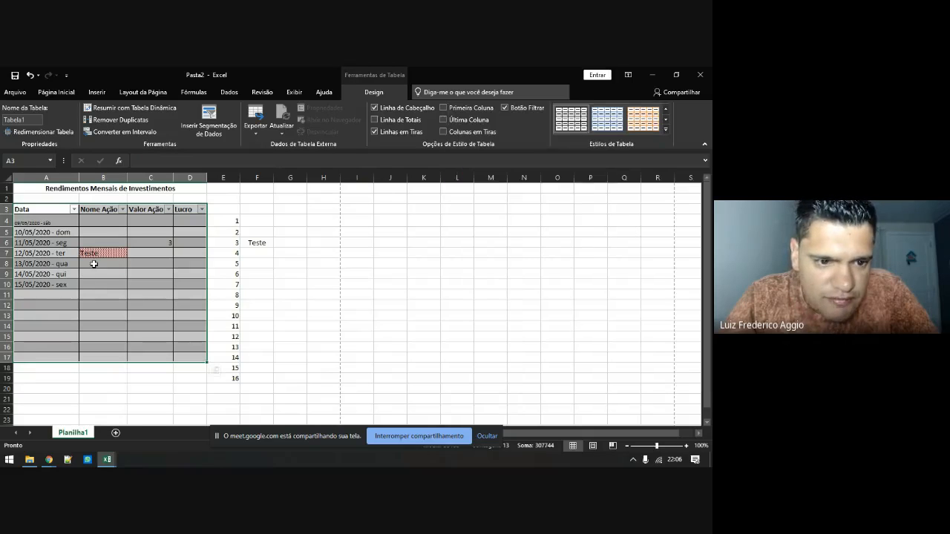
# Undo the table formatting so the range returns to plain cells, then select B8
pyautogui.click(204, 274)
pyautogui.hotkey('ctrl', 'z')
pyautogui.hotkey('ctrl', 'z')
pyautogui.hotkey('ctrl', 'z')
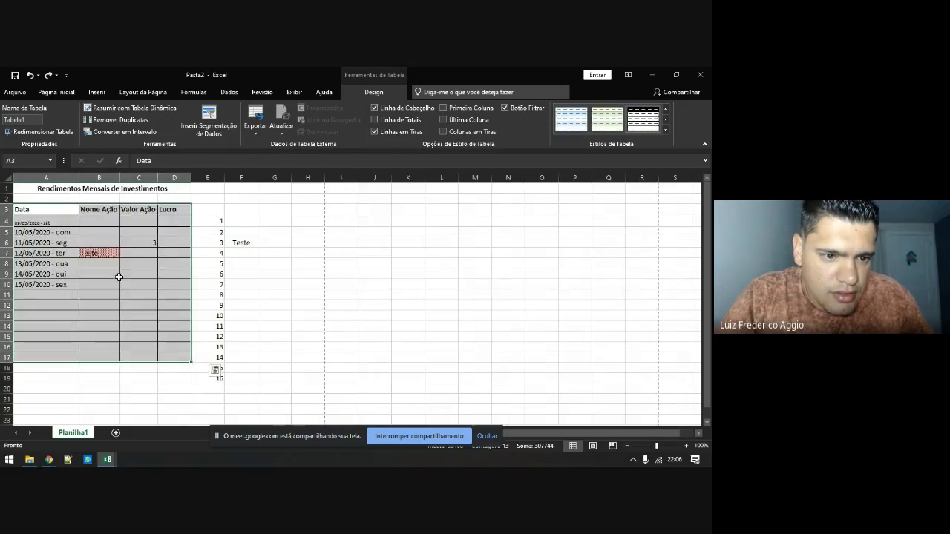
pyautogui.click(101, 273)
# Give cell B8 a diagonal-stripe pattern fill through Format Cells
pyautogui.rightClick(102, 265)
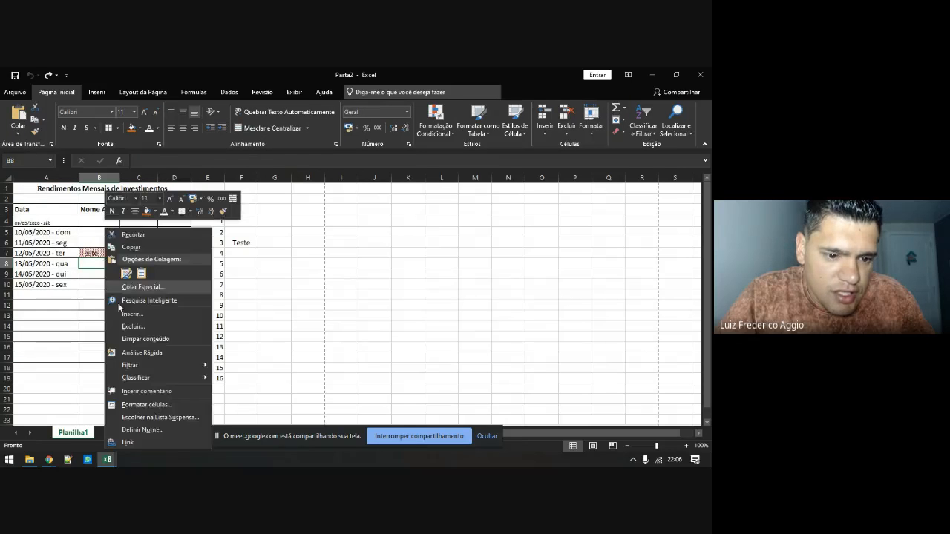
pyautogui.click(153, 406)
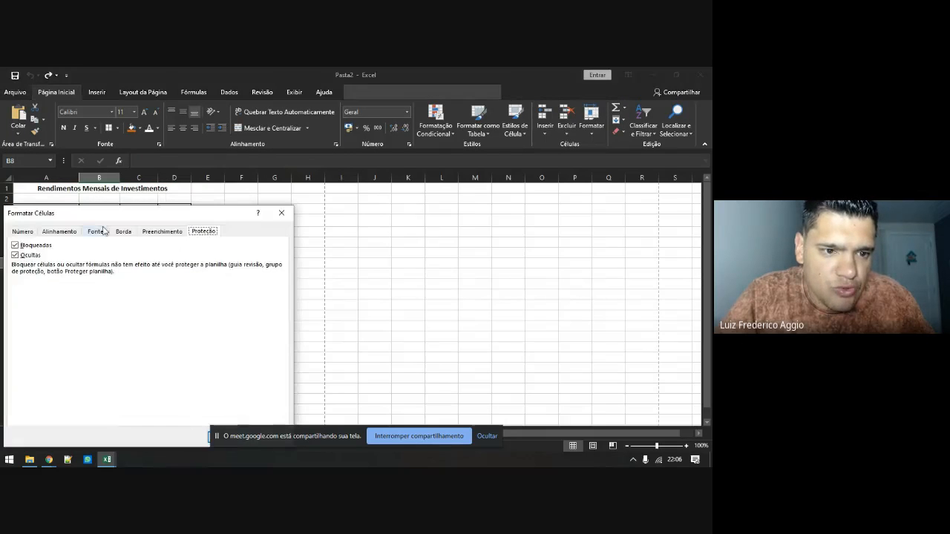
pyautogui.moveTo(85, 217); pyautogui.dragTo(180, 198)
pyautogui.click(258, 211)
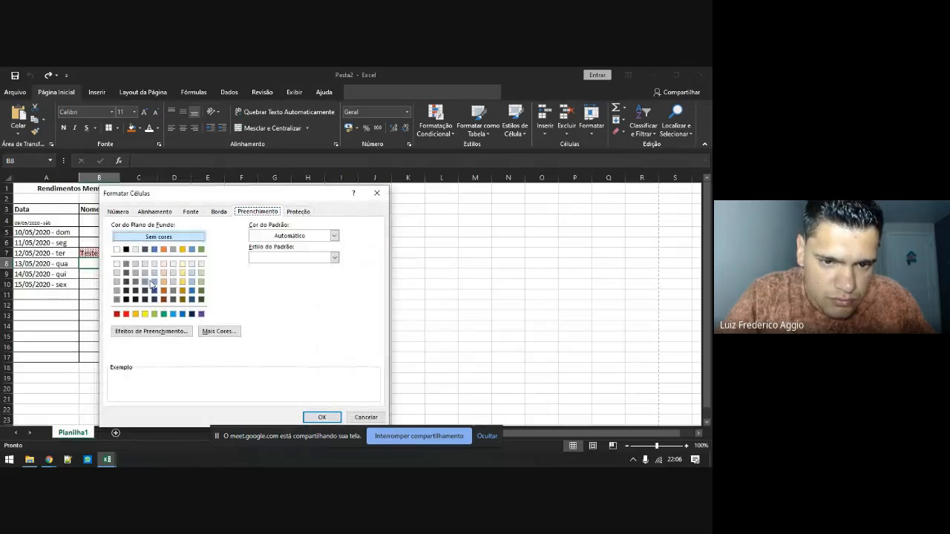
pyautogui.click(289, 256)
pyautogui.click(299, 288)
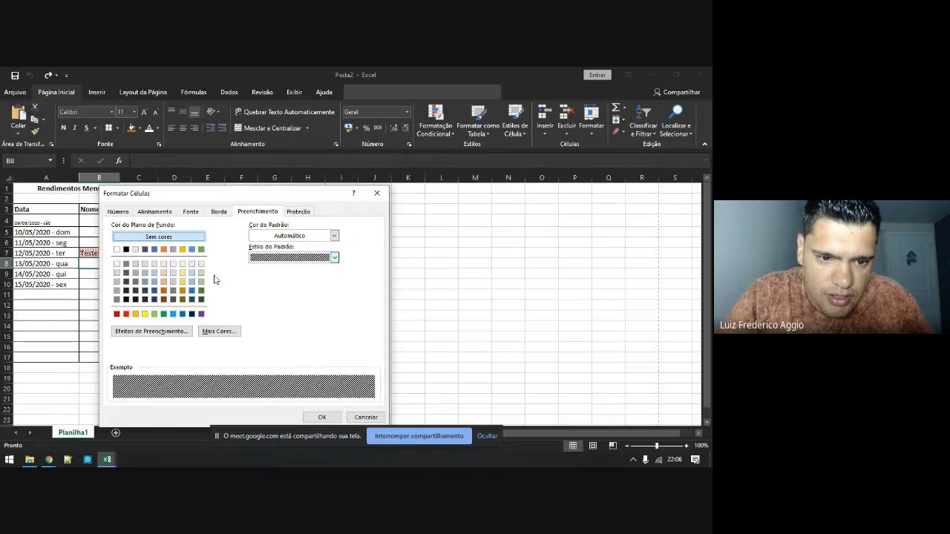
pyautogui.click(322, 418)
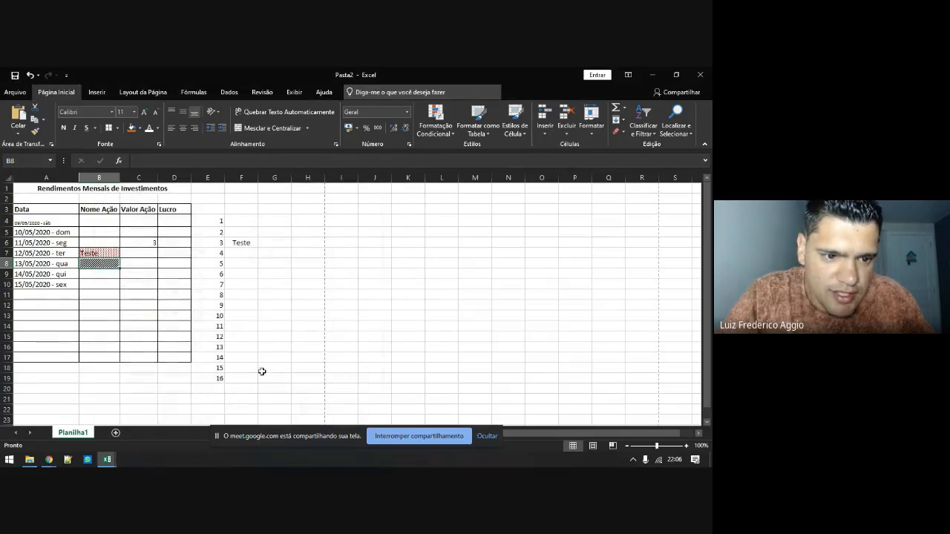
# Make B8's pattern colour light grey and enter TESTE in the cell
pyautogui.rightClick(96, 265)
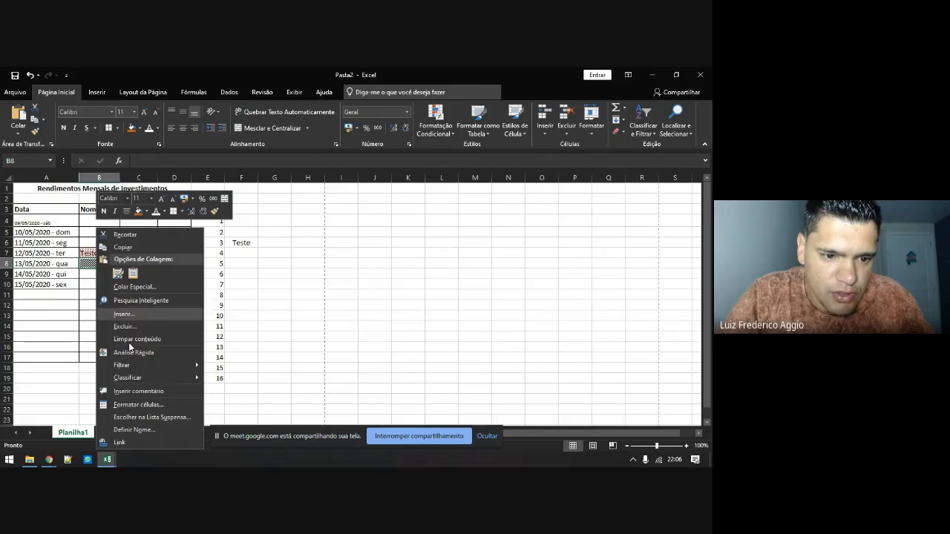
pyautogui.click(145, 405)
pyautogui.click(196, 256)
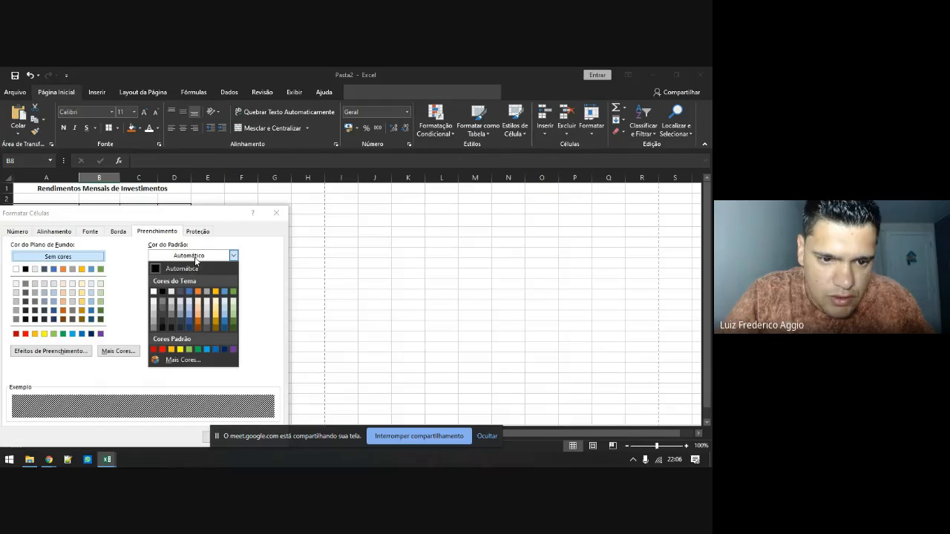
pyautogui.click(153, 317)
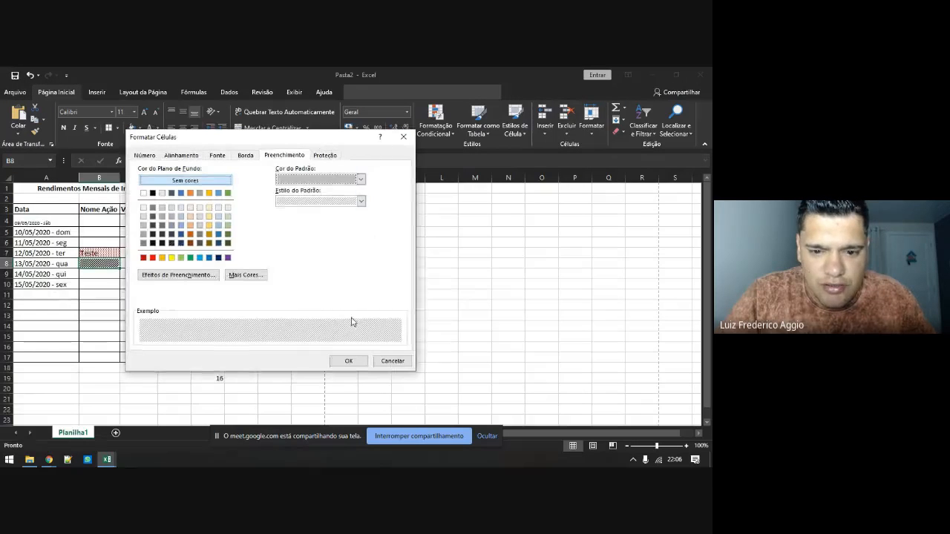
pyautogui.click(348, 360)
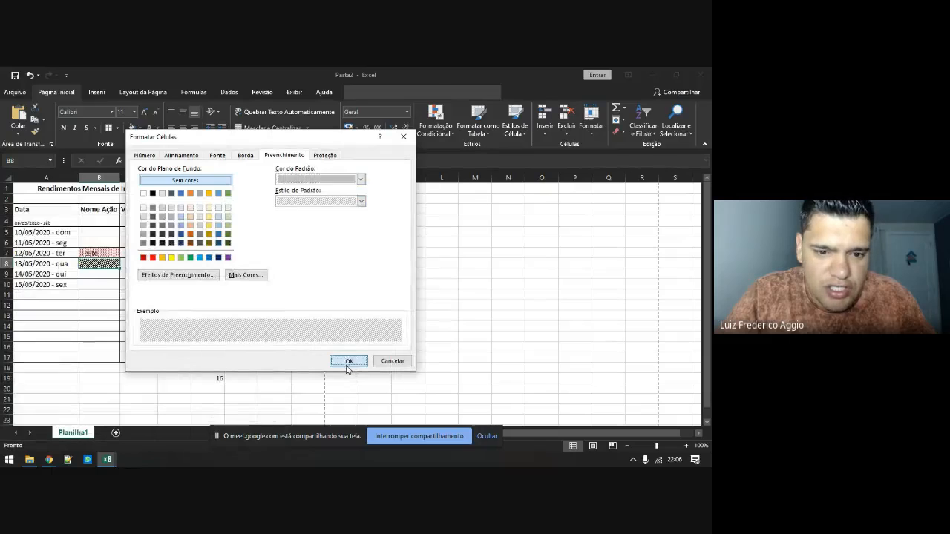
pyautogui.write('TEste')
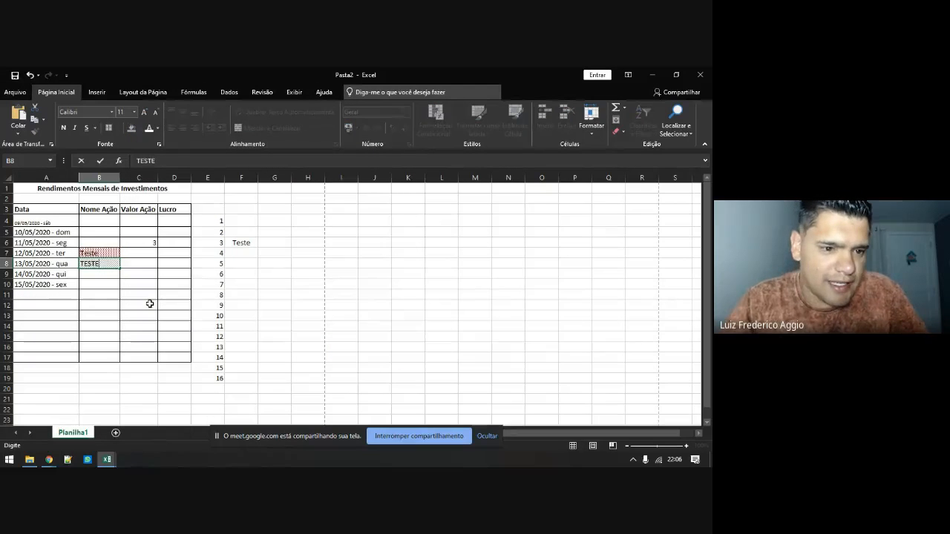
pyautogui.press('Return')
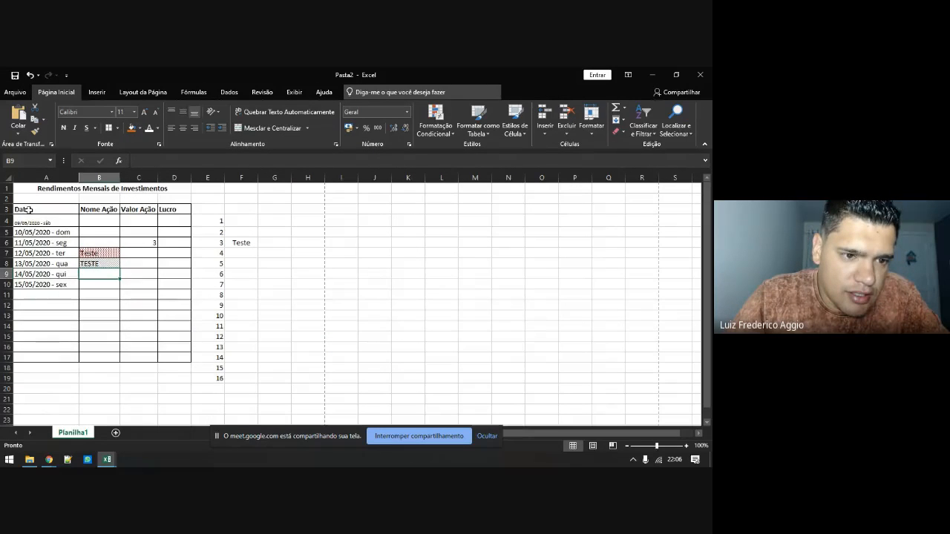
# Convert A3:D17 into table Tabela2 with headers, styled Azul, Estilo de Tabela Média 2
pyautogui.moveTo(29, 211); pyautogui.dragTo(168, 356)
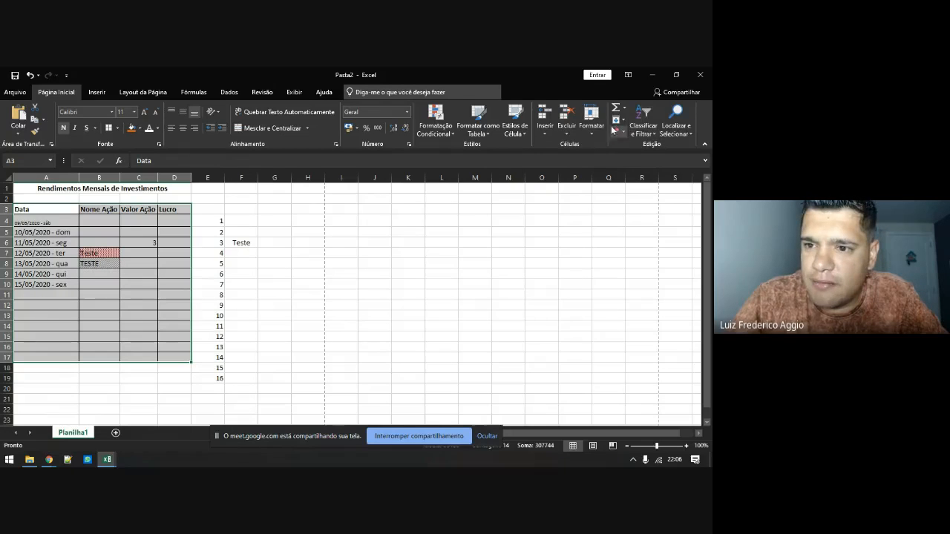
pyautogui.click(479, 132)
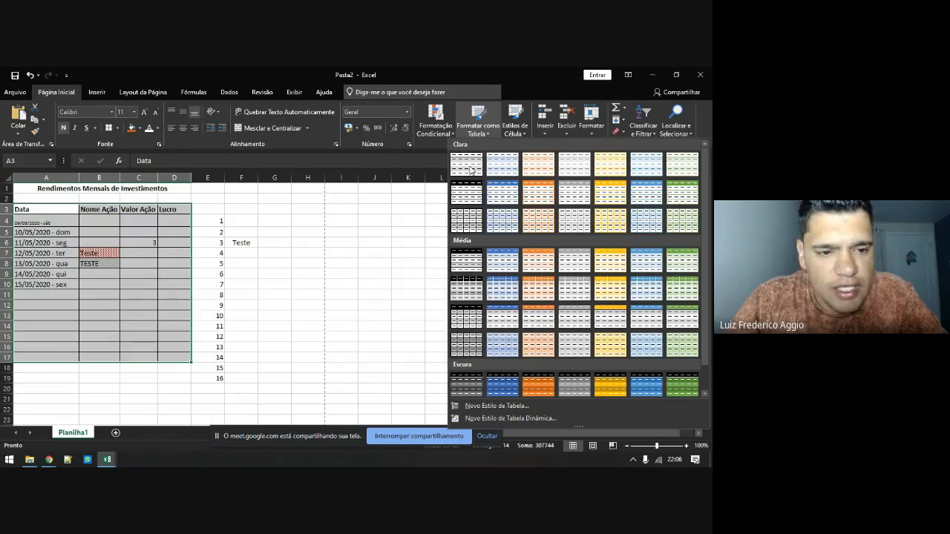
pyautogui.click(503, 260)
pyautogui.click(468, 278)
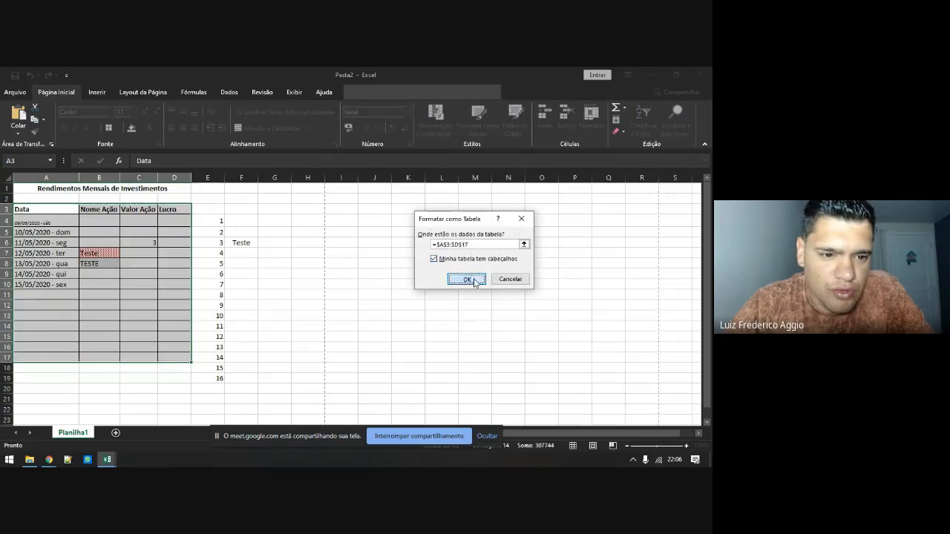
pyautogui.click(129, 267)
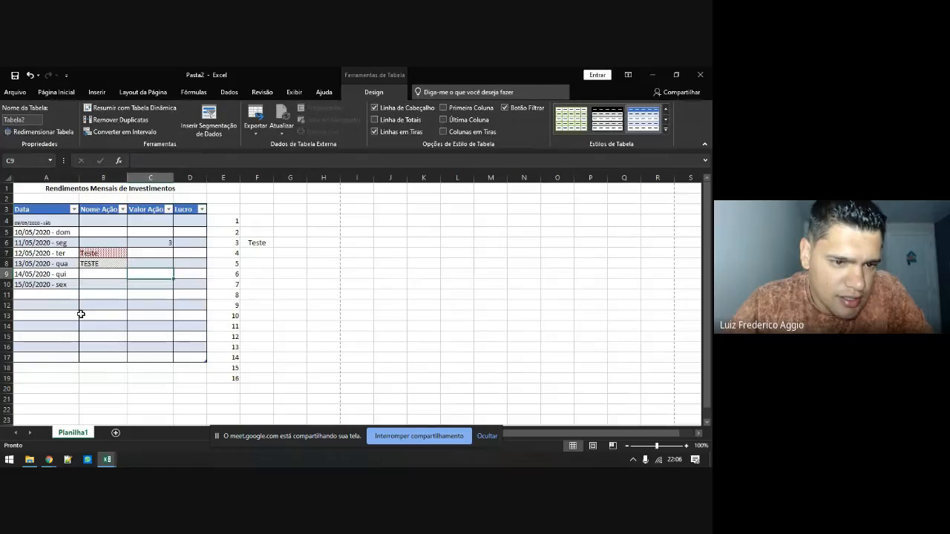
pyautogui.click(85, 264)
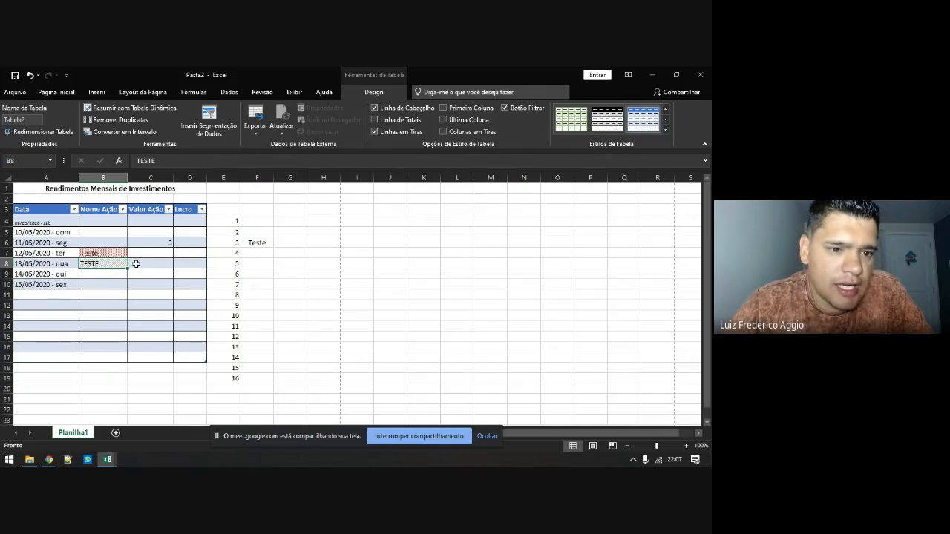
# Copy B8, then try an orange fill on A8 and undo it
pyautogui.hotkey('ctrl', 'c')
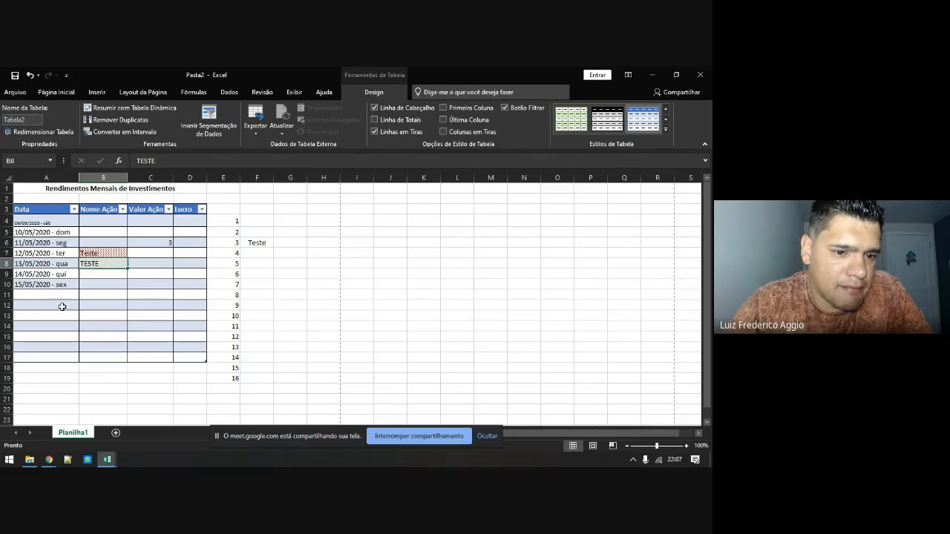
pyautogui.click(72, 263)
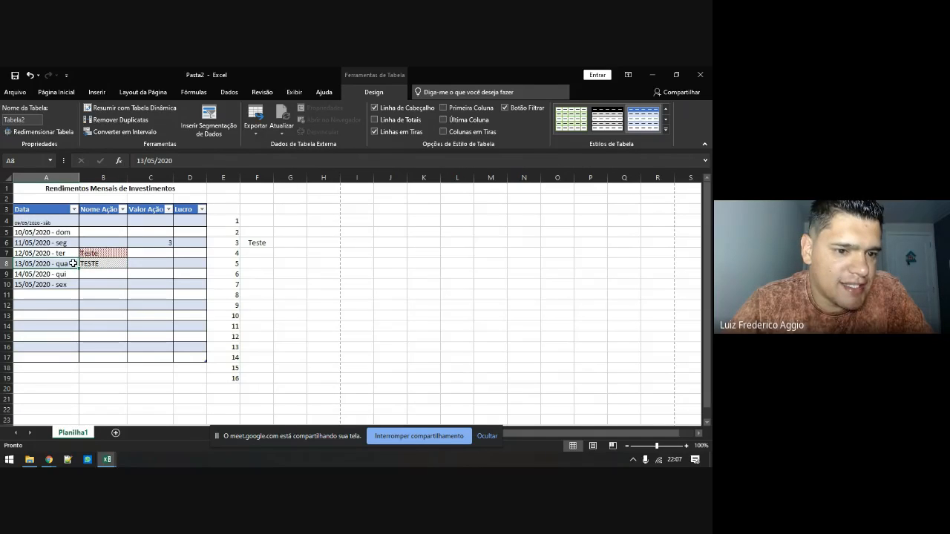
pyautogui.click(57, 93)
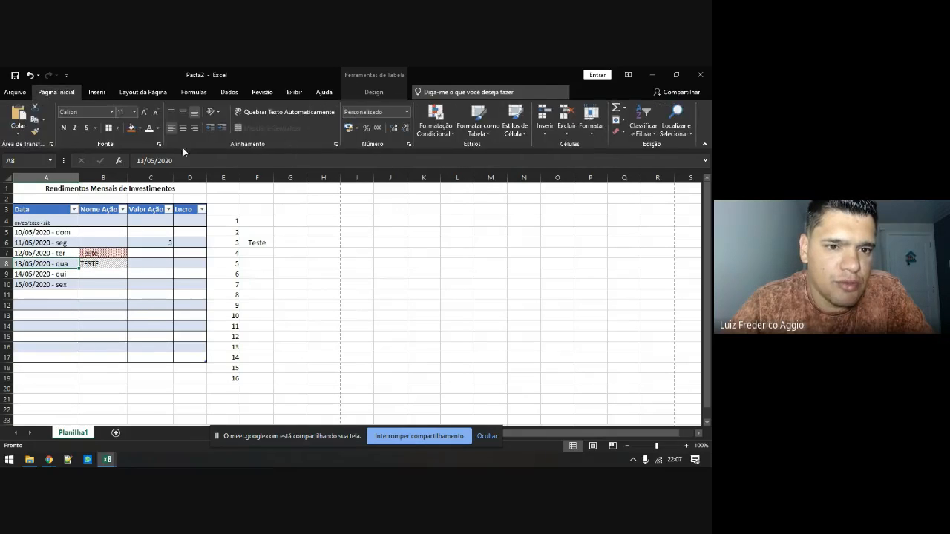
pyautogui.click(131, 127)
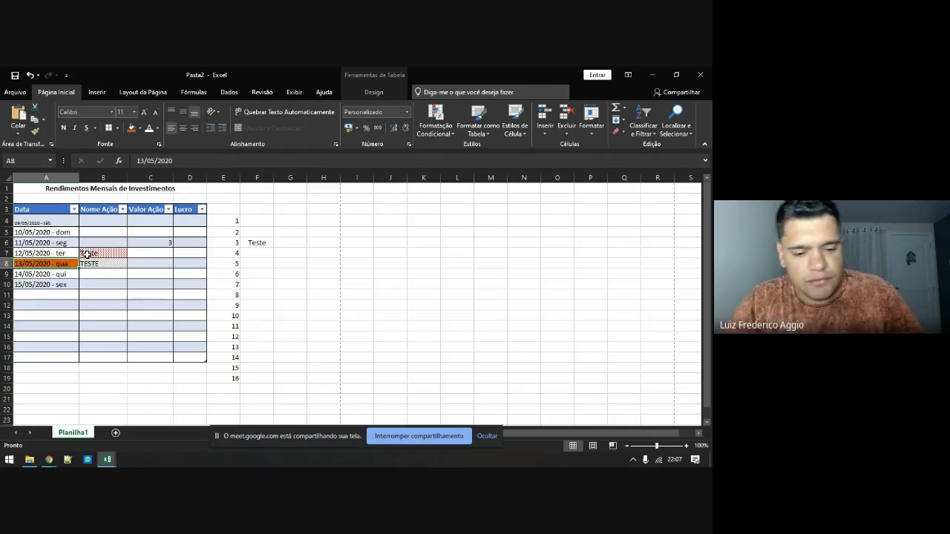
pyautogui.hotkey('ctrl', 'z')
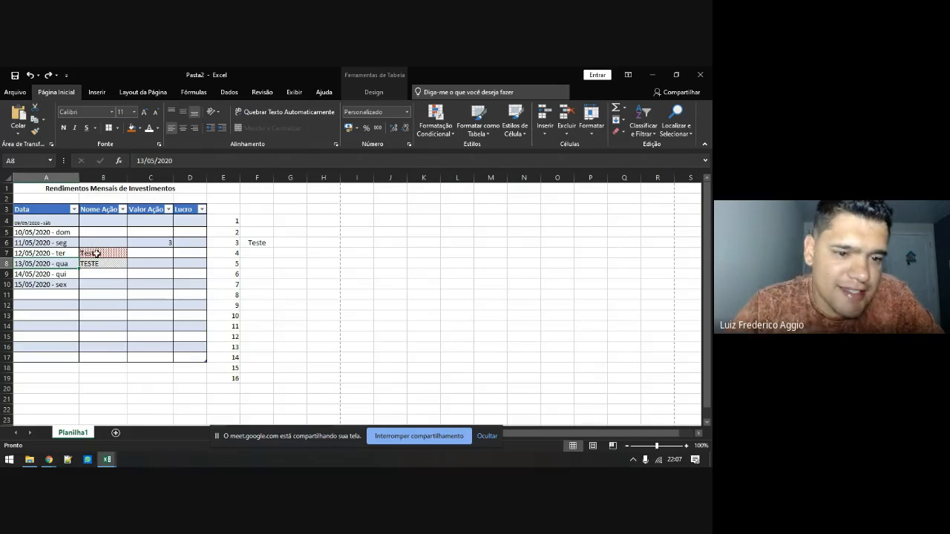
pyautogui.click(90, 254)
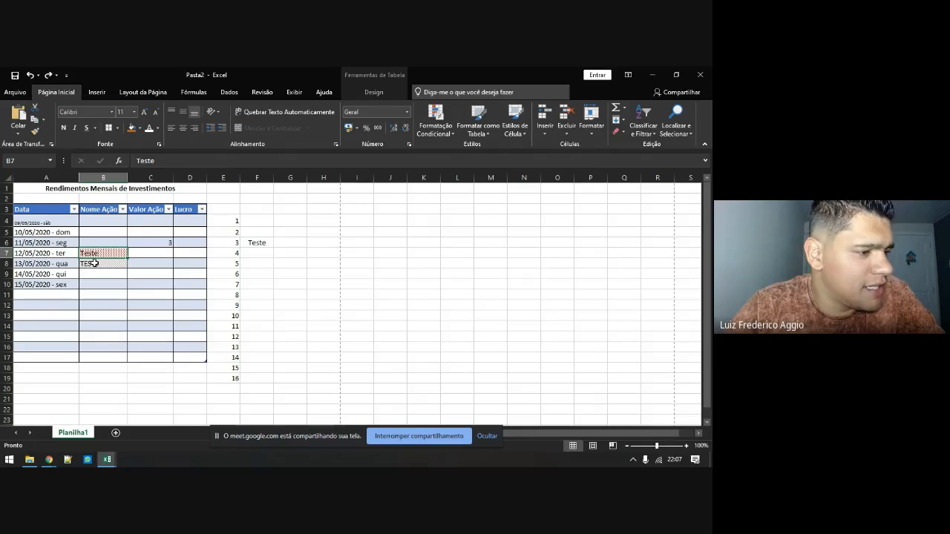
# Delete the helper values in E4:F19 and bring up table styles for A3:D17
pyautogui.moveTo(228, 220); pyautogui.dragTo(260, 376)
pyautogui.press('Delete')
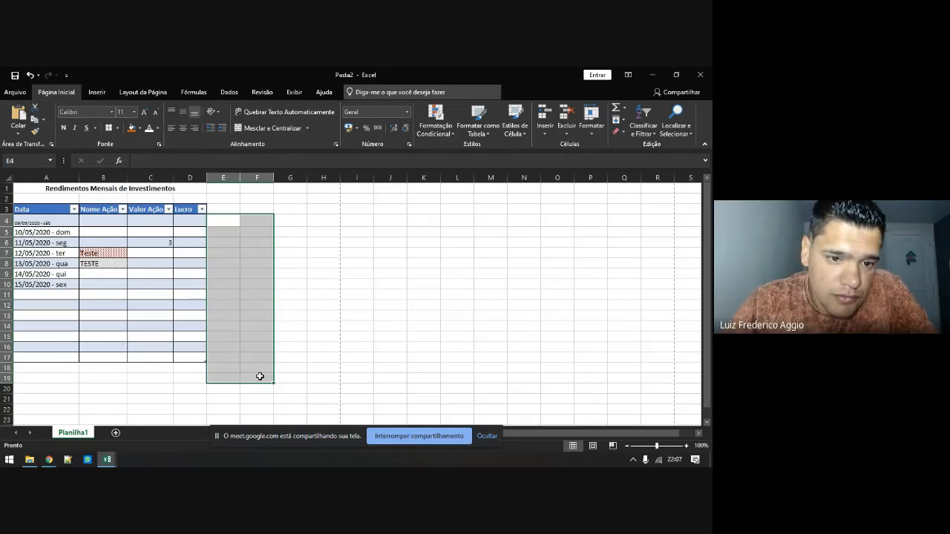
pyautogui.moveTo(54, 210); pyautogui.dragTo(199, 357)
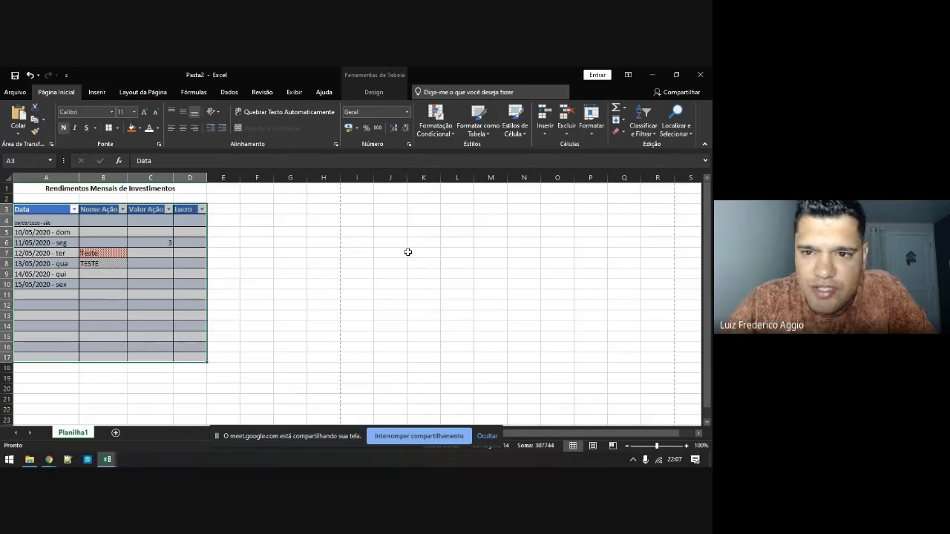
pyautogui.click(478, 128)
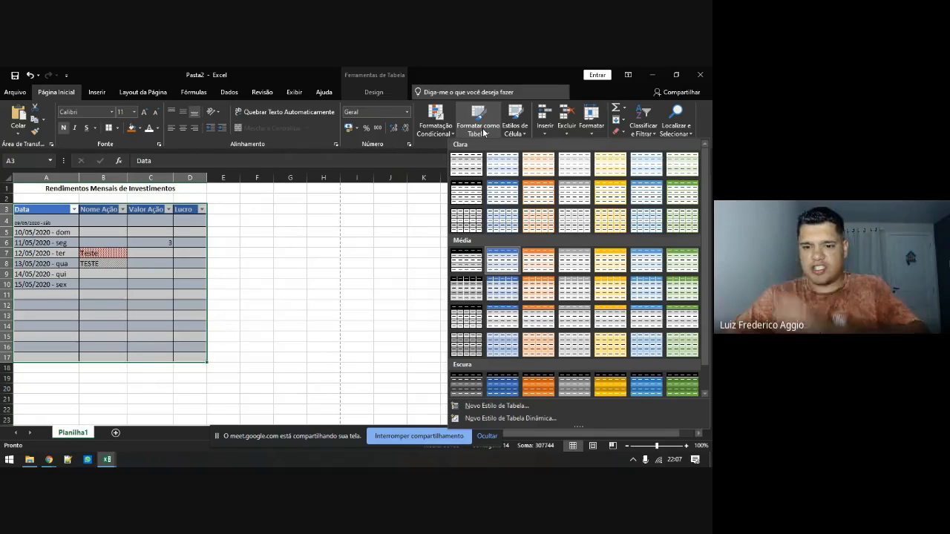
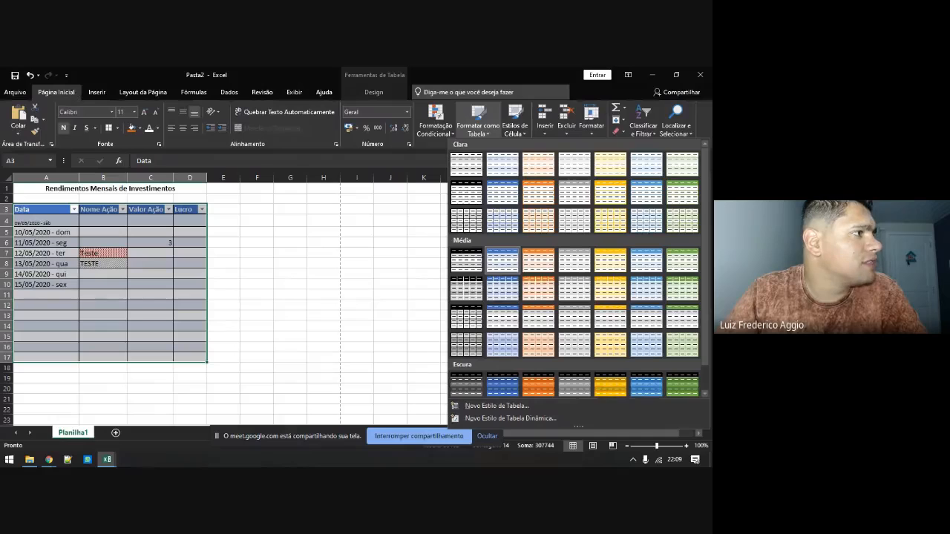
# Dismiss the Format as Table style gallery, leaving the investments table's current style unchanged
pyautogui.press('Escape')
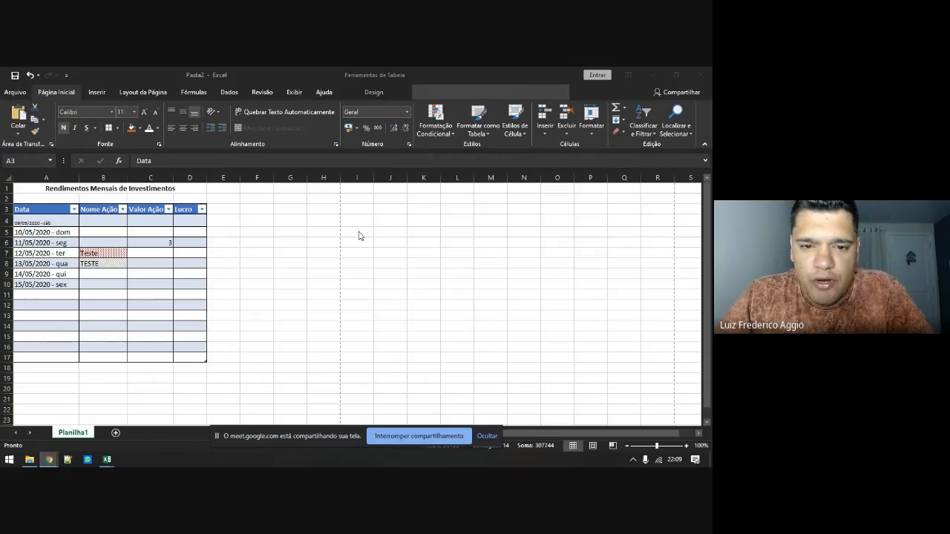
pyautogui.click(325, 222)
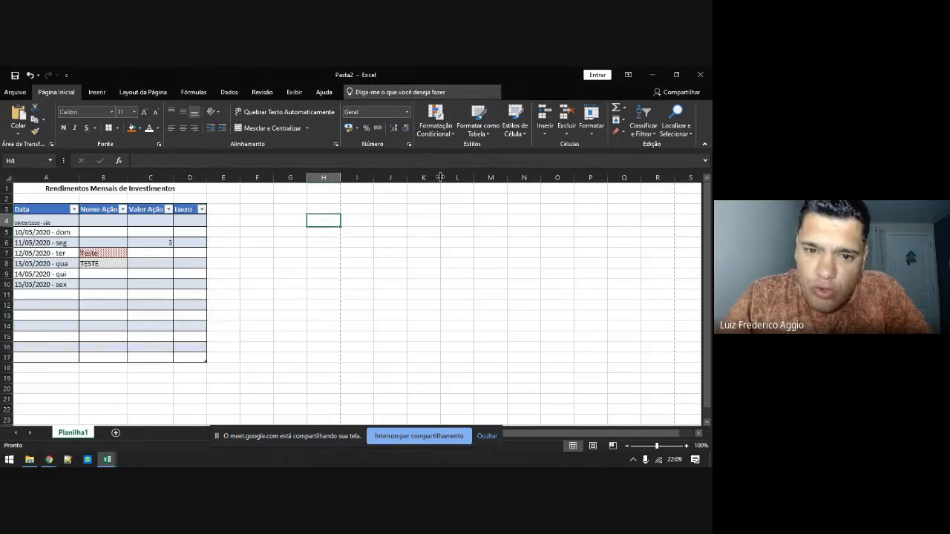
pyautogui.click(442, 135)
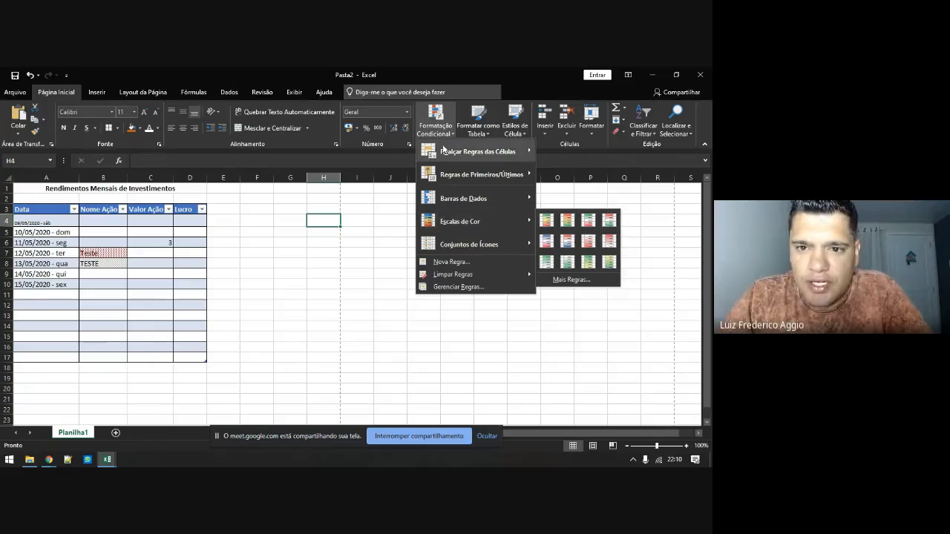
pyautogui.click(445, 135)
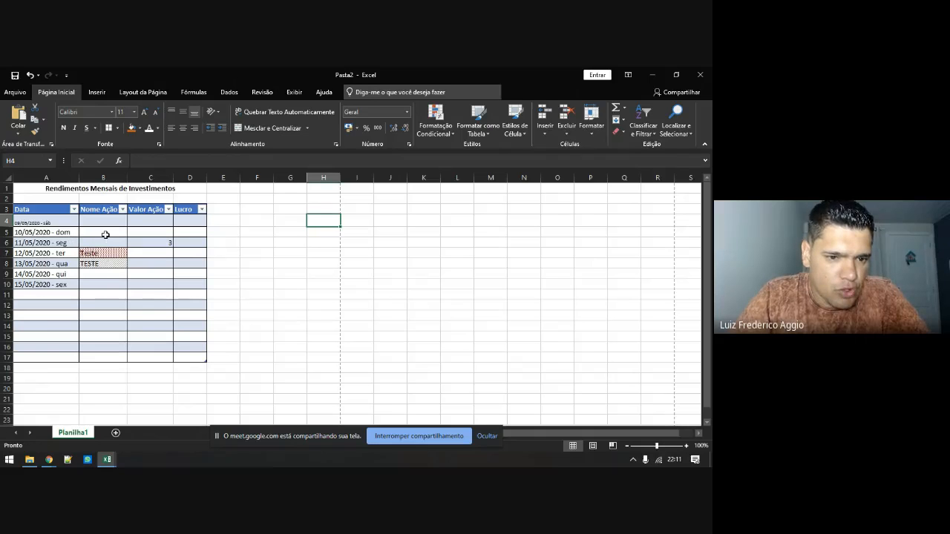
# Apply the first Color Scales swatch to cell H4
pyautogui.click(436, 132)
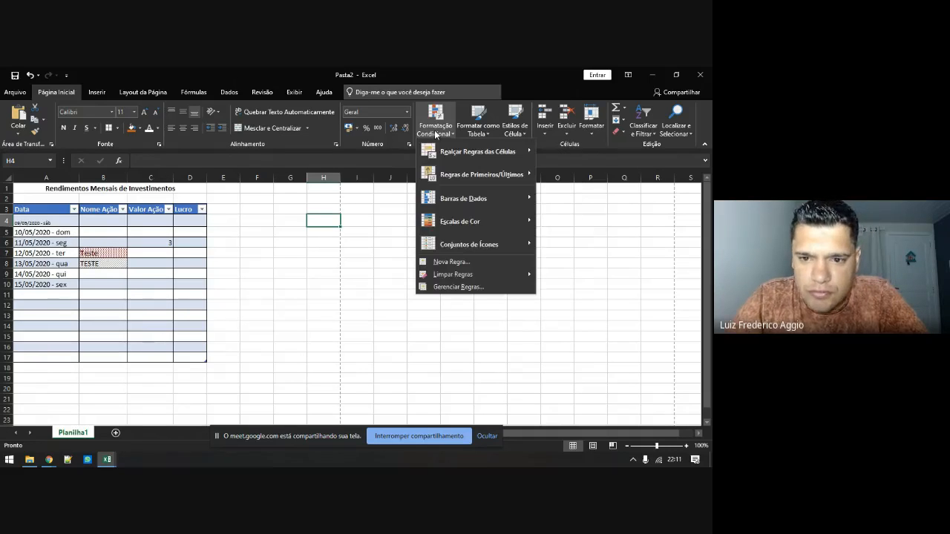
pyautogui.moveTo(452, 221)
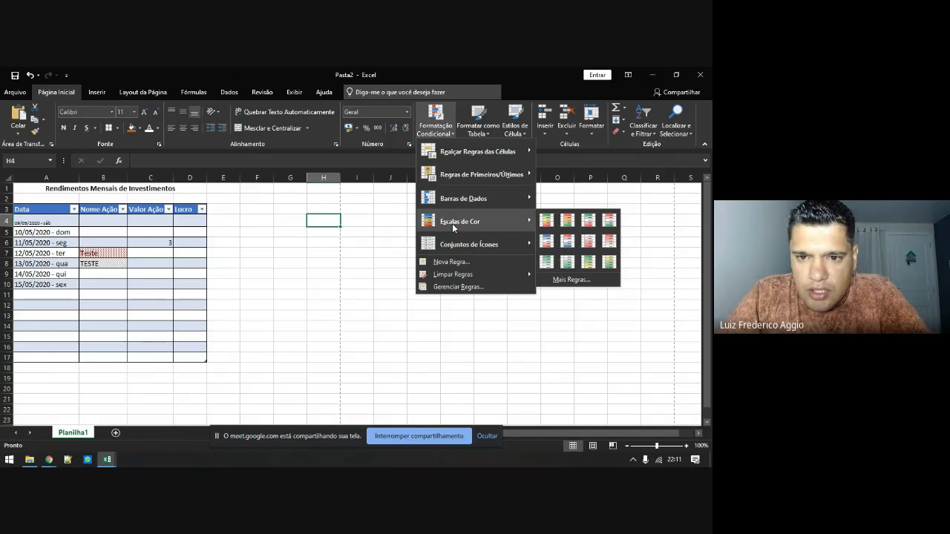
pyautogui.click(548, 220)
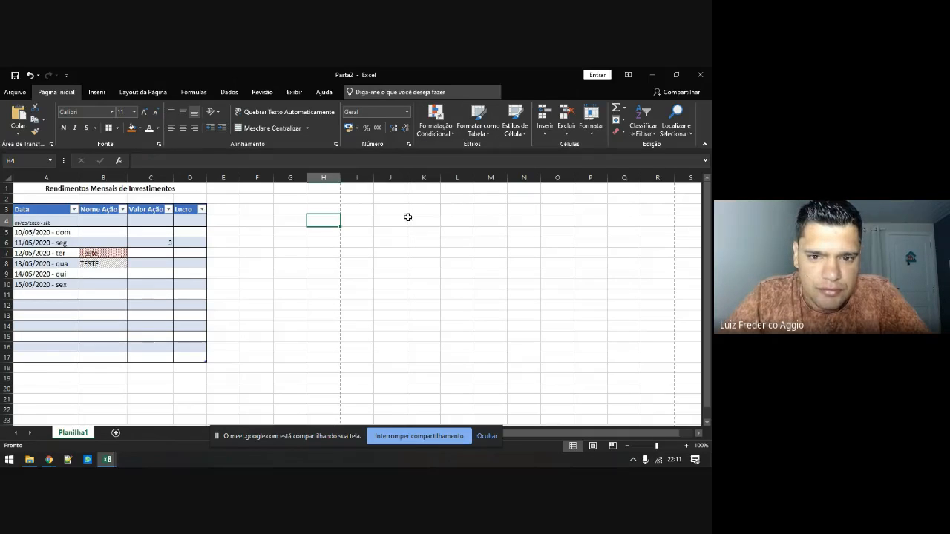
pyautogui.click(439, 139)
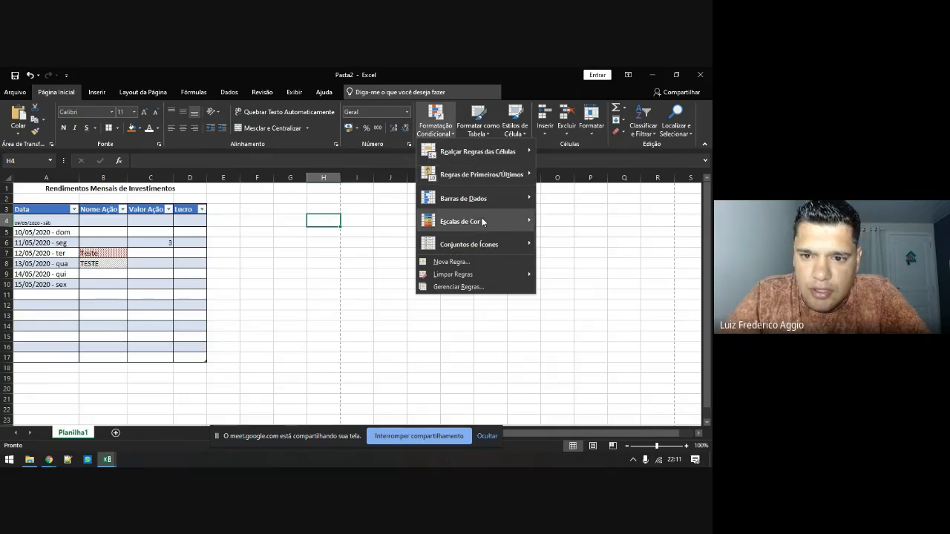
pyautogui.click(546, 221)
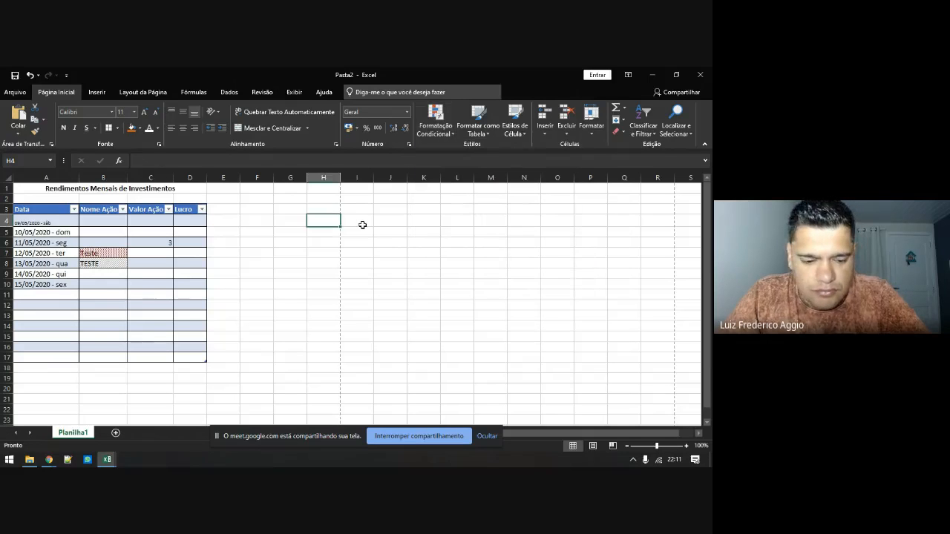
# Try test values 15, 1 and 0,5 in H4 to see the colour scale react
pyautogui.write('15')
pyautogui.press('Return')
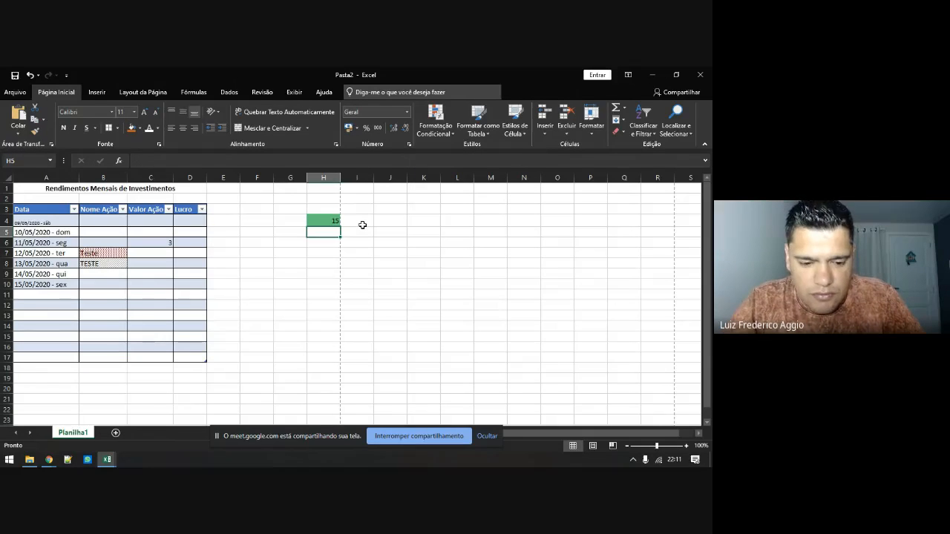
pyautogui.press('Up')
pyautogui.write('1')
pyautogui.press('Return')
pyautogui.press('Up')
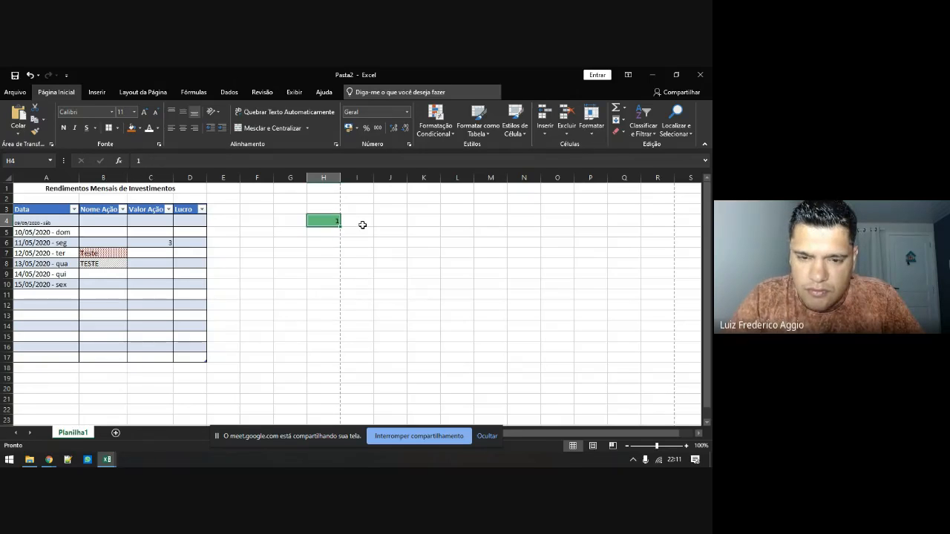
pyautogui.write('0,5')
pyautogui.press('BackSpace')
pyautogui.press('BackSpace')
pyautogui.press('BackSpace')
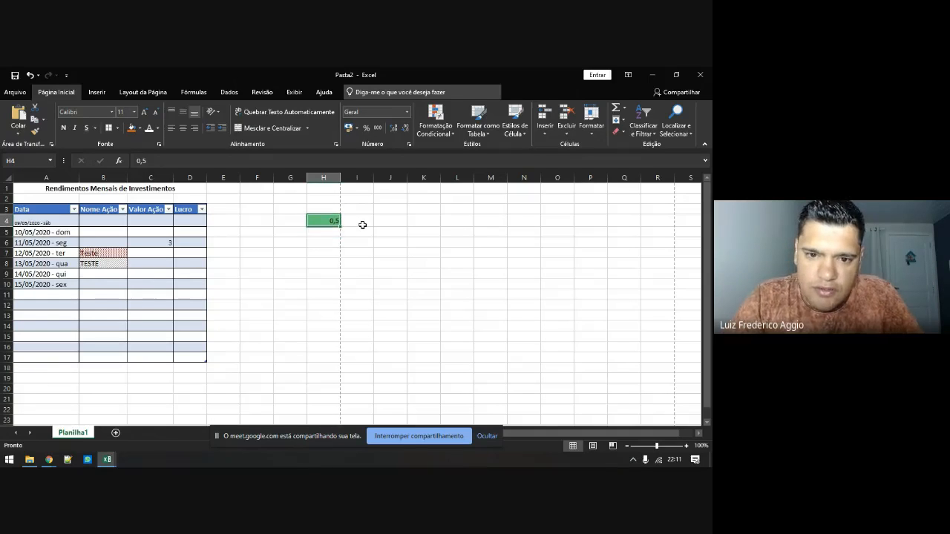
# Enter -15 in H4, then clear the cell and reopen the Color Scales menu
pyautogui.write('-15')
pyautogui.press('Return')
pyautogui.press('Up')
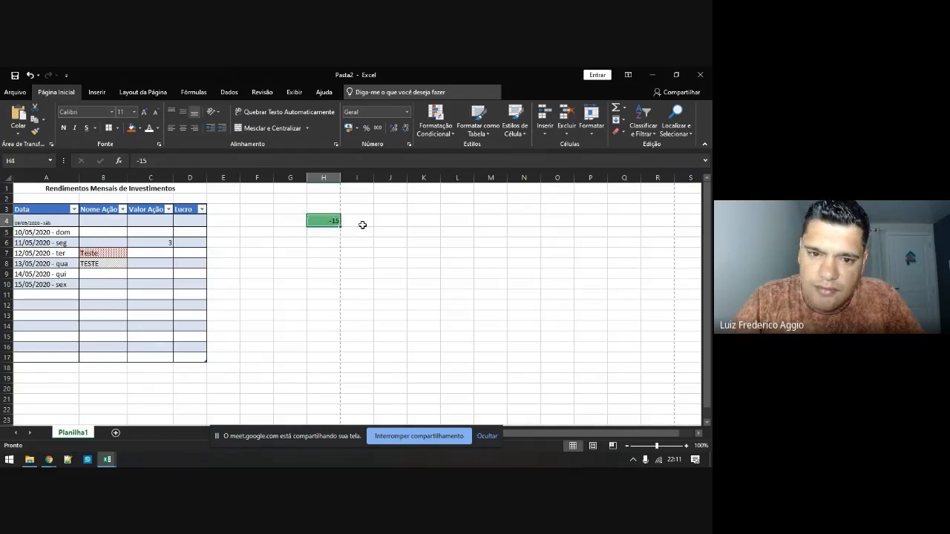
pyautogui.press('Delete')
pyautogui.click(428, 135)
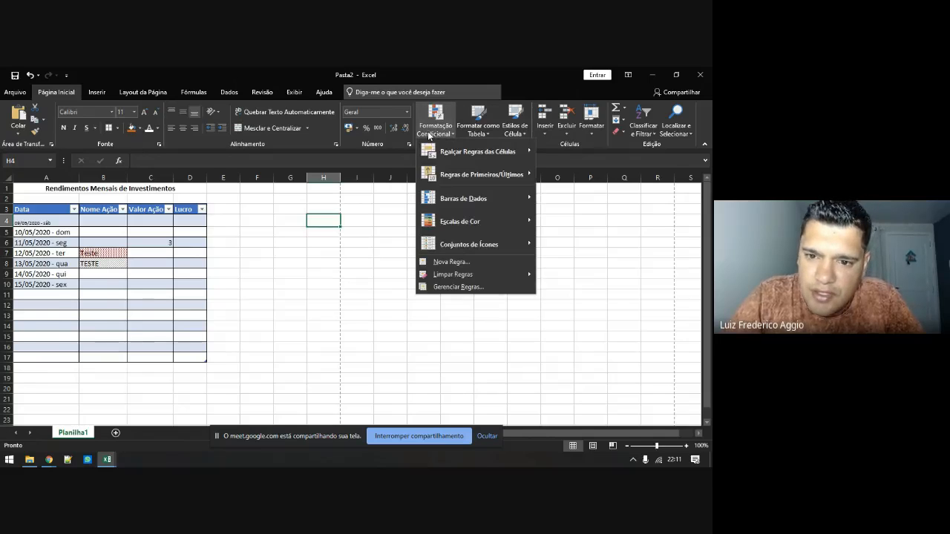
pyautogui.moveTo(493, 225)
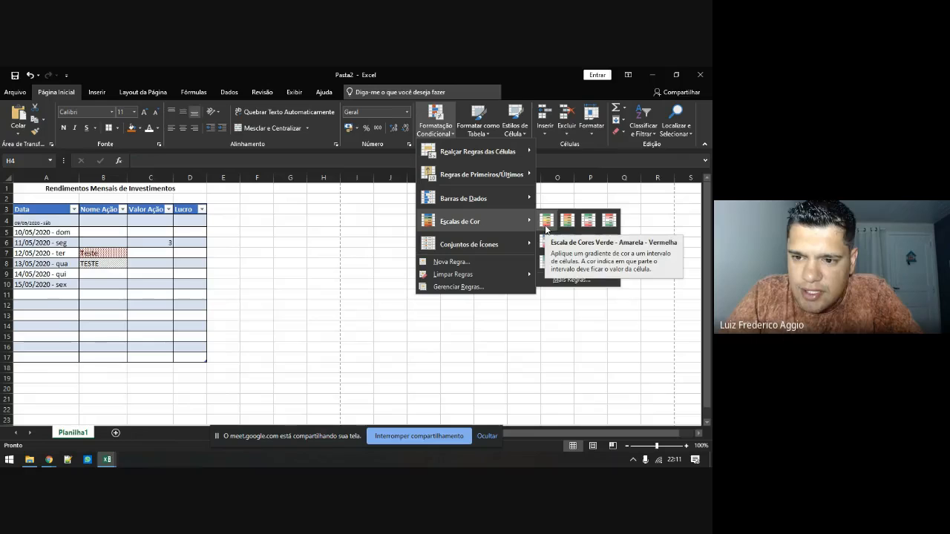
# Cancel the New Formatting Rule dialog and select H4:H17 instead
pyautogui.click(561, 279)
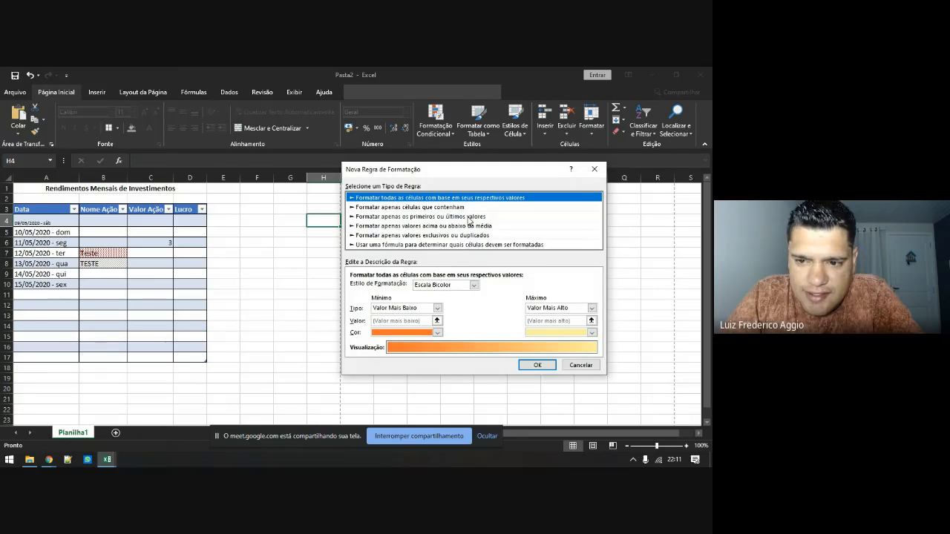
pyautogui.moveTo(467, 172); pyautogui.dragTo(532, 160)
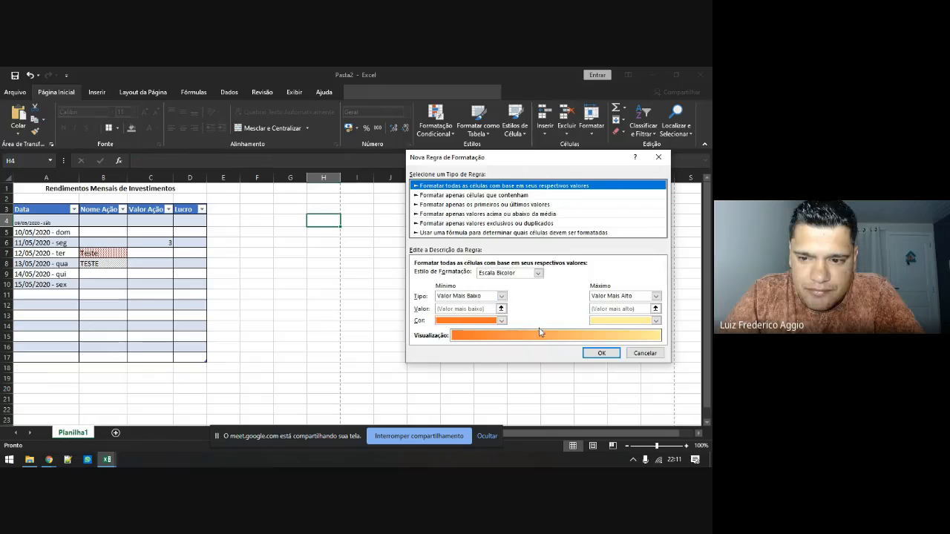
pyautogui.click(645, 353)
pyautogui.moveTo(334, 218); pyautogui.dragTo(324, 358)
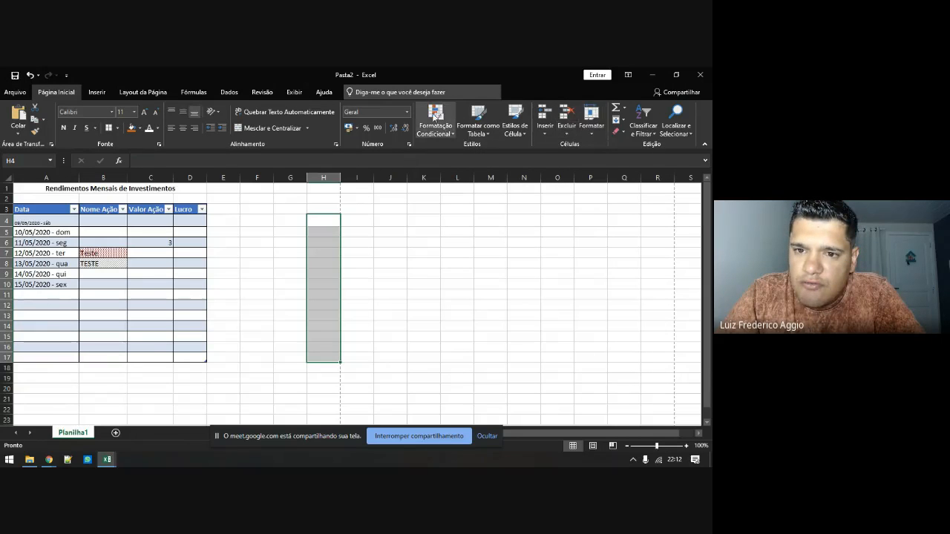
# Give H4:H17 a colour scale and All Borders
pyautogui.click(432, 118)
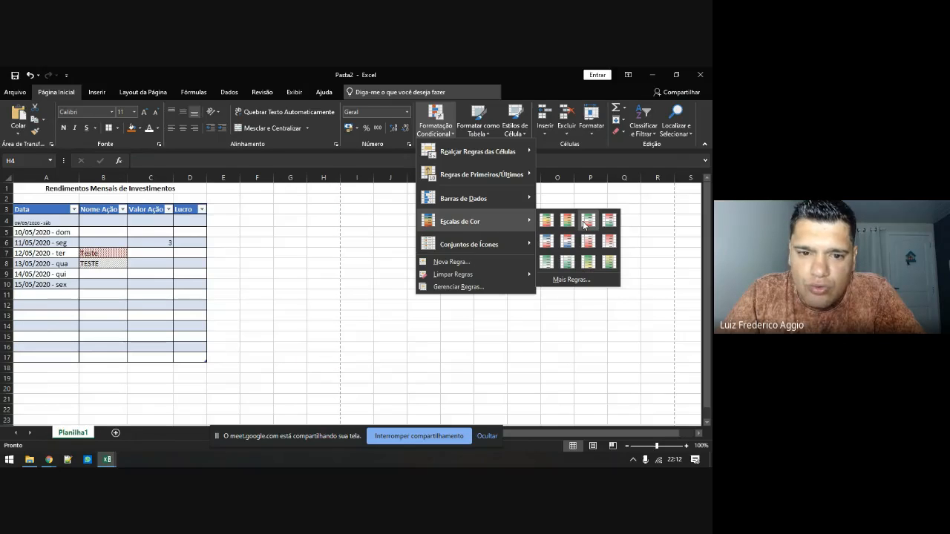
pyautogui.click(584, 224)
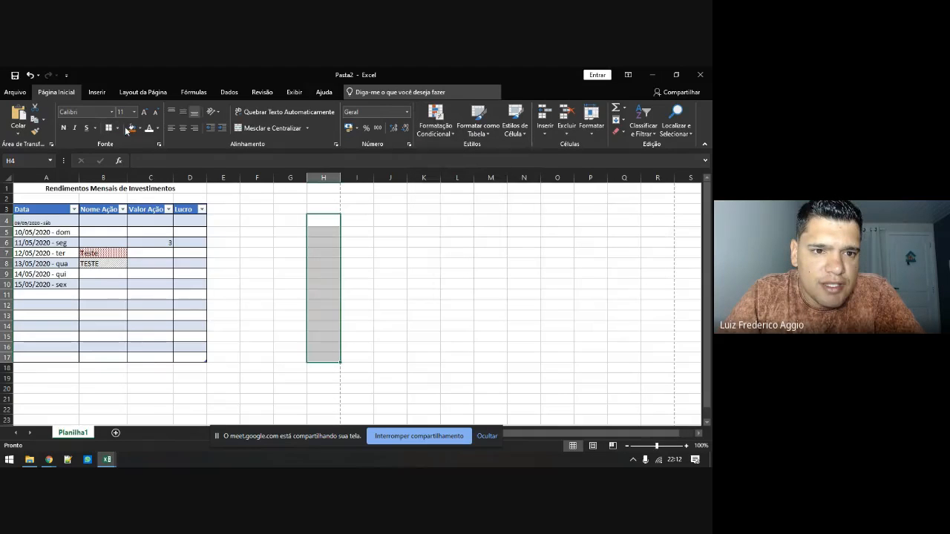
pyautogui.click(116, 128)
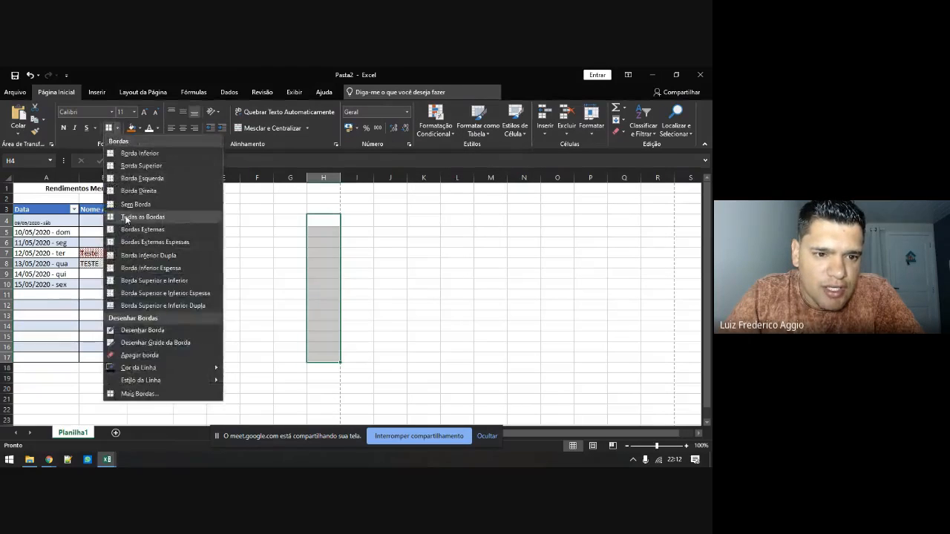
pyautogui.click(127, 218)
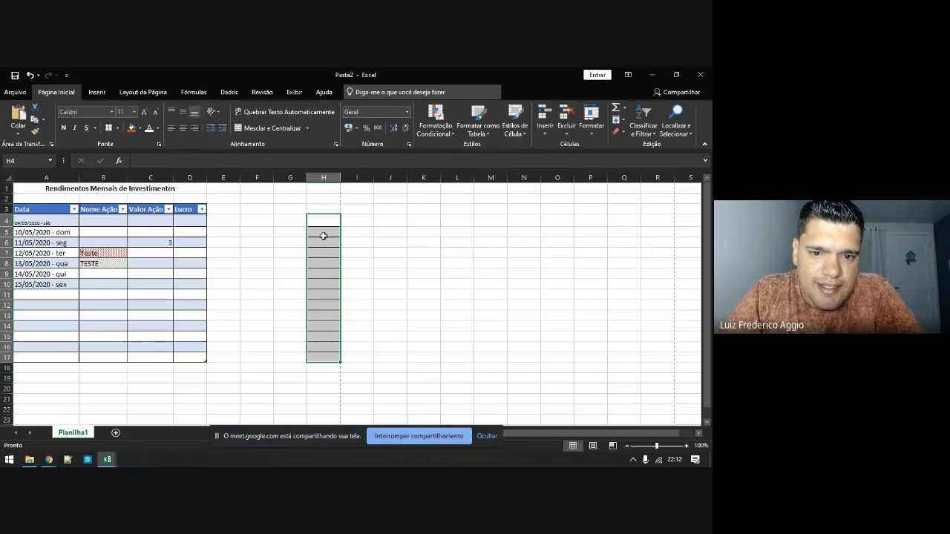
# Enter 5, 15, 23, 13, 45 and 0 in H4:H9, then select H4:H17 again
pyautogui.click(329, 225)
pyautogui.write('5')
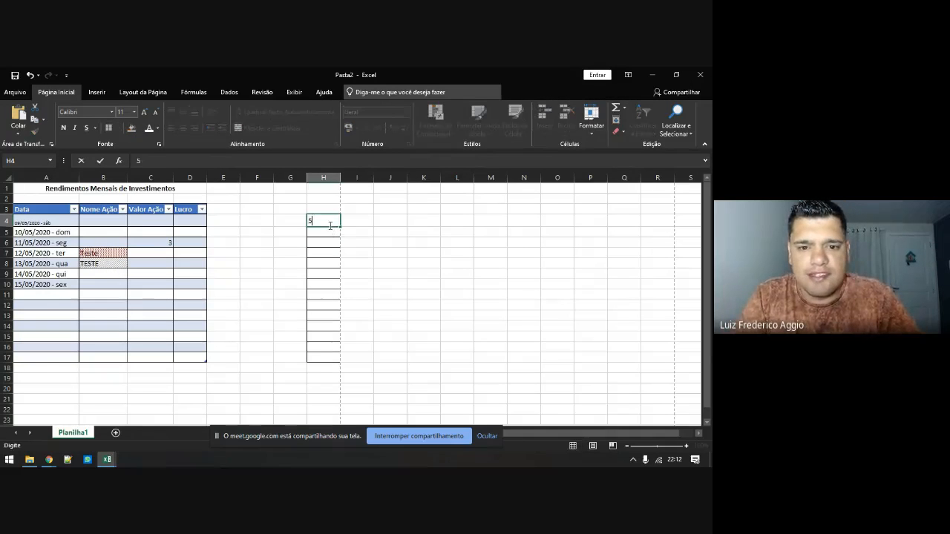
pyautogui.press('Return')
pyautogui.write('15')
pyautogui.press('Return')
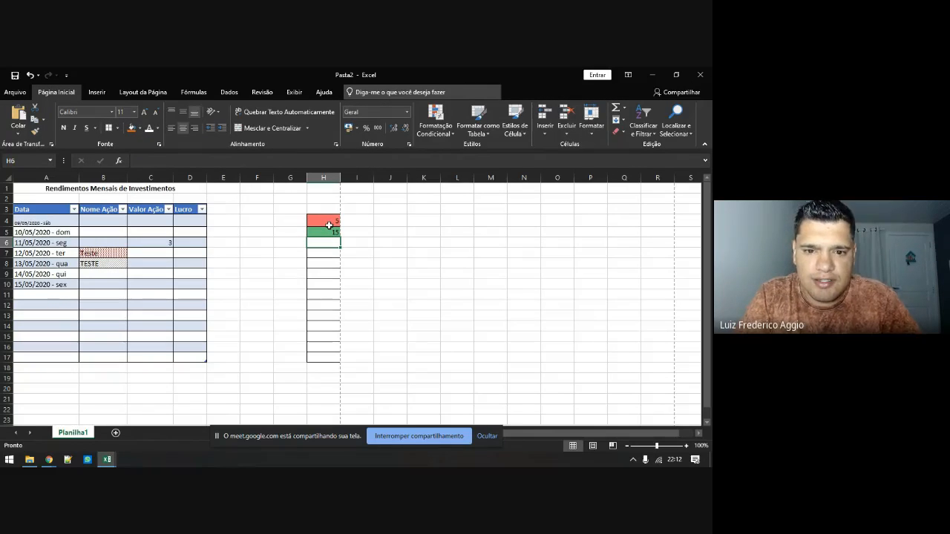
pyautogui.write('23')
pyautogui.press('Return')
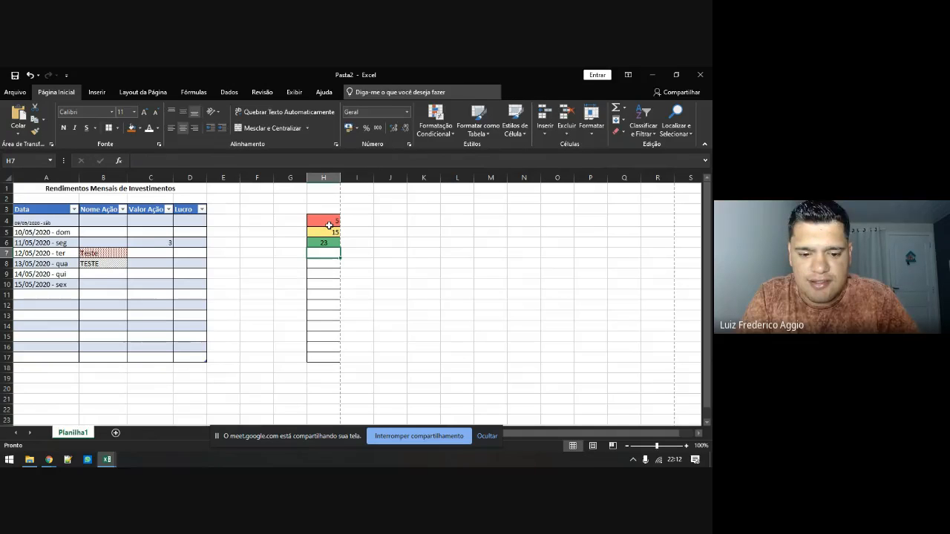
pyautogui.write('13')
pyautogui.press('Return')
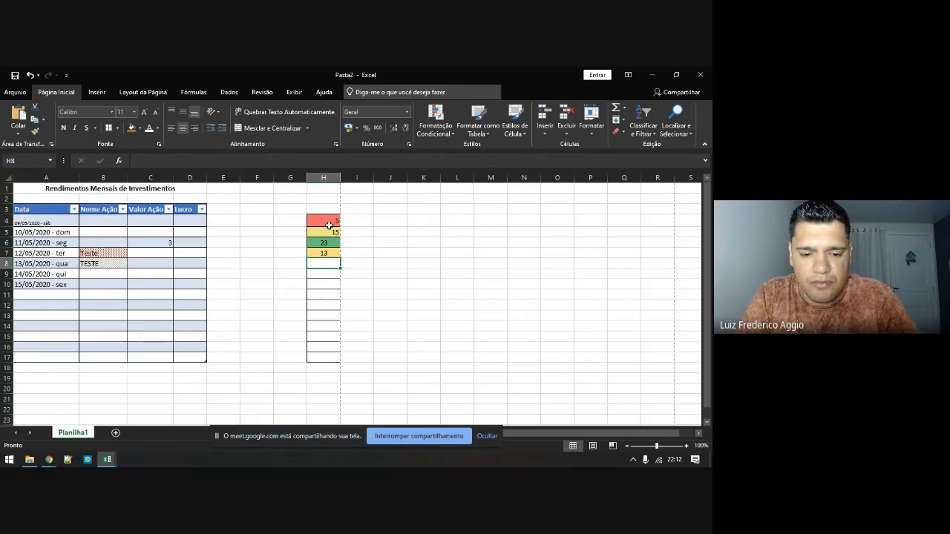
pyautogui.write('45')
pyautogui.press('Return')
pyautogui.write('0')
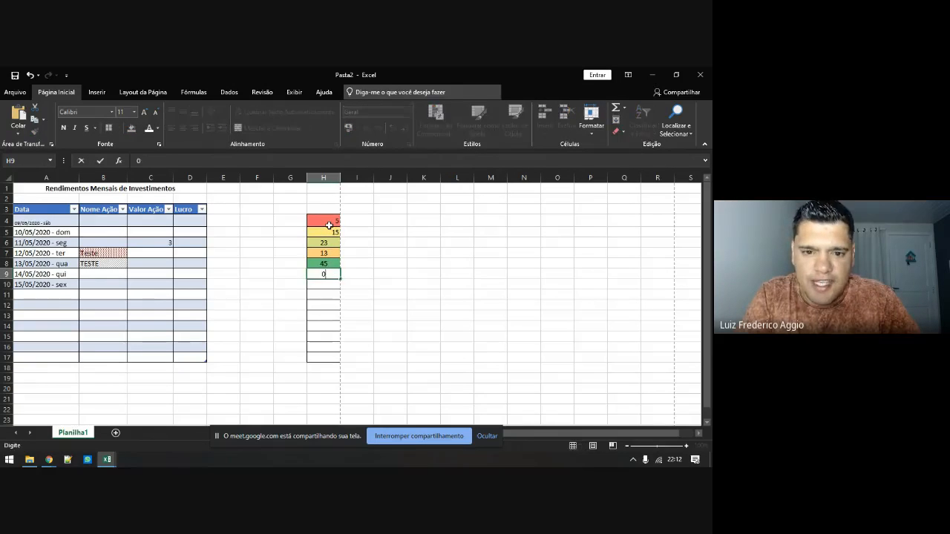
pyautogui.press('Return')
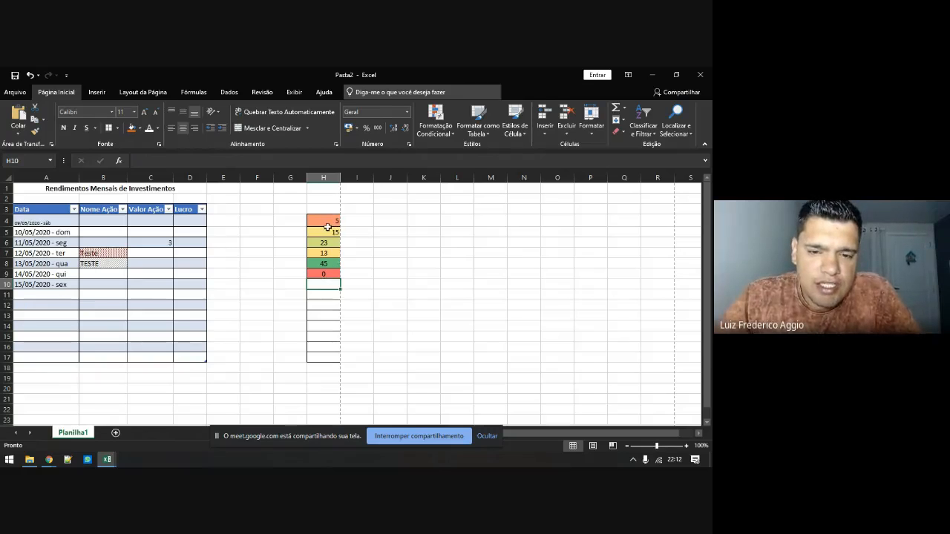
pyautogui.moveTo(331, 222); pyautogui.dragTo(330, 360)
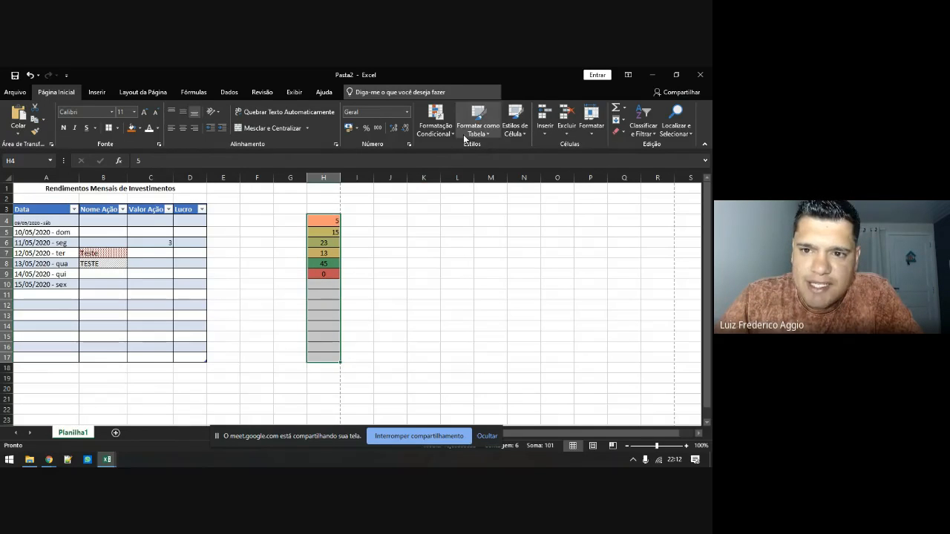
# Apply a custom 2-Color Scale to H4:H17, orange for the minimum and dark blue for the maximum
pyautogui.click(442, 130)
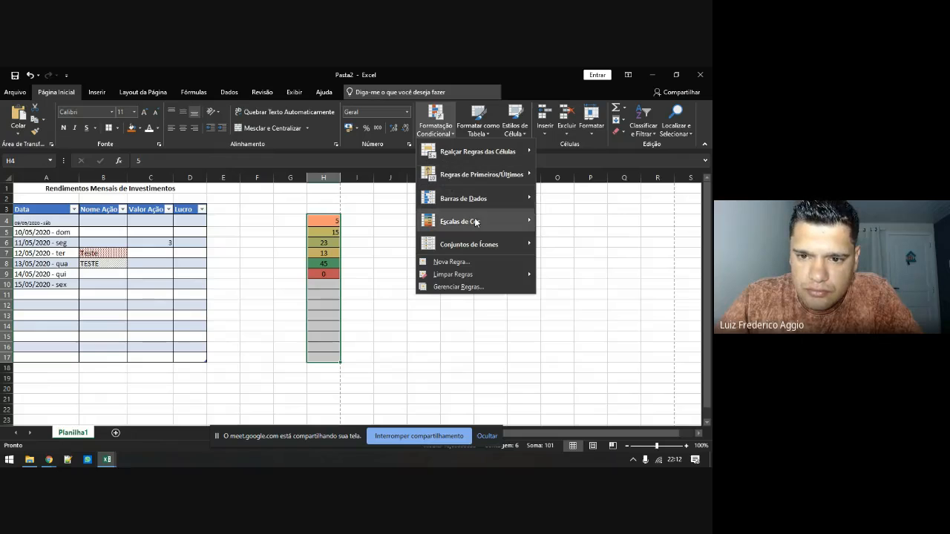
pyautogui.moveTo(493, 221)
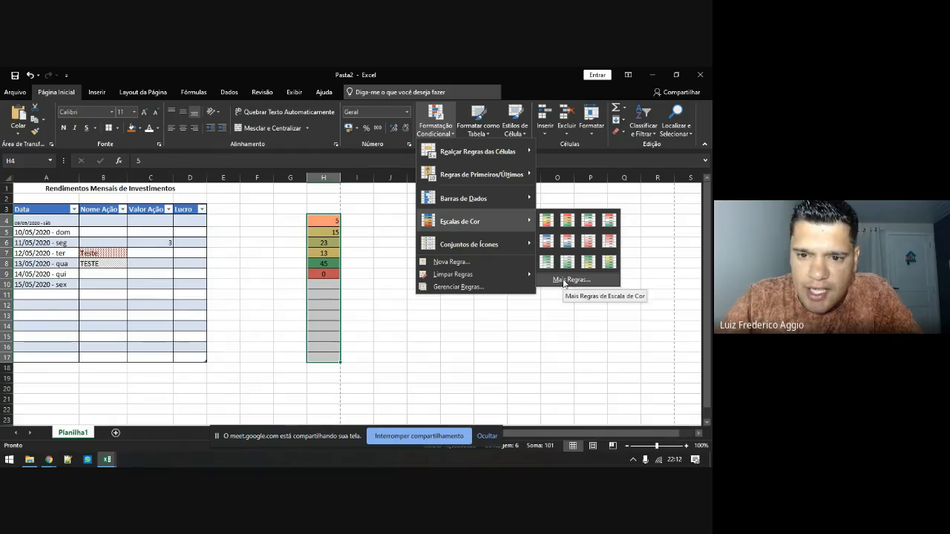
pyautogui.click(564, 280)
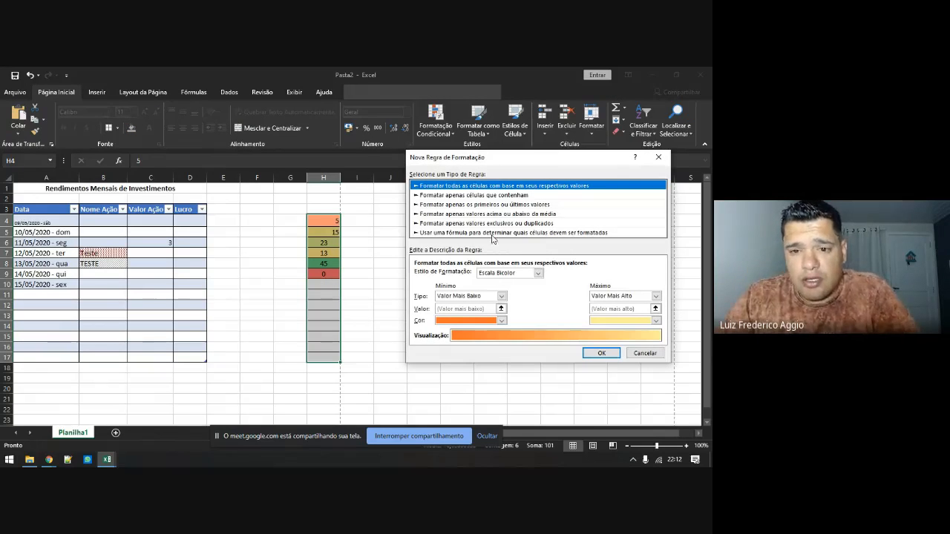
pyautogui.click(505, 273)
pyautogui.click(505, 282)
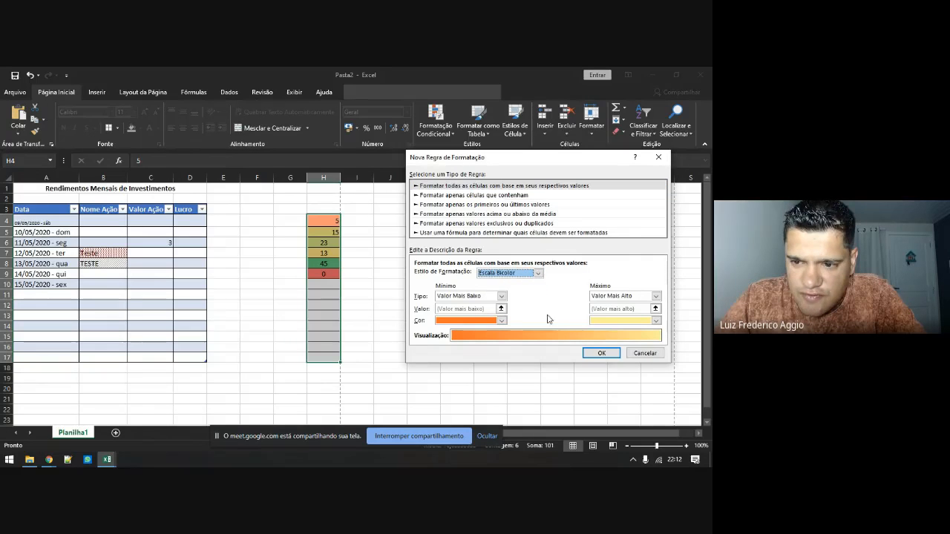
pyautogui.click(612, 321)
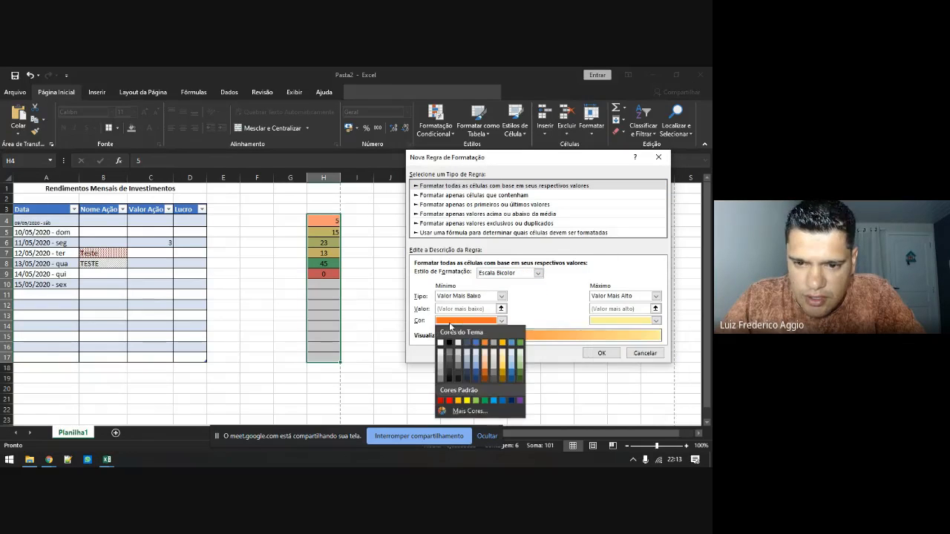
pyautogui.click(462, 322)
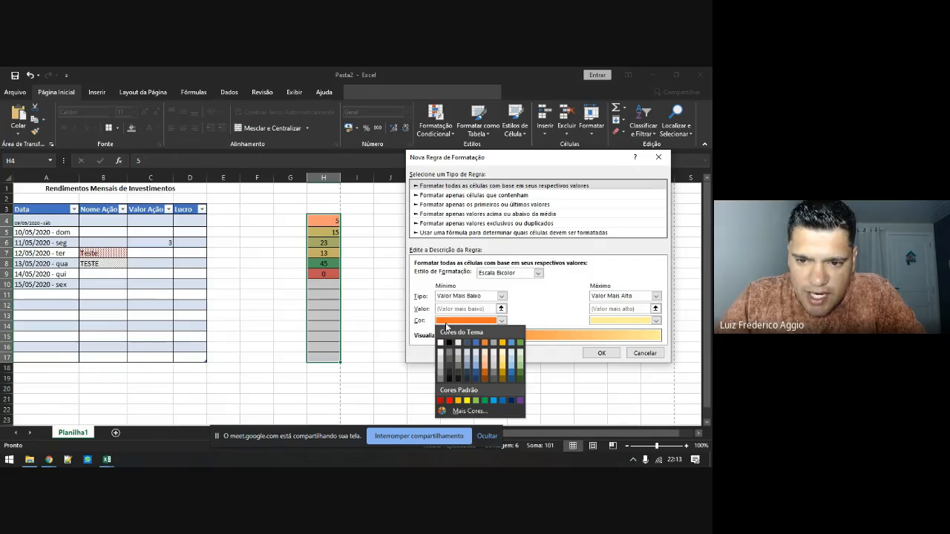
pyautogui.click(609, 323)
pyautogui.click(630, 371)
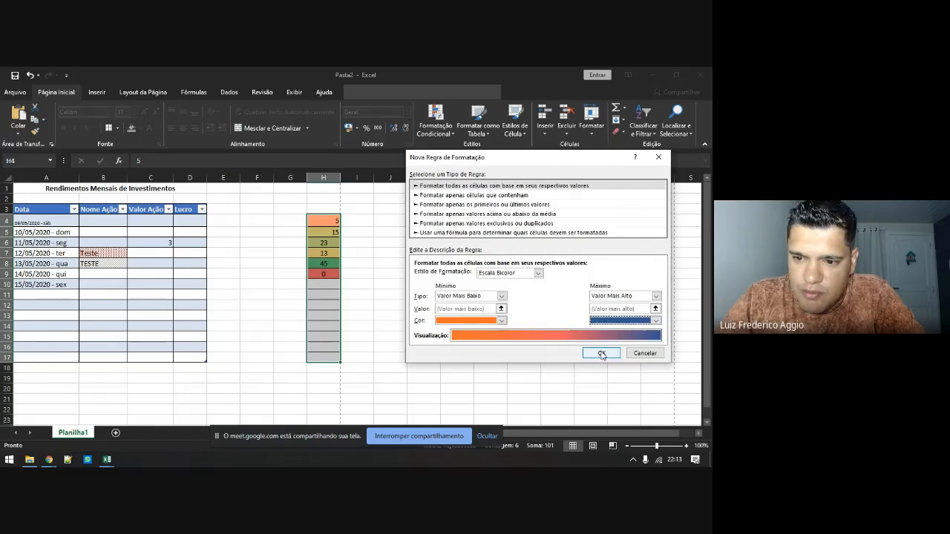
pyautogui.click(601, 353)
pyautogui.click(326, 285)
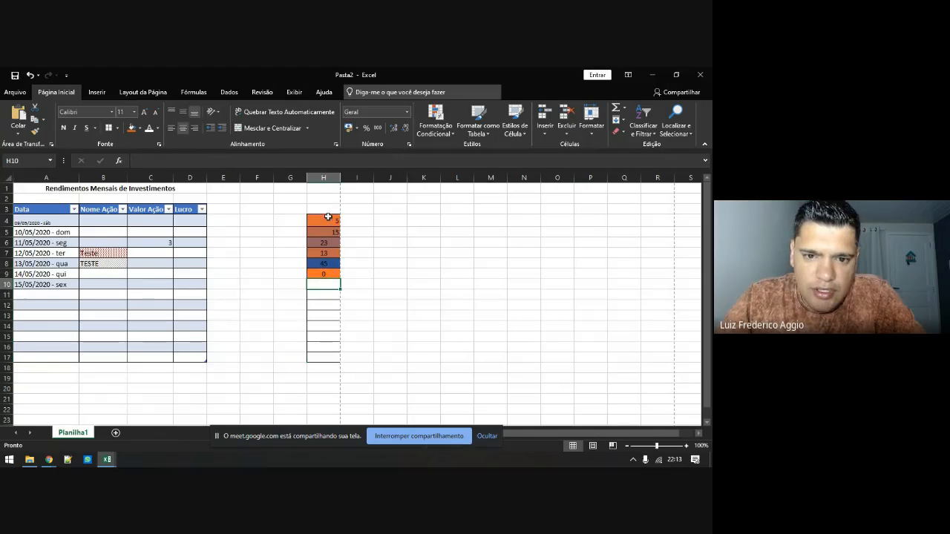
# Check 45 in H8, reselect H4:H17 and show the Conditional Formatting Clear Rules submenu
pyautogui.click(327, 262)
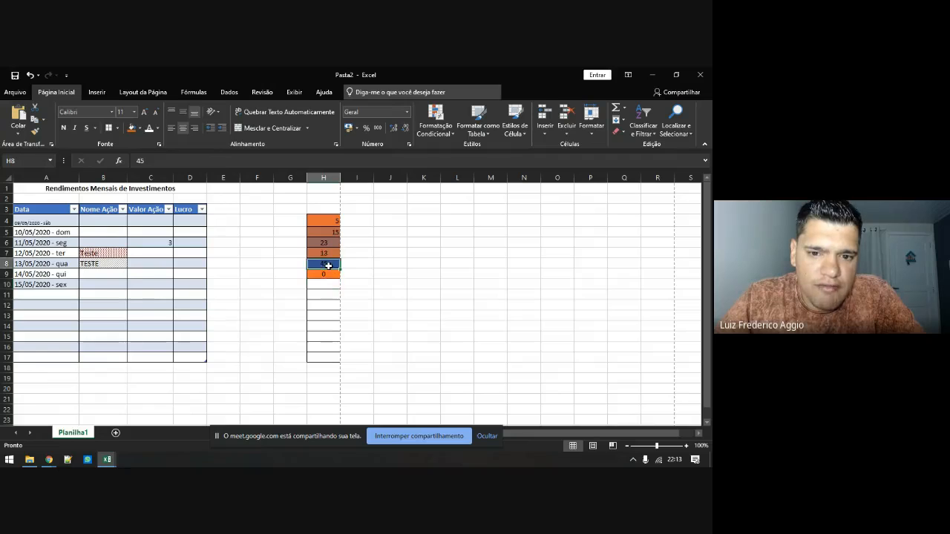
pyautogui.moveTo(329, 222); pyautogui.dragTo(324, 358)
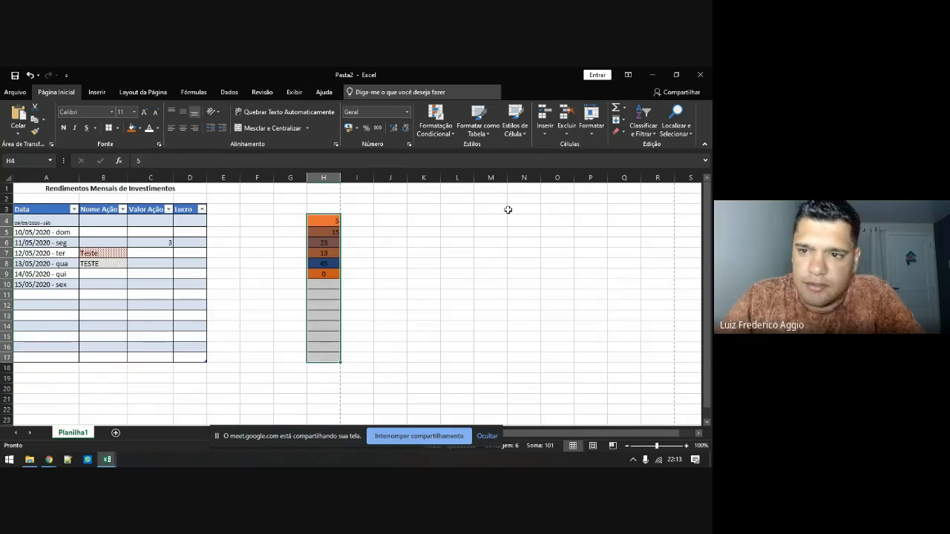
pyautogui.click(445, 132)
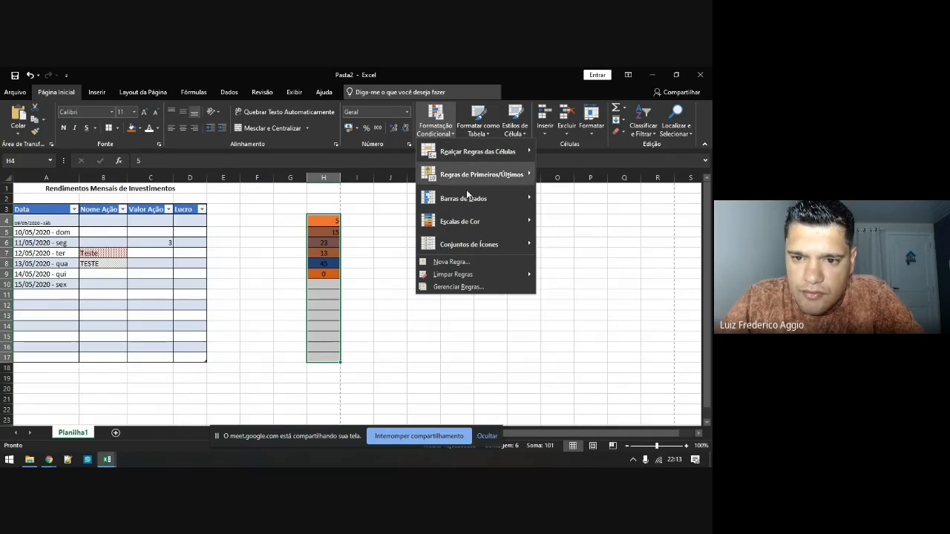
pyautogui.moveTo(476, 244)
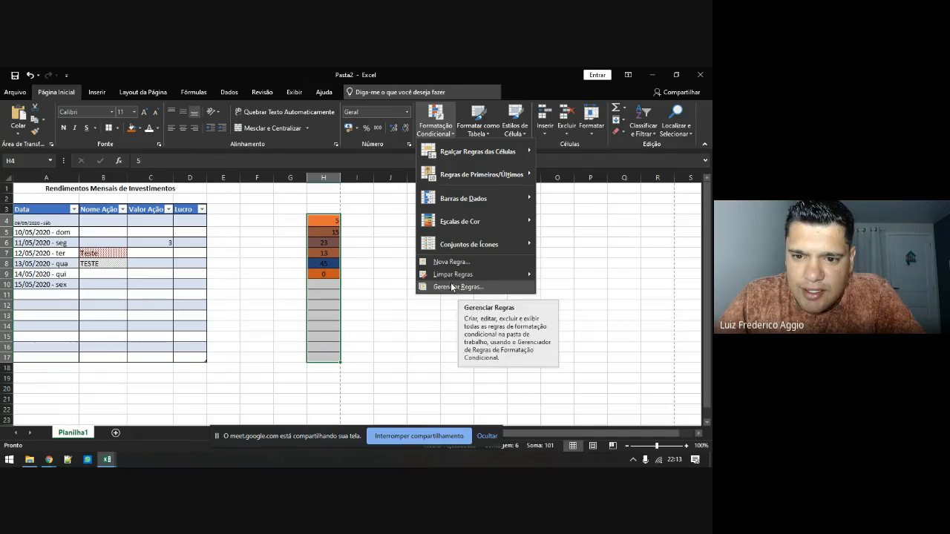
pyautogui.moveTo(455, 277)
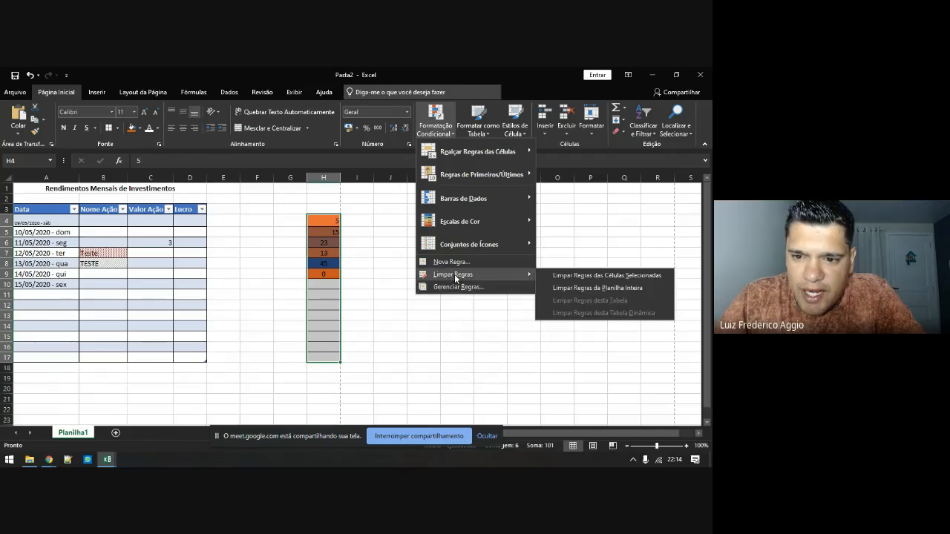
# Clear the colour-scale rule from H4:H17 and start a New Formatting Rule
pyautogui.click(562, 277)
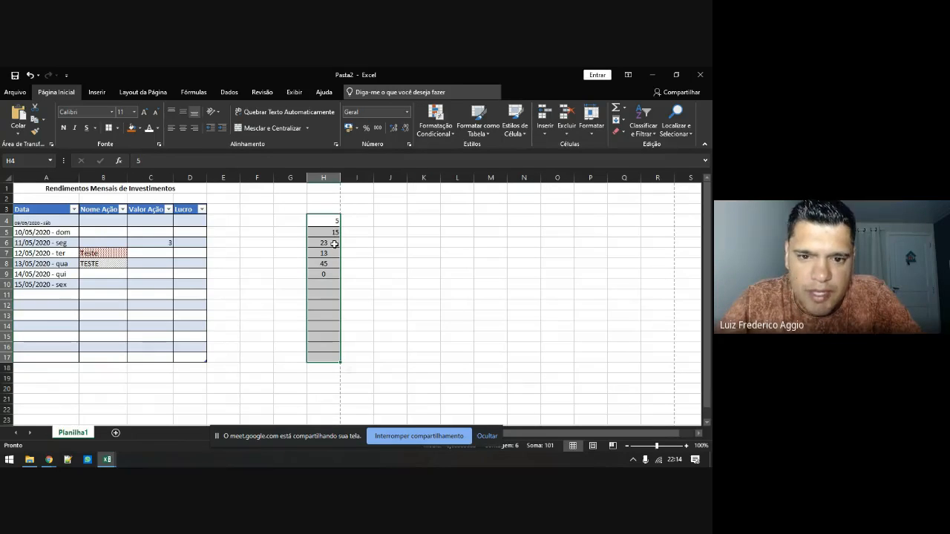
pyautogui.click(420, 128)
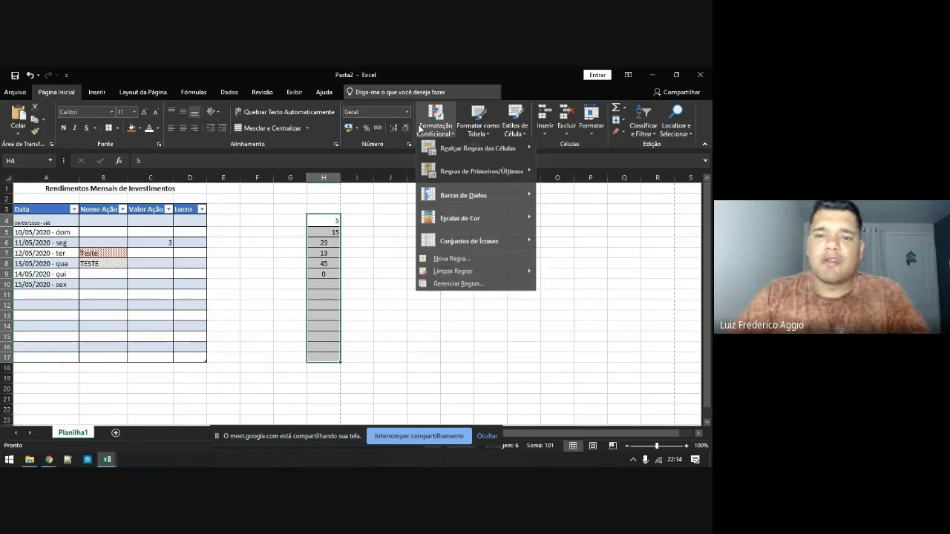
pyautogui.click(460, 264)
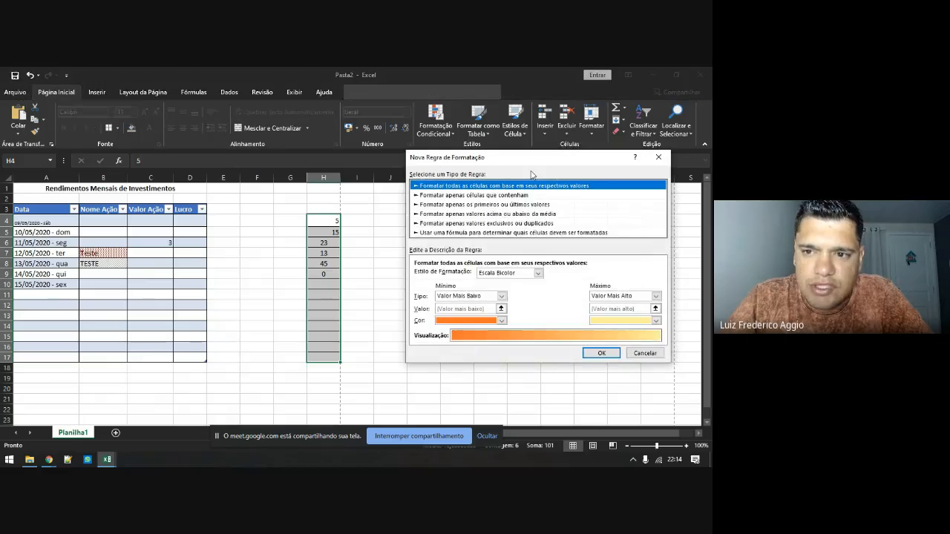
pyautogui.moveTo(519, 156); pyautogui.dragTo(415, 156)
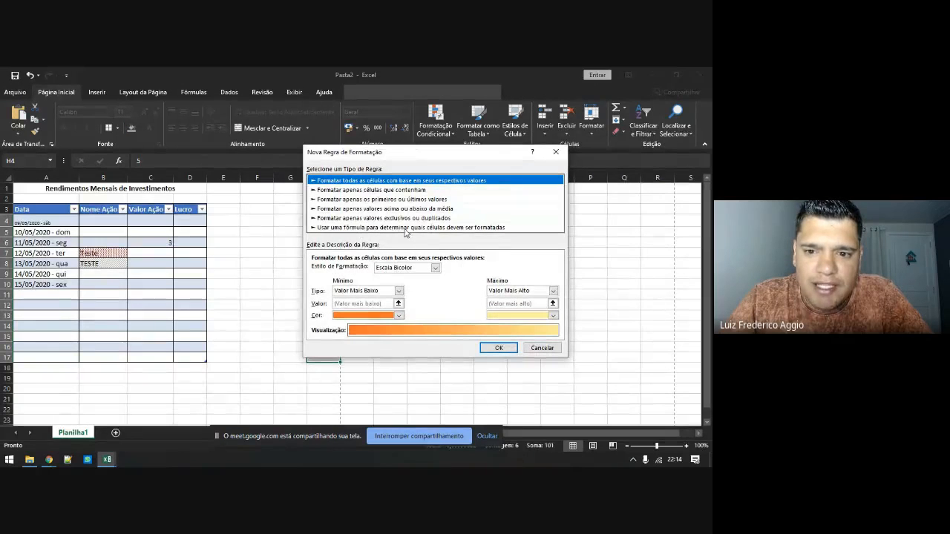
pyautogui.moveTo(440, 155); pyautogui.dragTo(556, 160)
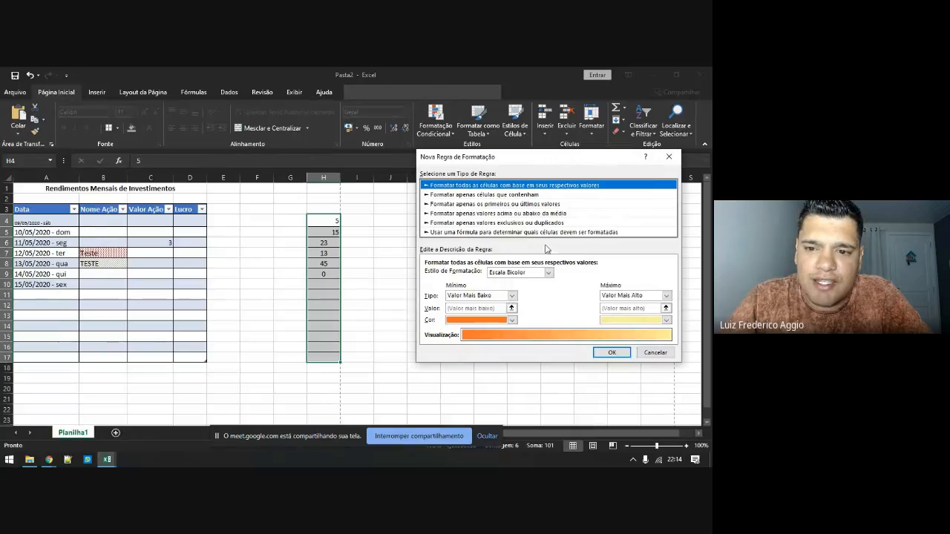
# Choose 'Use a formula' and enter the condition =$H$4<>""
pyautogui.click(511, 233)
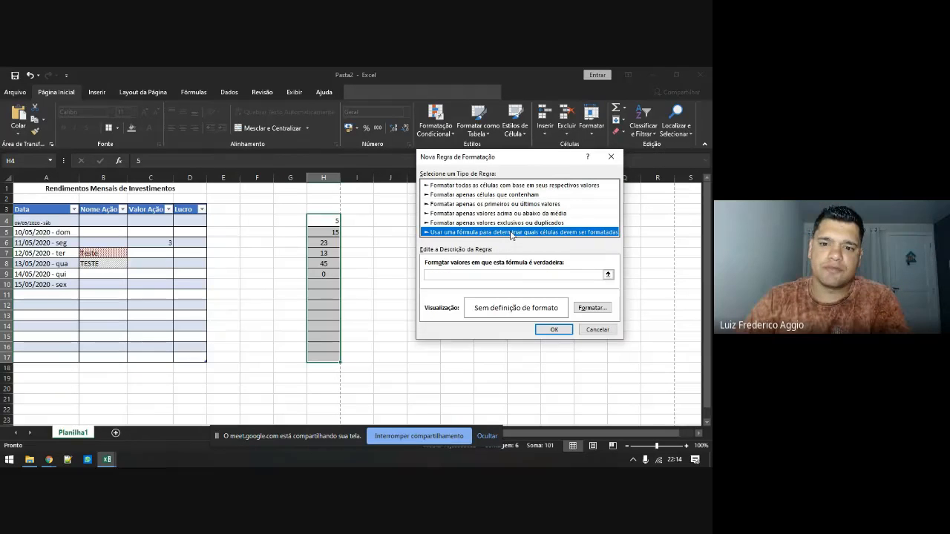
pyautogui.click(498, 274)
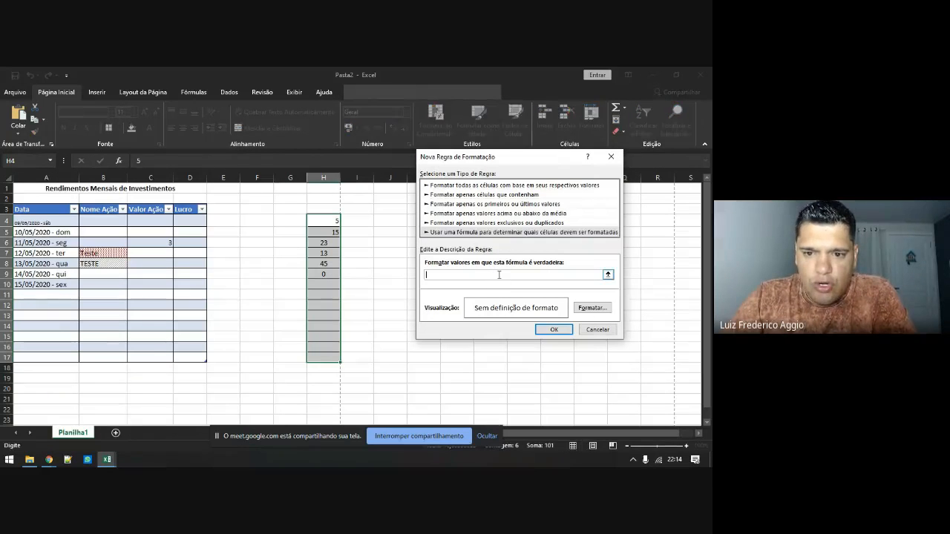
pyautogui.click(326, 222)
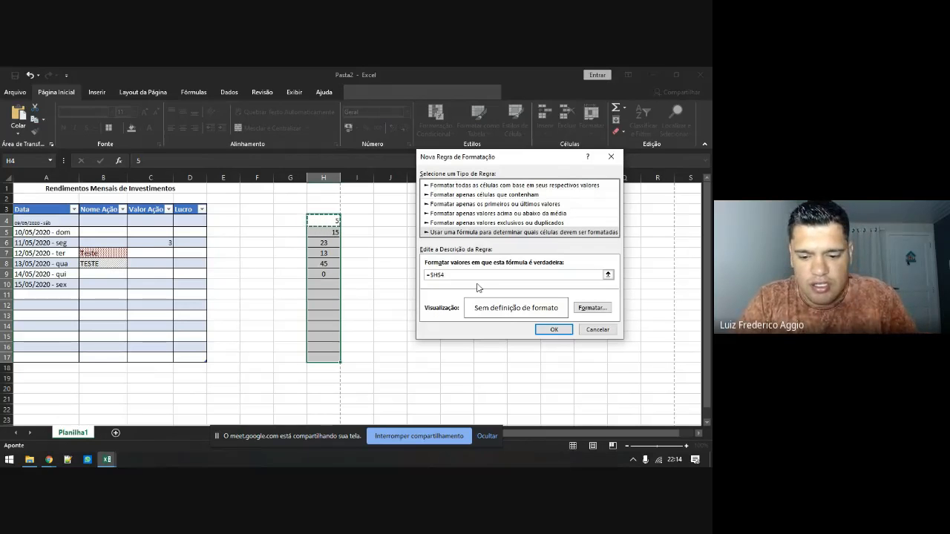
pyautogui.write('<>')
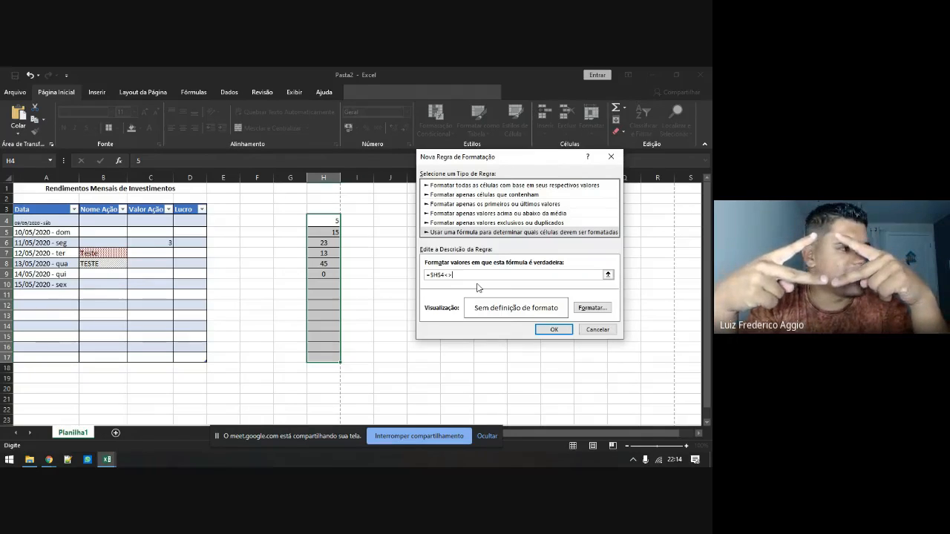
pyautogui.click(461, 275)
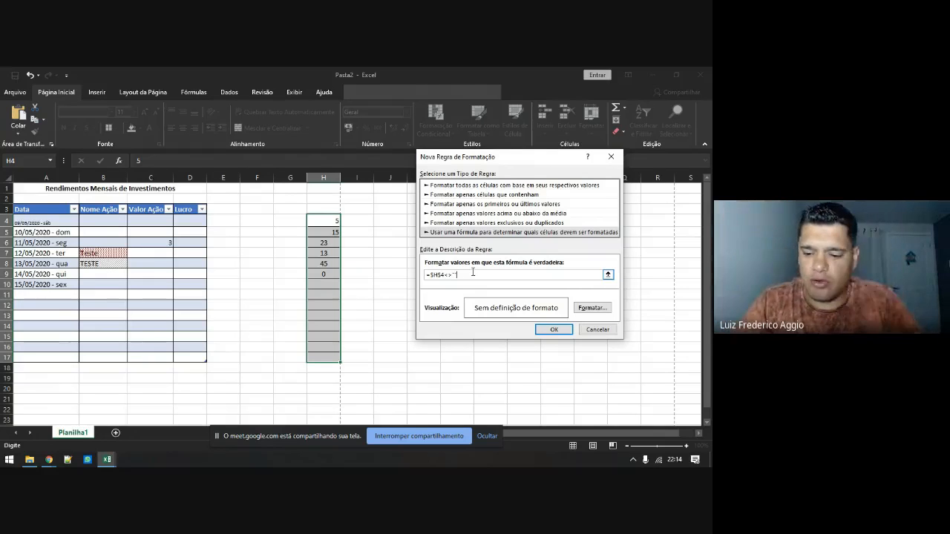
pyautogui.press('Left')
pyautogui.press('BackSpace')
pyautogui.press('BackSpace')
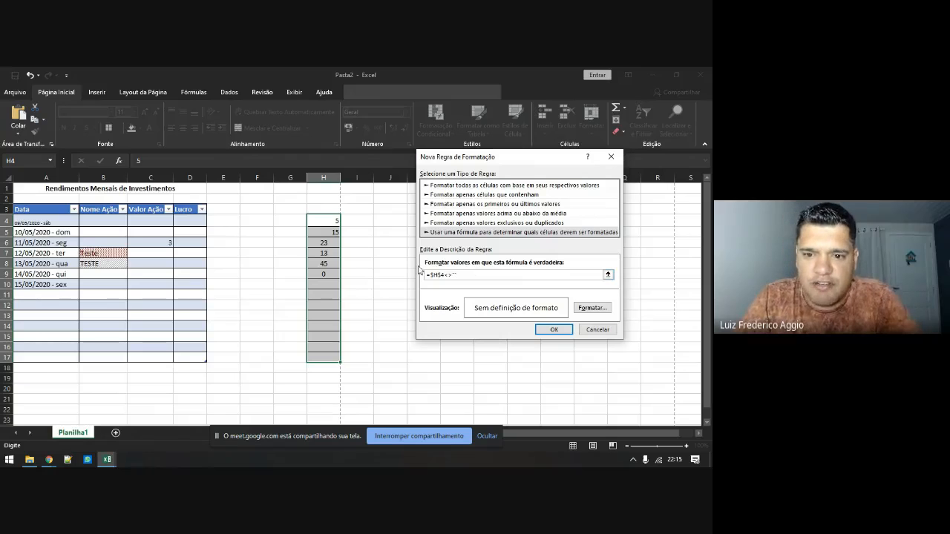
# Give the rule's format blue left, right and bottom borders
pyautogui.click(593, 307)
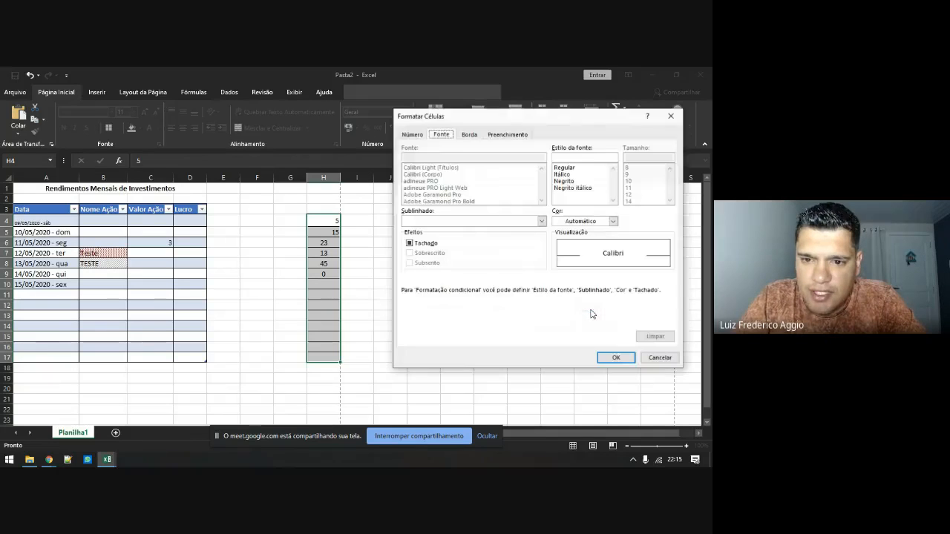
pyautogui.click(473, 138)
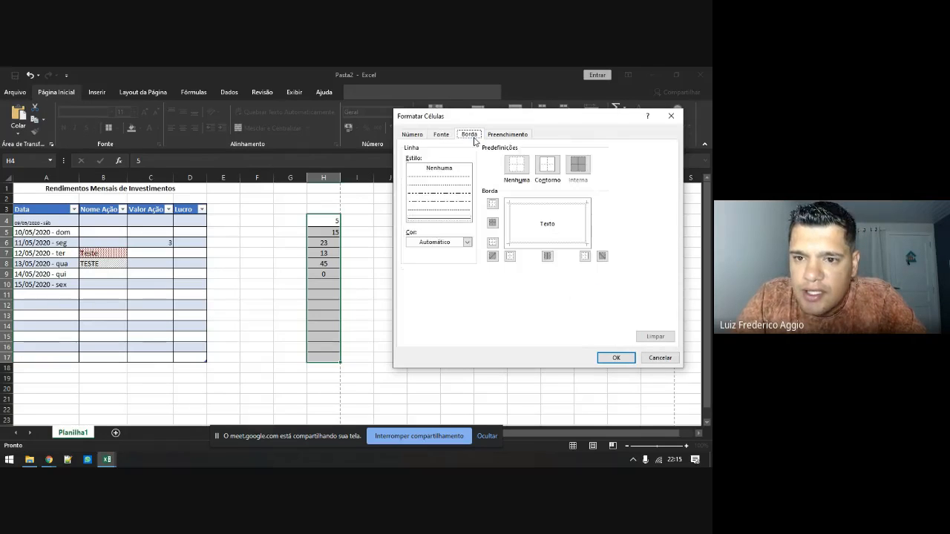
pyautogui.click(467, 242)
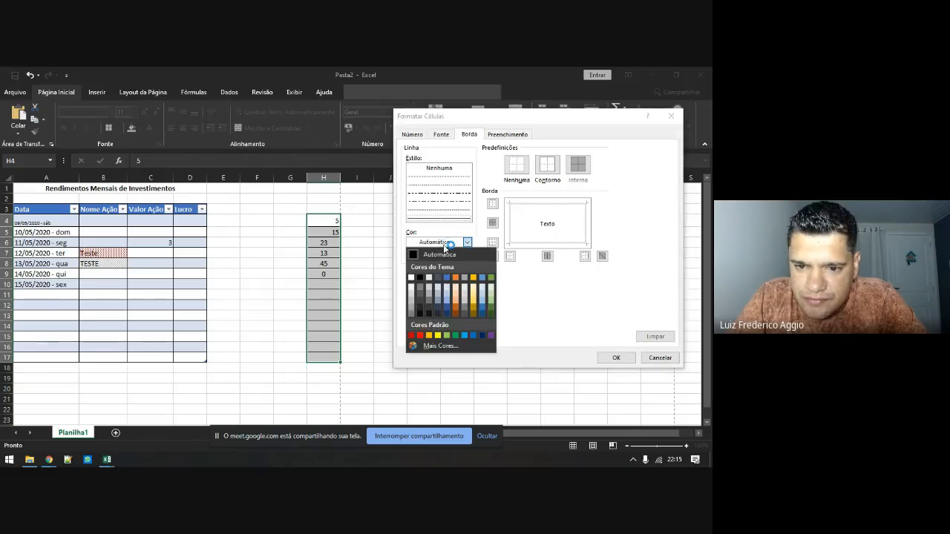
pyautogui.click(446, 278)
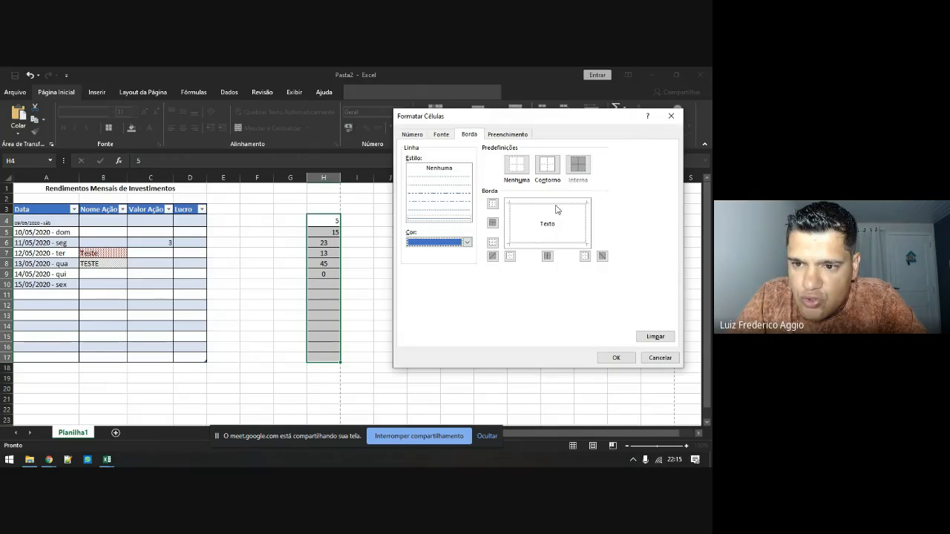
pyautogui.click(545, 234)
pyautogui.click(550, 243)
pyautogui.click(587, 232)
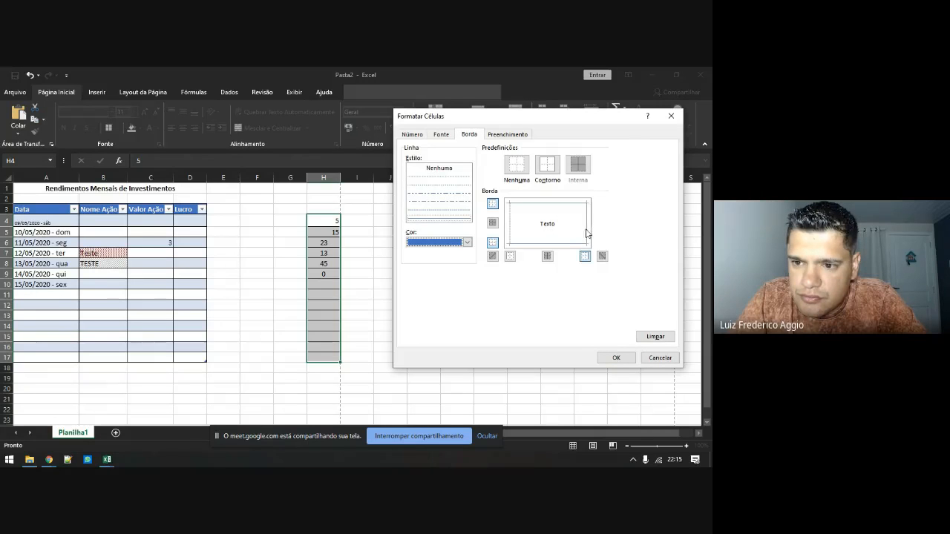
pyautogui.click(509, 227)
# Add a light green fill to the format and apply the rule to H4:H17
pyautogui.click(501, 137)
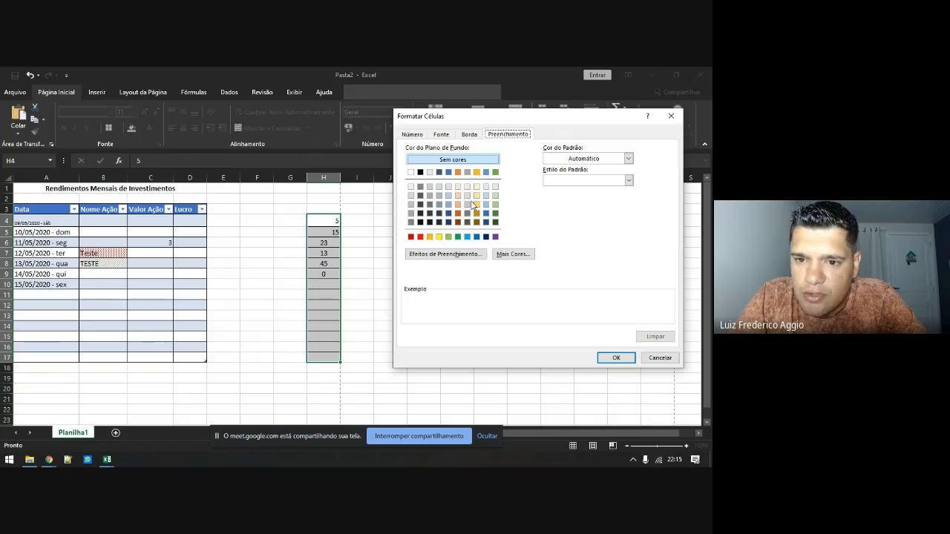
pyautogui.click(495, 197)
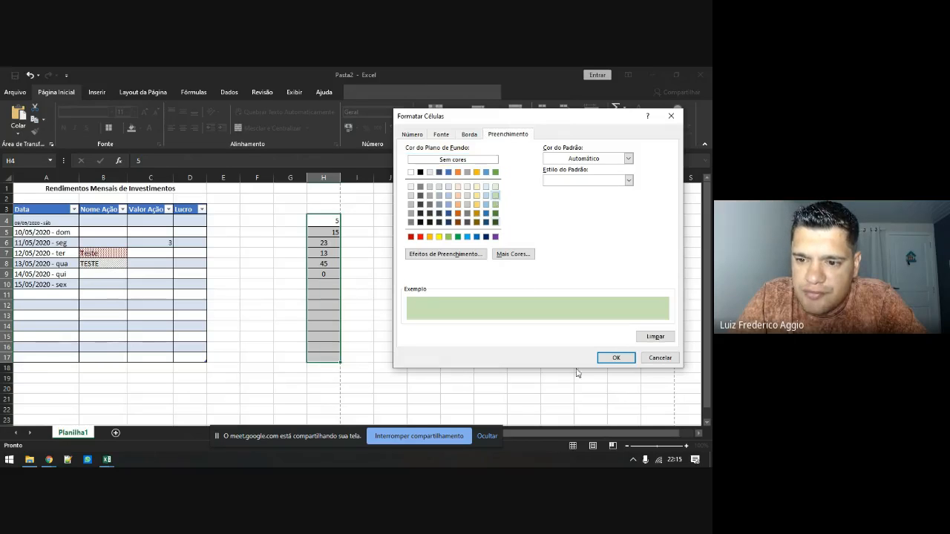
pyautogui.click(615, 359)
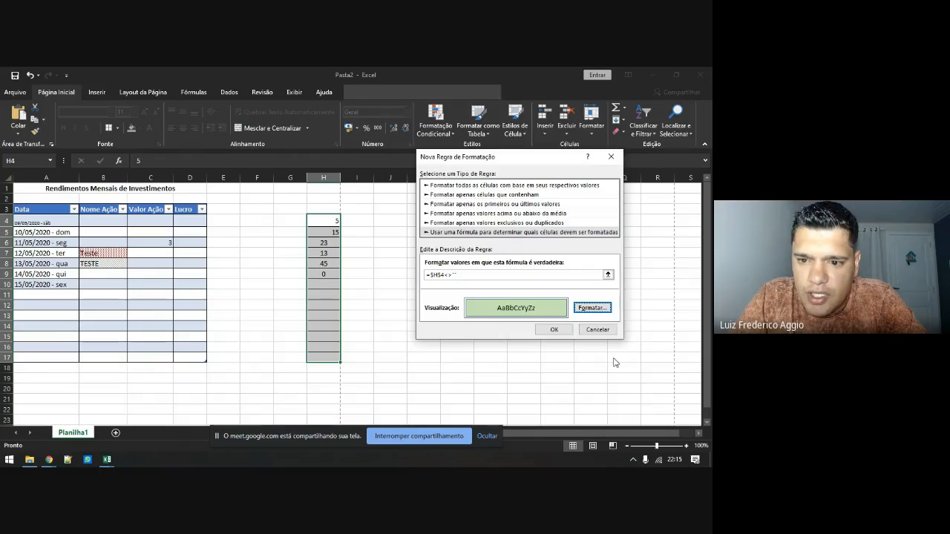
pyautogui.click(555, 330)
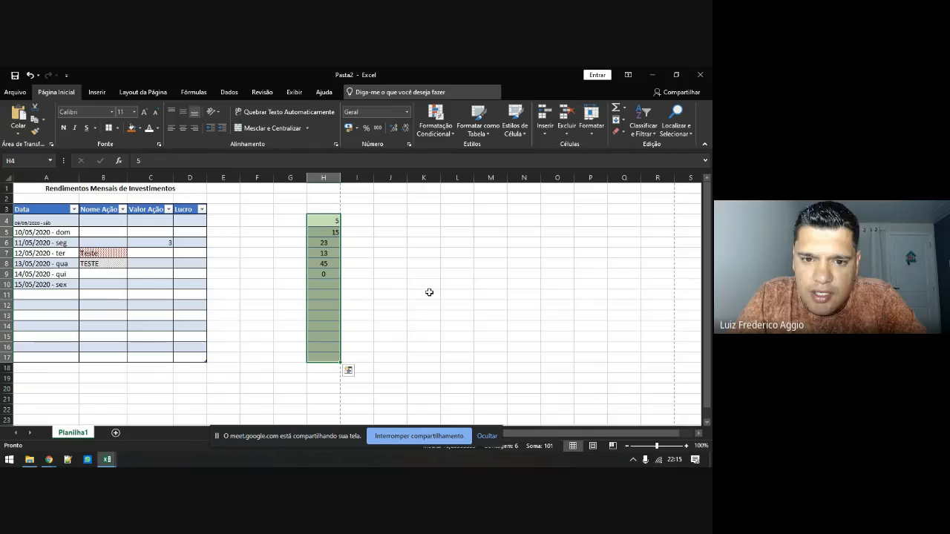
# Select H4 and test the highlight by undoing and redoing its value
pyautogui.click(440, 131)
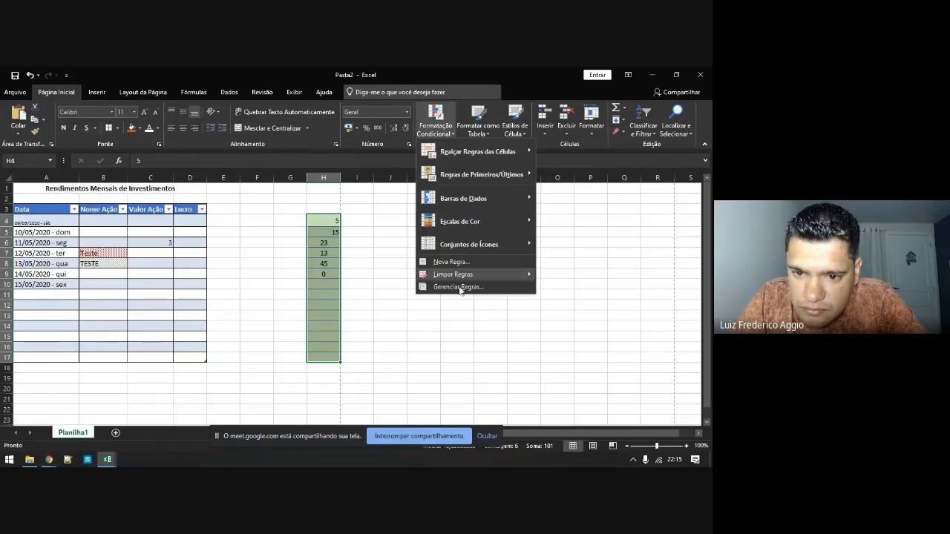
pyautogui.click(333, 220)
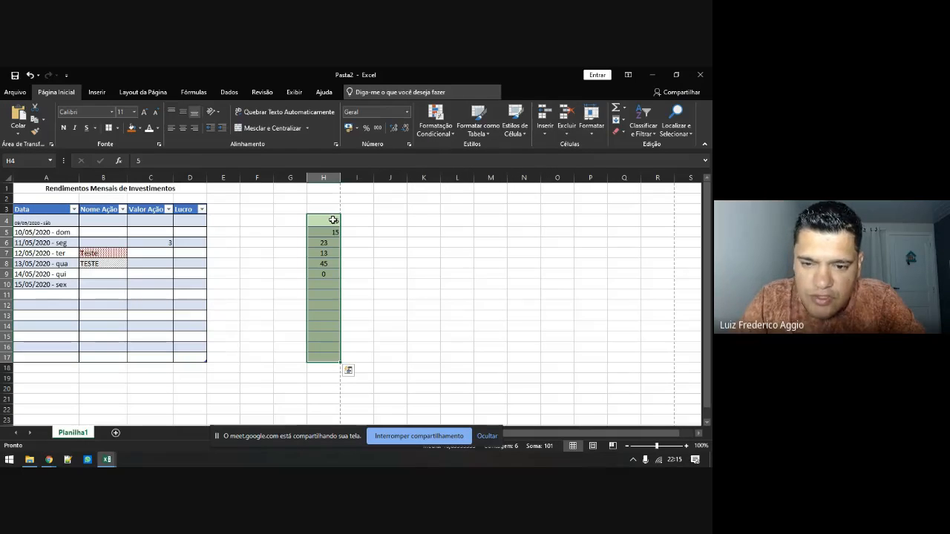
pyautogui.moveTo(333, 219); pyautogui.dragTo(333, 220)
pyautogui.hotkey('ctrl', 'z')
pyautogui.hotkey('ctrl', 'z')
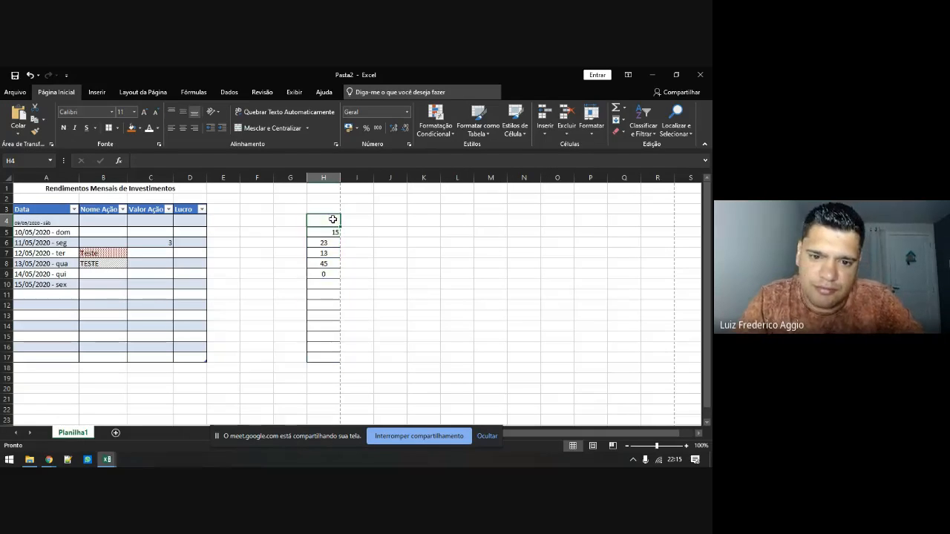
pyautogui.hotkey('ctrl', 'y')
pyautogui.hotkey('ctrl', 'y')
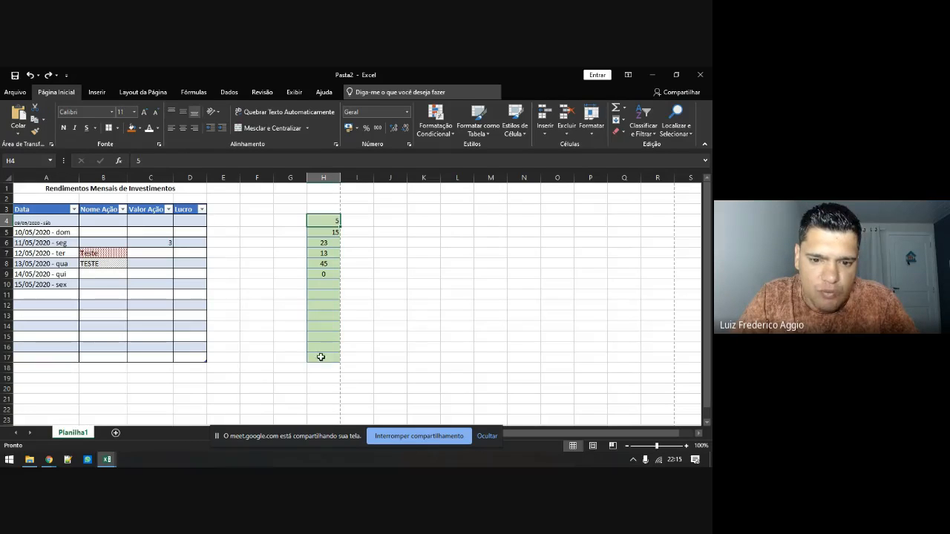
# Reselect H4:H17 and open the Conditional Formatting Rules Manager
pyautogui.moveTo(321, 357); pyautogui.dragTo(334, 222)
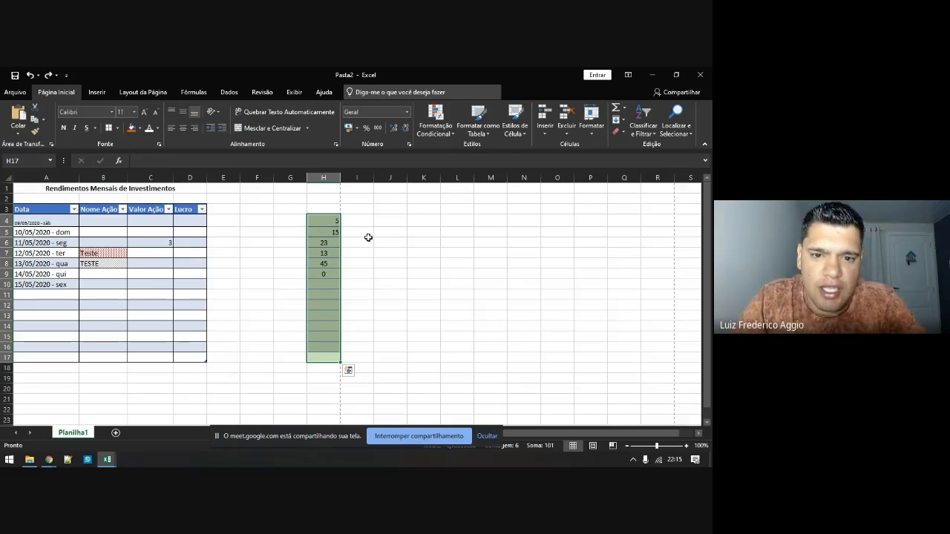
pyautogui.click(434, 134)
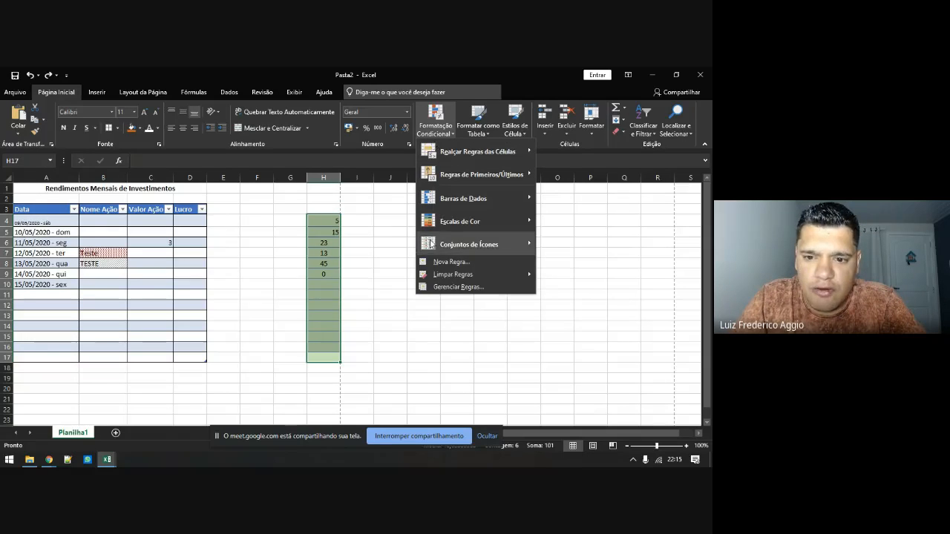
pyautogui.click(456, 287)
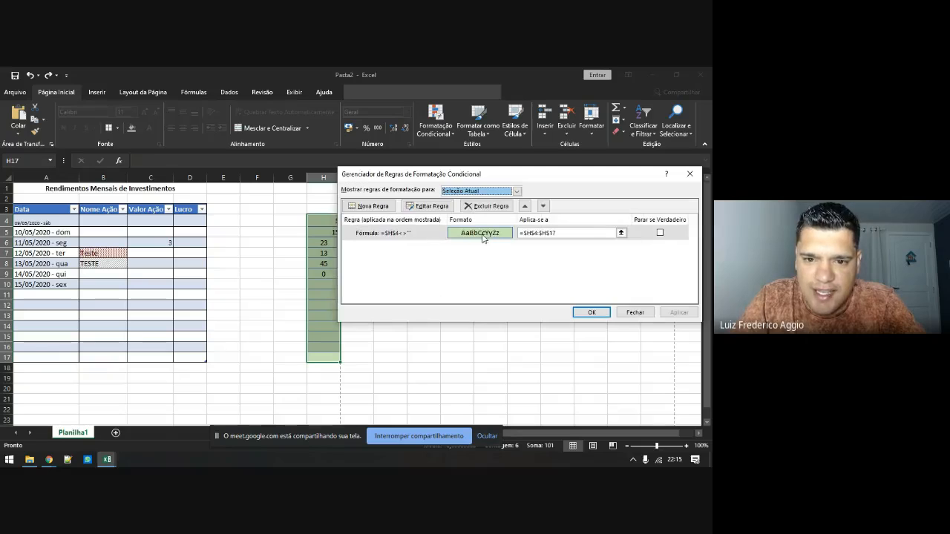
# Change the rule formula from =$H$4<>"" to =H4<>"" and apply it
pyautogui.doubleClick(401, 235)
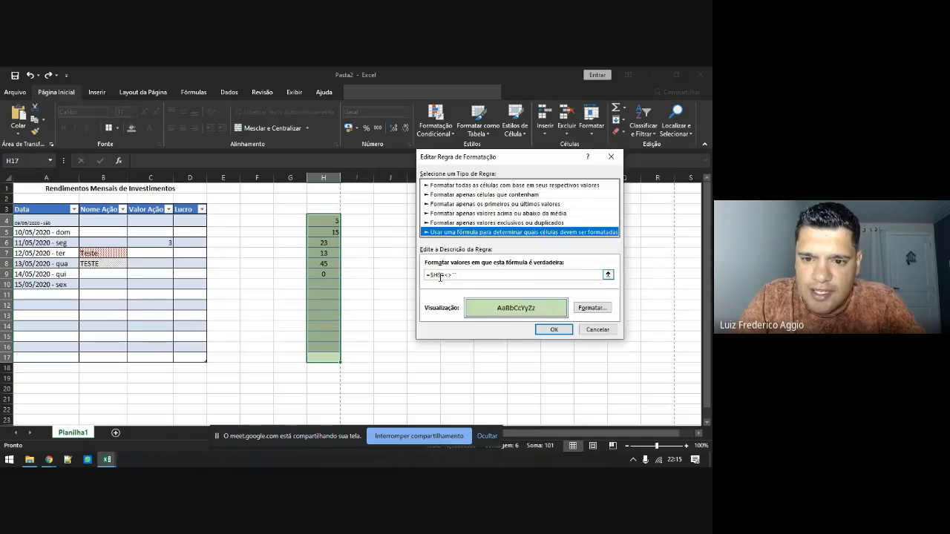
pyautogui.click(443, 275)
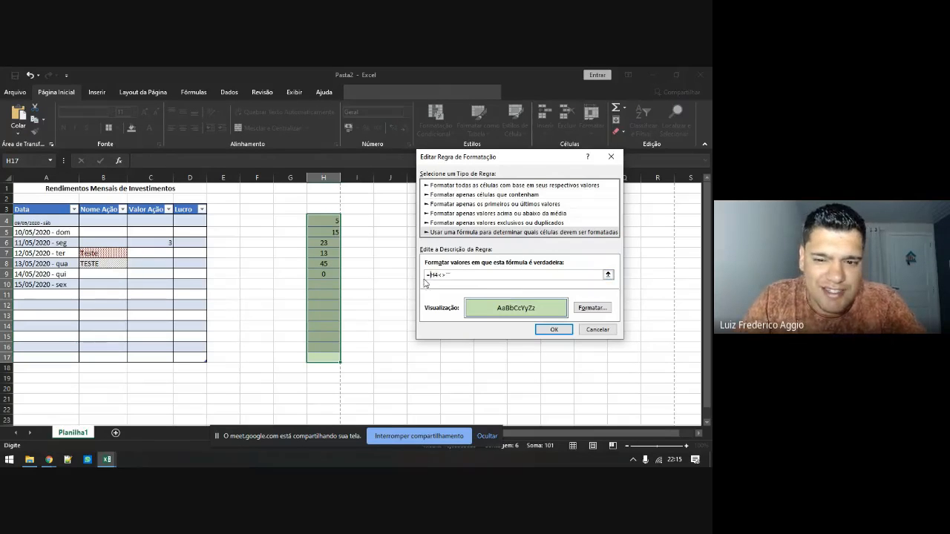
pyautogui.click(554, 331)
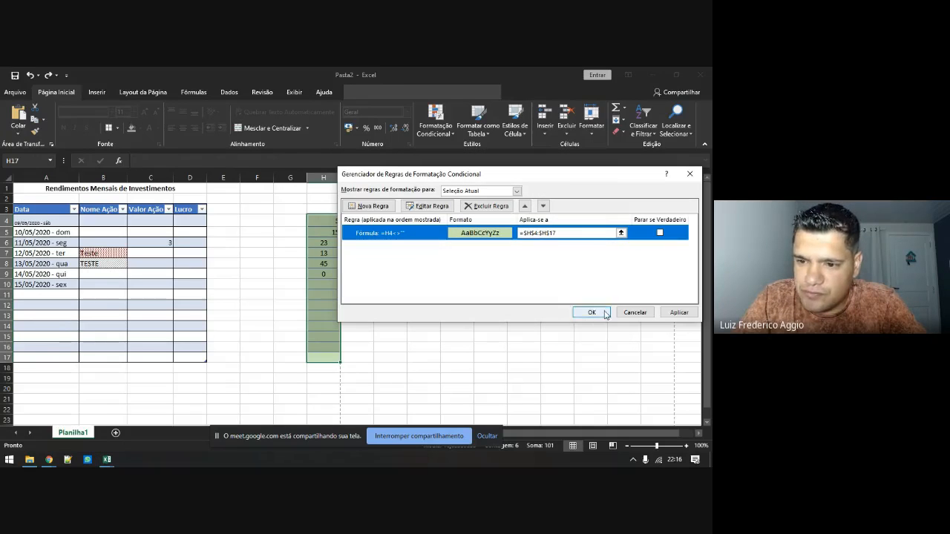
pyautogui.click(676, 313)
pyautogui.click(594, 312)
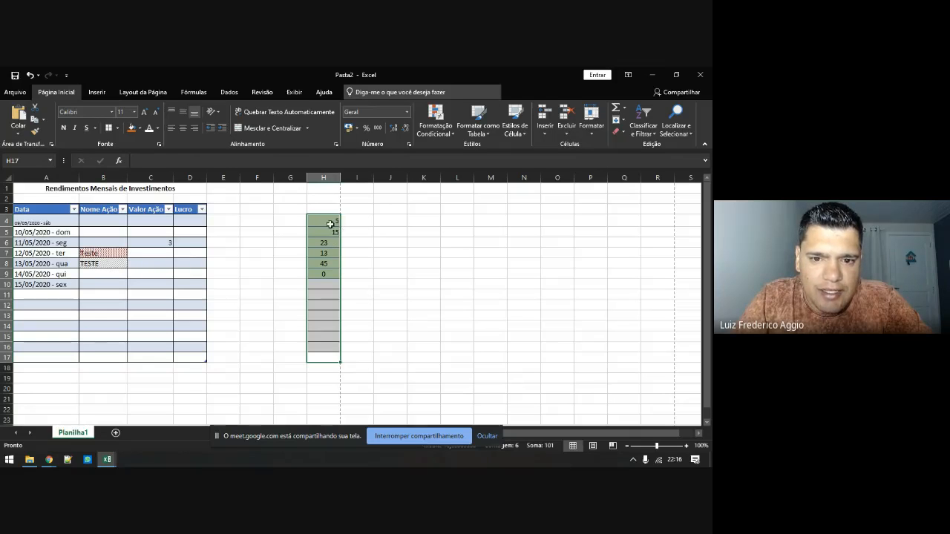
# Replace the 13 in H7 with the letter A
pyautogui.click(334, 255)
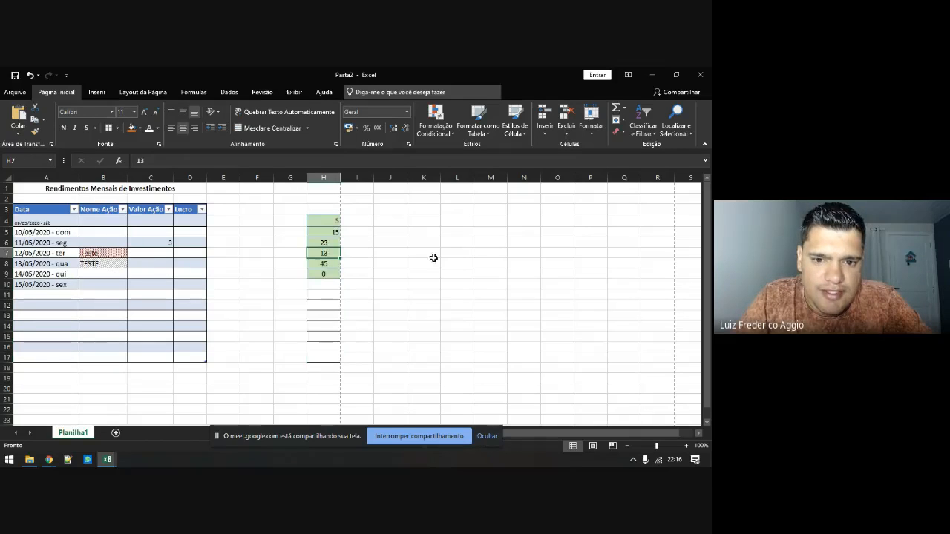
pyautogui.press('Delete')
pyautogui.press('Down')
pyautogui.press('Down')
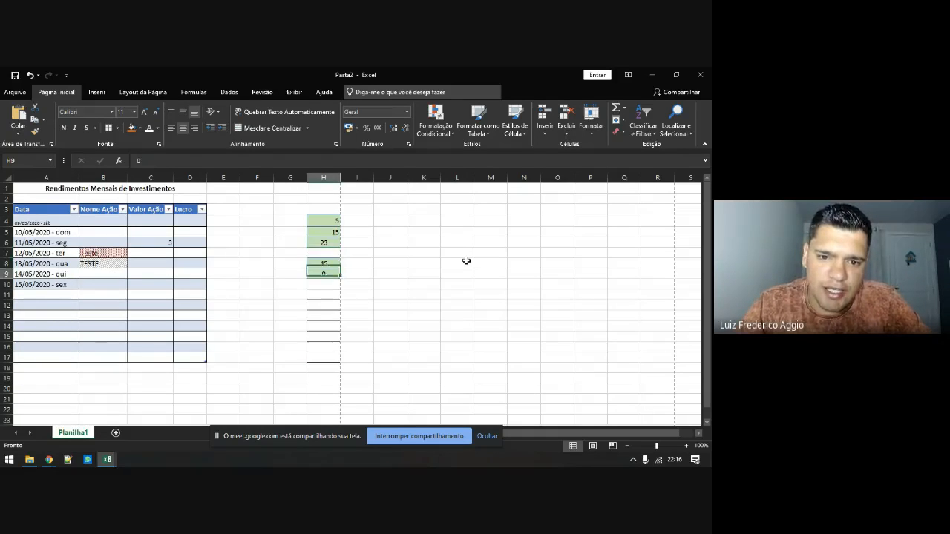
pyautogui.press('Down')
pyautogui.press('Up')
pyautogui.press('Up')
pyautogui.press('Up')
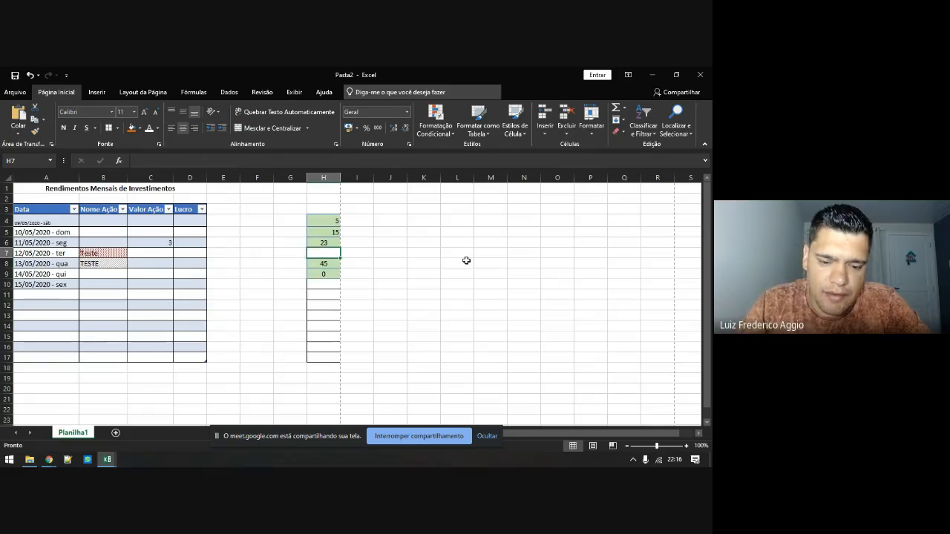
pyautogui.write('A')
pyautogui.press('Return')
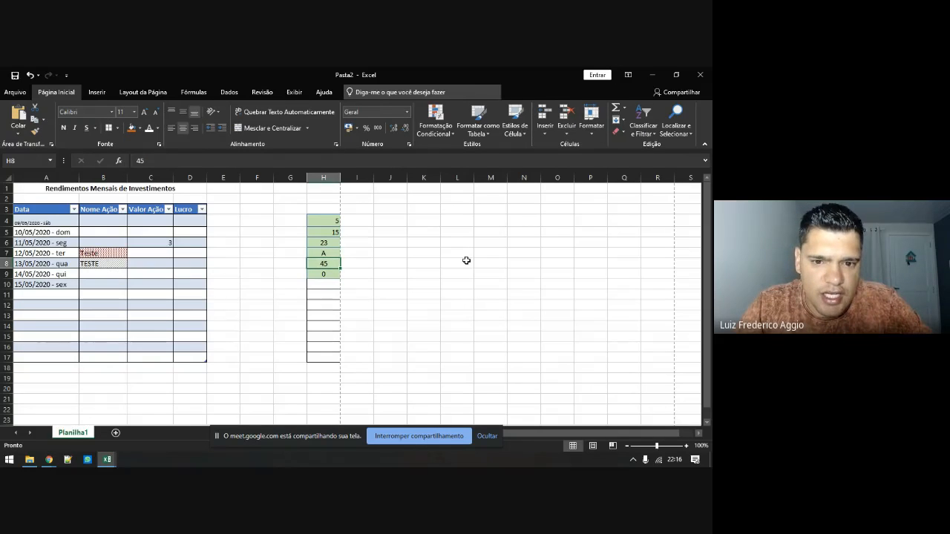
# Enter # in cell H13 so it turns green under the rule
pyautogui.press('Down')
pyautogui.press('Down')
pyautogui.press('Down')
pyautogui.press('Down')
pyautogui.press('Down')
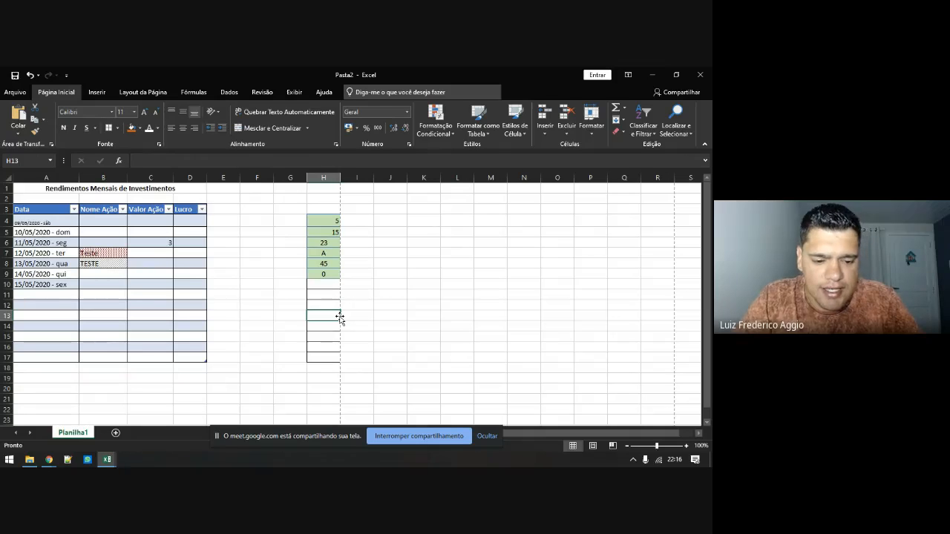
pyautogui.write('#')
pyautogui.press('Return')
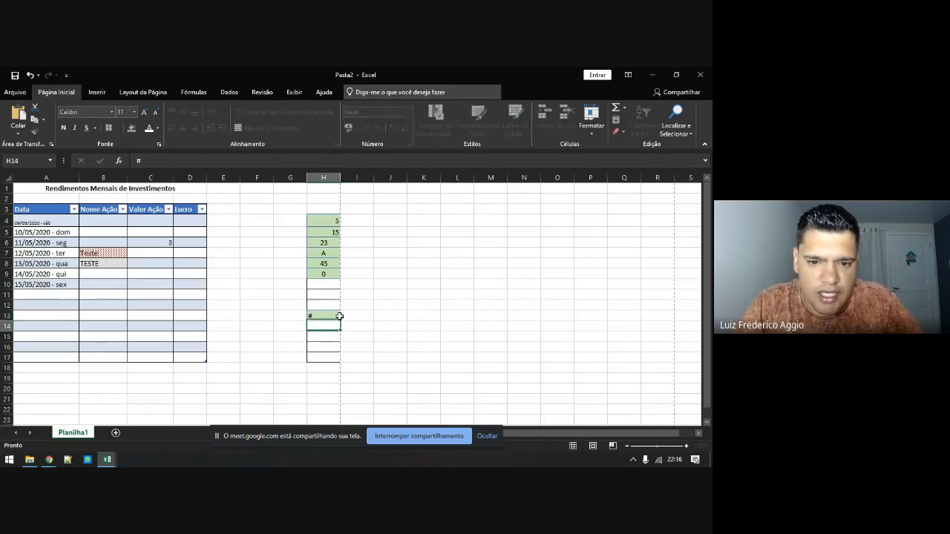
pyautogui.click(315, 315)
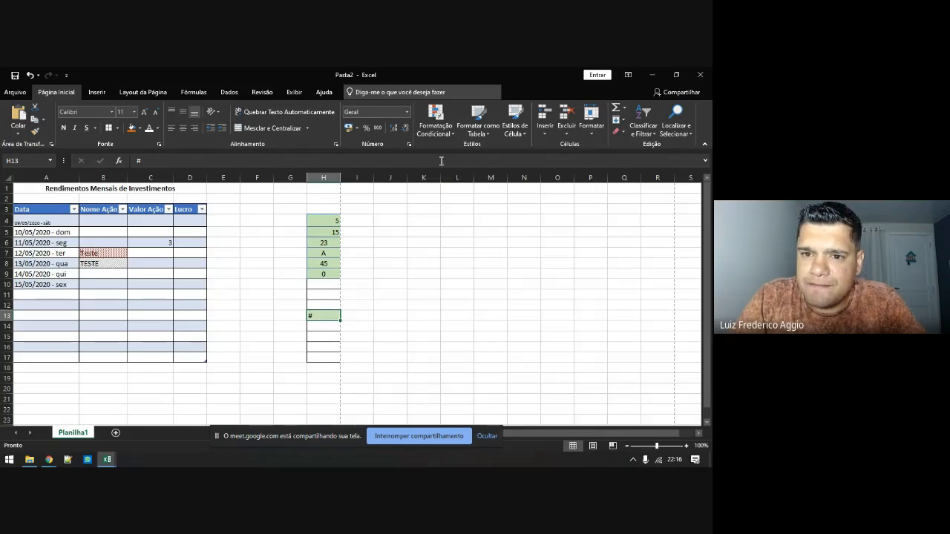
# Apply blue gradient fill data bars (Preenchimento Gradual) to H4:H17, then reselect the range
pyautogui.click(439, 134)
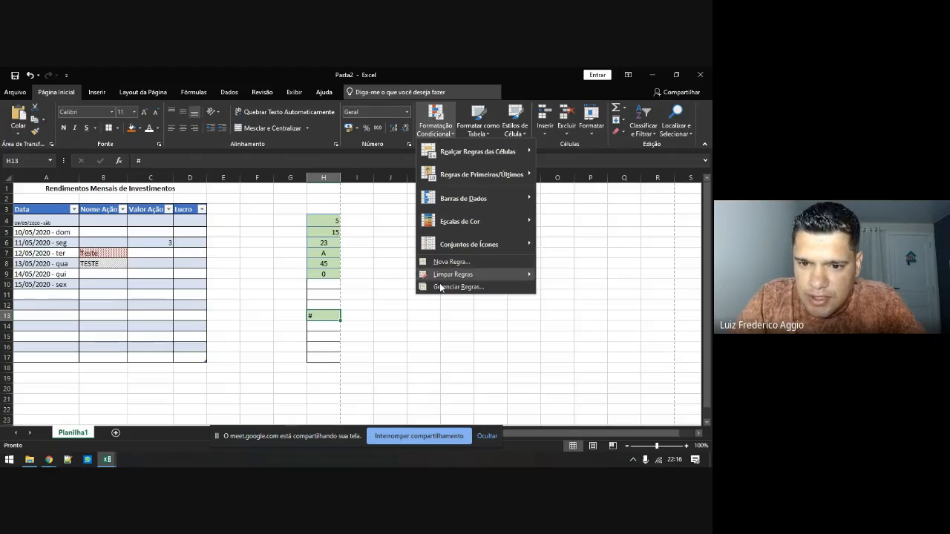
pyautogui.moveTo(475, 198)
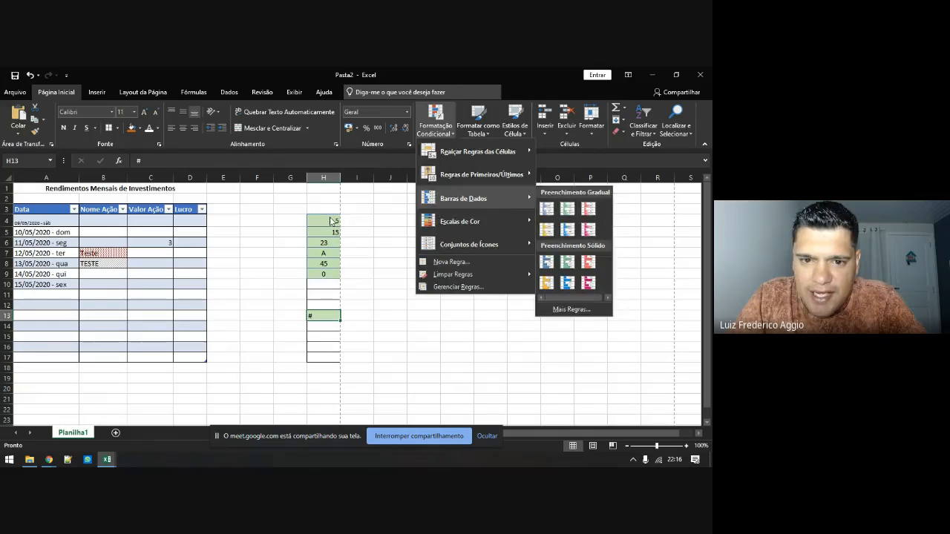
pyautogui.moveTo(328, 221); pyautogui.dragTo(328, 353)
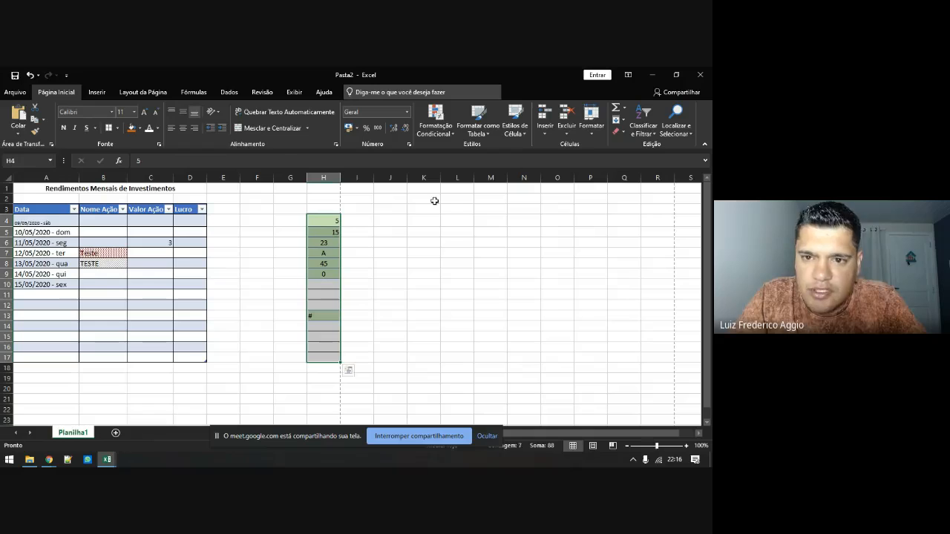
pyautogui.click(435, 120)
pyautogui.moveTo(483, 198)
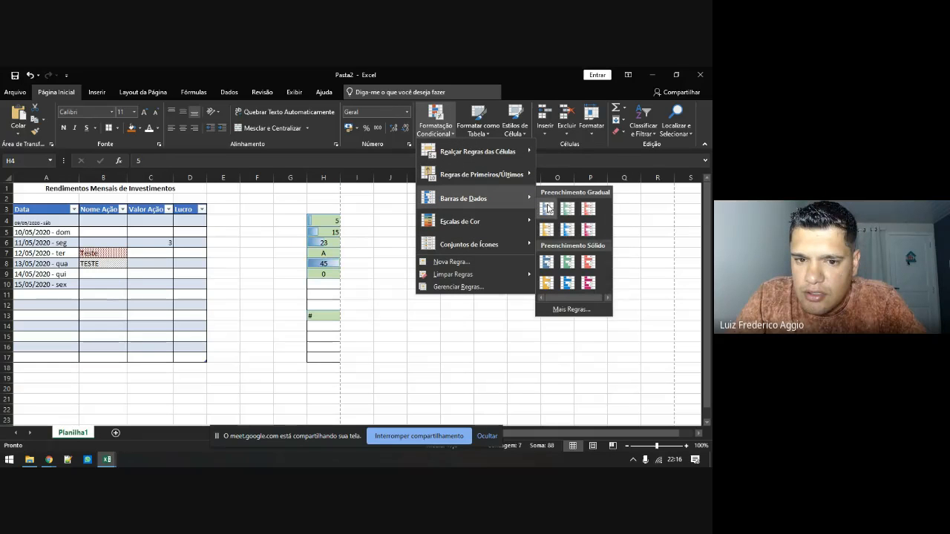
pyautogui.click(548, 210)
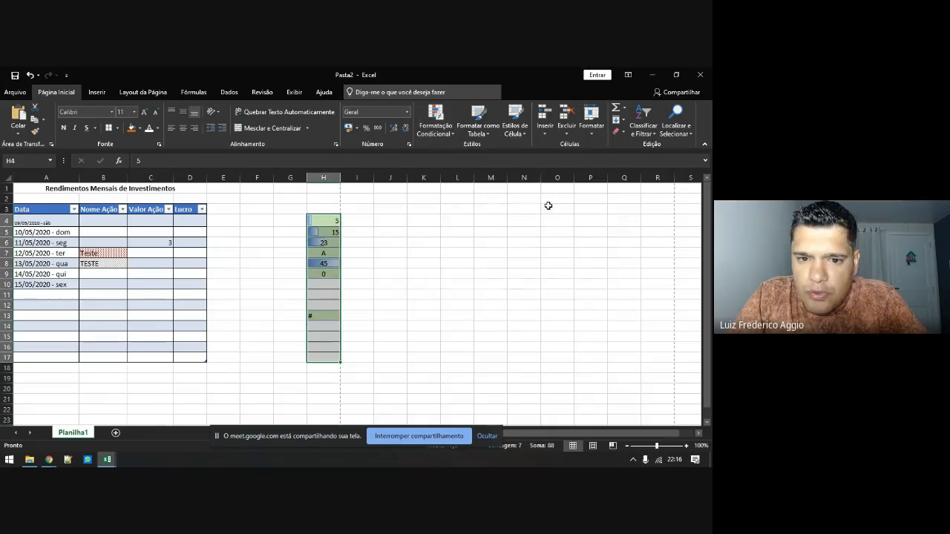
pyautogui.click(338, 265)
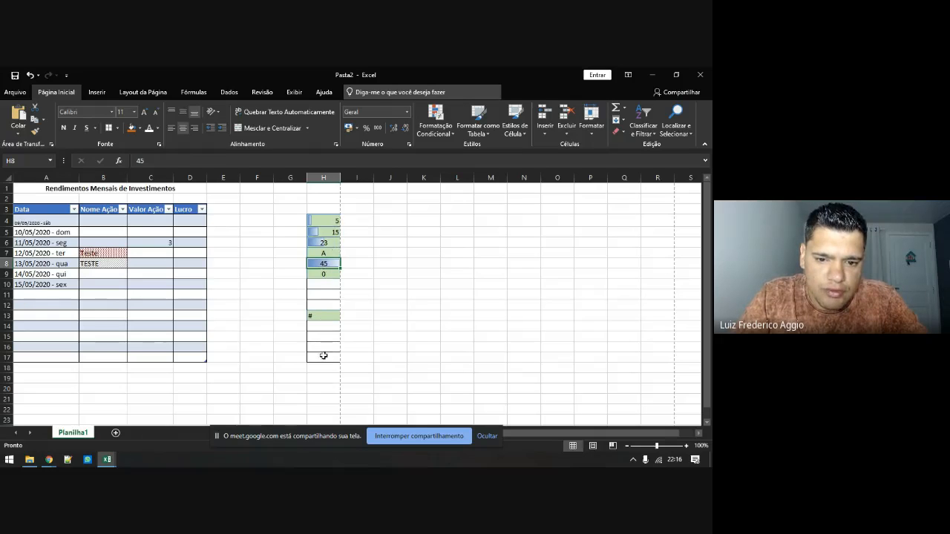
pyautogui.moveTo(323, 356); pyautogui.dragTo(331, 219)
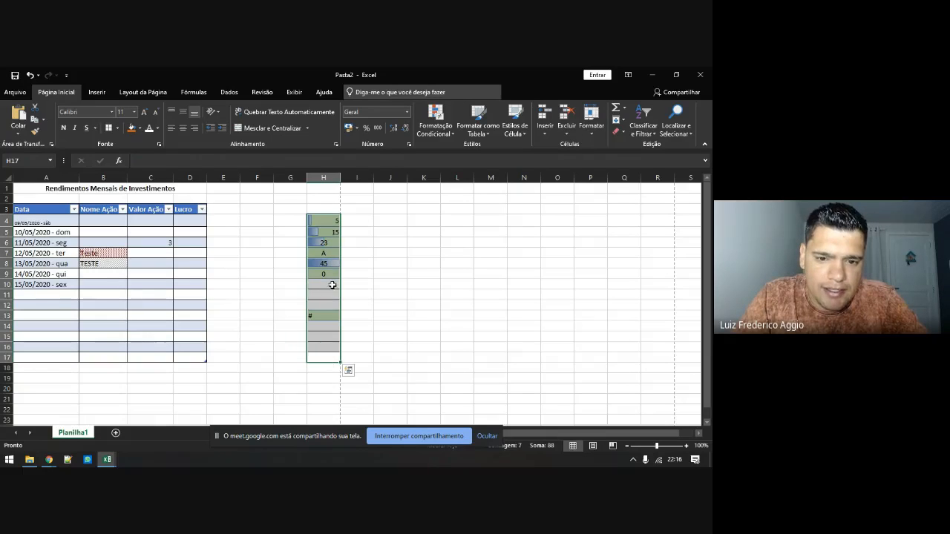
# Type 100 into H10, correcting the 1000 typo, then reselect column H values
pyautogui.click(329, 218)
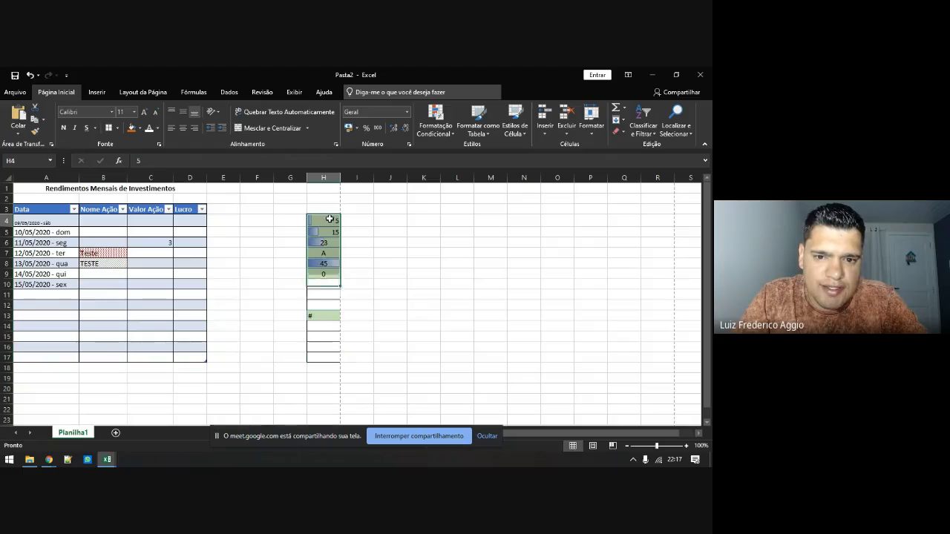
pyautogui.click(330, 286)
pyautogui.write('1000')
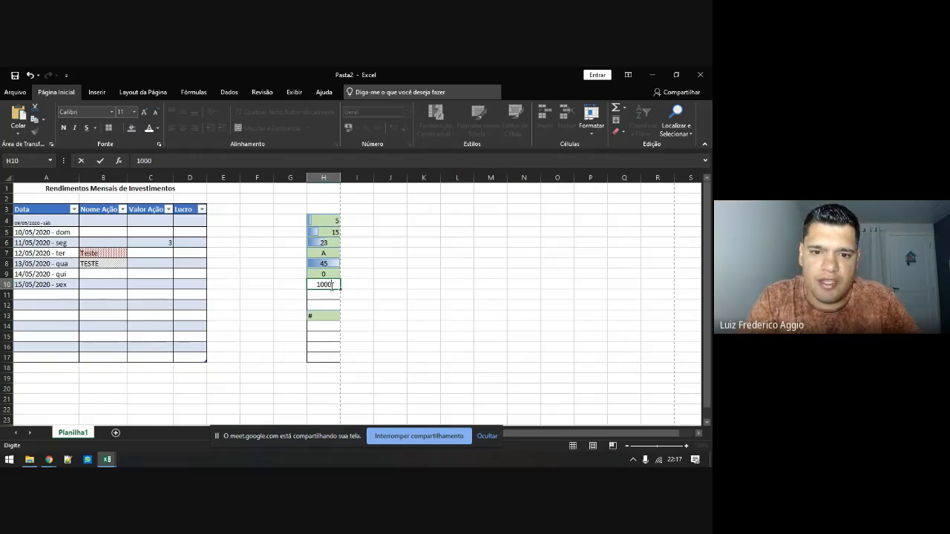
pyautogui.press('BackSpace')
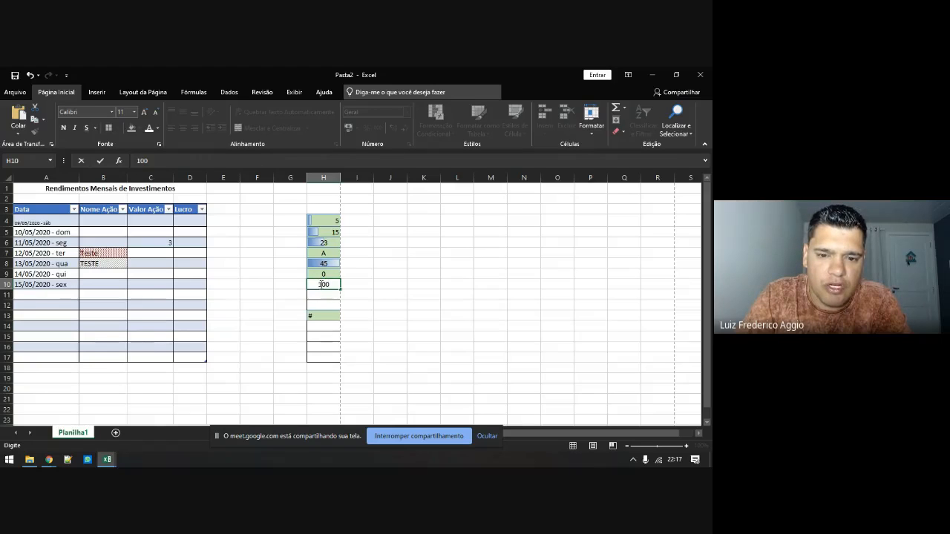
pyautogui.press('Return')
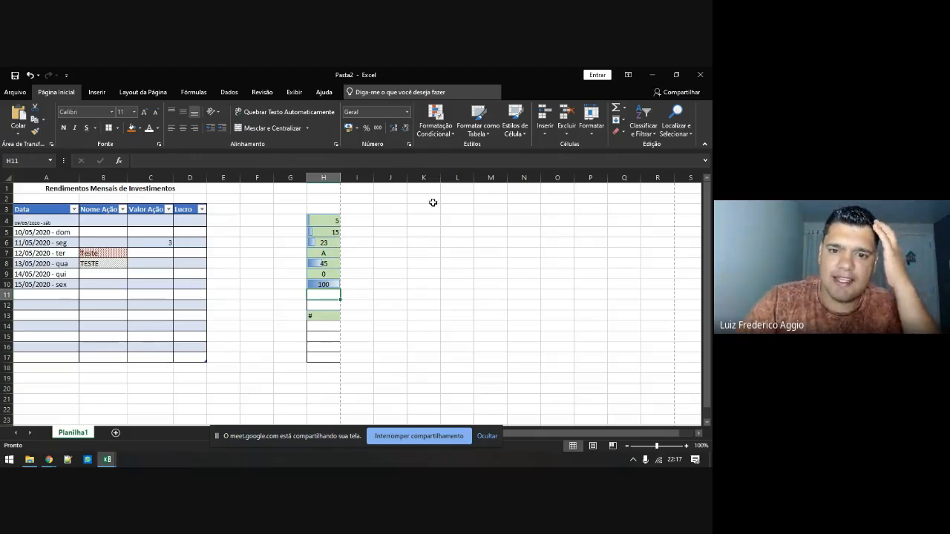
pyautogui.moveTo(324, 220); pyautogui.dragTo(331, 369)
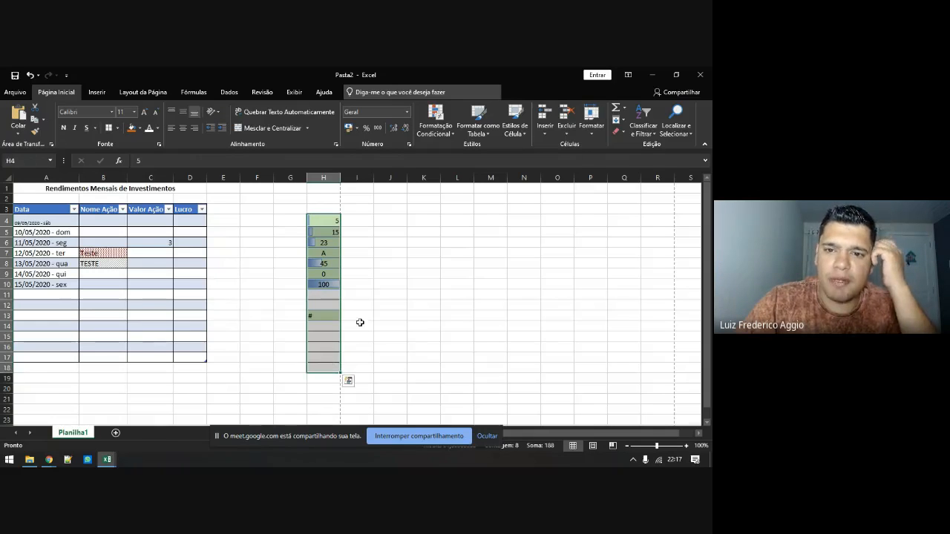
# With H4:H17 selected, open Gerenciar Regras to list the data bar and =H4<>"" rules
pyautogui.moveTo(323, 220); pyautogui.dragTo(322, 359)
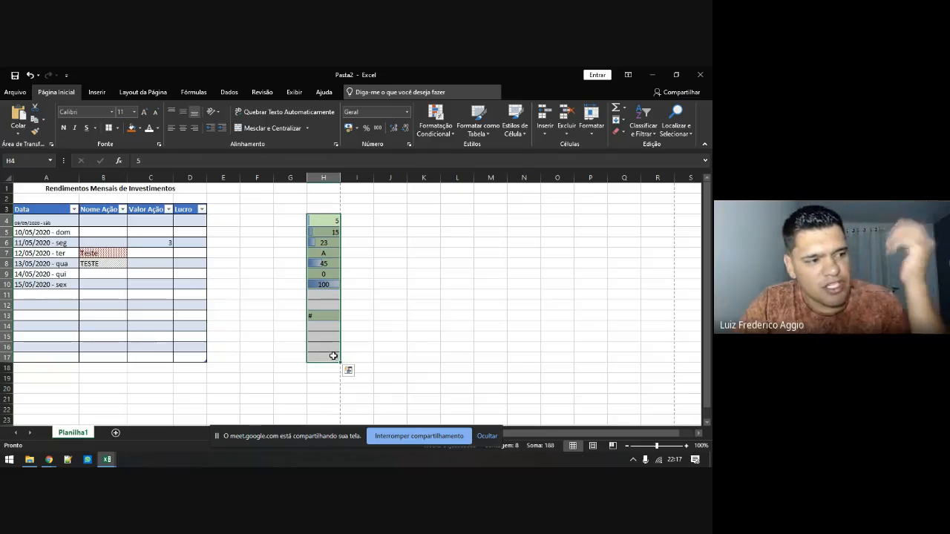
pyautogui.click(436, 121)
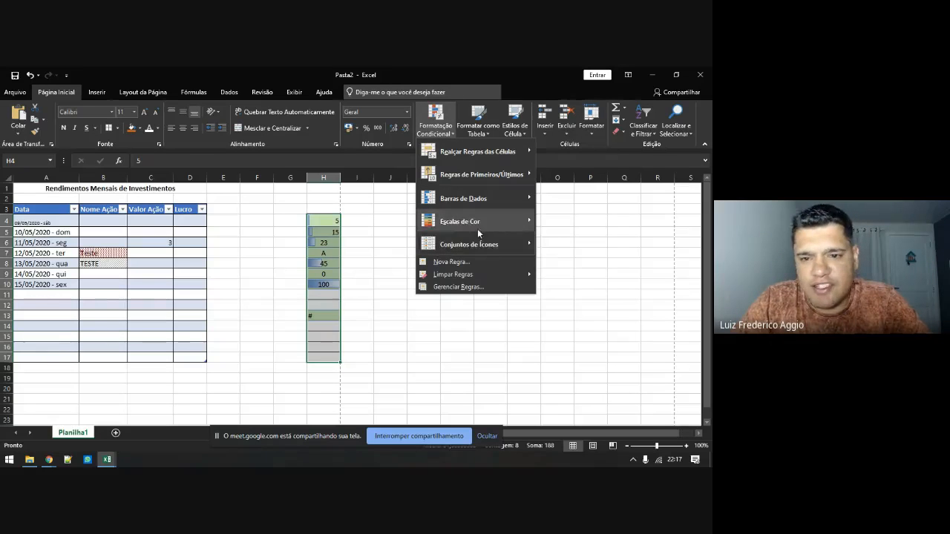
pyautogui.moveTo(475, 221)
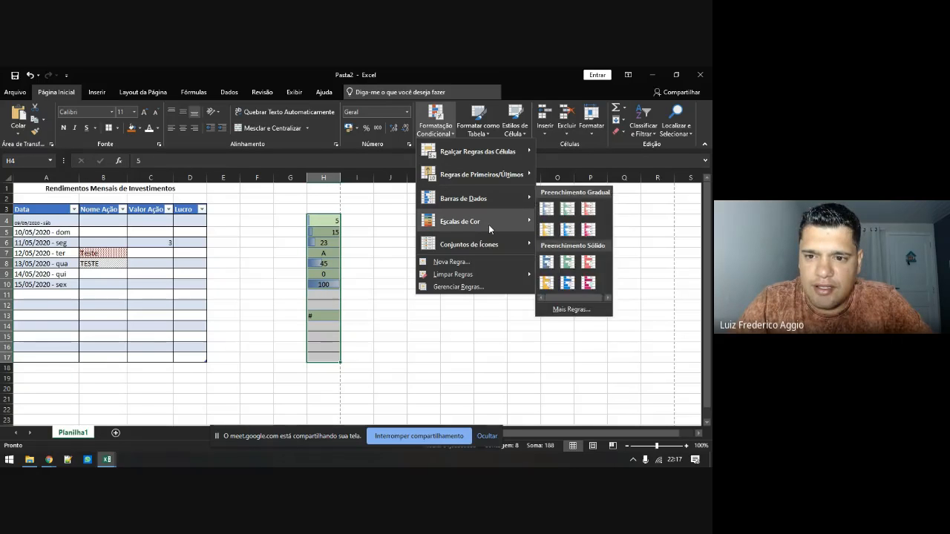
pyautogui.moveTo(503, 198)
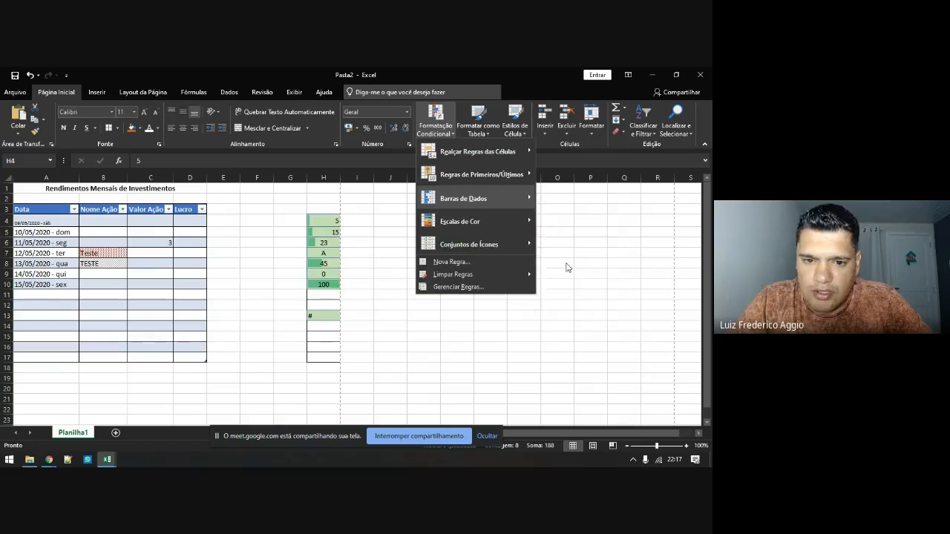
pyautogui.click(566, 267)
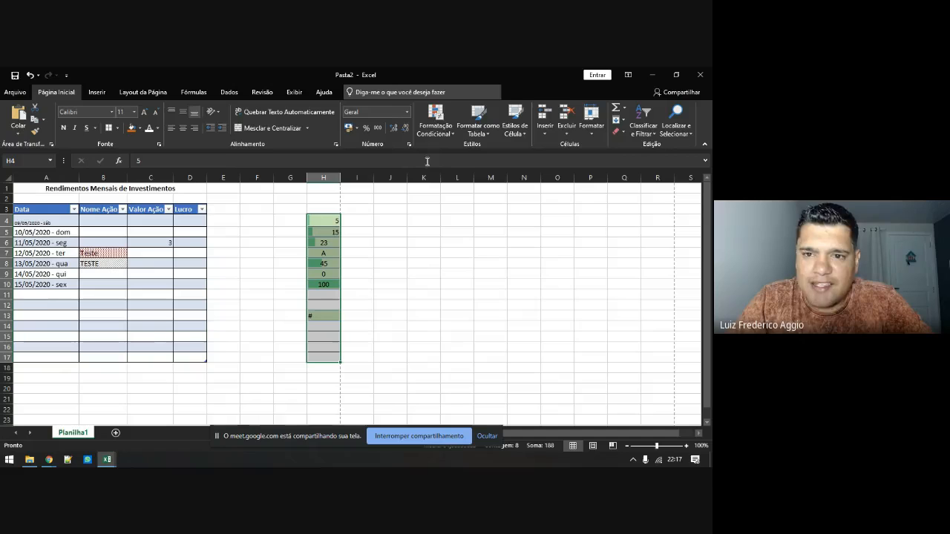
pyautogui.click(436, 118)
pyautogui.click(438, 287)
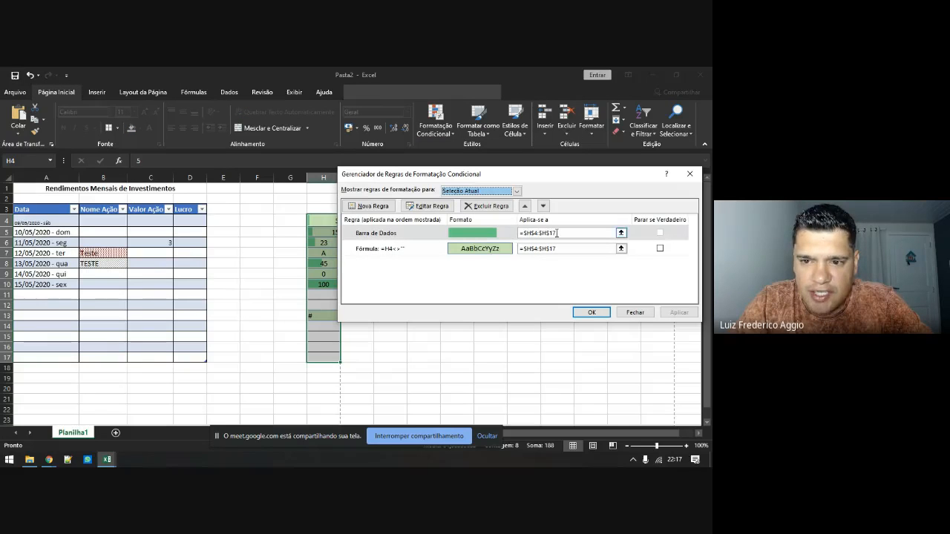
# Delete the =H4<>"" formula rule with Excluir Regra and confirm with OK
pyautogui.click(376, 251)
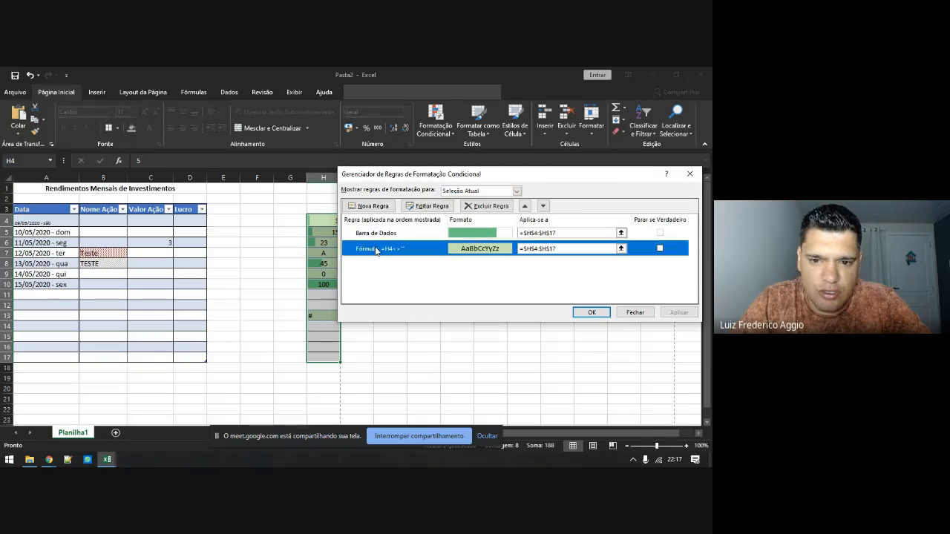
pyautogui.click(477, 206)
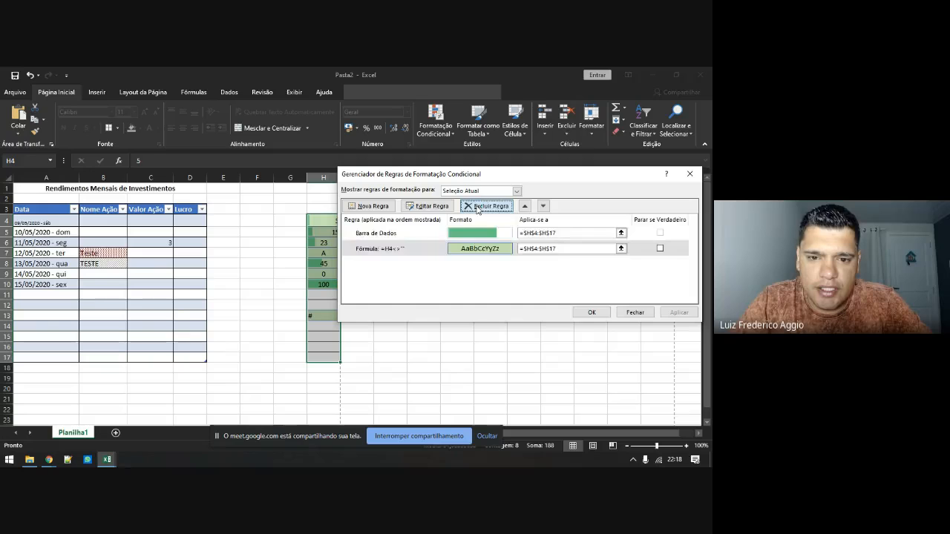
pyautogui.click(591, 312)
pyautogui.click(355, 299)
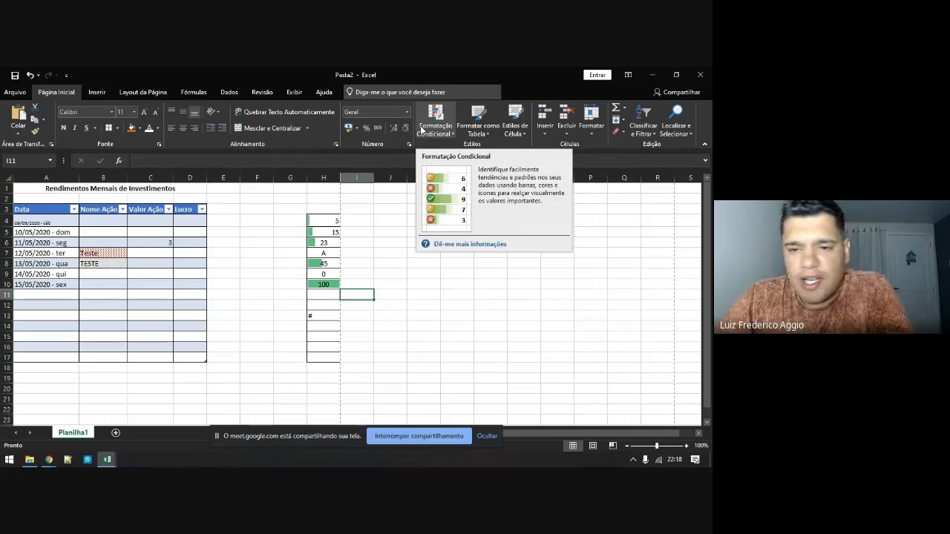
# Stretch the Data table from A3:D18 out to column H, then select A3:H17
pyautogui.click(474, 134)
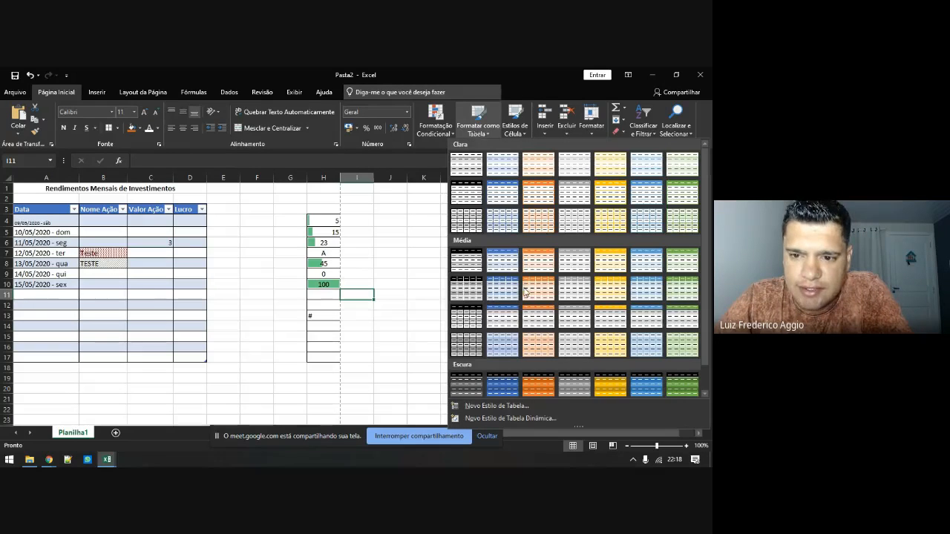
pyautogui.click(185, 286)
pyautogui.moveTo(29, 211); pyautogui.dragTo(201, 357)
pyautogui.click(470, 130)
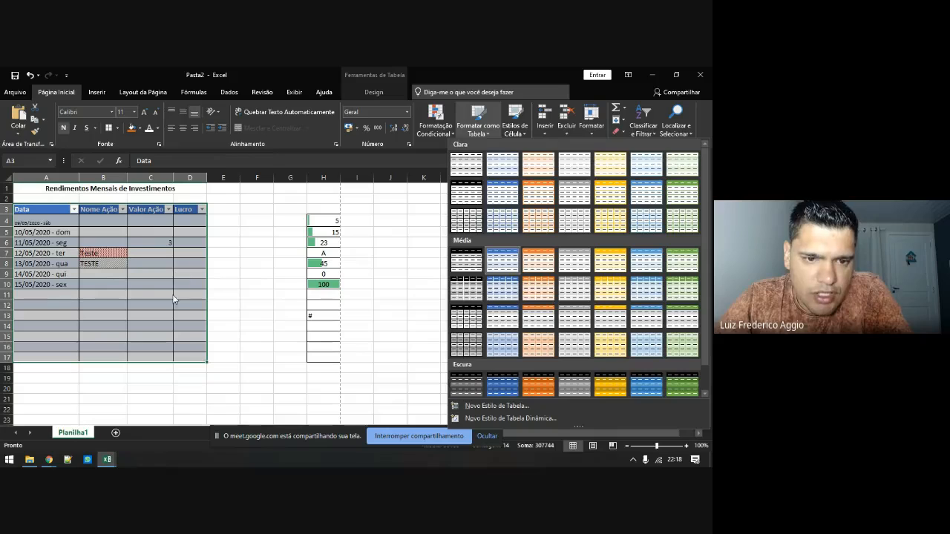
pyautogui.click(223, 371)
pyautogui.click(248, 357)
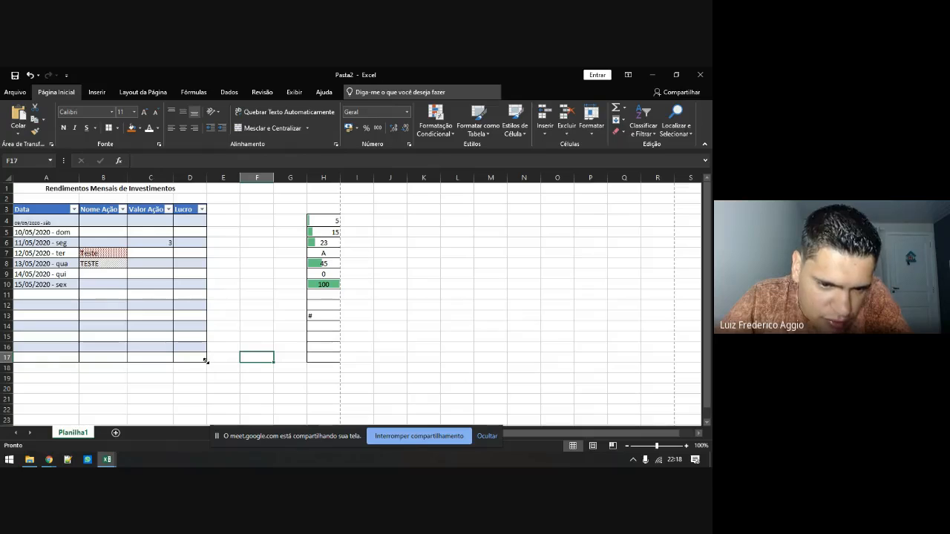
pyautogui.moveTo(206, 361); pyautogui.dragTo(332, 390)
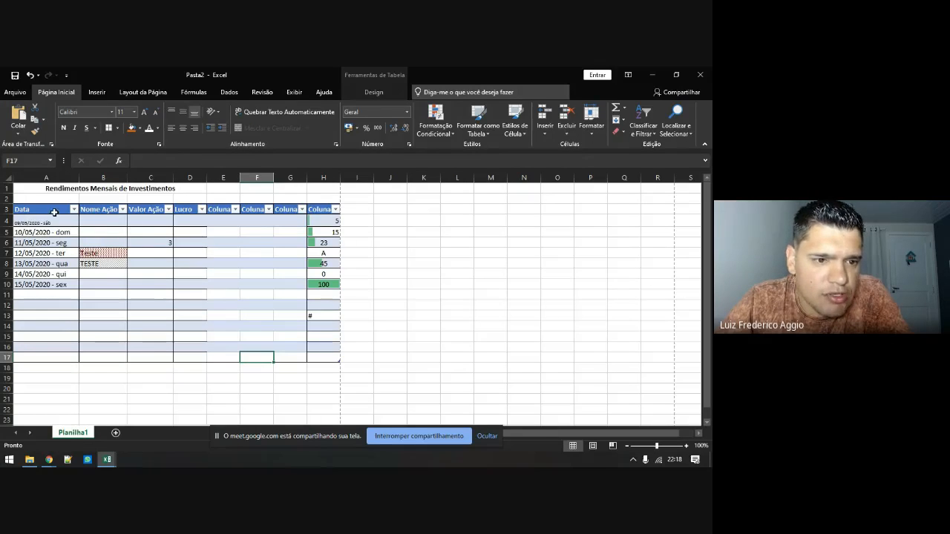
pyautogui.moveTo(47, 209); pyautogui.dragTo(315, 356)
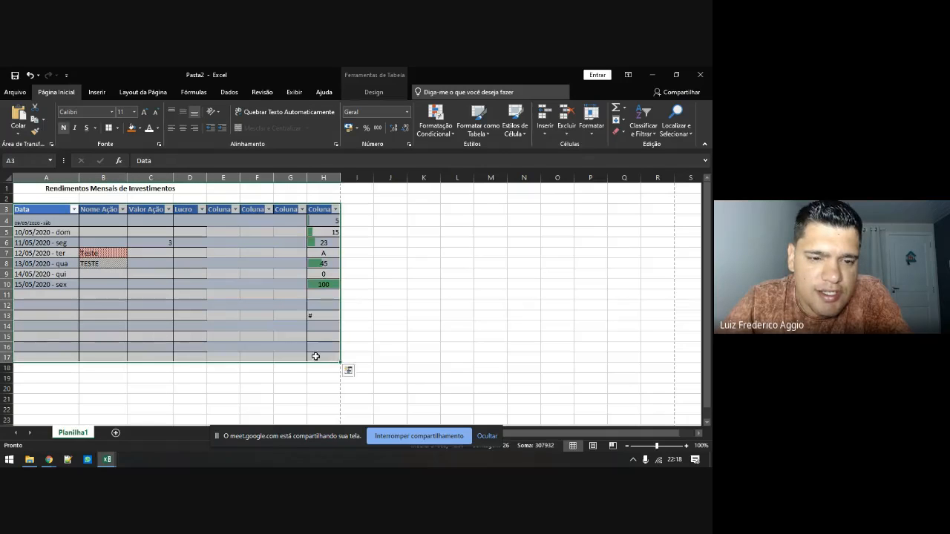
# Apply Sem Borda to A3:H17 to clear every border
pyautogui.click(119, 129)
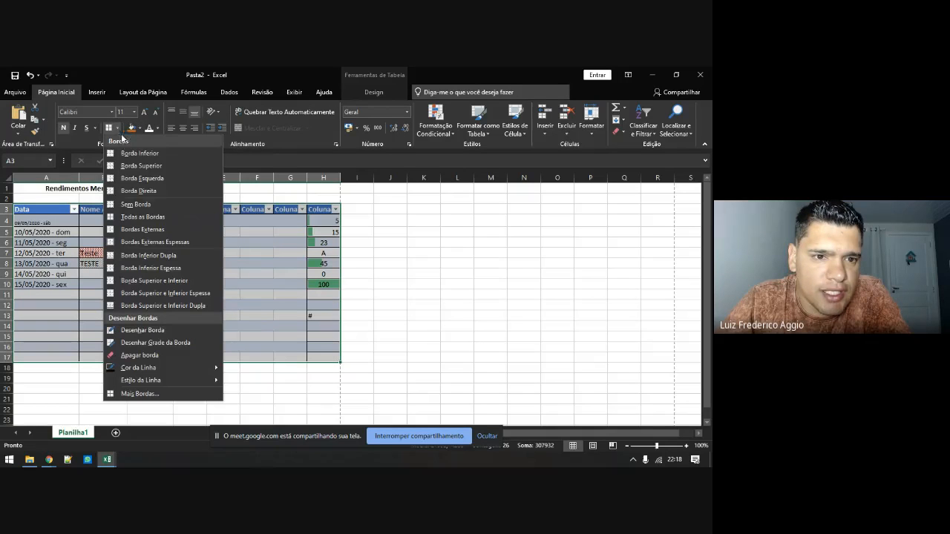
pyautogui.click(143, 205)
pyautogui.click(143, 252)
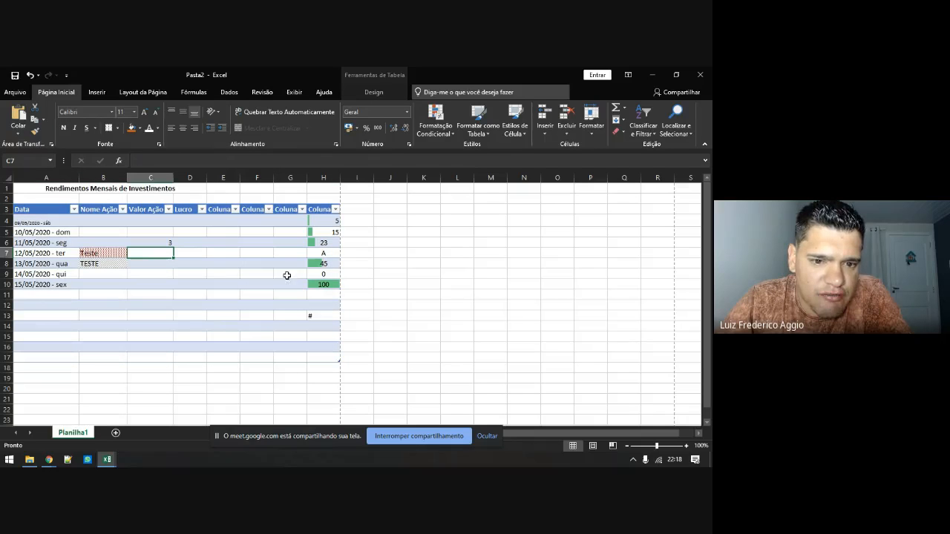
# Preview table and cell styles, then open Estilos de Célula for the A1 title
pyautogui.click(472, 136)
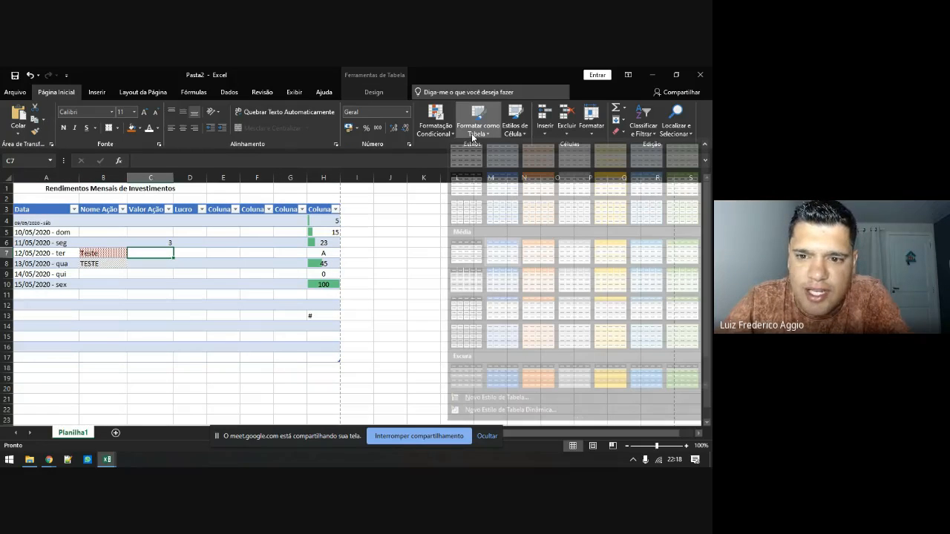
pyautogui.click(203, 274)
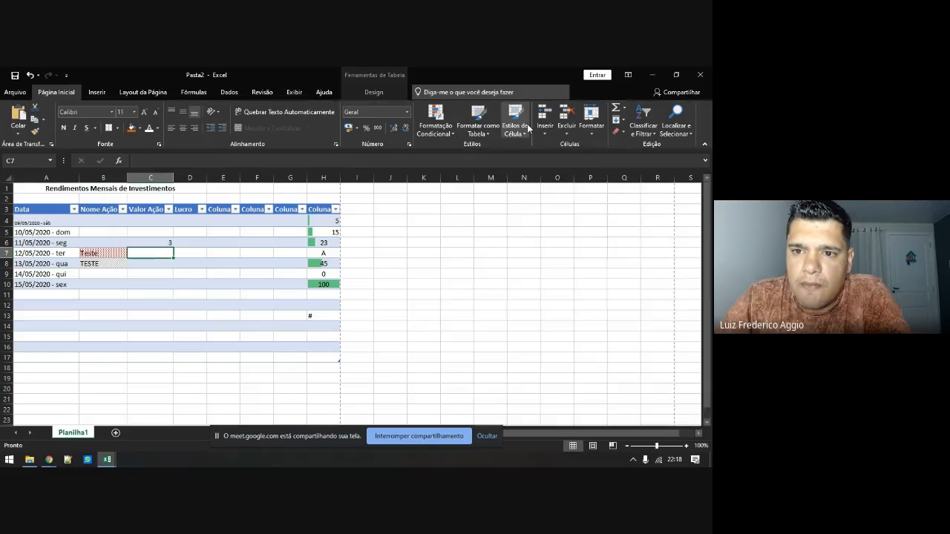
pyautogui.click(525, 133)
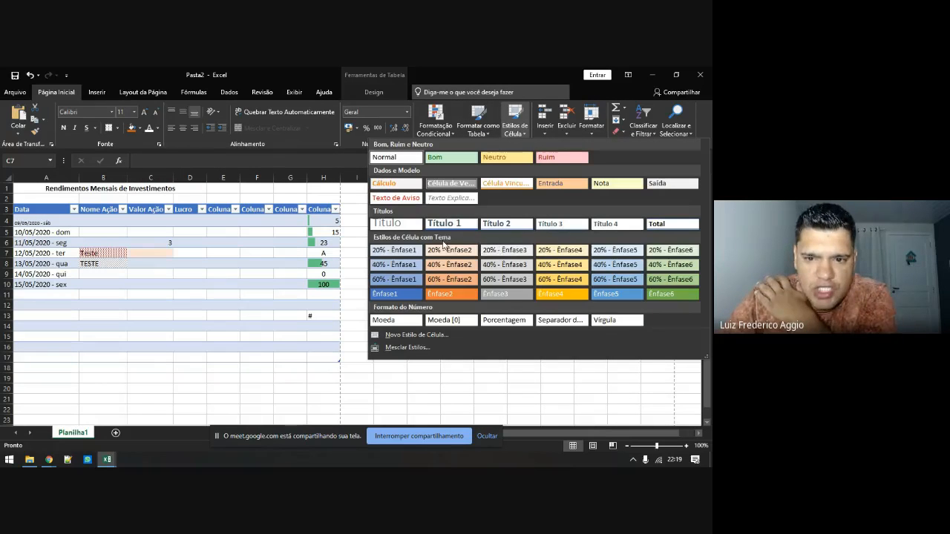
pyautogui.click(79, 186)
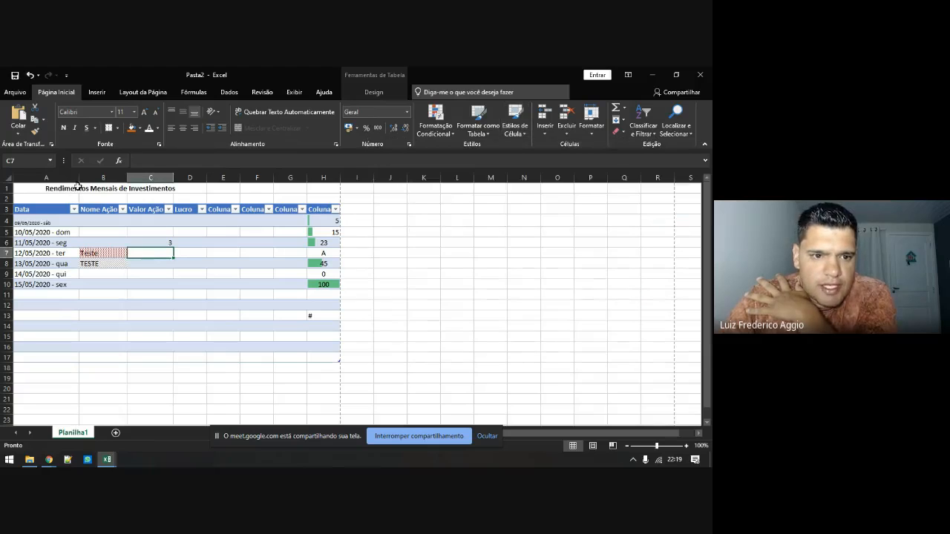
pyautogui.click(79, 186)
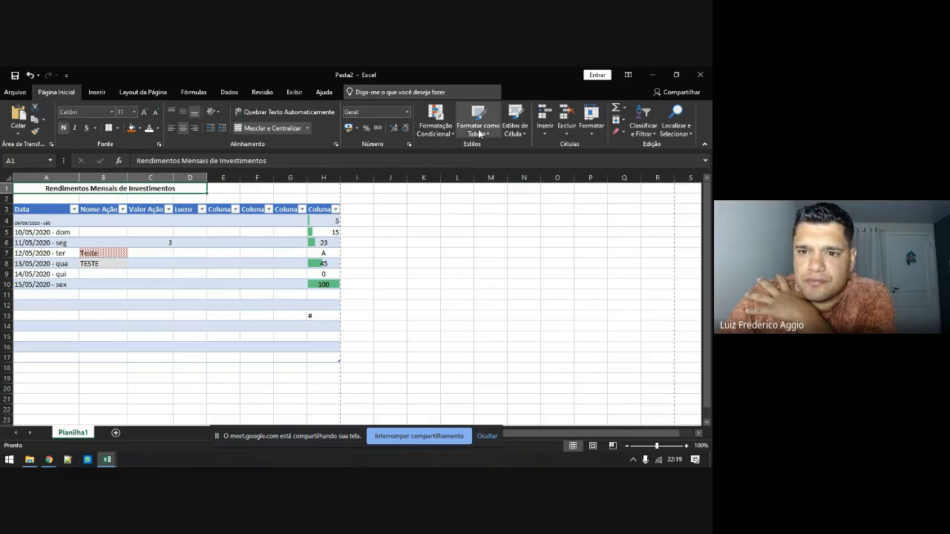
pyautogui.click(506, 131)
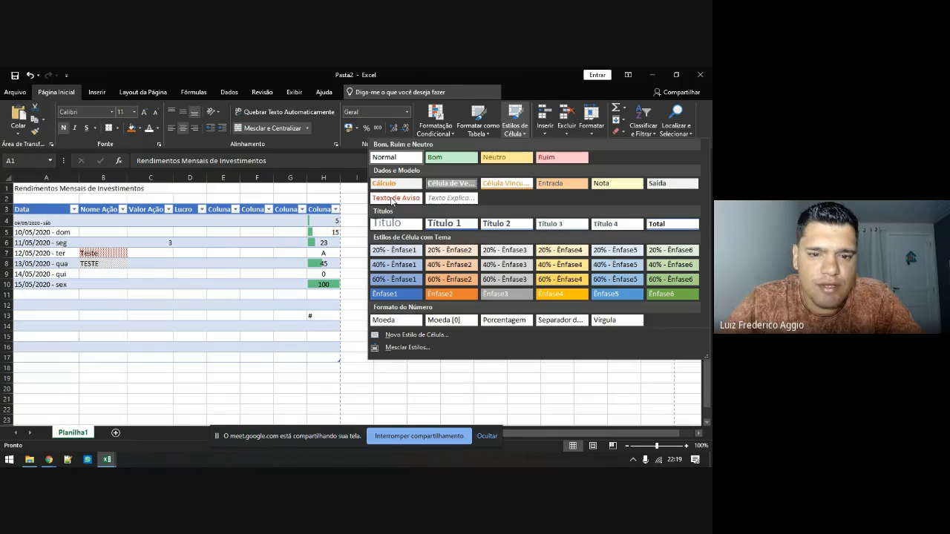
# Apply the Título 1 cell style to the 'Rendimentos Mensais de Investimentos' title
pyautogui.click(454, 227)
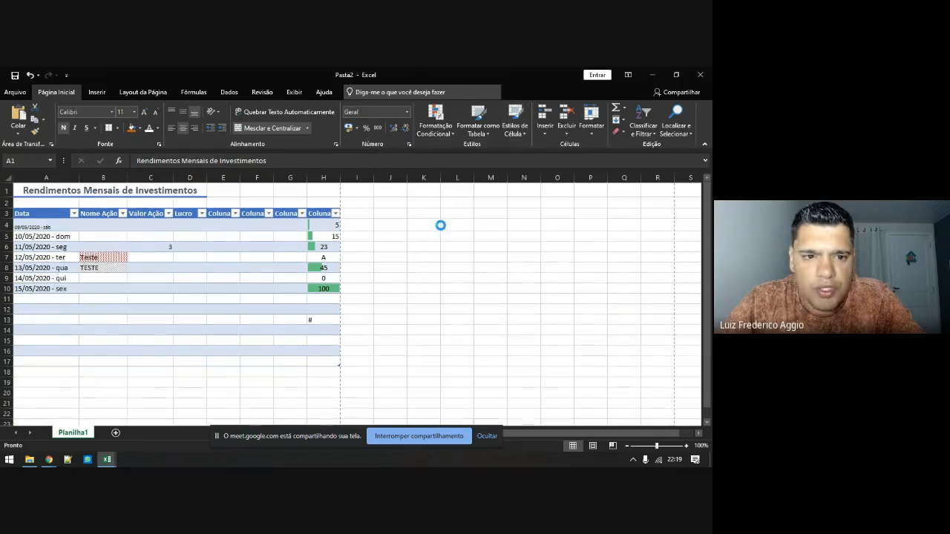
pyautogui.click(61, 200)
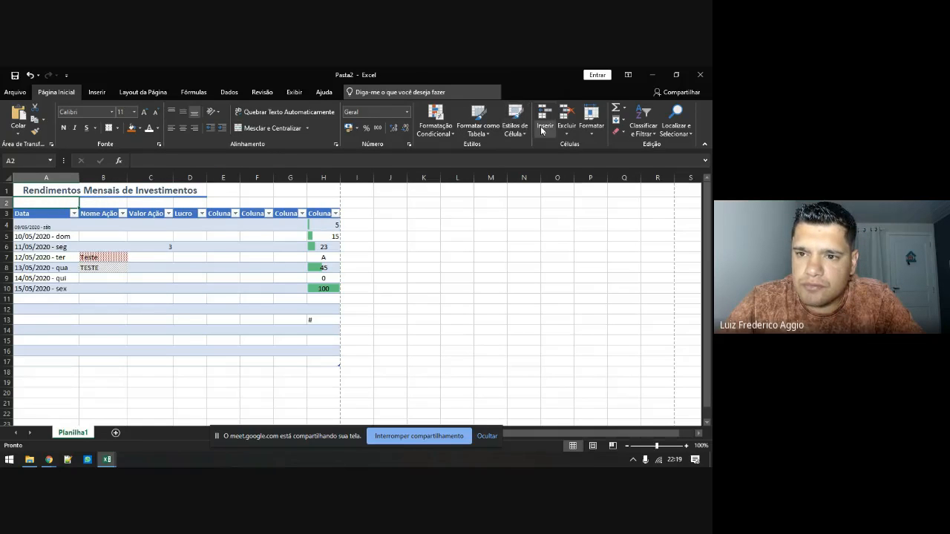
# Insert one blank row above row 8
pyautogui.click(544, 129)
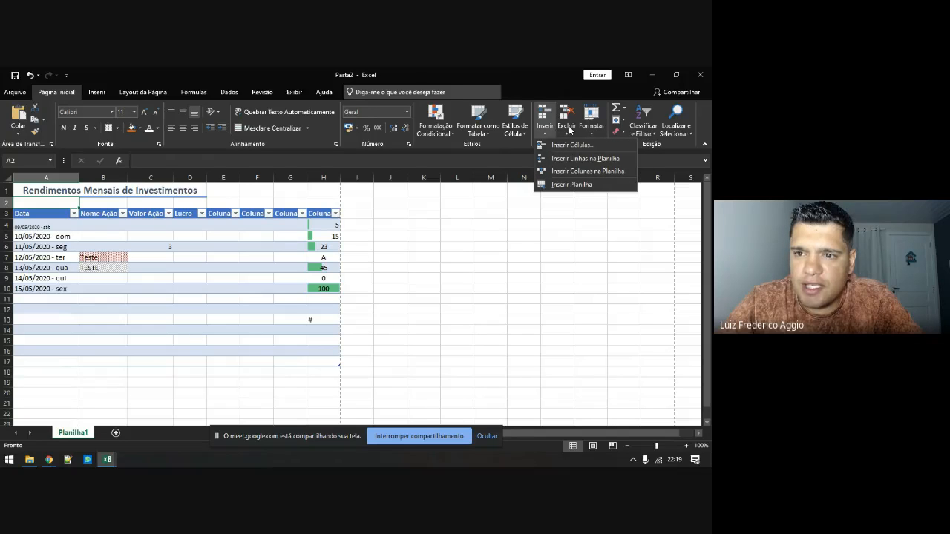
pyautogui.click(37, 247)
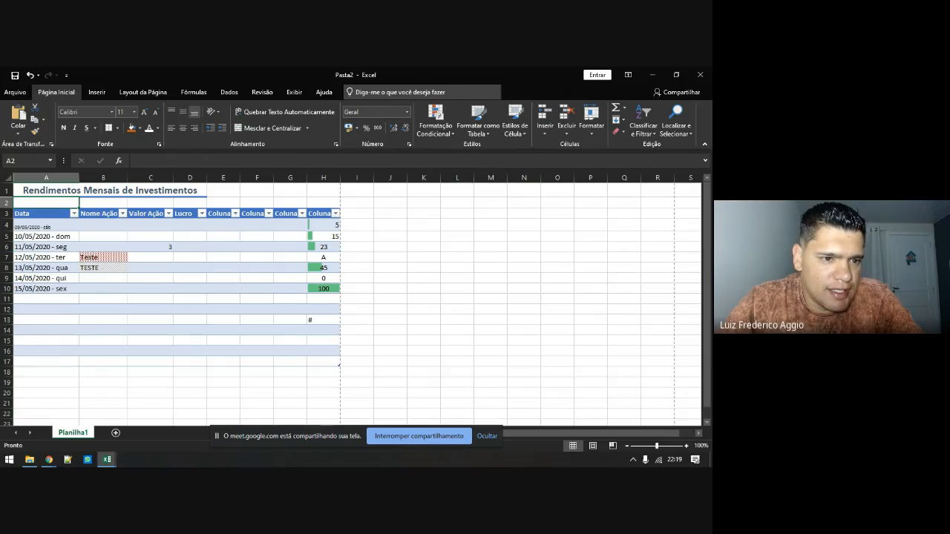
pyautogui.rightClick(6, 268)
pyautogui.click(26, 340)
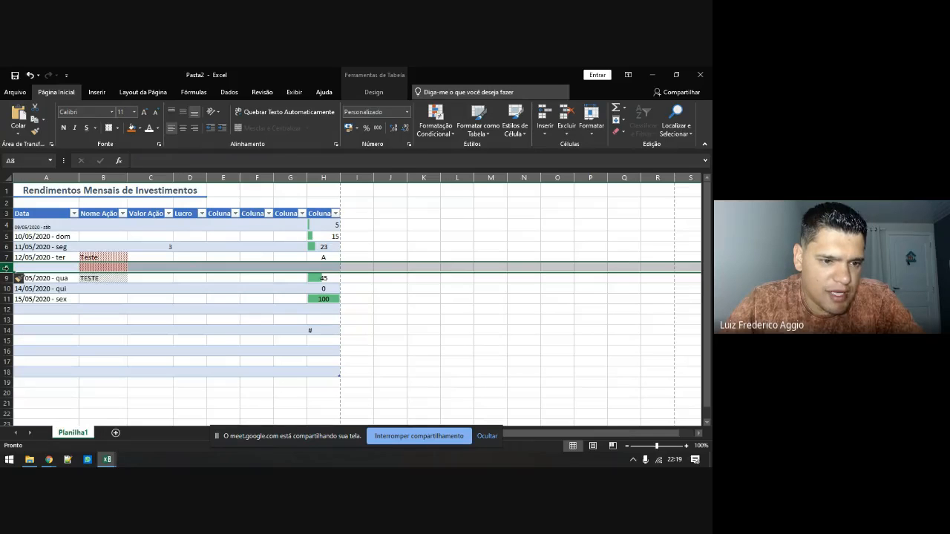
# Insert three more blank rows at rows 8–10
pyautogui.moveTo(6, 267); pyautogui.dragTo(4, 350)
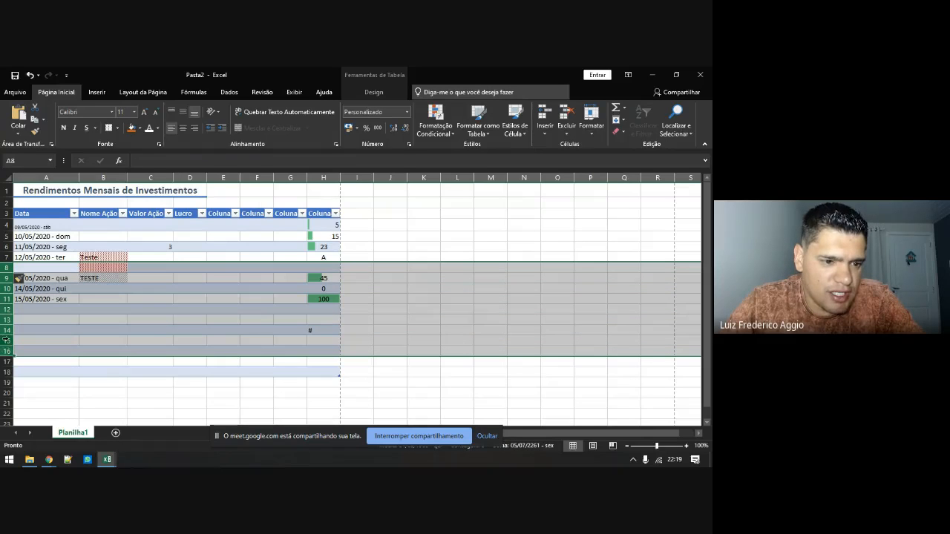
pyautogui.rightClick(6, 340)
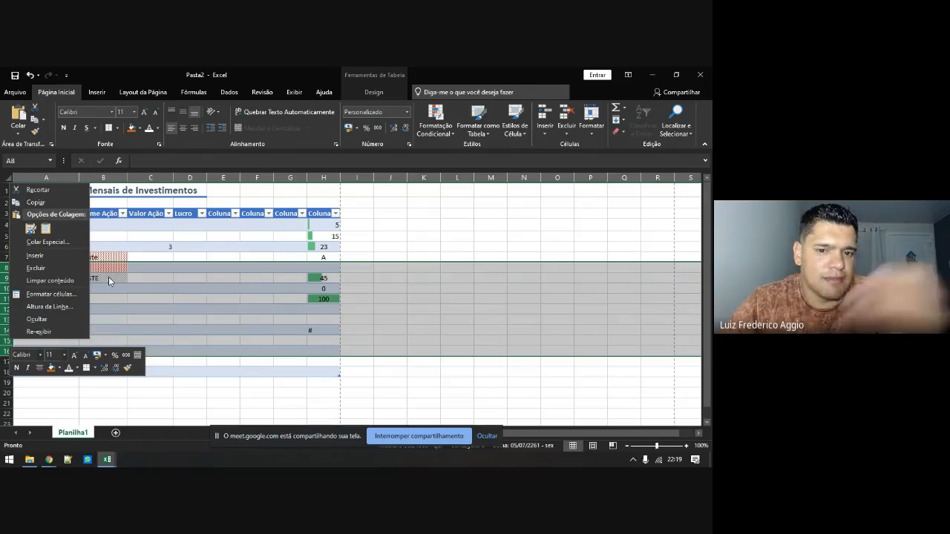
pyautogui.press('Escape')
pyautogui.moveTo(6, 267); pyautogui.dragTo(7, 287)
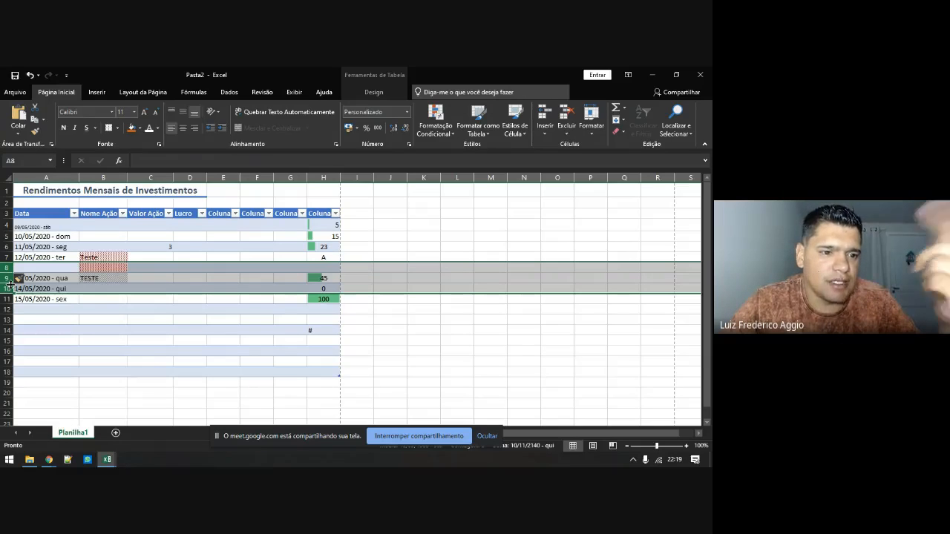
pyautogui.rightClick(7, 281)
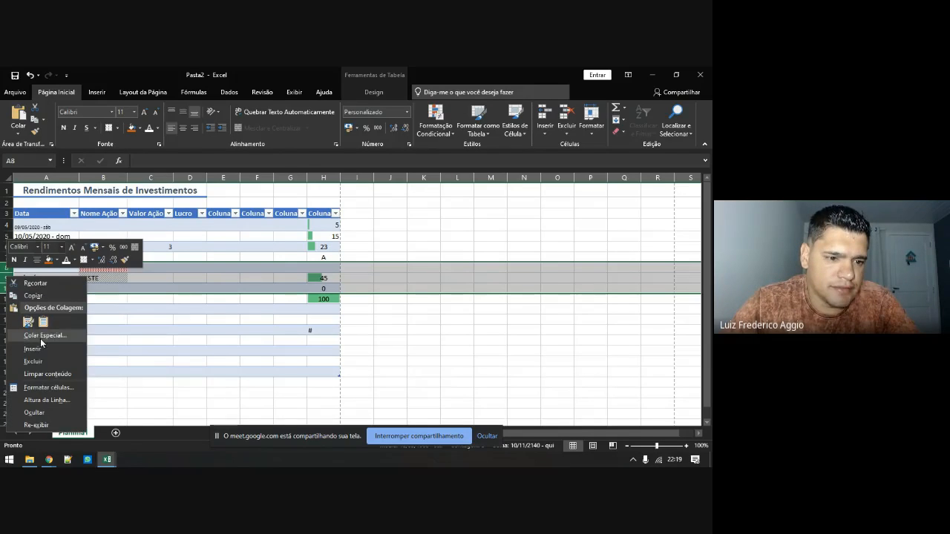
pyautogui.click(43, 347)
pyautogui.click(47, 277)
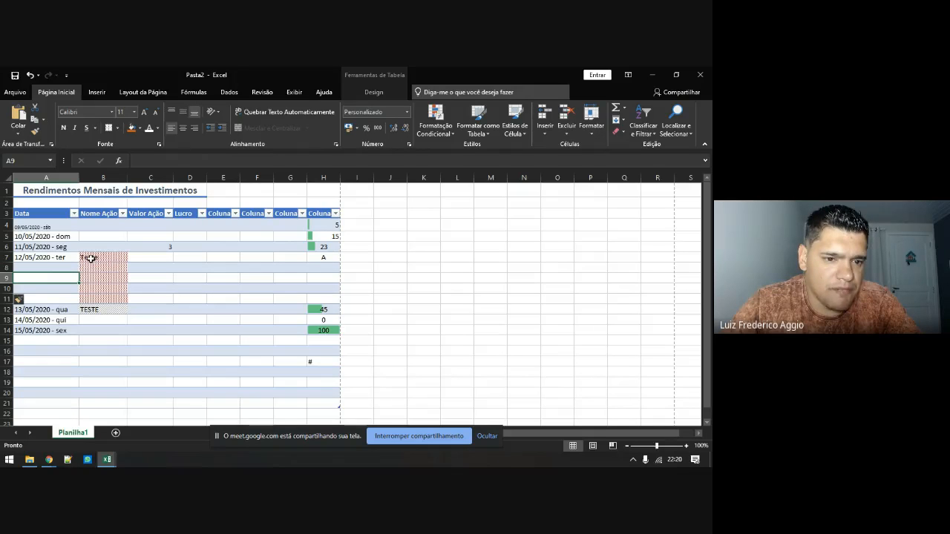
pyautogui.click(31, 257)
# Delete the four blank rows 8–11
pyautogui.moveTo(85, 257); pyautogui.dragTo(337, 257)
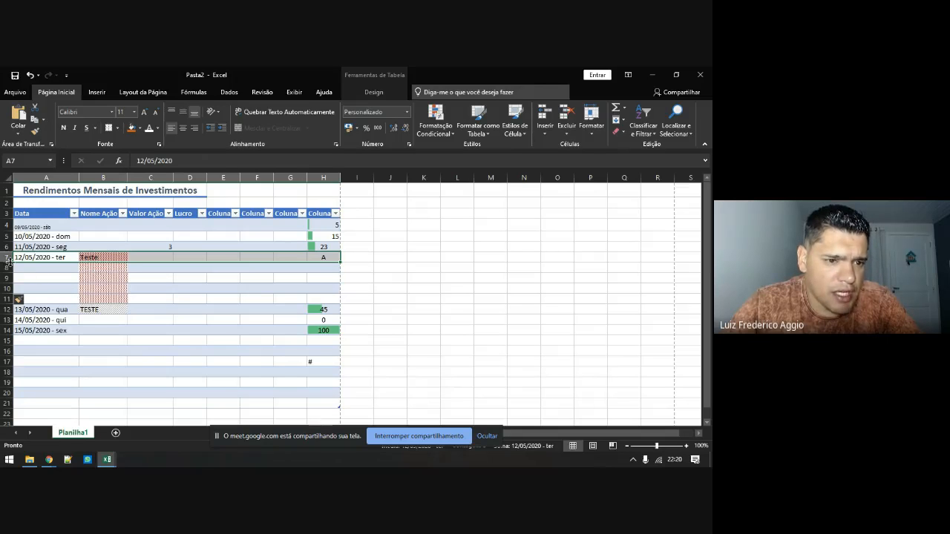
pyautogui.moveTo(6, 267); pyautogui.dragTo(9, 297)
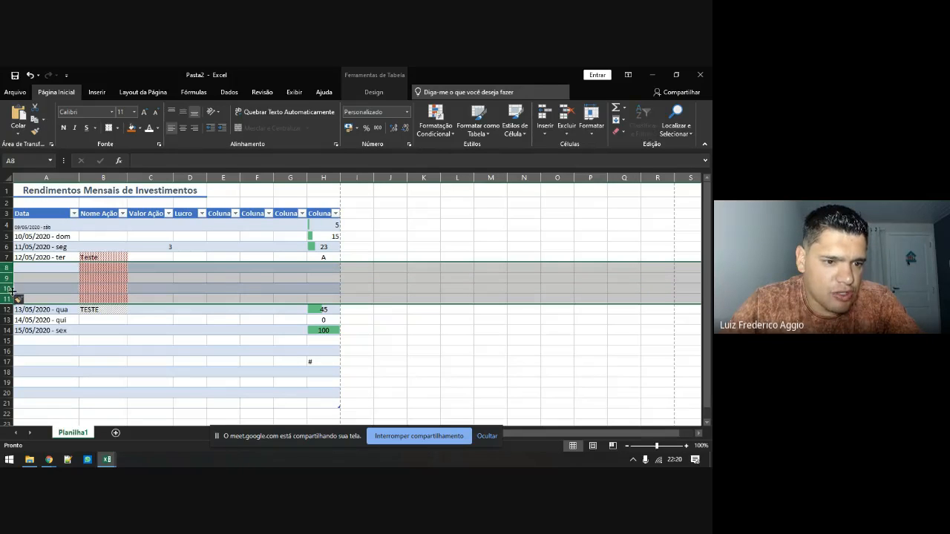
pyautogui.rightClick(13, 292)
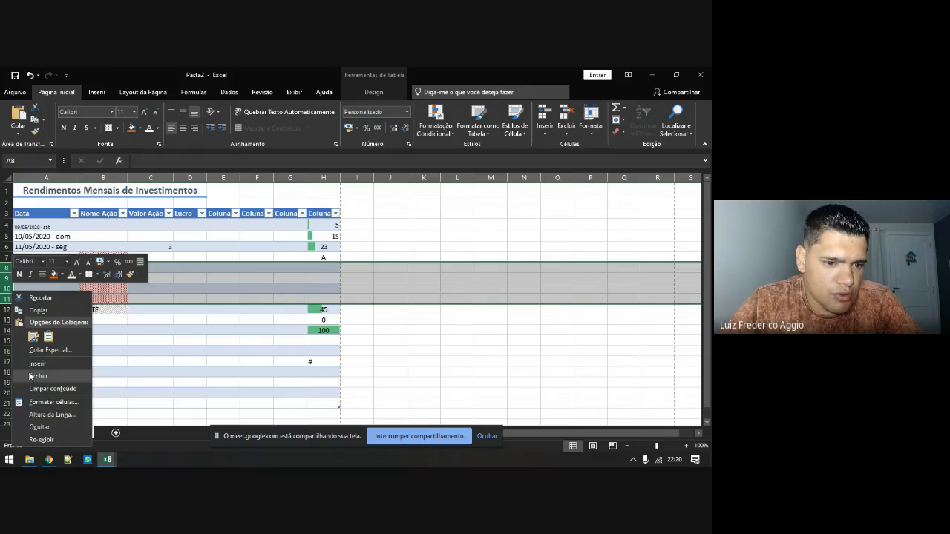
pyautogui.click(31, 376)
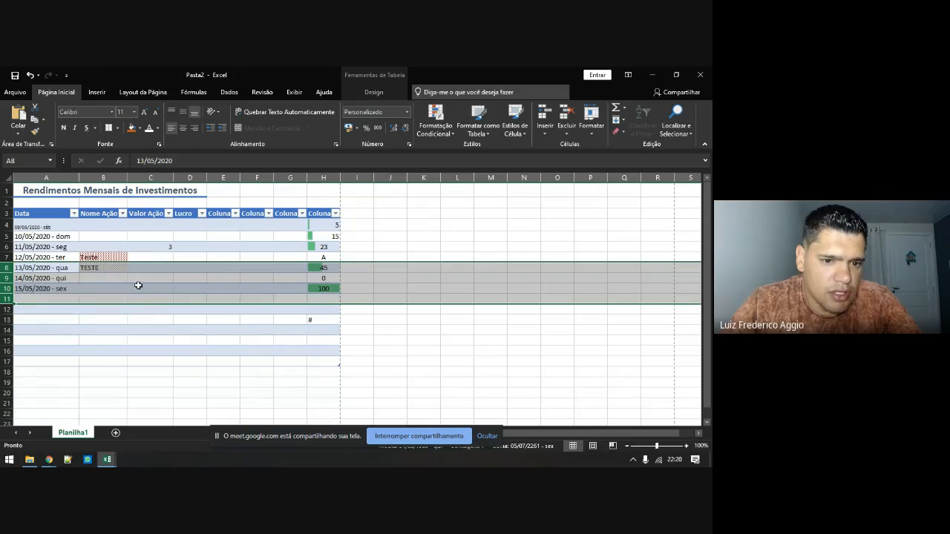
# Delete the 14/05/2020, 13/05/2020 TESTE and 15/05/2020 table rows
pyautogui.click(143, 280)
pyautogui.rightClick(145, 282)
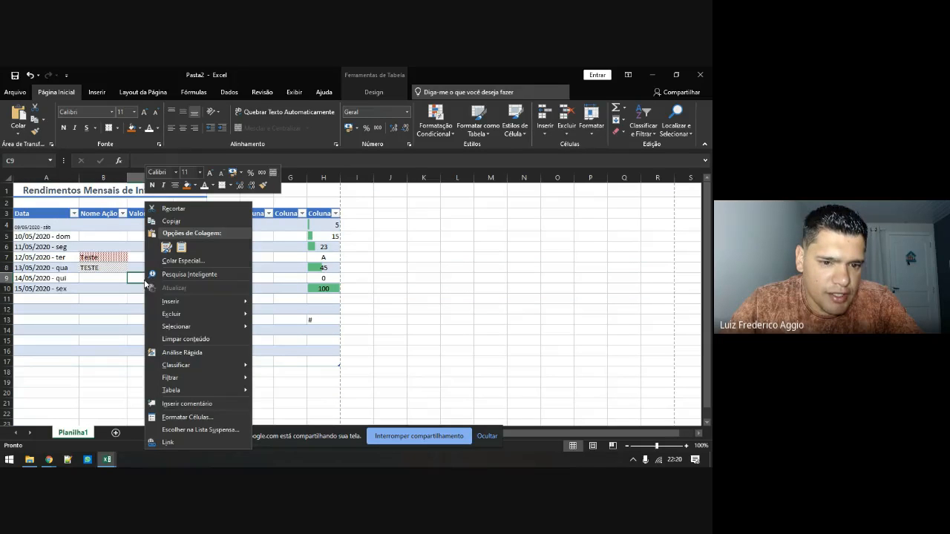
pyautogui.moveTo(169, 318)
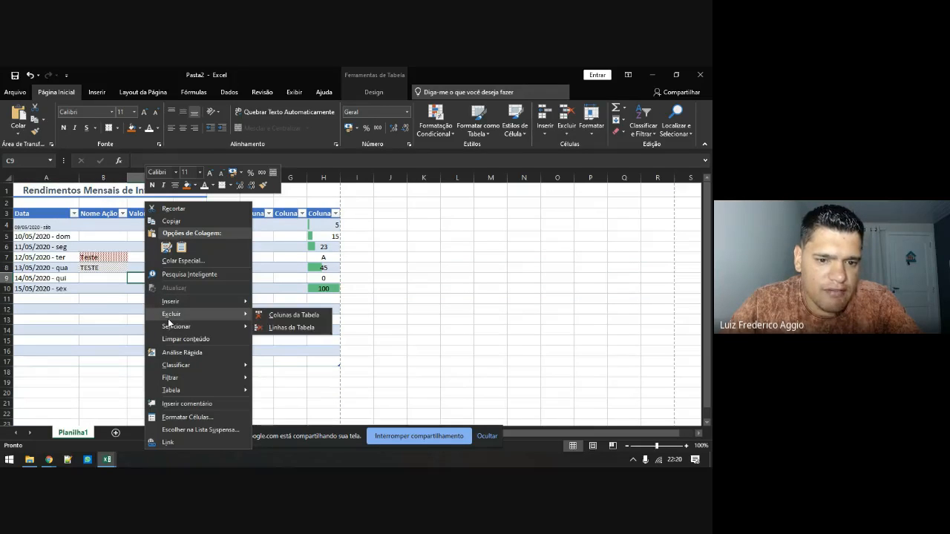
pyautogui.click(291, 328)
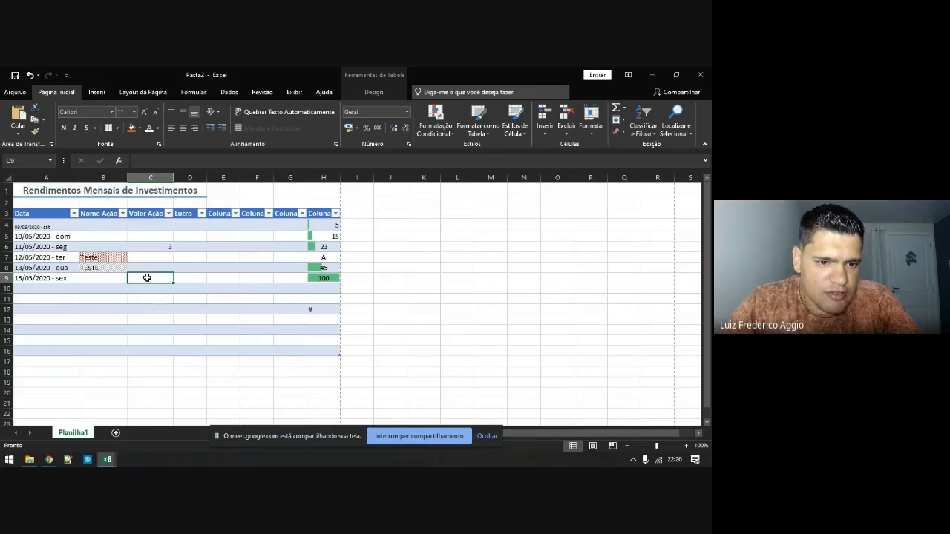
pyautogui.rightClick(115, 269)
pyautogui.moveTo(154, 314)
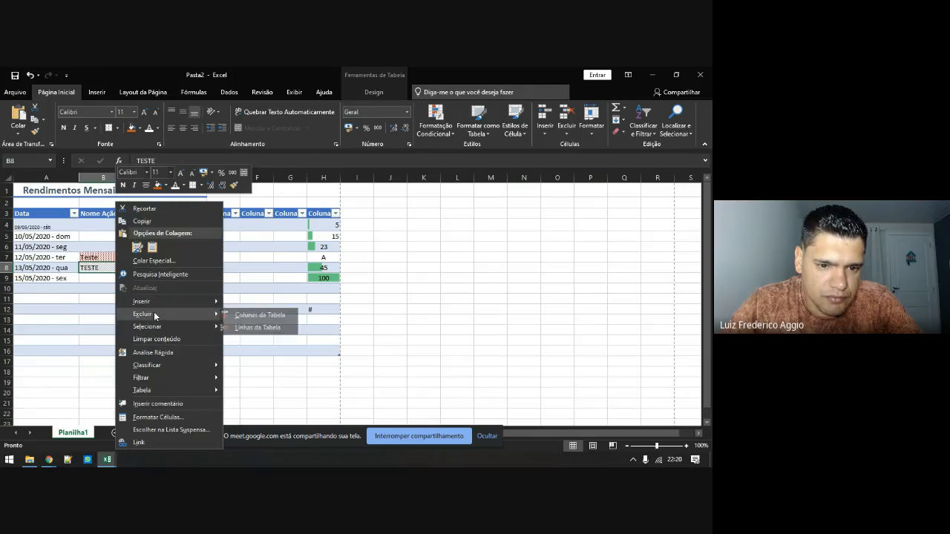
pyautogui.click(242, 328)
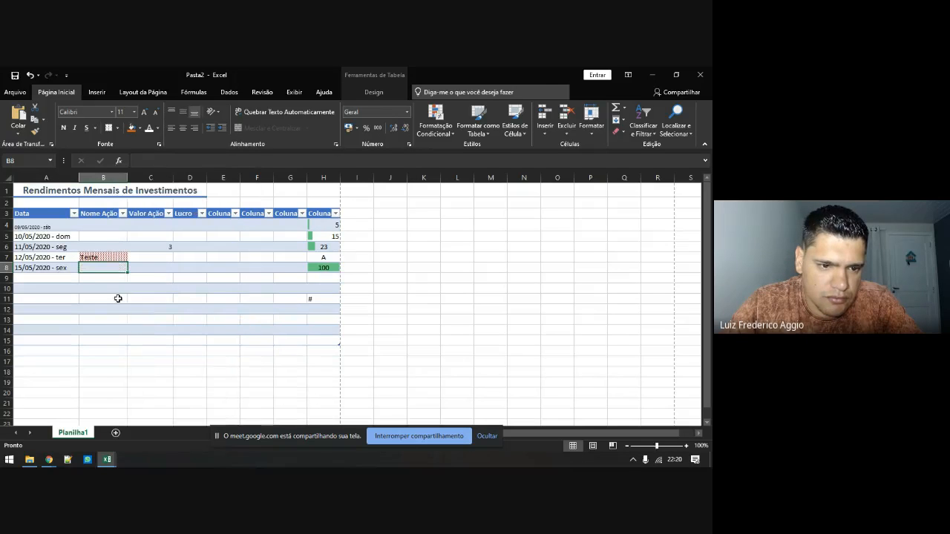
pyautogui.click(46, 269)
pyautogui.moveTo(102, 266); pyautogui.dragTo(314, 267)
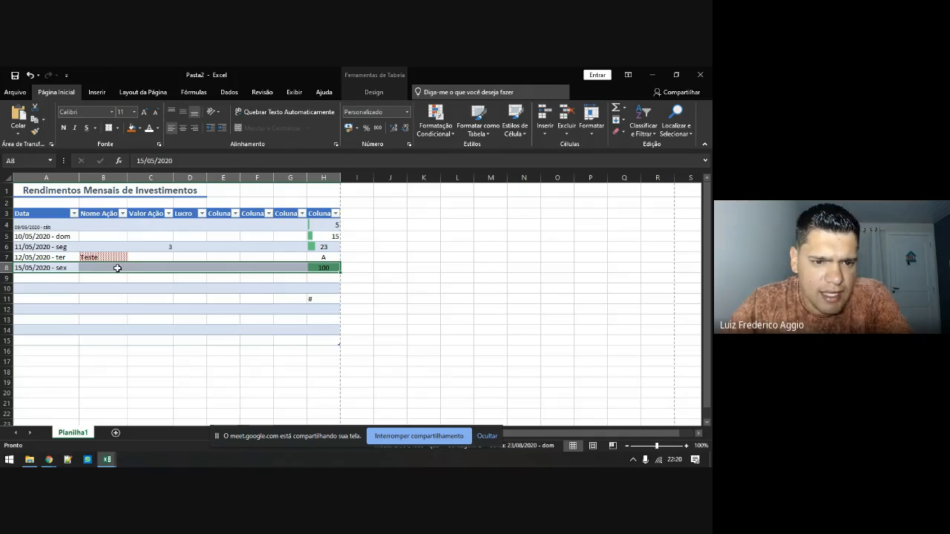
pyautogui.rightClick(288, 267)
pyautogui.moveTo(349, 314)
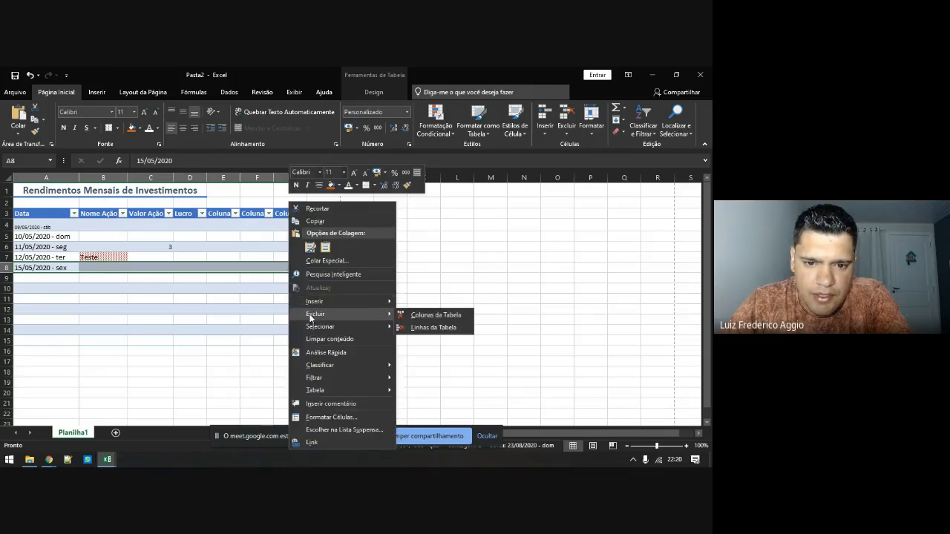
pyautogui.click(423, 328)
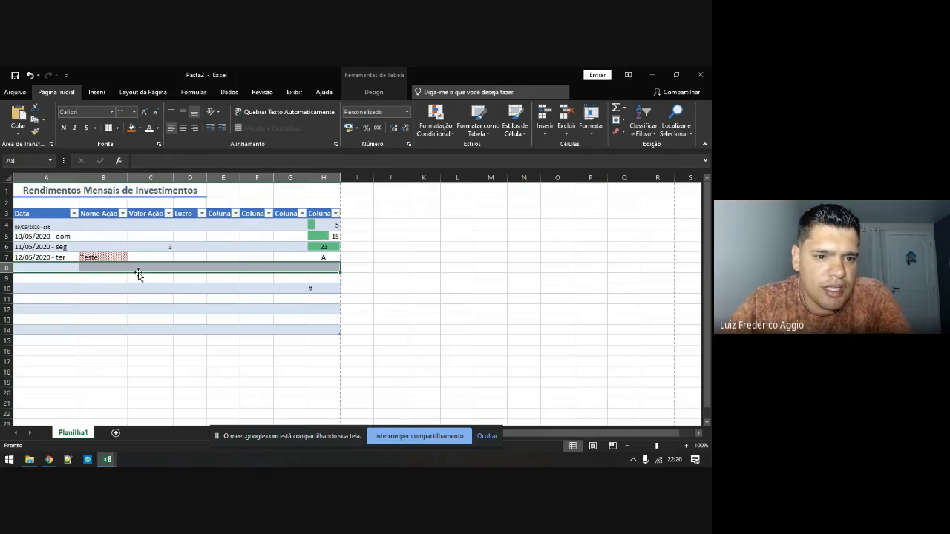
# Insert an empty table row above row 8 with Linhas da Tabela Acima
pyautogui.rightClick(140, 266)
pyautogui.moveTo(177, 300)
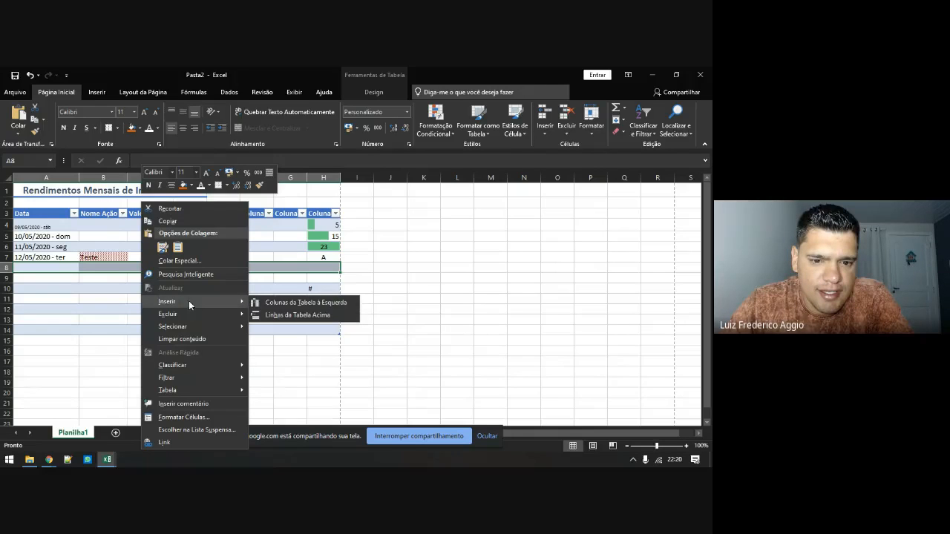
pyautogui.click(273, 315)
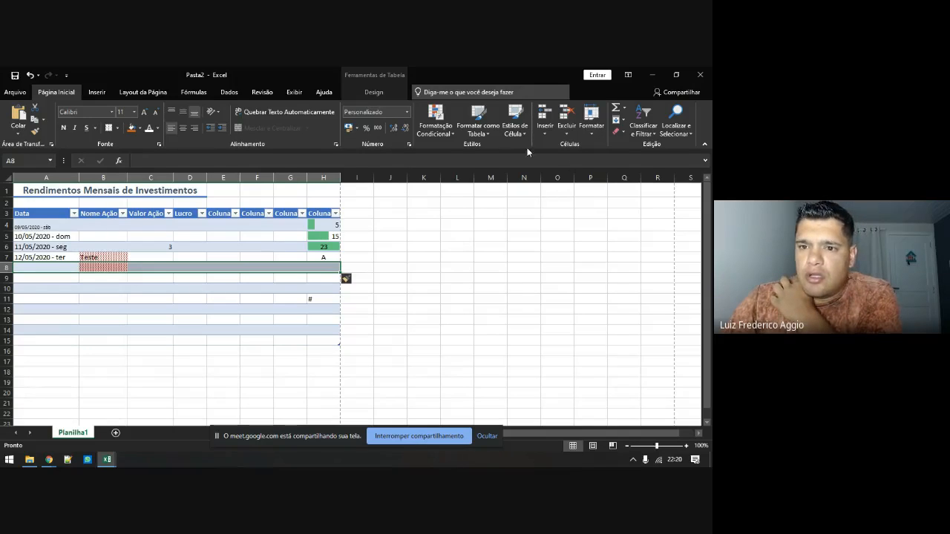
# Look through the cell Format options and close them without changes
pyautogui.click(594, 128)
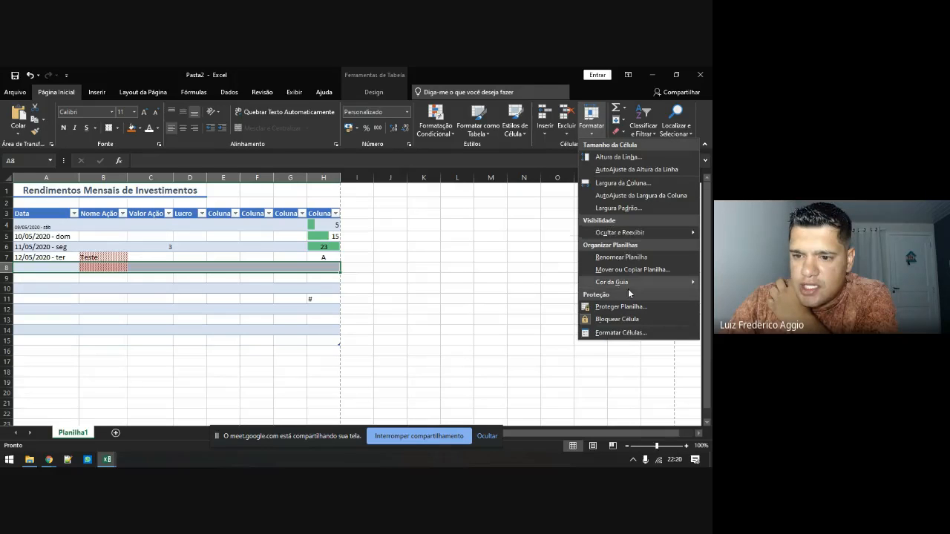
pyautogui.click(214, 299)
pyautogui.rightClick(215, 299)
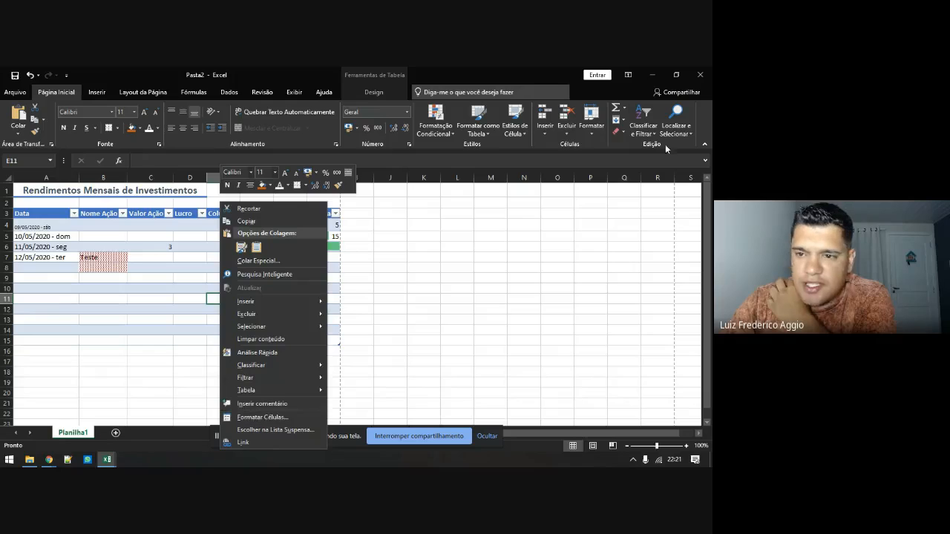
pyautogui.click(592, 119)
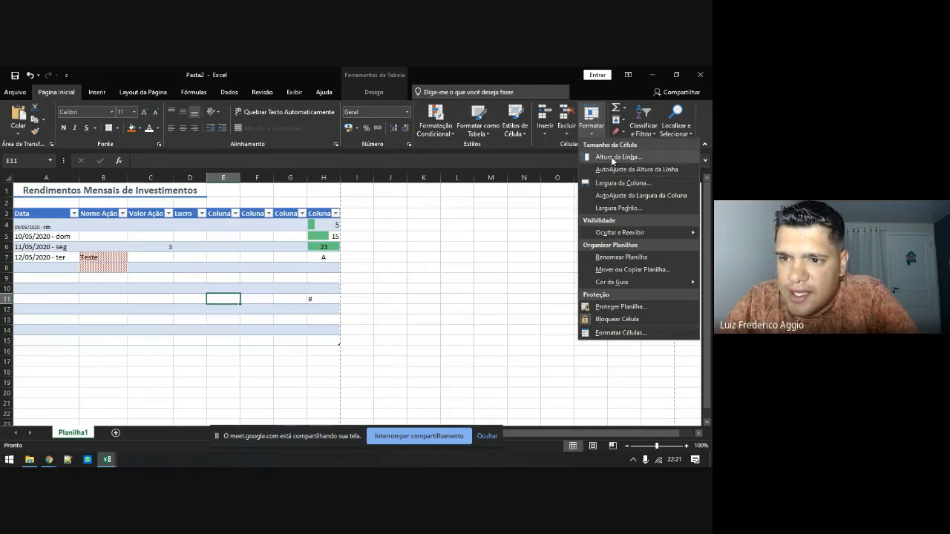
pyautogui.click(387, 274)
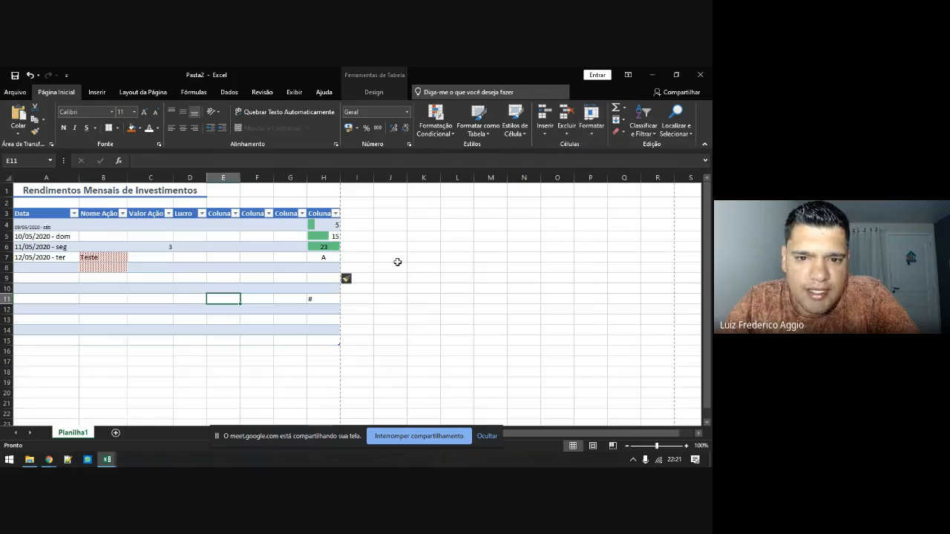
# Select the whole worksheet and delete all of its contents
pyautogui.click(8, 181)
pyautogui.rightClick(8, 180)
pyautogui.click(34, 280)
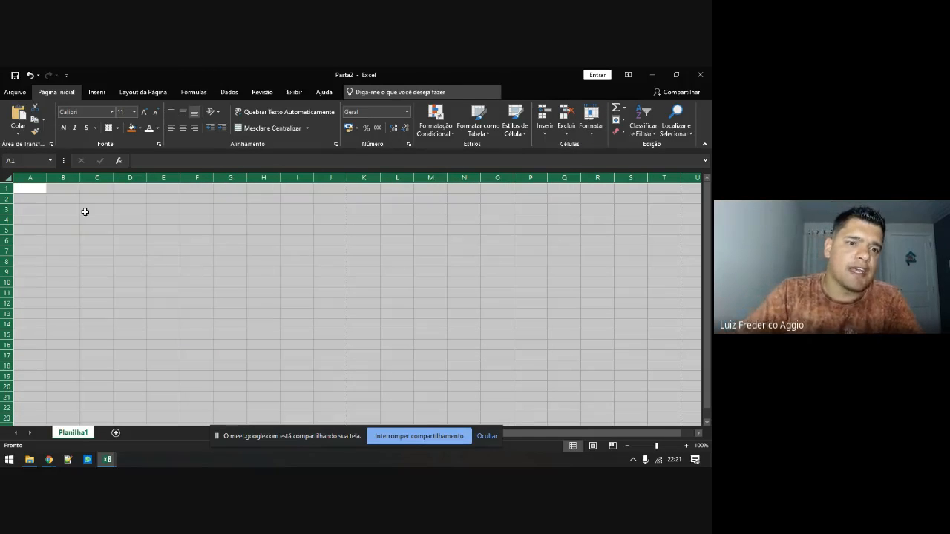
# Enter the person's name in A1, birth date in B1, 'Casado' in C1 and '2 Filhos' in D1
pyautogui.click(46, 190)
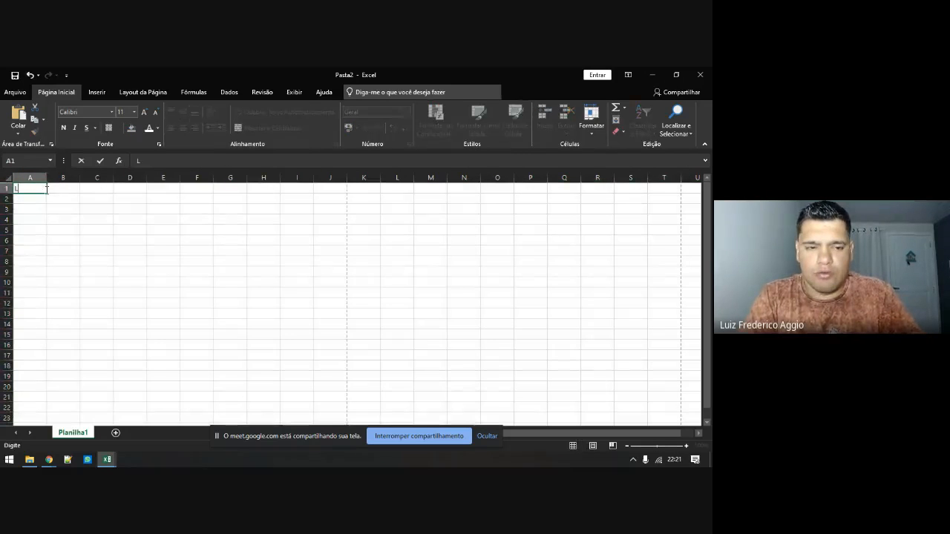
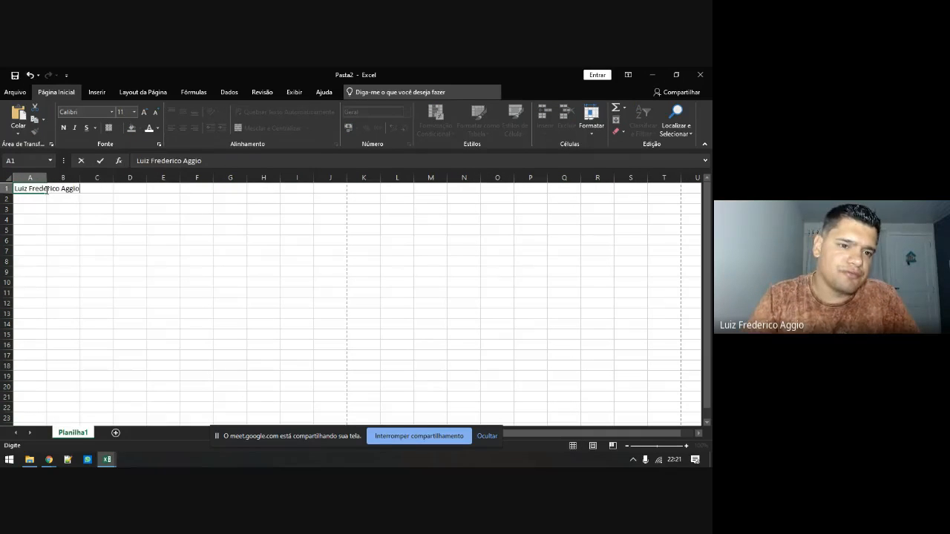
pyautogui.press('Tab')
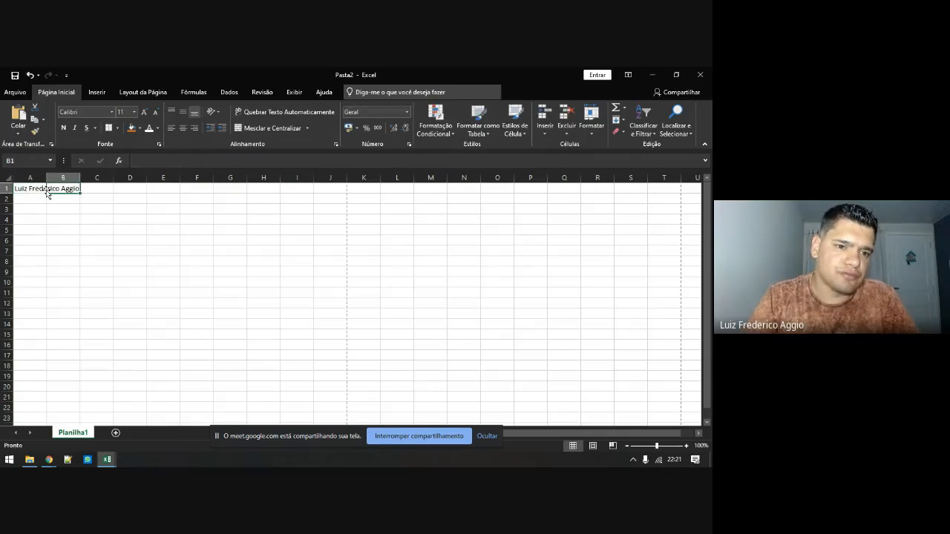
pyautogui.write('13')
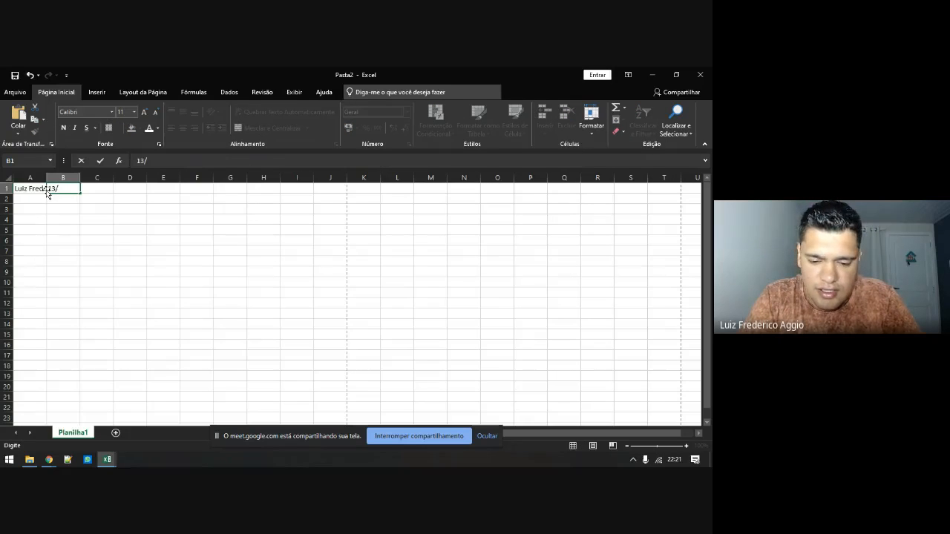
pyautogui.write('/')
pyautogui.press('BackSpace')
pyautogui.press('BackSpace')
pyautogui.press('BackSpace')
pyautogui.write('30/12')
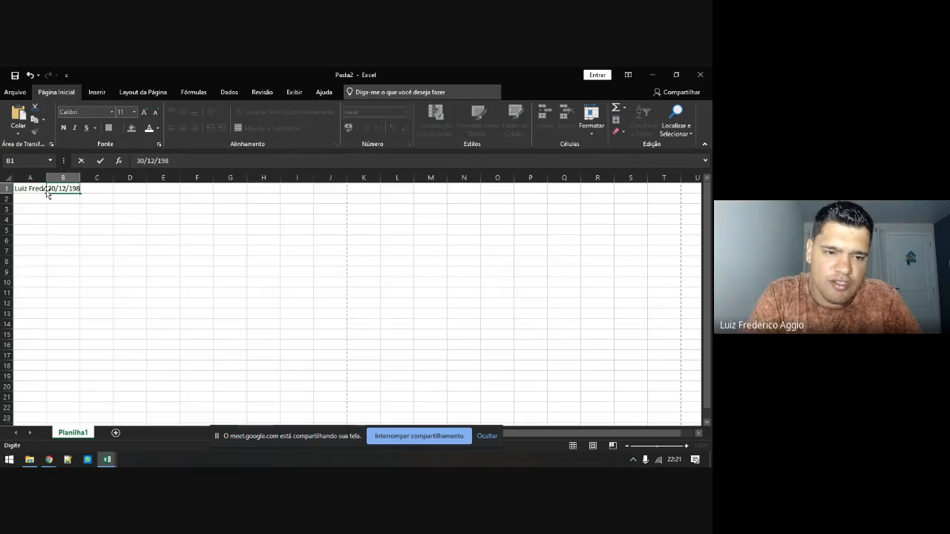
pyautogui.press('Tab')
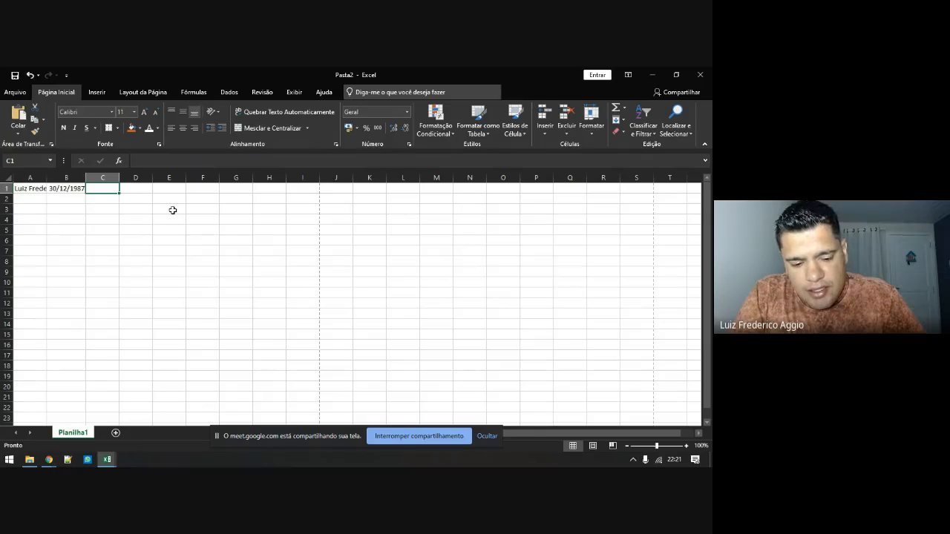
pyautogui.write('Casado')
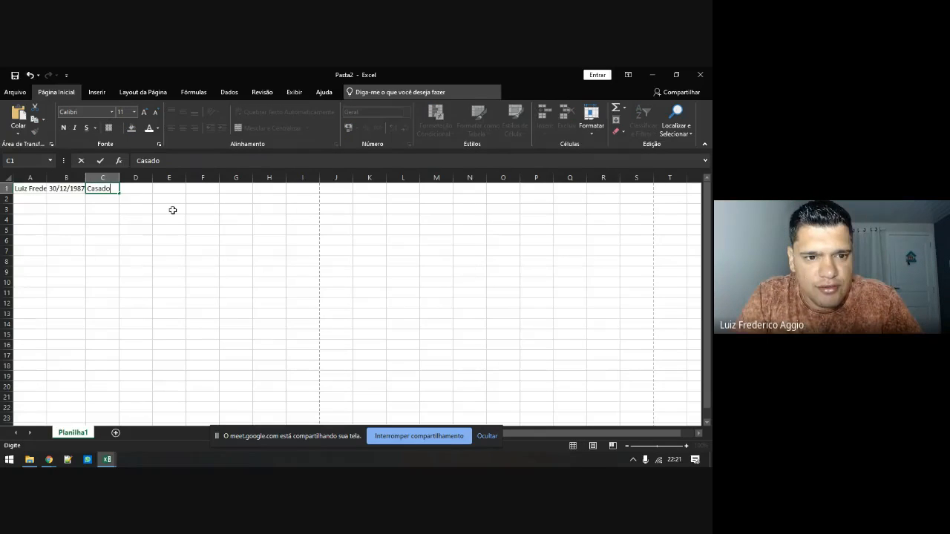
pyautogui.press('Tab')
pyautogui.write('2')
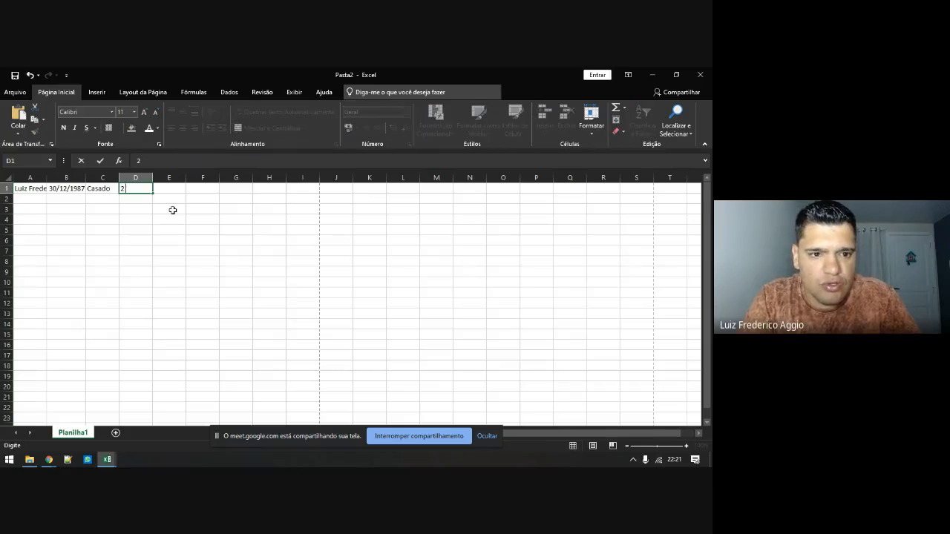
pyautogui.write(' Filhos')
pyautogui.press('Return')
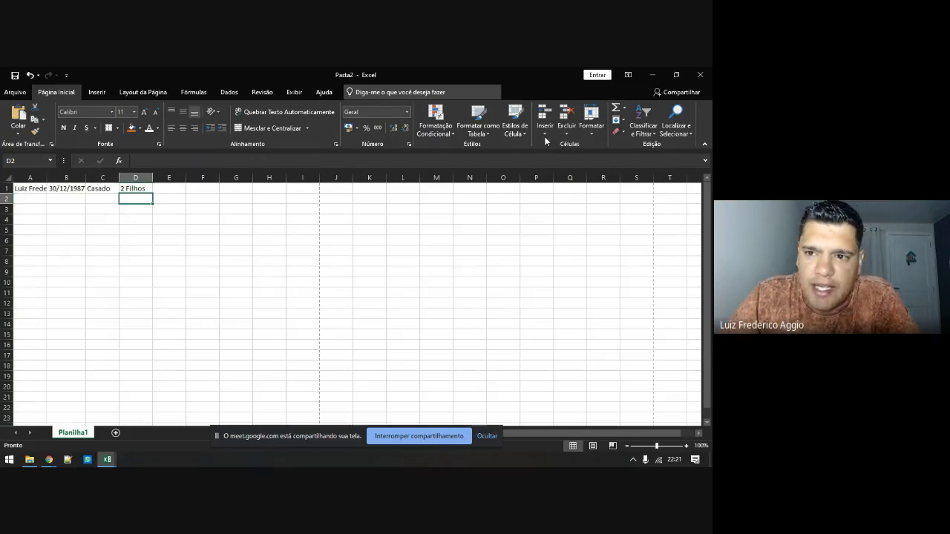
pyautogui.click(585, 131)
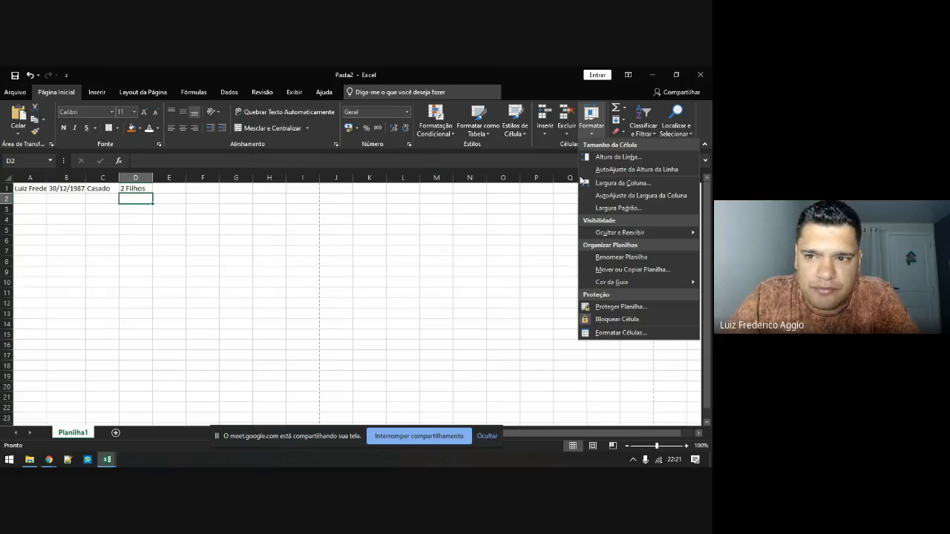
# Set column D's width to 100, drag it narrower, then widen column C slightly
pyautogui.click(618, 183)
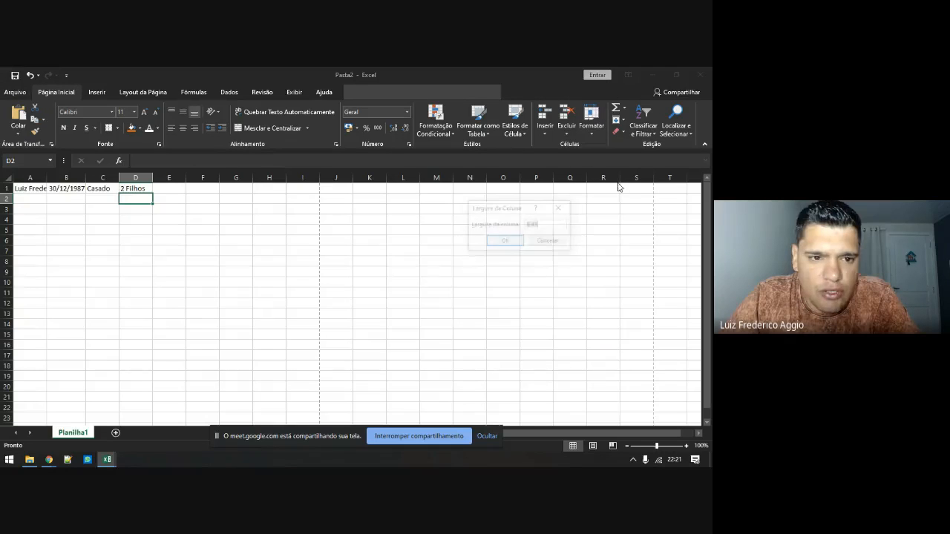
pyautogui.moveTo(503, 217); pyautogui.dragTo(372, 207)
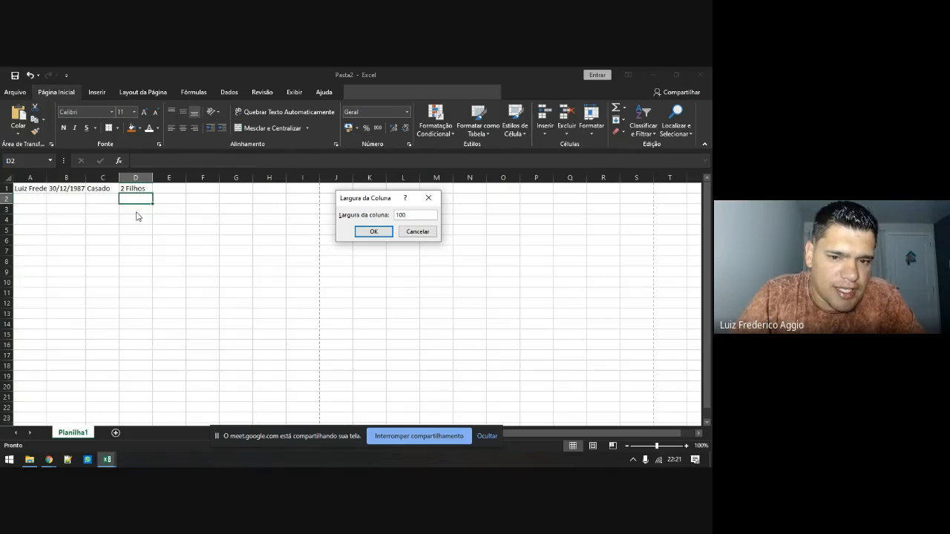
pyautogui.click(369, 231)
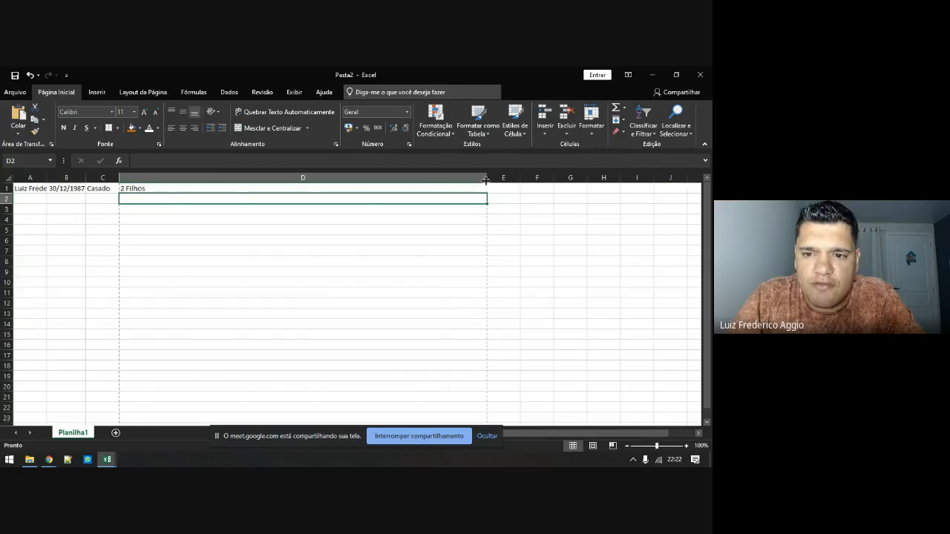
pyautogui.click(308, 178)
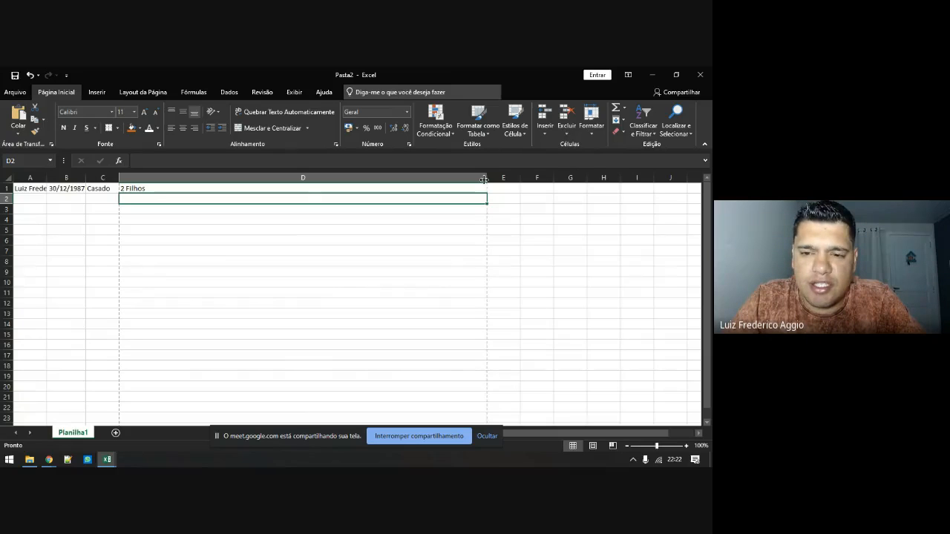
pyautogui.moveTo(484, 179); pyautogui.dragTo(327, 202)
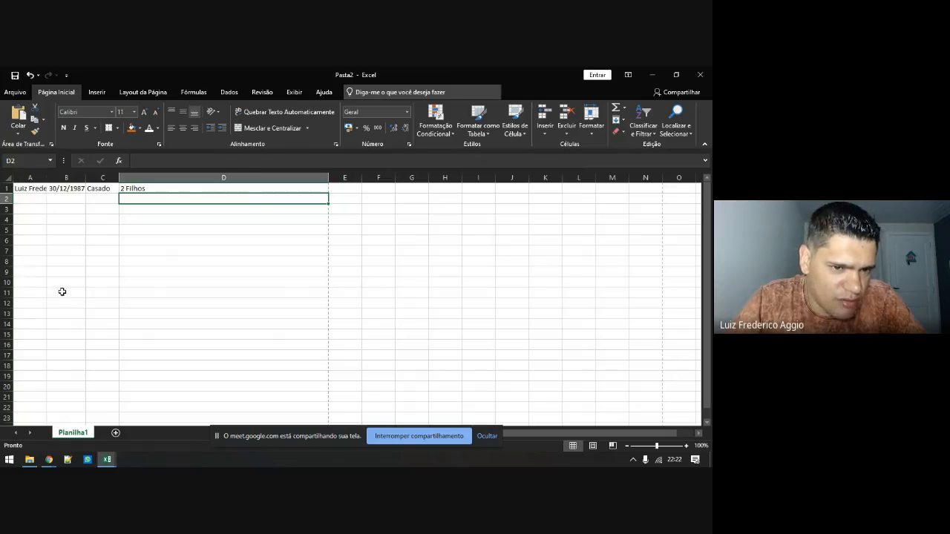
pyautogui.moveTo(119, 181); pyautogui.dragTo(149, 184)
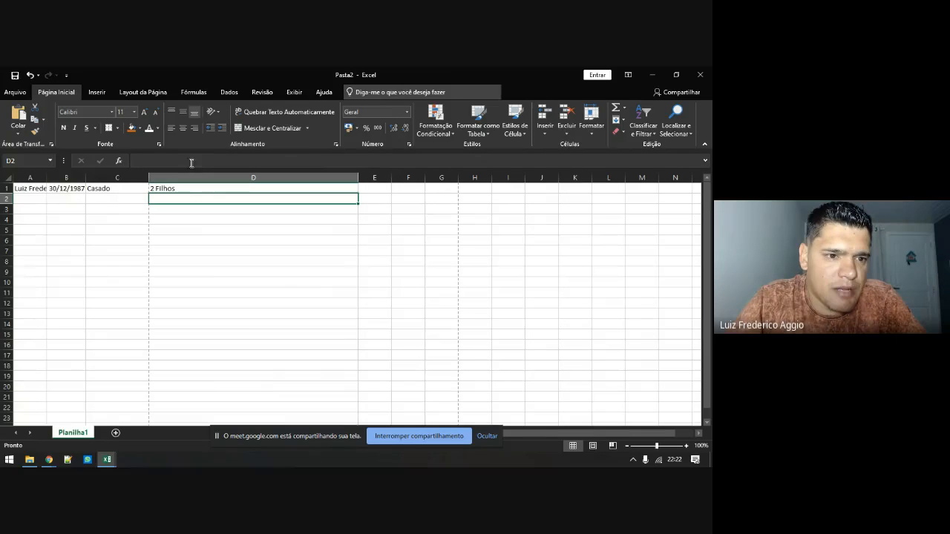
# Type the second person's full name into A2, then check the A1 and A2 entries
pyautogui.click(30, 196)
pyautogui.click(31, 190)
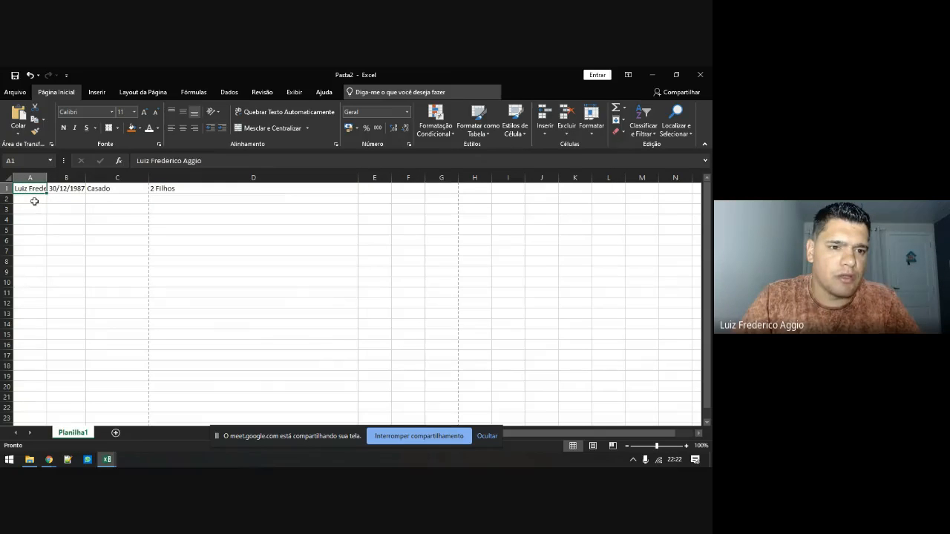
pyautogui.click(35, 201)
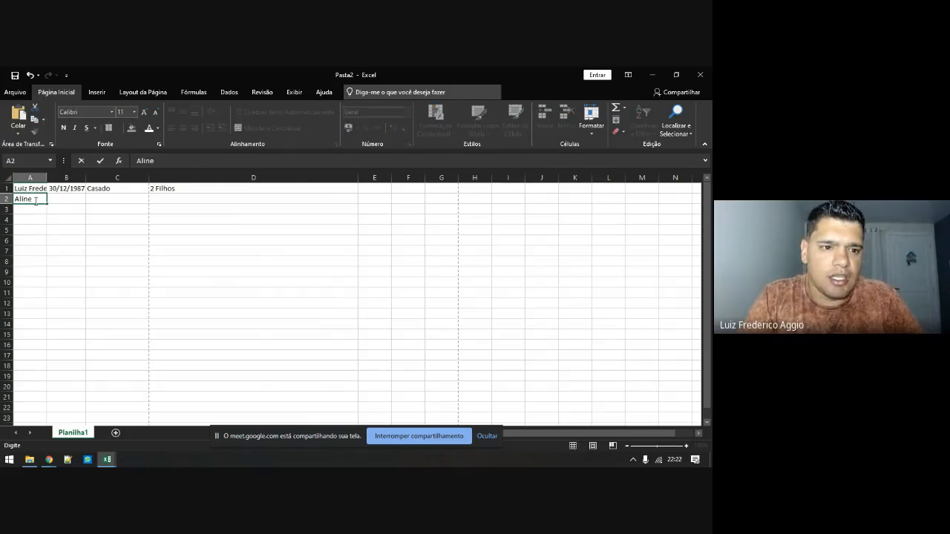
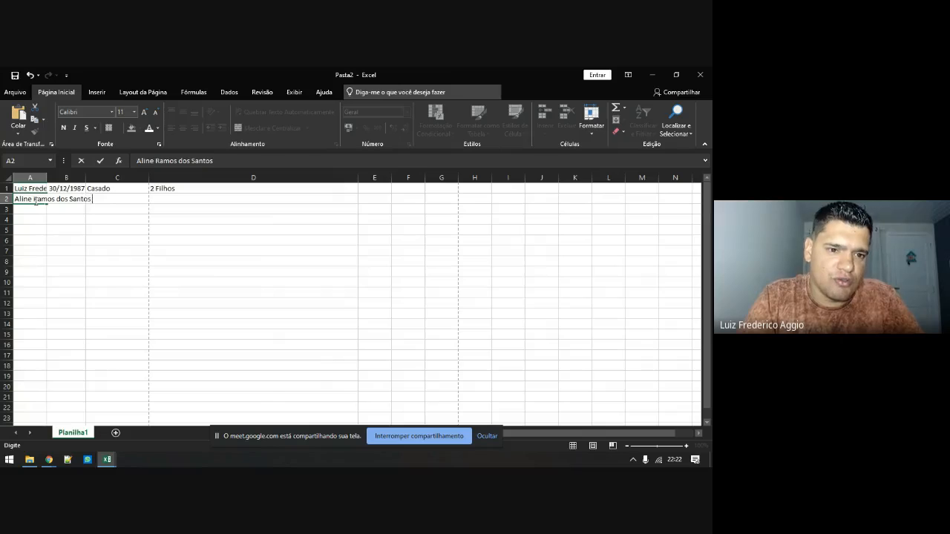
pyautogui.press('Return')
pyautogui.click(35, 201)
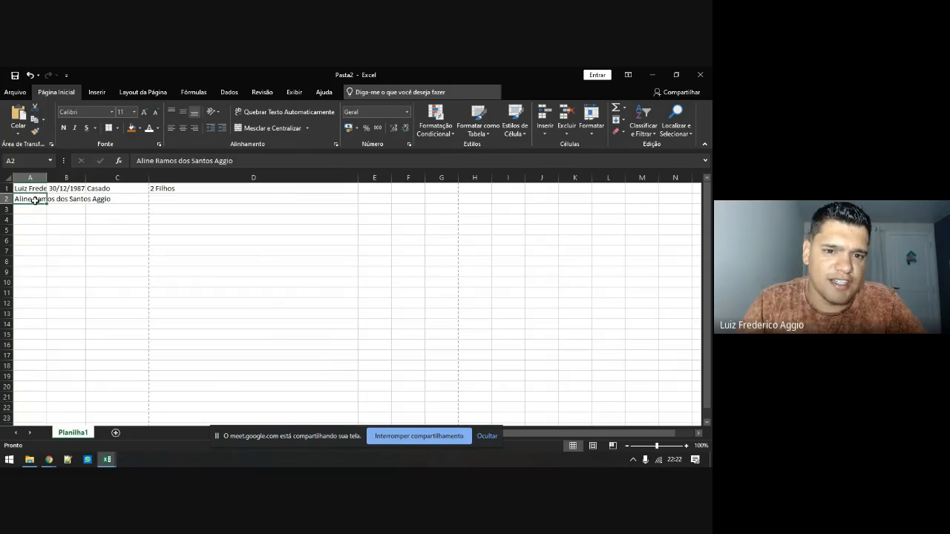
pyautogui.press('Up')
pyautogui.click(35, 200)
pyautogui.press('Up')
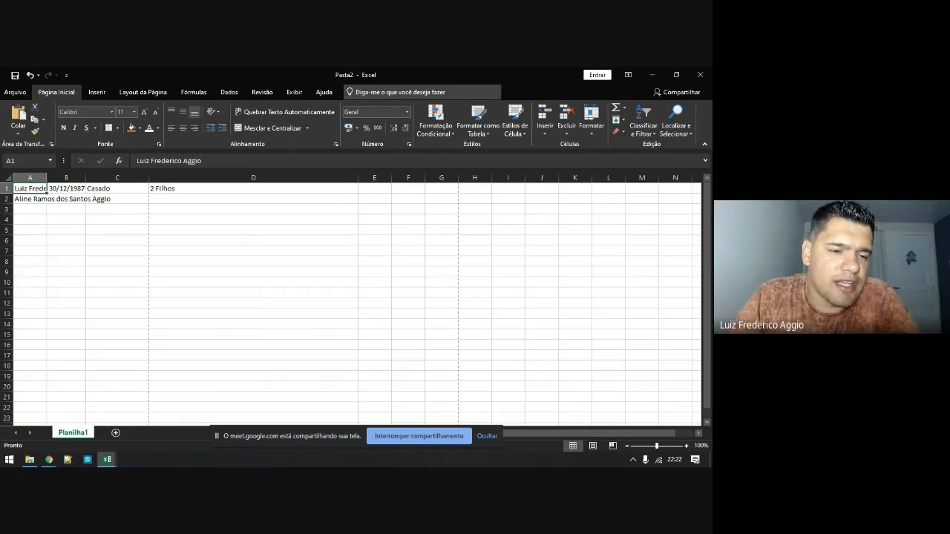
pyautogui.click(35, 210)
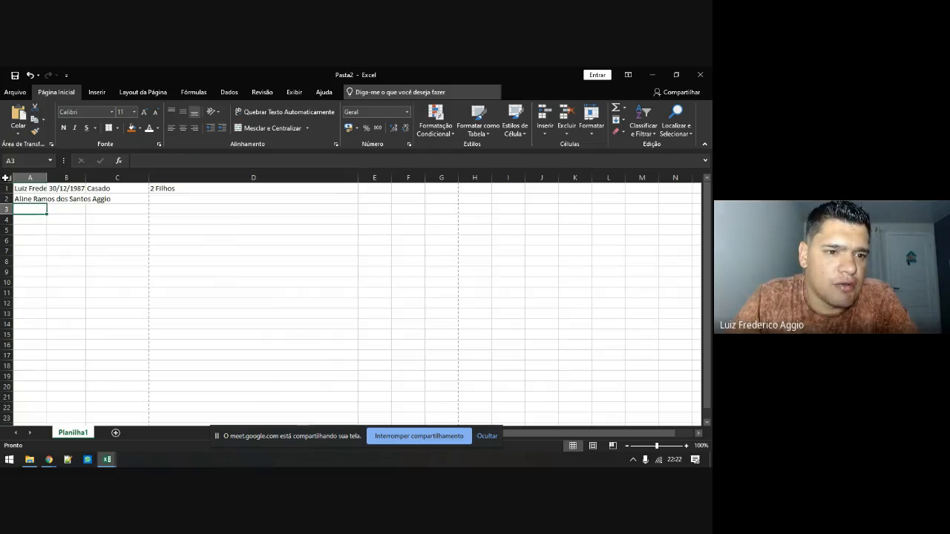
# Autofit column A to its longest name, then narrow it to width 16,86
pyautogui.doubleClick(46, 178)
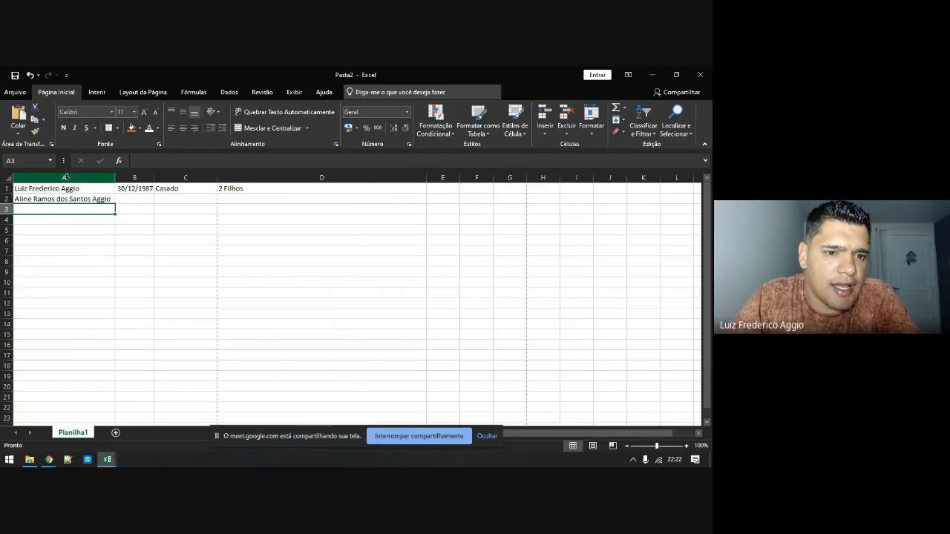
pyautogui.moveTo(115, 179); pyautogui.dragTo(57, 182)
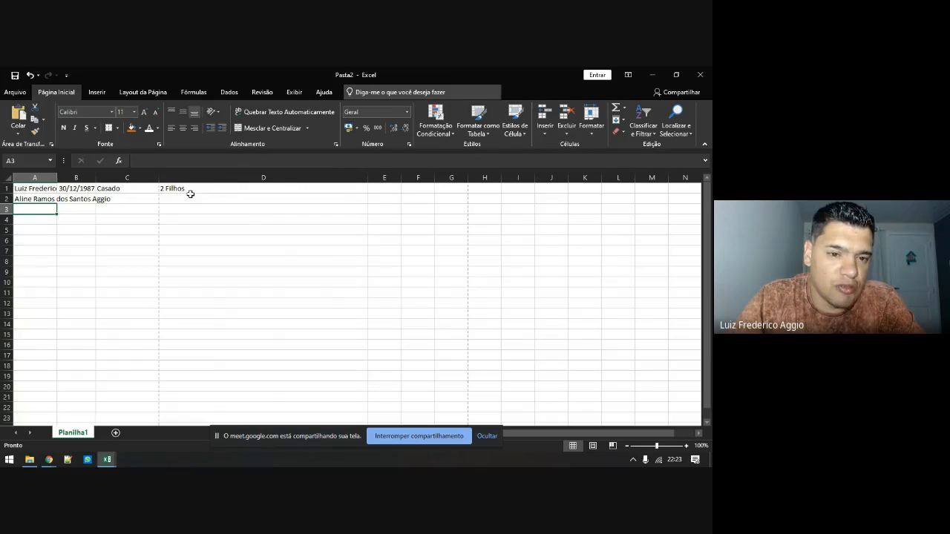
pyautogui.click(260, 187)
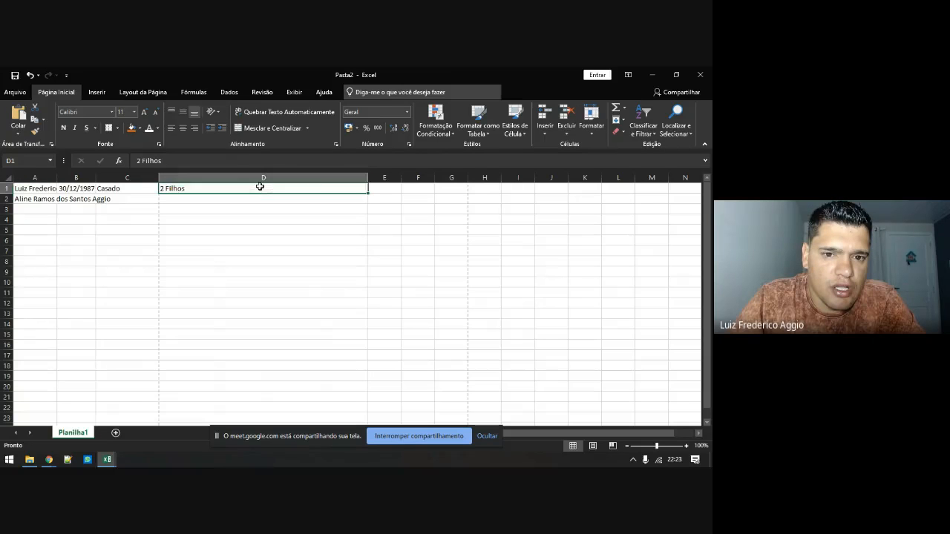
pyautogui.click(267, 176)
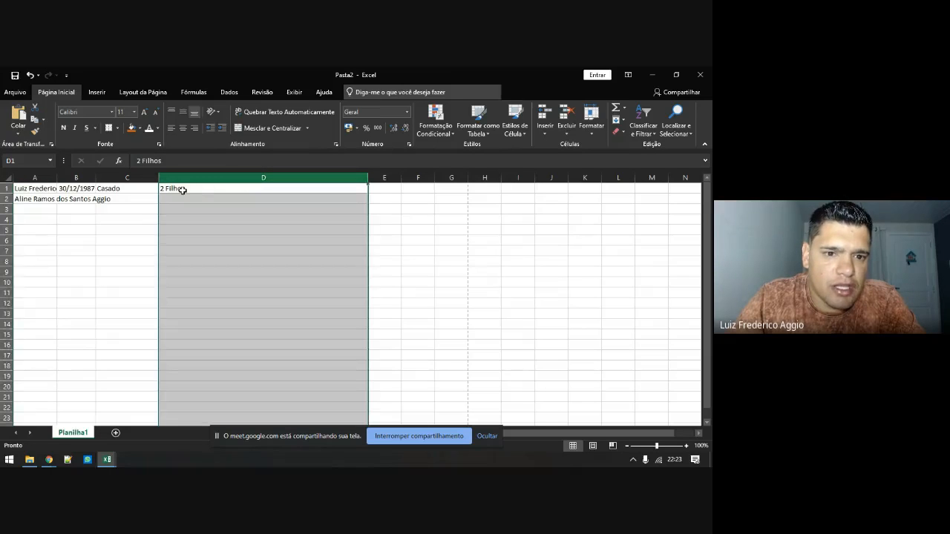
pyautogui.click(194, 189)
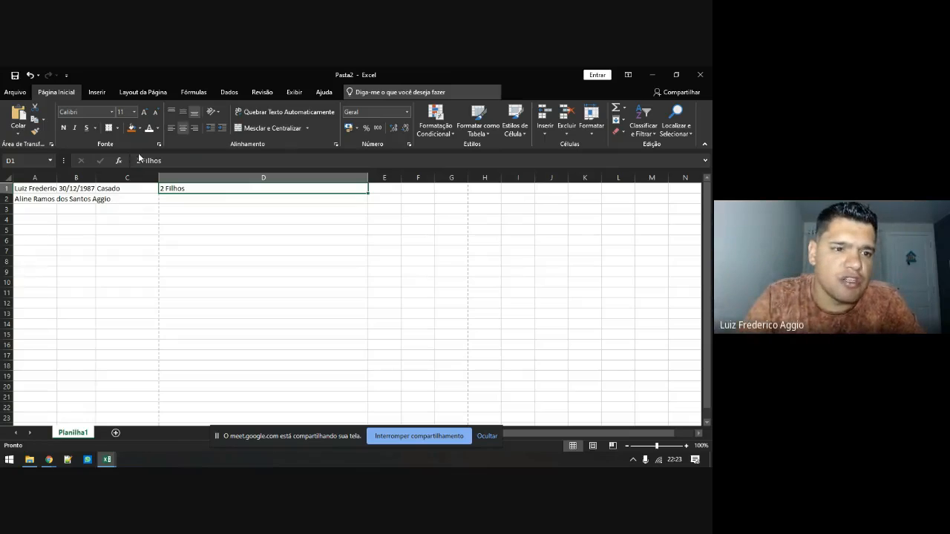
# With the whole sheet selected, autofit columns and reset stretched rows to standard height
pyautogui.click(8, 178)
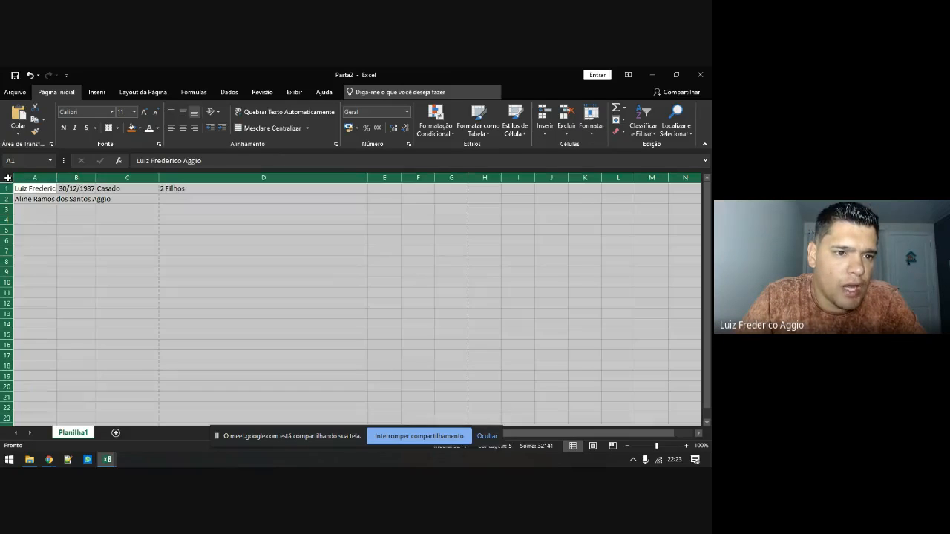
pyautogui.doubleClick(58, 178)
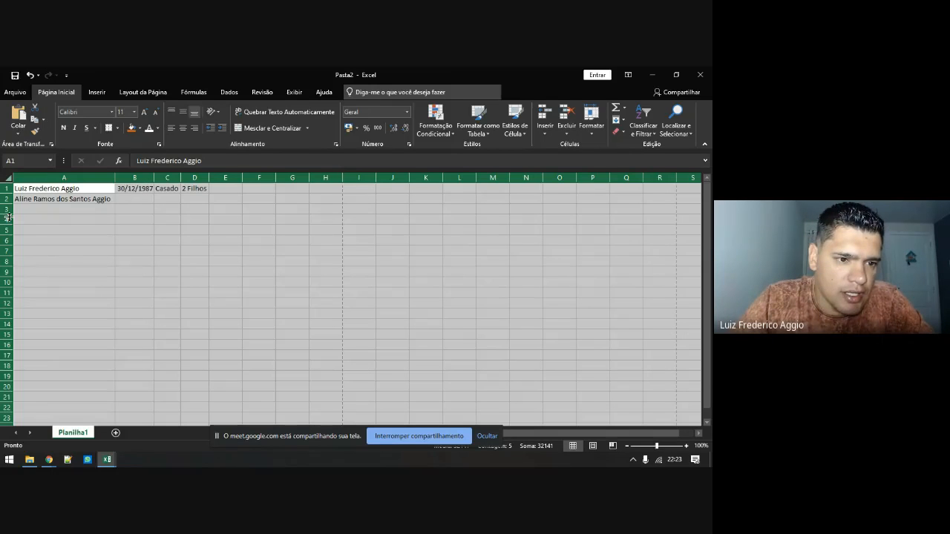
pyautogui.moveTo(6, 215); pyautogui.dragTo(4, 237)
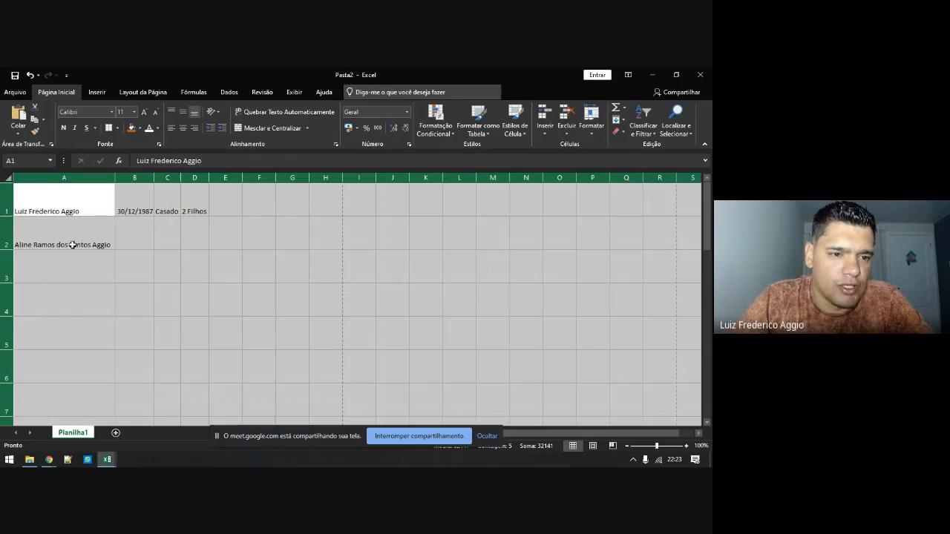
pyautogui.moveTo(6, 217)
pyautogui.mouseDown()
pyautogui.moveTo(5, 202)
pyautogui.moveTo(6, 218)
pyautogui.mouseUp()
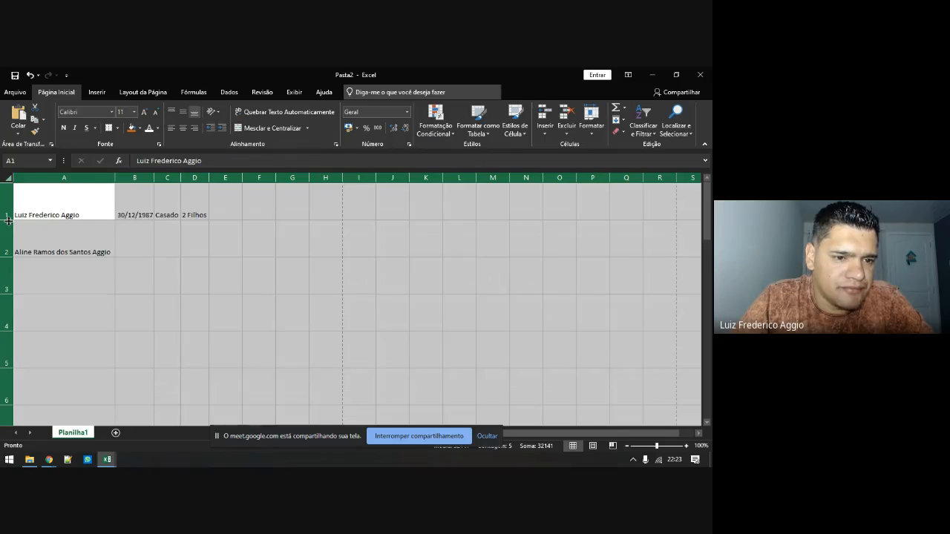
pyautogui.doubleClick(7, 220)
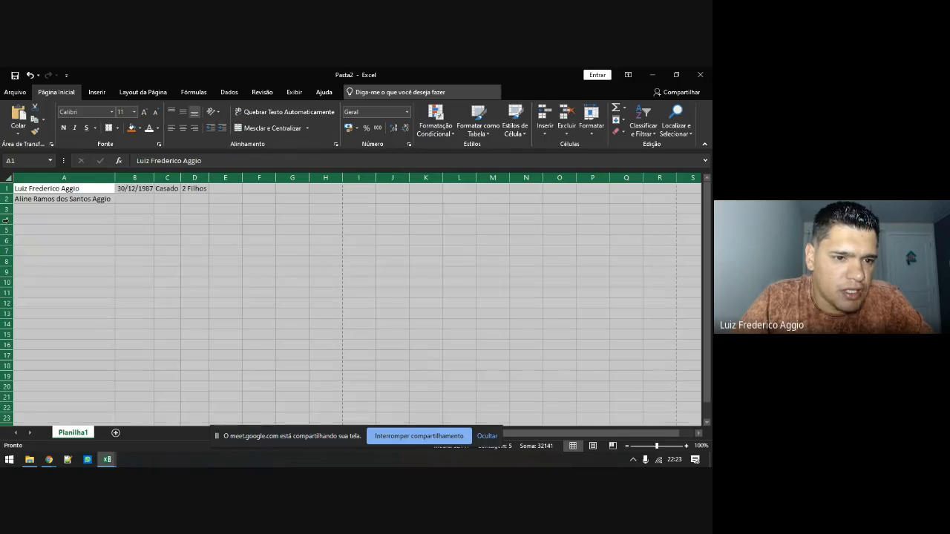
# Set the name in A2 to font size 24 and make rows 1 and 2 taller
pyautogui.click(57, 200)
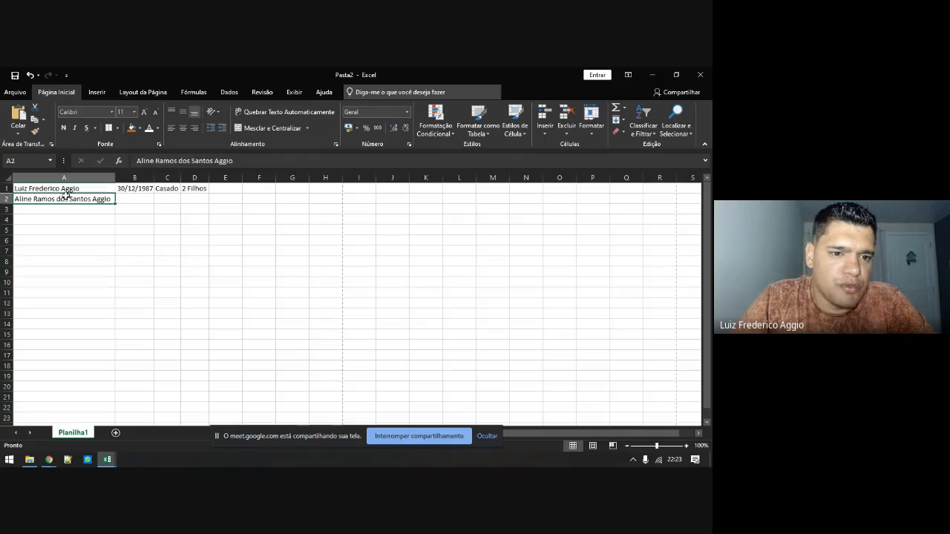
pyautogui.click(134, 112)
pyautogui.click(124, 226)
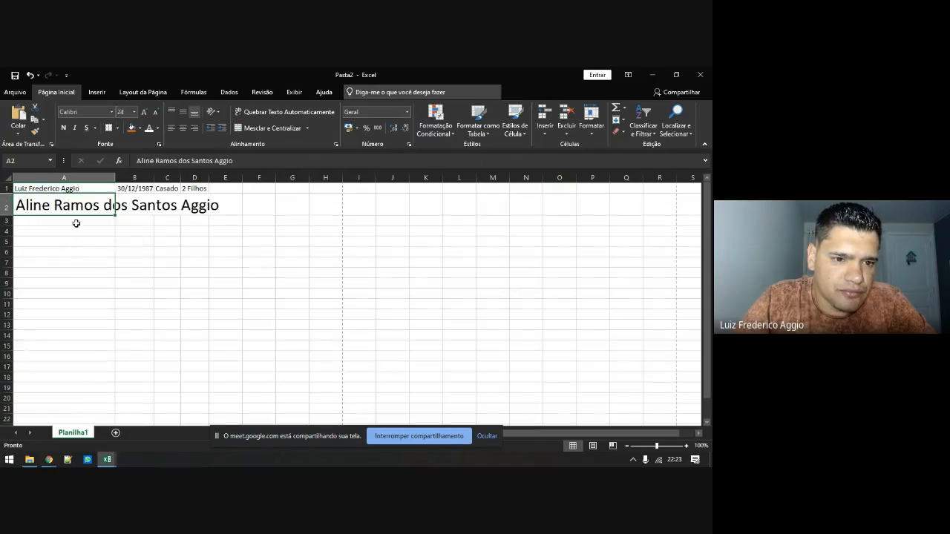
pyautogui.click(64, 227)
pyautogui.click(7, 213)
pyautogui.moveTo(8, 213); pyautogui.dragTo(7, 284)
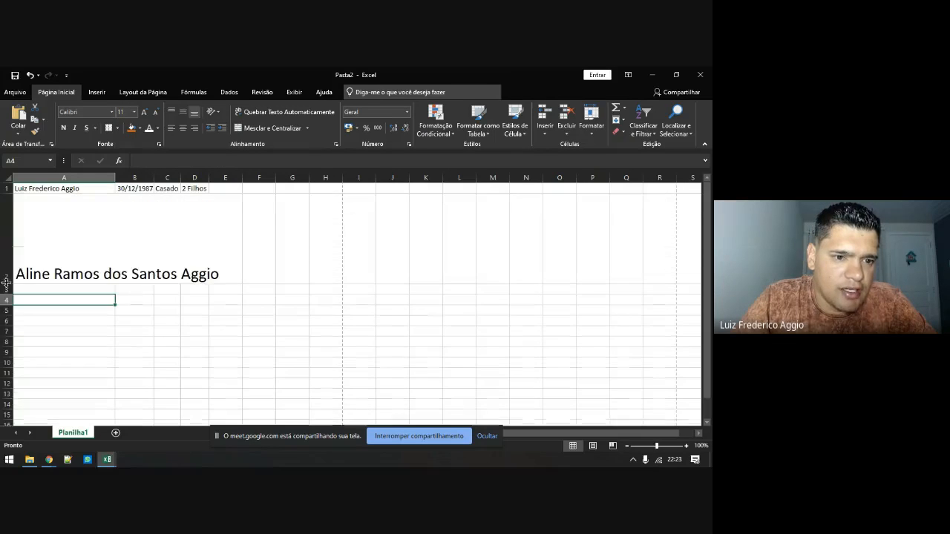
pyautogui.moveTo(9, 194); pyautogui.dragTo(11, 215)
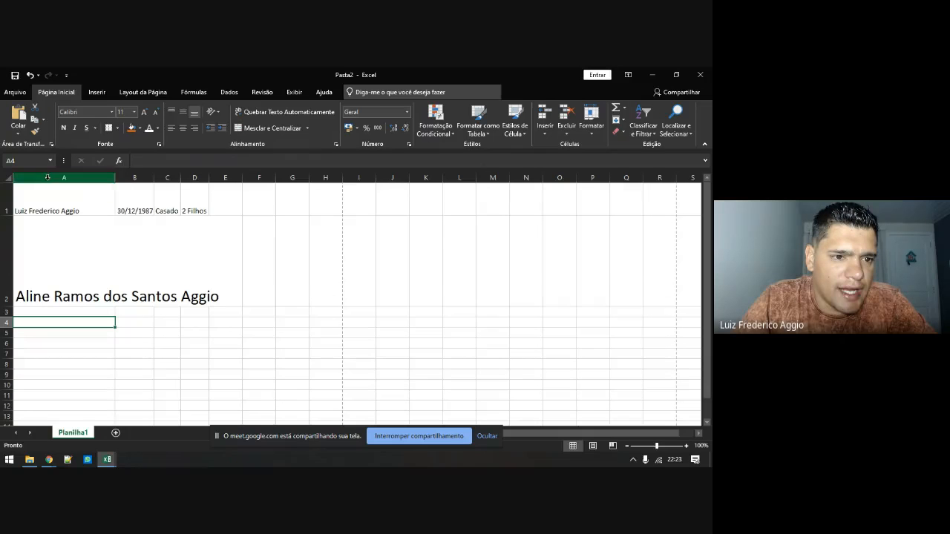
# Autofit all row heights and widen column A to fit the larger name
pyautogui.click(6, 178)
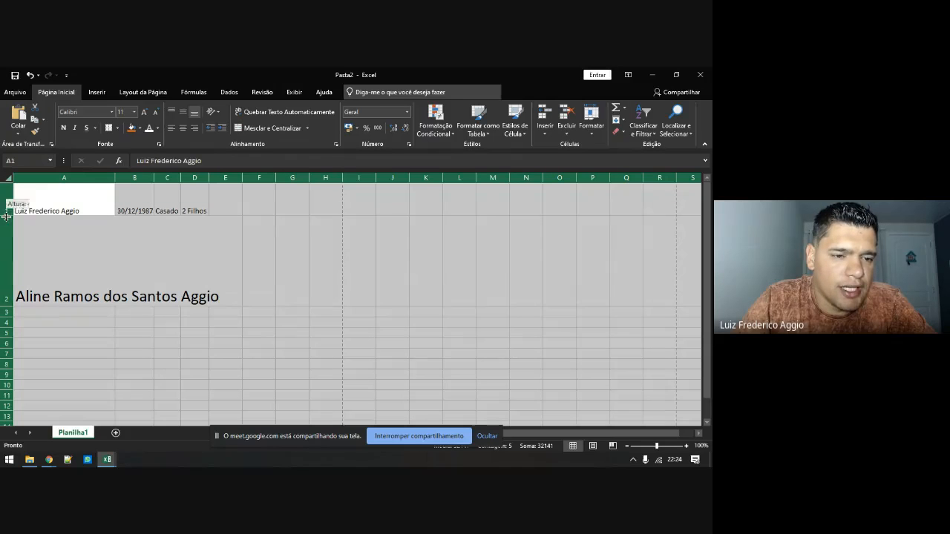
pyautogui.doubleClick(7, 216)
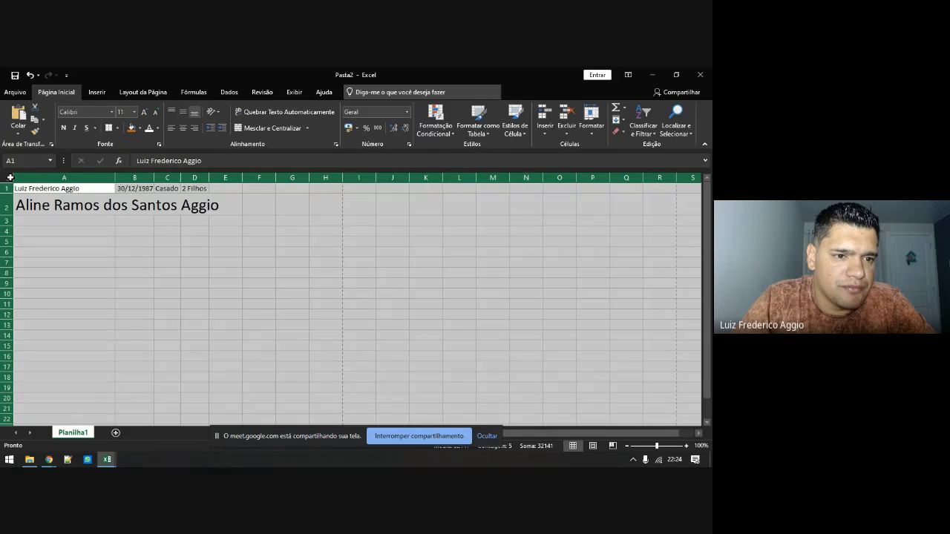
pyautogui.doubleClick(115, 177)
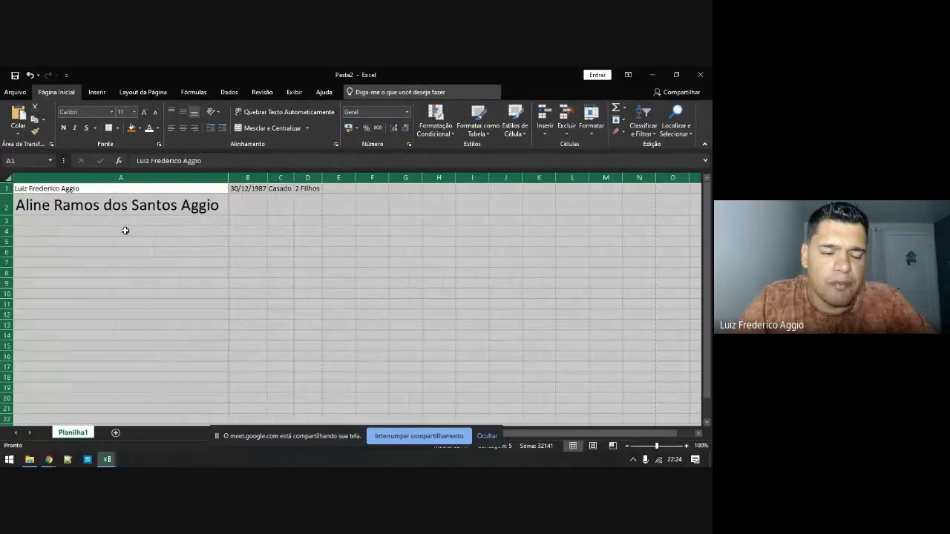
pyautogui.click(133, 232)
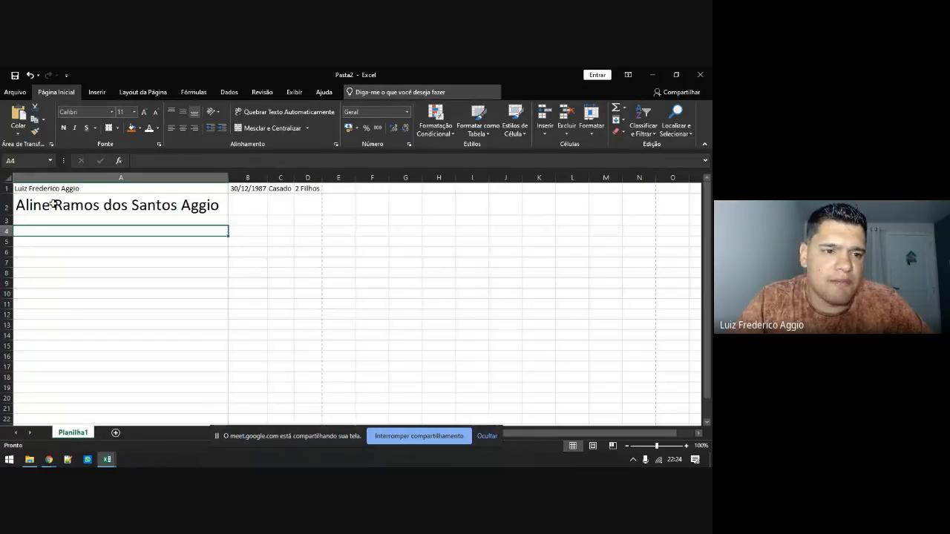
pyautogui.click(7, 179)
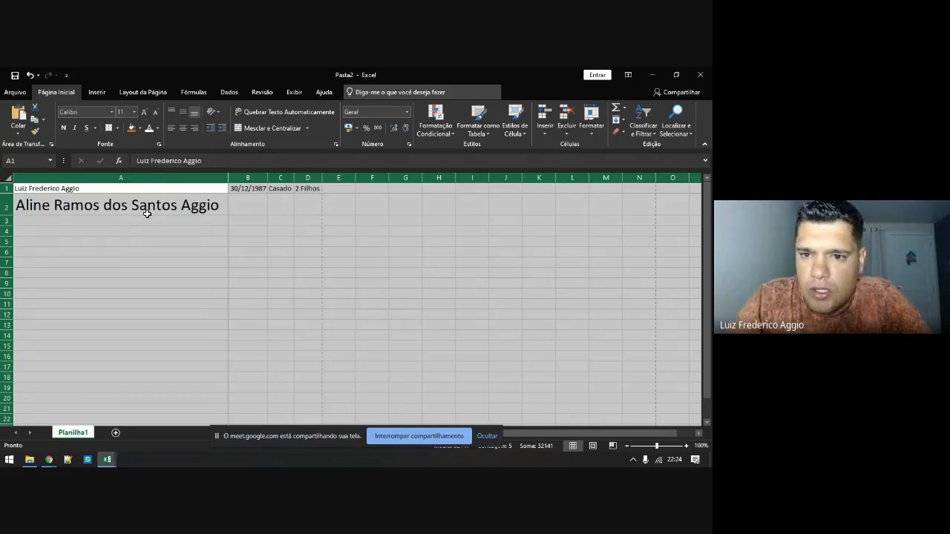
pyautogui.click(625, 109)
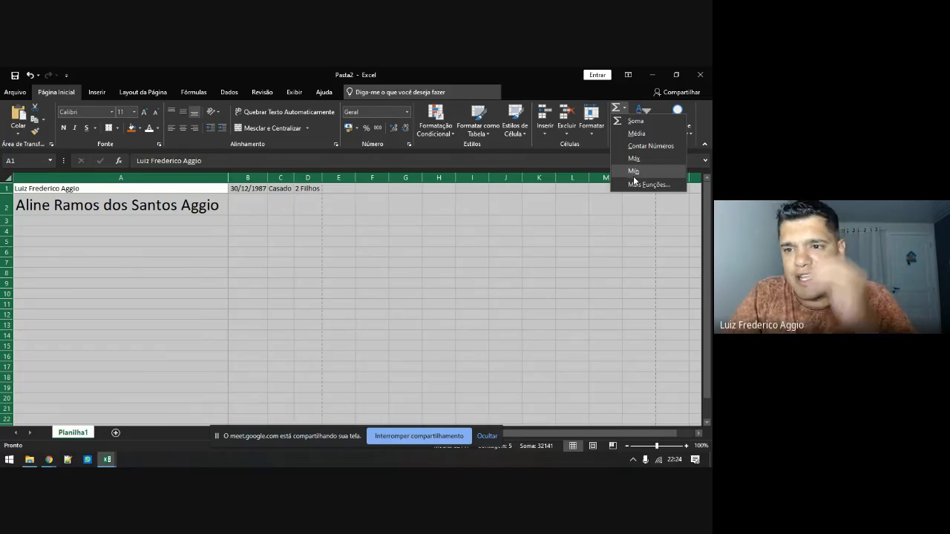
pyautogui.press('Escape')
pyautogui.click(622, 120)
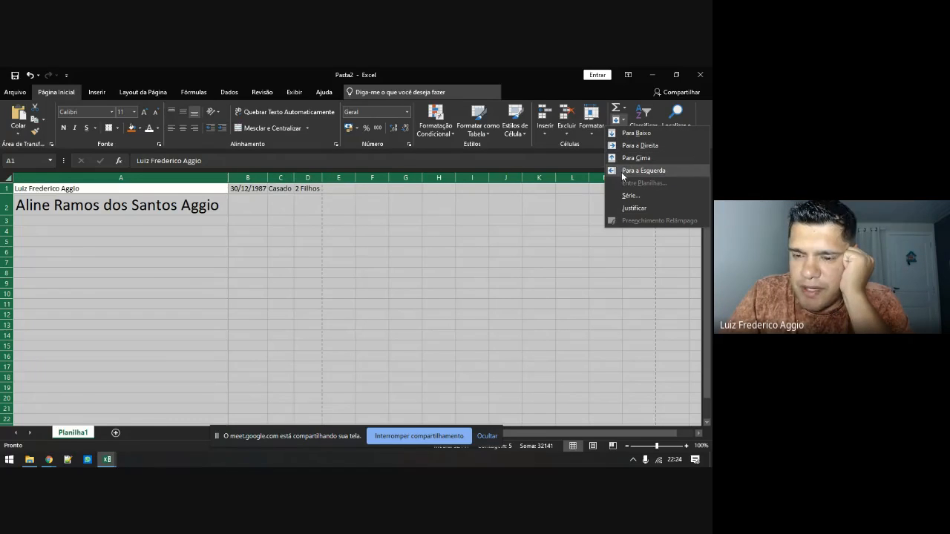
pyautogui.click(439, 209)
pyautogui.click(248, 262)
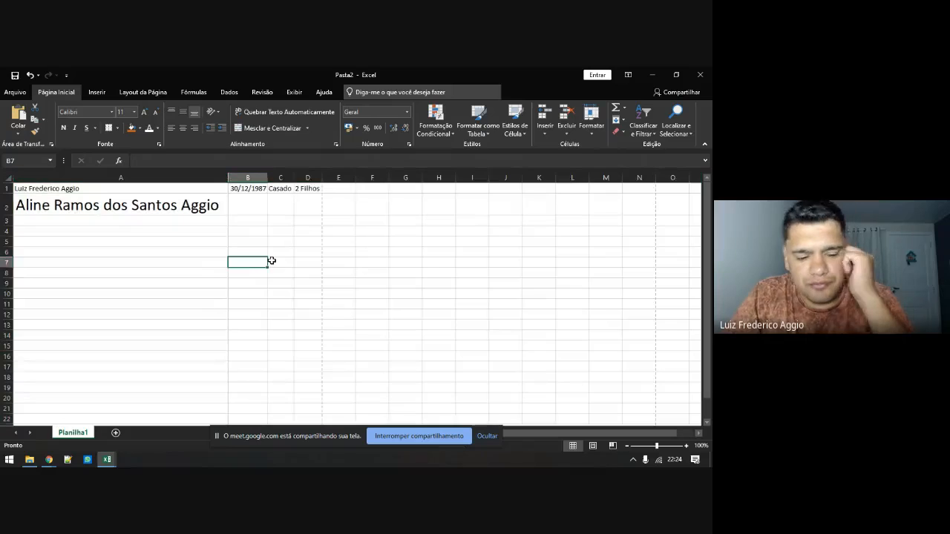
pyautogui.write('Alin')
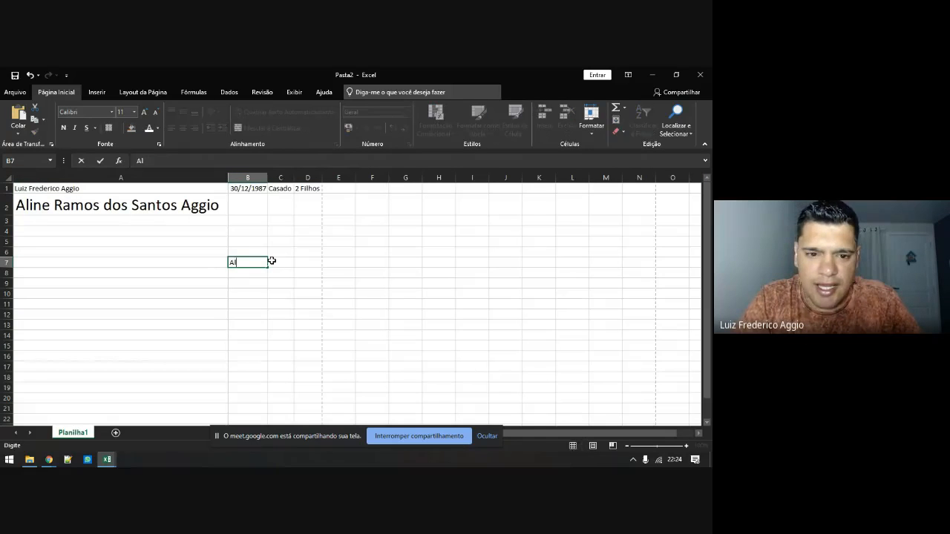
pyautogui.hotkey('shift', 'Down')
pyautogui.hotkey('shift', 'Down')
pyautogui.hotkey('shift', 'Down')
pyautogui.hotkey('shift', 'Down')
pyautogui.hotkey('shift', 'Down')
pyautogui.hotkey('shift', 'Down')
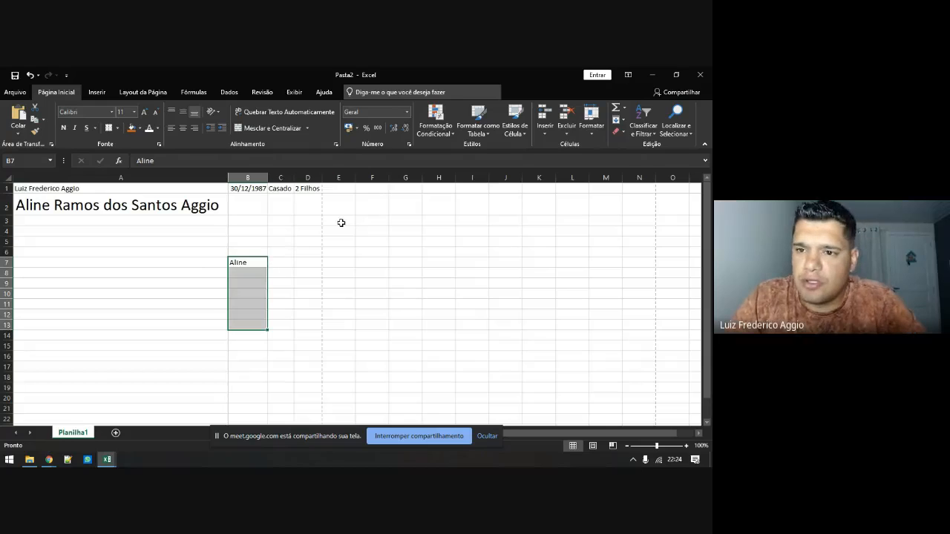
pyautogui.click(624, 121)
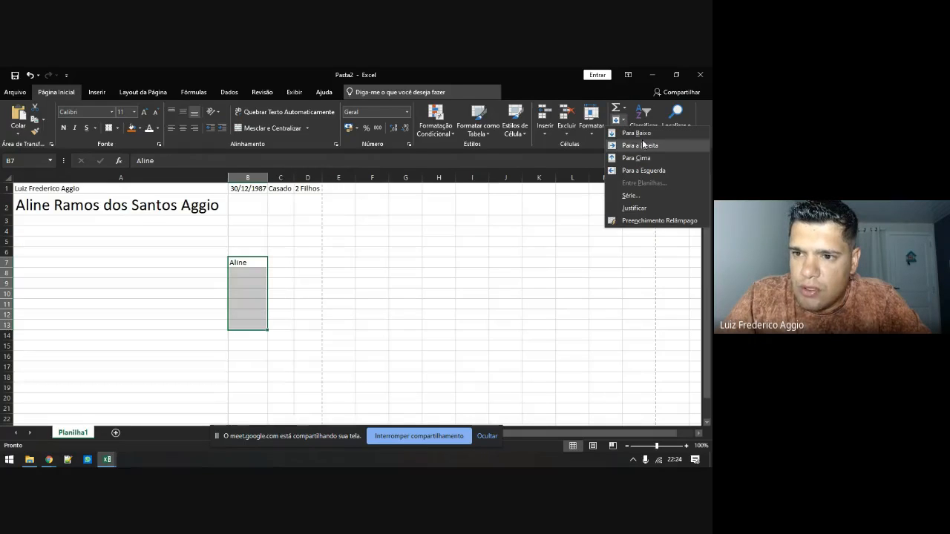
pyautogui.click(643, 135)
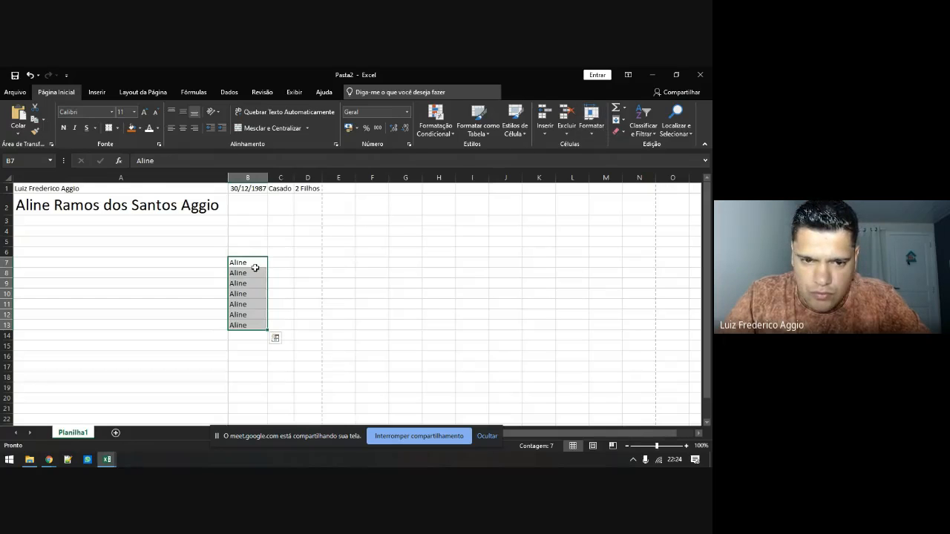
pyautogui.click(281, 265)
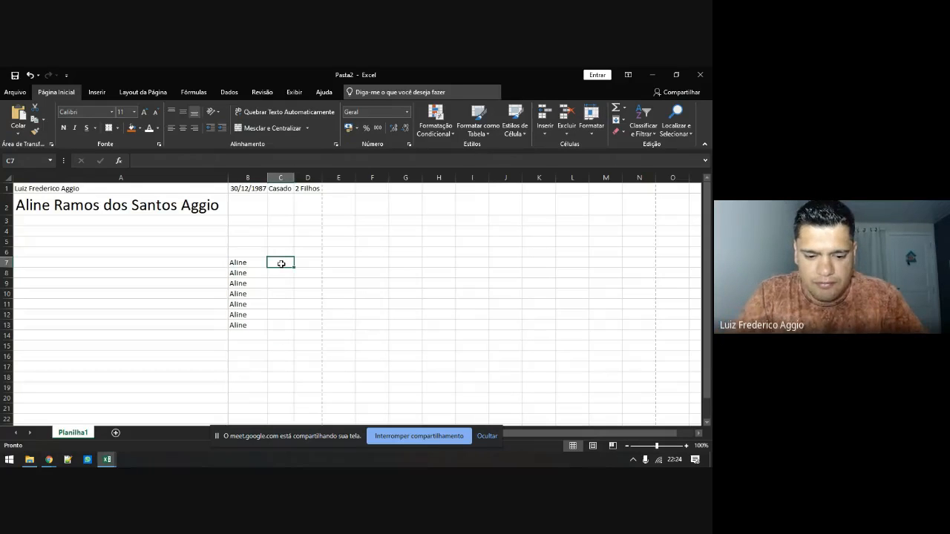
pyautogui.write('Luiz')
pyautogui.press('Return')
pyautogui.press('Up')
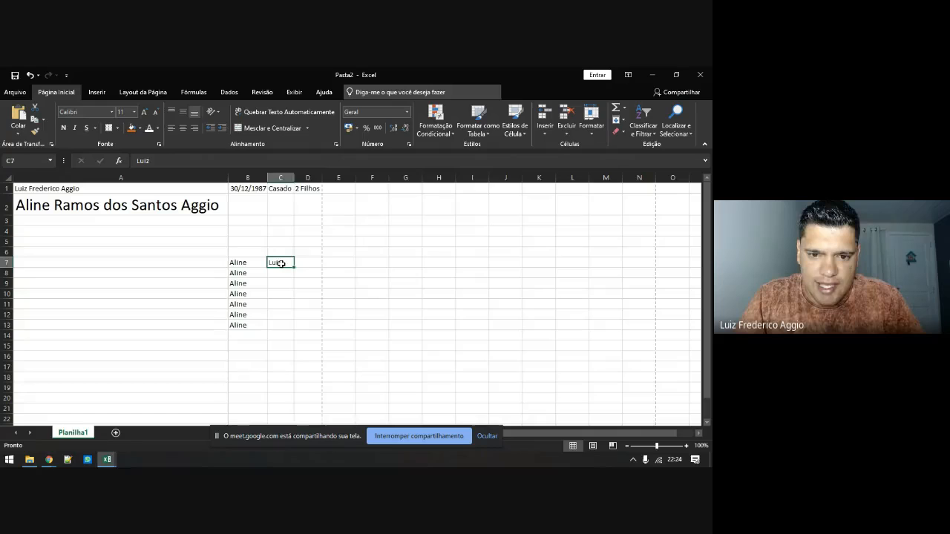
pyautogui.hotkey('shift', 'Right')
pyautogui.hotkey('shift', 'Right')
pyautogui.hotkey('shift', 'Right')
pyautogui.hotkey('shift', 'Right')
pyautogui.hotkey('shift', 'Right')
pyautogui.hotkey('shift', 'Right')
pyautogui.hotkey('shift', 'Right')
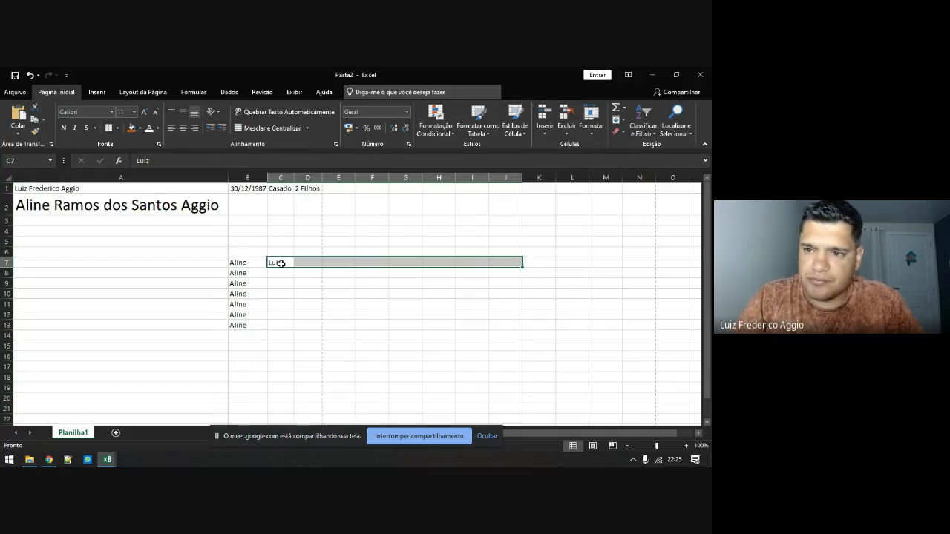
pyautogui.click(623, 121)
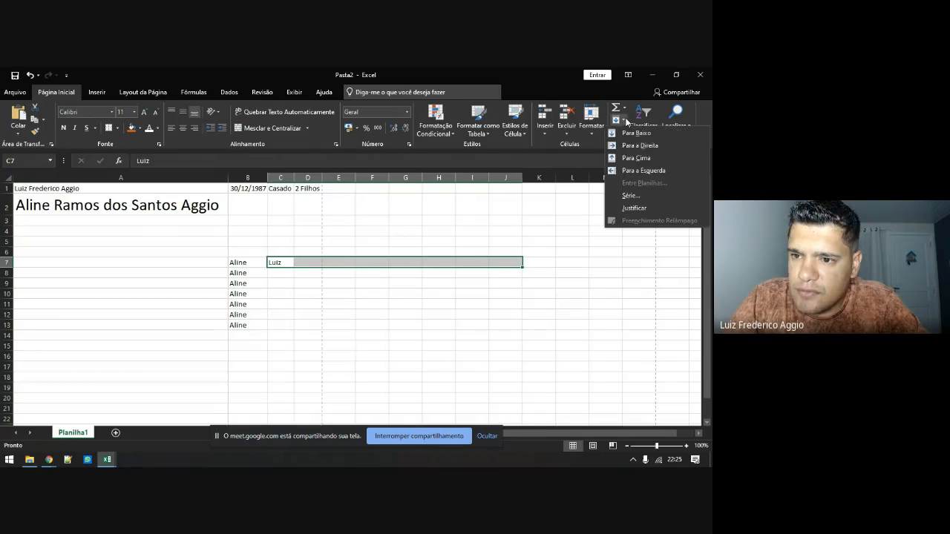
pyautogui.click(631, 146)
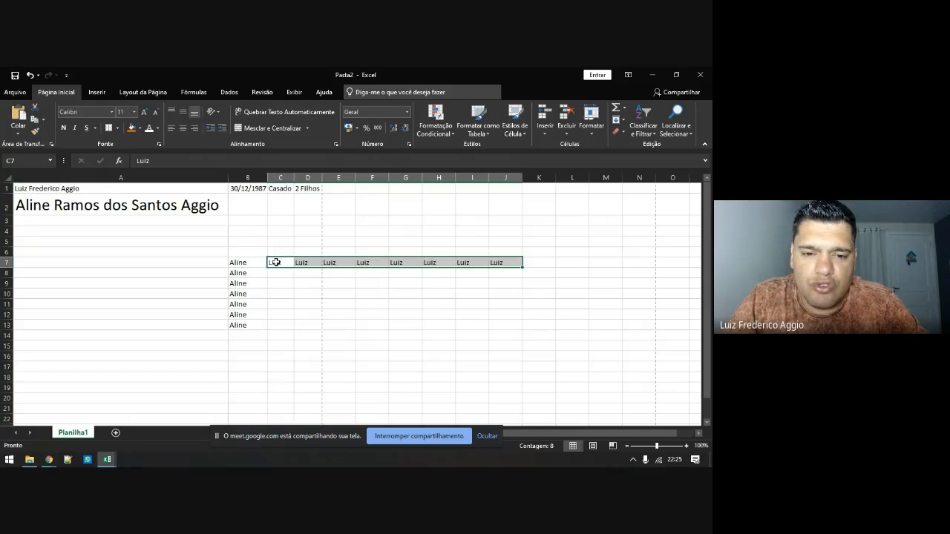
pyautogui.moveTo(250, 264); pyautogui.dragTo(494, 343)
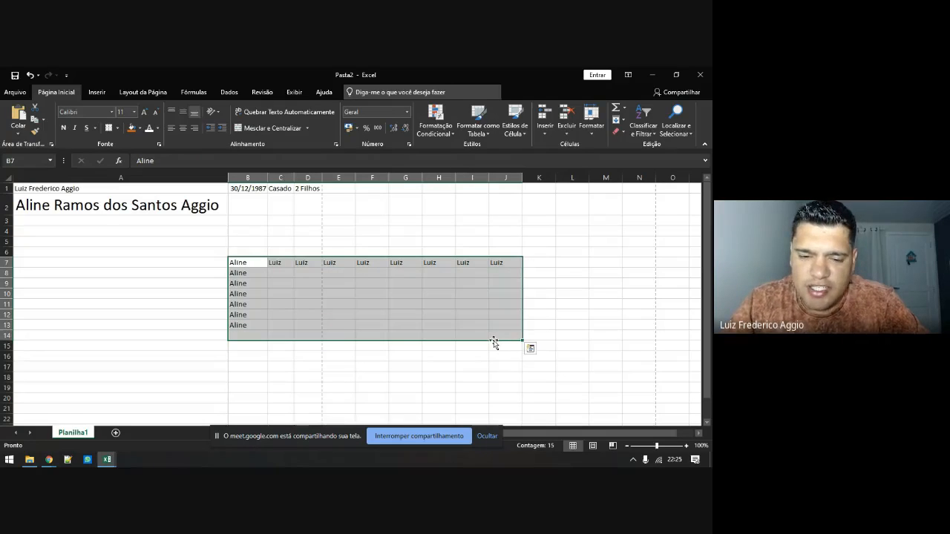
pyautogui.press('Delete')
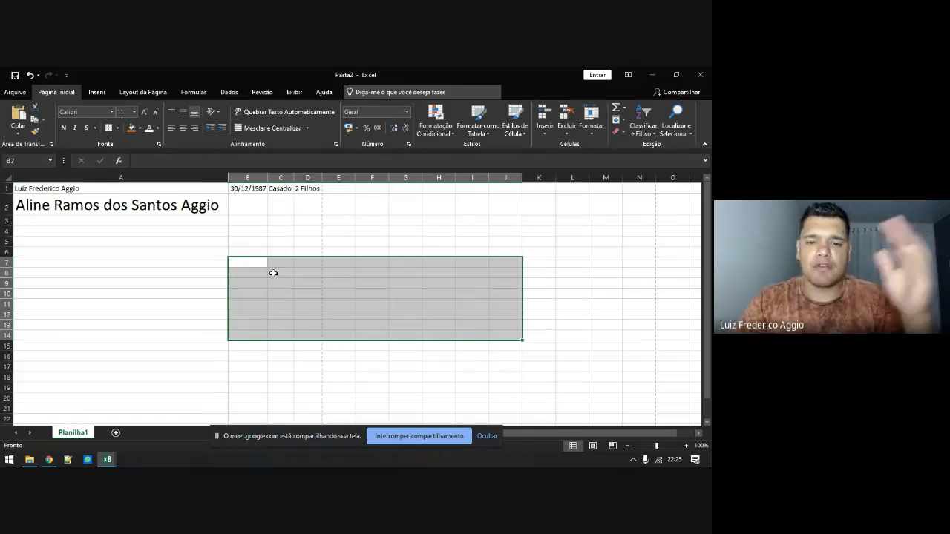
pyautogui.click(619, 120)
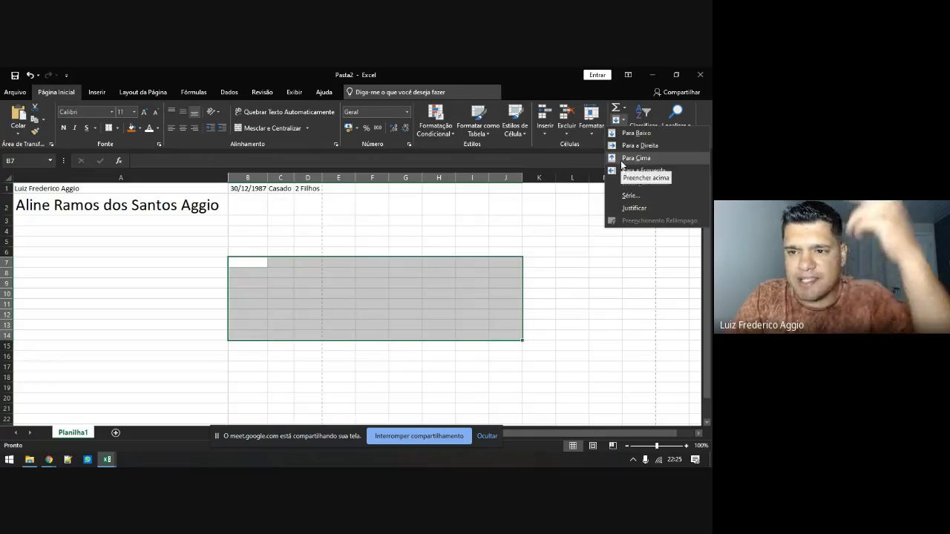
pyautogui.click(248, 263)
pyautogui.click(248, 262)
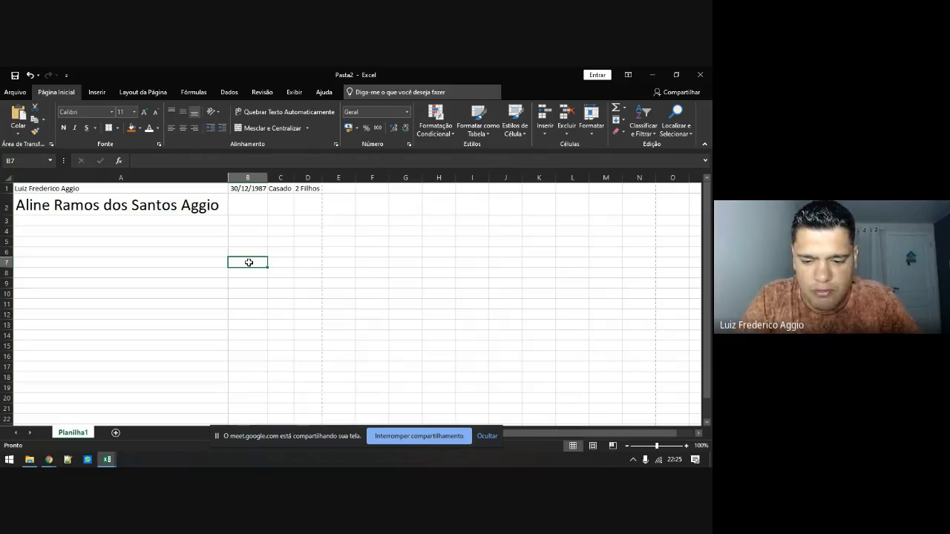
# Enter the formula =SOMA(A7+5) in cell B7
pyautogui.write('=soma')
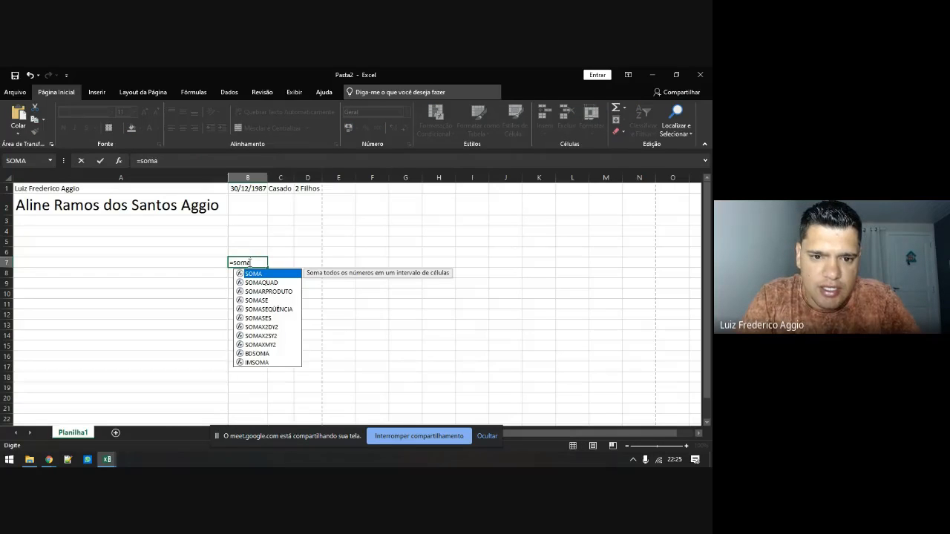
pyautogui.write('(')
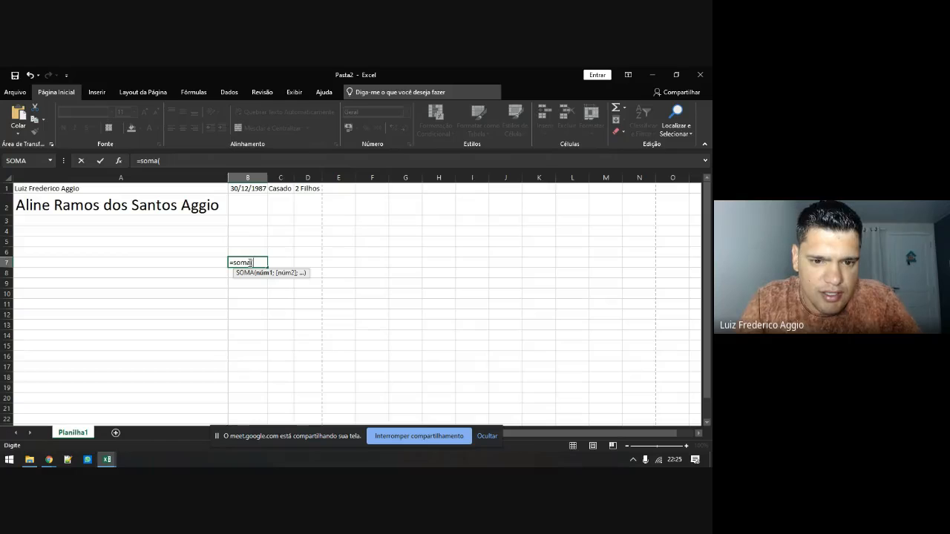
pyautogui.press('Left')
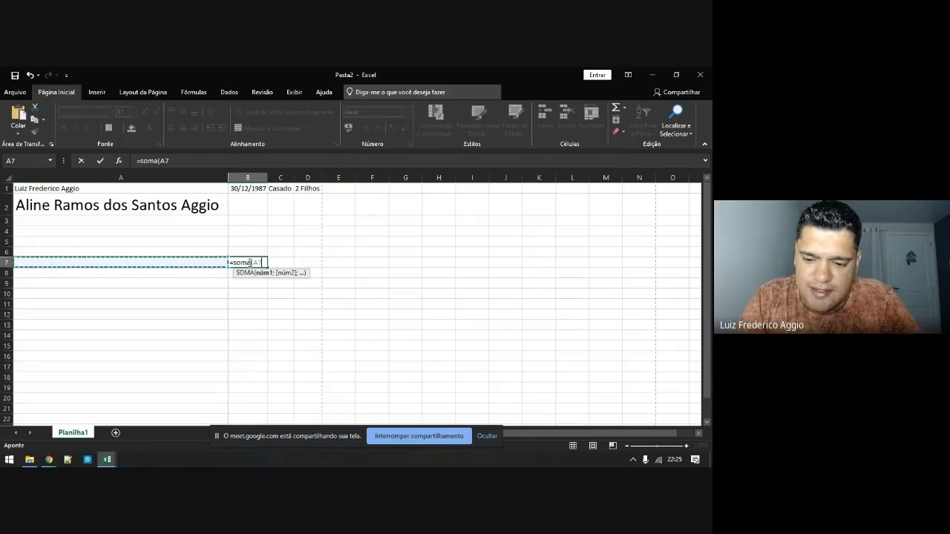
pyautogui.write('+5)')
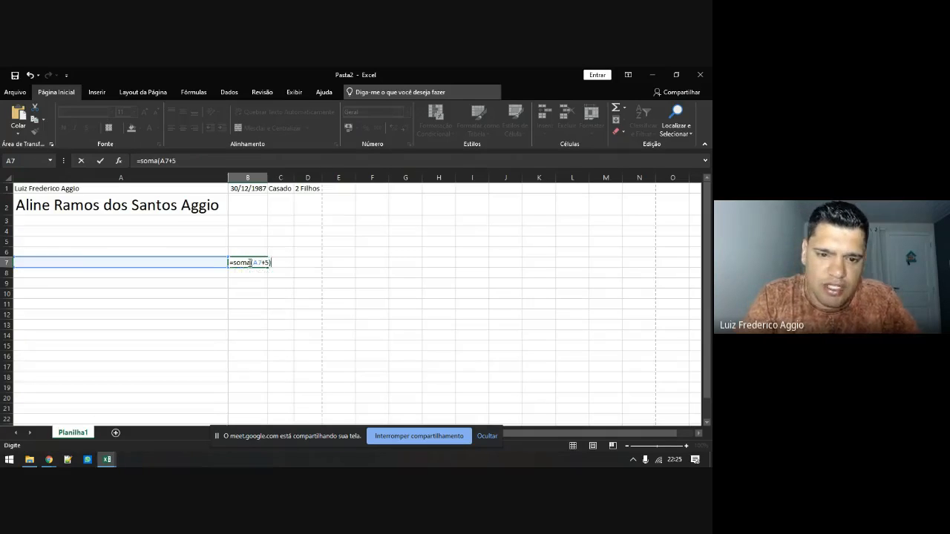
pyautogui.hotkey('ctrl', 'Return')
# Fill A7:A16 with 4, 5, 6, 7, 8, 4, 3, 7, 4, 6
pyautogui.press('Left')
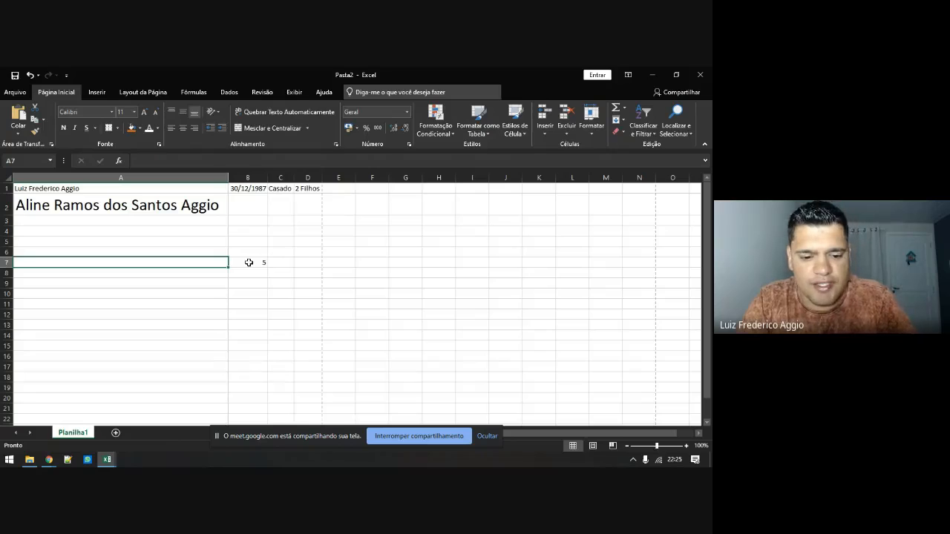
pyautogui.write('4')
pyautogui.press('Return')
pyautogui.write('5')
pyautogui.press('Return')
pyautogui.write('6 7 8')
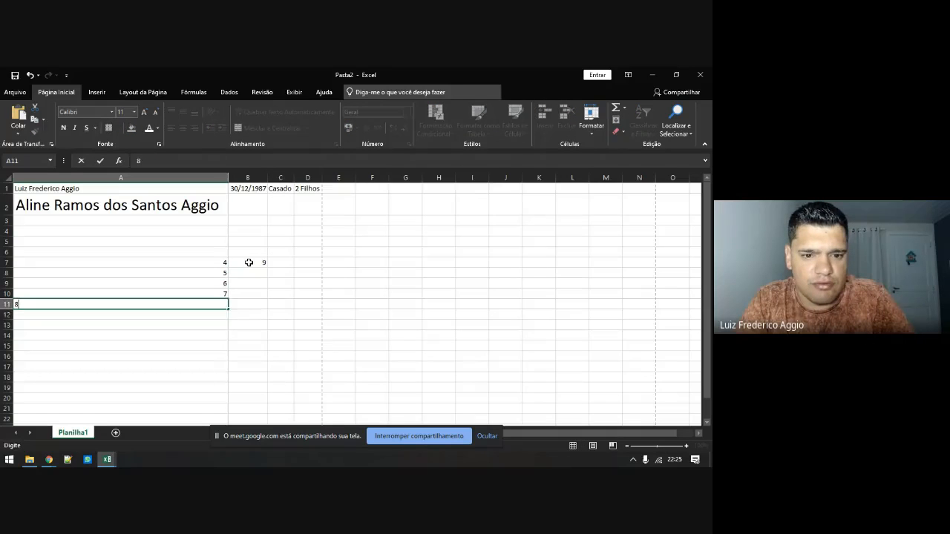
pyautogui.write(' 4 3 7 4 6')
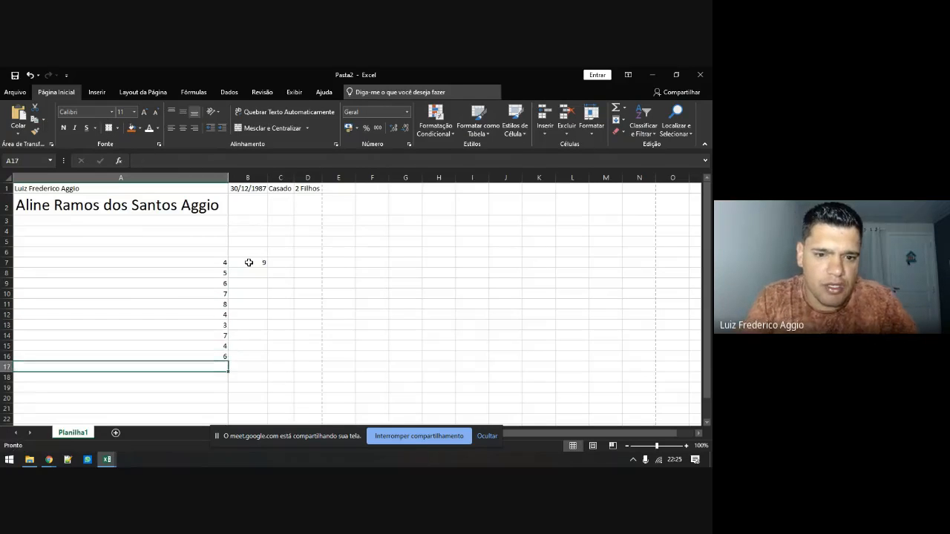
pyautogui.click(249, 262)
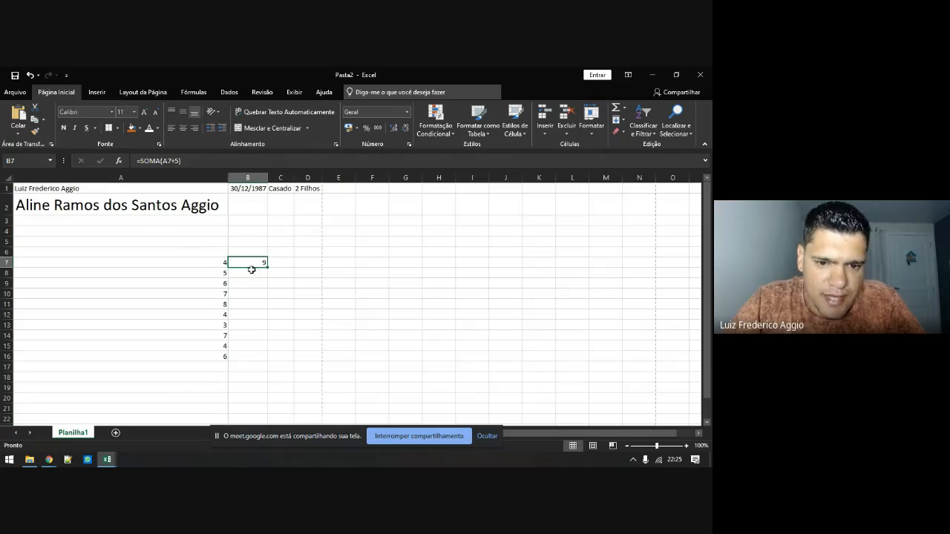
# Fill B7's formula down to B16, giving 10, 11, 12, 13, 9, 8, 12, 9, 11
pyautogui.moveTo(259, 262); pyautogui.dragTo(250, 353)
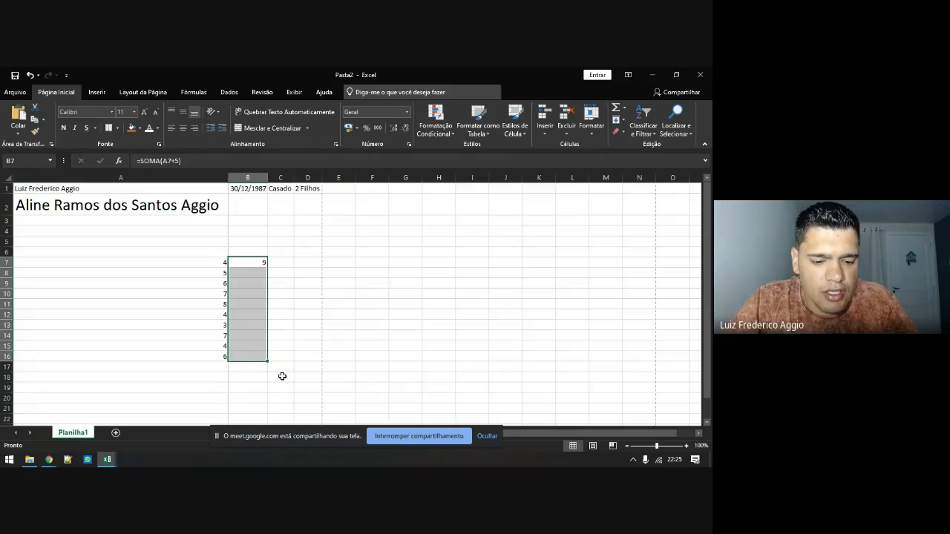
pyautogui.click(618, 119)
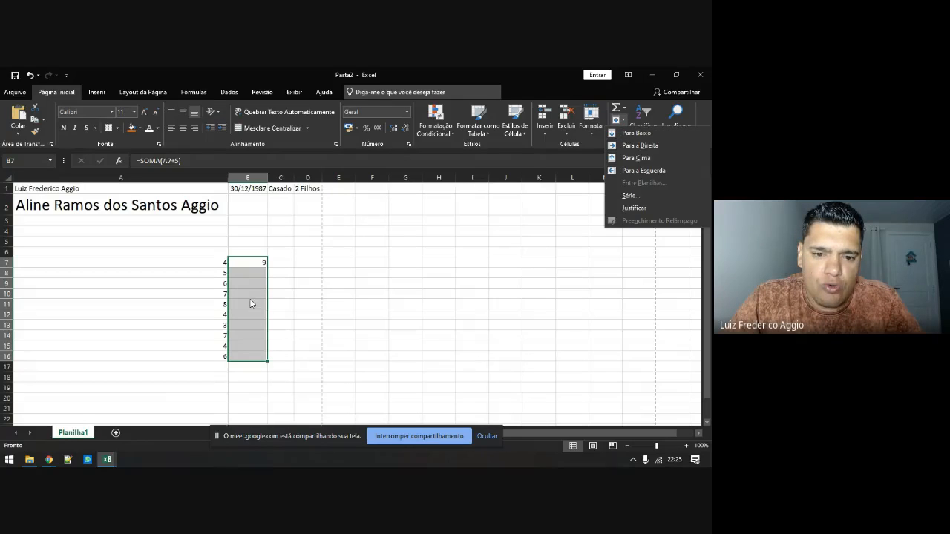
pyautogui.press('Escape')
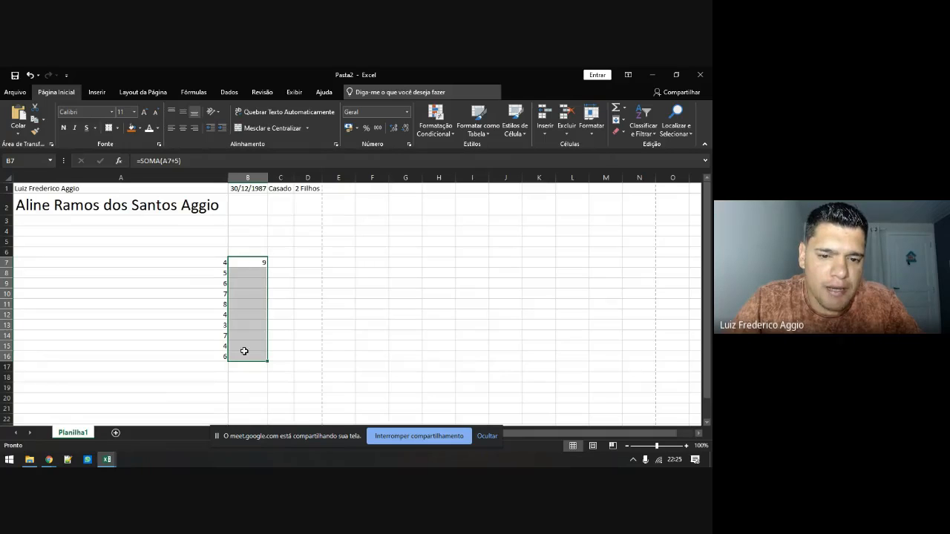
pyautogui.hotkey('ctrl', 'q')
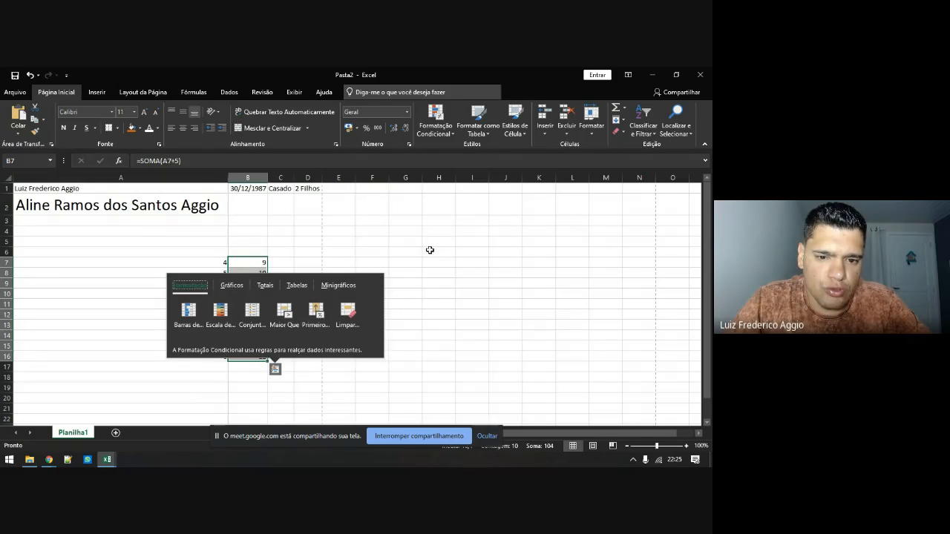
pyautogui.press('Escape')
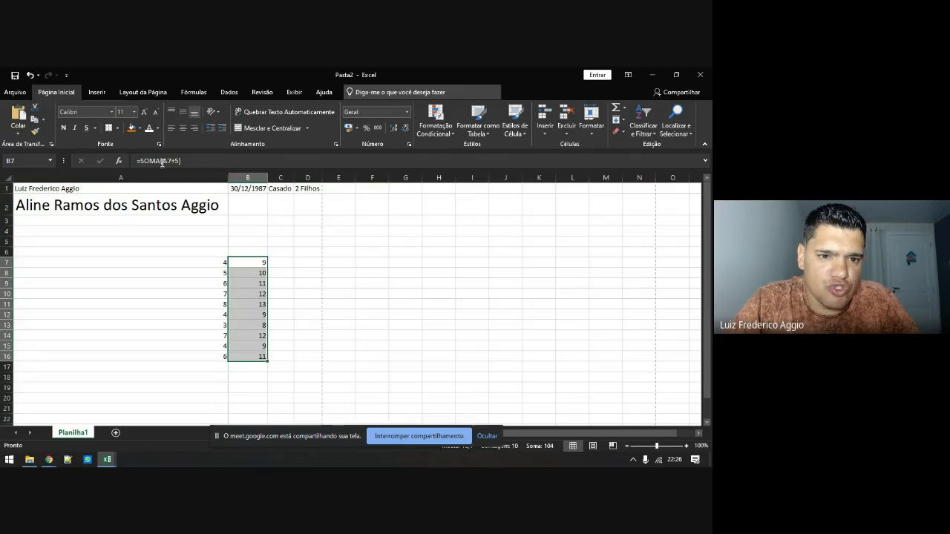
pyautogui.click(199, 261)
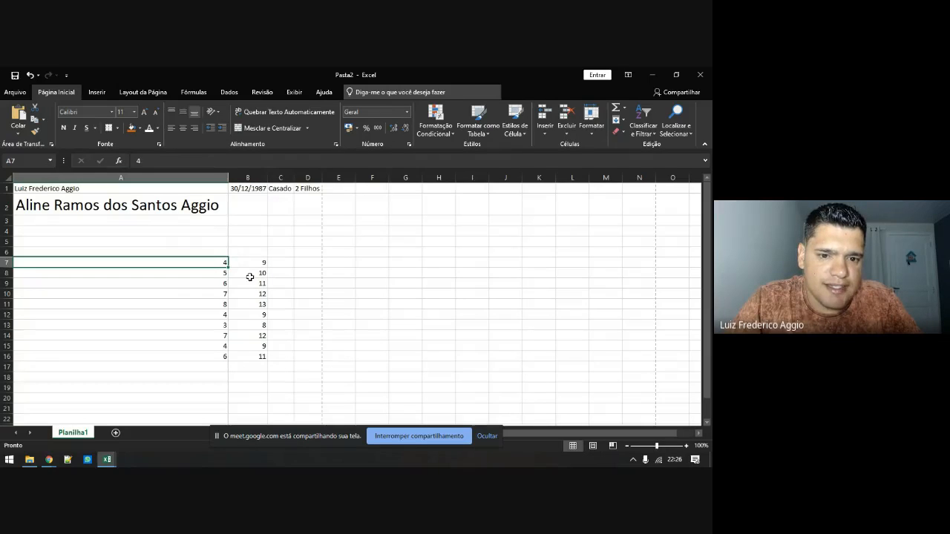
# Select B7:I16 and fill the column B formulas right through column I
pyautogui.click(250, 277)
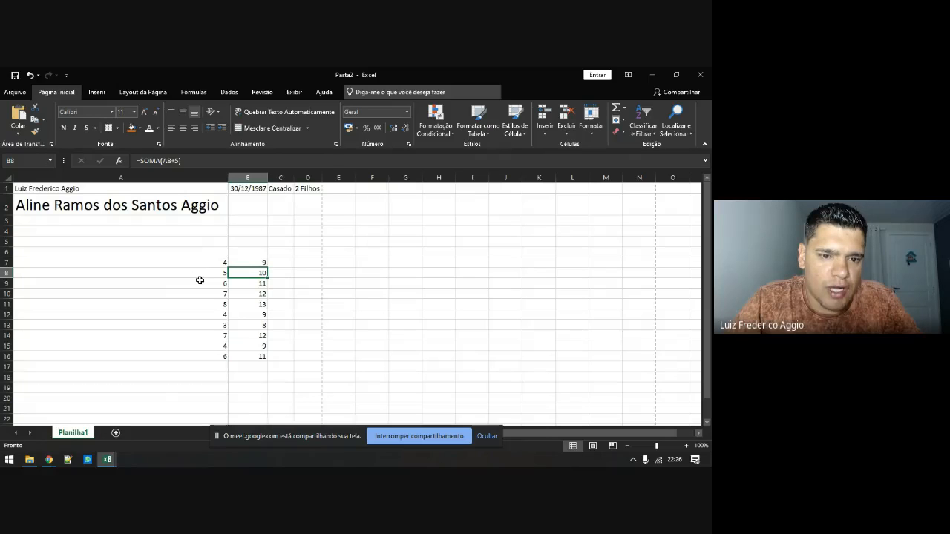
pyautogui.press('Down')
pyautogui.press('Down')
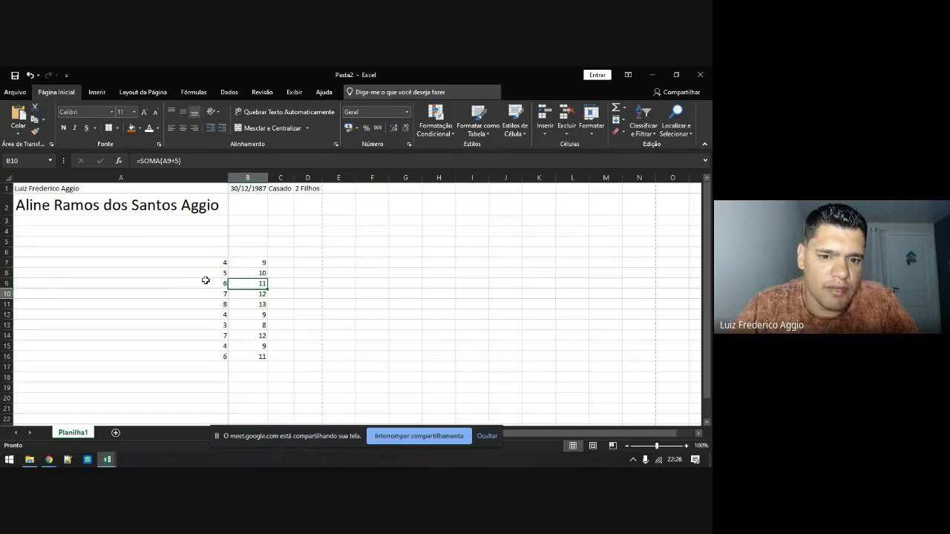
pyautogui.moveTo(246, 264); pyautogui.dragTo(249, 357)
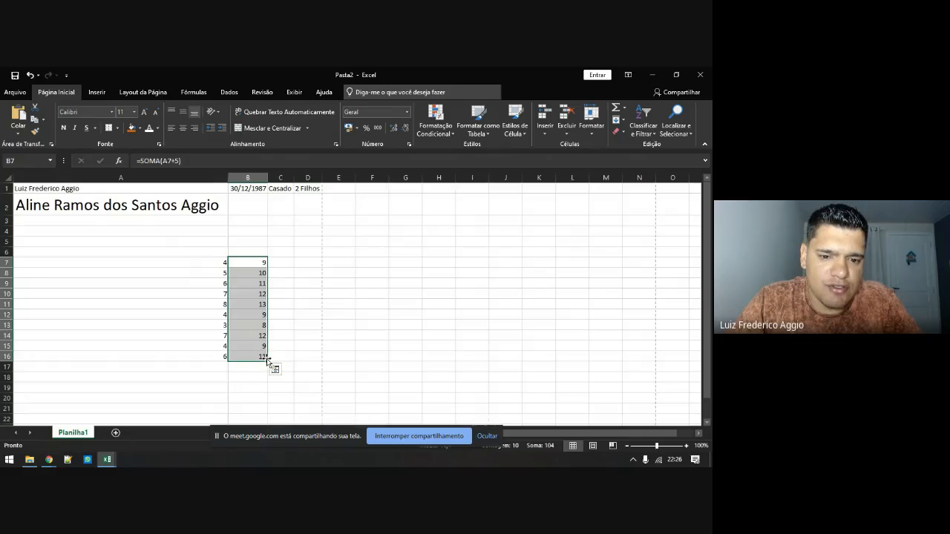
pyautogui.moveTo(257, 262); pyautogui.dragTo(464, 363)
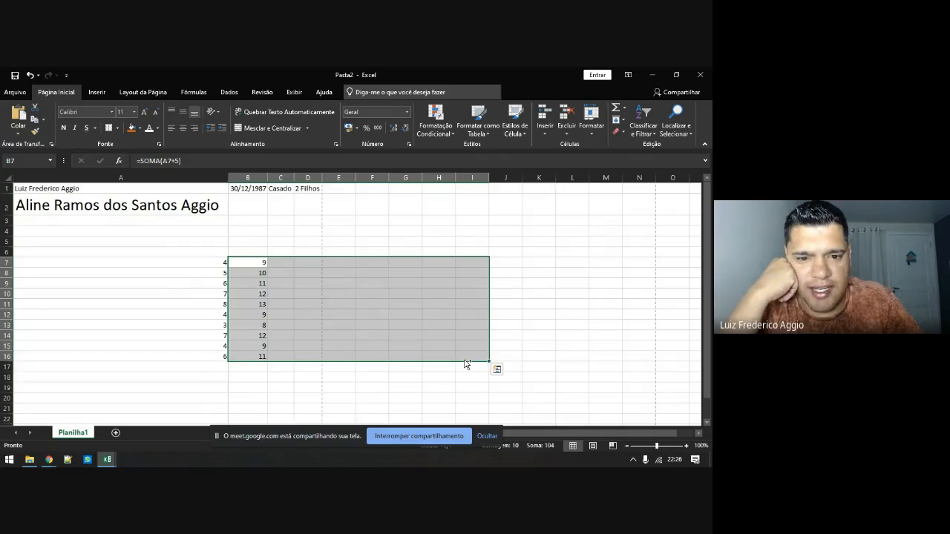
pyautogui.hotkey('ctrl', 'r')
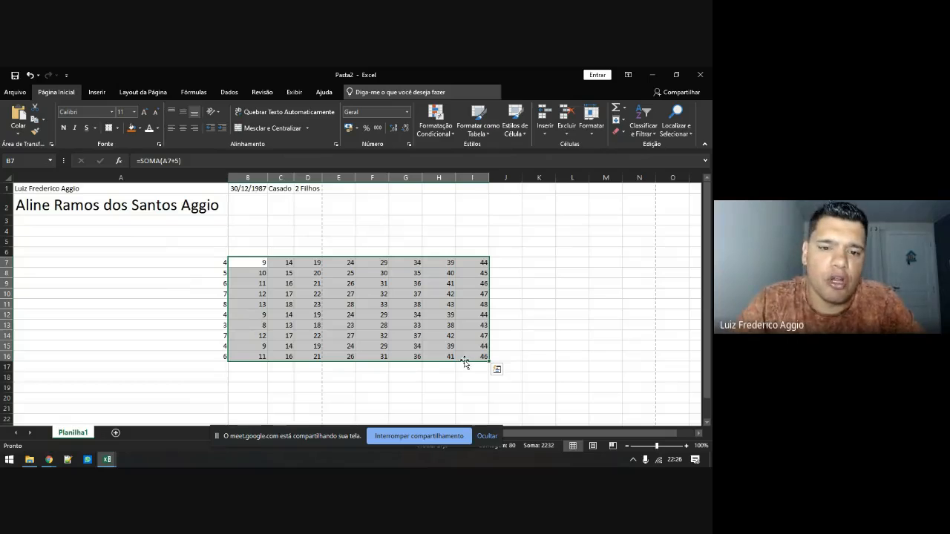
# Compare the C7 and B7 formulas, then switch from Excel to Chrome
pyautogui.click(285, 266)
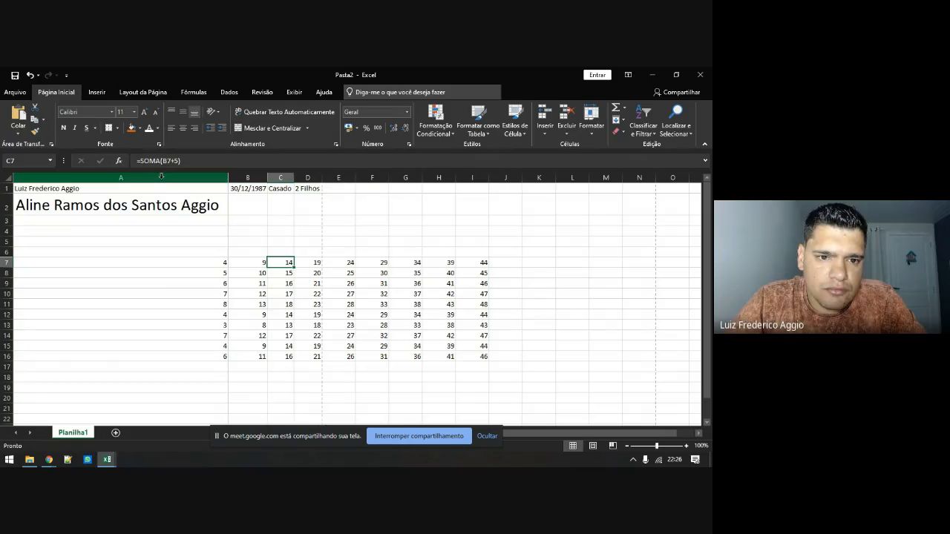
pyautogui.click(246, 262)
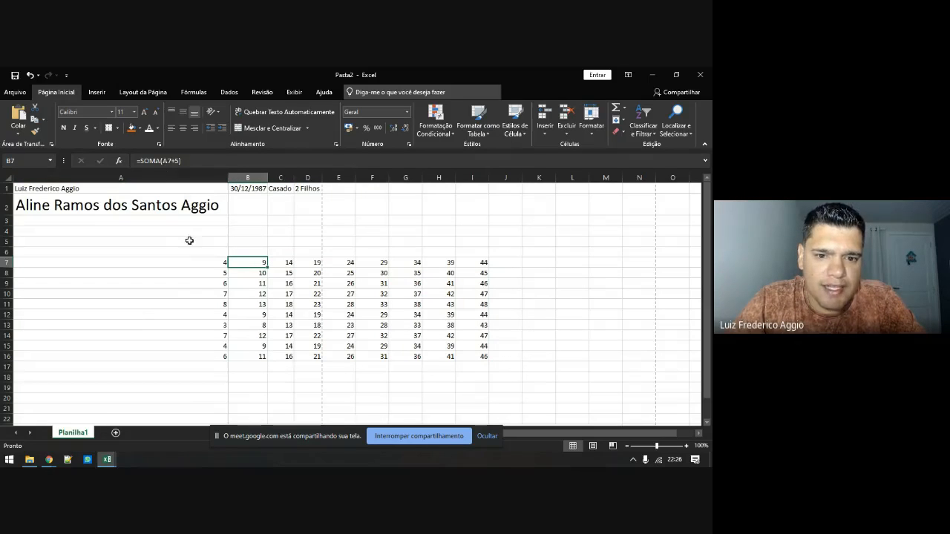
pyautogui.click(284, 263)
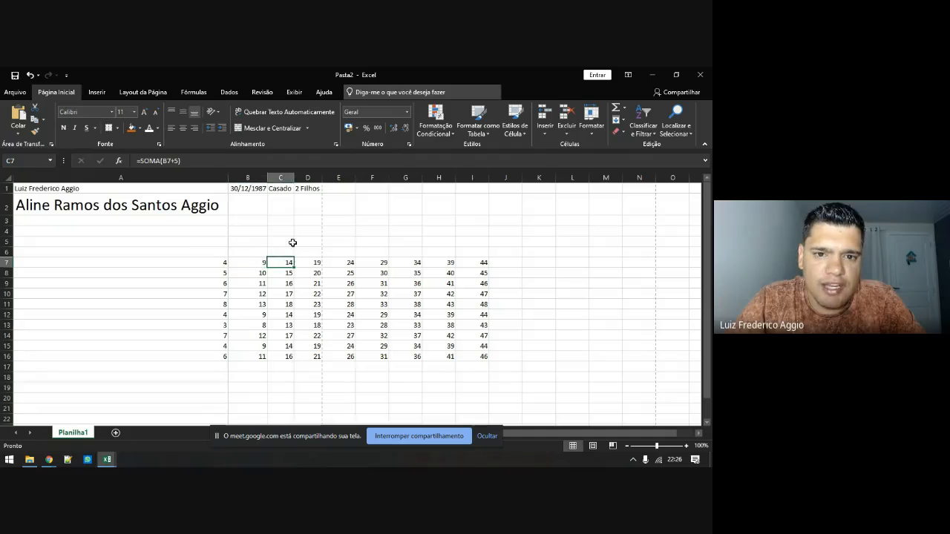
pyautogui.click(254, 264)
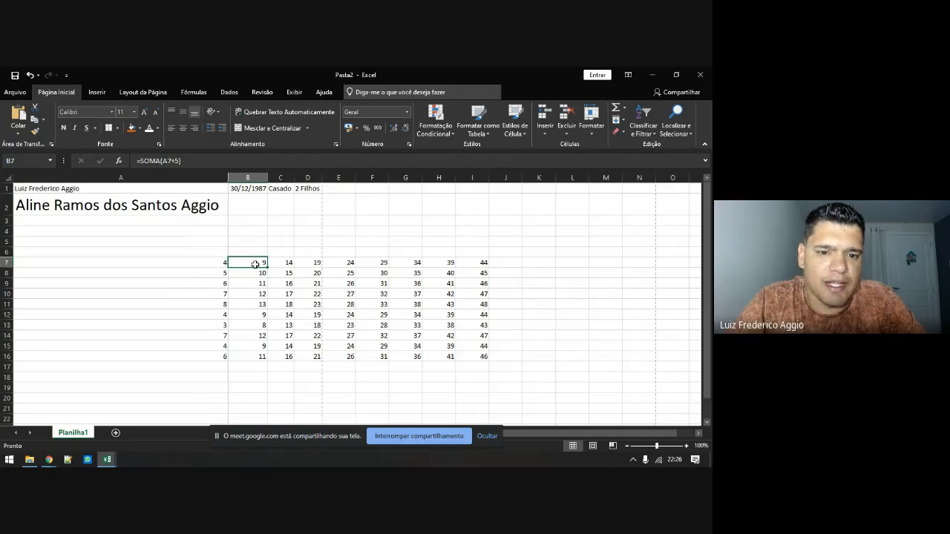
pyautogui.click(282, 264)
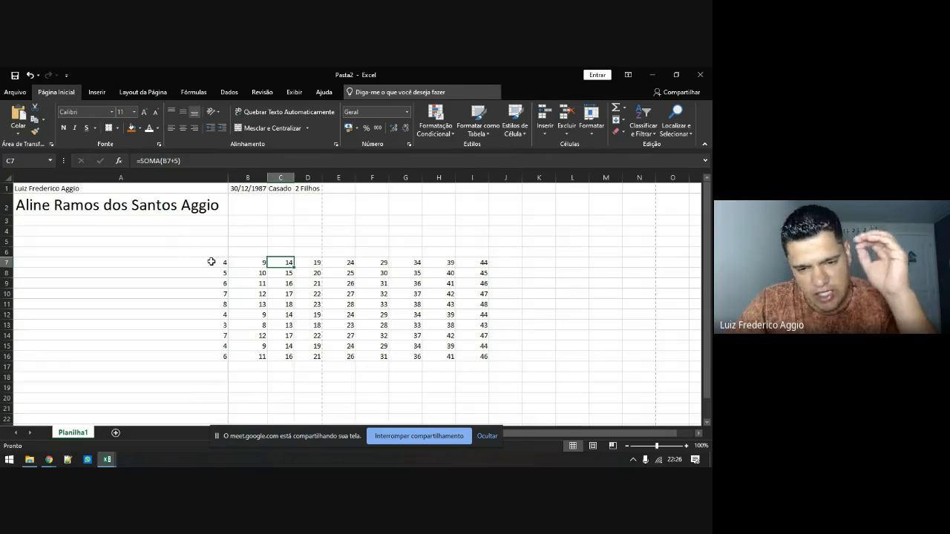
pyautogui.moveTo(242, 265); pyautogui.dragTo(433, 353)
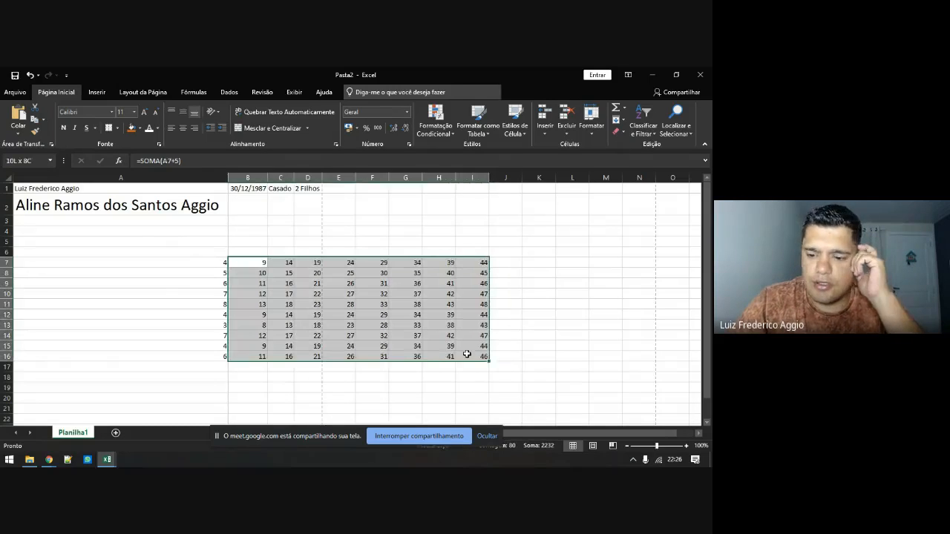
pyautogui.press('Left')
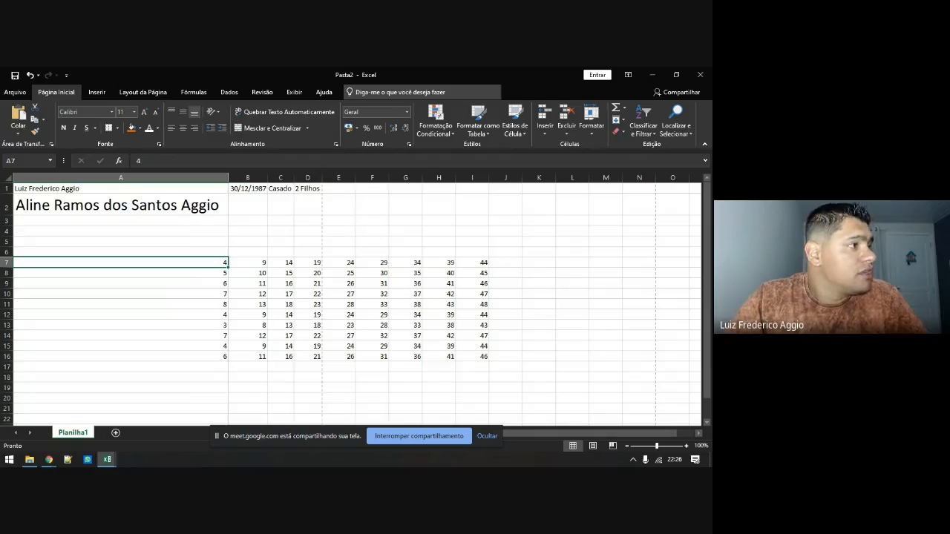
pyautogui.hotkey('alt', 'Tab')
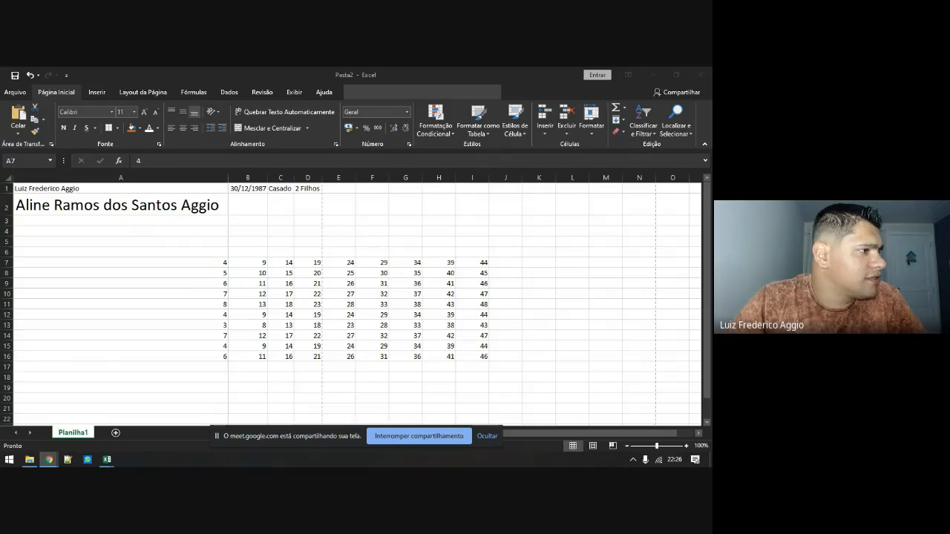
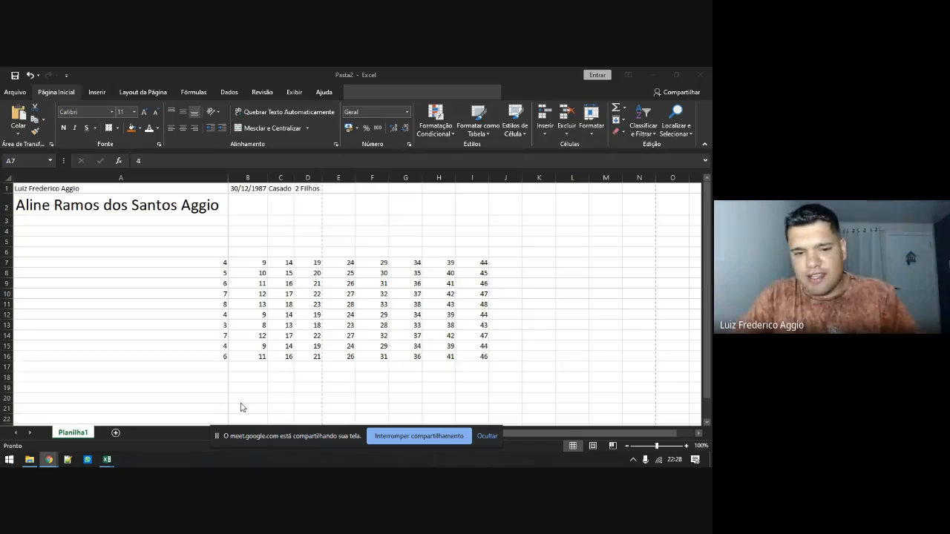
# Clear all numbers in the block A7:I16, briefly switching to the browser and back
pyautogui.moveTo(208, 262); pyautogui.dragTo(486, 357)
pyautogui.press('Delete')
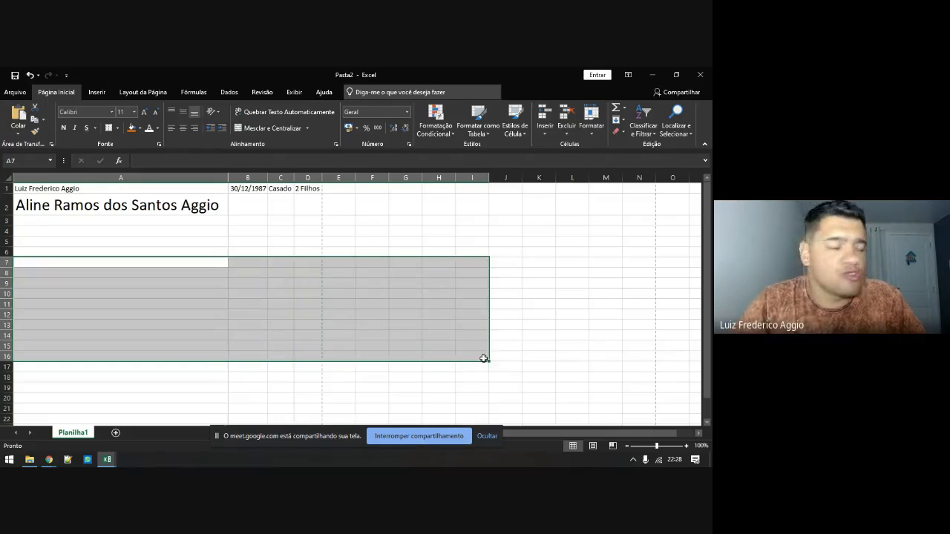
pyautogui.hotkey('alt', 'Tab')
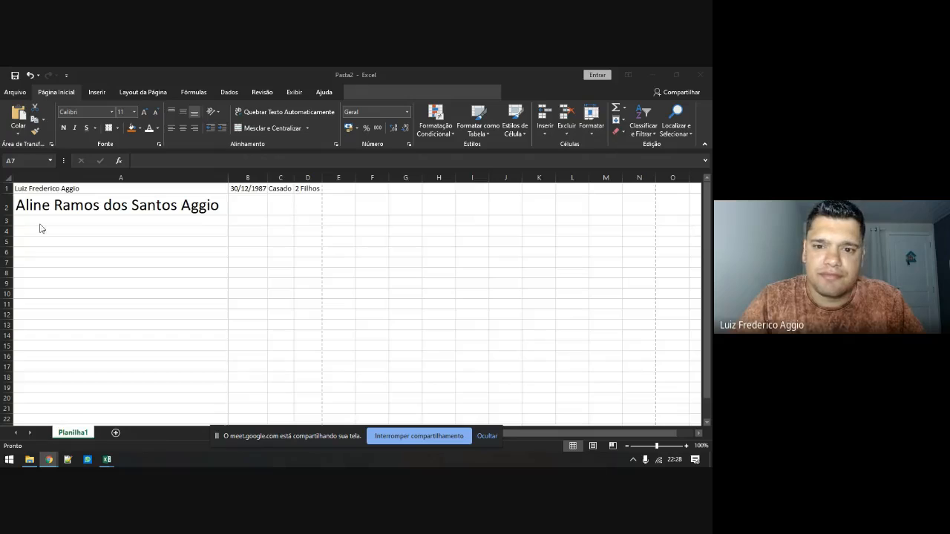
pyautogui.hotkey('alt', 'Tab')
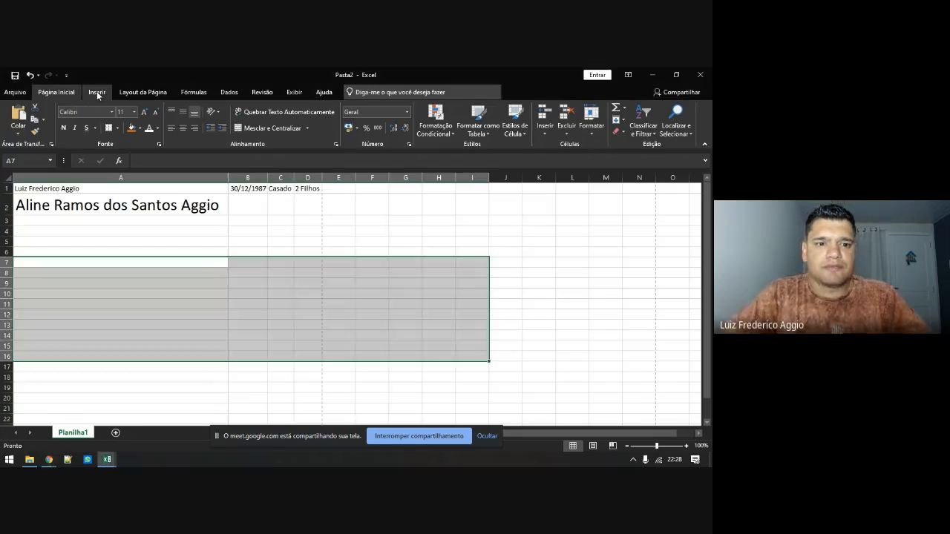
# Open Localizar e Selecionar on the Página Inicial ribbon
pyautogui.click(98, 92)
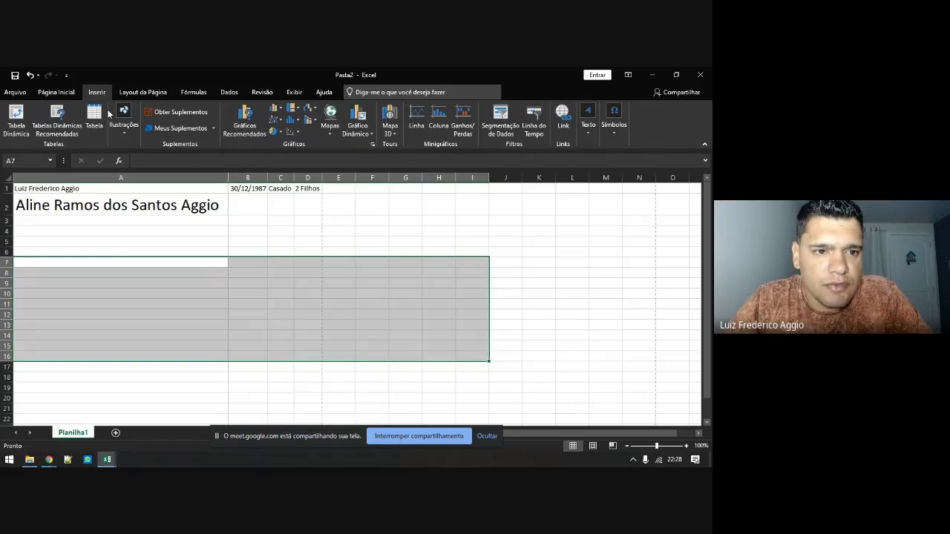
pyautogui.click(114, 251)
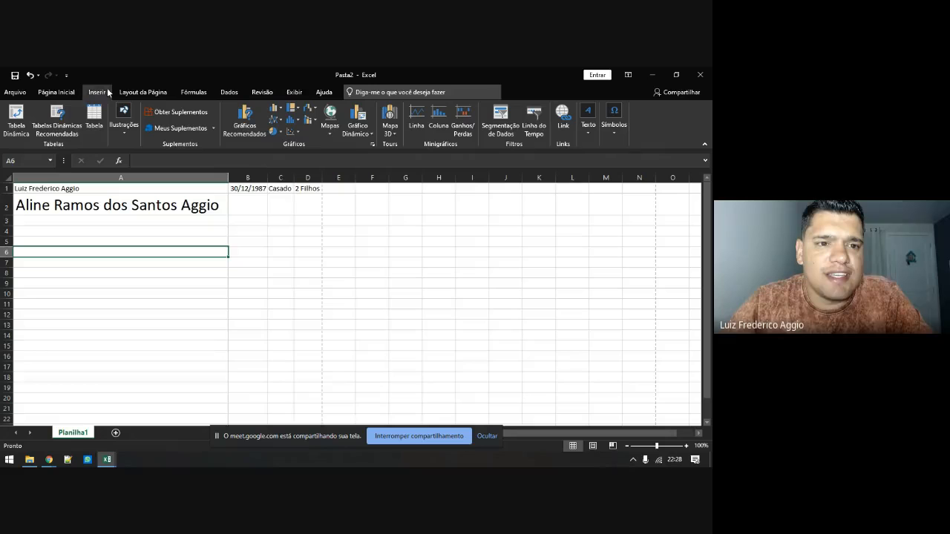
pyautogui.click(58, 93)
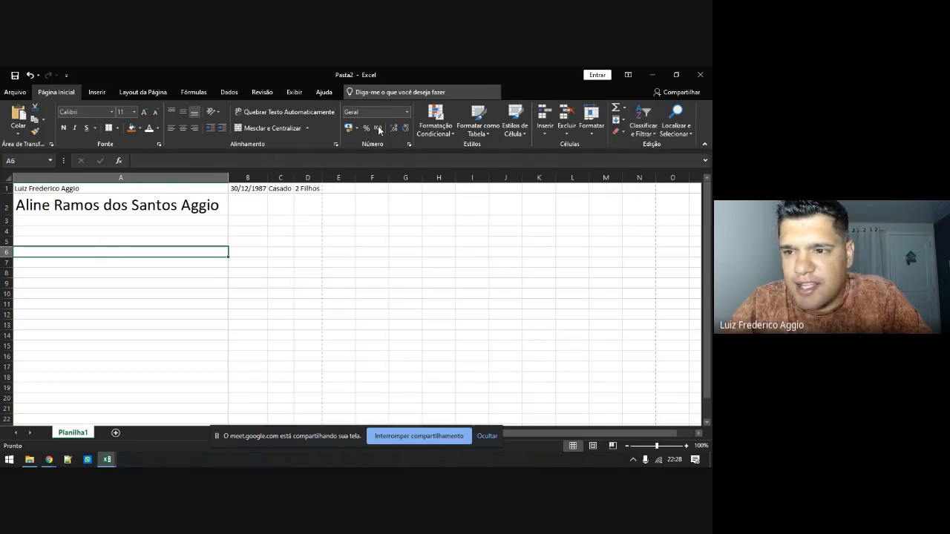
pyautogui.click(684, 131)
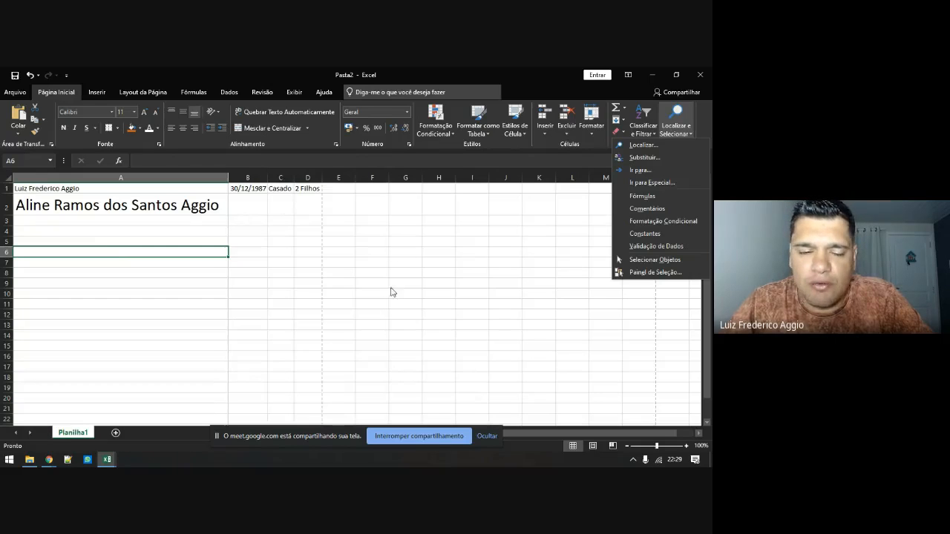
# Open Localizar and enter the family surname as the search term
pyautogui.click(642, 146)
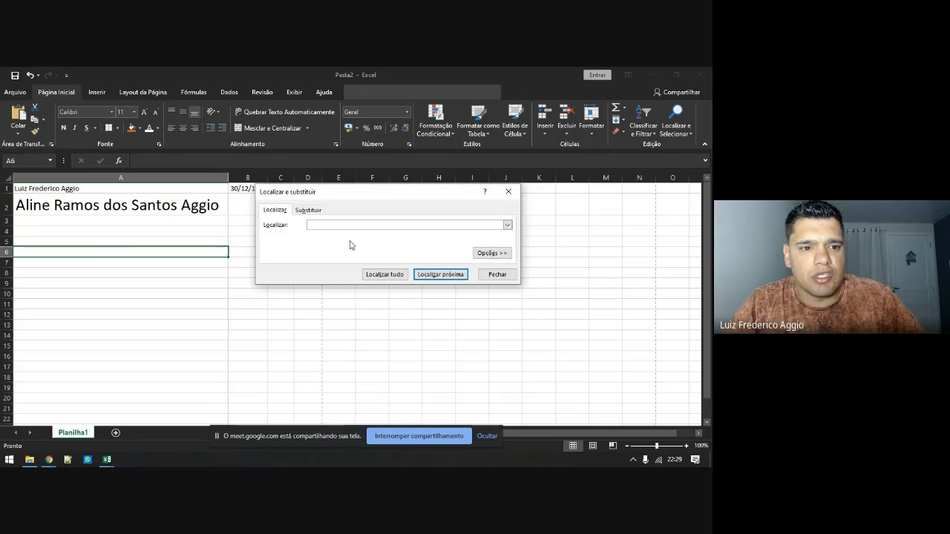
pyautogui.write('Aline')
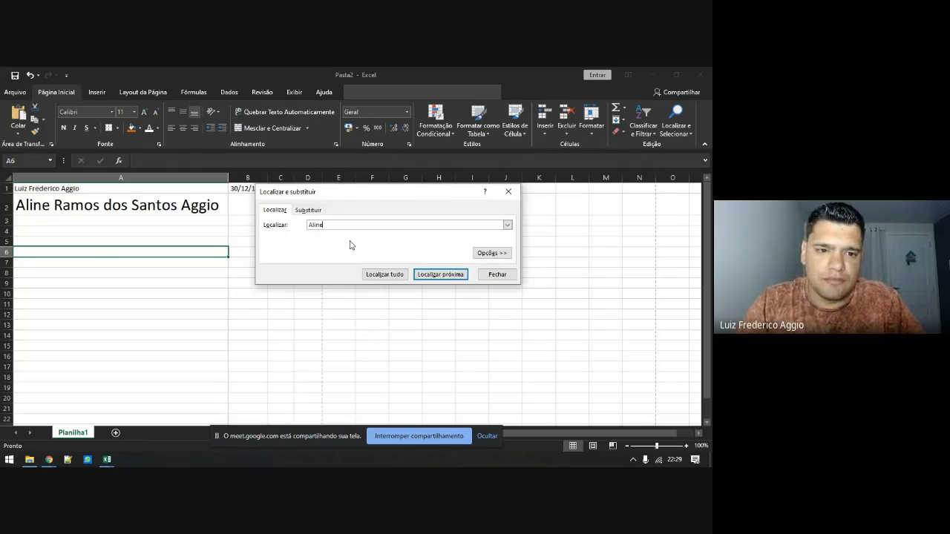
pyautogui.hotkey('alt', 'Down')
pyautogui.press('BackSpace')
pyautogui.press('BackSpace')
pyautogui.press('BackSpace')
pyautogui.press('BackSpace')
pyautogui.press('BackSpace')
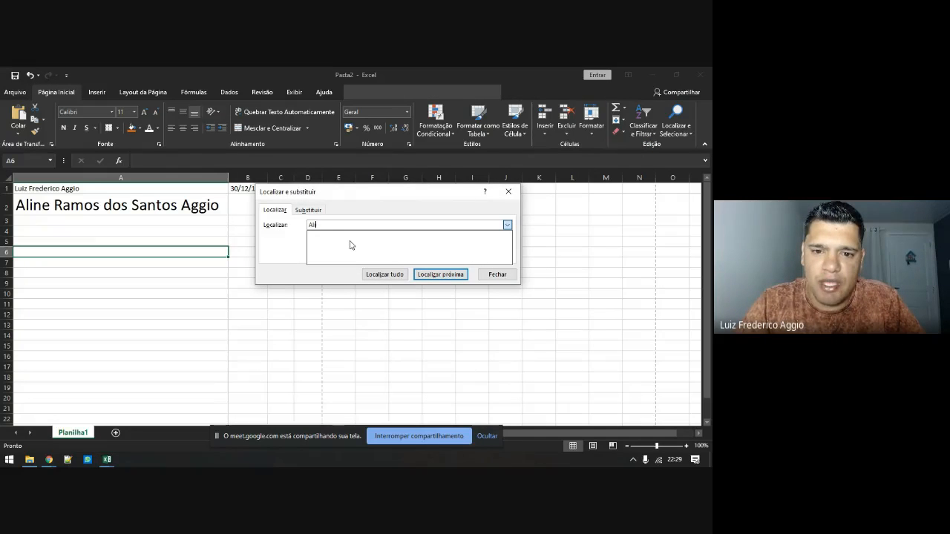
pyautogui.write('Ramos')
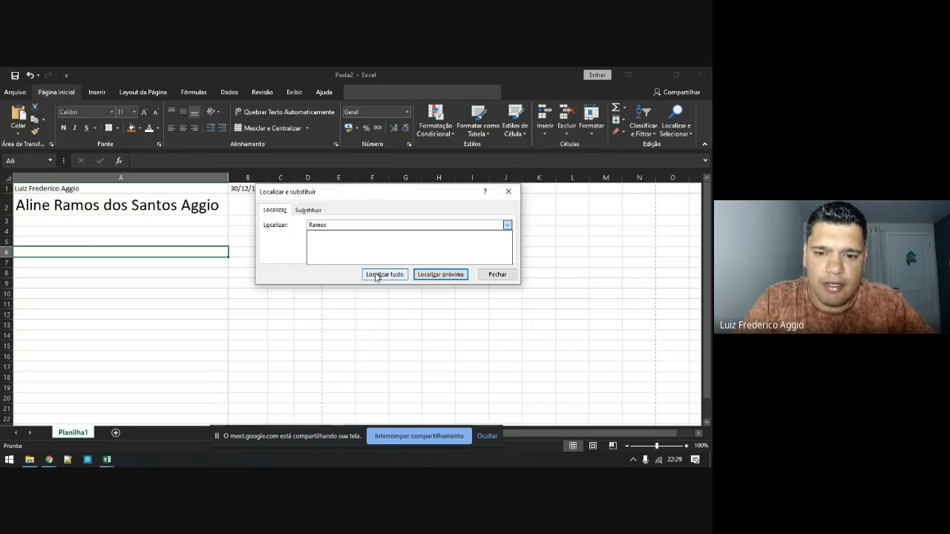
# Step through matches with Localizar próxima, then list both hits, $A$1 and $A$2
pyautogui.click(432, 275)
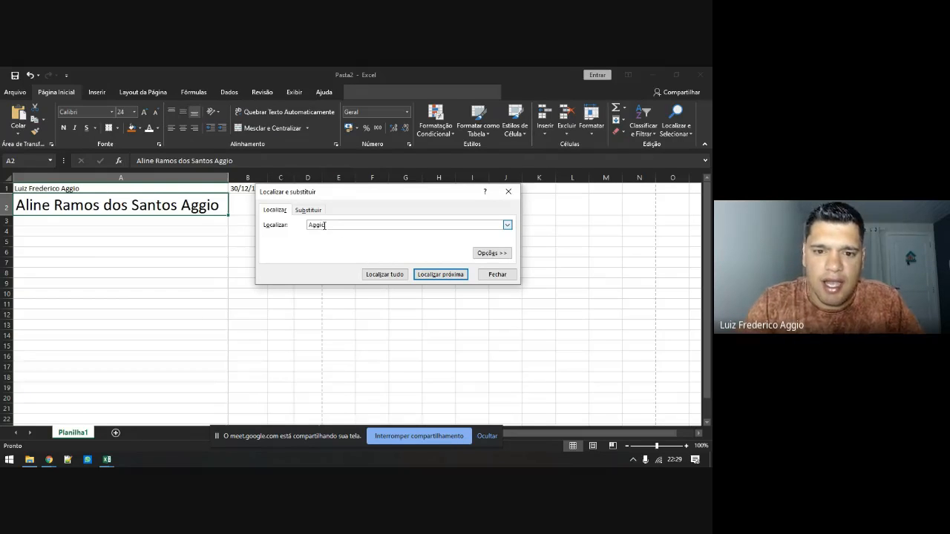
pyautogui.click(424, 276)
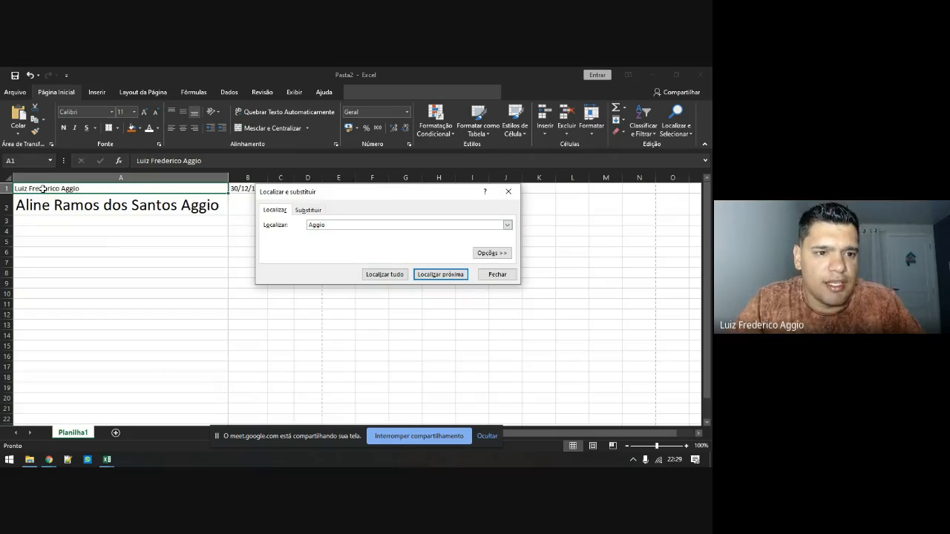
pyautogui.click(440, 276)
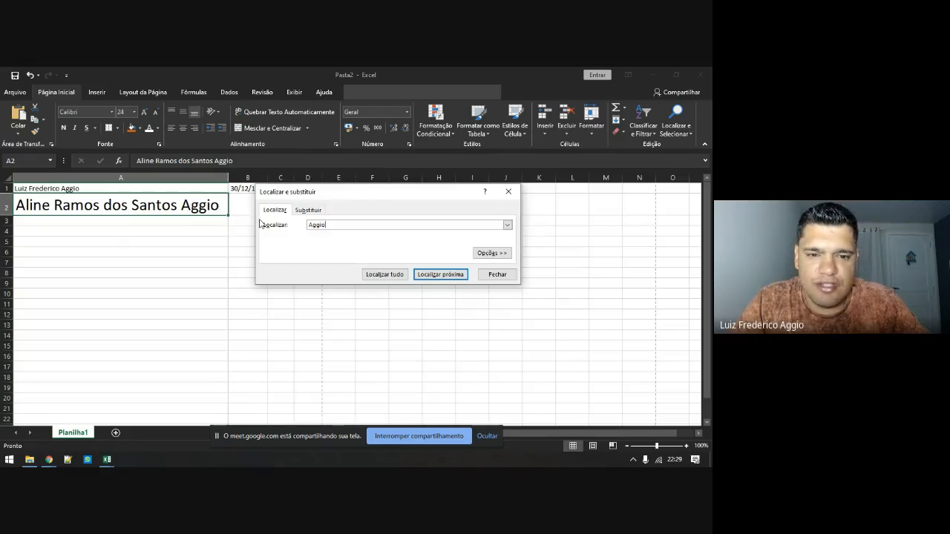
pyautogui.click(385, 275)
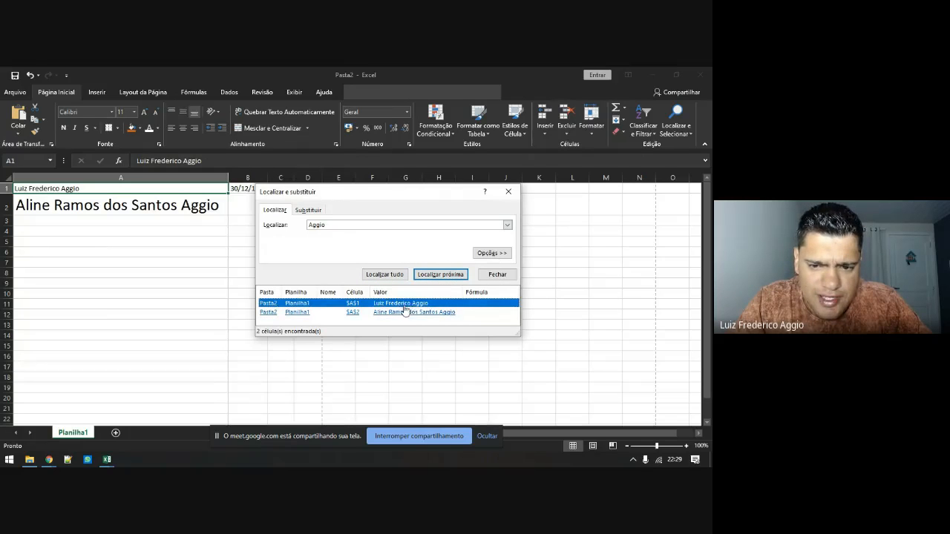
pyautogui.click(237, 280)
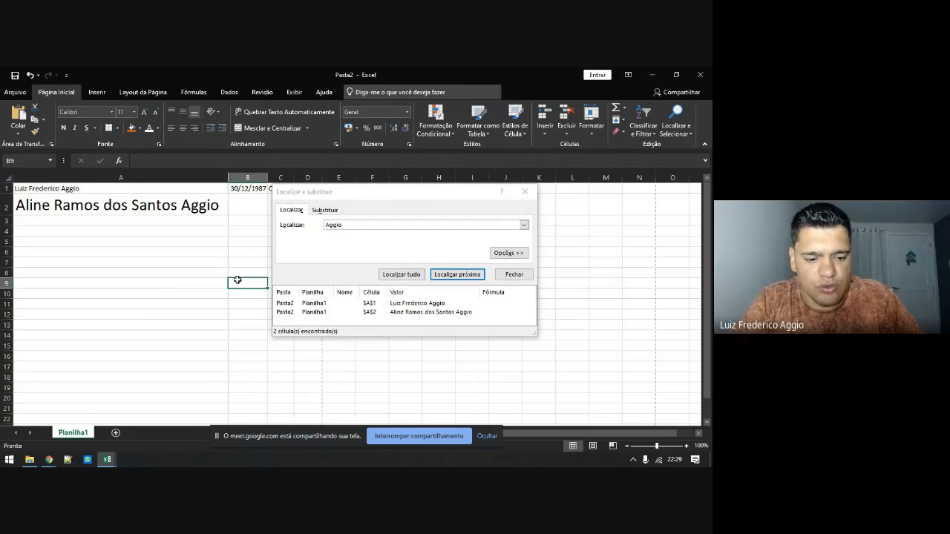
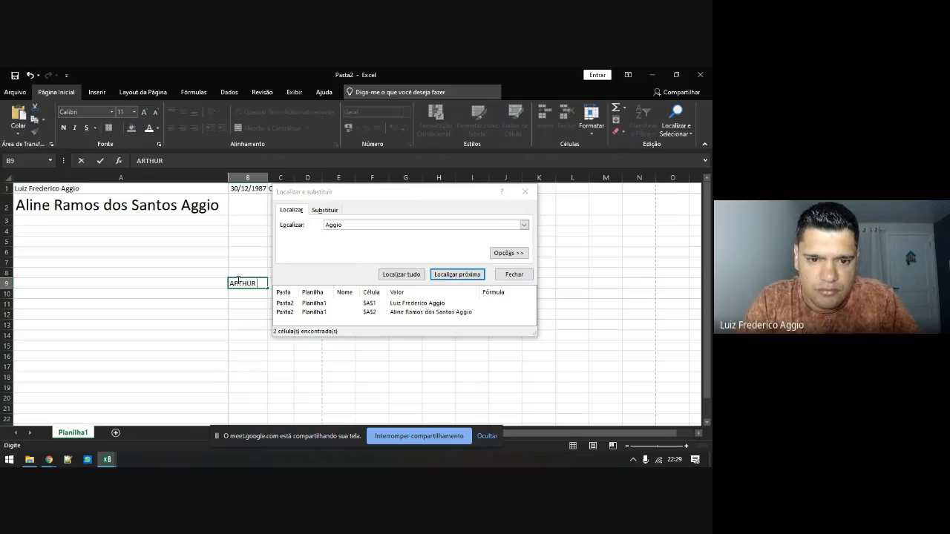
# Enter two new names with the surname in B9 and B10, then move the B10 entry to B20
pyautogui.press('Return')
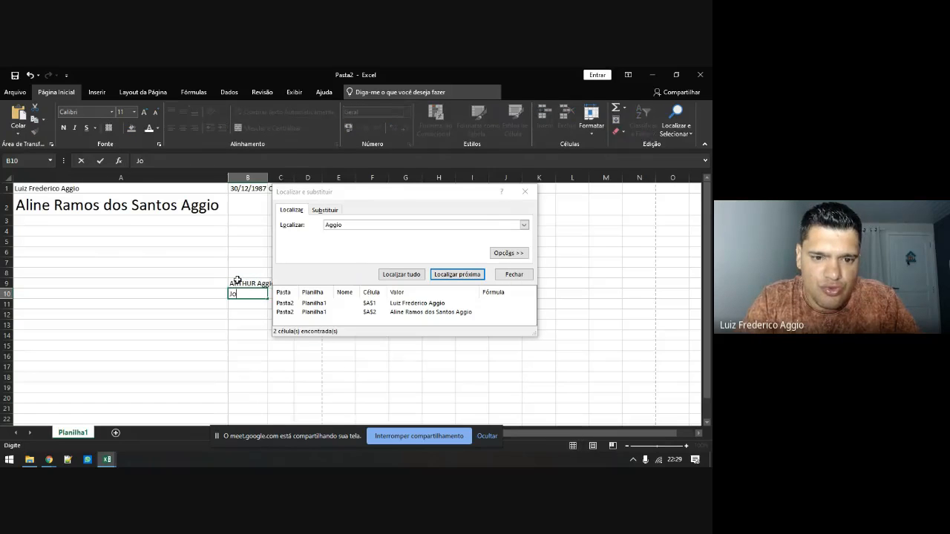
pyautogui.hotkey('ctrl', 'Return')
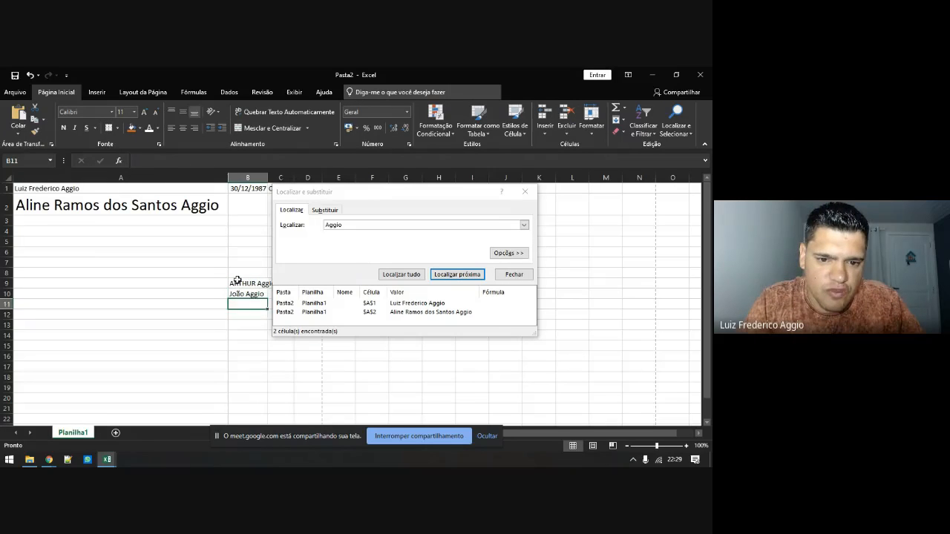
pyautogui.hotkey('ctrl', 'c')
pyautogui.press('Down')
pyautogui.press('Down')
pyautogui.press('Down')
pyautogui.press('Down')
pyautogui.press('Down')
pyautogui.press('Down')
pyautogui.press('Down')
pyautogui.press('Down')
pyautogui.press('Down')
pyautogui.press('Down')
pyautogui.press('Right')
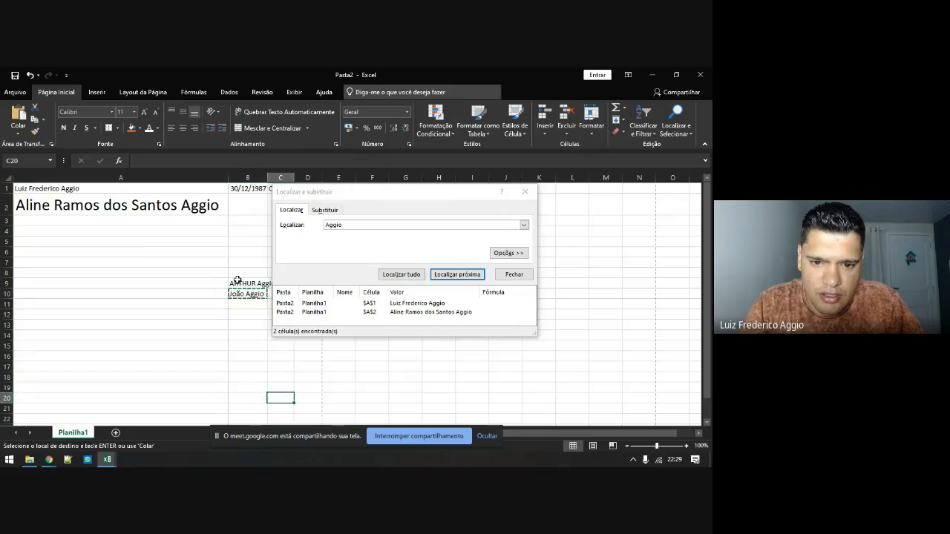
pyautogui.press('Left')
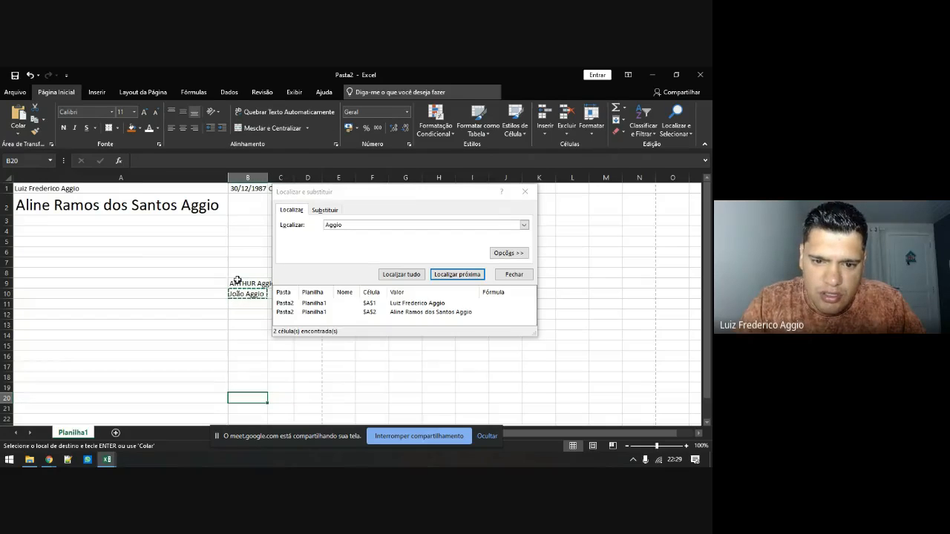
pyautogui.hotkey('ctrl', 'v')
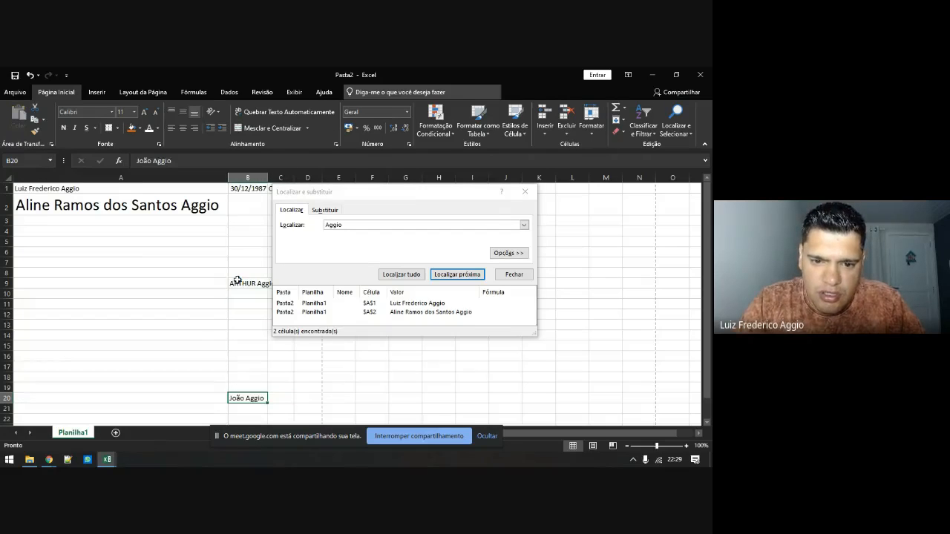
# Add sheet Planilha2 with a surname name in A1, then re-list matches, now four
pyautogui.click(116, 432)
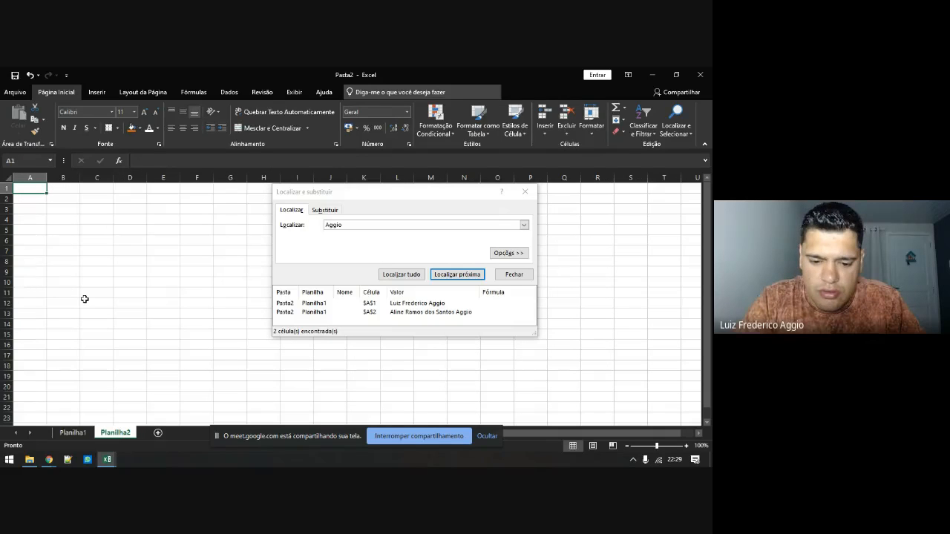
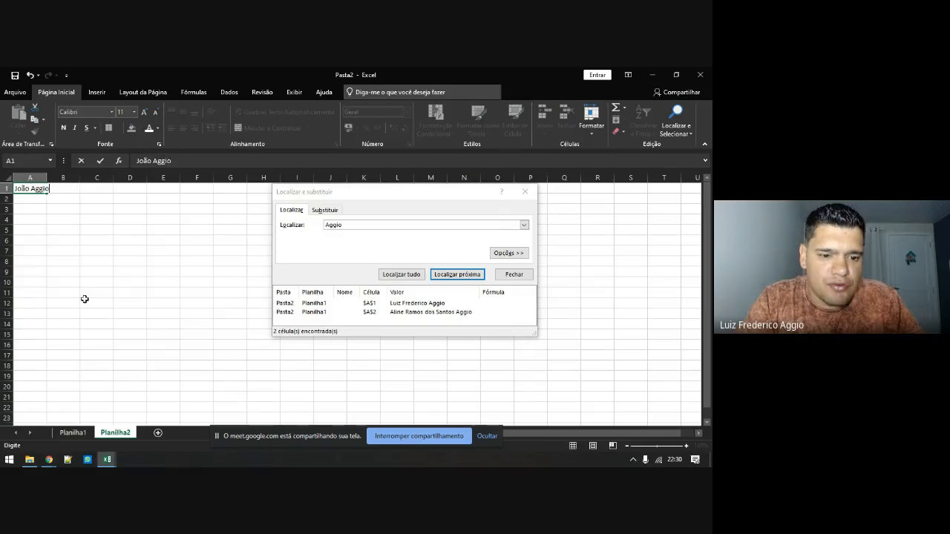
pyautogui.press('Return')
pyautogui.click(72, 435)
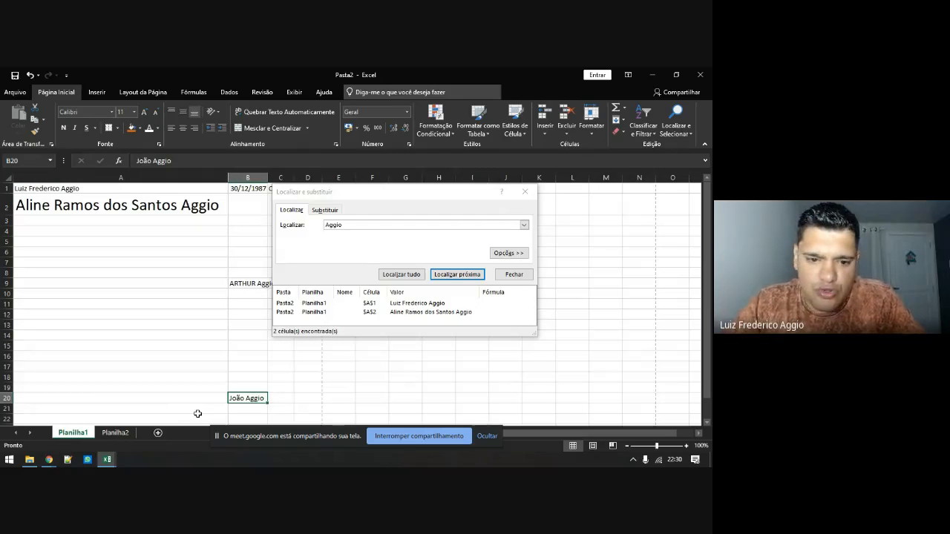
pyautogui.click(115, 433)
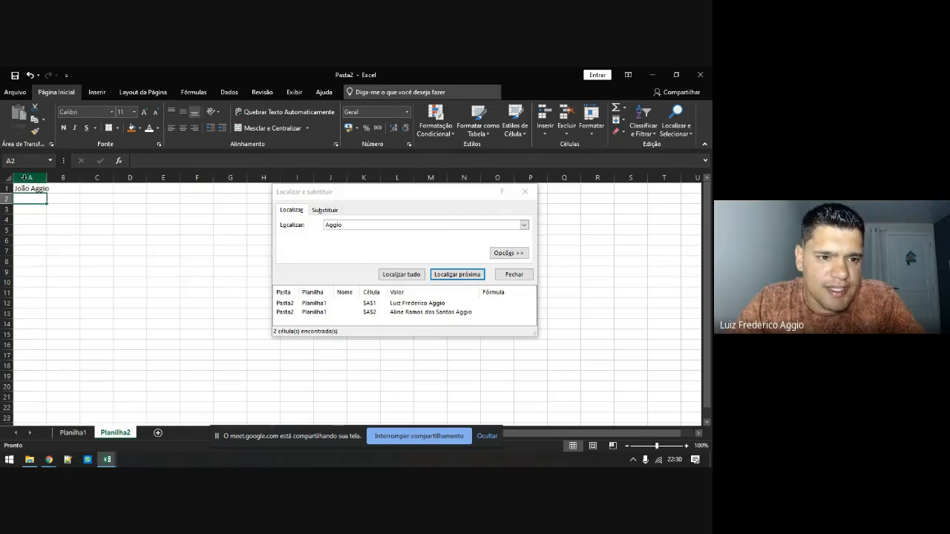
pyautogui.click(72, 433)
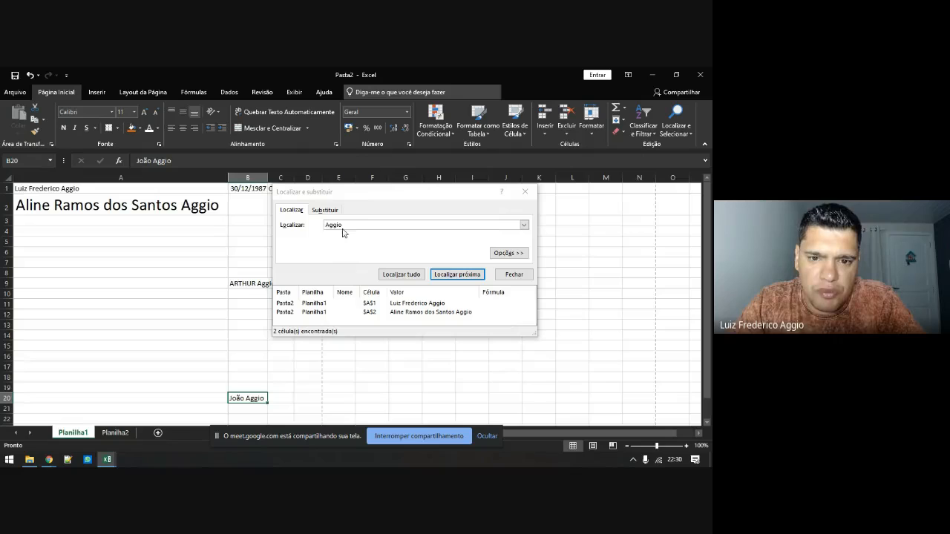
pyautogui.click(401, 276)
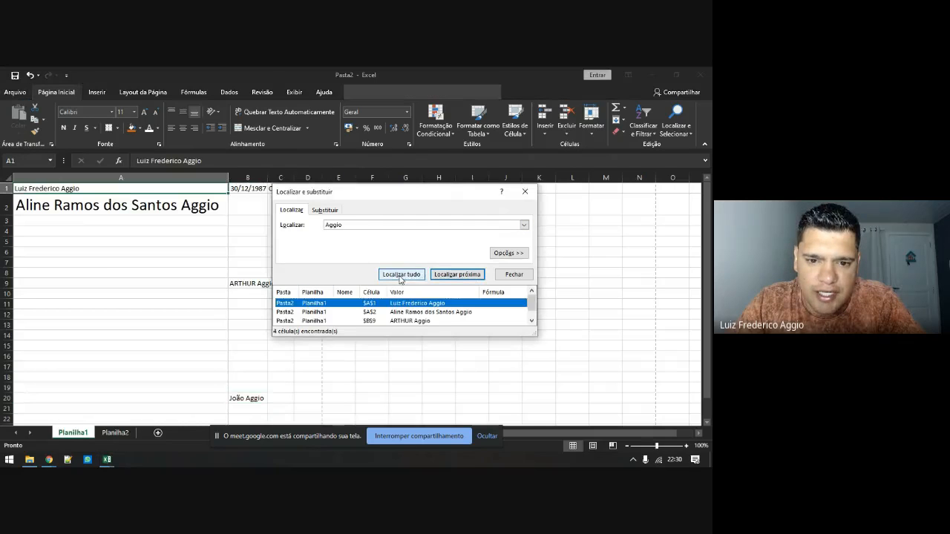
# Enlarge the results list and review the search options, keeping the search in formulas
pyautogui.moveTo(381, 336); pyautogui.dragTo(382, 376)
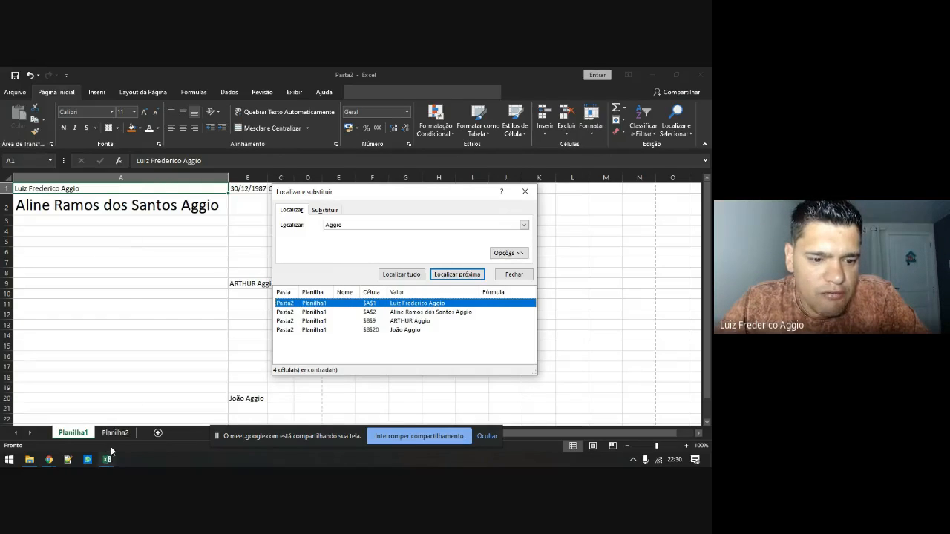
pyautogui.click(508, 253)
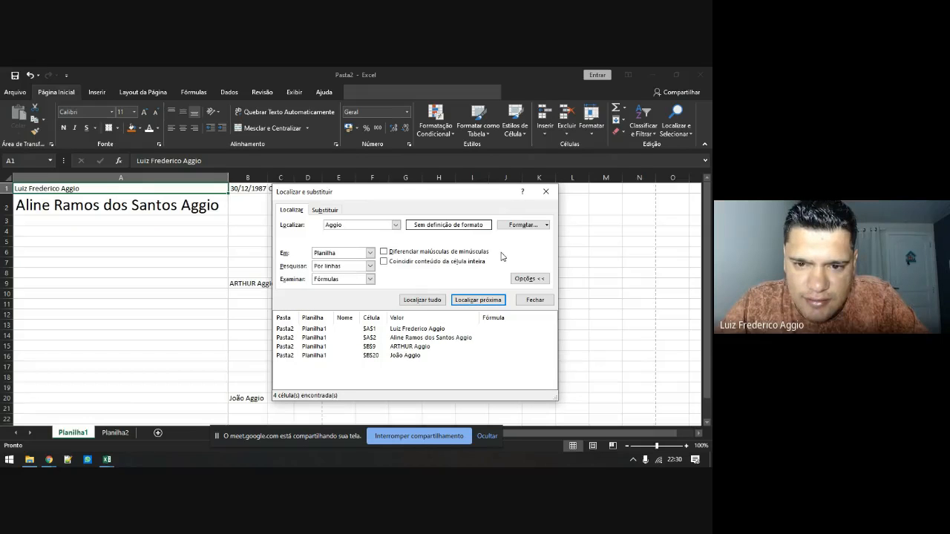
pyautogui.click(352, 267)
pyautogui.click(349, 273)
pyautogui.click(353, 279)
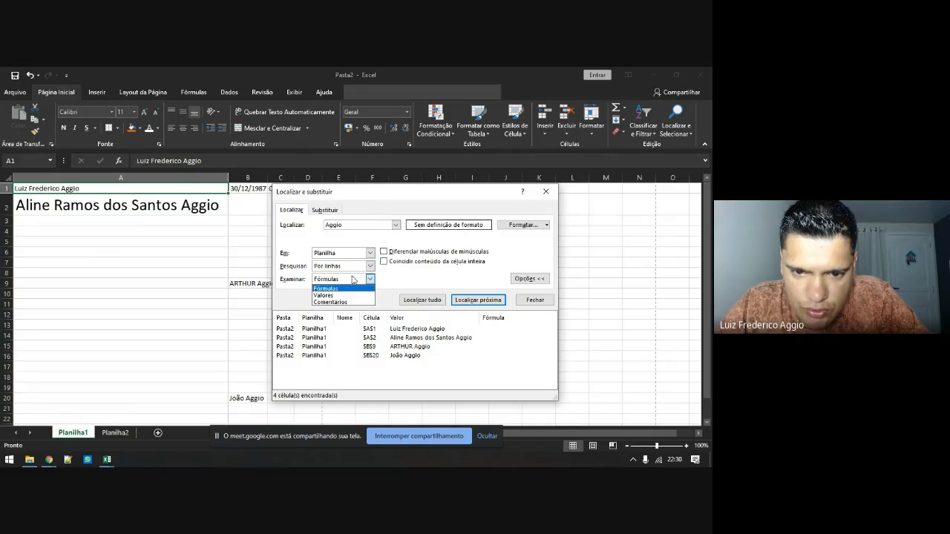
pyautogui.click(353, 280)
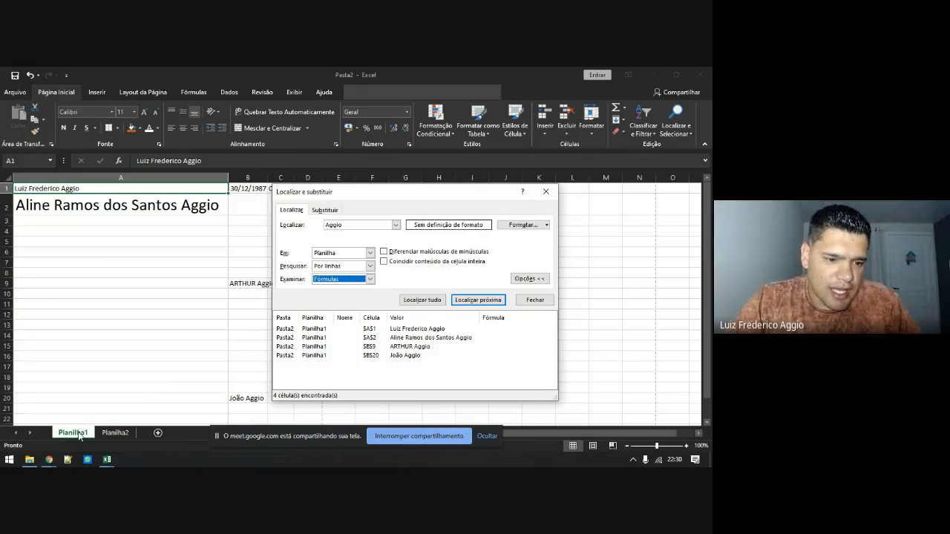
# Group Planilha2 with Planilha1, find all surname matches, and visit B9, A2 and Planilha2
pyautogui.keyDown('ctrl'); pyautogui.click(116, 433); pyautogui.keyUp('ctrl')
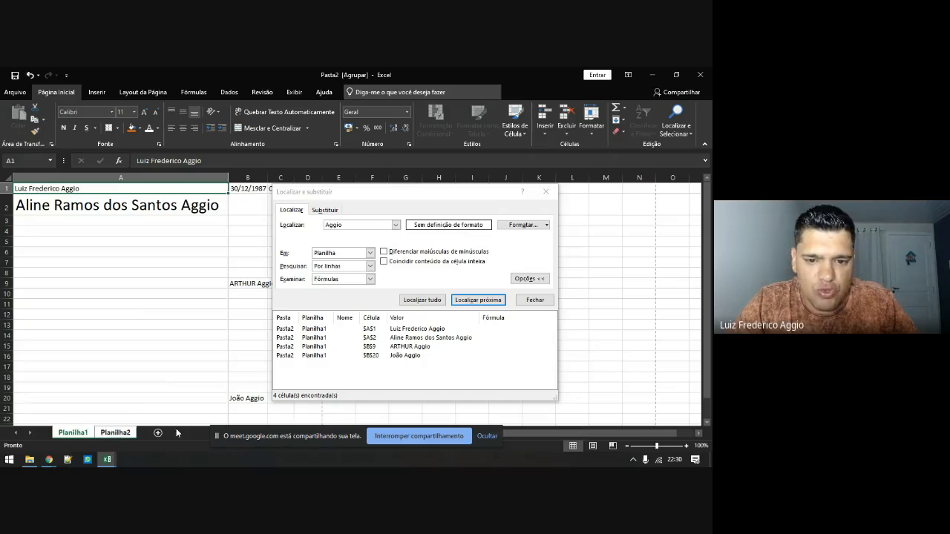
pyautogui.click(421, 300)
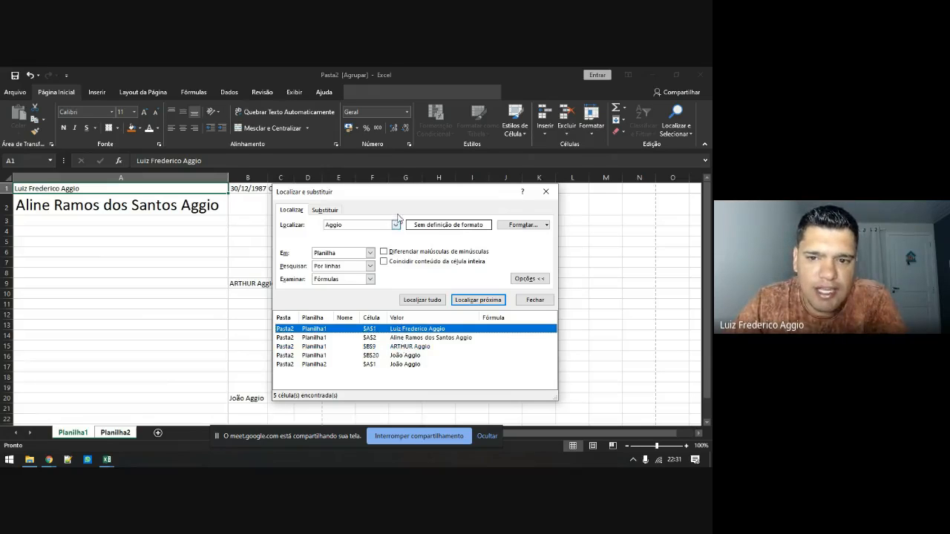
pyautogui.moveTo(410, 196); pyautogui.dragTo(500, 155)
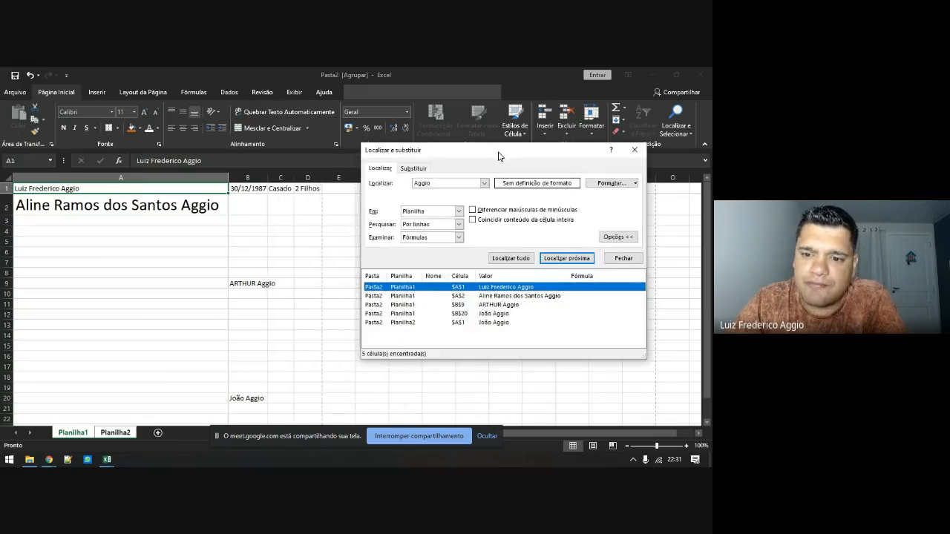
pyautogui.click(498, 305)
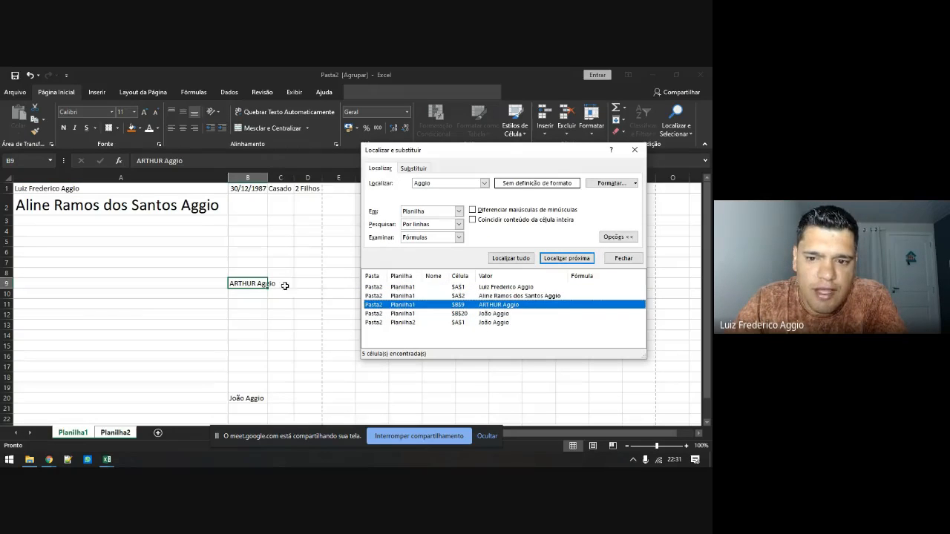
pyautogui.click(481, 296)
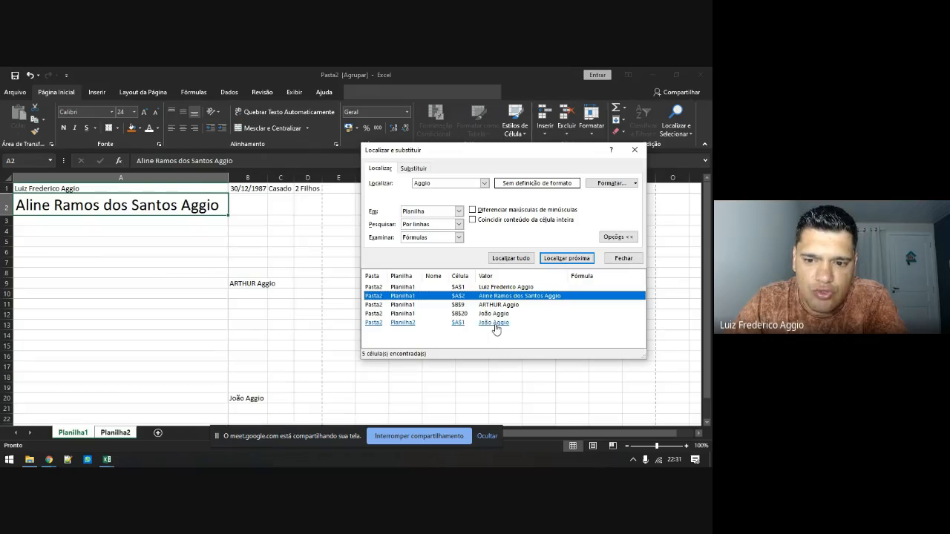
pyautogui.click(495, 323)
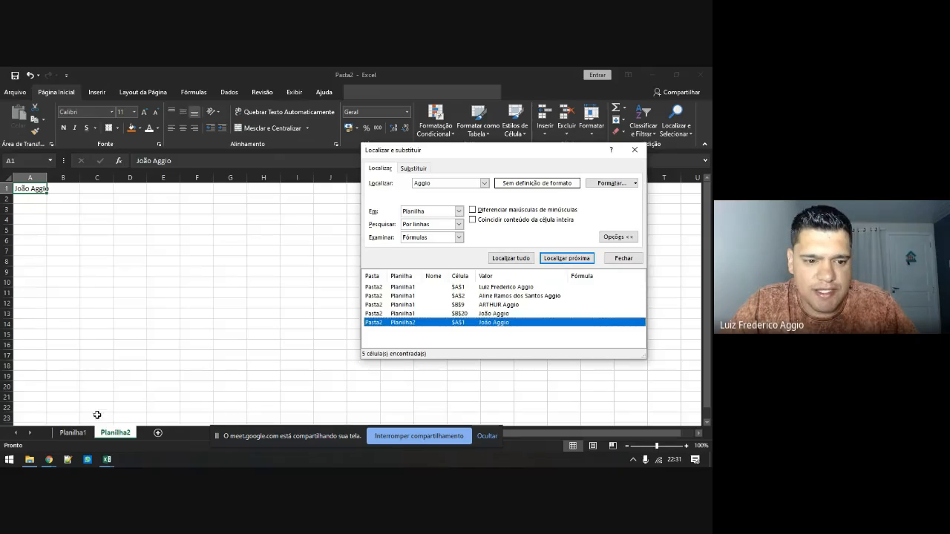
# Regroup both sheets, rerun the search, view the Planilha2 match, and close the dialog
pyautogui.click(72, 434)
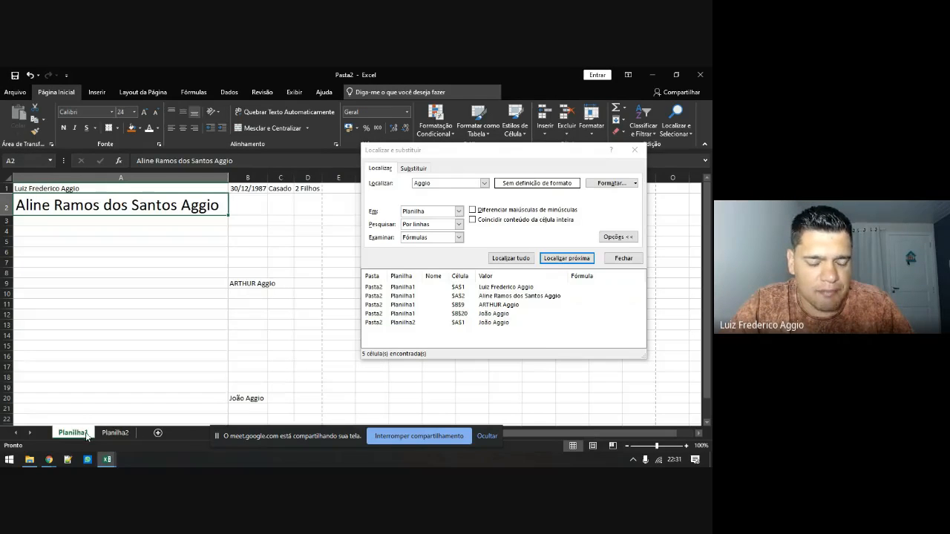
pyautogui.keyDown('ctrl'); pyautogui.click(115, 435); pyautogui.keyUp('ctrl')
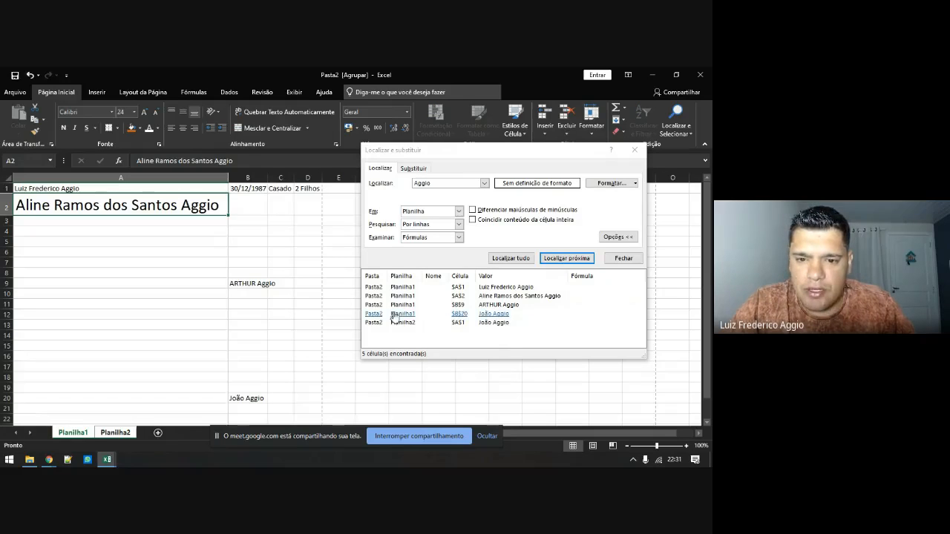
pyautogui.click(518, 258)
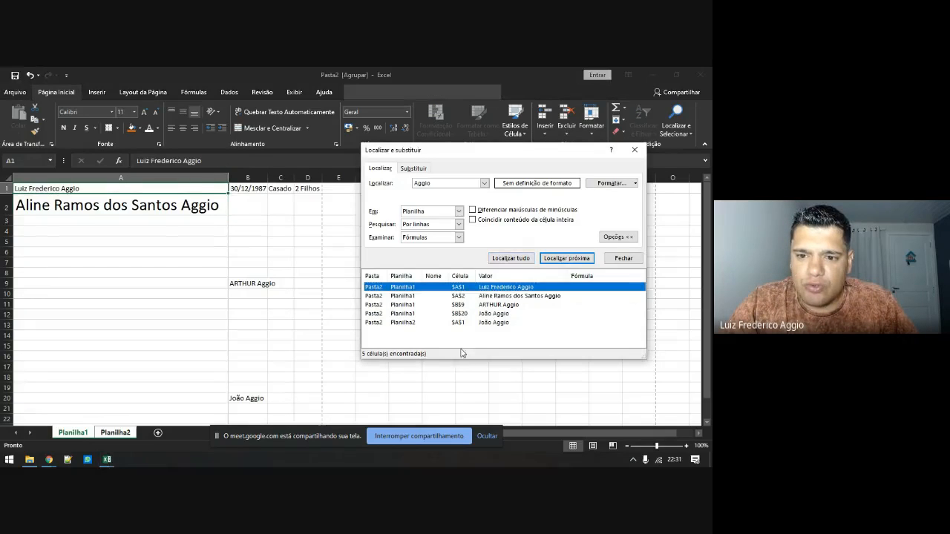
pyautogui.click(492, 323)
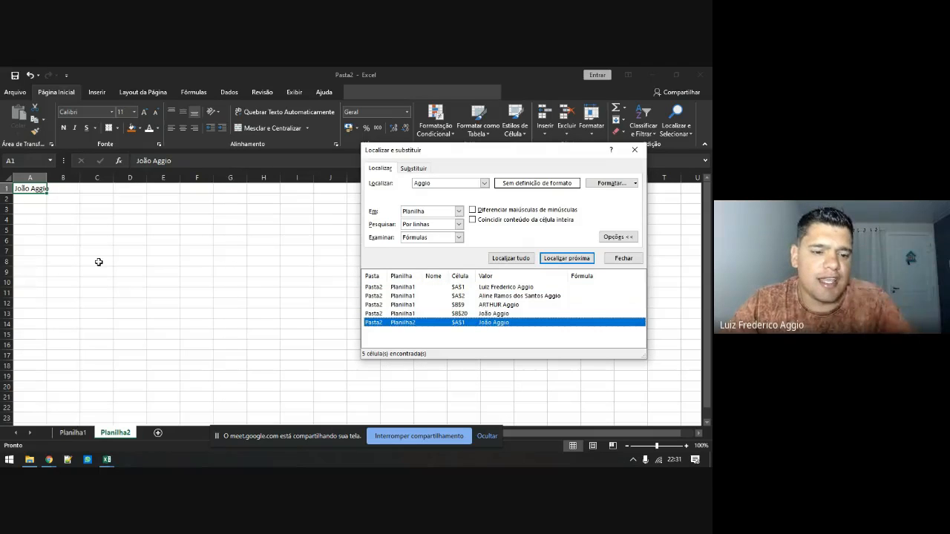
pyautogui.click(636, 151)
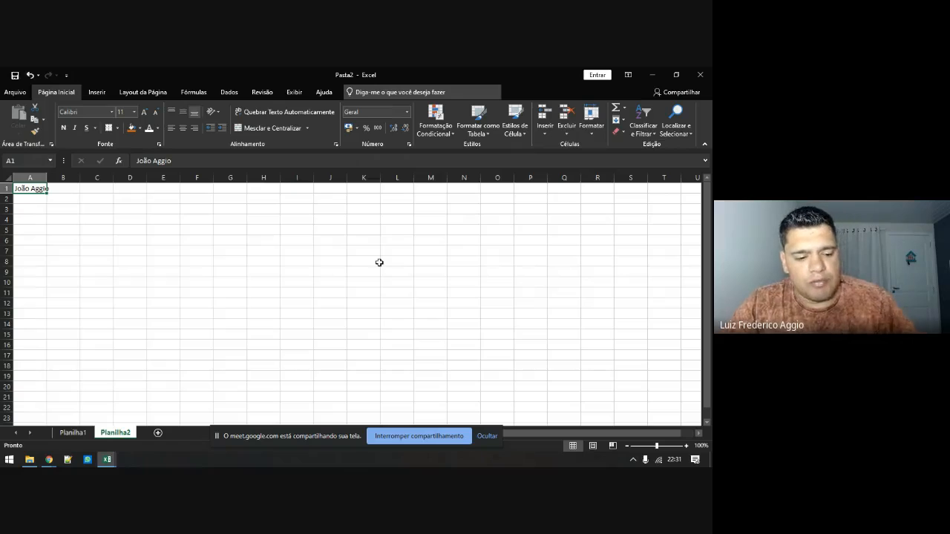
pyautogui.click(71, 433)
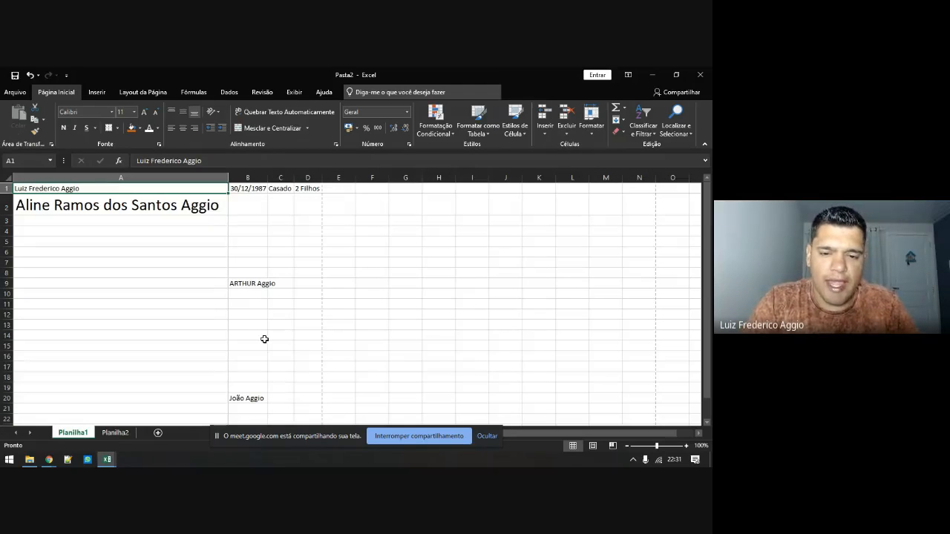
# Reopen Localizar, hide its extra options, then switch to Substituir with Ctrl+U
pyautogui.hotkey('ctrl', 'l')
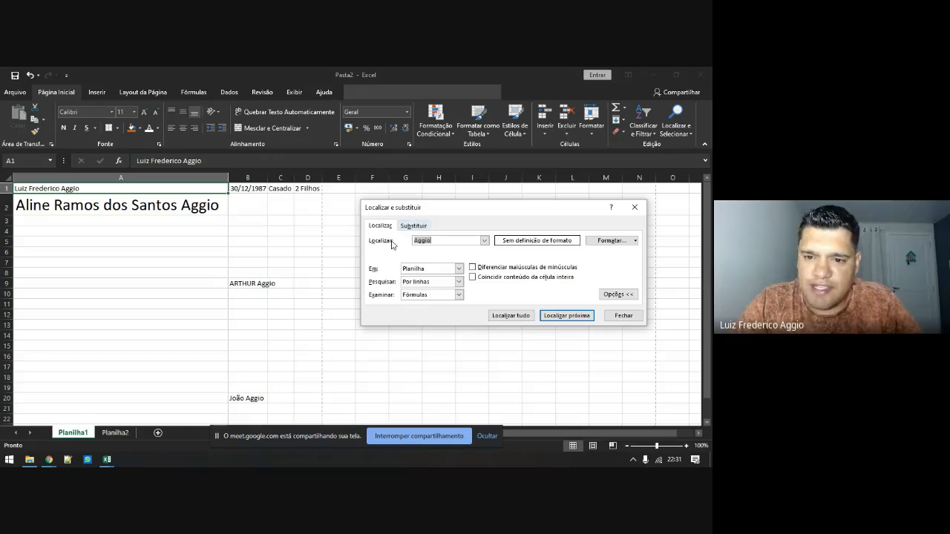
pyautogui.click(621, 296)
pyautogui.press('Escape')
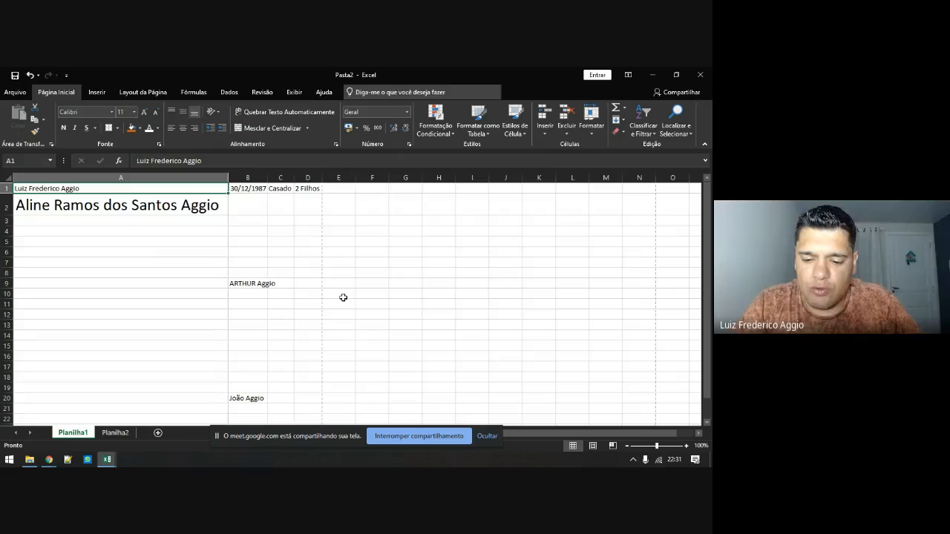
pyautogui.hotkey('ctrl', 'l')
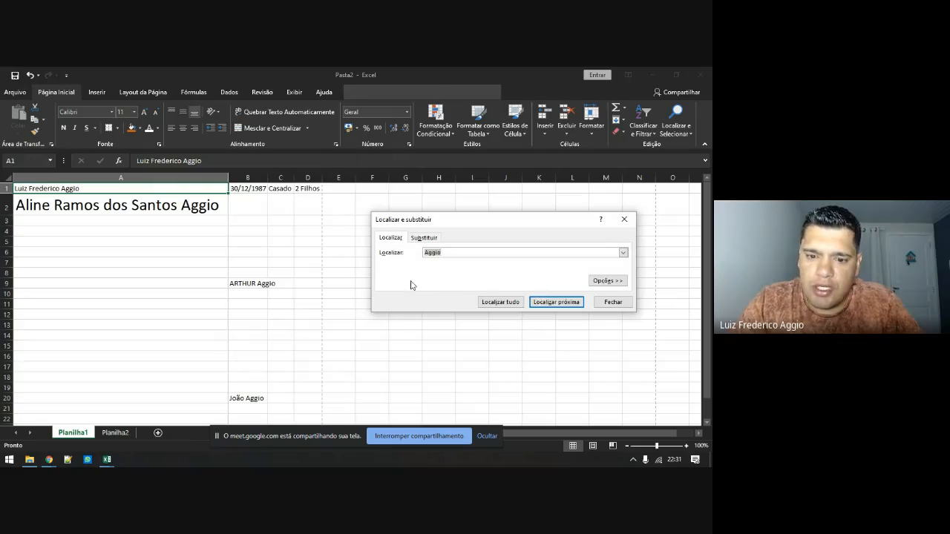
pyautogui.press('Escape')
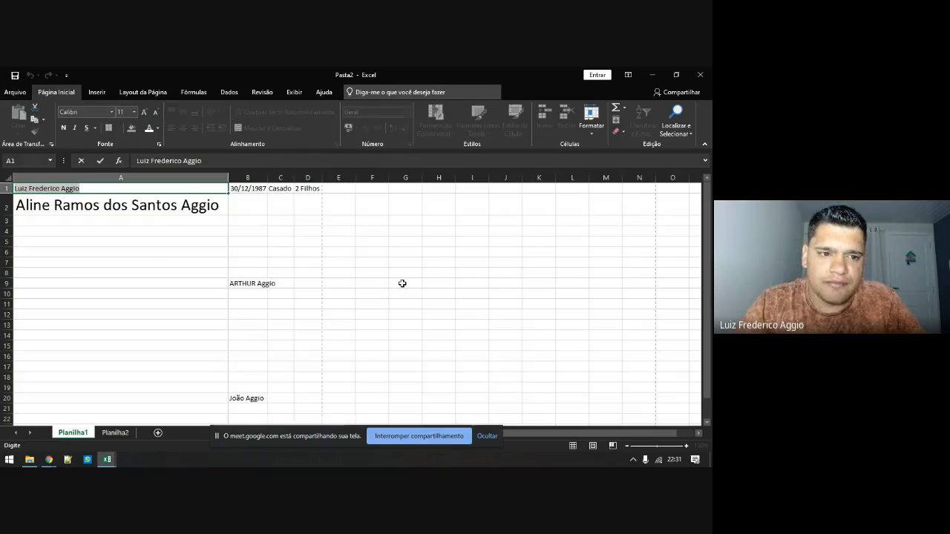
pyautogui.hotkey('ctrl', 'u')
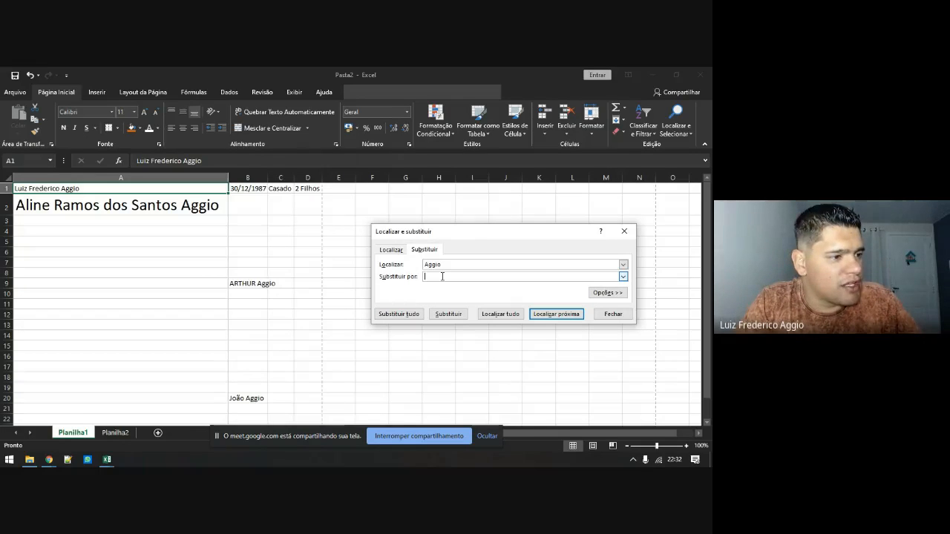
# Replace the surname with Souza in A2, then Substituir tudo across both grouped sheets
pyautogui.write('Souza')
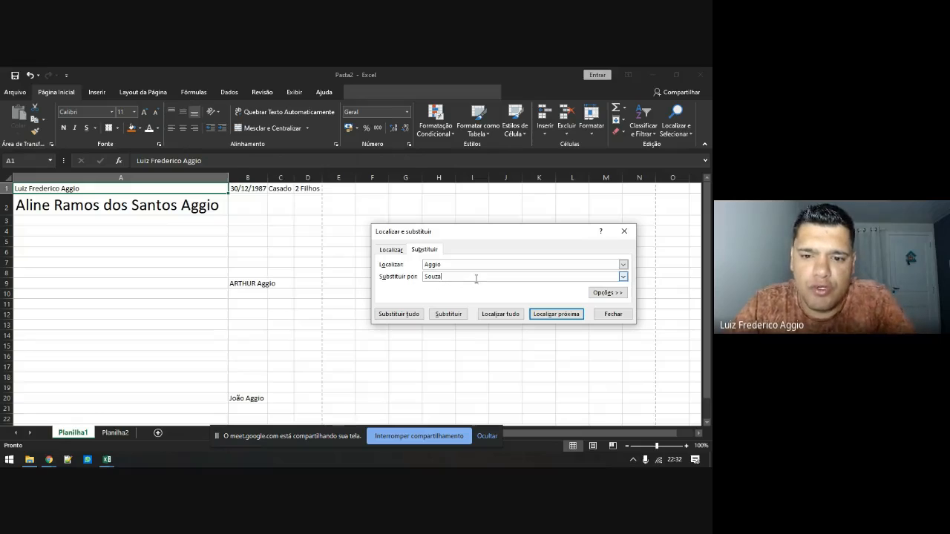
pyautogui.click(552, 315)
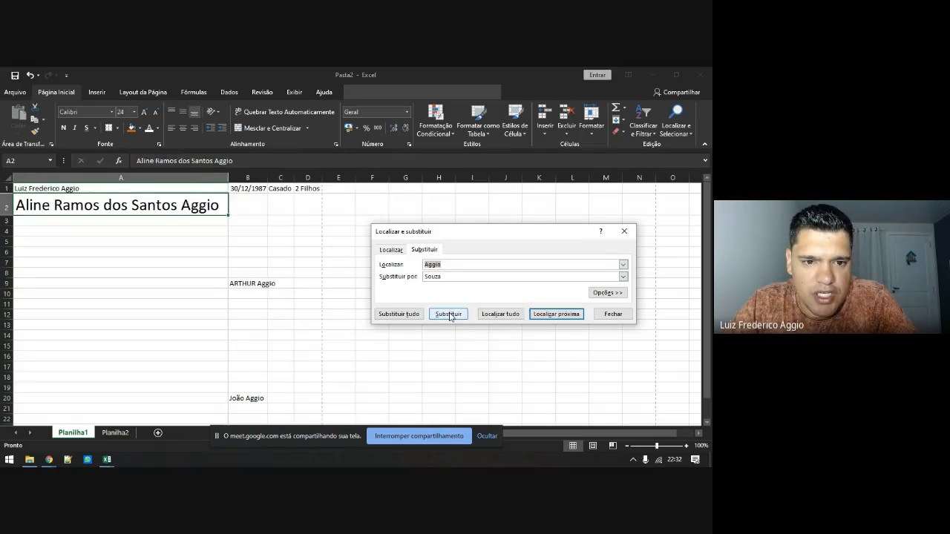
pyautogui.click(448, 315)
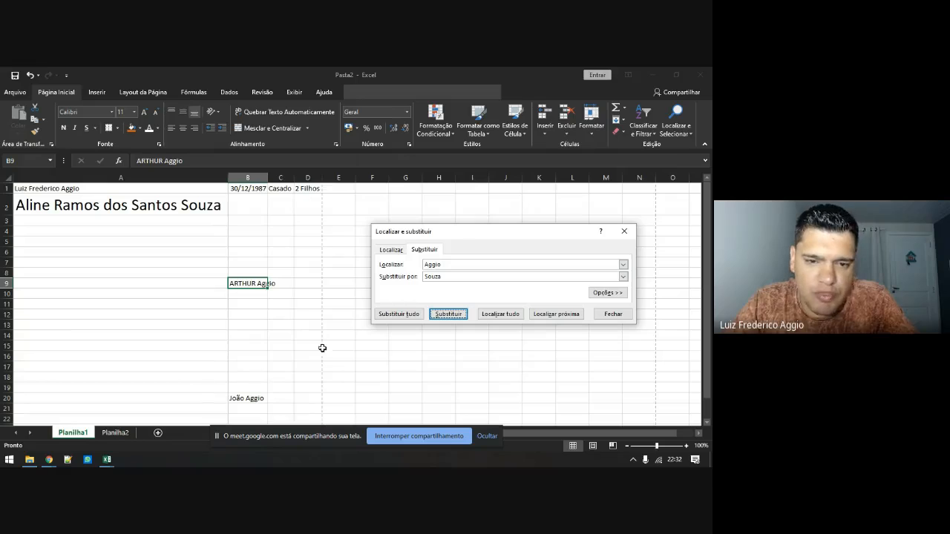
pyautogui.keyDown('ctrl'); pyautogui.click(116, 432); pyautogui.keyUp('ctrl')
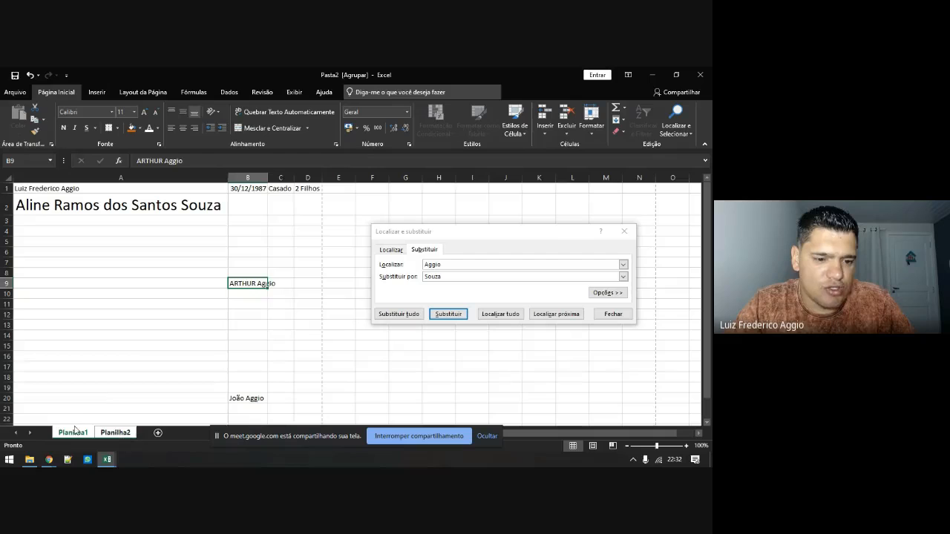
pyautogui.click(406, 318)
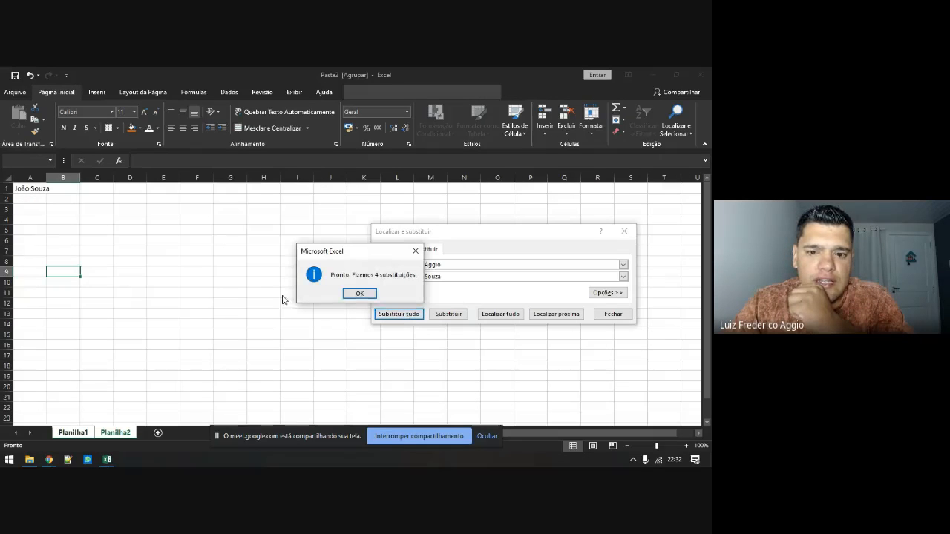
pyautogui.click(360, 294)
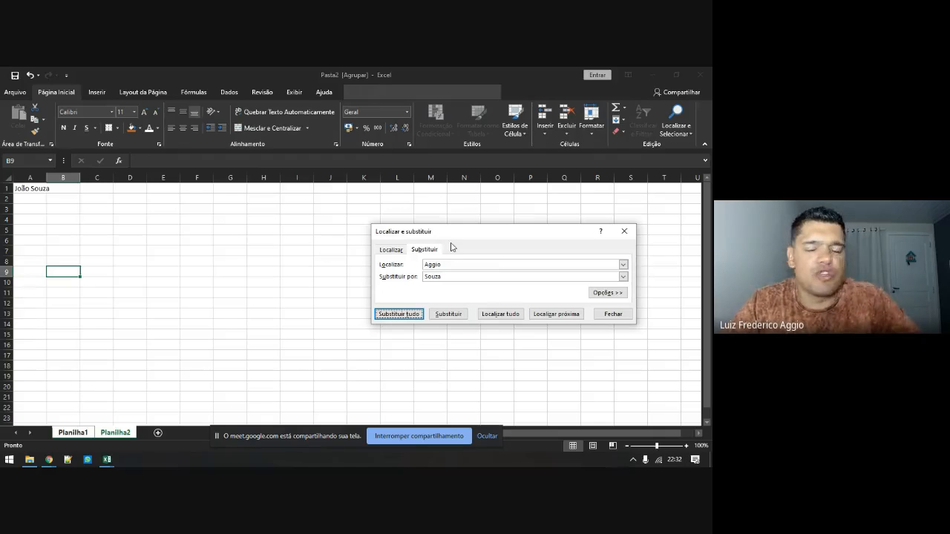
pyautogui.click(627, 234)
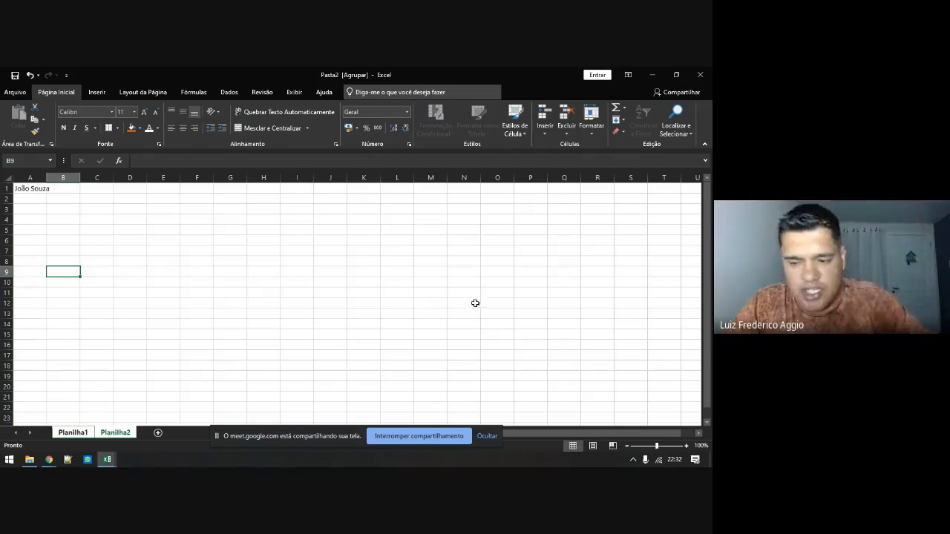
# On Planilha1, check the Souza names in A1, A2, B9 and B20, then show Inserir
pyautogui.click(78, 434)
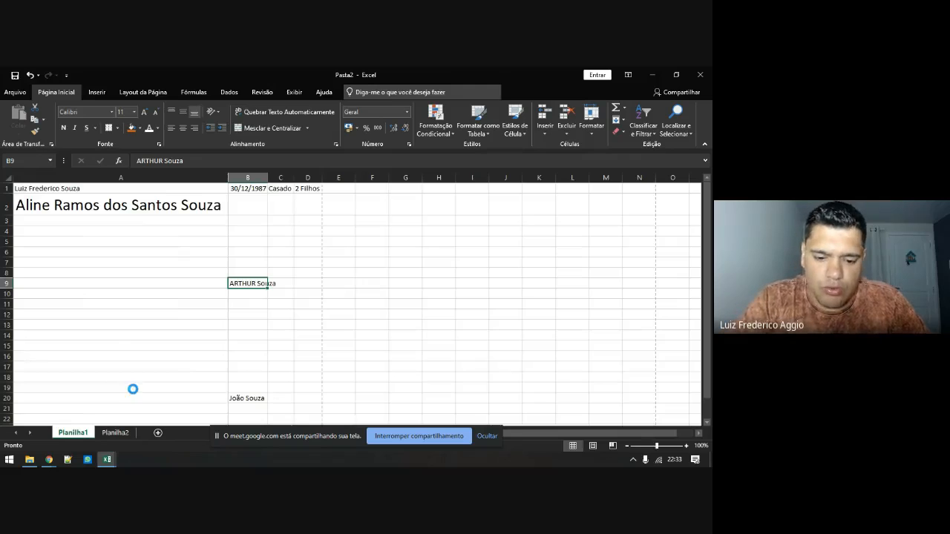
pyautogui.hotkey('ctrl', 'u')
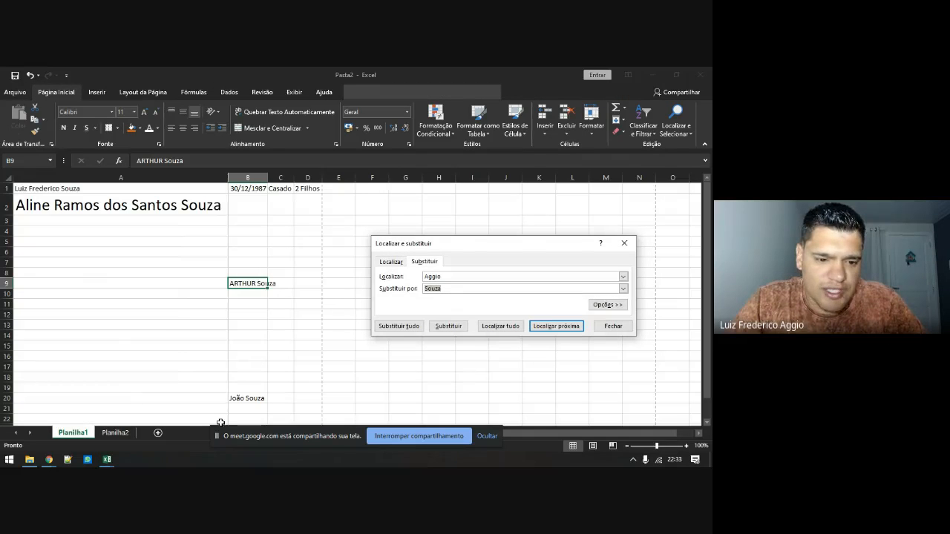
pyautogui.press('Escape')
pyautogui.click(79, 188)
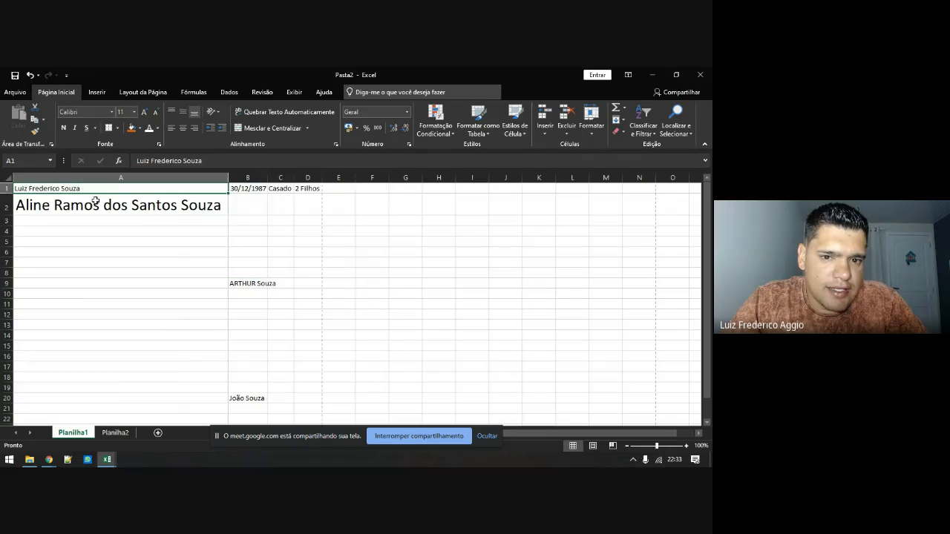
pyautogui.click(95, 201)
pyautogui.click(259, 285)
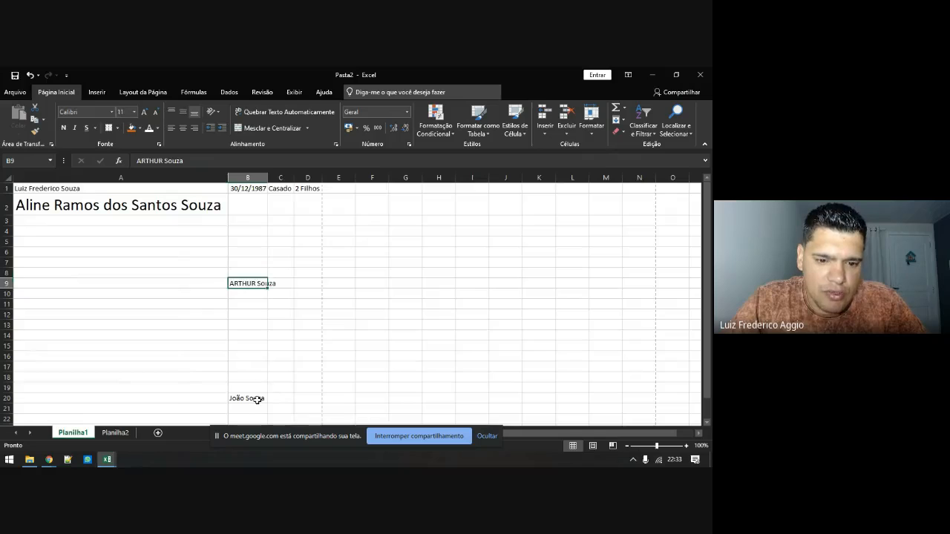
pyautogui.click(257, 400)
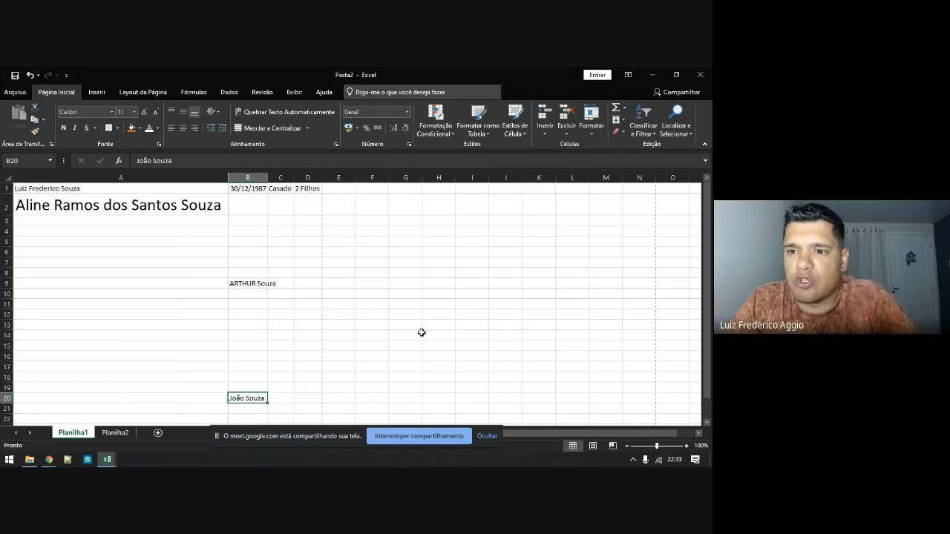
pyautogui.click(92, 92)
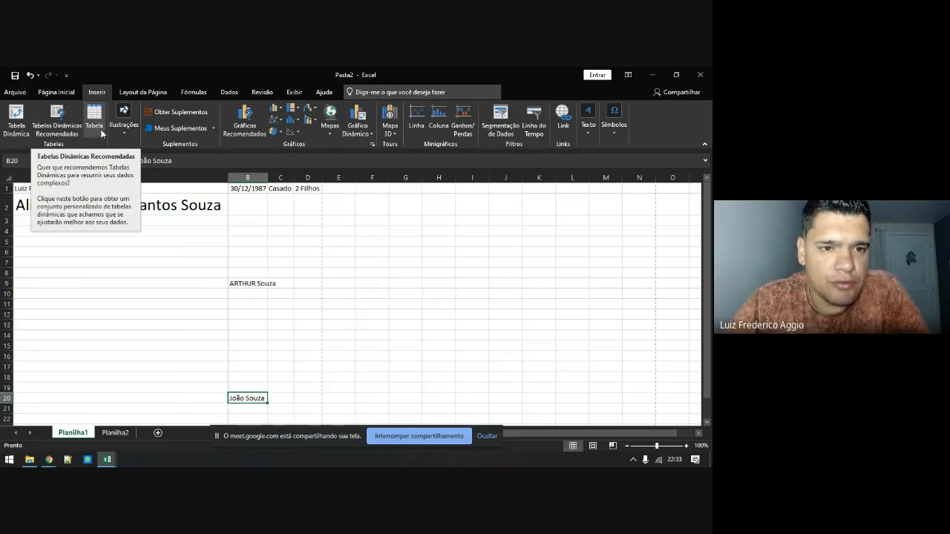
# Start inserting a picture from file, browsing Documentos and Imagens folders to reach the Desktop
pyautogui.click(124, 132)
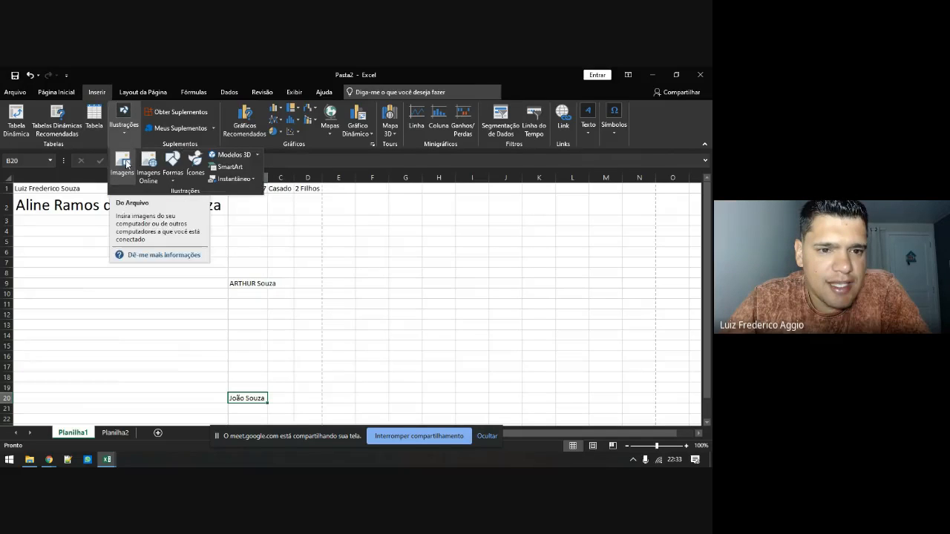
pyautogui.click(126, 160)
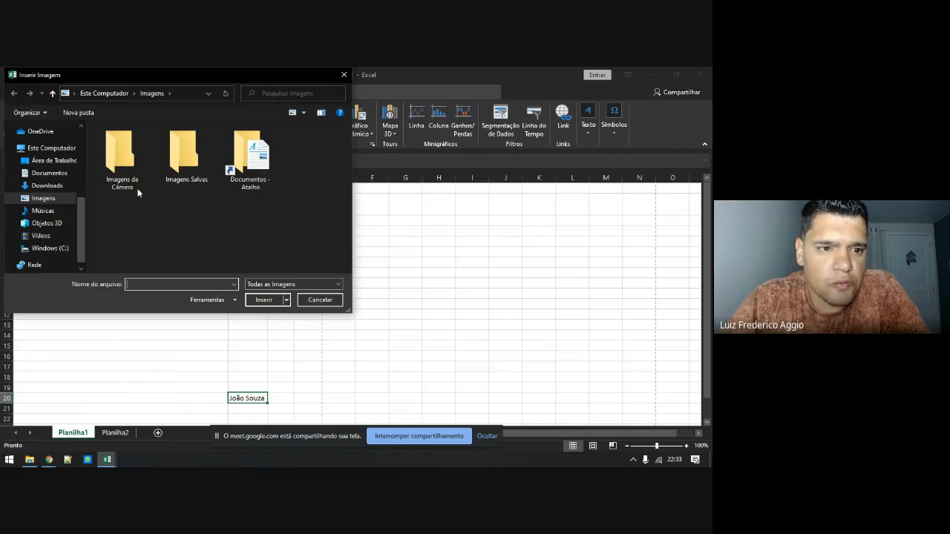
pyautogui.click(69, 174)
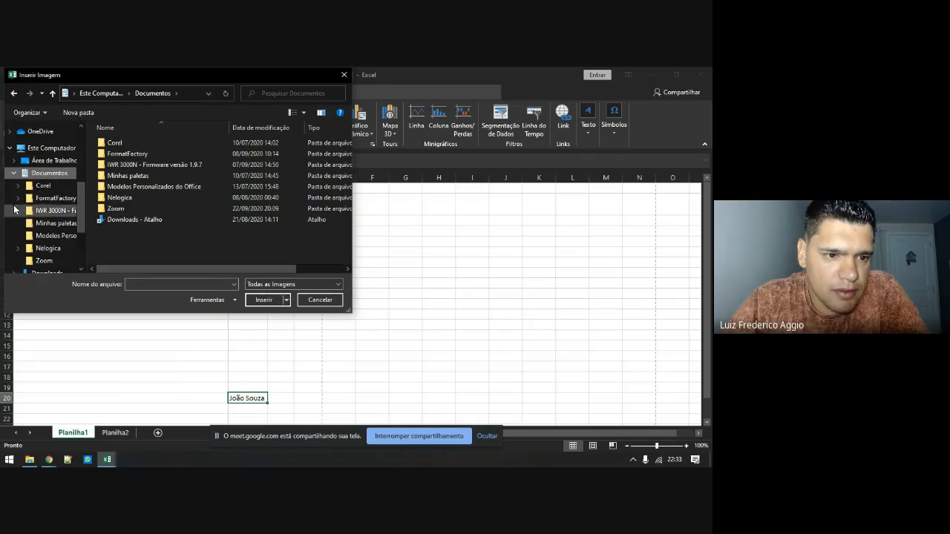
pyautogui.scroll(-1, 33, 226)
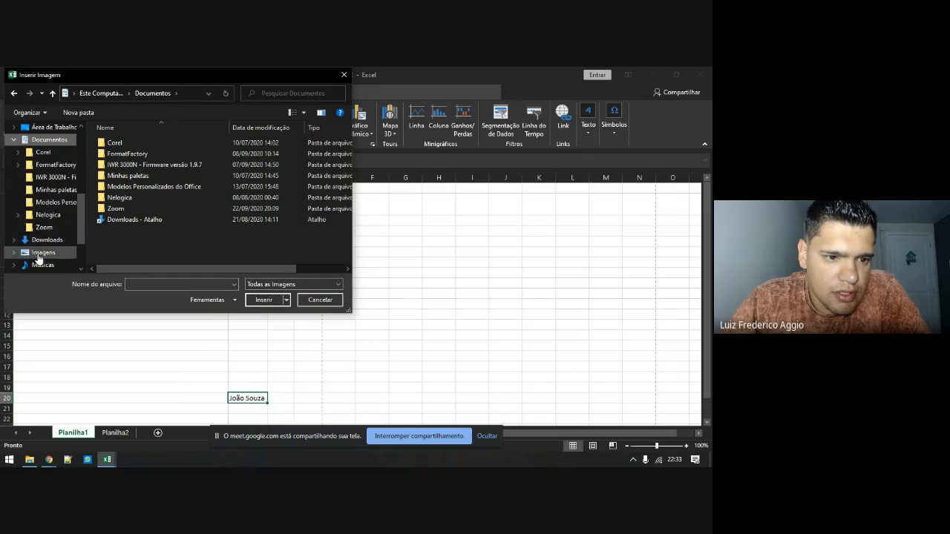
pyautogui.click(39, 254)
pyautogui.click(121, 154)
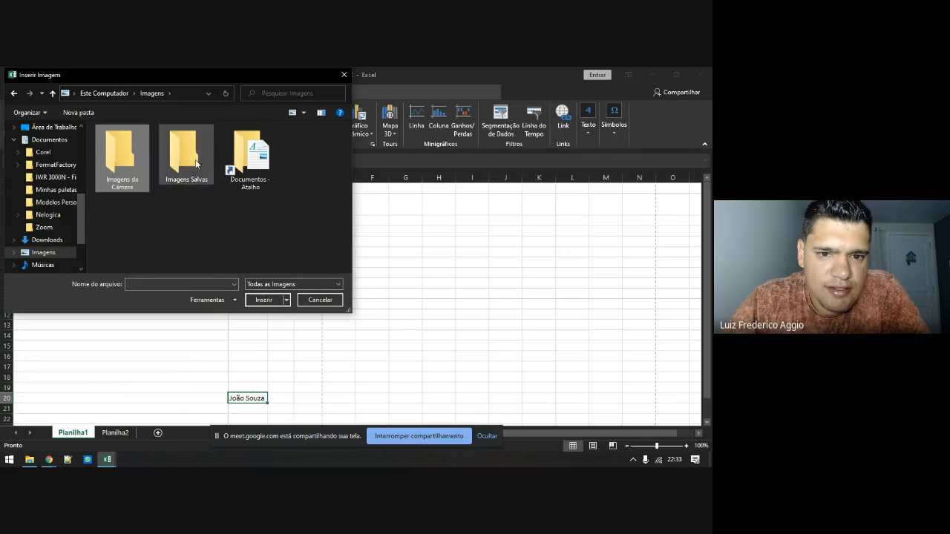
pyautogui.doubleClick(184, 151)
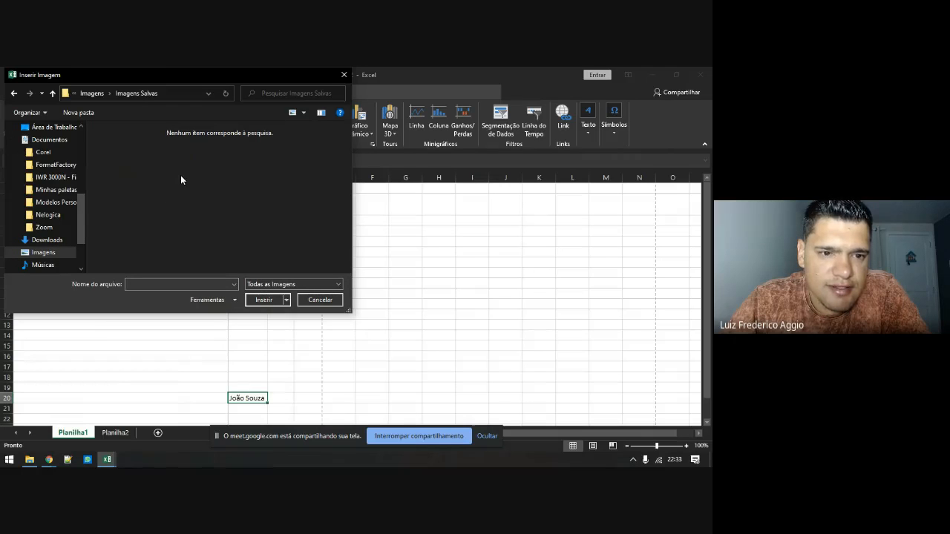
pyautogui.hotkey('alt', 'Left')
pyautogui.scroll(1, 79, 151)
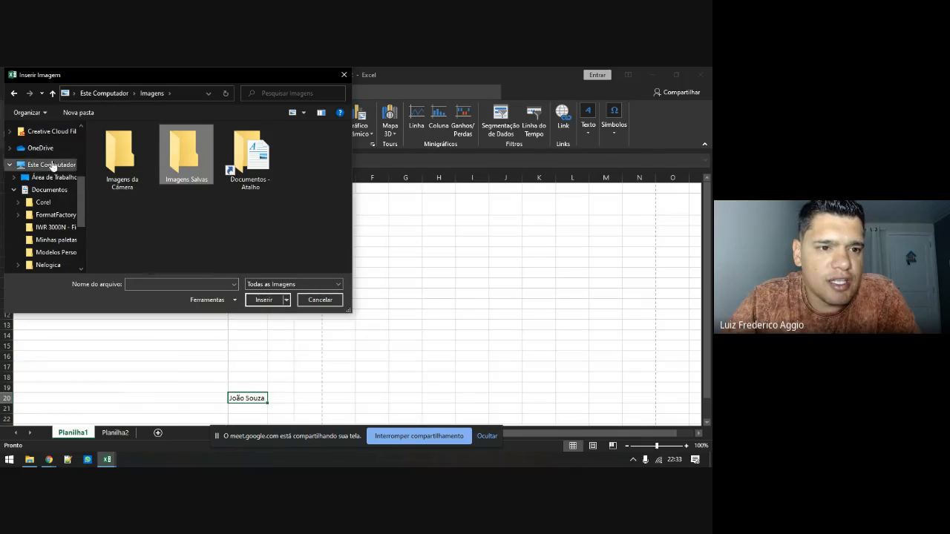
pyautogui.click(51, 178)
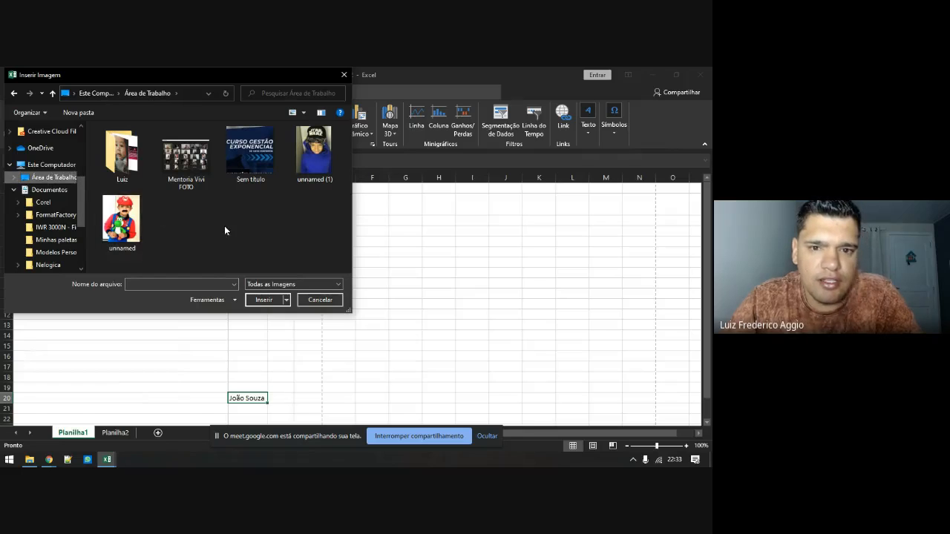
# Insert the 'unnamed' Mario-costume photo and drag it to around G4–H15
pyautogui.doubleClick(119, 226)
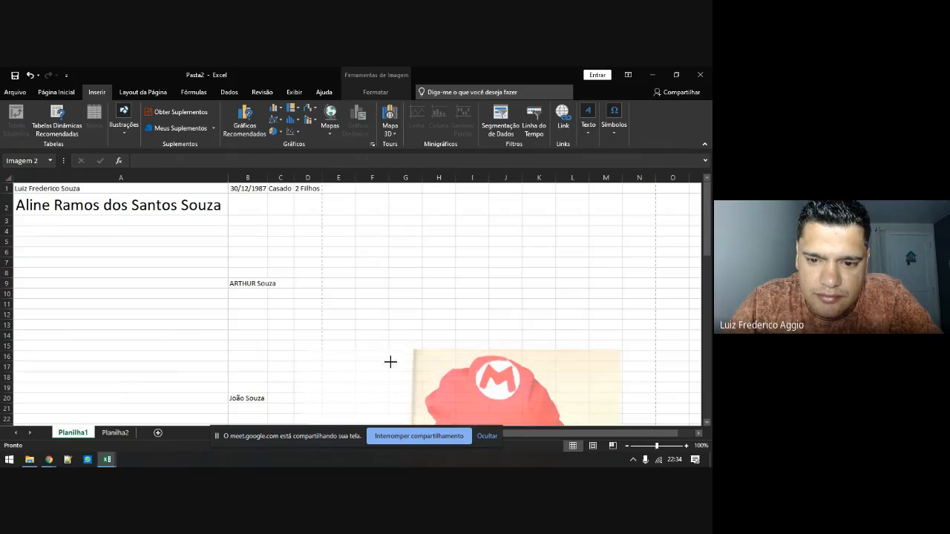
pyautogui.moveTo(430, 388); pyautogui.dragTo(282, 367)
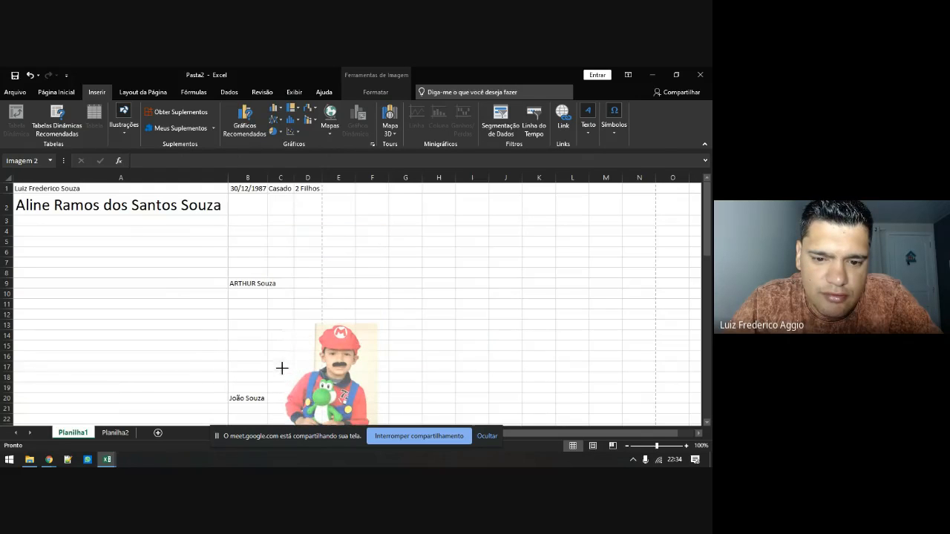
pyautogui.moveTo(342, 386); pyautogui.dragTo(445, 291)
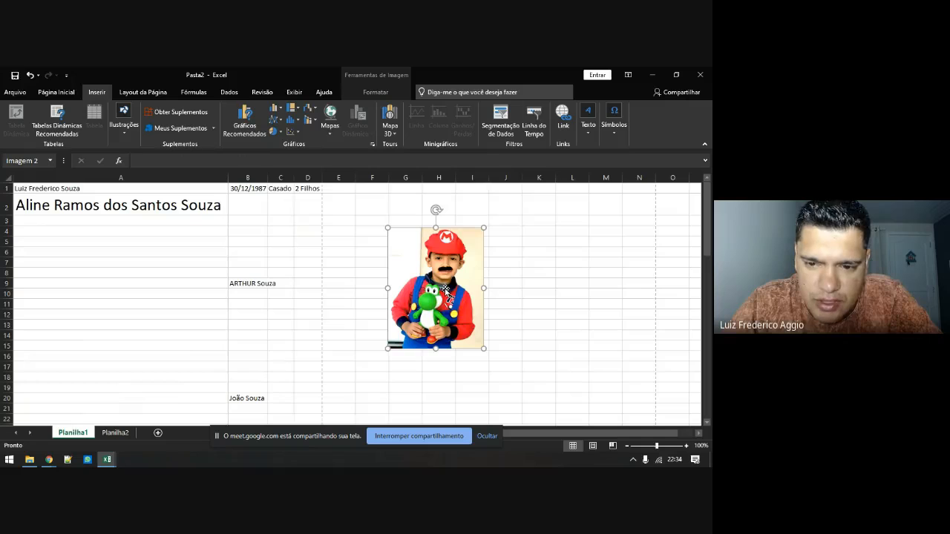
# Browse the Formatar Imagem pane's picture, size, fill and effects sections, then close it
pyautogui.rightClick(445, 291)
pyautogui.click(481, 289)
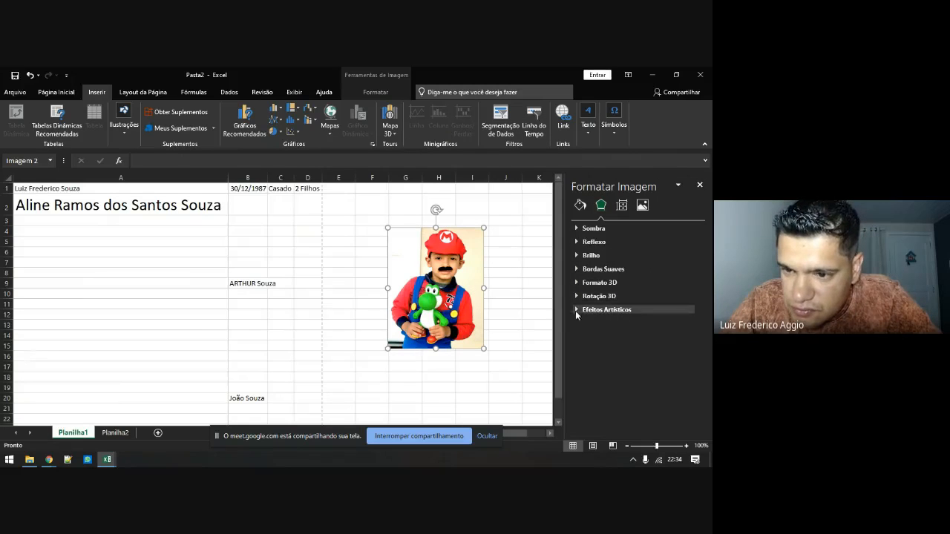
pyautogui.click(640, 209)
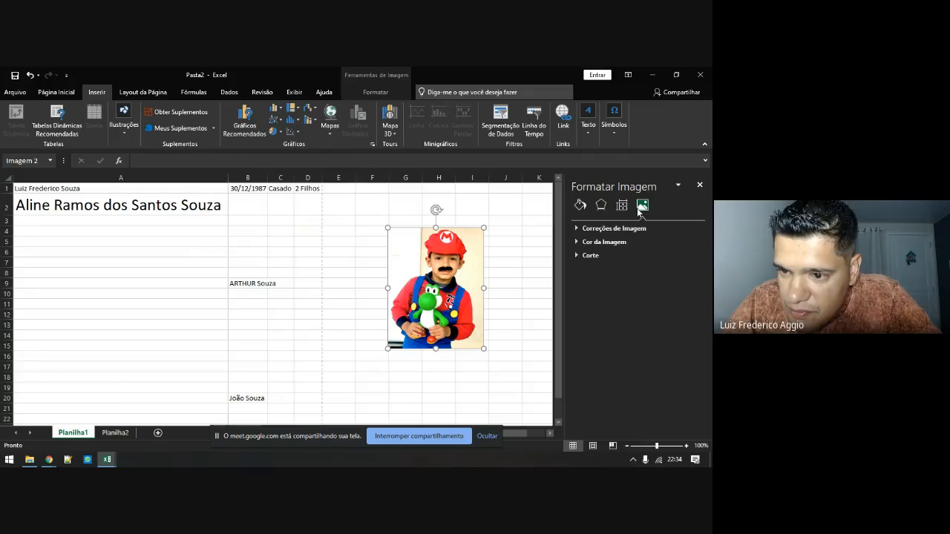
pyautogui.click(578, 255)
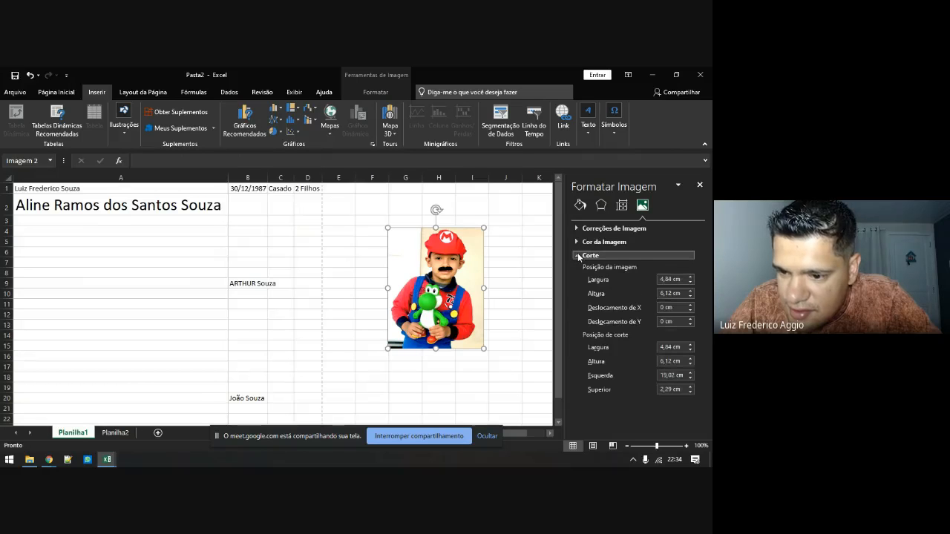
pyautogui.click(578, 256)
pyautogui.click(577, 229)
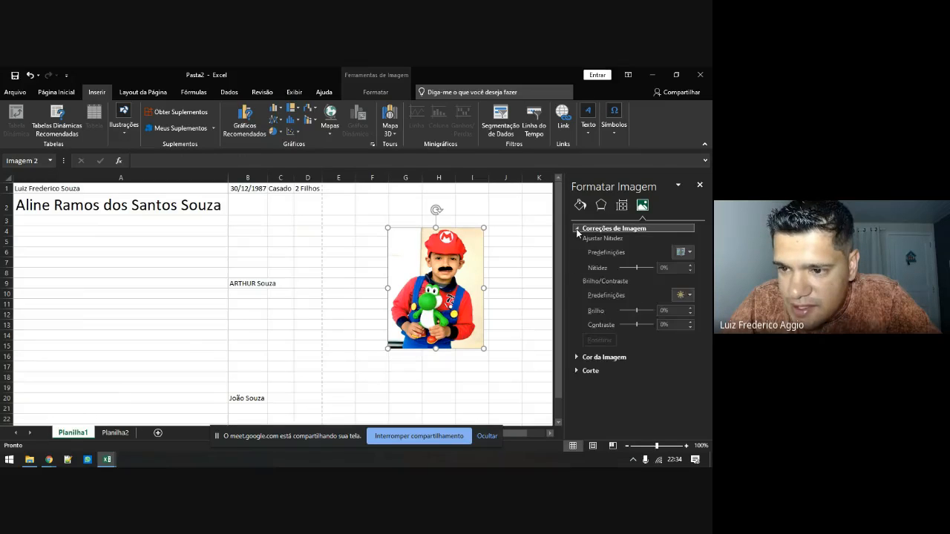
pyautogui.click(578, 229)
pyautogui.click(622, 206)
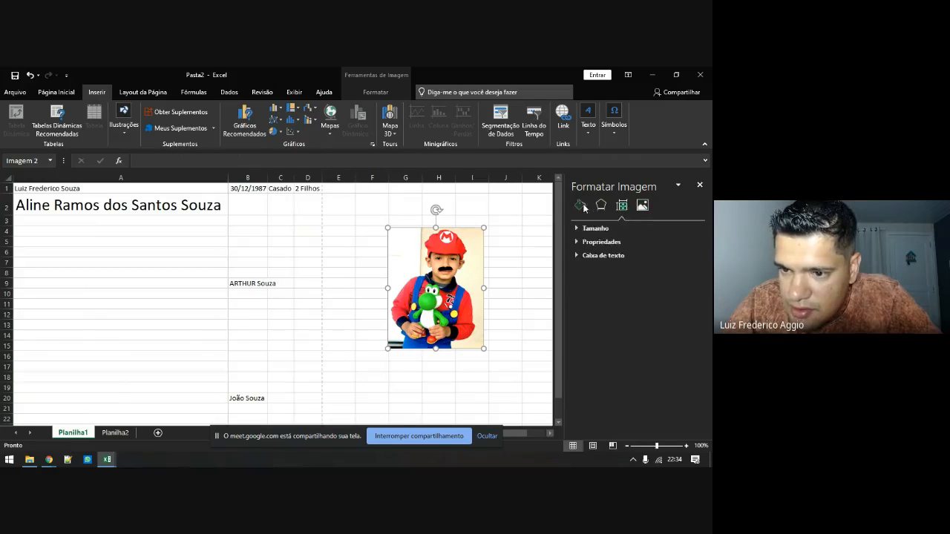
pyautogui.click(583, 206)
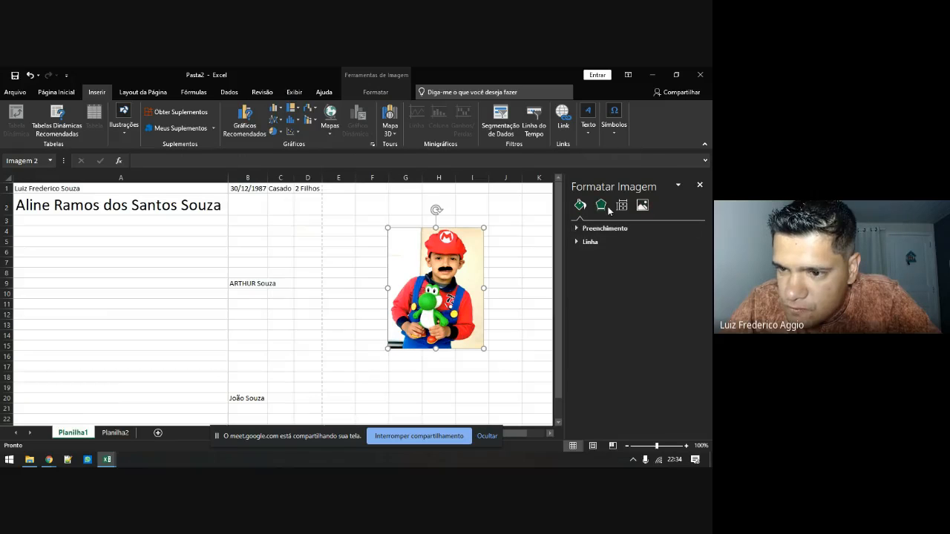
pyautogui.click(602, 207)
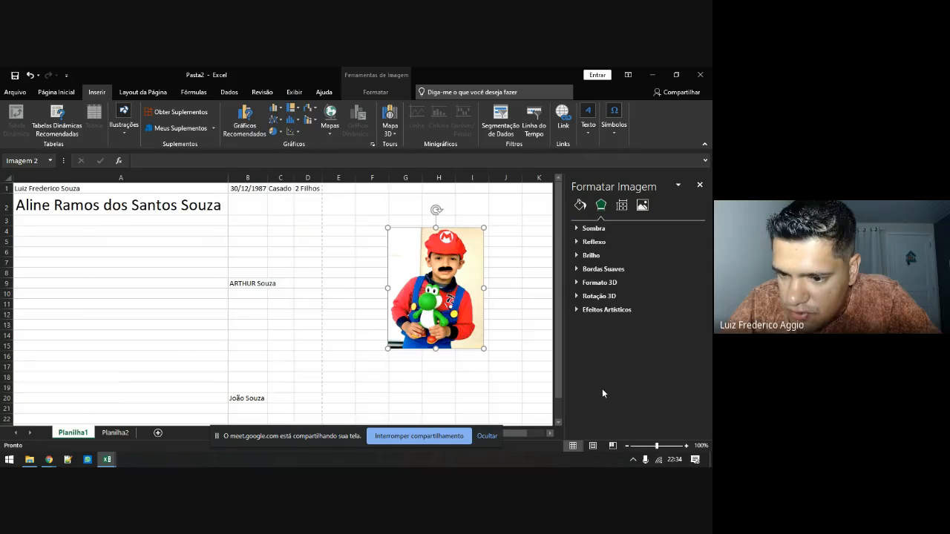
pyautogui.click(678, 187)
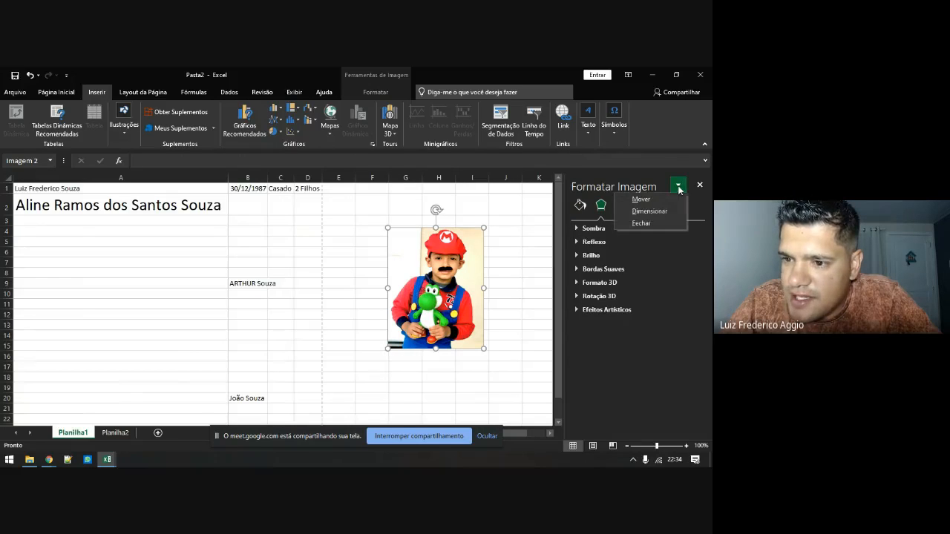
pyautogui.click(699, 185)
pyautogui.click(699, 185)
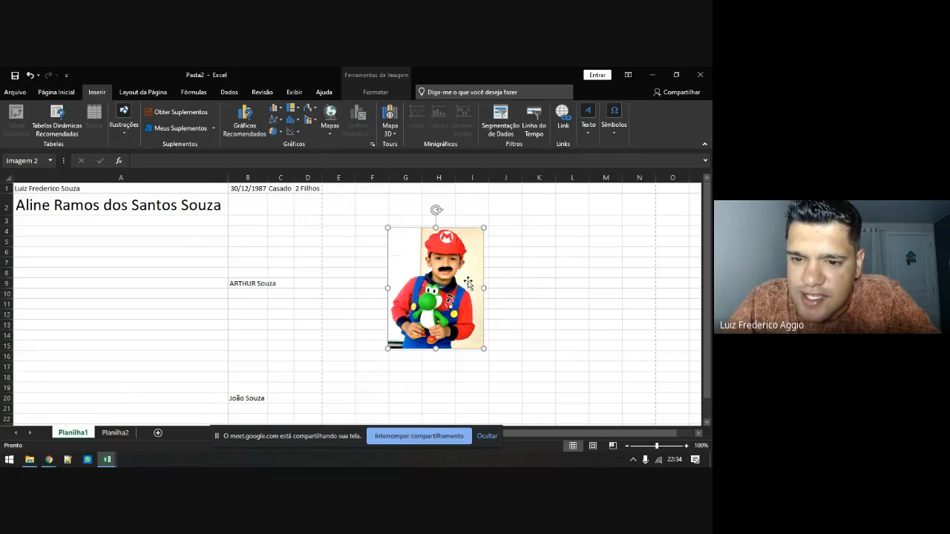
# Reopen Formatar Imagem, expand the picture's move and print properties, then close it
pyautogui.rightClick(469, 284)
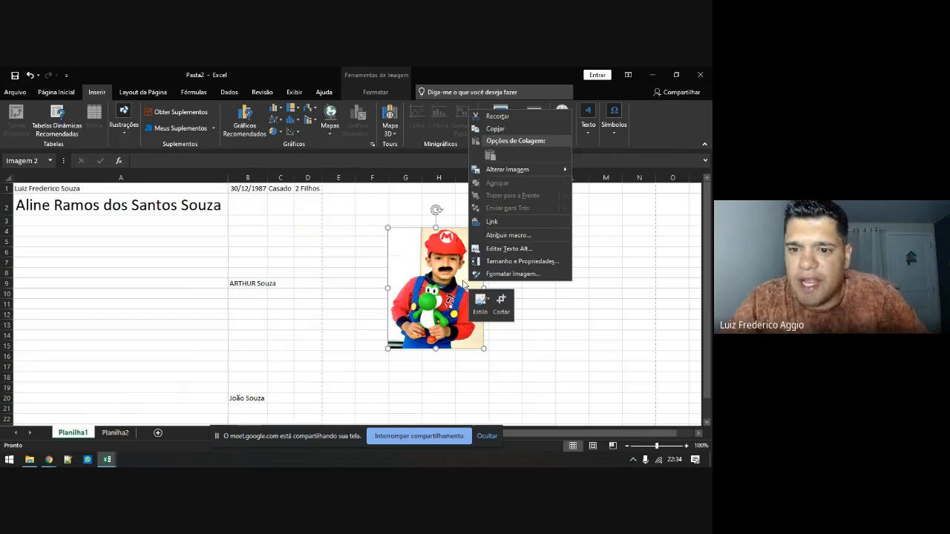
pyautogui.click(493, 274)
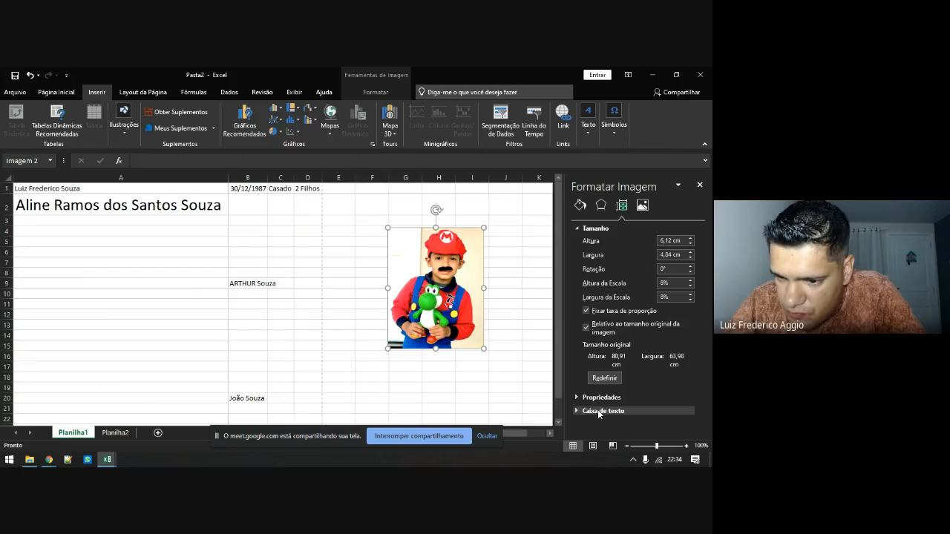
pyautogui.click(582, 397)
pyautogui.scroll(-3, 573, 377)
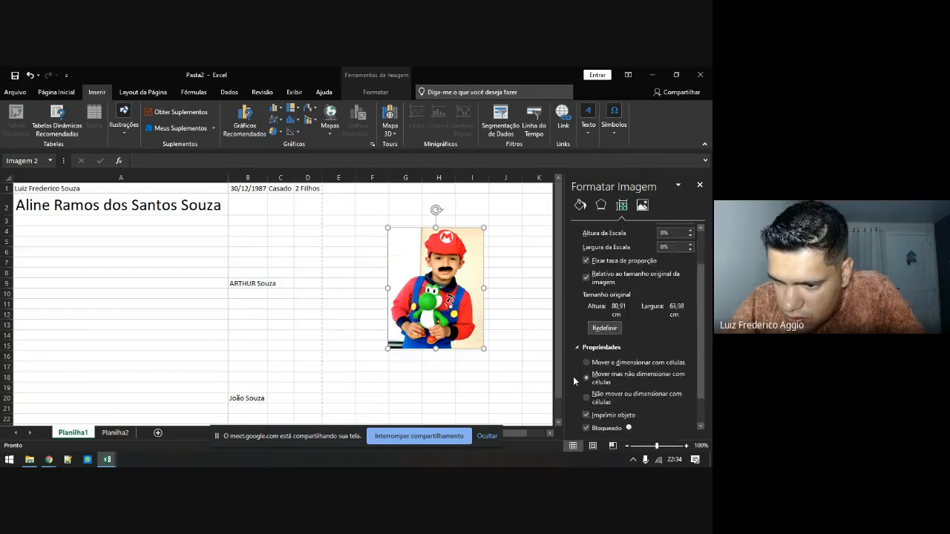
pyautogui.click(699, 184)
pyautogui.rightClick(421, 279)
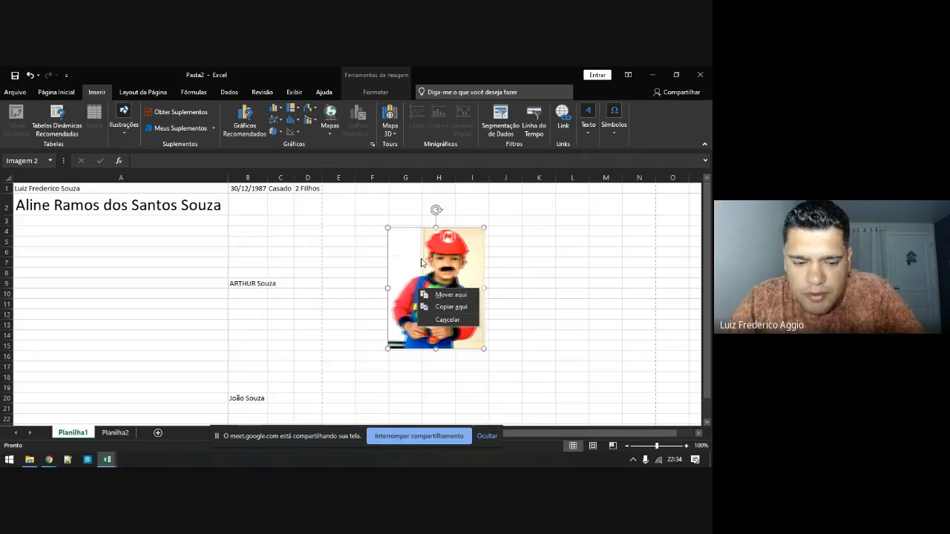
pyautogui.click(423, 260)
# Review the size settings, then nudge the photo slightly left and close the pane
pyautogui.rightClick(425, 258)
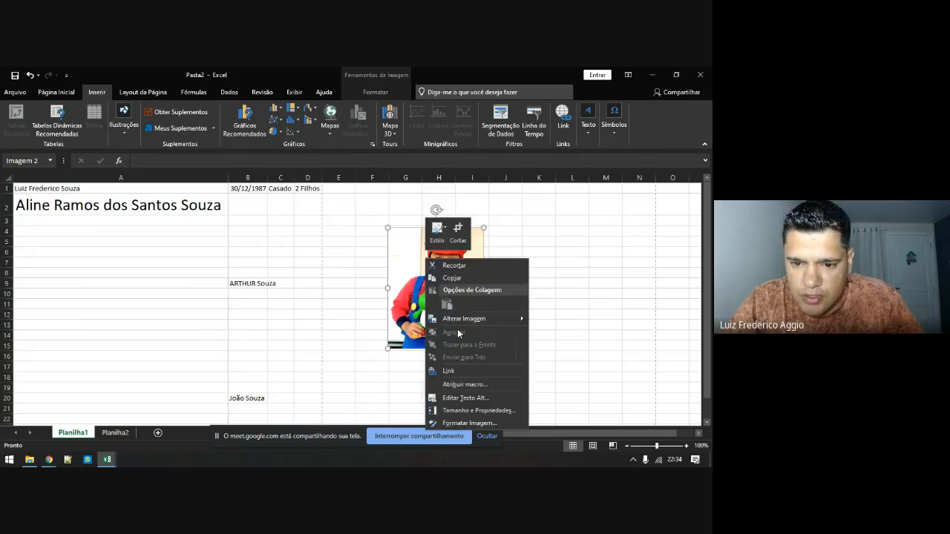
pyautogui.click(453, 423)
pyautogui.click(623, 208)
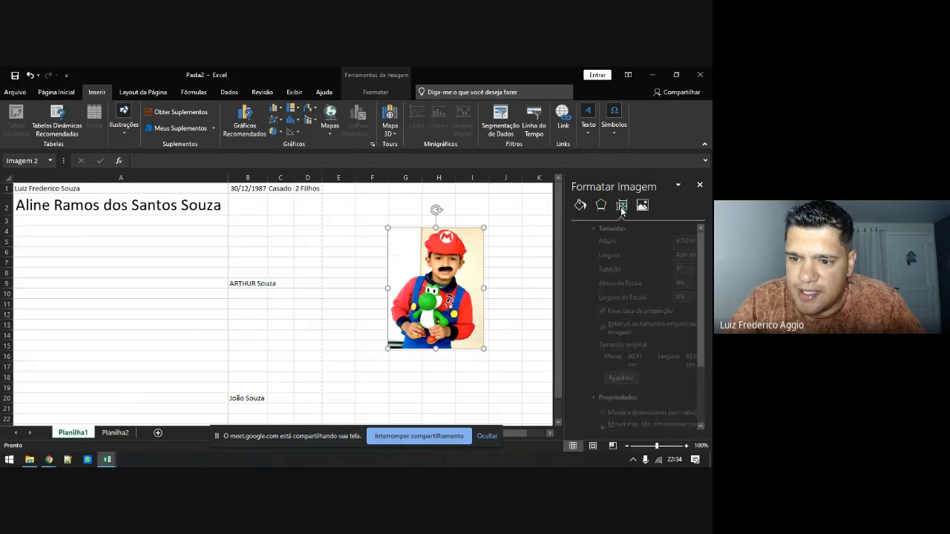
pyautogui.scroll(-3, 592, 362)
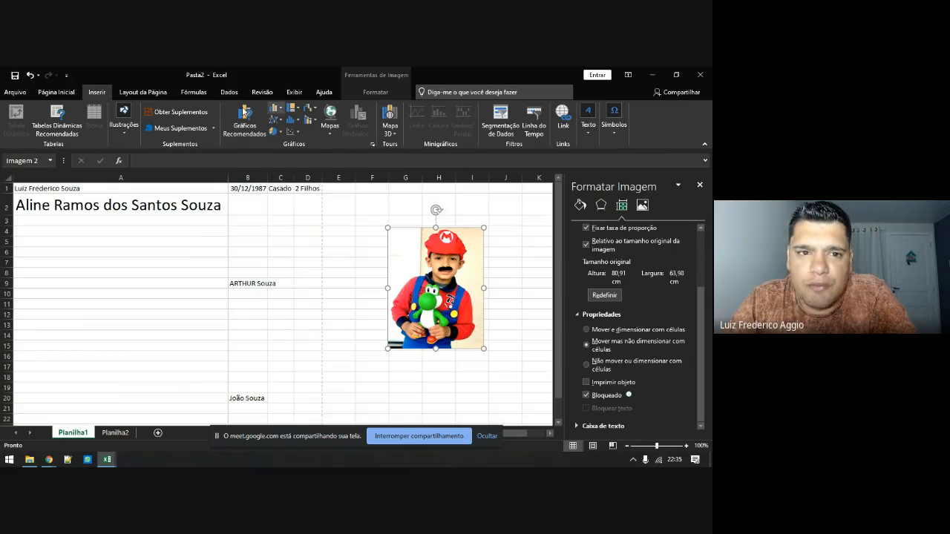
pyautogui.click(55, 94)
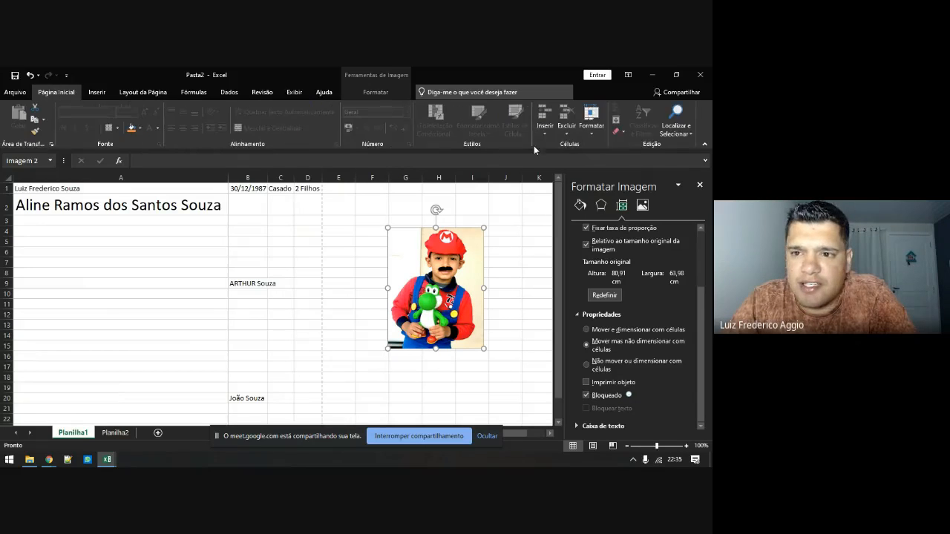
pyautogui.click(590, 121)
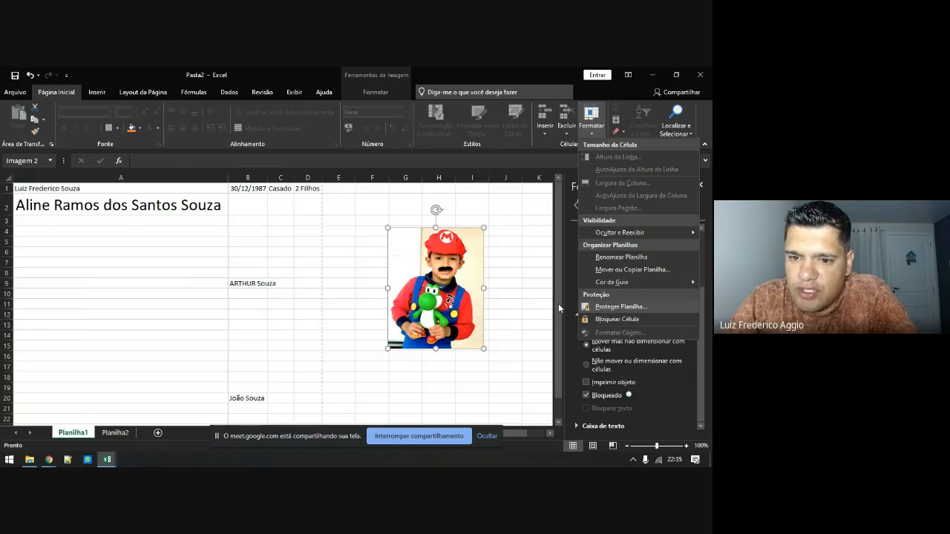
pyautogui.click(450, 292)
pyautogui.moveTo(436, 284)
pyautogui.mouseDown()
pyautogui.moveTo(378, 280)
pyautogui.moveTo(423, 289)
pyautogui.mouseUp()
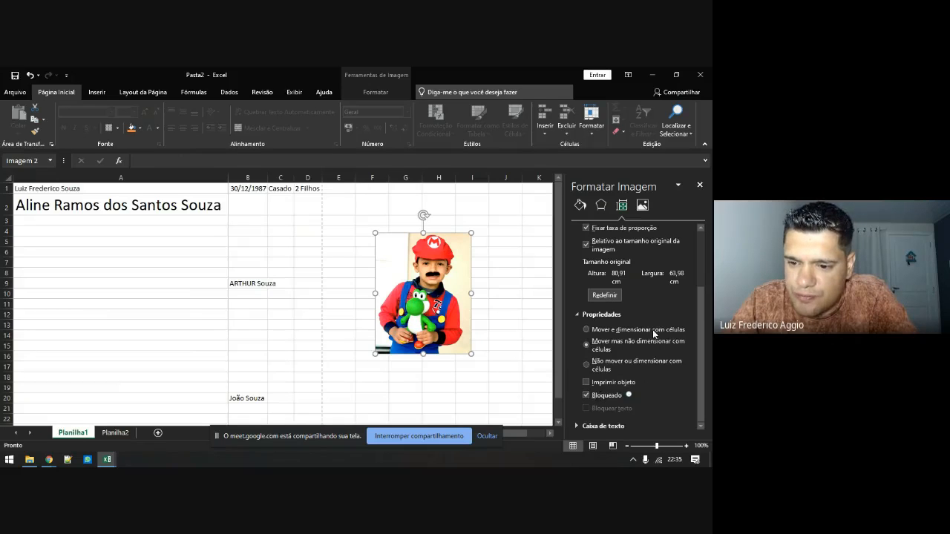
pyautogui.click(699, 185)
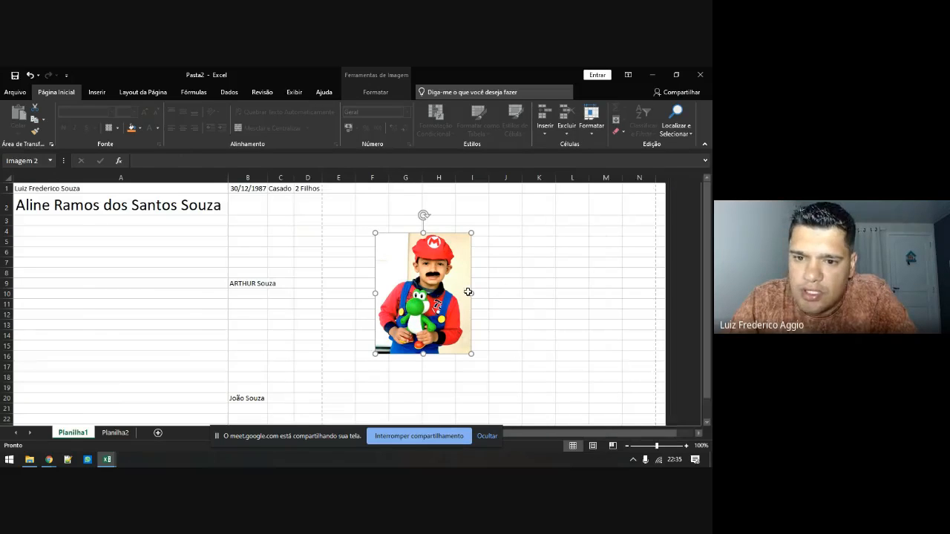
# Delete the costumed-boy photo and insert a raccoon Mario found online for 'super mário'
pyautogui.press('Delete')
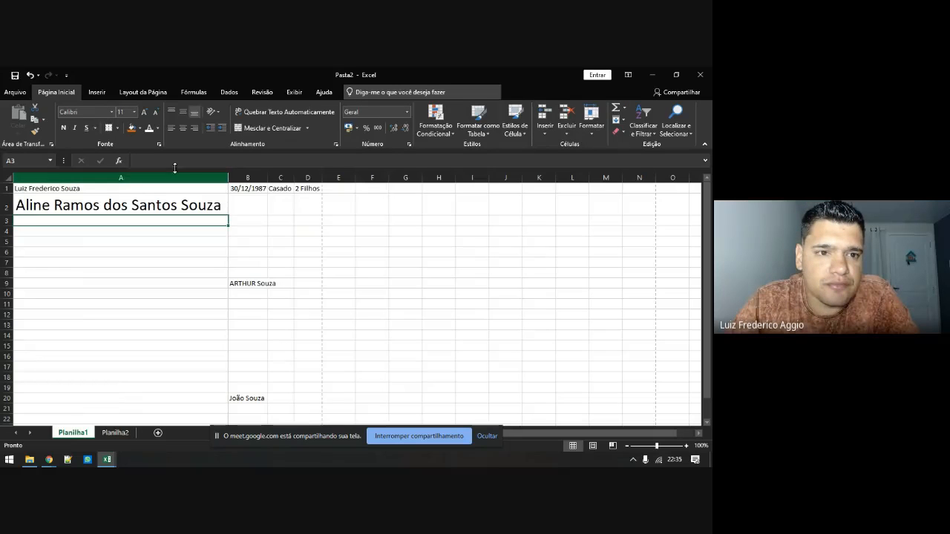
pyautogui.click(95, 92)
pyautogui.click(122, 140)
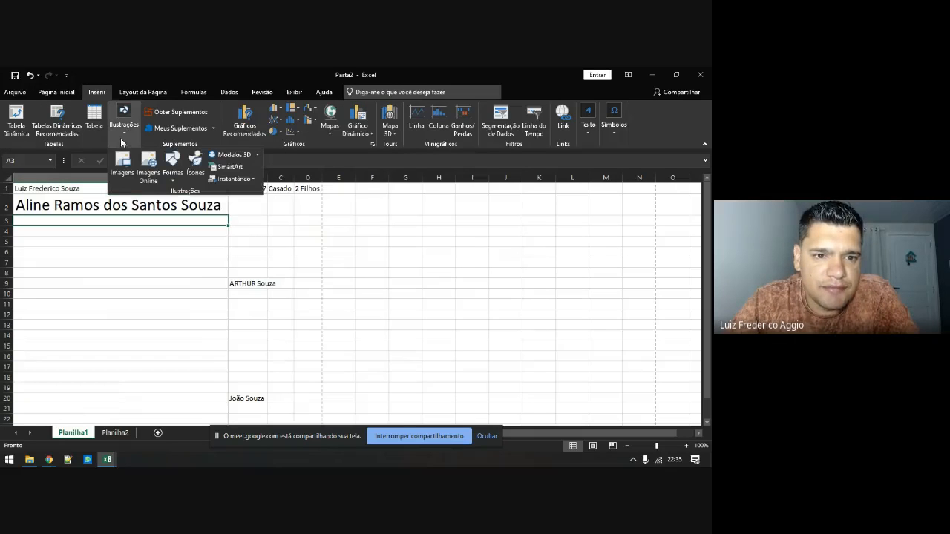
pyautogui.click(149, 162)
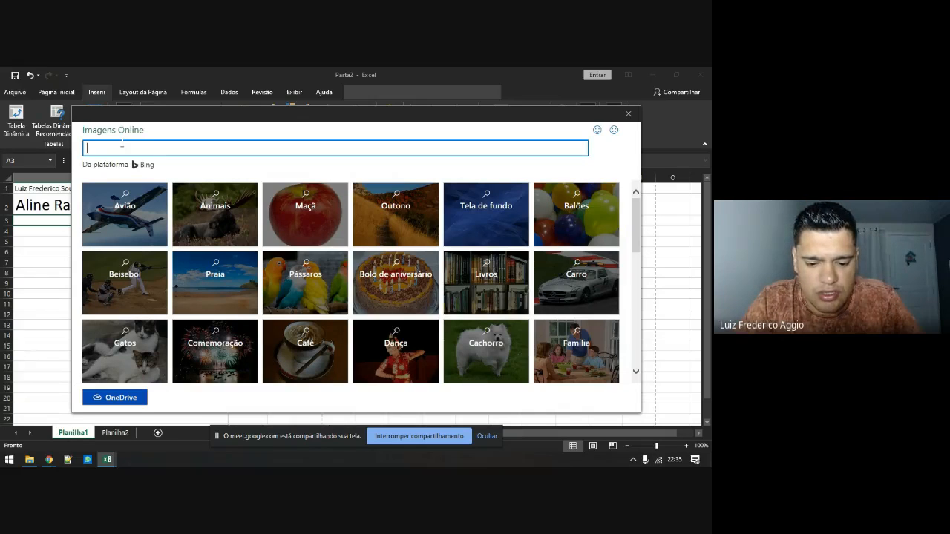
pyautogui.write('super mári')
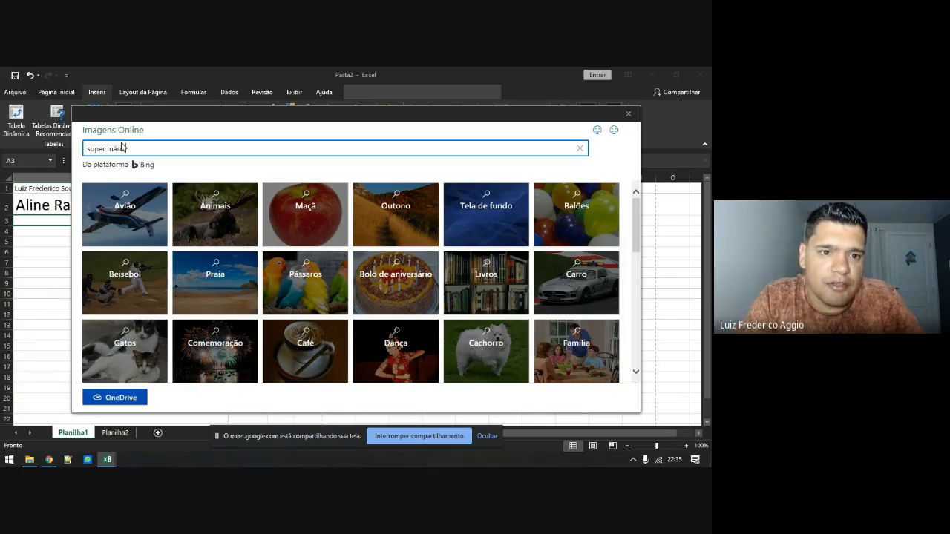
pyautogui.write('o')
pyautogui.press('Return')
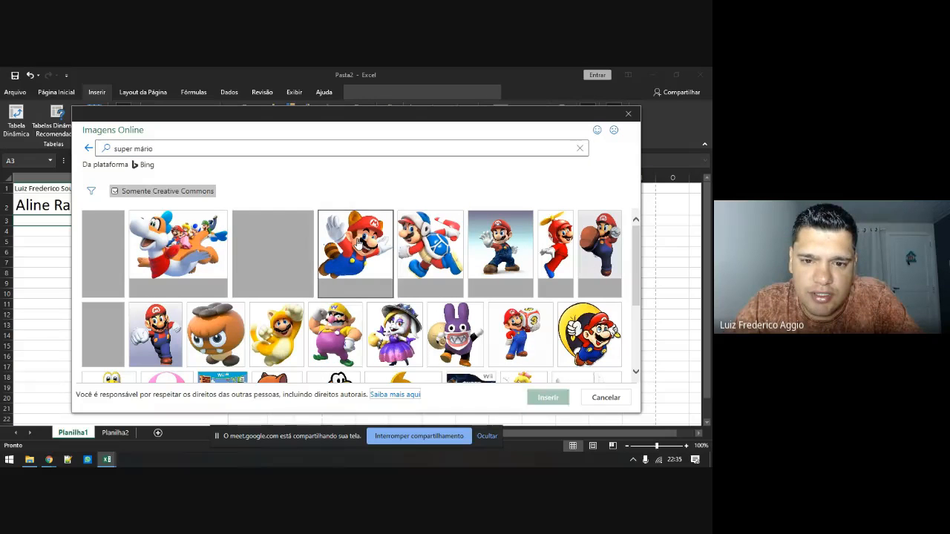
pyautogui.click(359, 243)
pyautogui.click(548, 397)
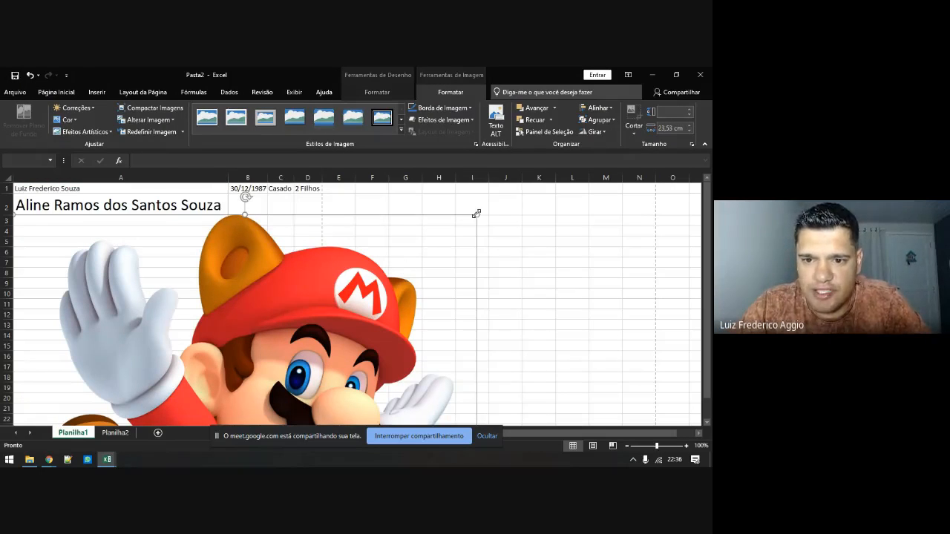
# Shrink and place the raccoon Mario over columns E–H, then delete it
pyautogui.moveTo(469, 215); pyautogui.dragTo(233, 346)
pyautogui.moveTo(199, 378); pyautogui.dragTo(536, 234)
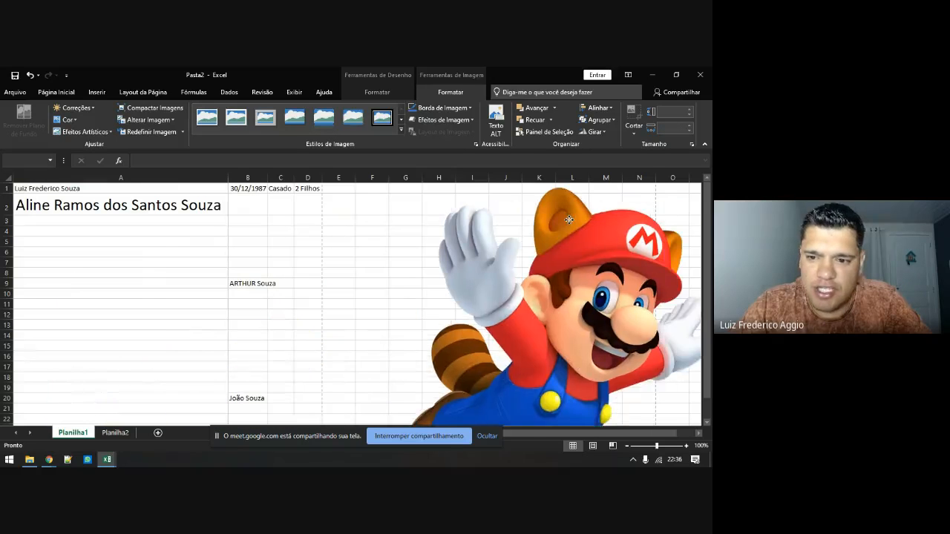
pyautogui.moveTo(349, 202); pyautogui.dragTo(496, 300)
pyautogui.moveTo(549, 342); pyautogui.dragTo(413, 242)
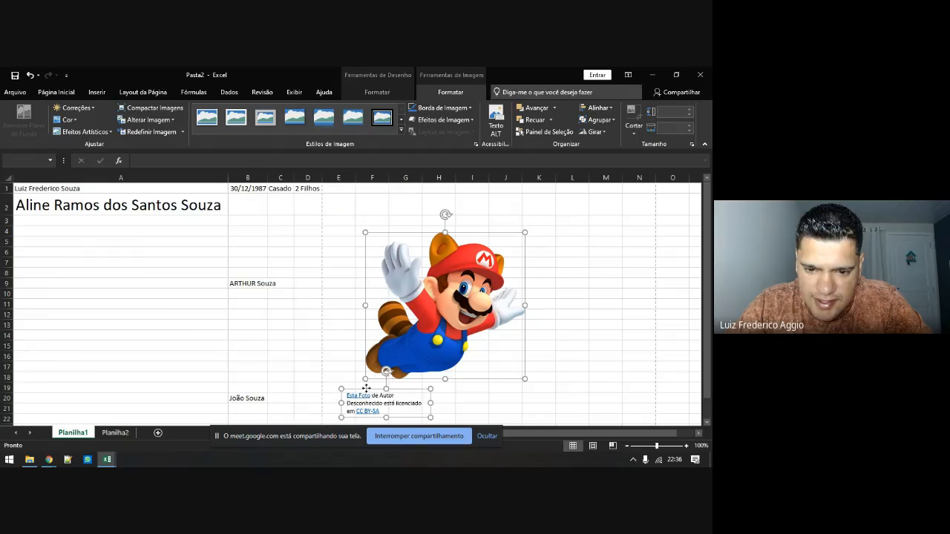
pyautogui.moveTo(365, 388)
pyautogui.mouseDown()
pyautogui.moveTo(410, 388)
pyautogui.moveTo(376, 371)
pyautogui.mouseUp()
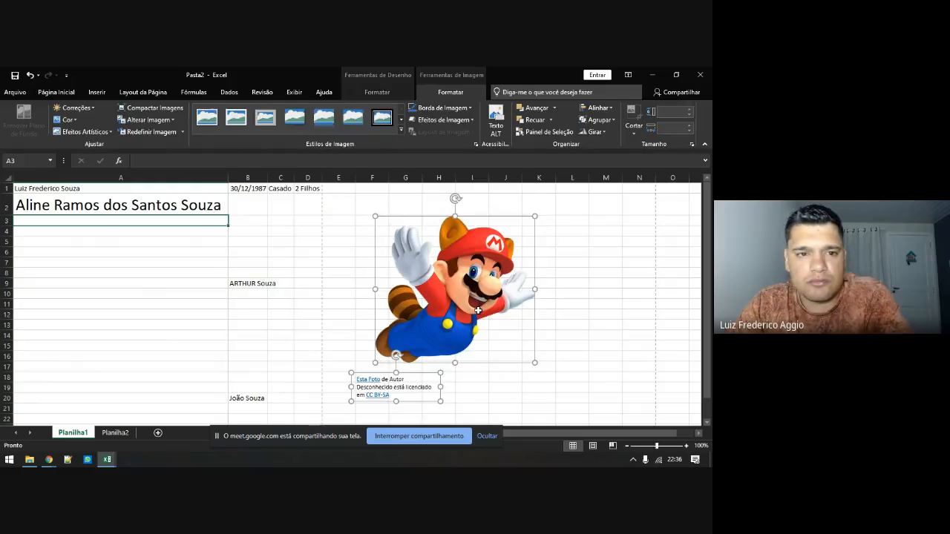
pyautogui.press('Delete')
# Draw a callout shape from the Shapes gallery over rows 7–14
pyautogui.click(97, 92)
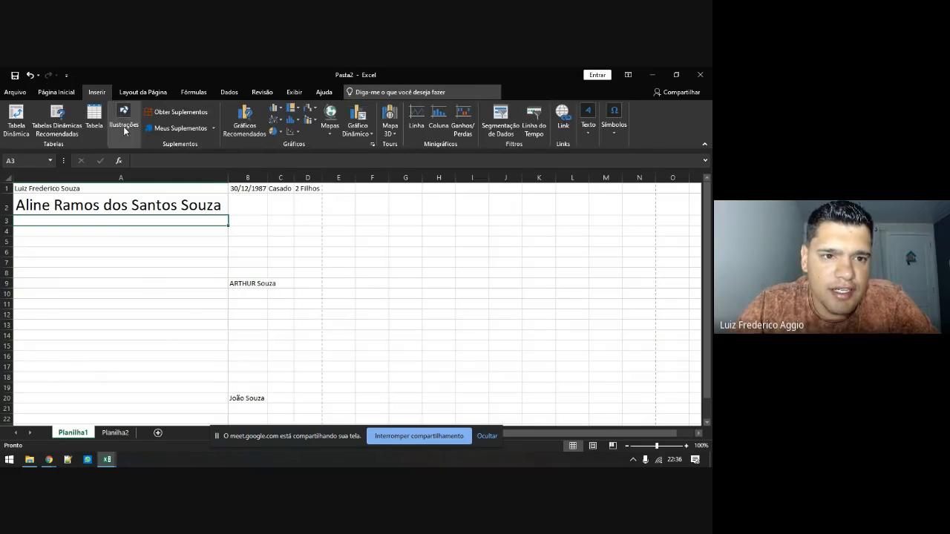
pyautogui.click(124, 124)
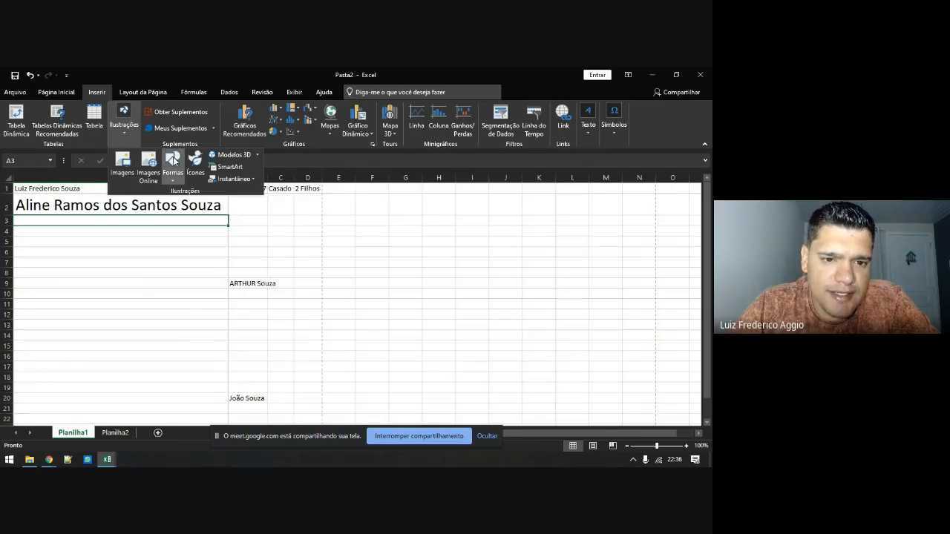
pyautogui.click(172, 162)
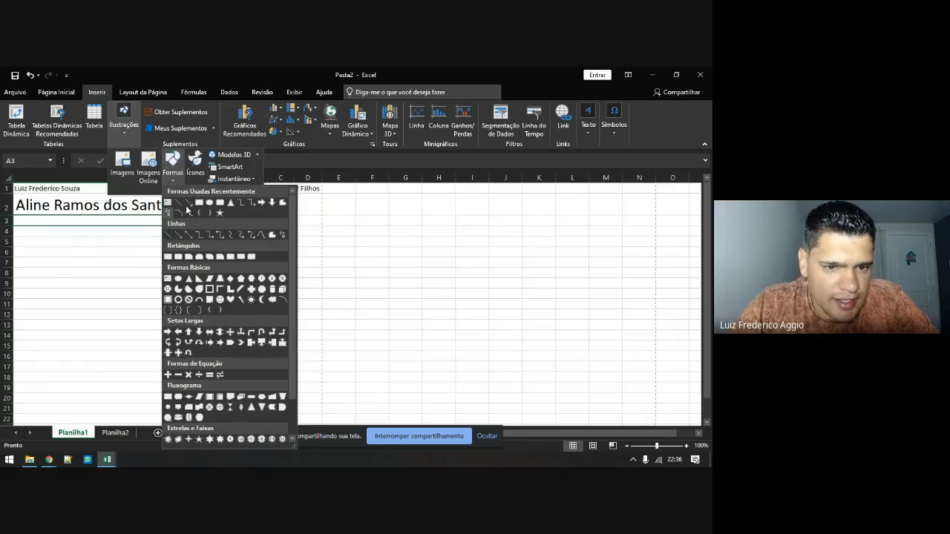
pyautogui.scroll(-1, 238, 303)
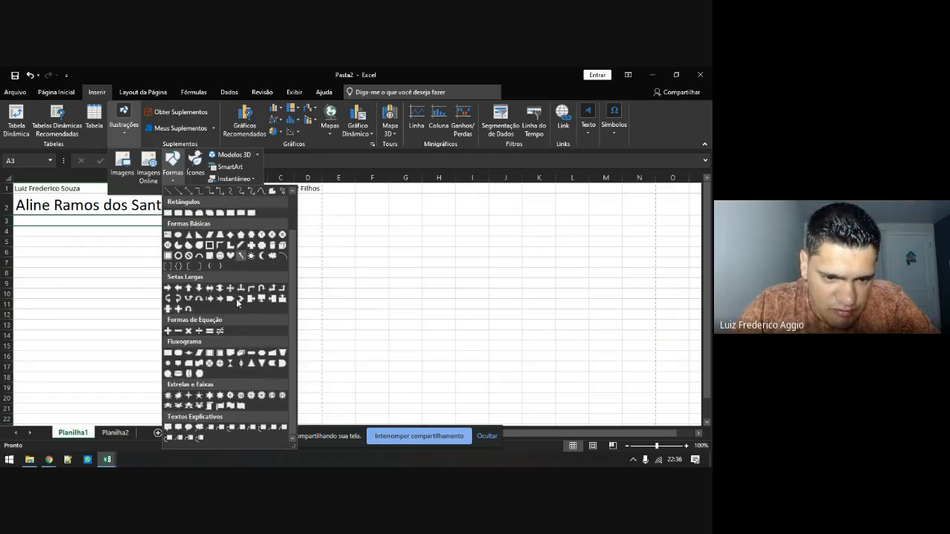
pyautogui.click(168, 427)
pyautogui.moveTo(122, 261); pyautogui.dragTo(258, 339)
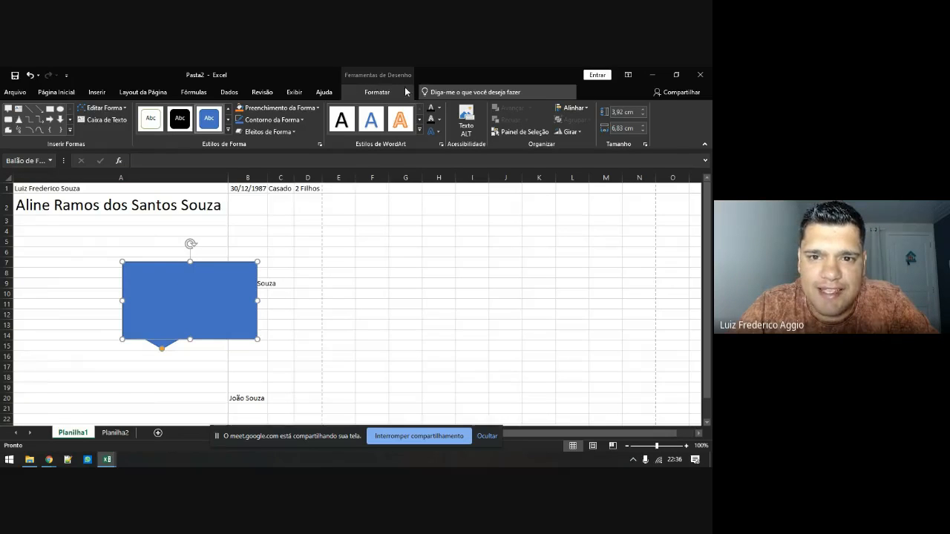
# Try the black and then the gold shape style on the callout
pyautogui.click(347, 231)
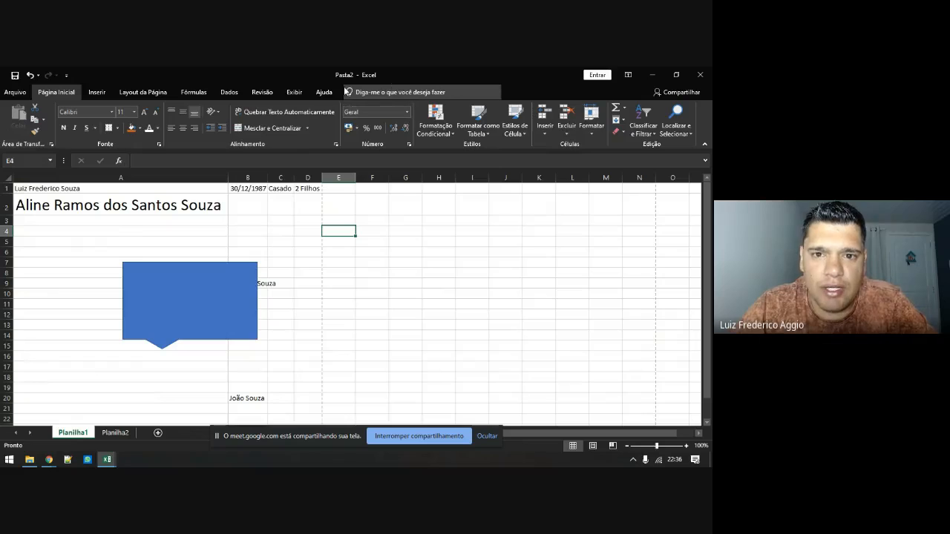
pyautogui.click(183, 312)
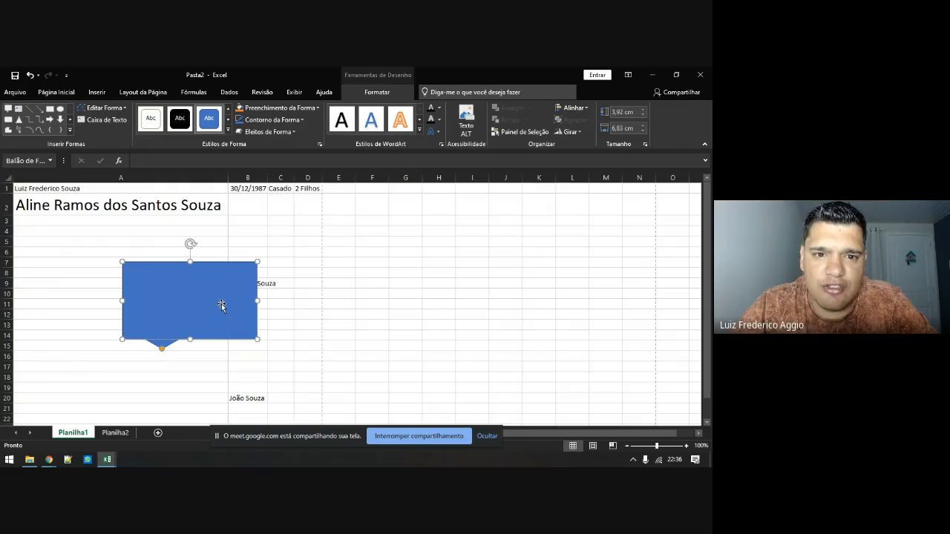
pyautogui.click(228, 131)
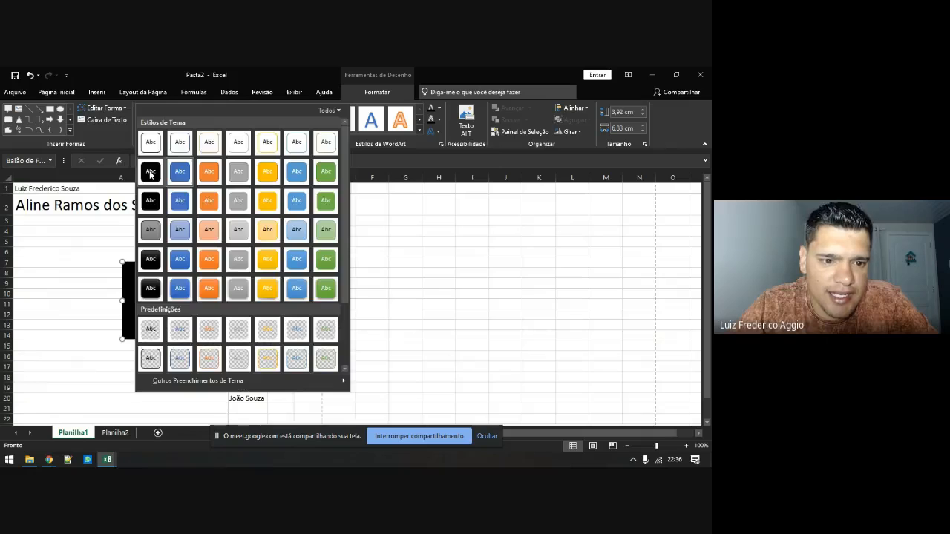
pyautogui.click(145, 172)
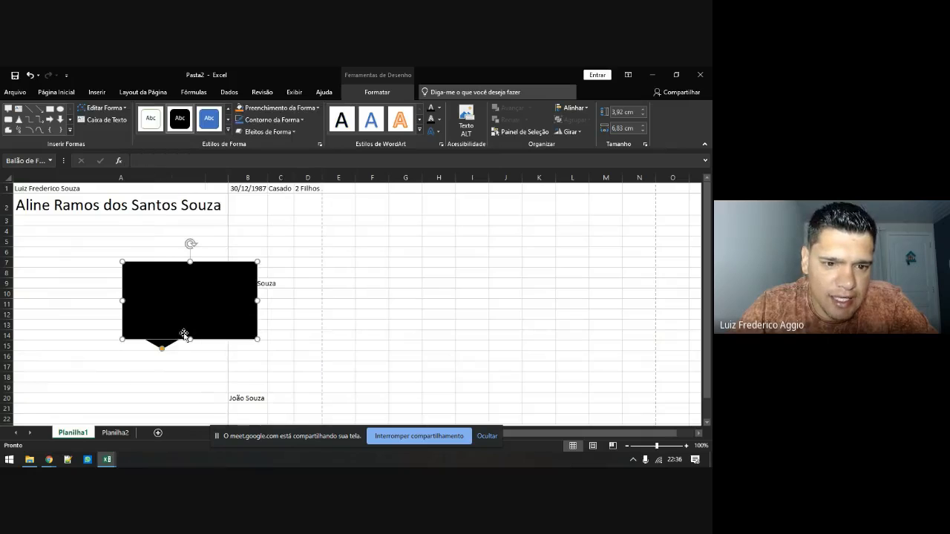
pyautogui.click(227, 130)
pyautogui.click(269, 208)
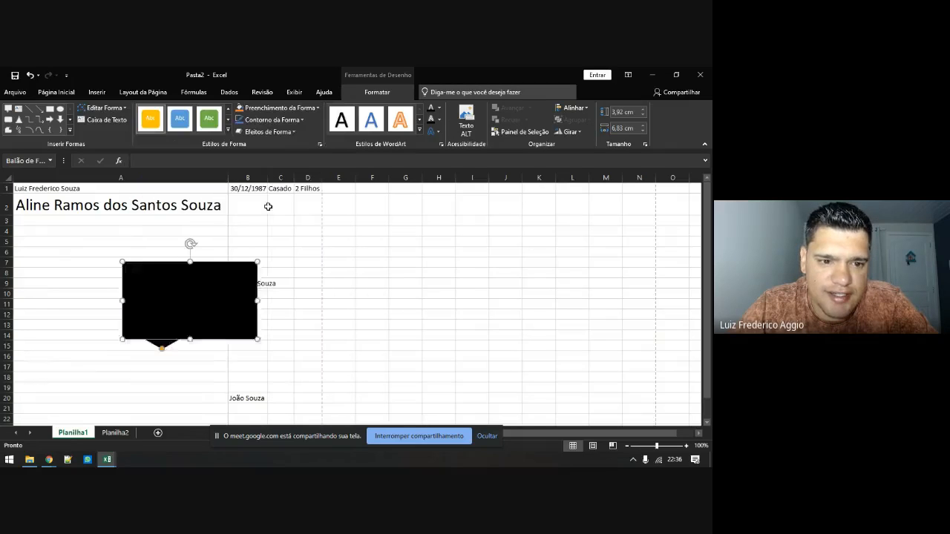
# Fill the callout dark blue and give it a red outline
pyautogui.click(279, 108)
pyautogui.click(272, 173)
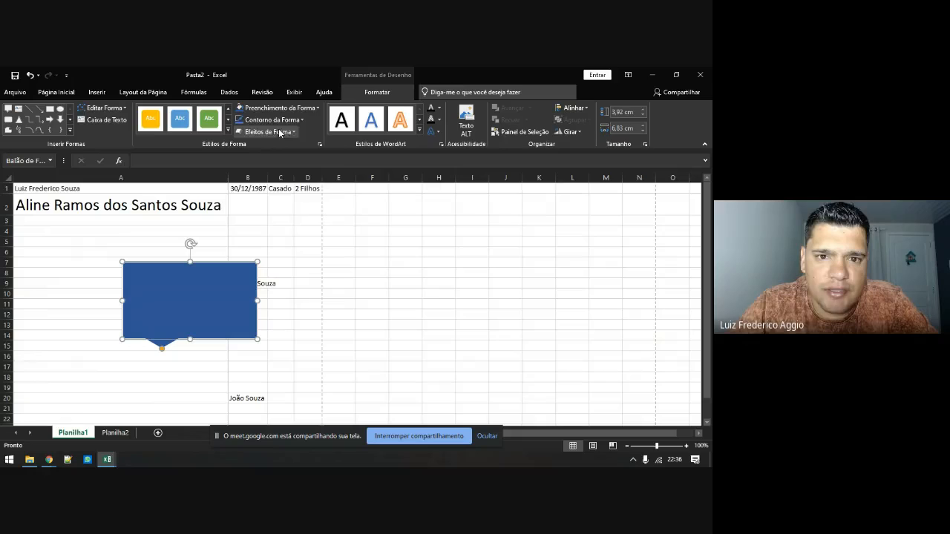
pyautogui.click(273, 120)
pyautogui.click(292, 177)
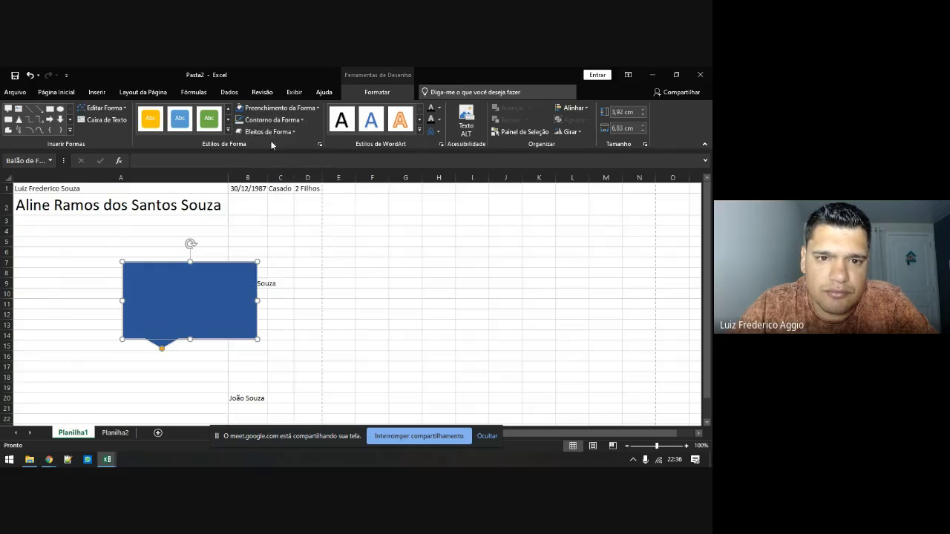
pyautogui.click(272, 120)
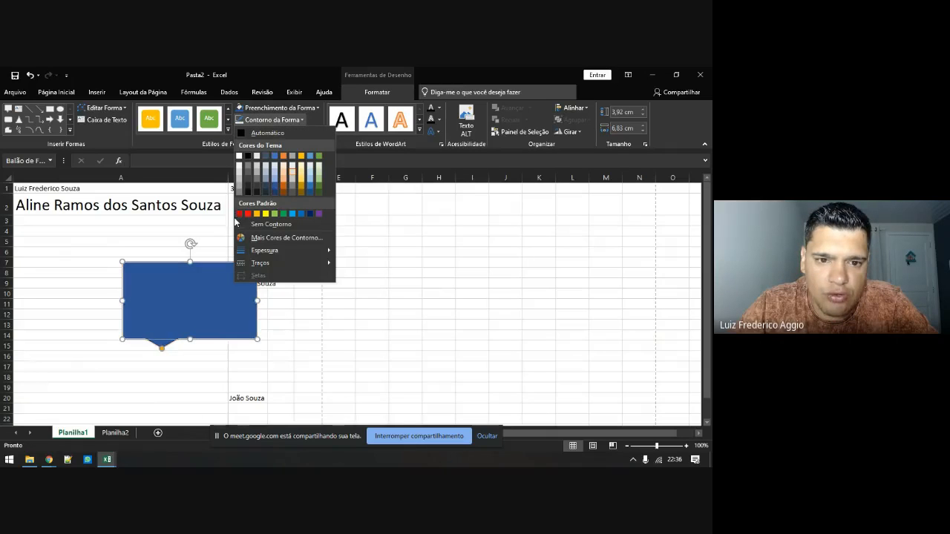
pyautogui.click(239, 213)
pyautogui.click(164, 249)
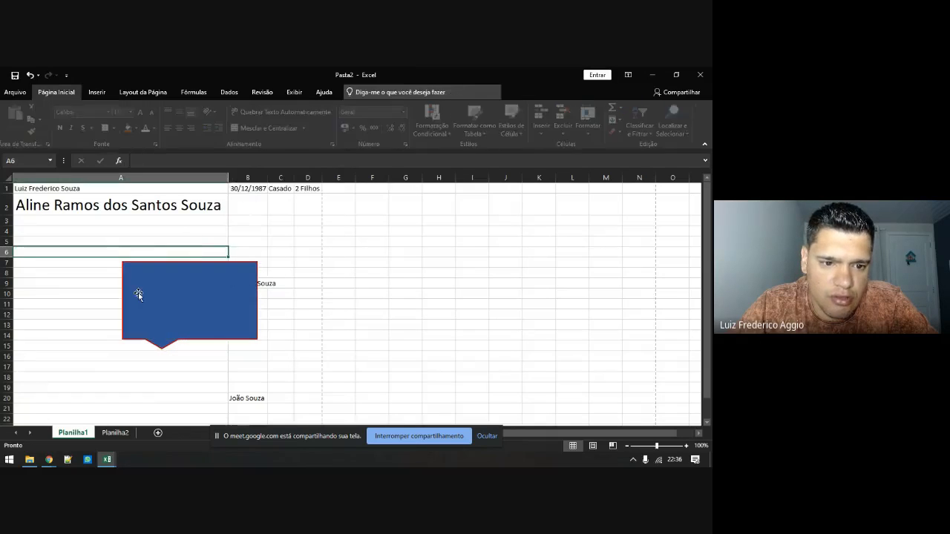
# Change the callout fill to light blue, move it over columns G–J, then delete it
pyautogui.click(212, 300)
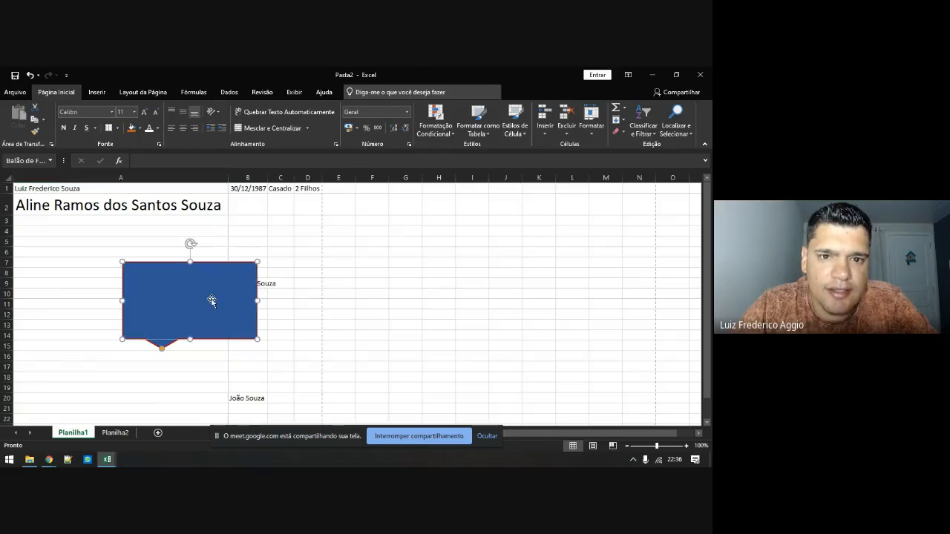
pyautogui.click(279, 108)
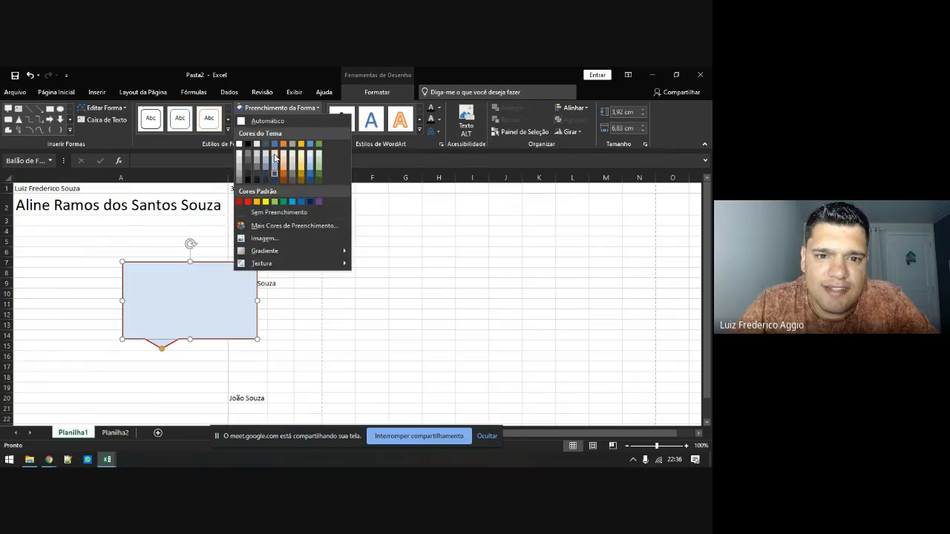
pyautogui.click(276, 157)
pyautogui.click(152, 237)
pyautogui.moveTo(153, 322); pyautogui.dragTo(452, 284)
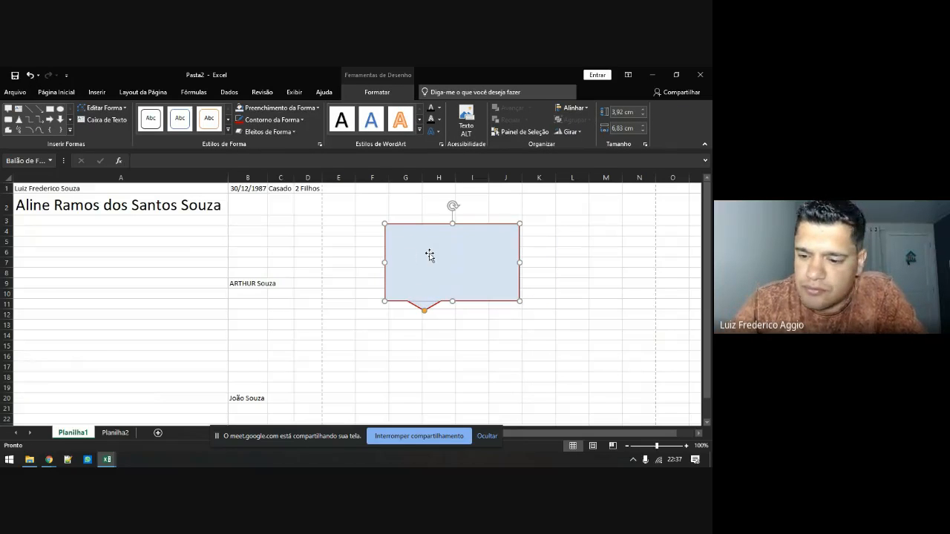
pyautogui.press('Delete')
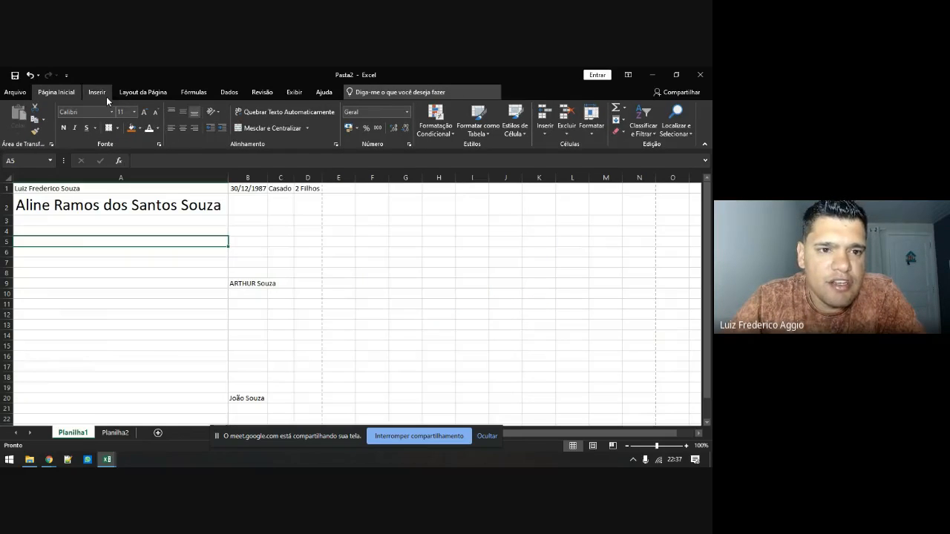
# Draw a rounded rectangle around rows 7–10 of column A
pyautogui.click(98, 92)
pyautogui.click(124, 121)
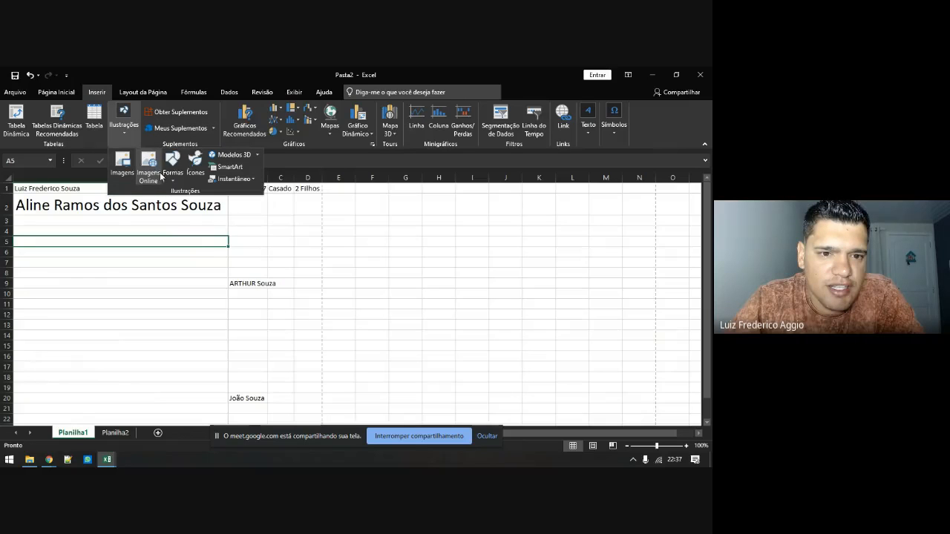
pyautogui.click(172, 164)
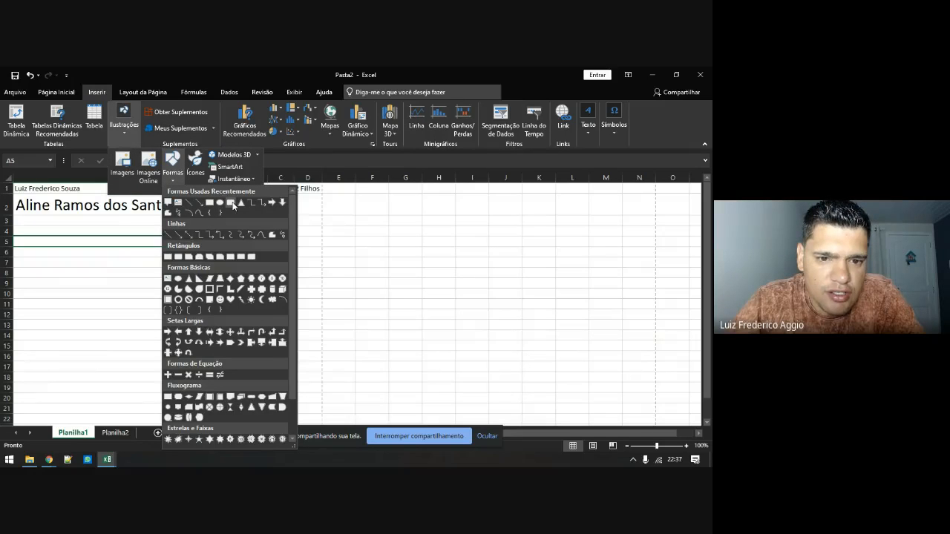
pyautogui.click(231, 203)
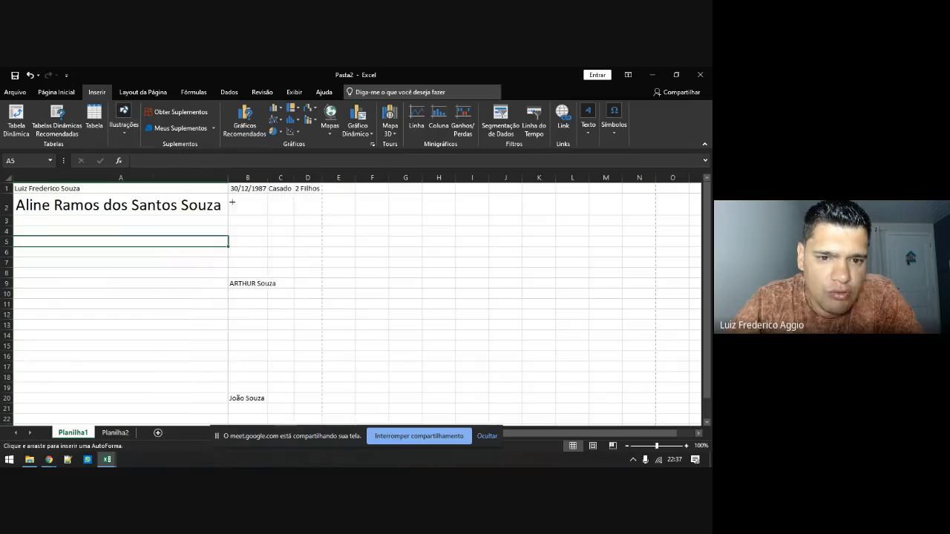
pyautogui.moveTo(105, 256); pyautogui.dragTo(220, 297)
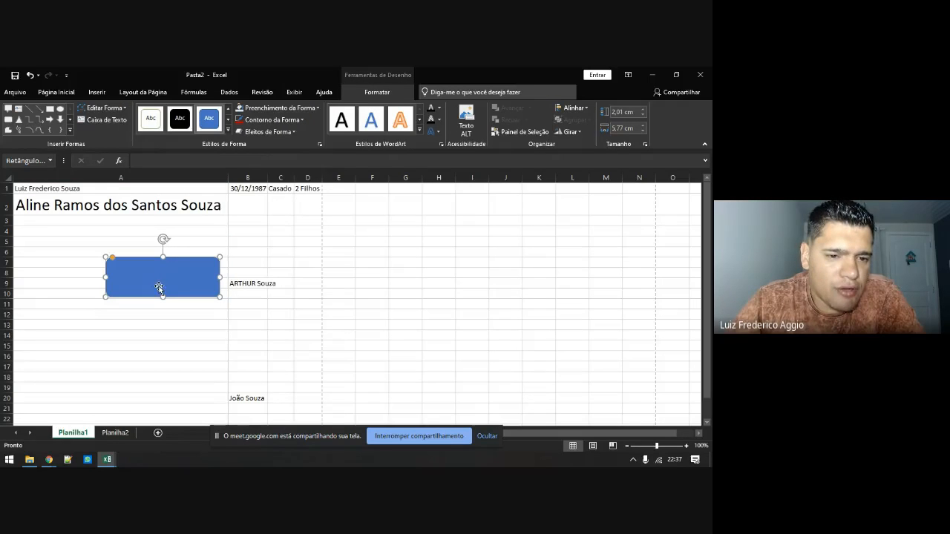
# Label the rectangle CLICAR and shrink it to a small button size
pyautogui.rightClick(159, 276)
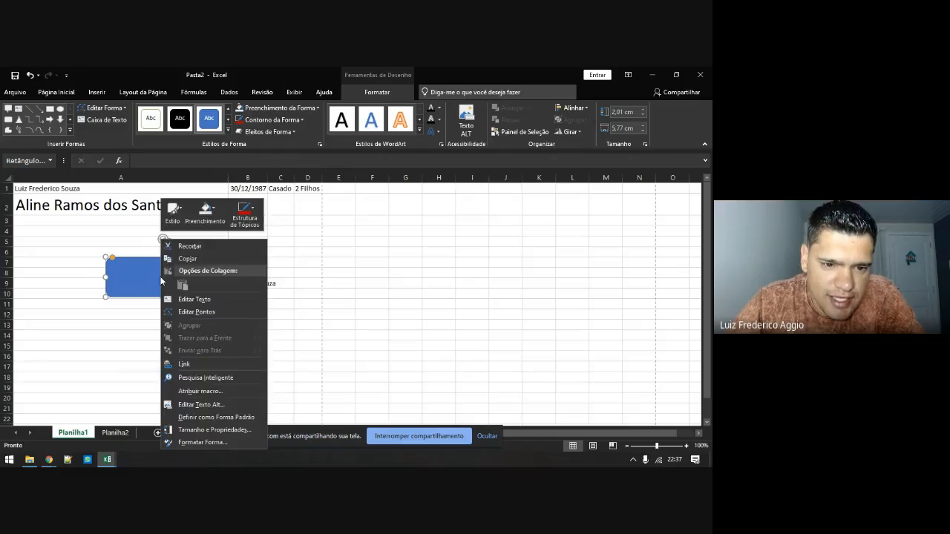
pyautogui.click(186, 301)
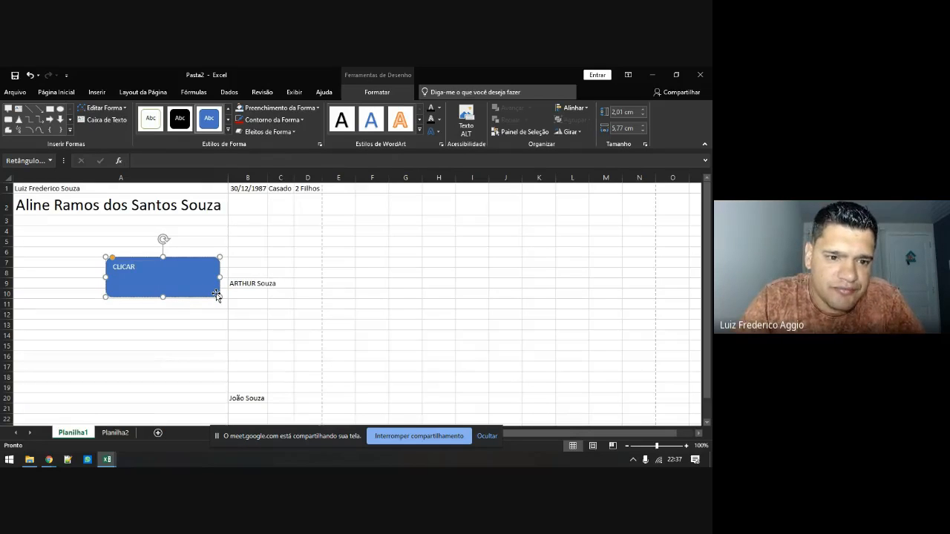
pyautogui.moveTo(219, 296); pyautogui.dragTo(142, 272)
pyautogui.click(150, 273)
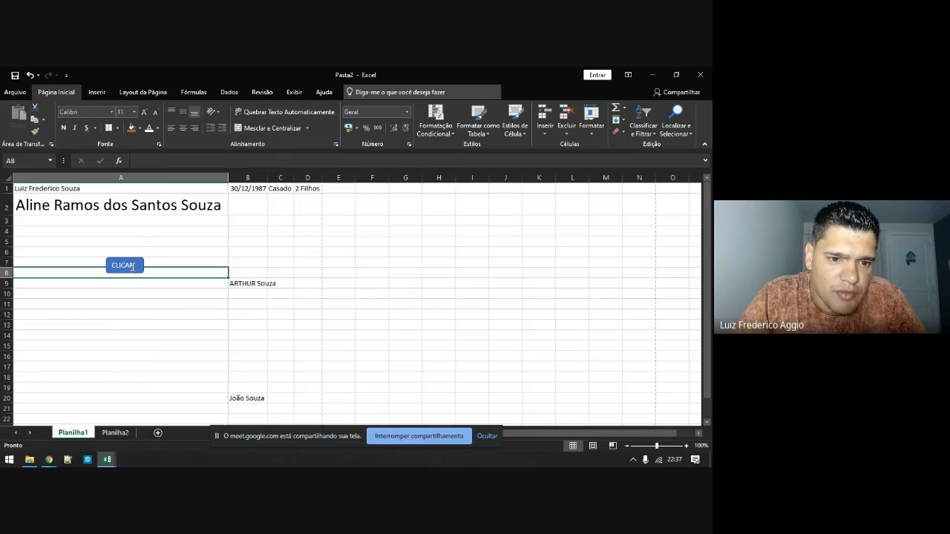
# Apply the intense blue shape style to the CLICAR button
pyautogui.click(140, 259)
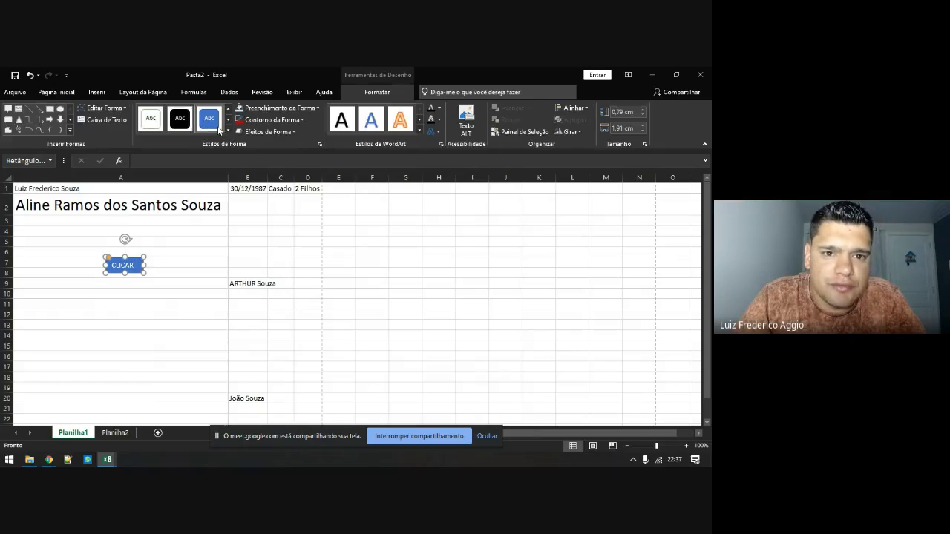
pyautogui.click(228, 130)
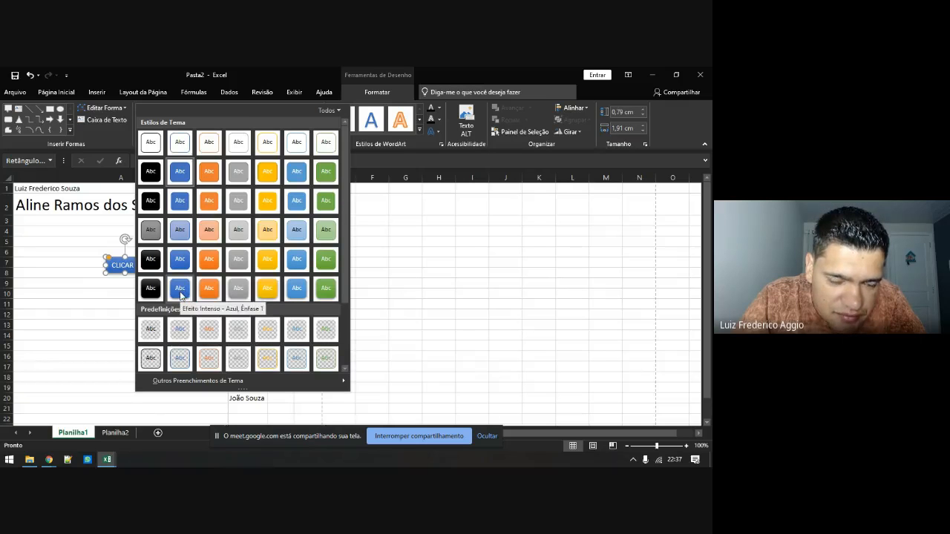
pyautogui.click(180, 293)
pyautogui.click(131, 286)
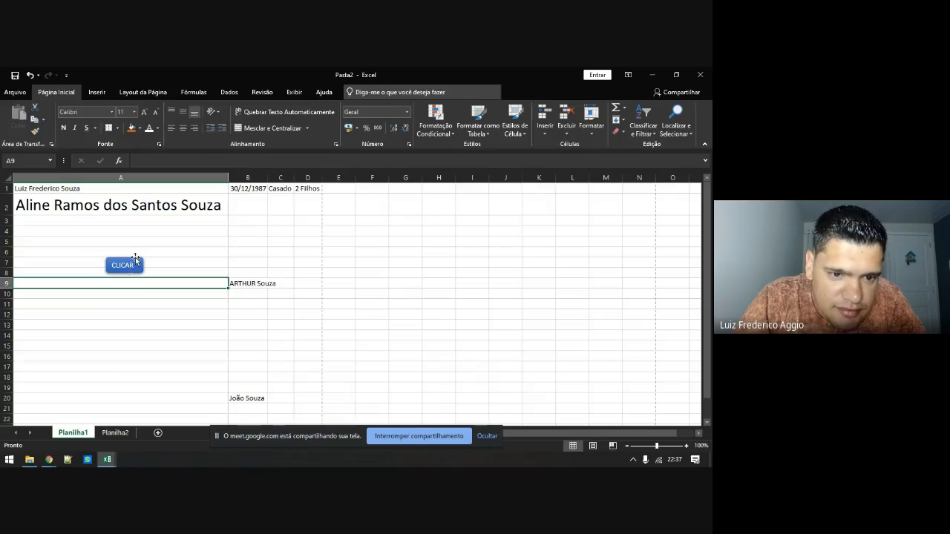
# Move the CLICAR button to cell F3 and enlarge it to 1,3 × 2,75 cm
pyautogui.moveTo(135, 257); pyautogui.dragTo(389, 213)
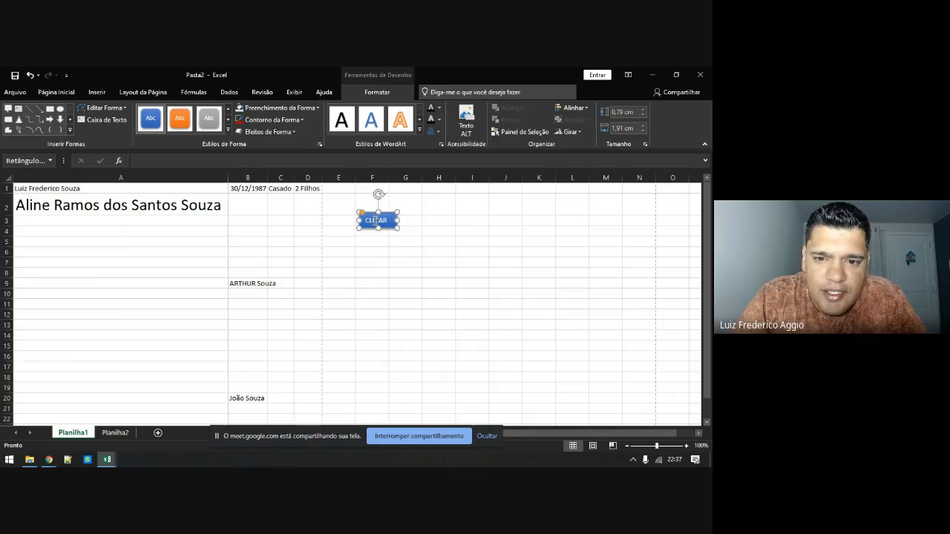
pyautogui.rightClick(376, 221)
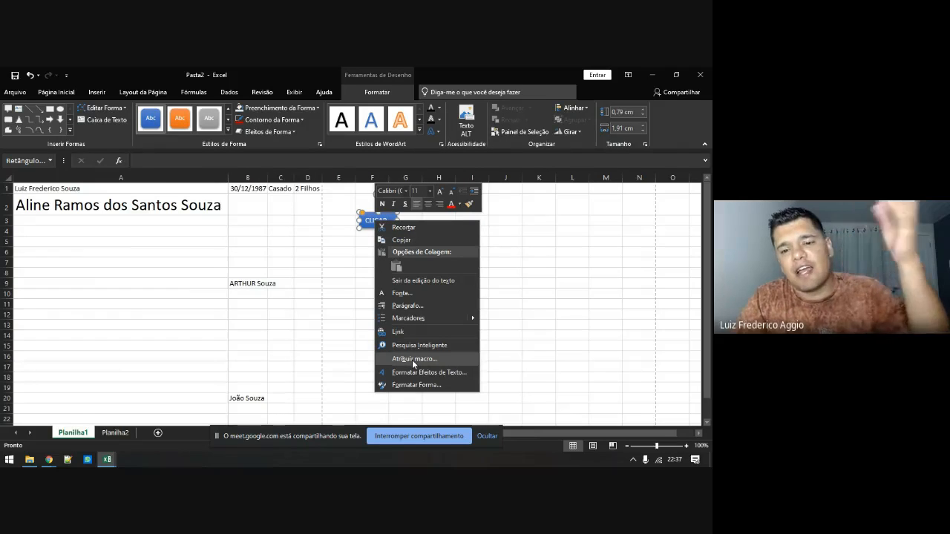
pyautogui.click(350, 250)
pyautogui.click(404, 231)
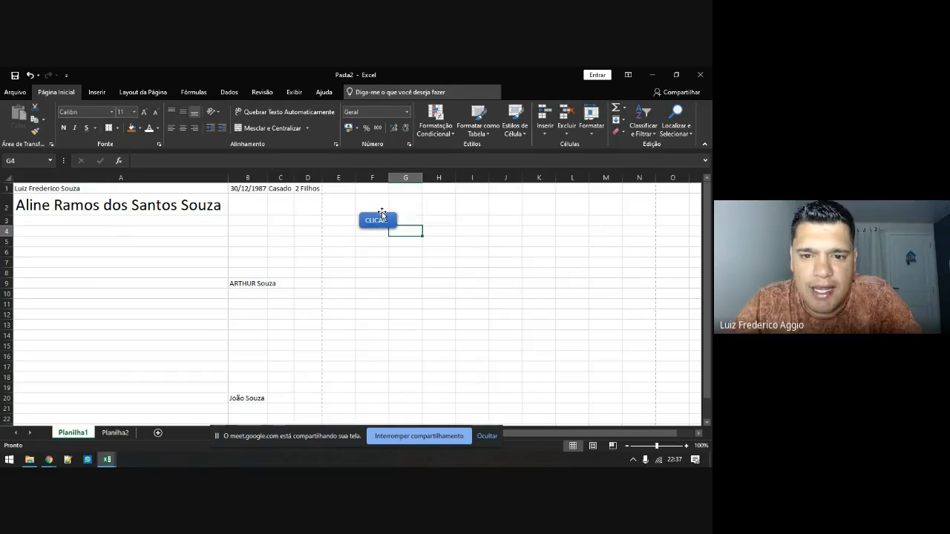
pyautogui.click(380, 213)
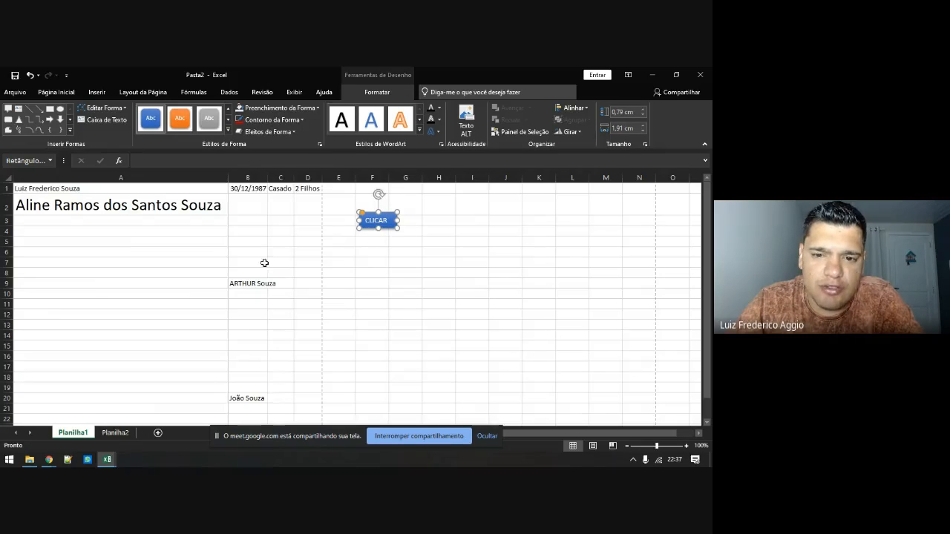
pyautogui.moveTo(399, 229); pyautogui.dragTo(416, 239)
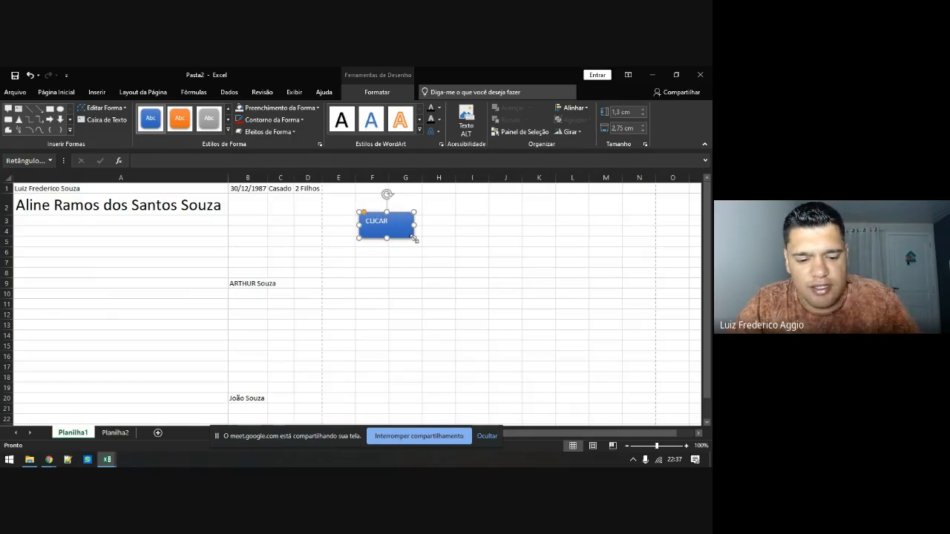
# Paste a copy of the CLICAR button and place it beside the original near row 2
pyautogui.click(409, 271)
pyautogui.hotkey('ctrl', 'v')
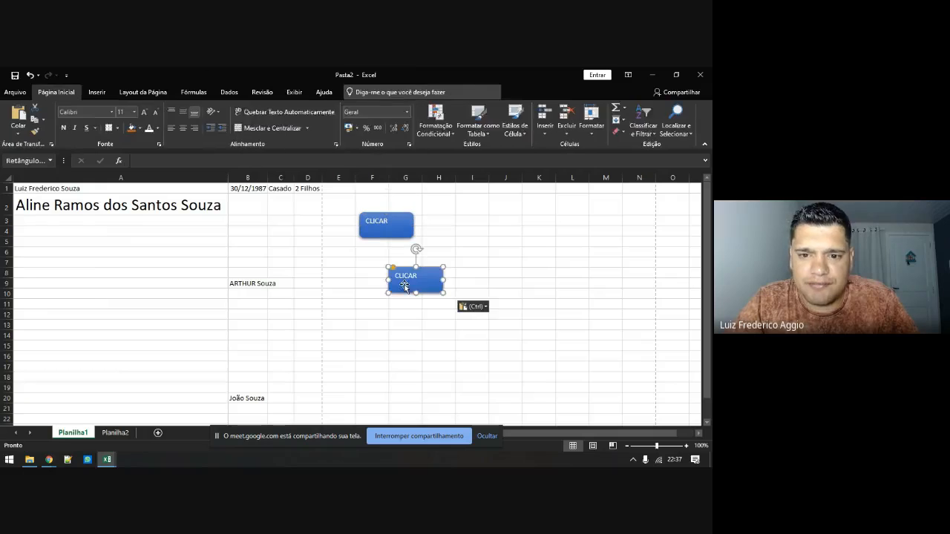
pyautogui.moveTo(422, 272); pyautogui.dragTo(493, 213)
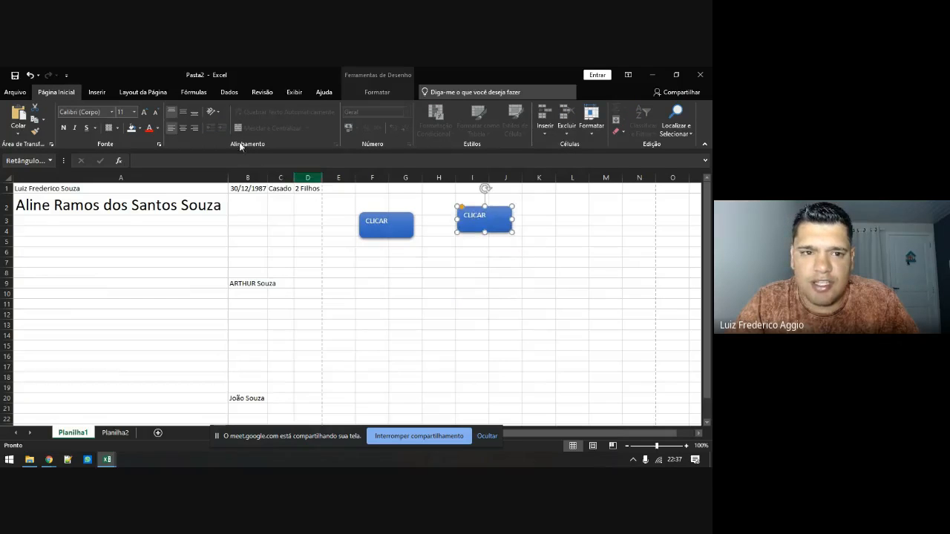
pyautogui.click(94, 93)
# Draw an arrow from the left CLICAR button to the right one
pyautogui.click(124, 121)
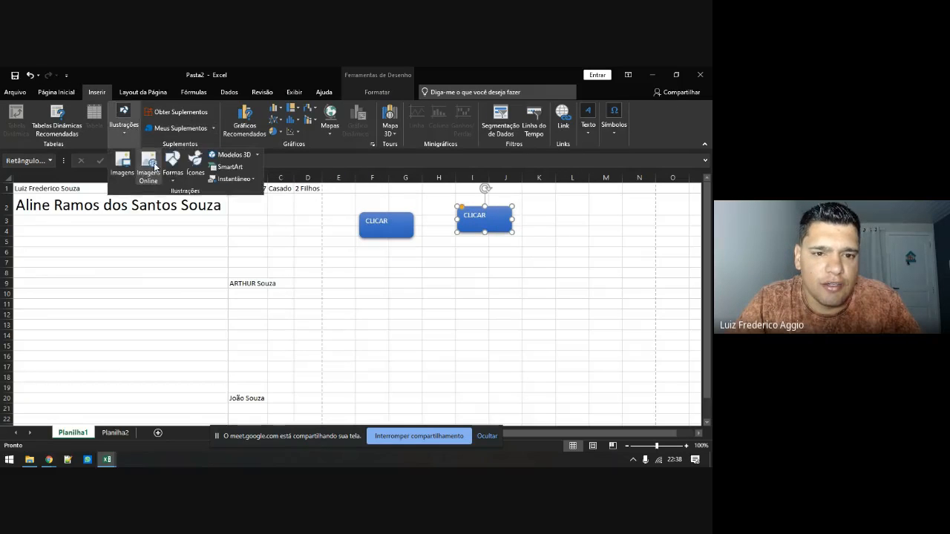
pyautogui.click(173, 175)
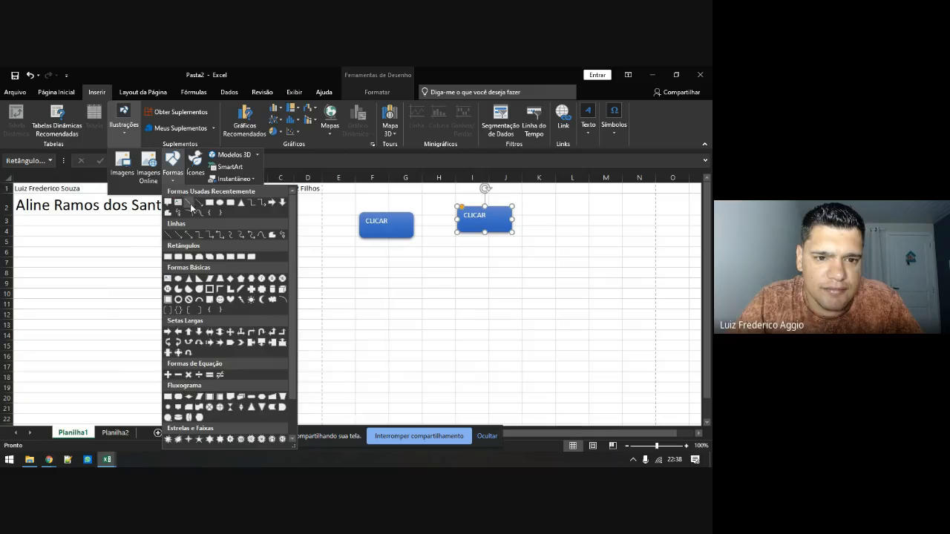
pyautogui.click(195, 207)
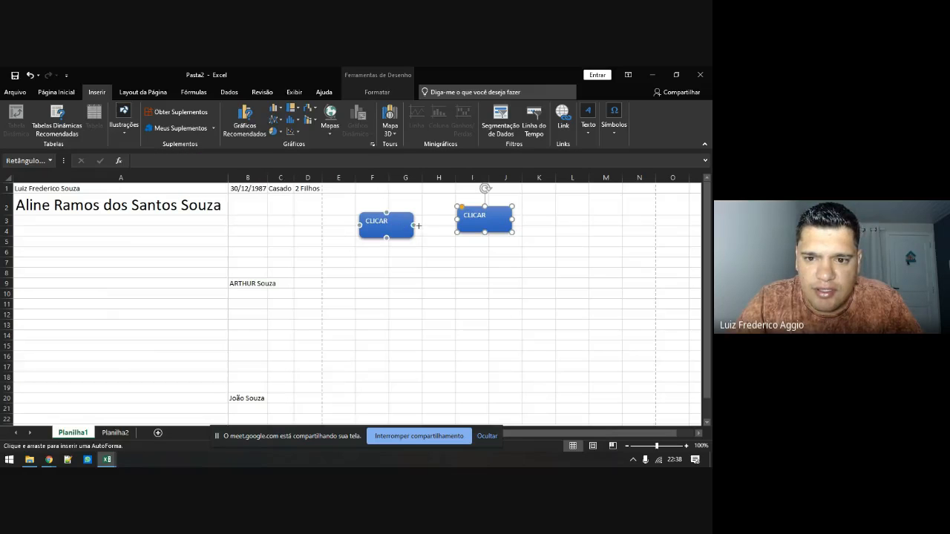
pyautogui.moveTo(418, 225); pyautogui.dragTo(457, 220)
pyautogui.click(437, 243)
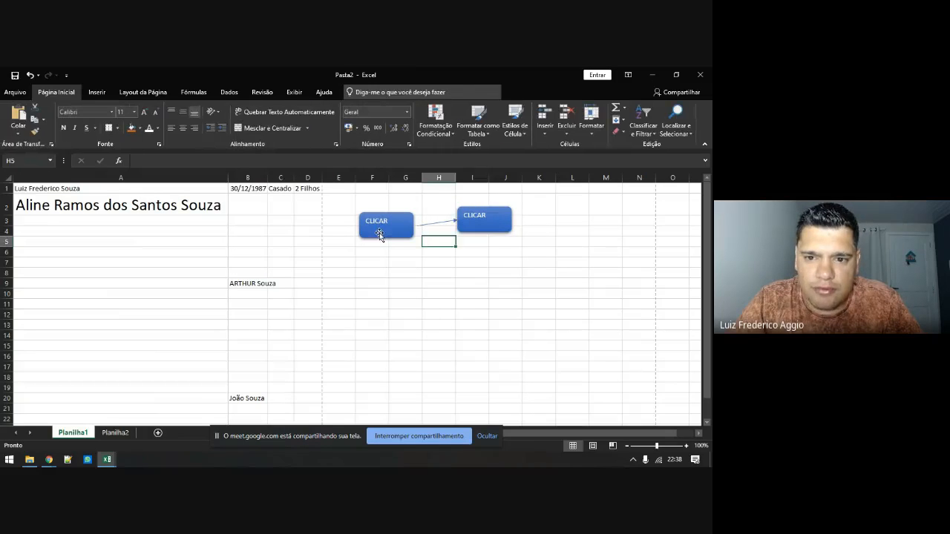
# Delete the arrow and both CLICAR buttons
pyautogui.click(430, 223)
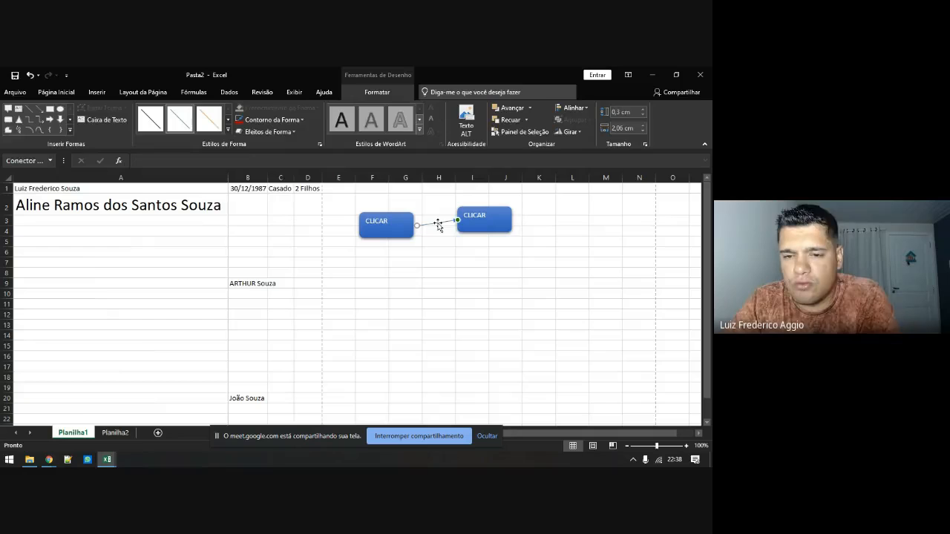
pyautogui.press('Delete')
pyautogui.click(460, 225)
pyautogui.press('Delete')
pyautogui.click(385, 232)
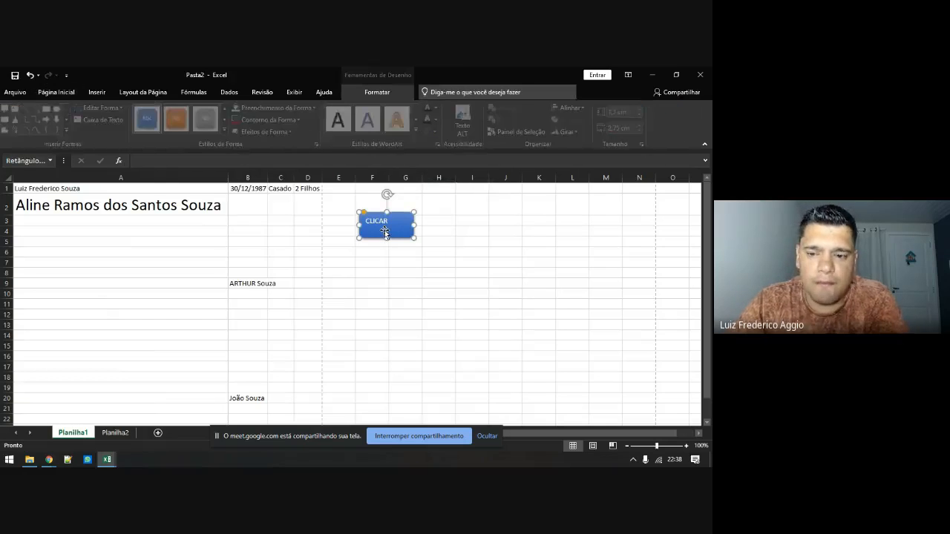
pyautogui.press('Delete')
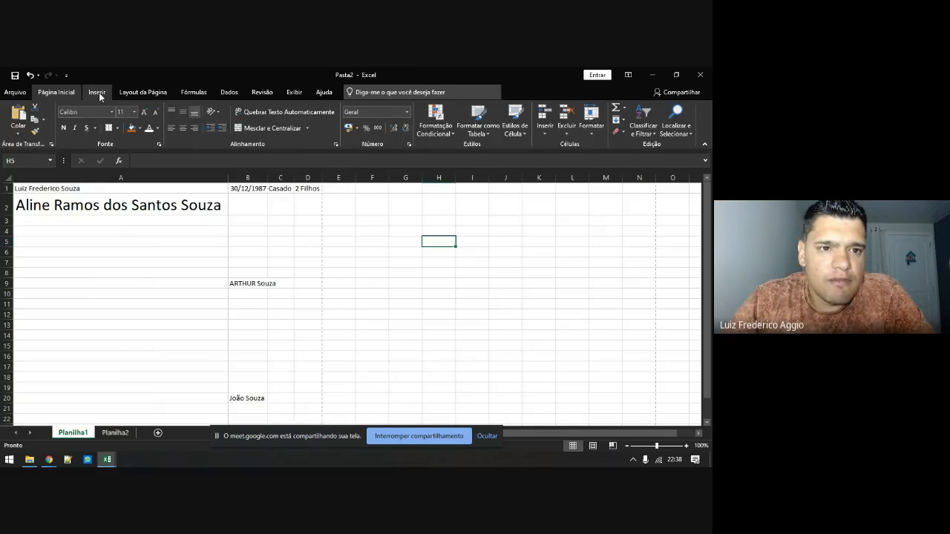
pyautogui.click(97, 92)
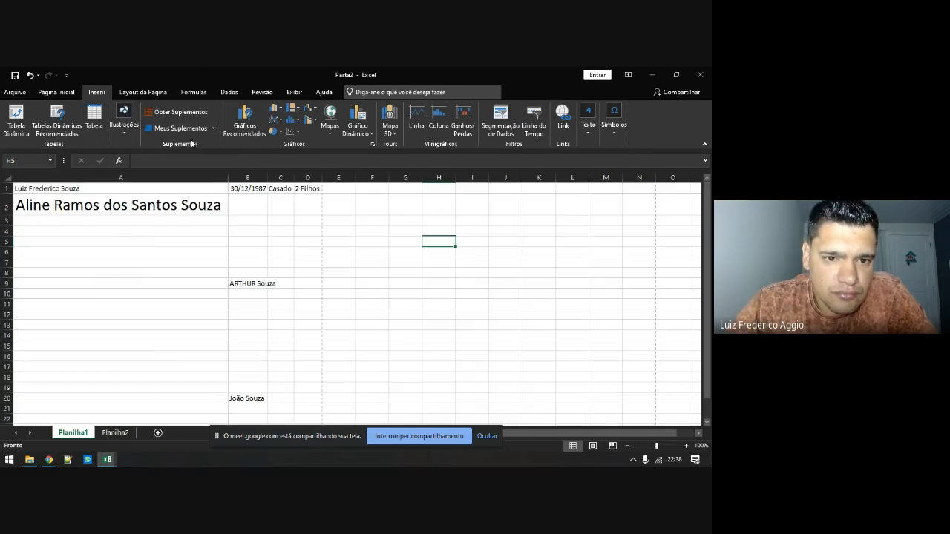
pyautogui.click(213, 128)
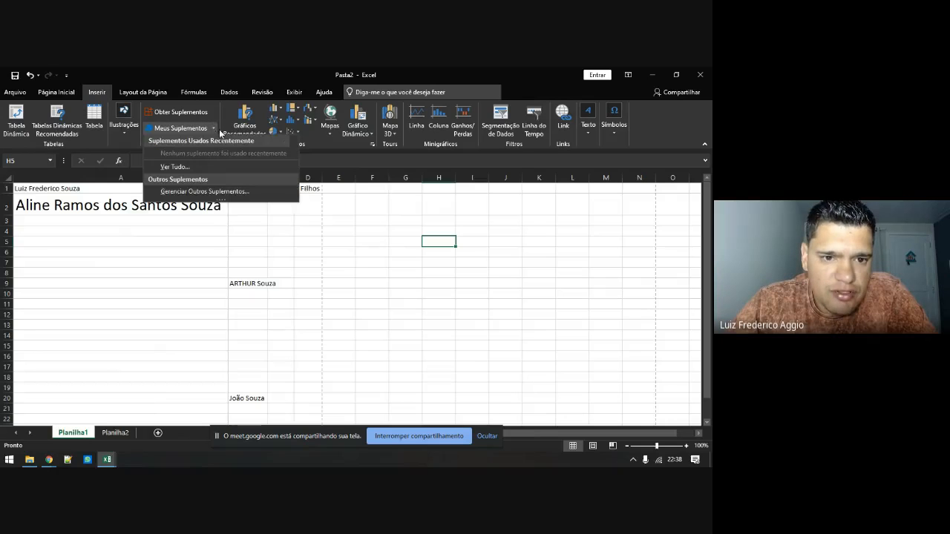
pyautogui.click(228, 109)
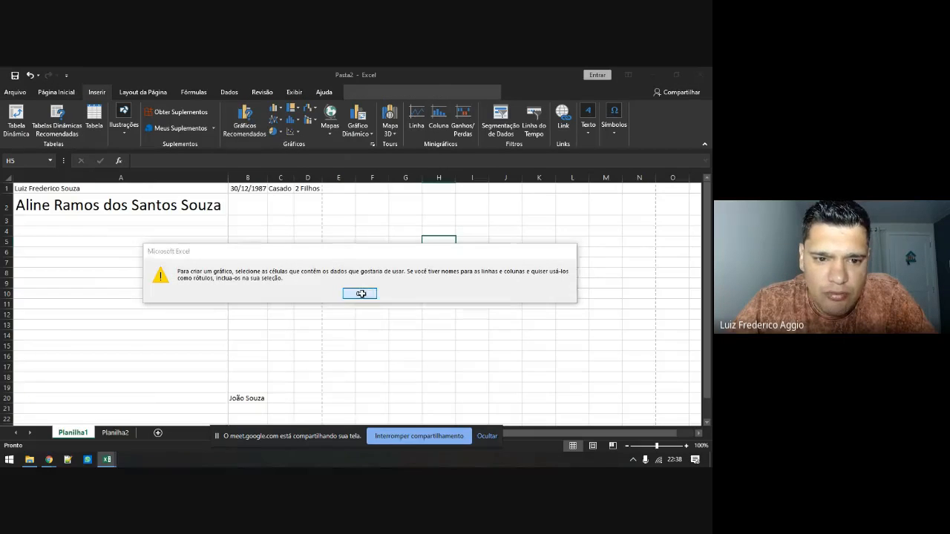
pyautogui.click(362, 295)
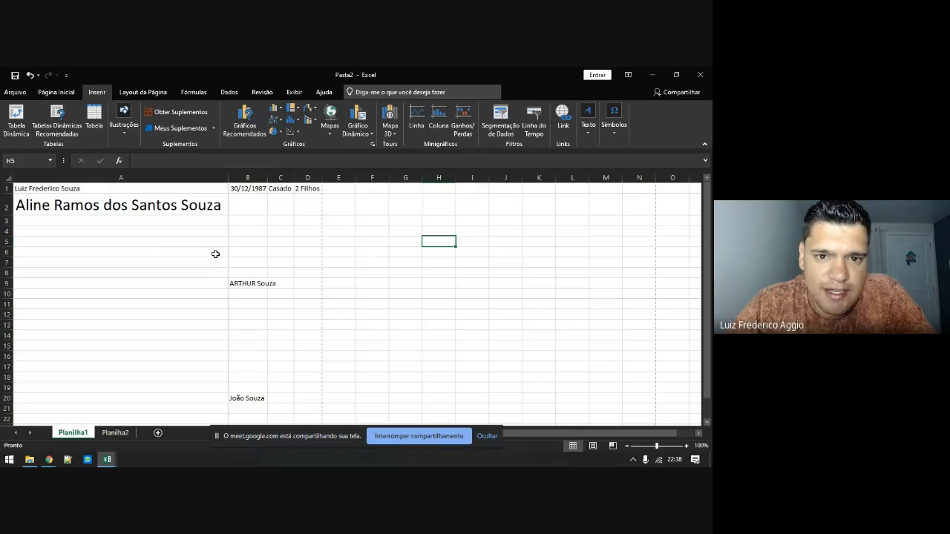
pyautogui.click(381, 273)
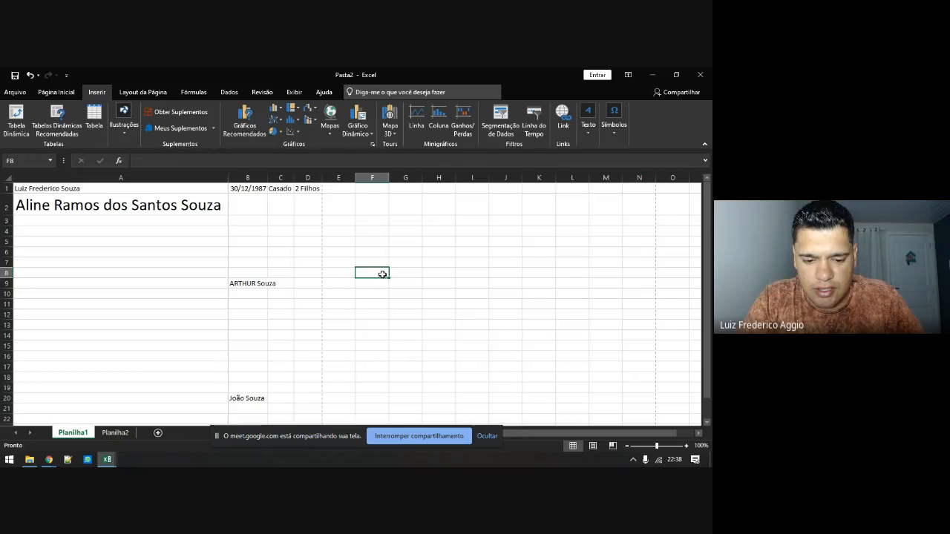
# Enter a Valor header and a trial Data label, then clear both cells
pyautogui.write('V')
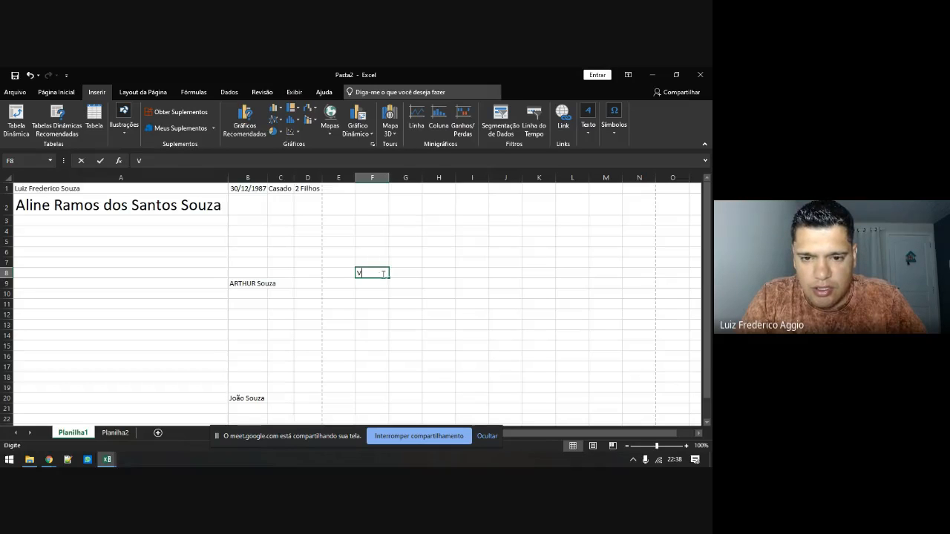
pyautogui.write('al')
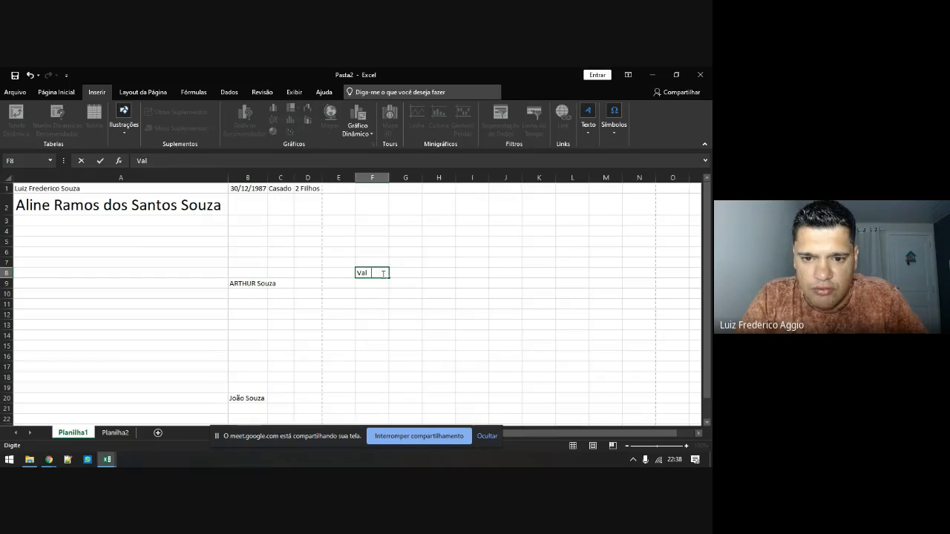
pyautogui.write('or')
pyautogui.press('Return')
pyautogui.press('Left')
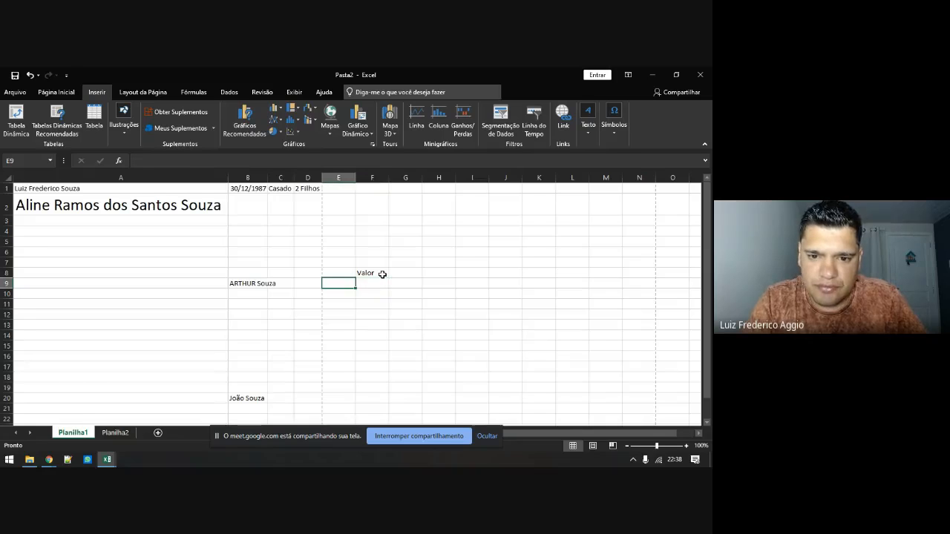
pyautogui.write('Data')
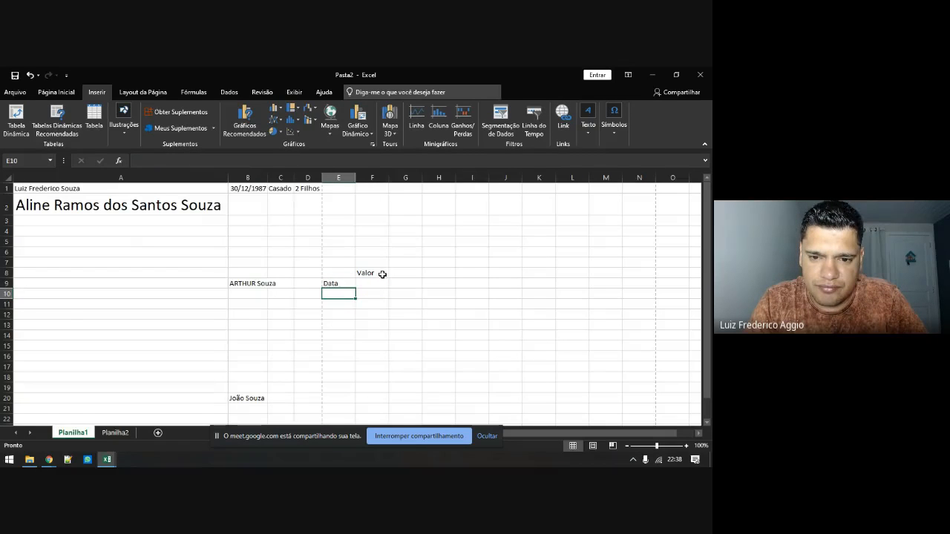
pyautogui.press('Tab')
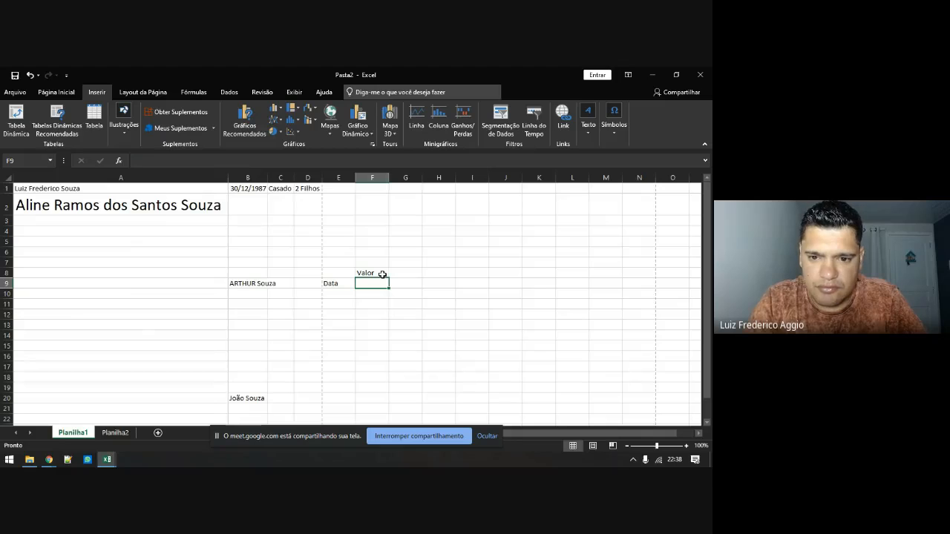
pyautogui.write('1')
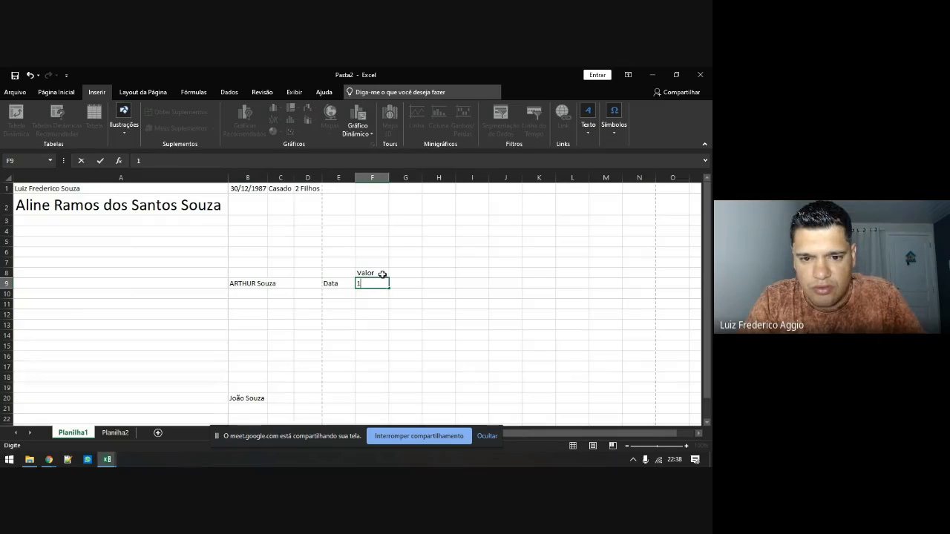
pyautogui.press('Escape')
pyautogui.press('Left')
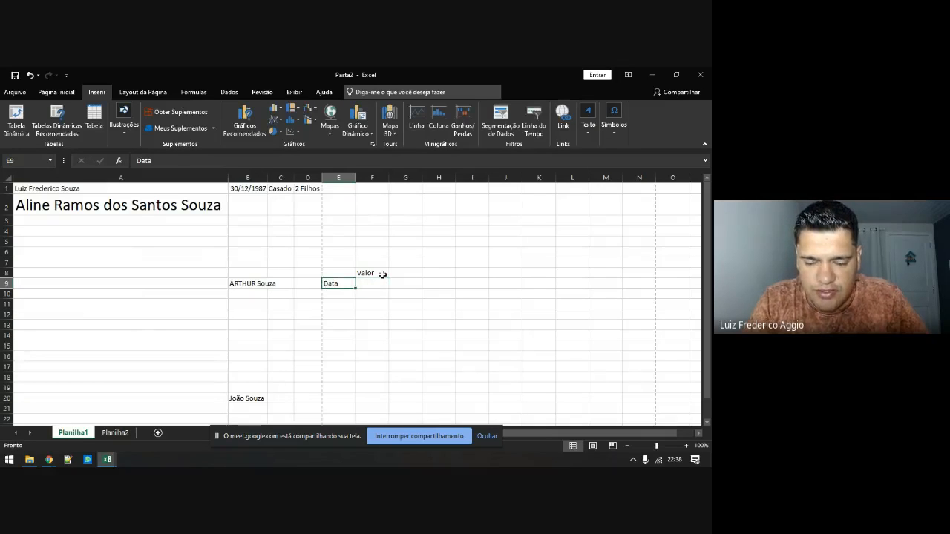
pyautogui.press('Delete')
pyautogui.click(382, 274)
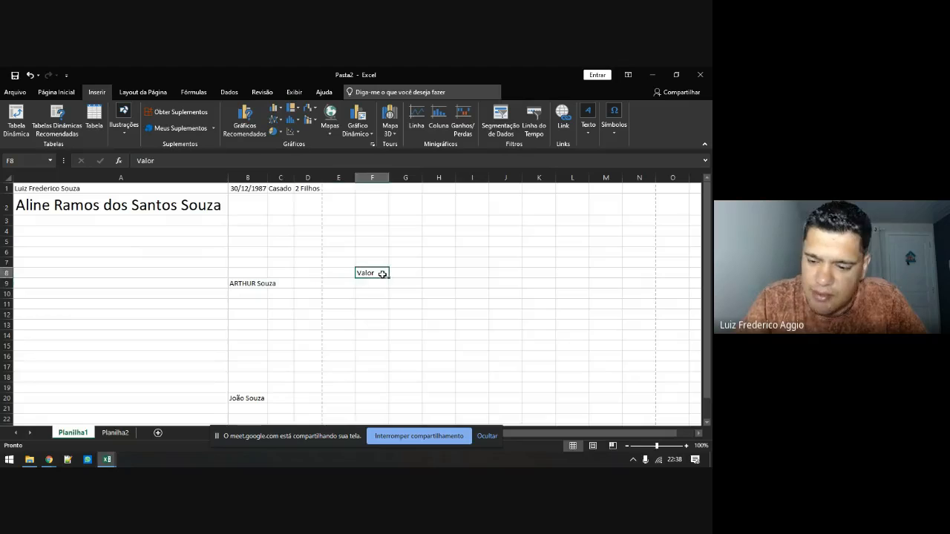
pyautogui.press('Delete')
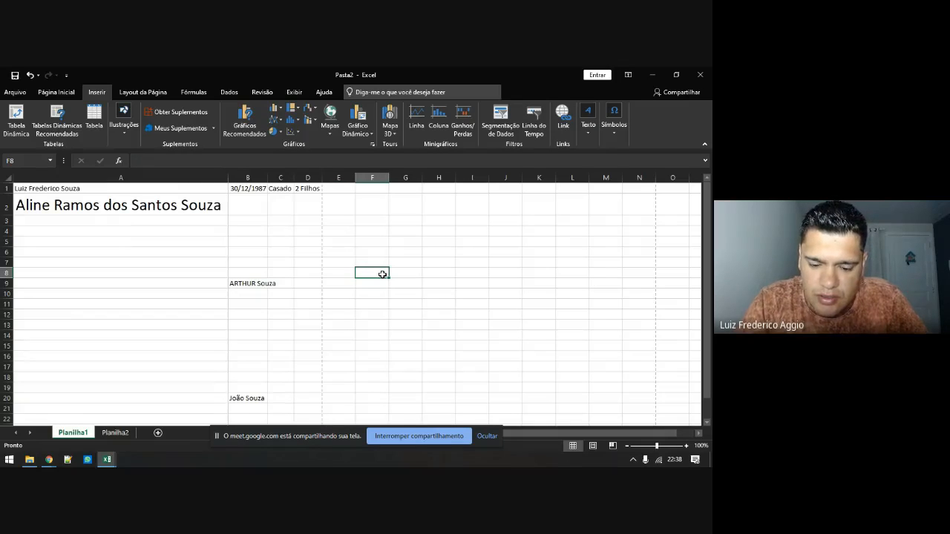
# Re-enter the Valor header and list Banana, Laranja and Maçã in E9:E11
pyautogui.write('No')
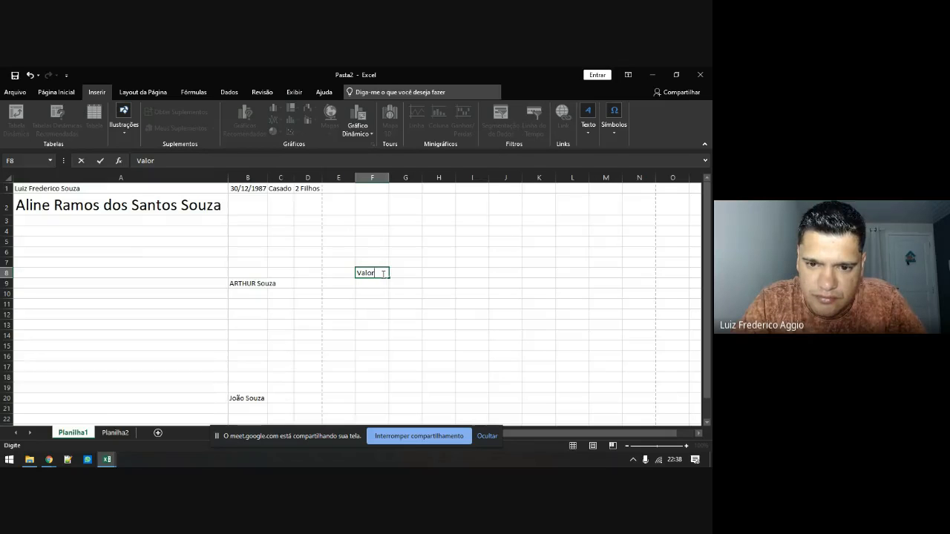
pyautogui.press('Return')
pyautogui.press('Left')
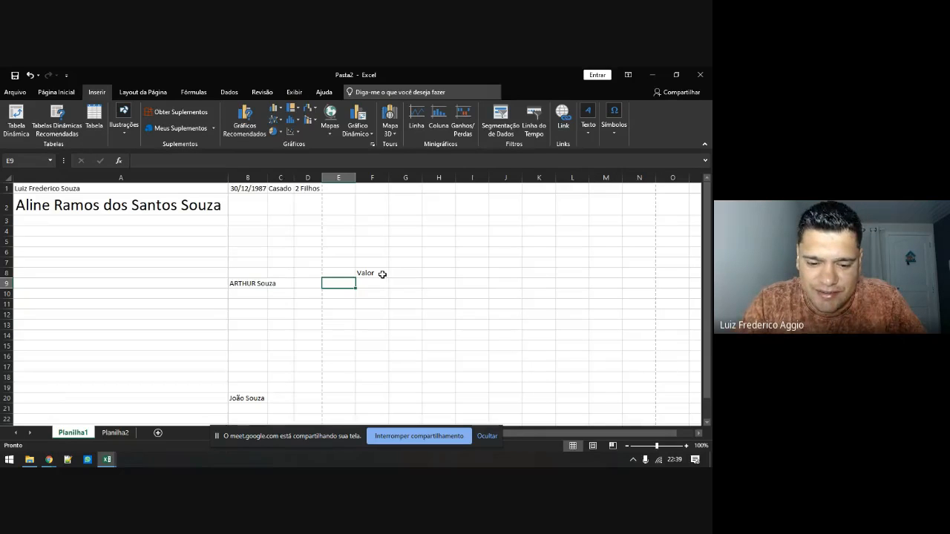
pyautogui.write('Ba')
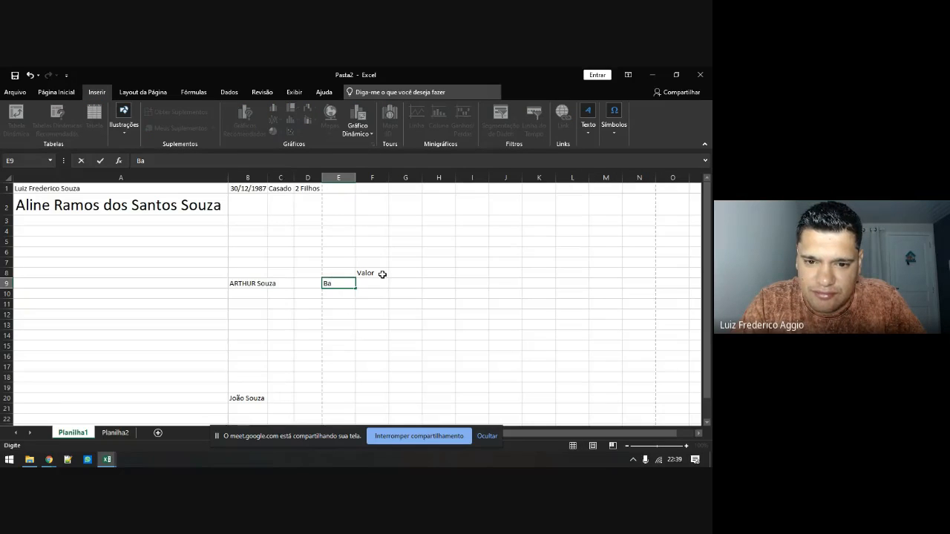
pyautogui.write('nana')
pyautogui.press('Return')
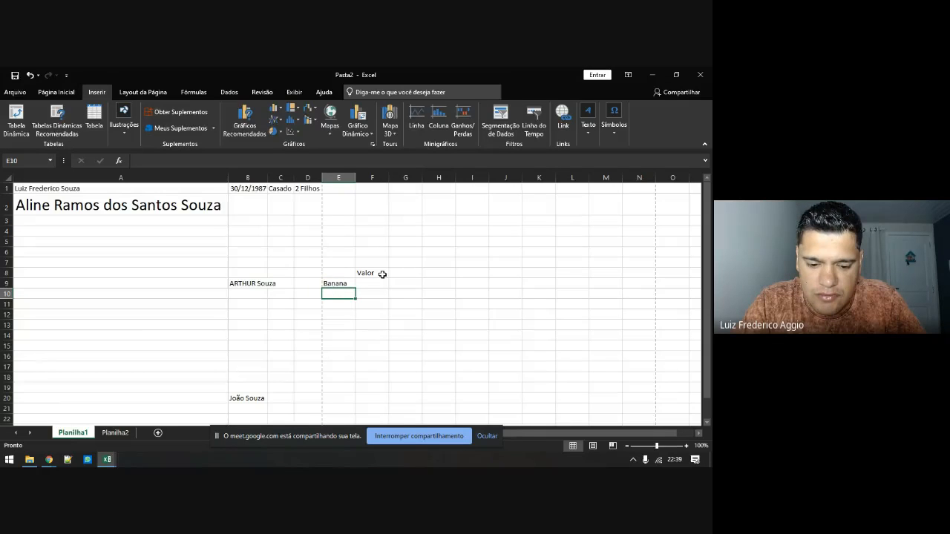
pyautogui.write('Laranja')
pyautogui.press('Return')
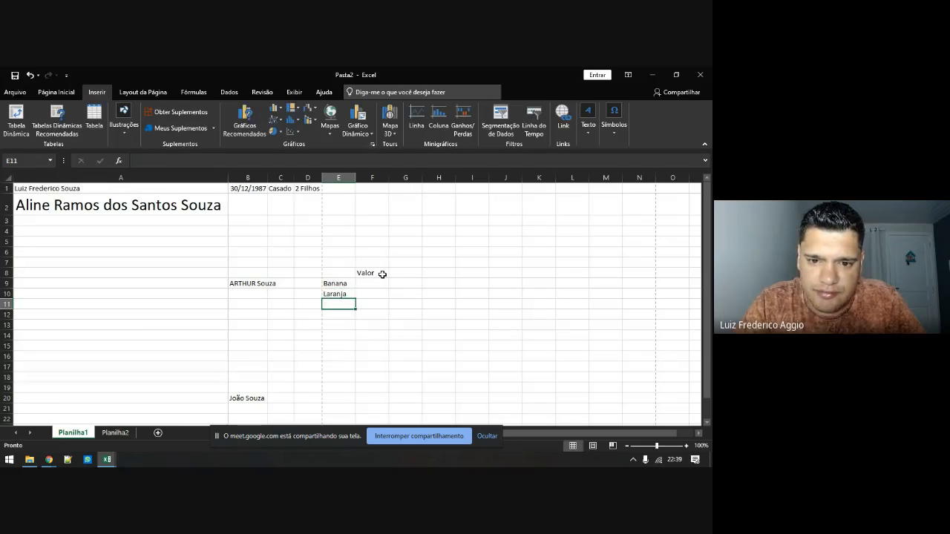
pyautogui.write('Maç')
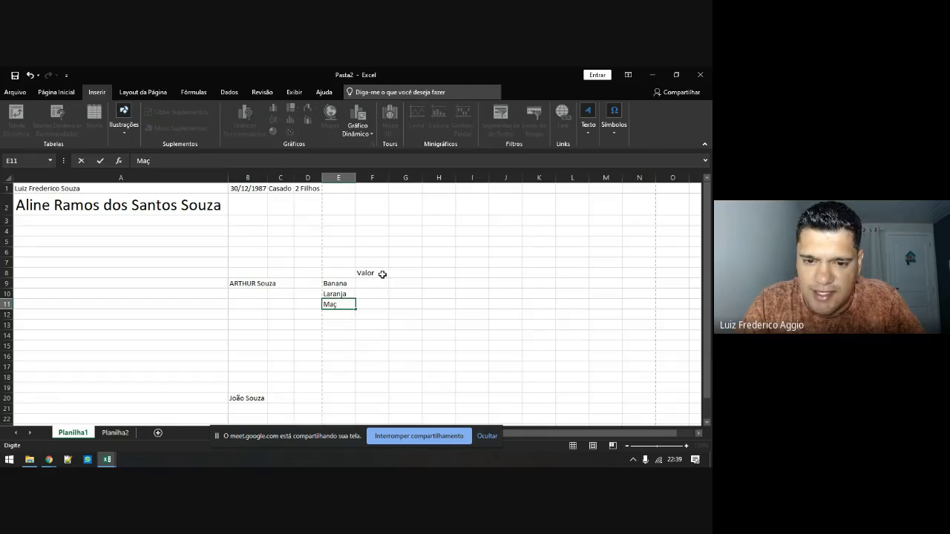
pyautogui.write('ã')
pyautogui.press('Return')
# Enter values 5, 4 and 7 in F9:F11 and select the table E8:F11
pyautogui.press('Up')
pyautogui.press('Up')
pyautogui.press('Up')
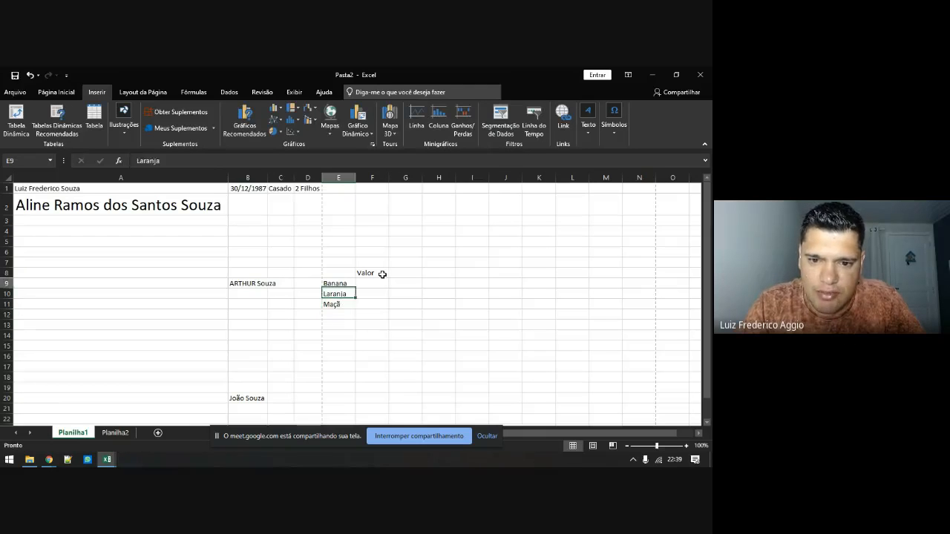
pyautogui.press('Right')
pyautogui.write('5')
pyautogui.press('Return')
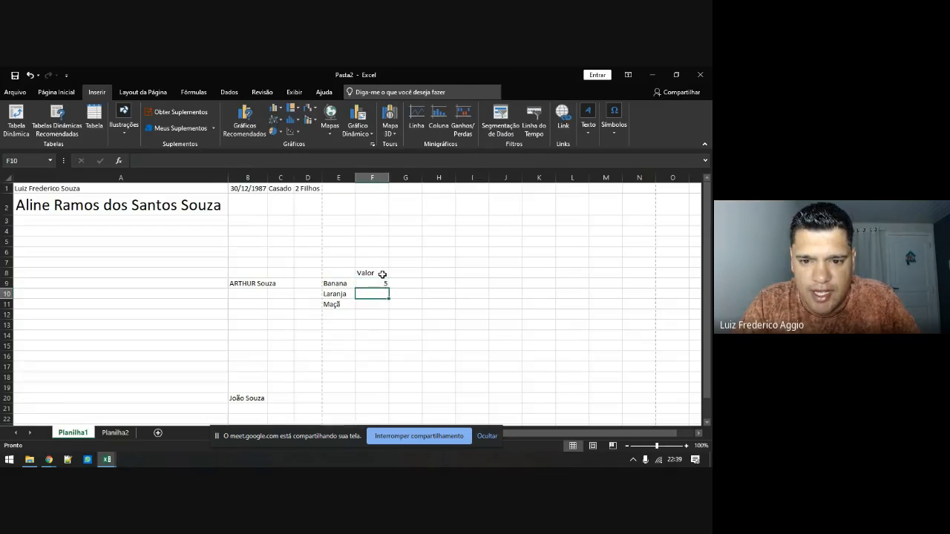
pyautogui.write('4')
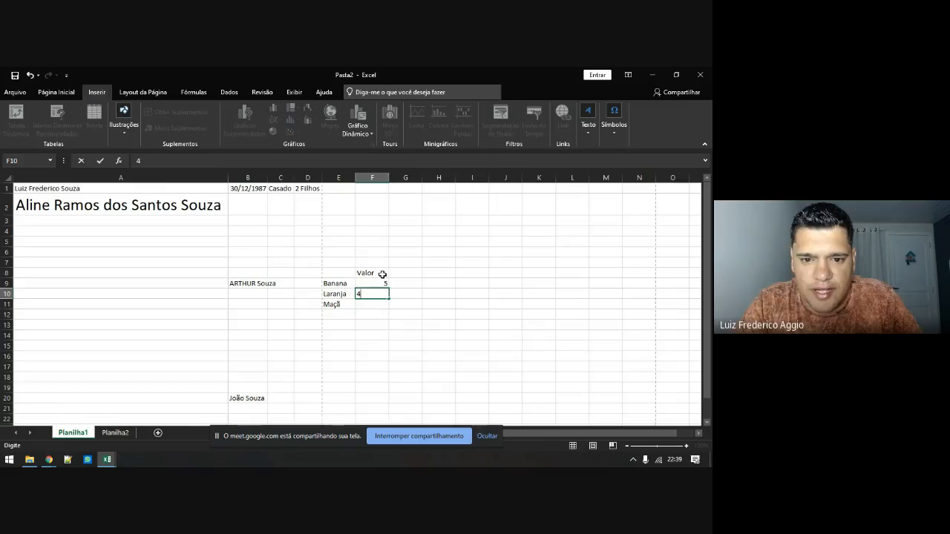
pyautogui.press('Return')
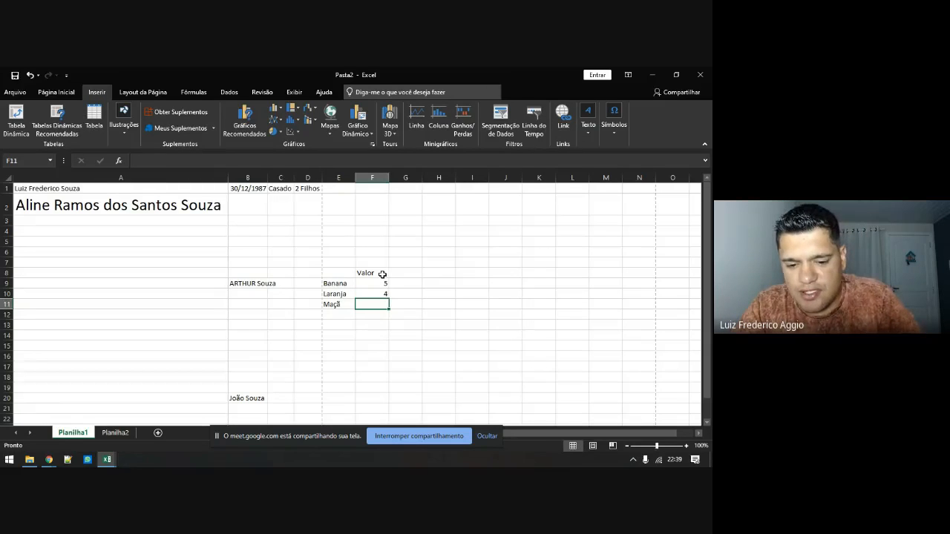
pyautogui.write('7')
pyautogui.press('Return')
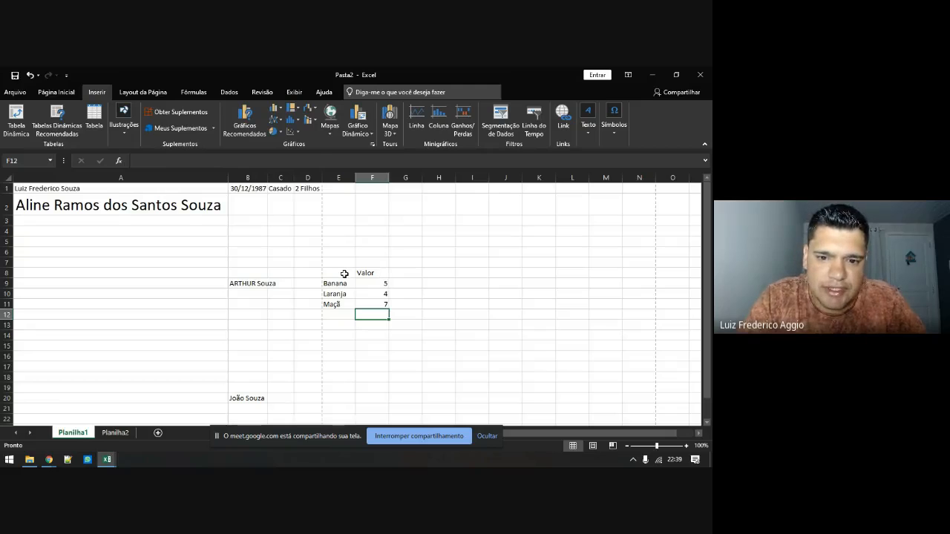
pyautogui.moveTo(346, 273); pyautogui.dragTo(385, 305)
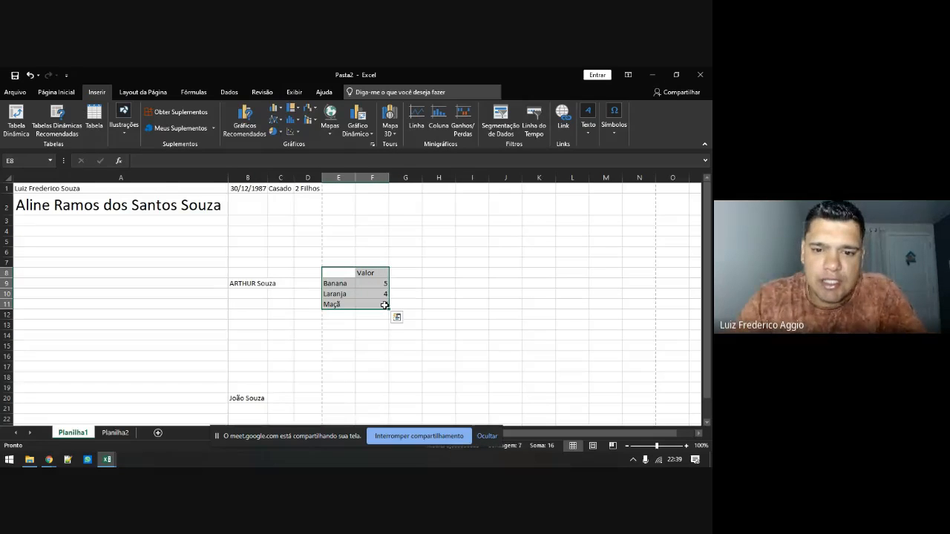
pyautogui.click(273, 112)
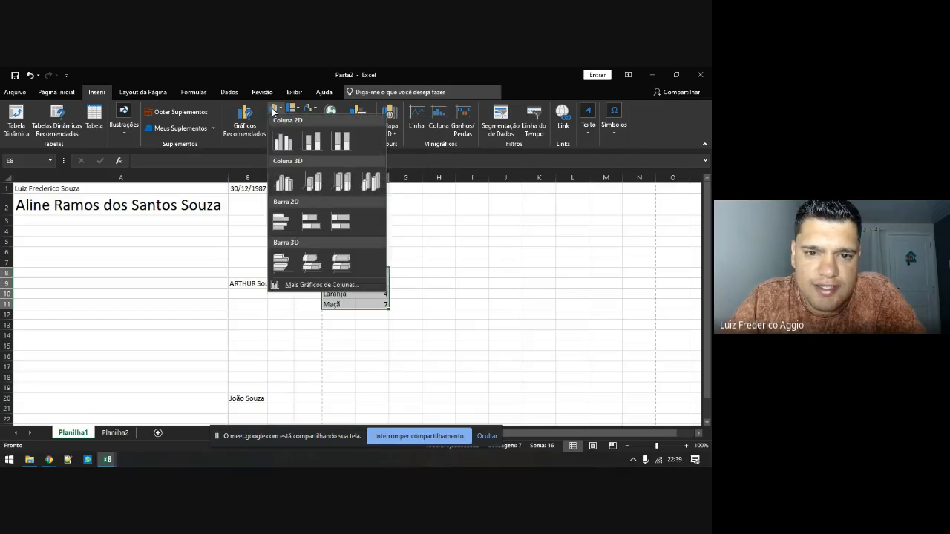
pyautogui.click(280, 143)
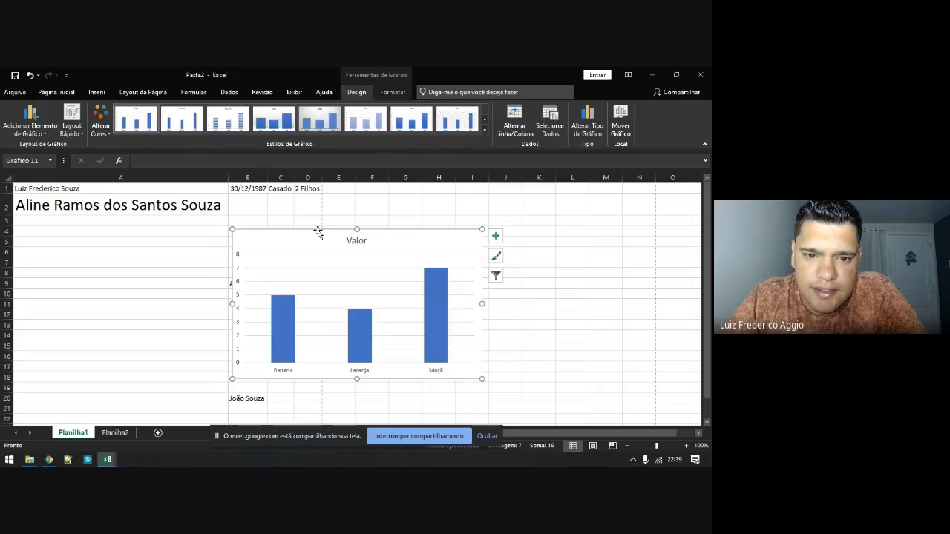
pyautogui.moveTo(316, 234); pyautogui.dragTo(545, 230)
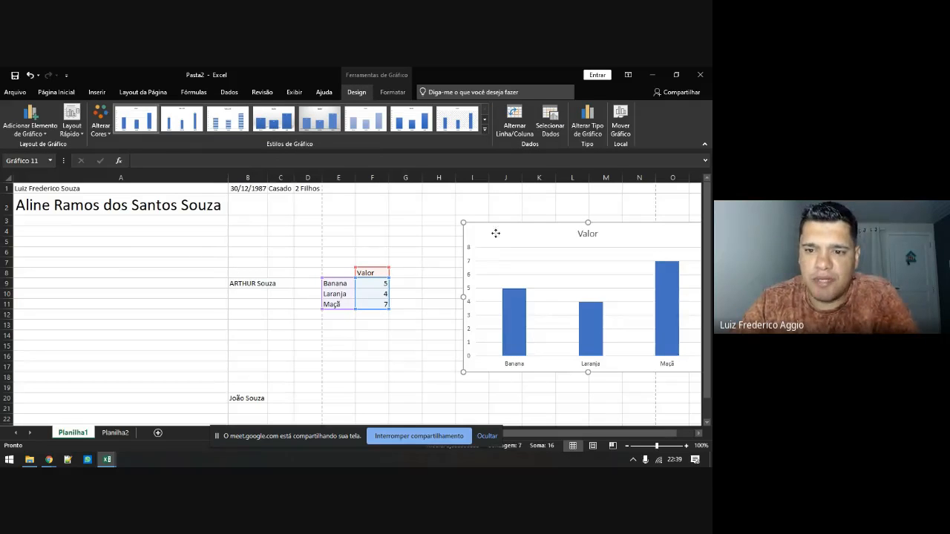
pyautogui.moveTo(494, 233); pyautogui.dragTo(451, 216)
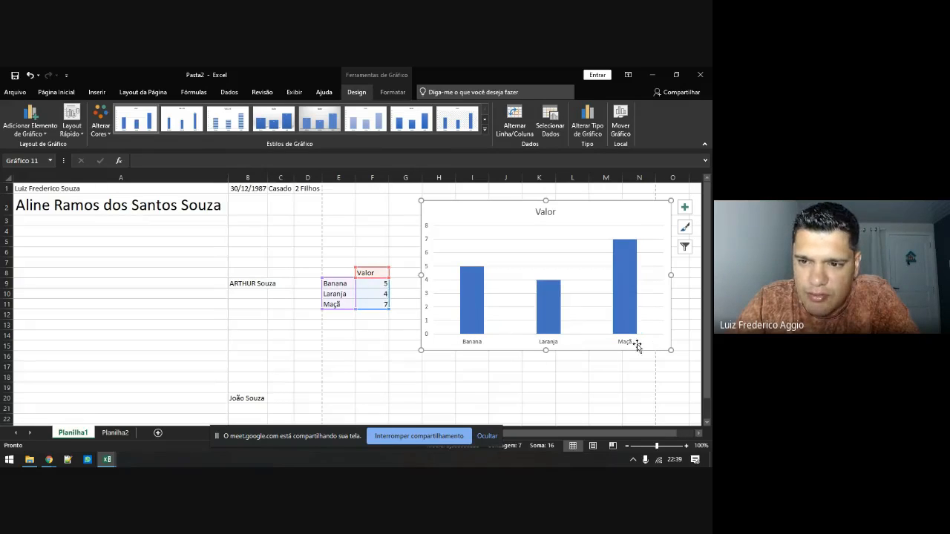
pyautogui.press('Delete')
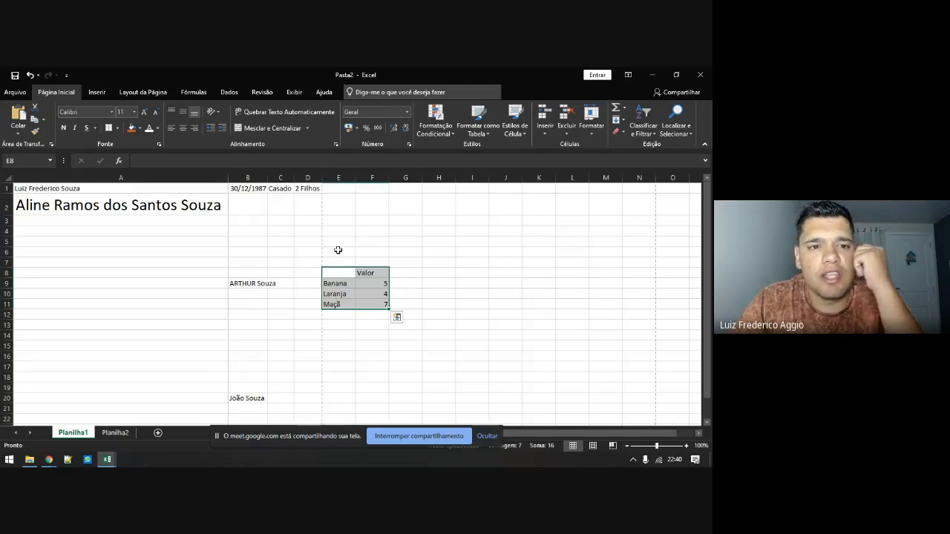
# Insert a 2D pie chart of the fruit values, position it near column G, then delete it
pyautogui.click(98, 92)
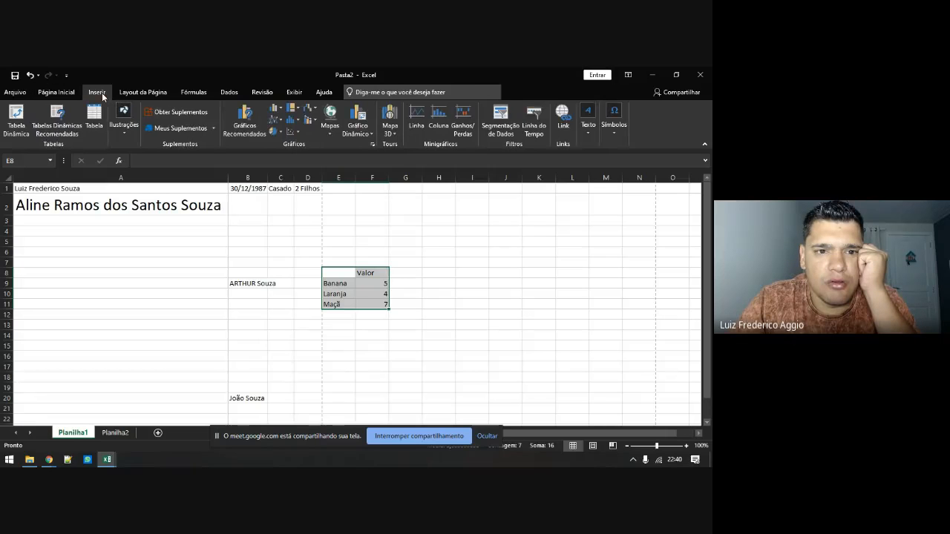
pyautogui.click(276, 131)
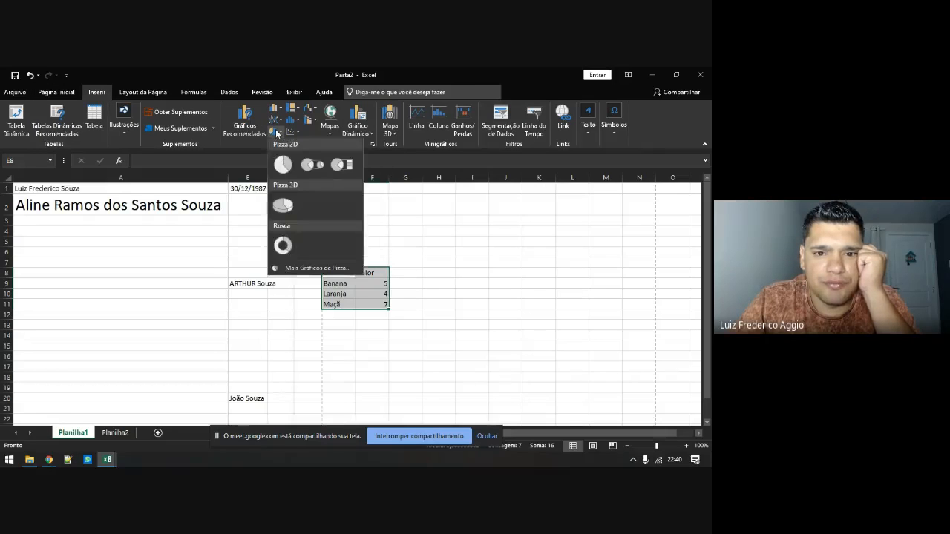
pyautogui.click(282, 161)
pyautogui.moveTo(268, 252); pyautogui.dragTo(491, 227)
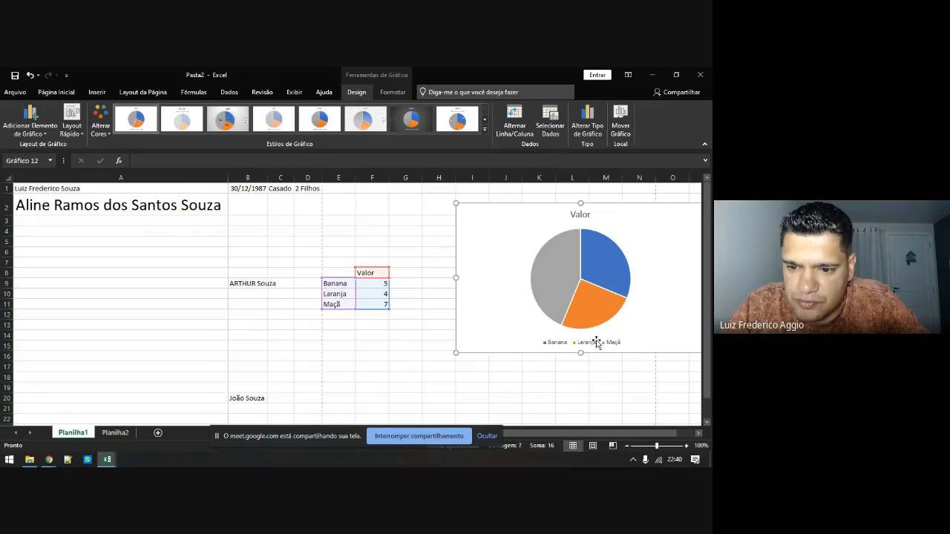
pyautogui.moveTo(495, 229); pyautogui.dragTo(452, 238)
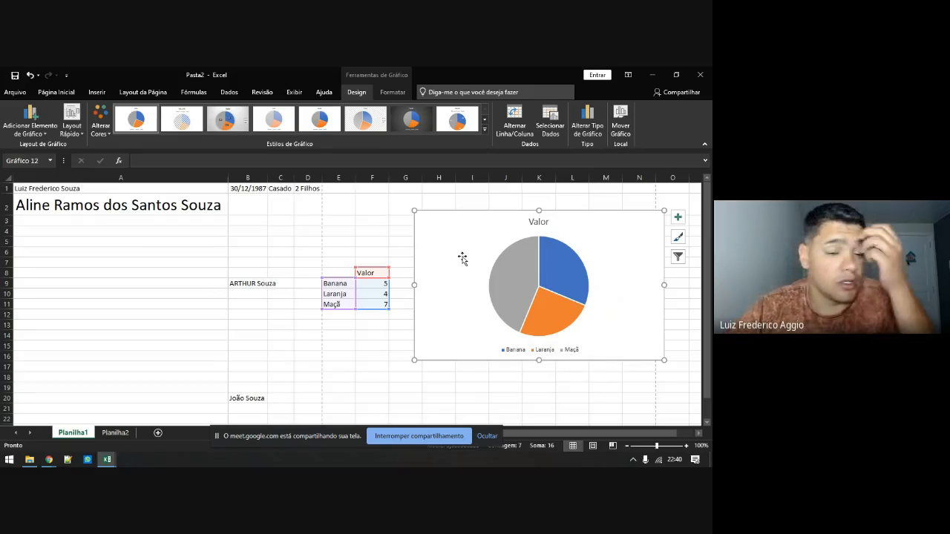
pyautogui.press('Delete')
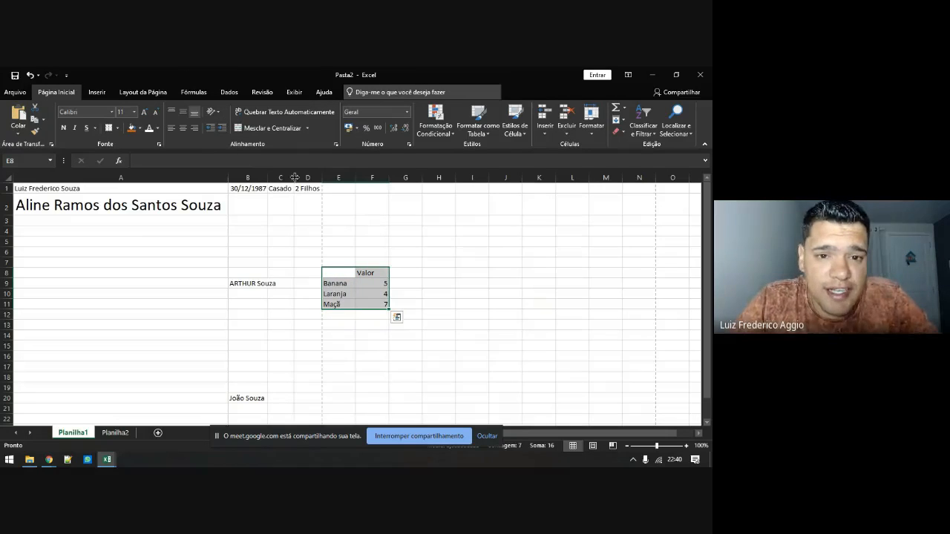
# Insert a Mapa Coroplético chart from the fruit table and drag it right of the data
pyautogui.click(106, 92)
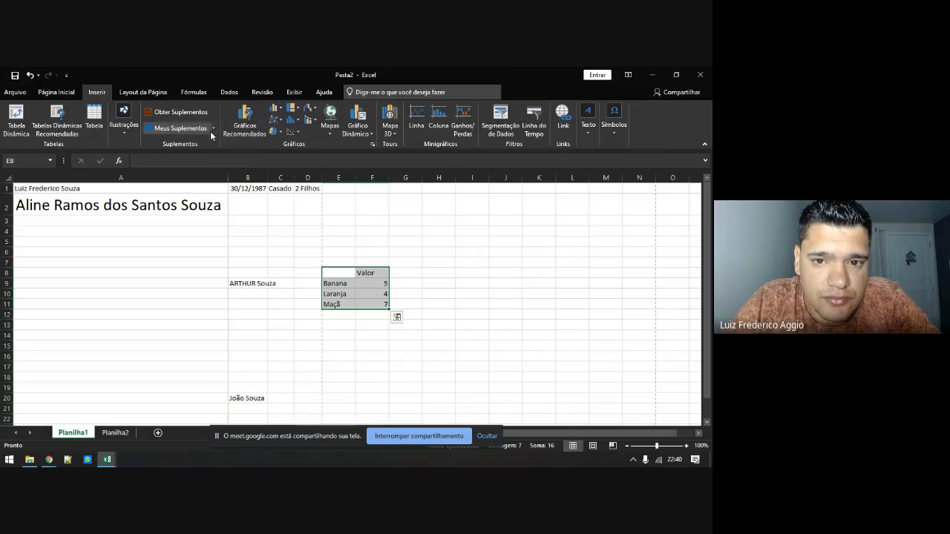
pyautogui.click(331, 128)
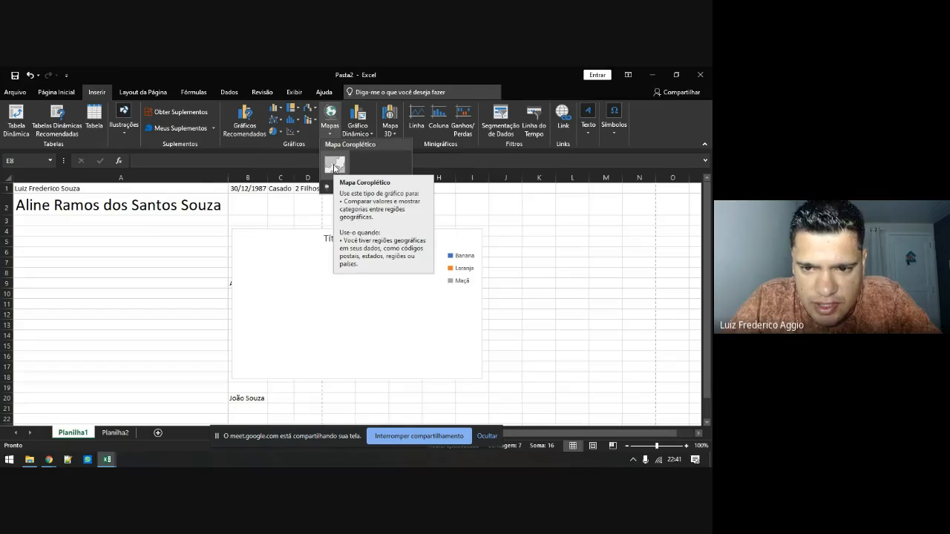
pyautogui.click(334, 165)
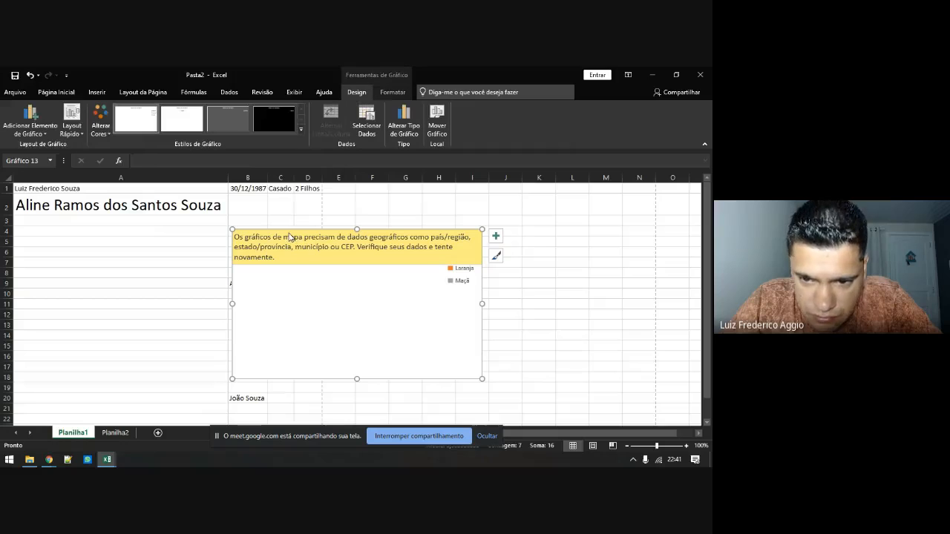
pyautogui.moveTo(302, 244); pyautogui.dragTo(482, 254)
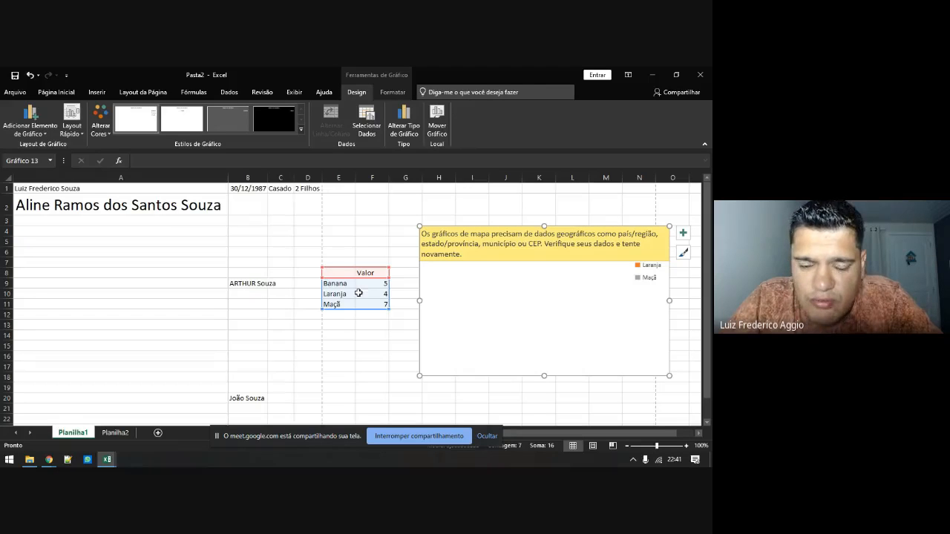
pyautogui.click(347, 325)
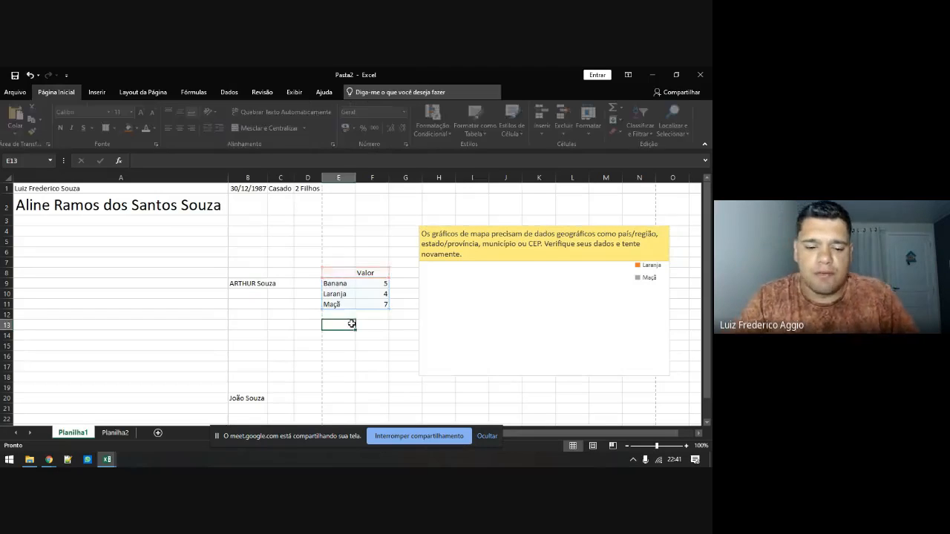
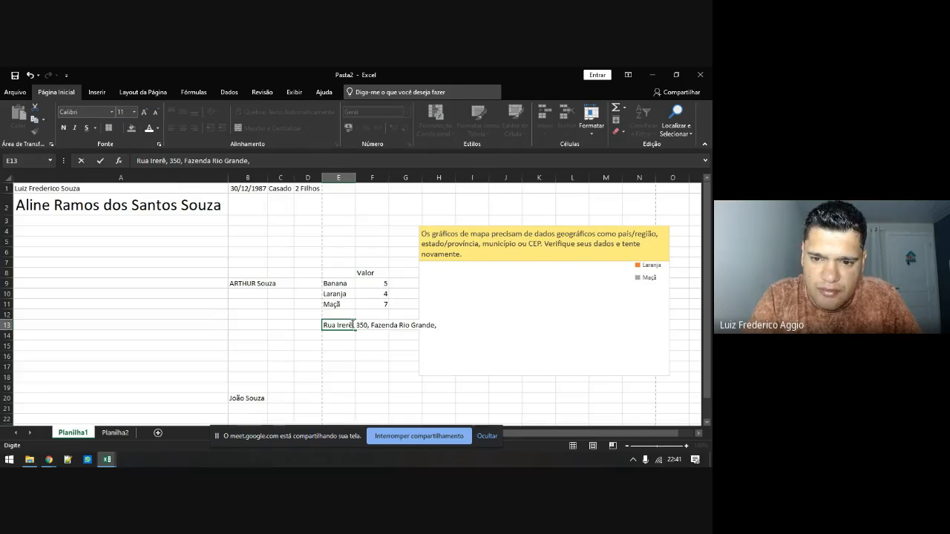
# Enter a street address ending in Brasil in E13 and delete the map chart
pyautogui.press('Return')
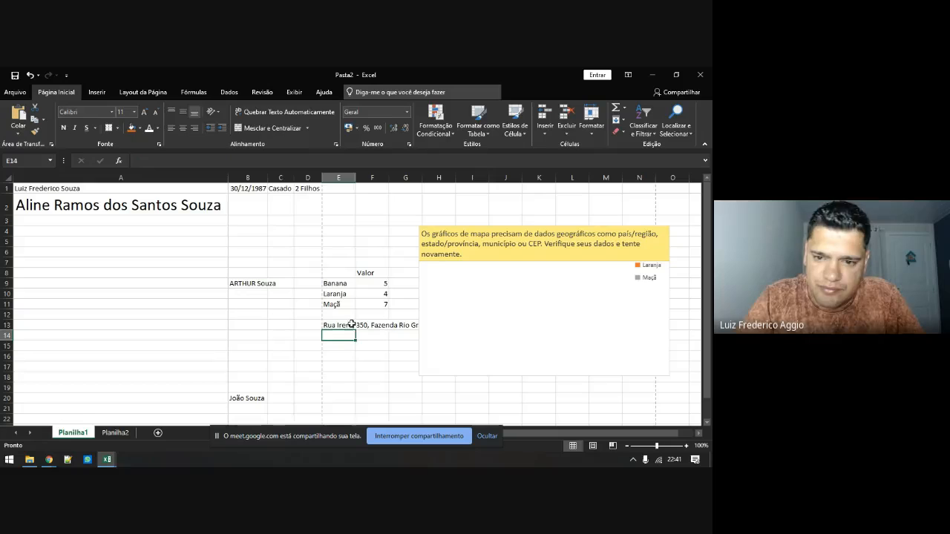
pyautogui.click(420, 253)
pyautogui.press('Delete')
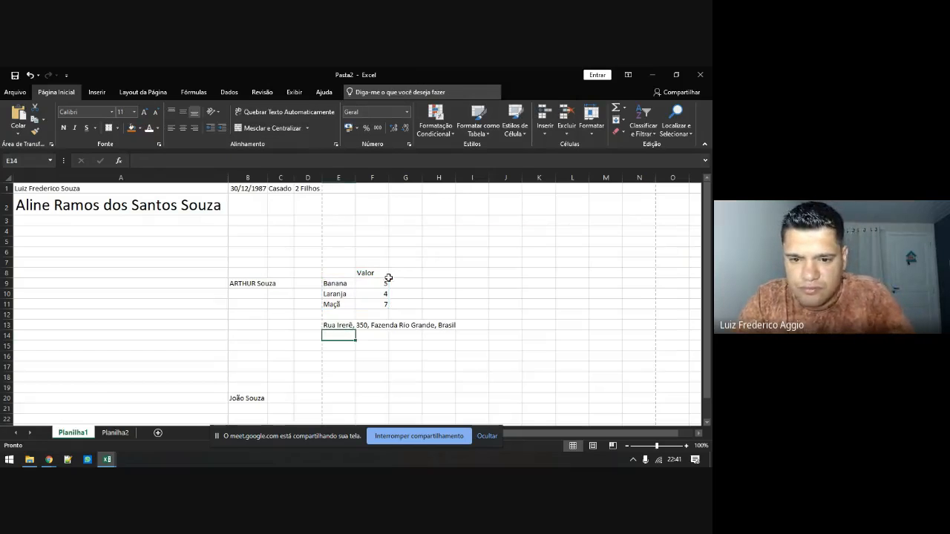
# Edit the E13 address so it ends with the state Paraná instead of Brasil
pyautogui.click(336, 326)
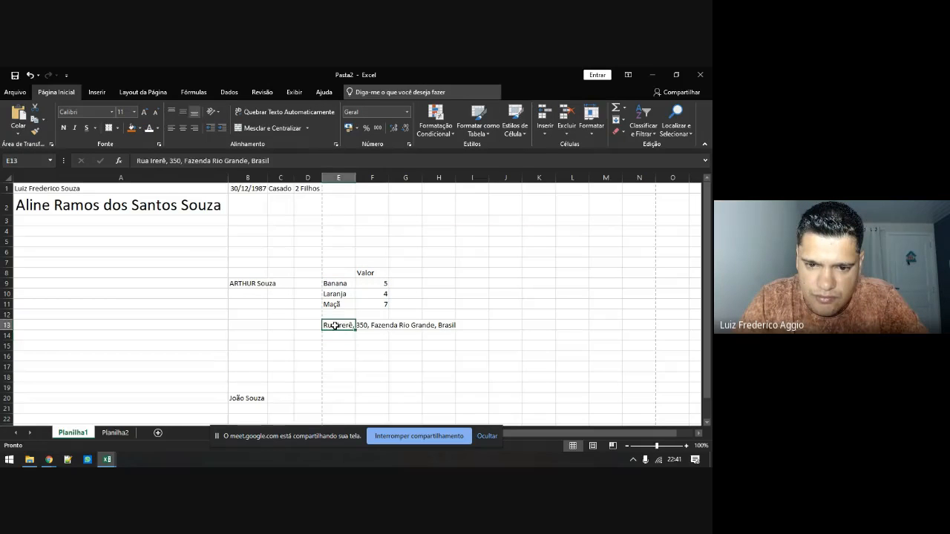
pyautogui.doubleClick(335, 326)
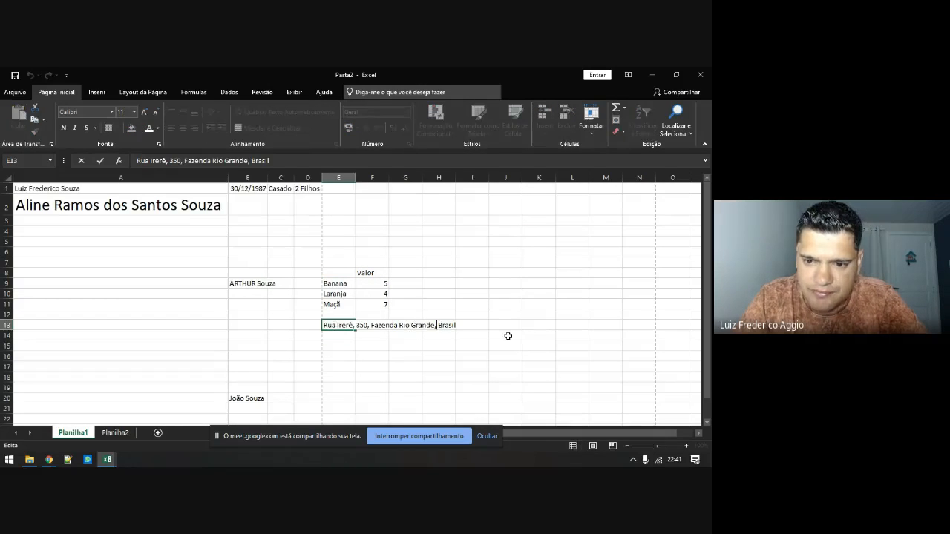
pyautogui.write('Paraná')
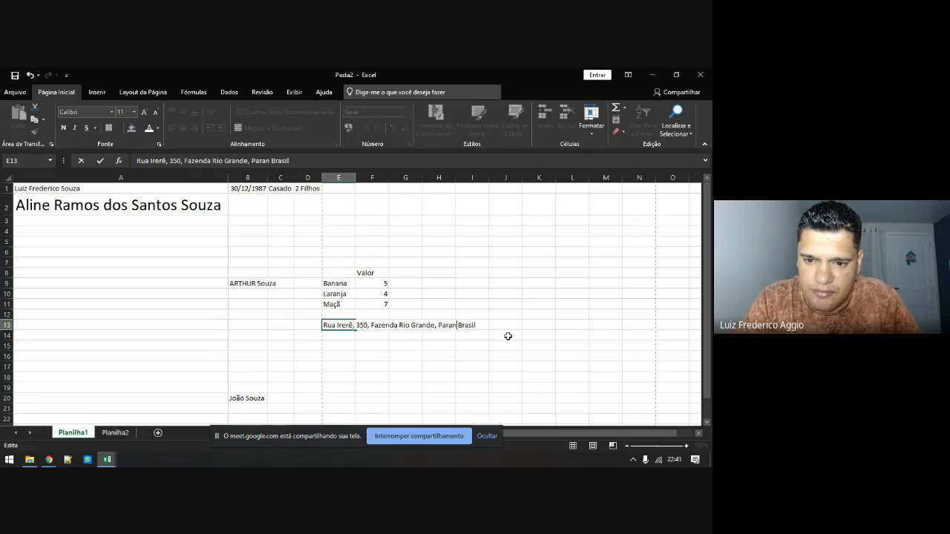
pyautogui.press('Delete')
pyautogui.press('Delete')
pyautogui.press('Delete')
pyautogui.press('Delete')
pyautogui.press('Delete')
pyautogui.press('Delete')
pyautogui.press('Return')
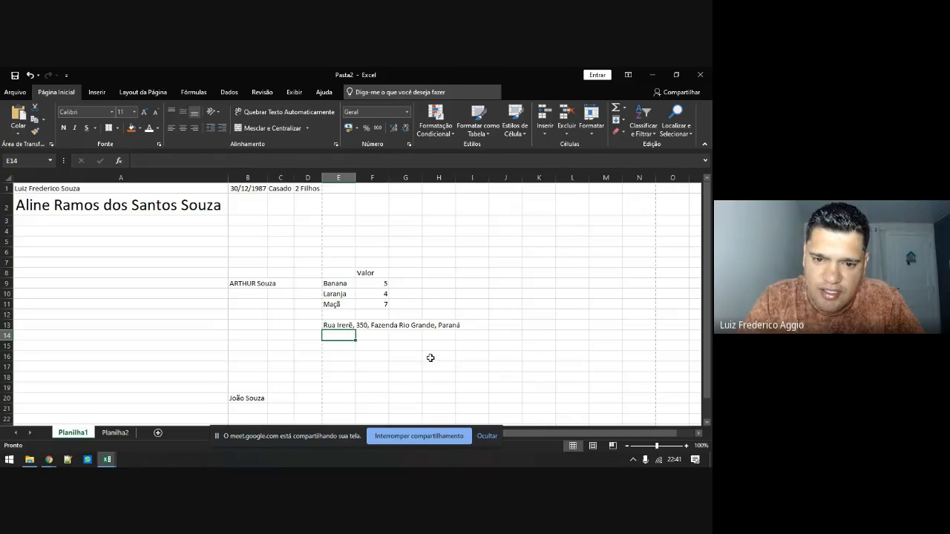
pyautogui.click(336, 327)
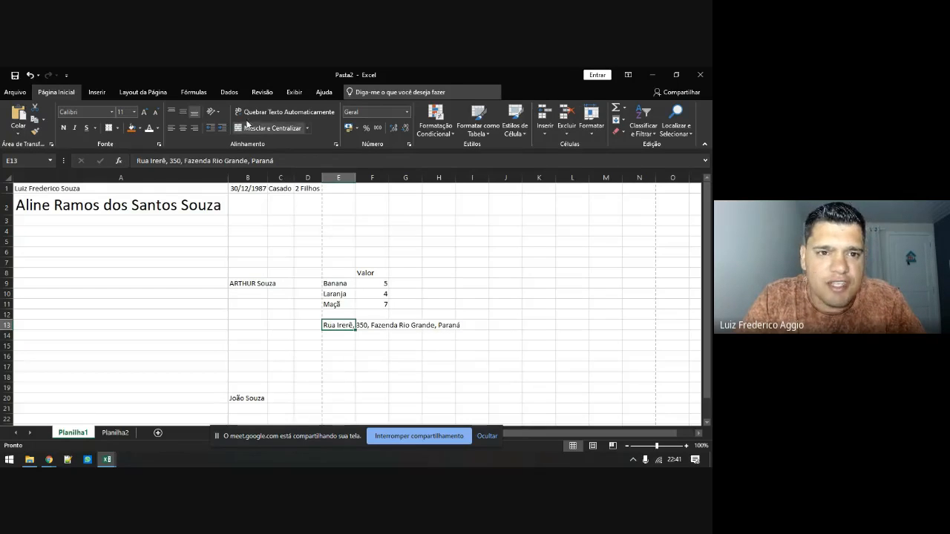
pyautogui.click(97, 92)
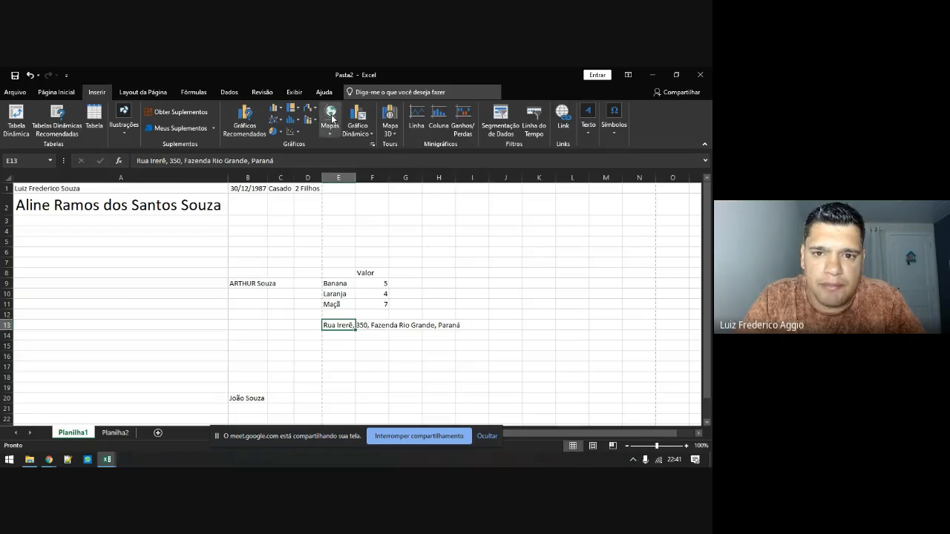
# Insert a new Mapa Coroplético chart and place it right of the fruit table
pyautogui.click(330, 121)
pyautogui.click(341, 164)
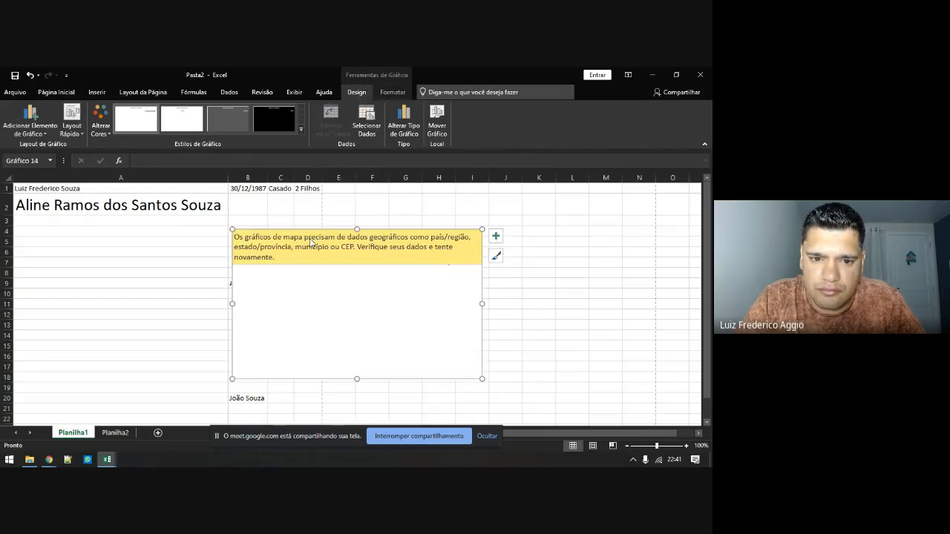
pyautogui.moveTo(309, 239); pyautogui.dragTo(524, 231)
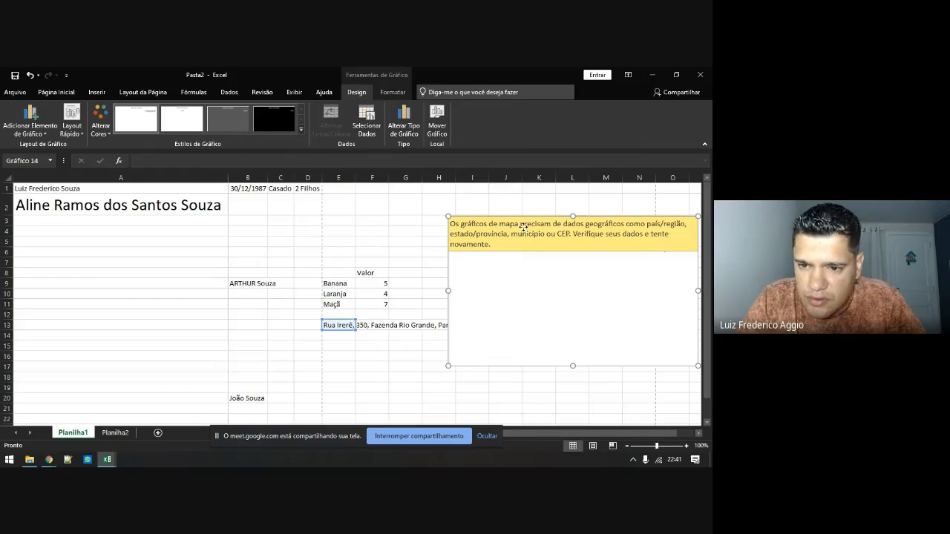
pyautogui.rightClick(523, 228)
pyautogui.click(514, 236)
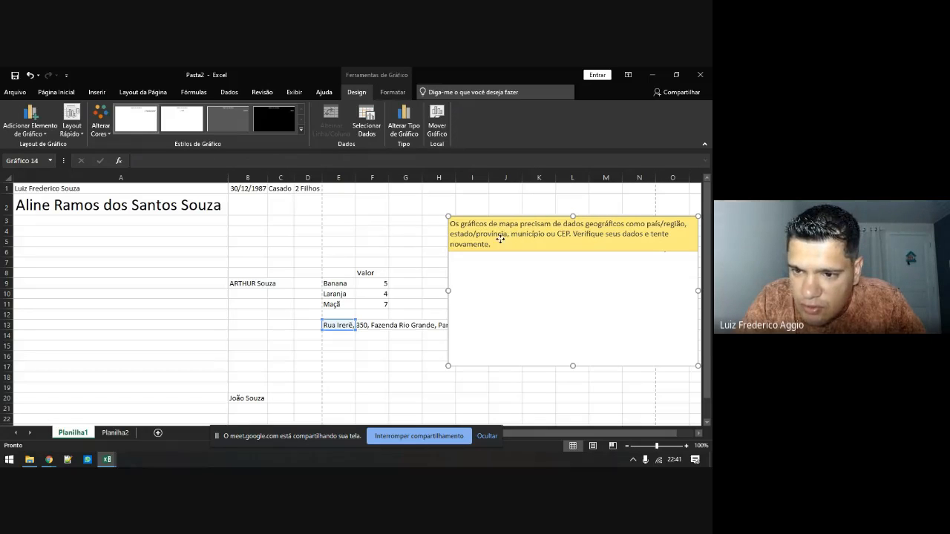
pyautogui.moveTo(501, 238); pyautogui.dragTo(481, 246)
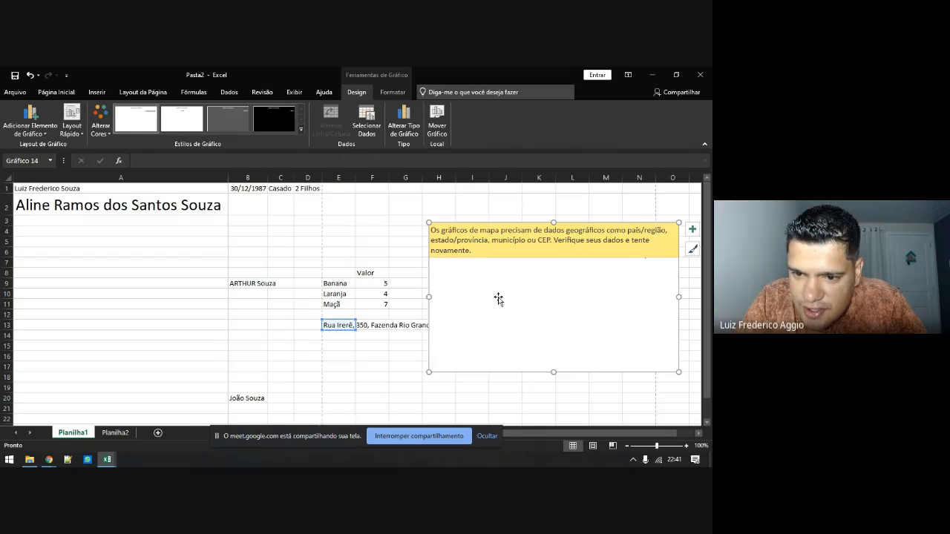
# Set the map chart's data range to cell E13 via Selecionar Dados
pyautogui.click(498, 299)
pyautogui.rightClick(498, 298)
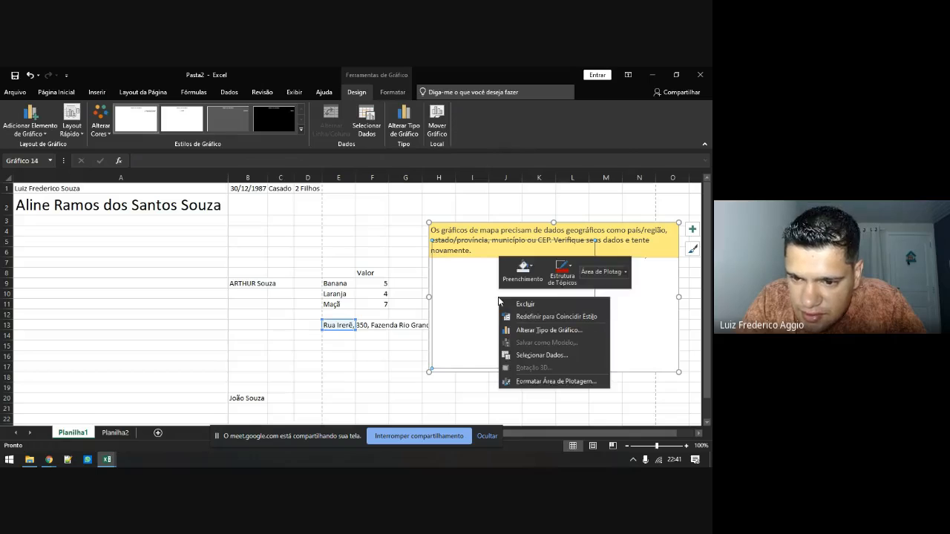
pyautogui.click(535, 355)
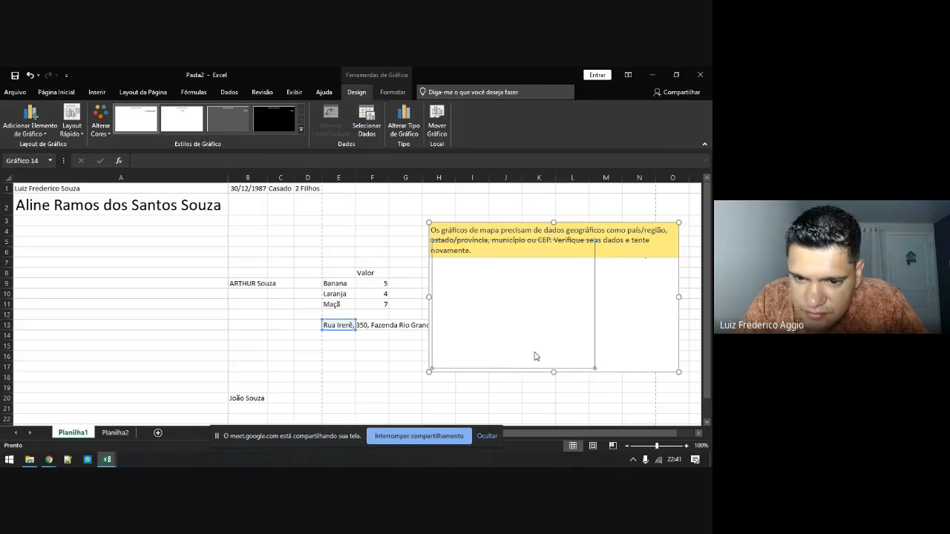
pyautogui.click(336, 327)
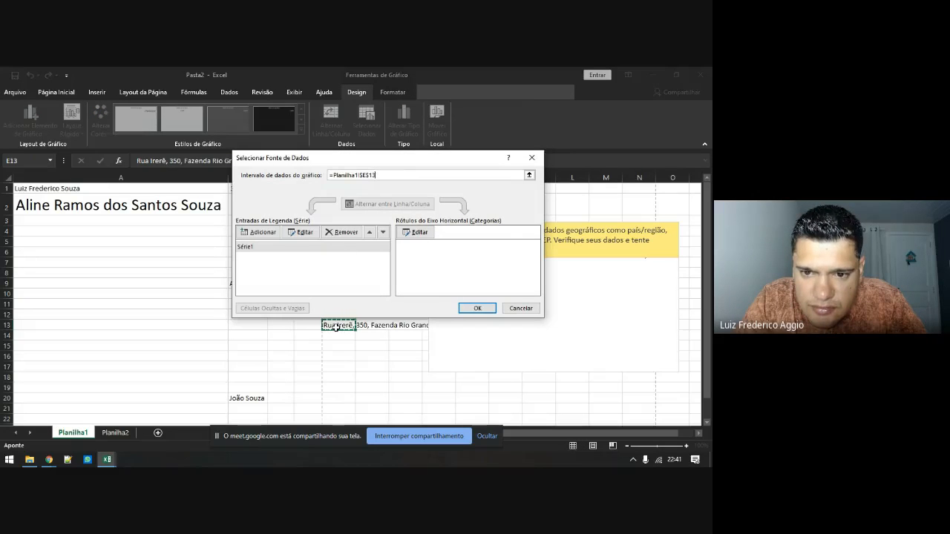
pyautogui.click(475, 308)
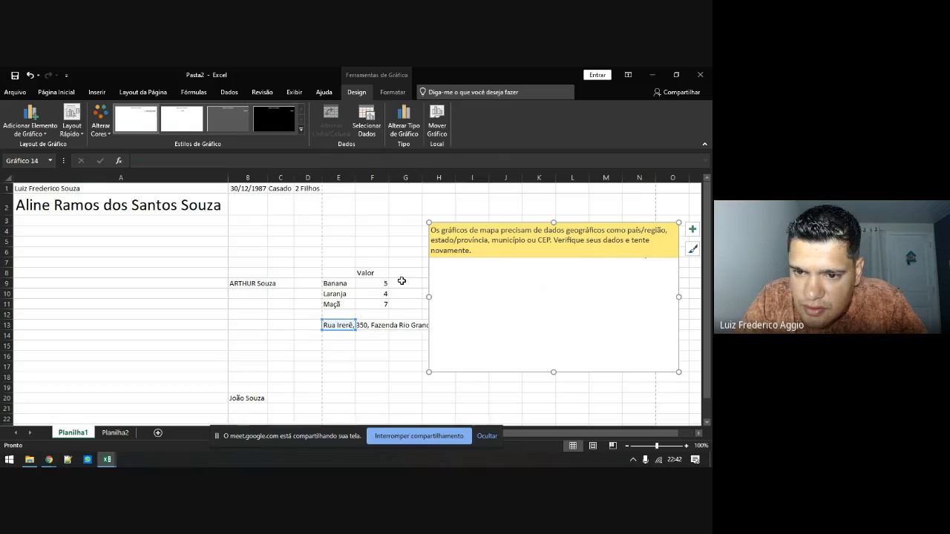
pyautogui.click(338, 325)
# Enter a postal code in E13 and delete the failed map chart
pyautogui.write('83')
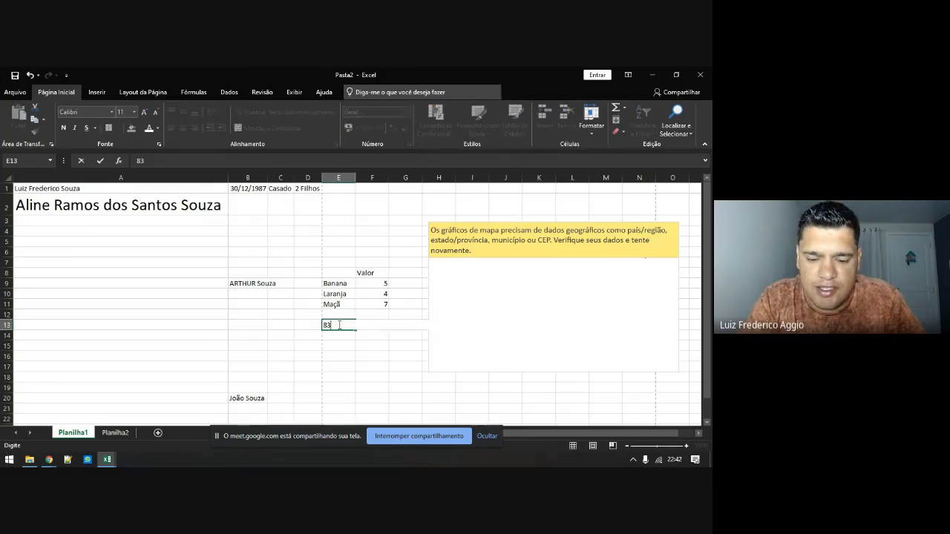
pyautogui.write('824-205')
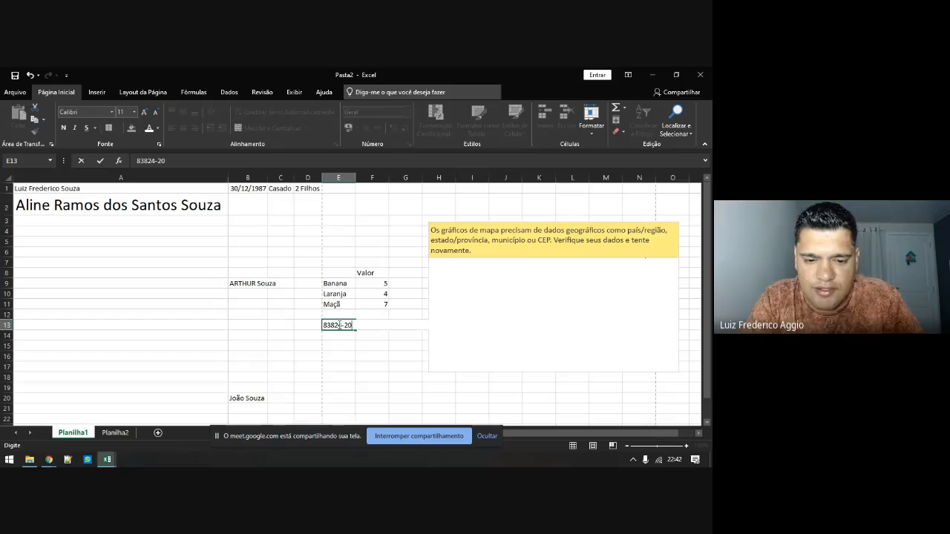
pyautogui.press('Return')
pyautogui.click(461, 261)
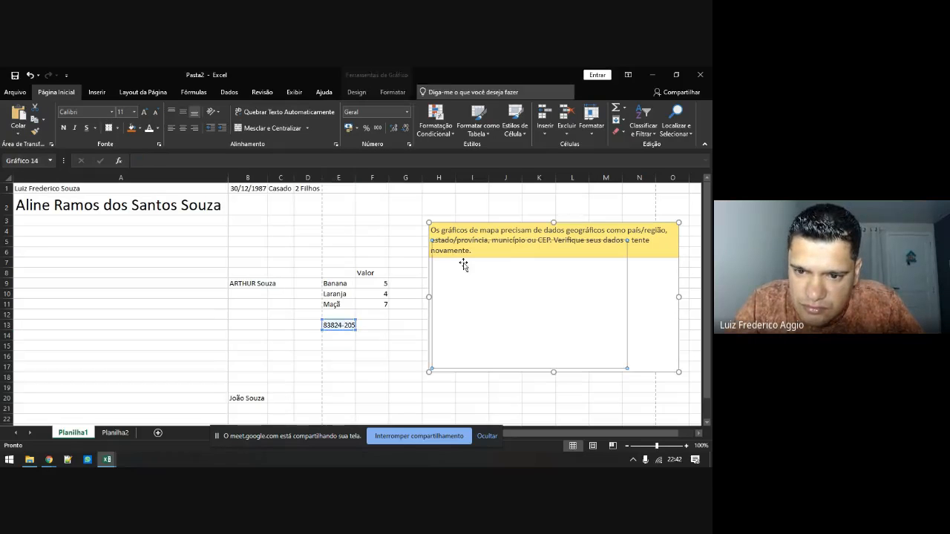
pyautogui.rightClick(472, 233)
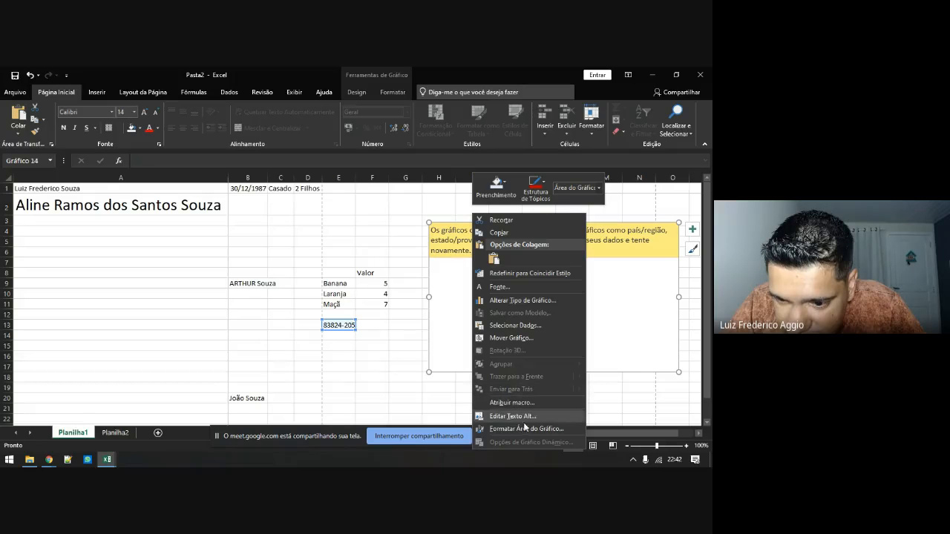
pyautogui.click(635, 289)
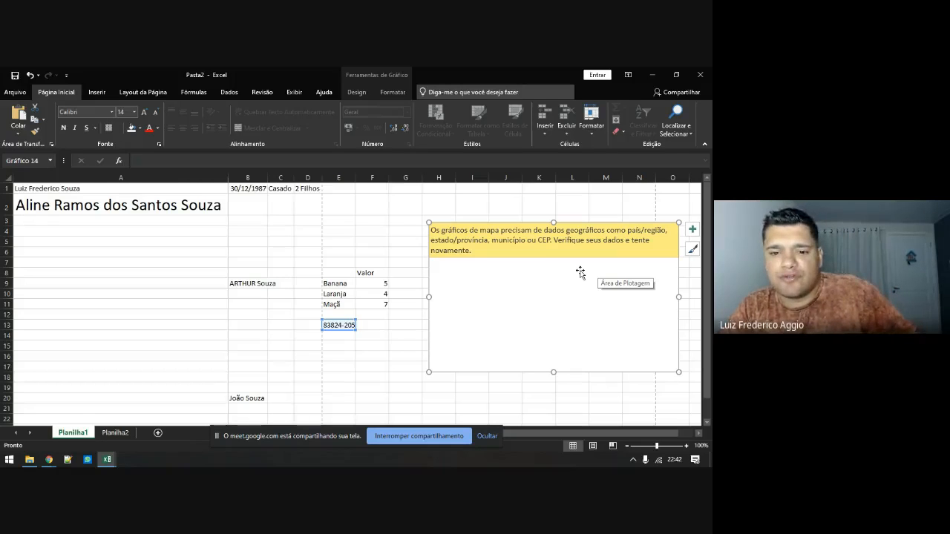
pyautogui.press('Delete')
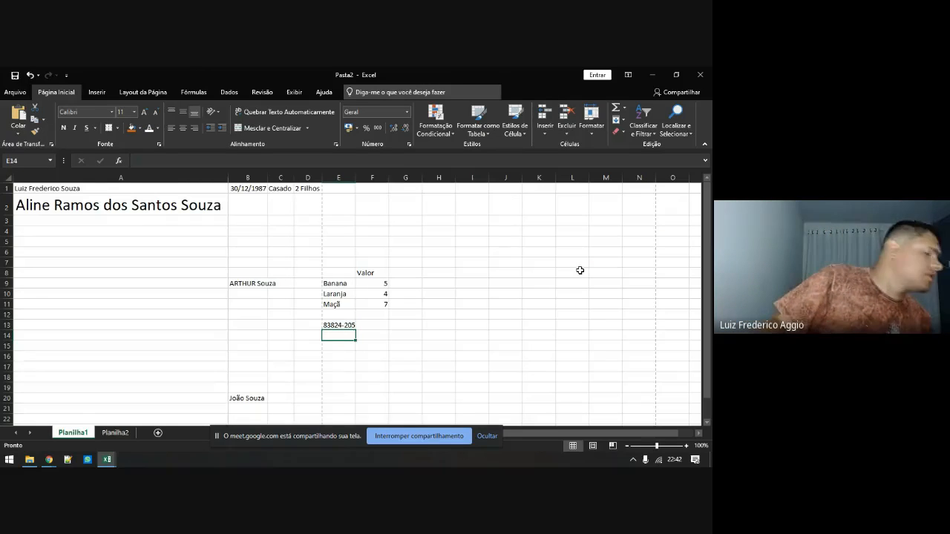
pyautogui.hotkey('alt', 'Tab')
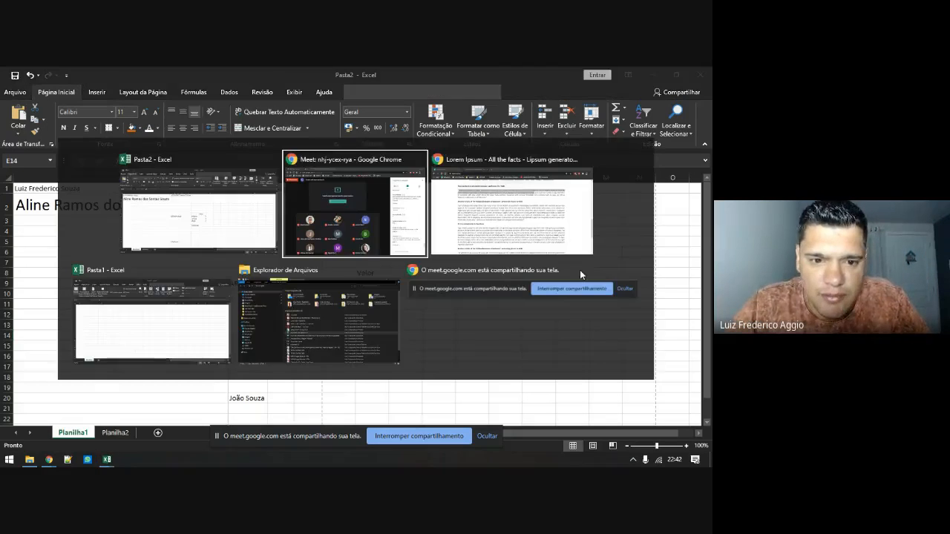
pyautogui.hotkey('alt', 'Tab')
pyautogui.hotkey('alt', 'Tab')
pyautogui.hotkey('alt', 'Tab')
pyautogui.hotkey('alt', 'Tab')
pyautogui.hotkey('alt', 'Tab')
pyautogui.hotkey('alt', 'Tab')
pyautogui.hotkey('alt', 'Tab')
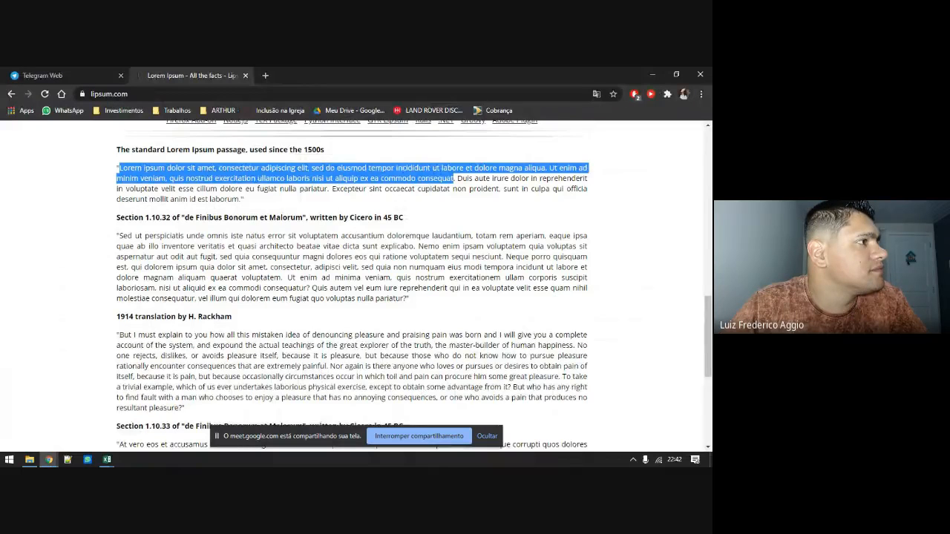
pyautogui.hotkey('alt', 'Tab')
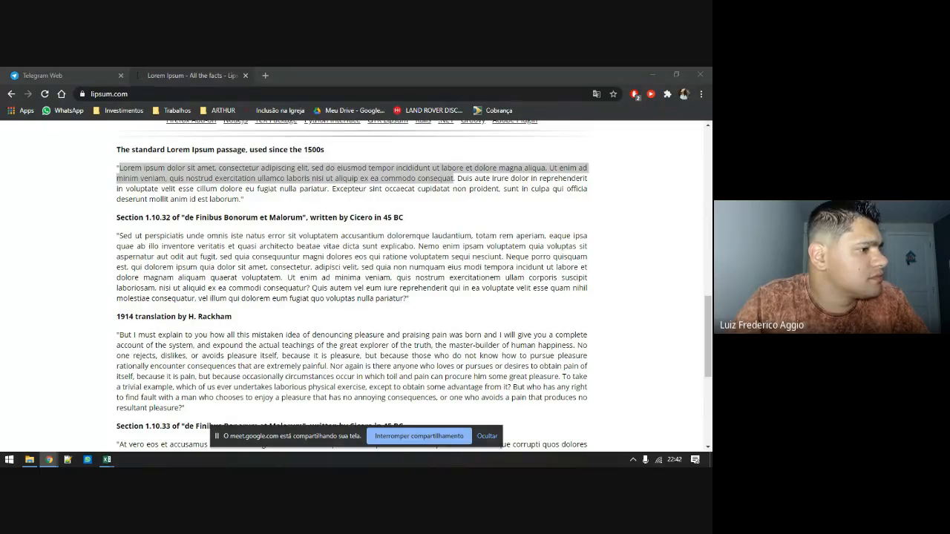
pyautogui.hotkey('alt', 'Tab')
pyautogui.press('Tab')
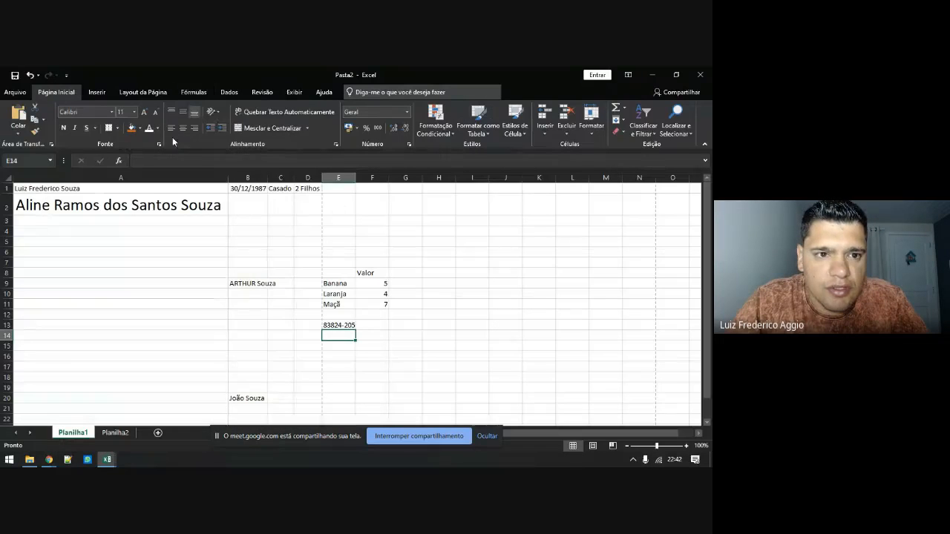
pyautogui.click(89, 93)
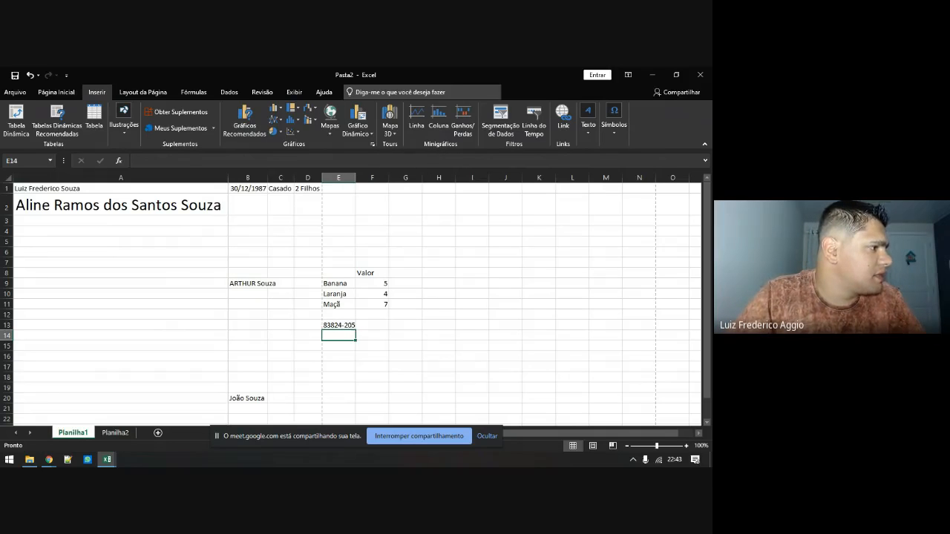
# Return to the spreadsheet and select the Valor table E8:F11 as sparkline data
pyautogui.hotkey('alt', 'Tab')
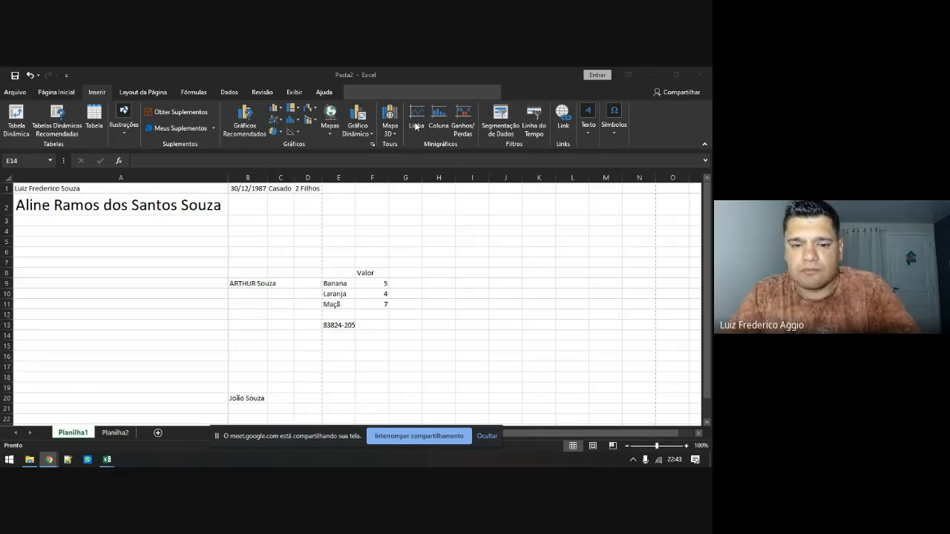
pyautogui.click(346, 273)
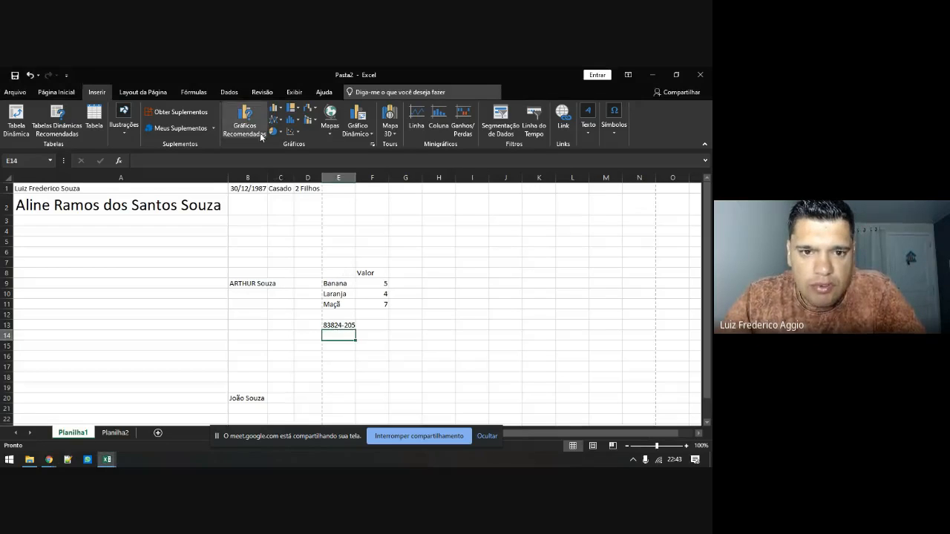
pyautogui.moveTo(331, 276); pyautogui.dragTo(376, 304)
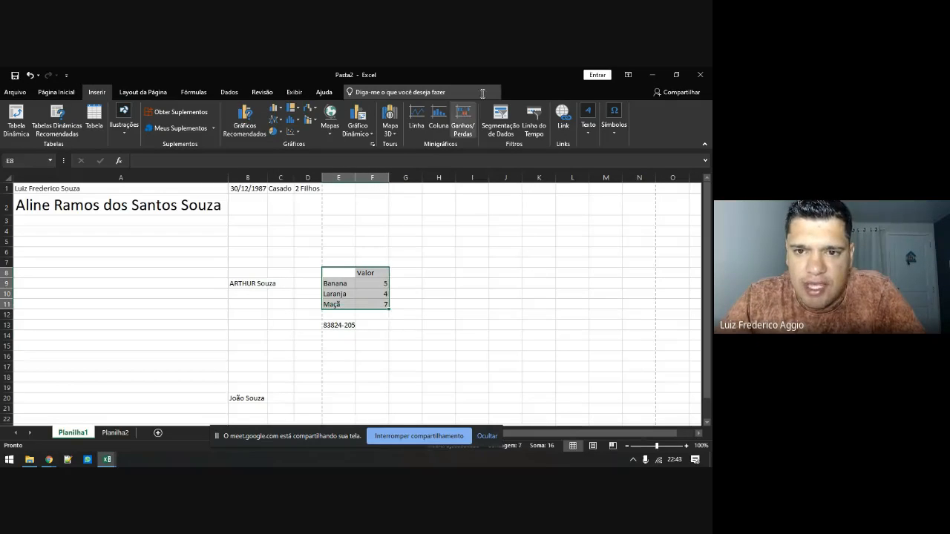
pyautogui.click(439, 119)
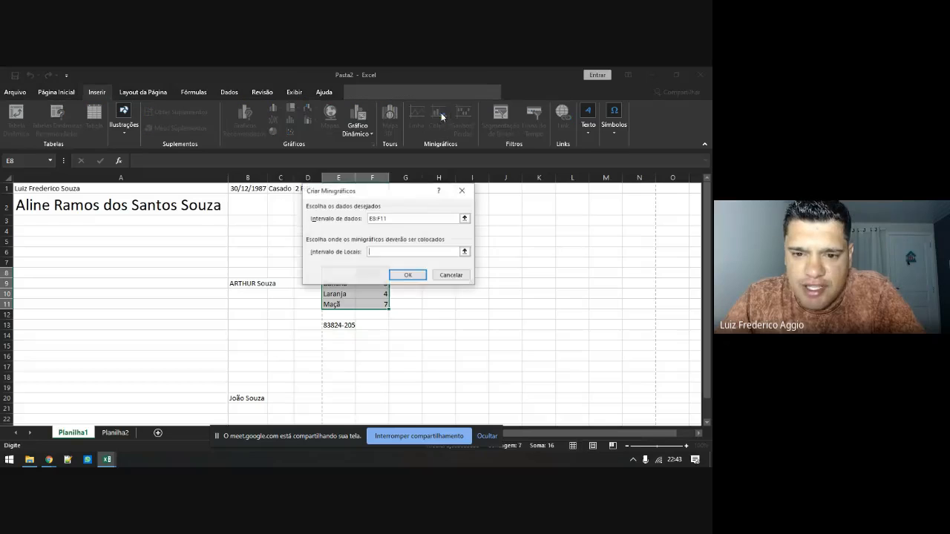
pyautogui.click(407, 277)
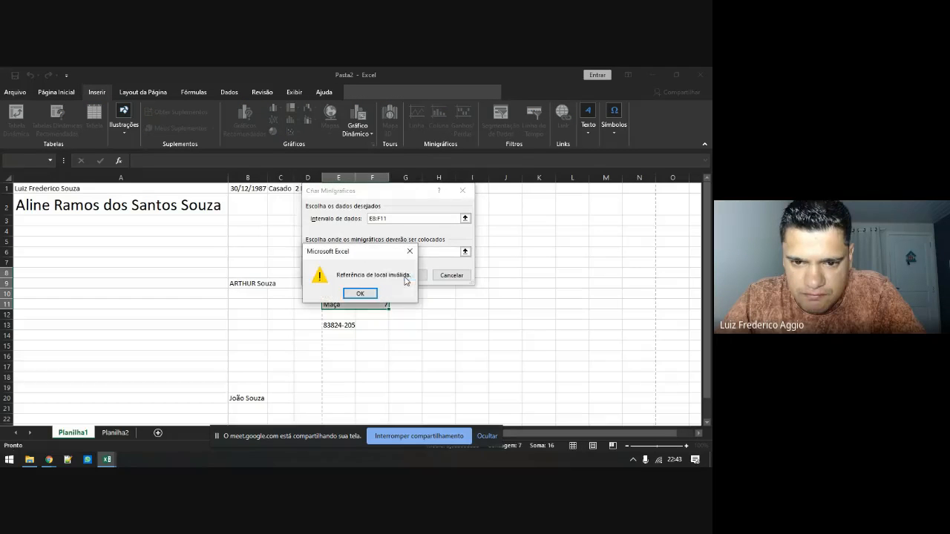
pyautogui.click(360, 294)
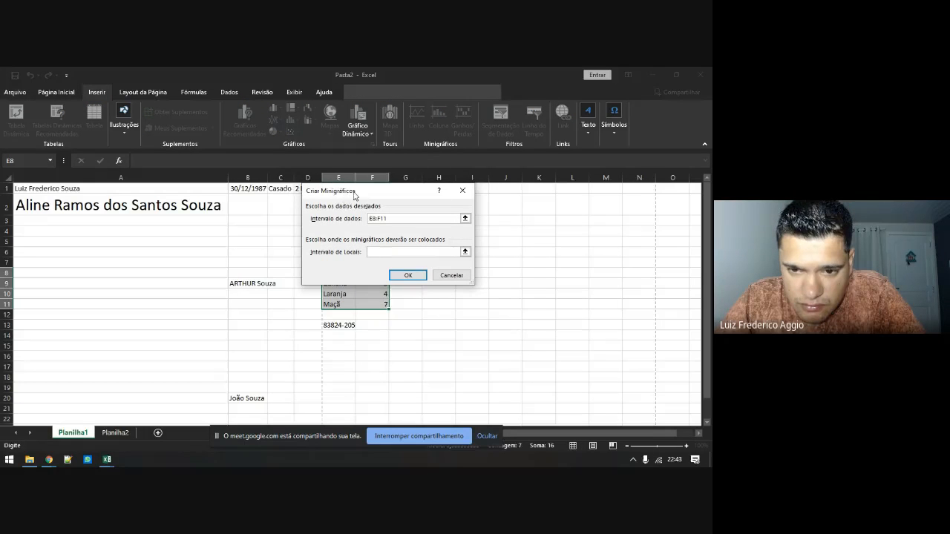
pyautogui.moveTo(369, 194); pyautogui.dragTo(557, 205)
pyautogui.moveTo(449, 244); pyautogui.dragTo(463, 259)
pyautogui.click(596, 291)
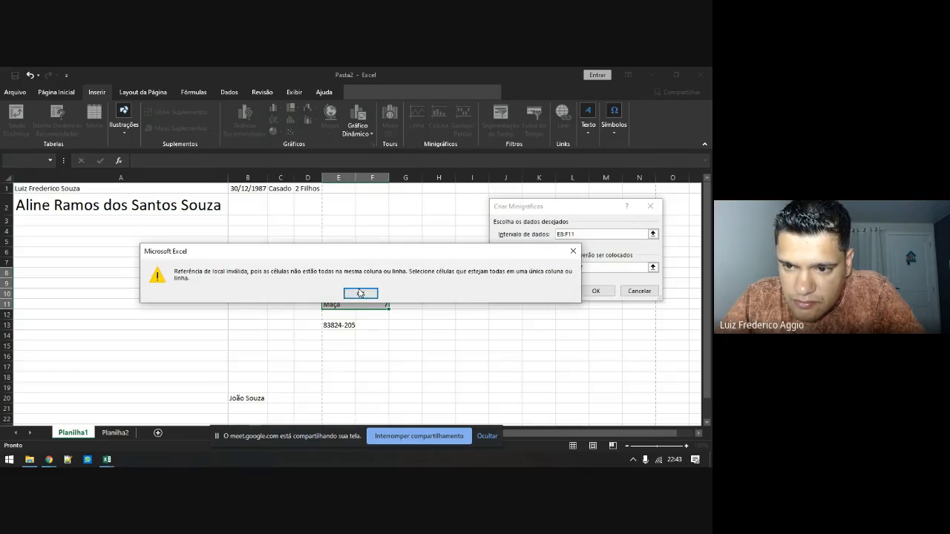
pyautogui.click(368, 294)
pyautogui.click(653, 266)
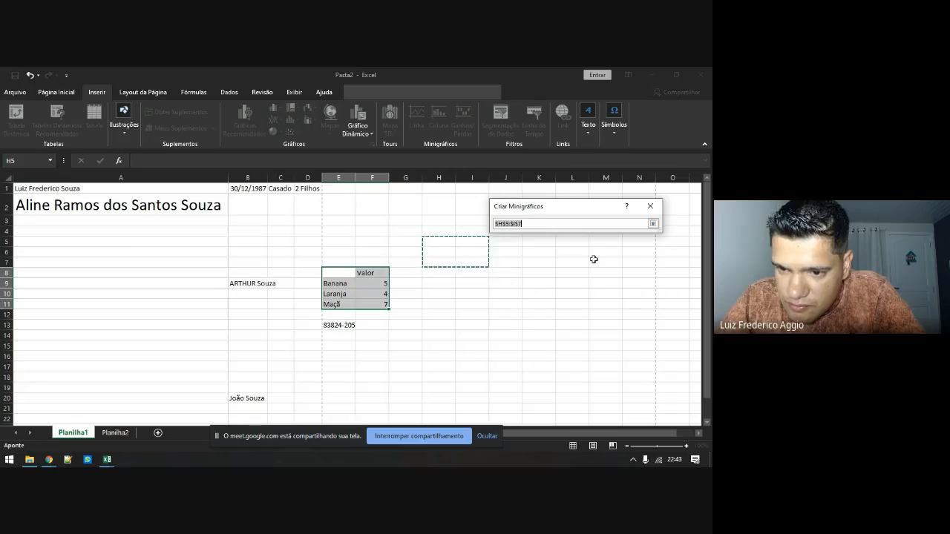
pyautogui.click(439, 244)
pyautogui.click(653, 224)
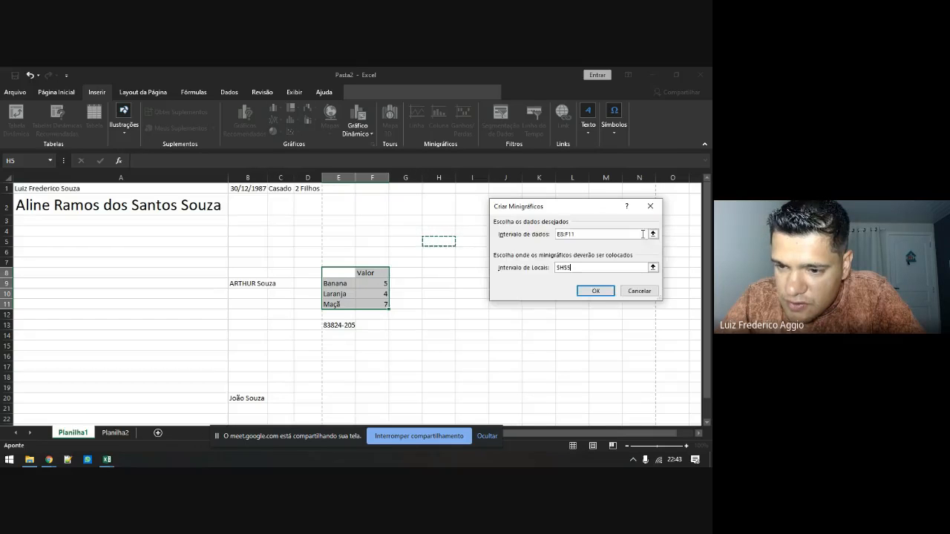
pyautogui.click(595, 291)
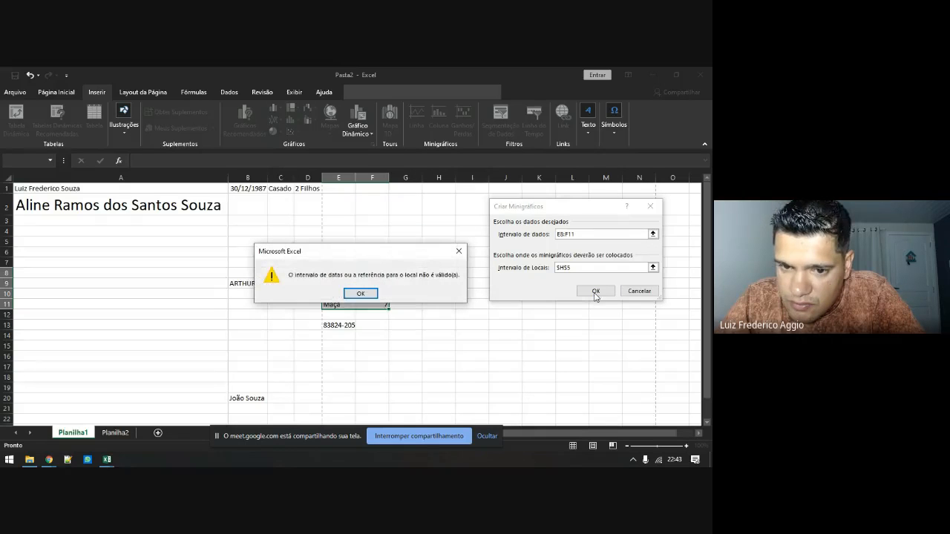
pyautogui.click(361, 294)
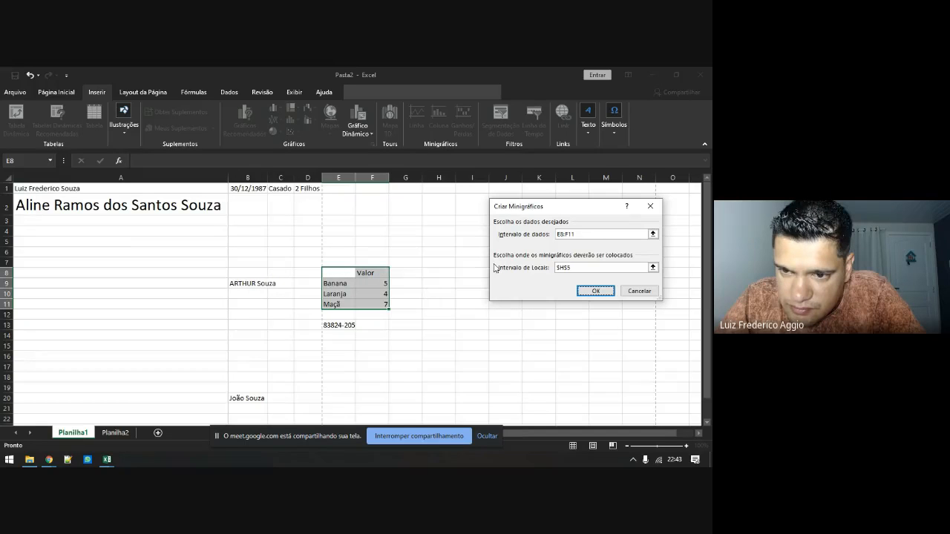
pyautogui.click(592, 234)
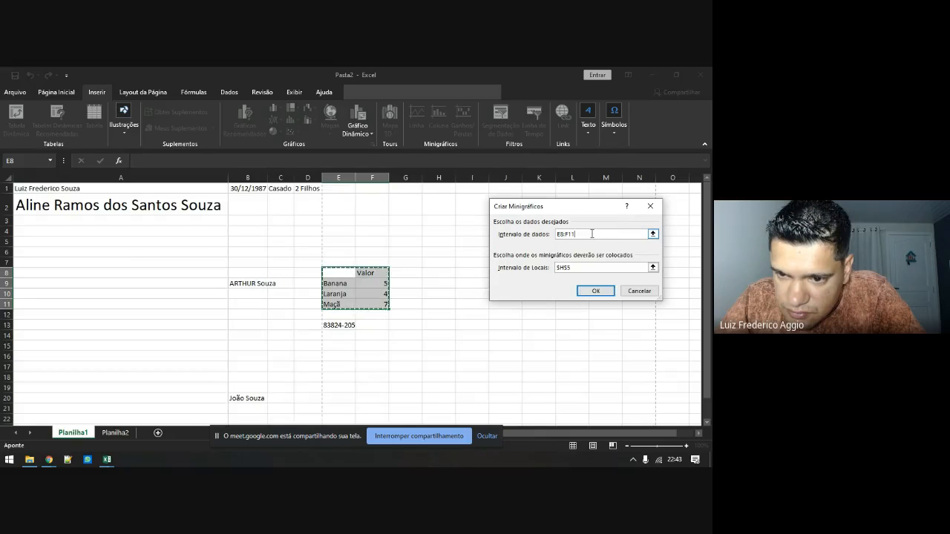
pyautogui.click(586, 268)
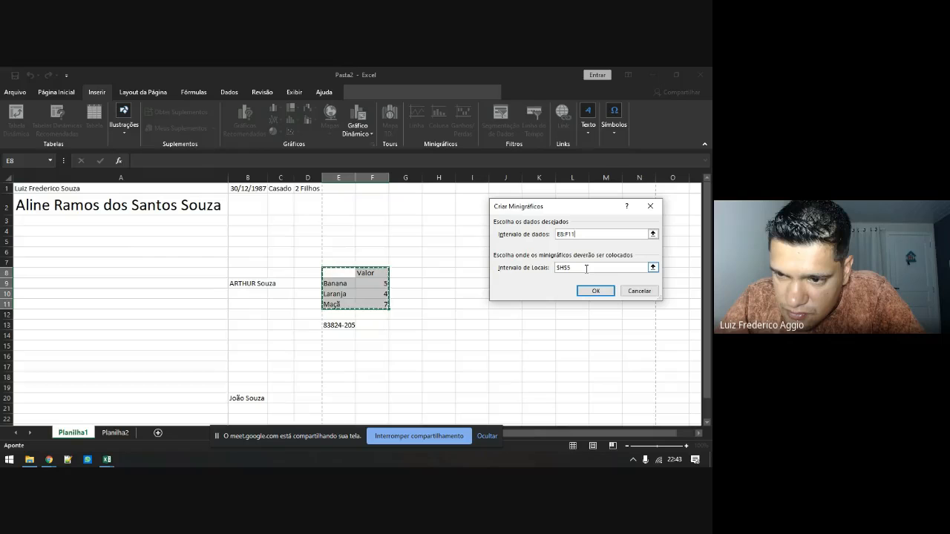
pyautogui.click(451, 243)
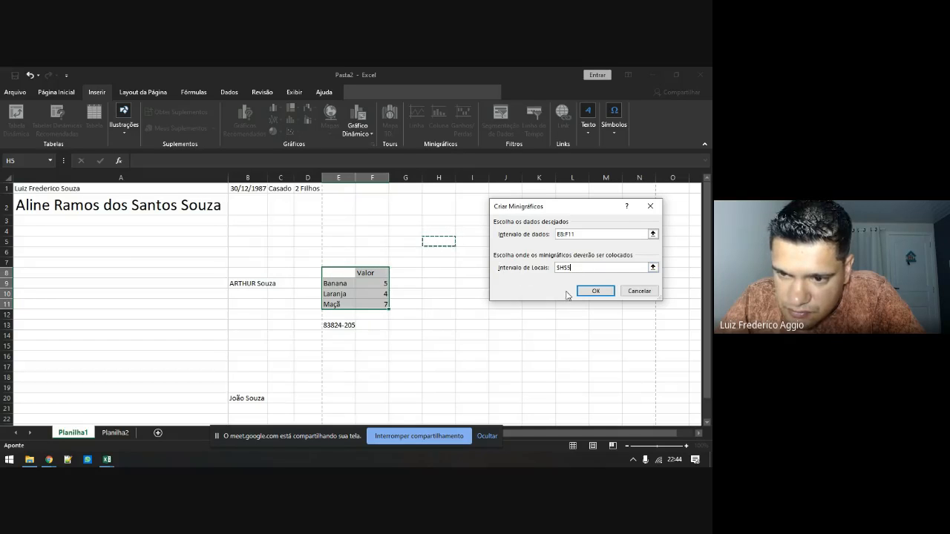
pyautogui.click(592, 291)
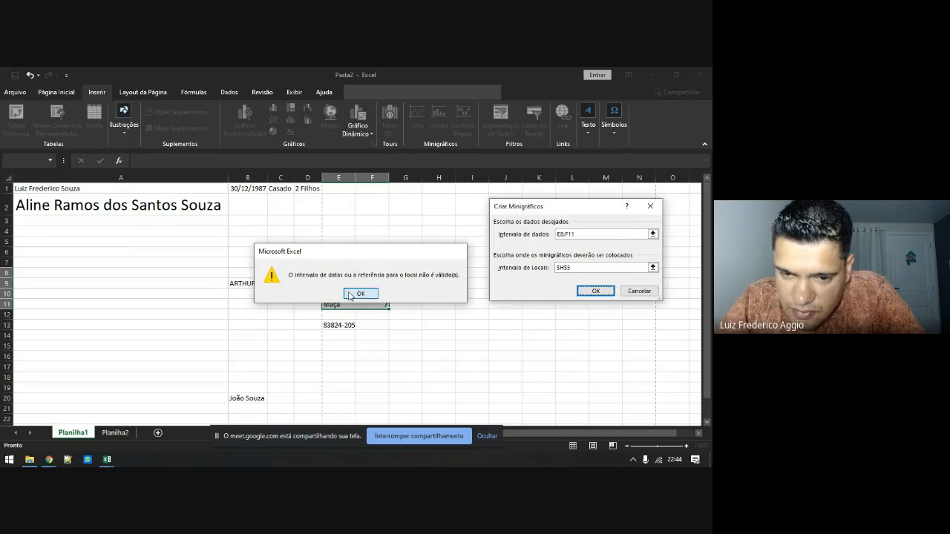
pyautogui.click(360, 293)
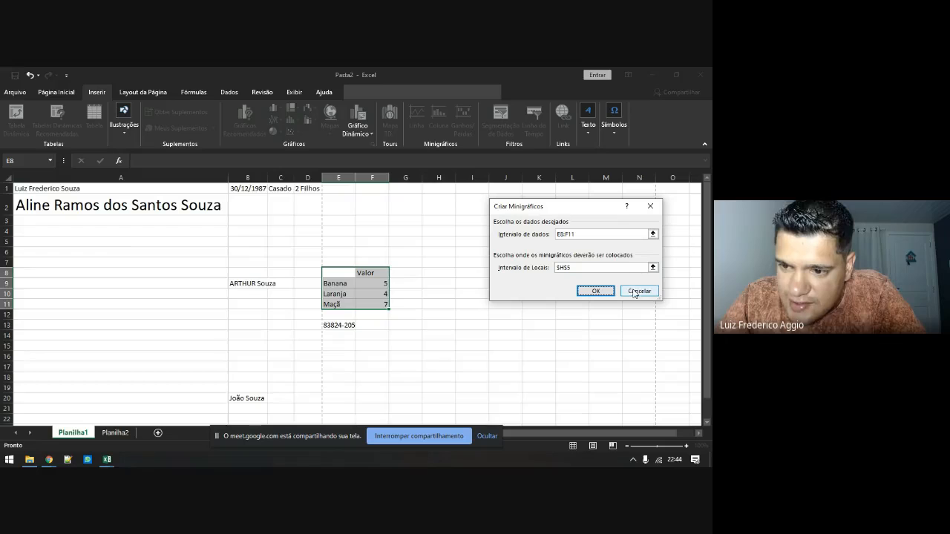
pyautogui.click(586, 267)
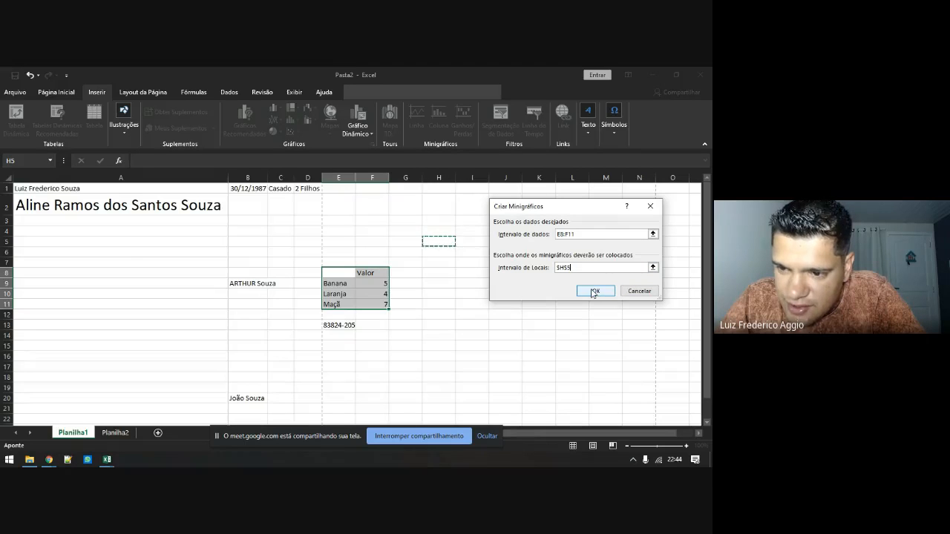
pyautogui.click(595, 291)
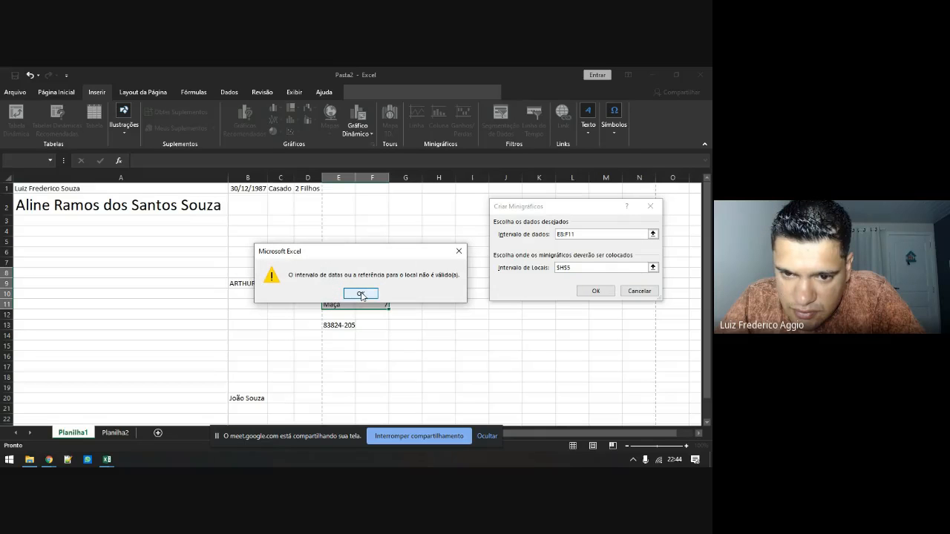
pyautogui.click(361, 294)
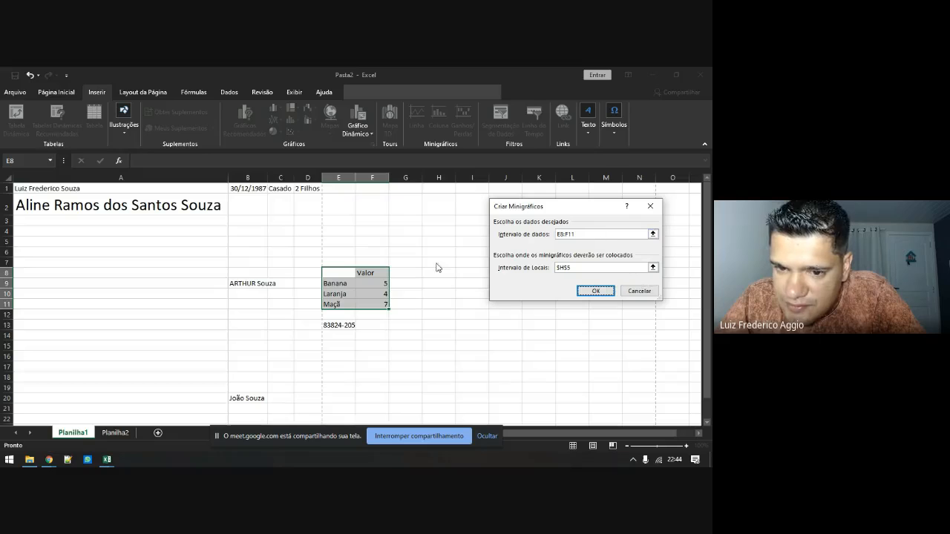
pyautogui.click(639, 291)
pyautogui.click(375, 286)
# Insert line sparklines in H6:H8 using the Valor values in F9:F11
pyautogui.moveTo(375, 286); pyautogui.dragTo(373, 305)
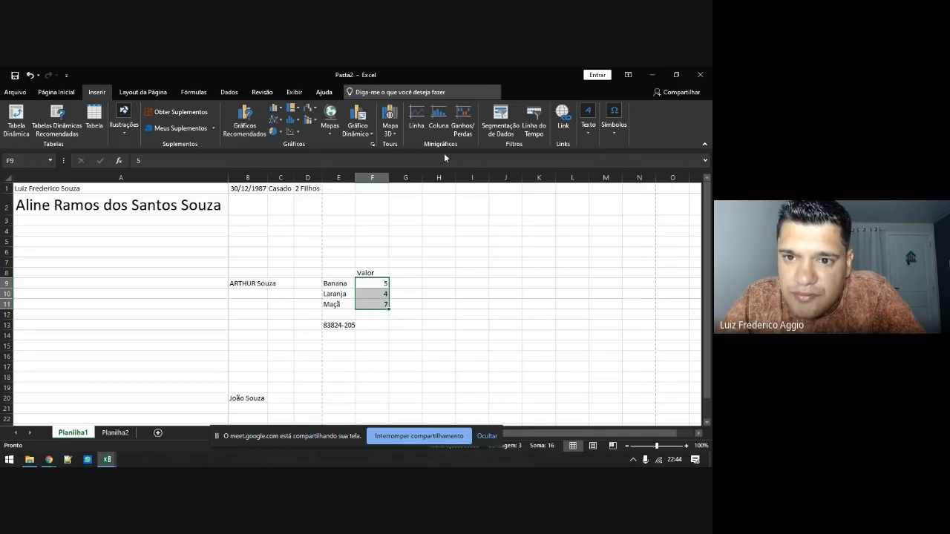
pyautogui.click(417, 117)
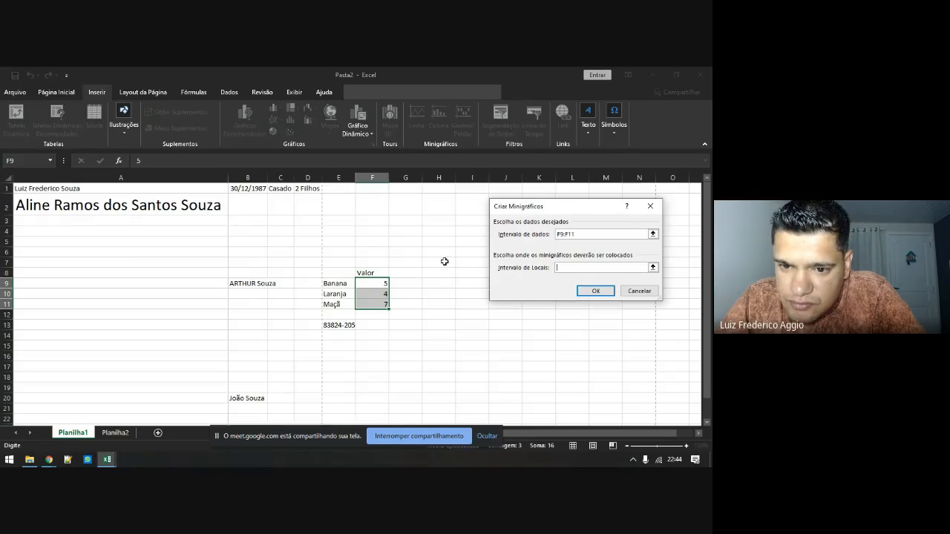
pyautogui.moveTo(443, 253); pyautogui.dragTo(446, 272)
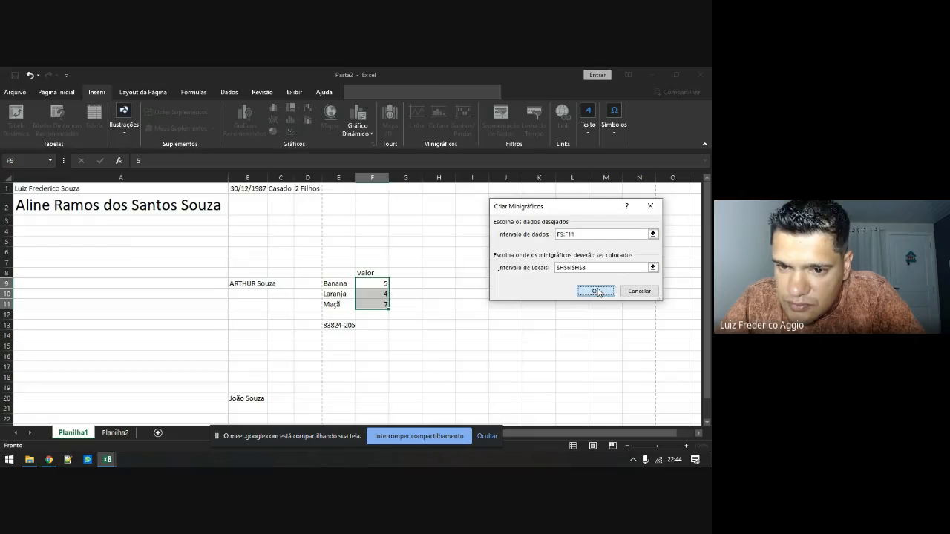
pyautogui.click(597, 291)
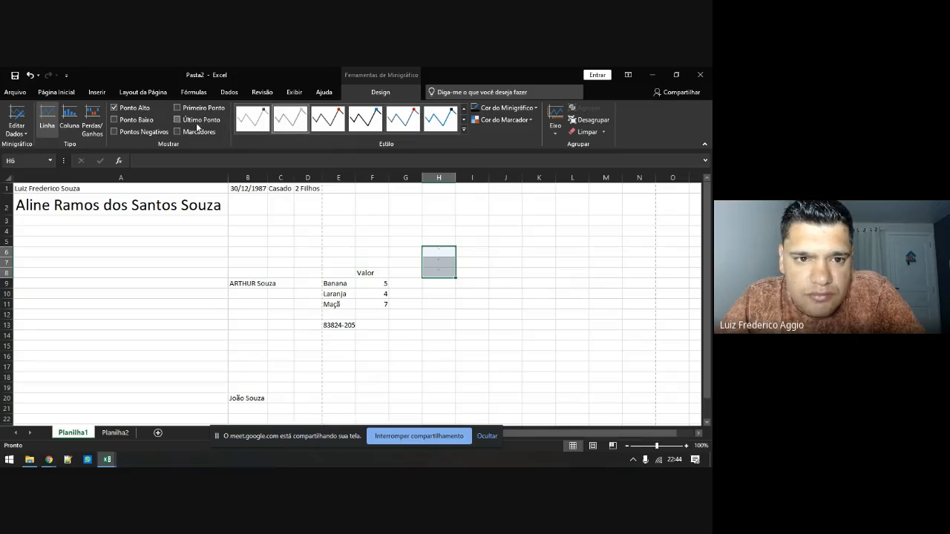
# Mark the last and low points, then change the sparklines to column type
pyautogui.click(176, 119)
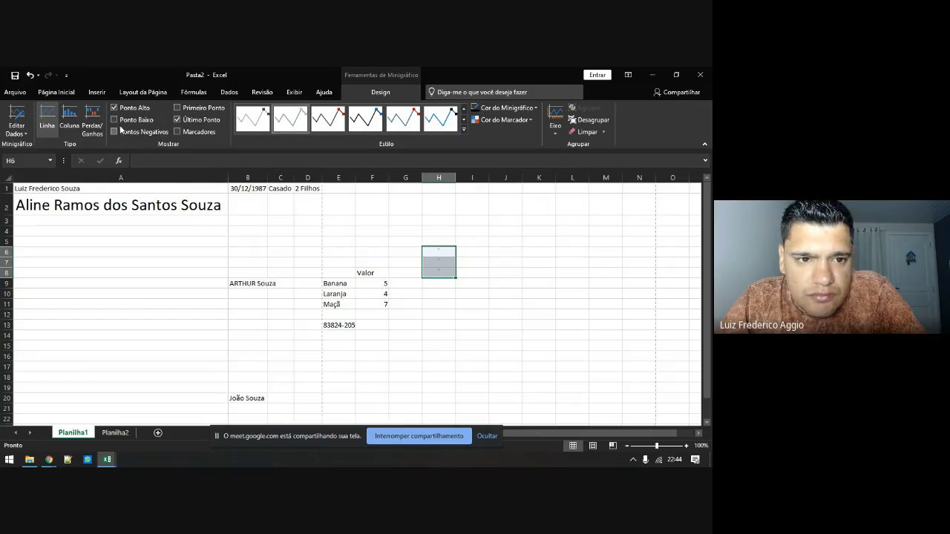
pyautogui.click(115, 121)
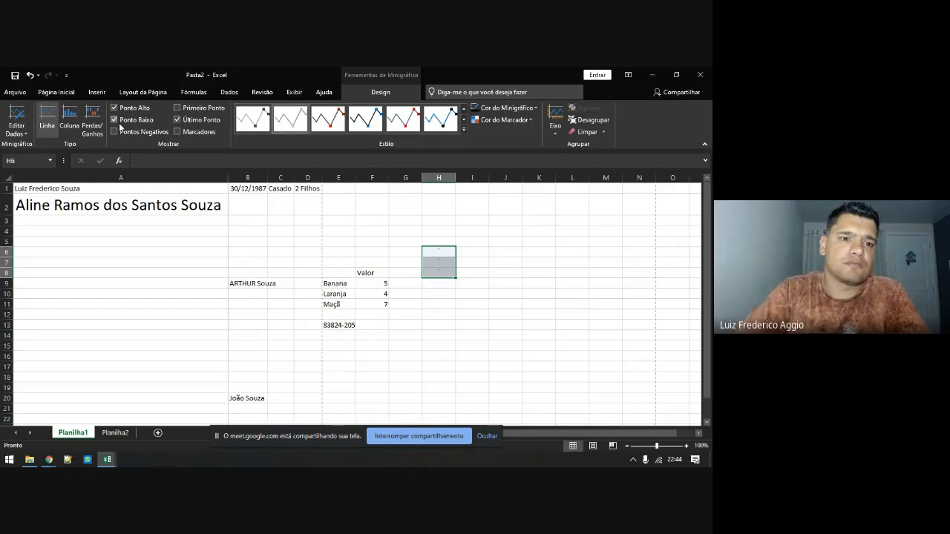
pyautogui.click(69, 119)
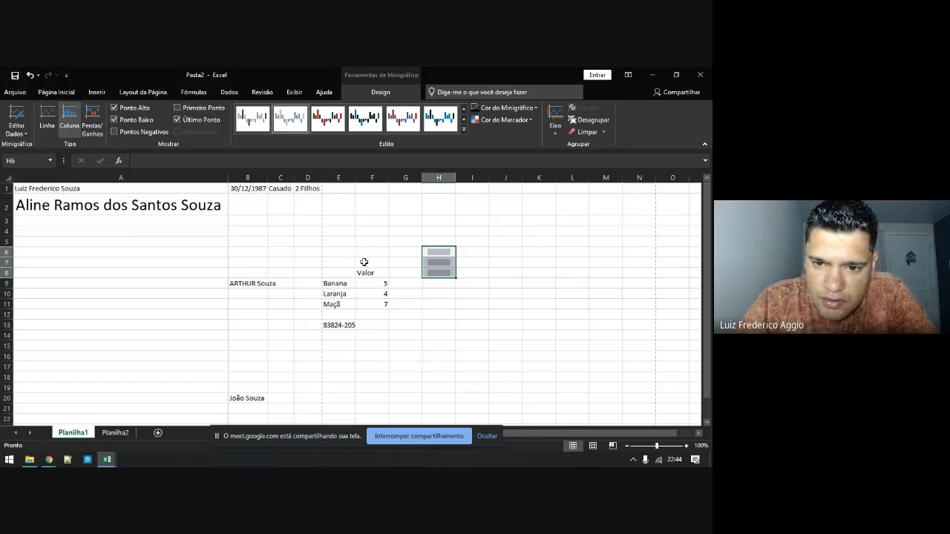
pyautogui.click(436, 293)
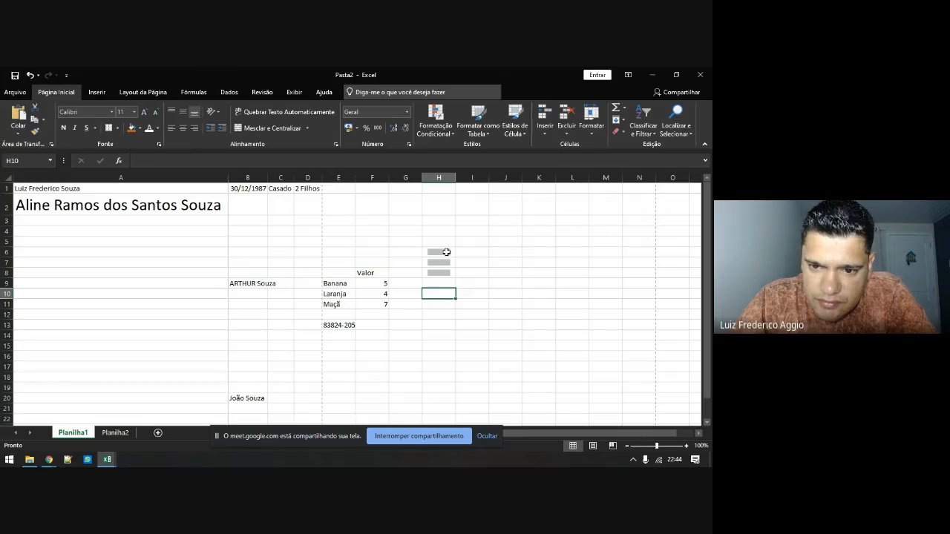
# Widen column H so the sparklines appear larger
pyautogui.moveTo(445, 252); pyautogui.dragTo(446, 272)
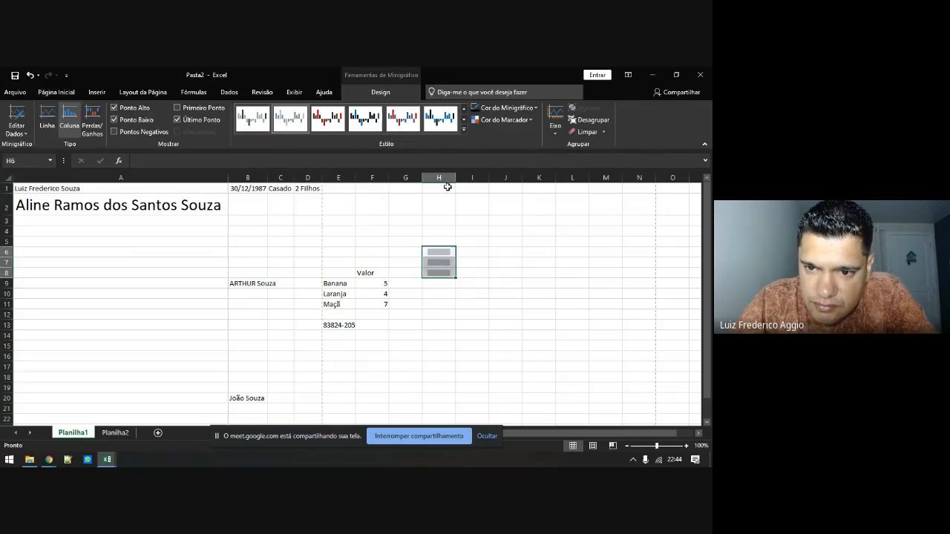
pyautogui.moveTo(454, 178); pyautogui.dragTo(516, 190)
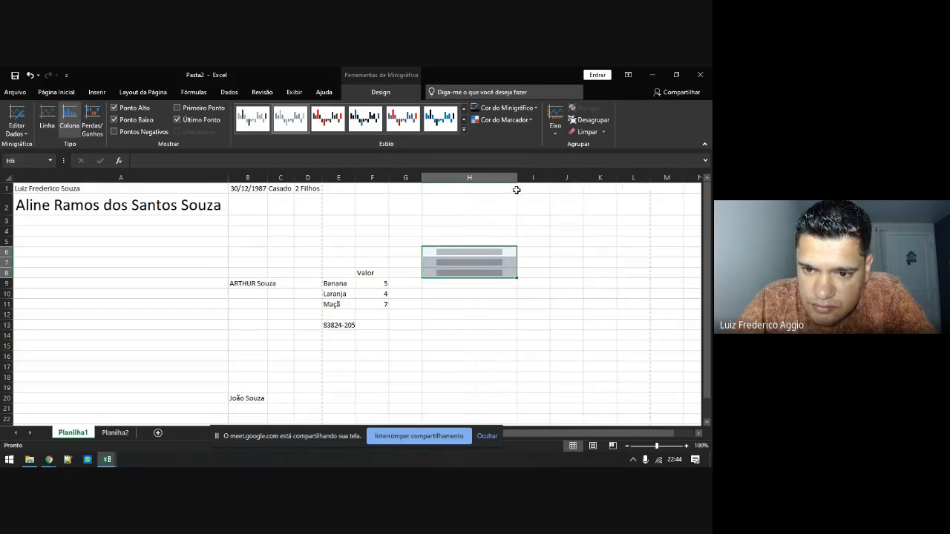
pyautogui.click(480, 253)
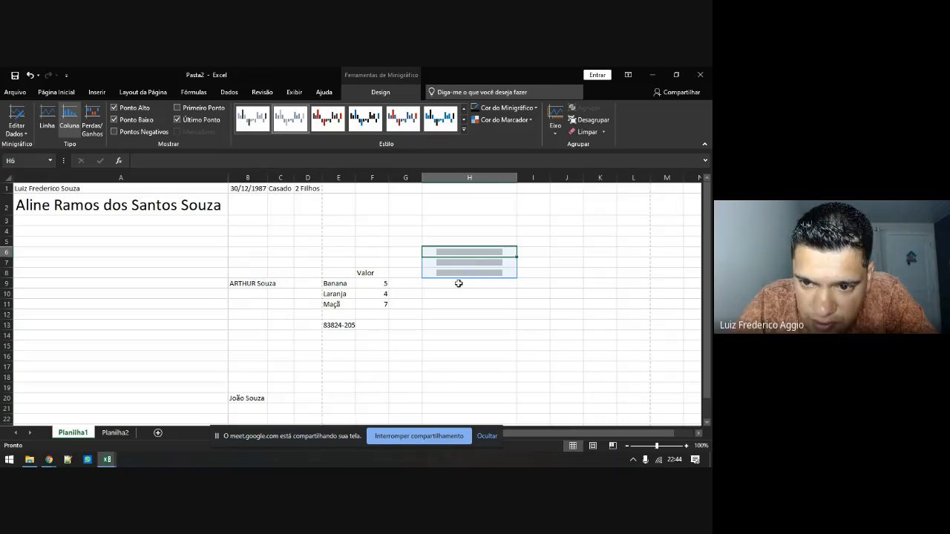
# Switch the sparklines to Perdas/Ganhos win/loss bars and turn off the high-point marker
pyautogui.click(92, 118)
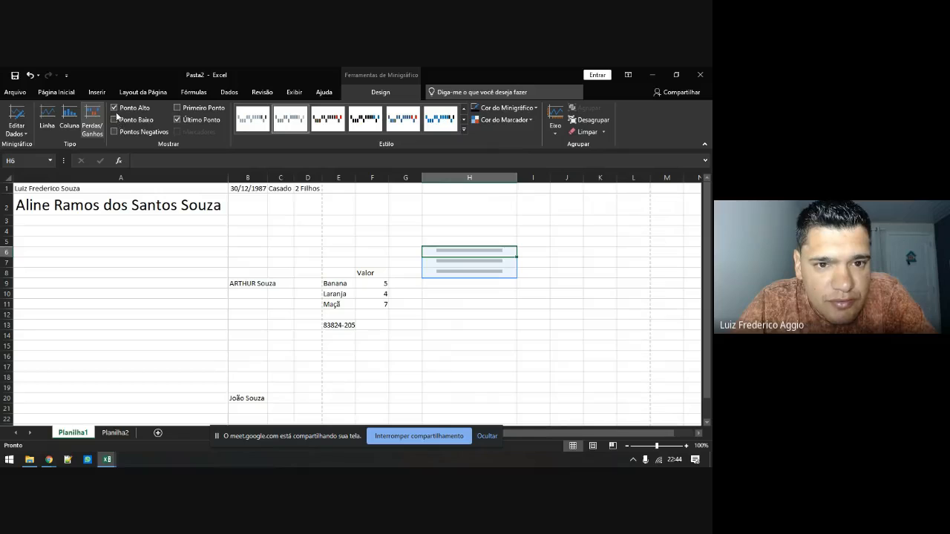
pyautogui.click(115, 108)
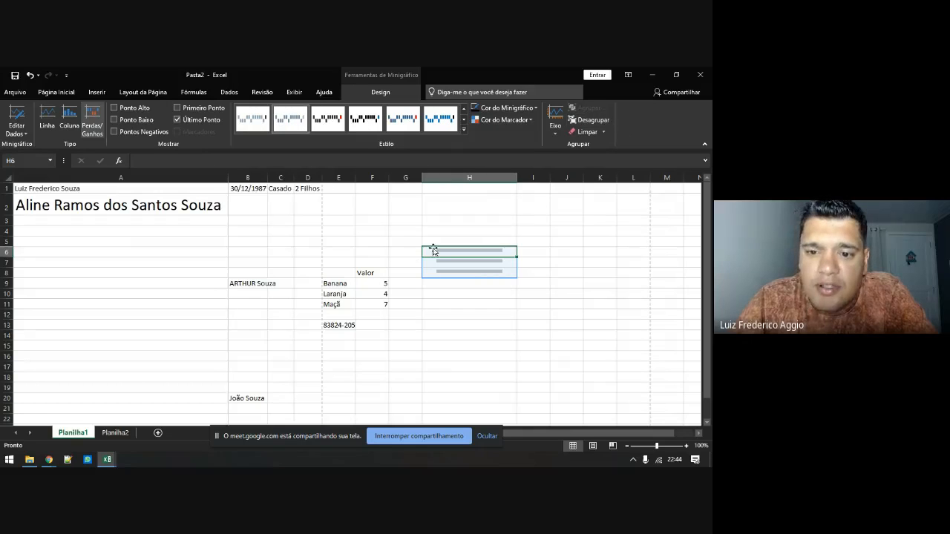
pyautogui.moveTo(460, 227); pyautogui.dragTo(471, 280)
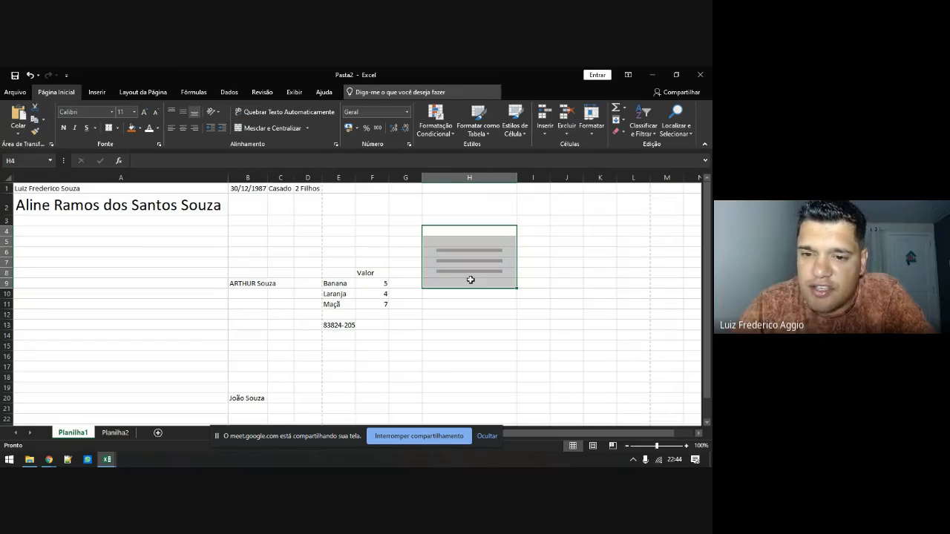
pyautogui.click(462, 251)
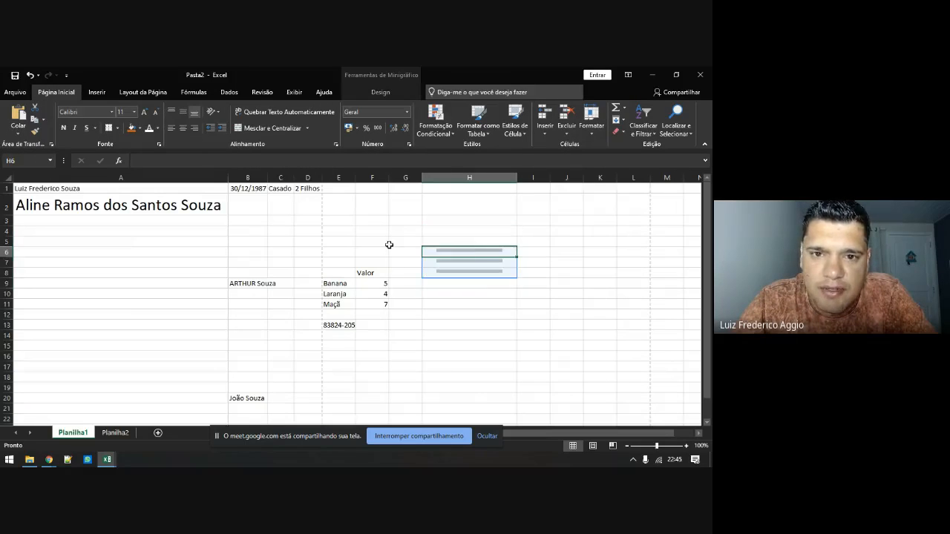
pyautogui.click(106, 91)
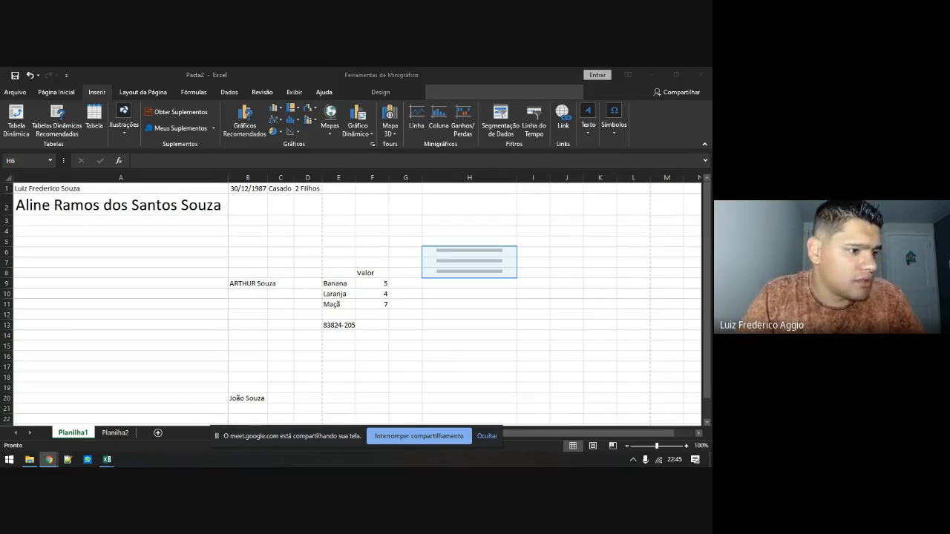
pyautogui.hotkey('alt', 'Tab')
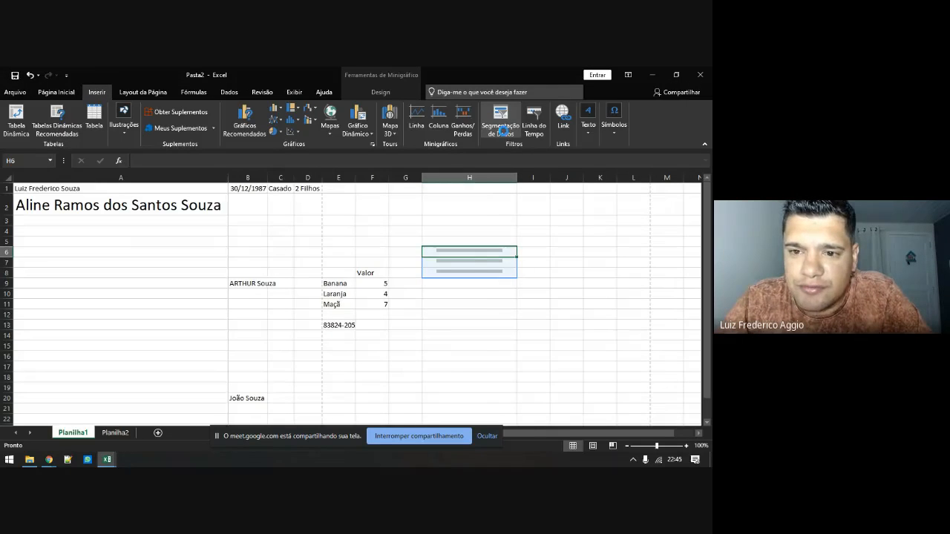
# Open Conexões Existentes via Segmentação de Dados and check the Modelo de Dados and Conexões tabs
pyautogui.click(502, 131)
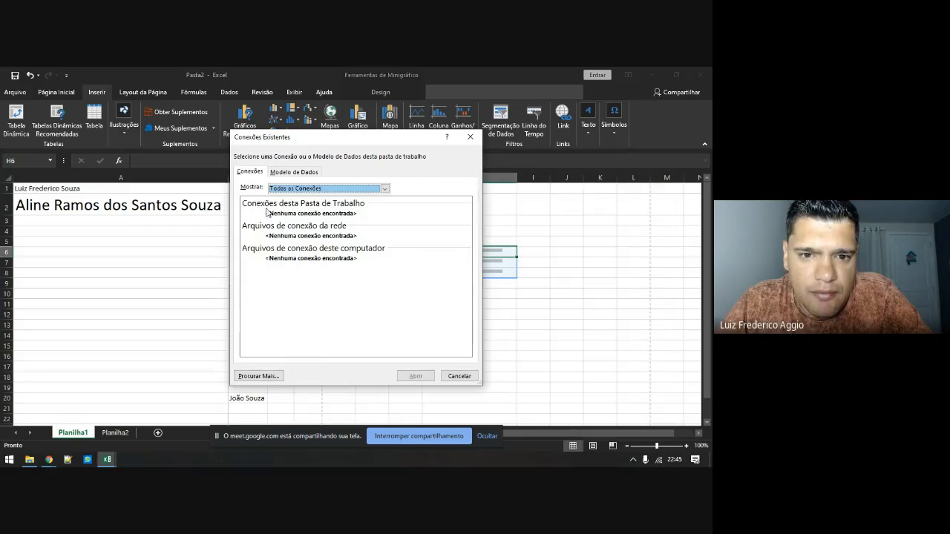
pyautogui.click(292, 173)
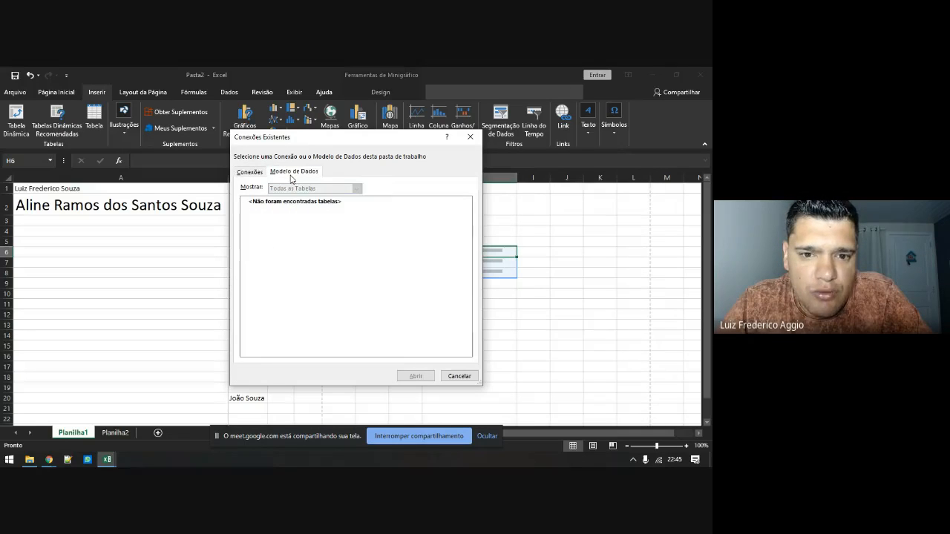
pyautogui.click(242, 173)
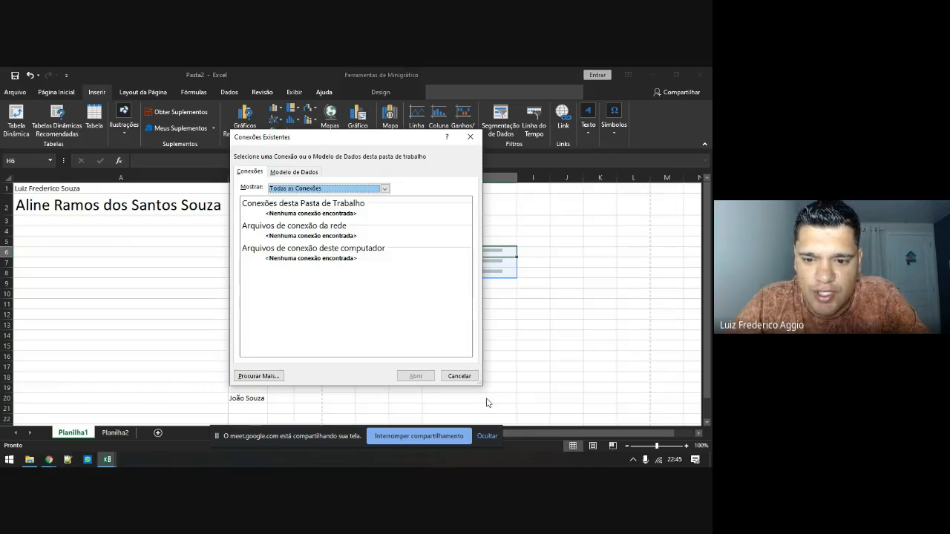
# Cancel the connections dialog and delete column H with its sparklines
pyautogui.click(460, 376)
pyautogui.click(463, 178)
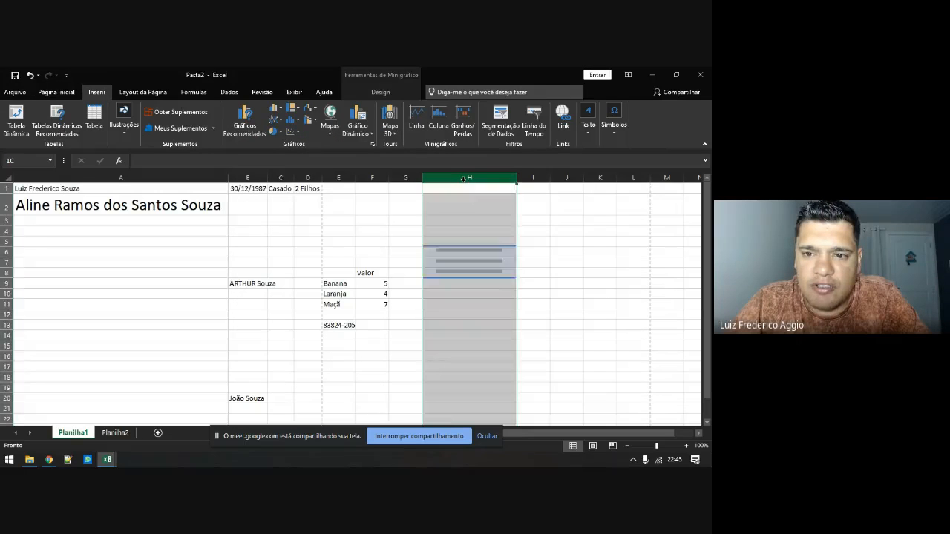
pyautogui.rightClick(464, 178)
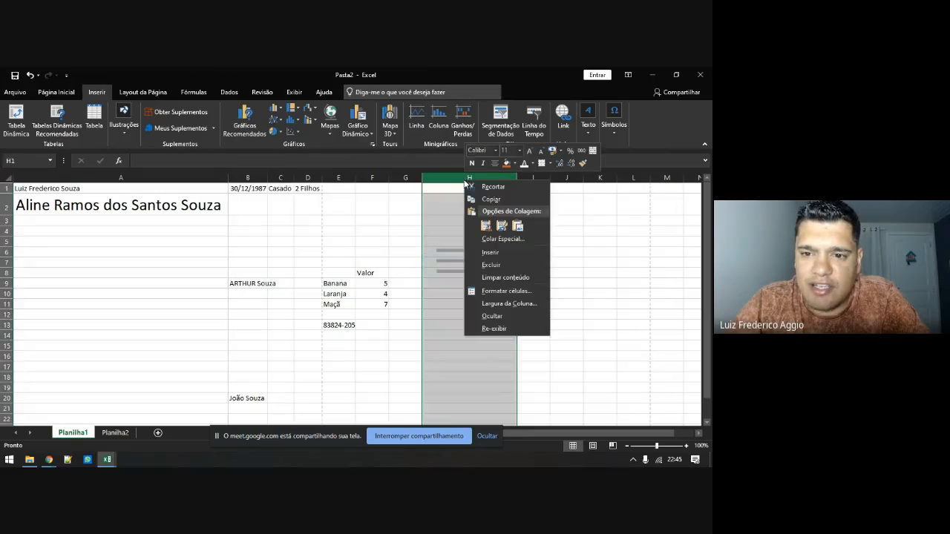
pyautogui.click(491, 266)
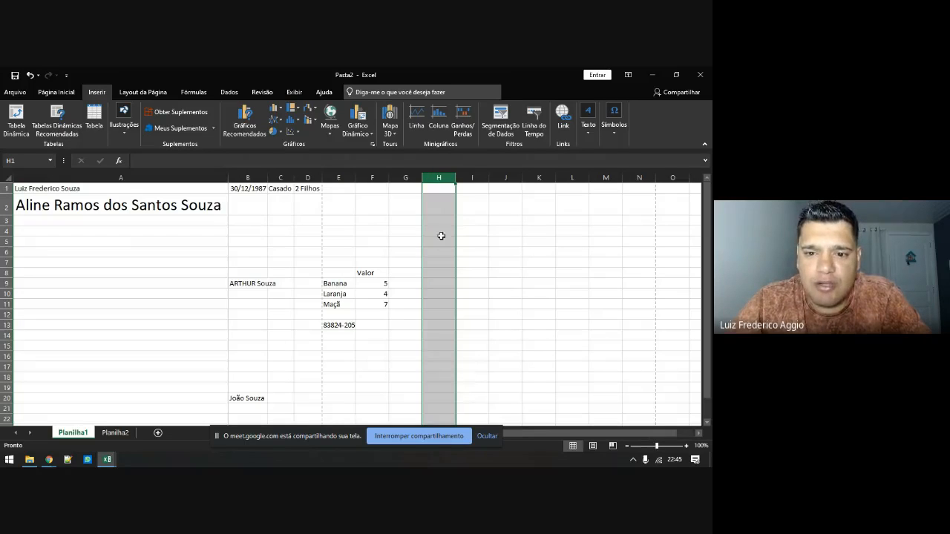
# Open the Insert Hyperlink dialog for the Banana cell E9
pyautogui.click(425, 259)
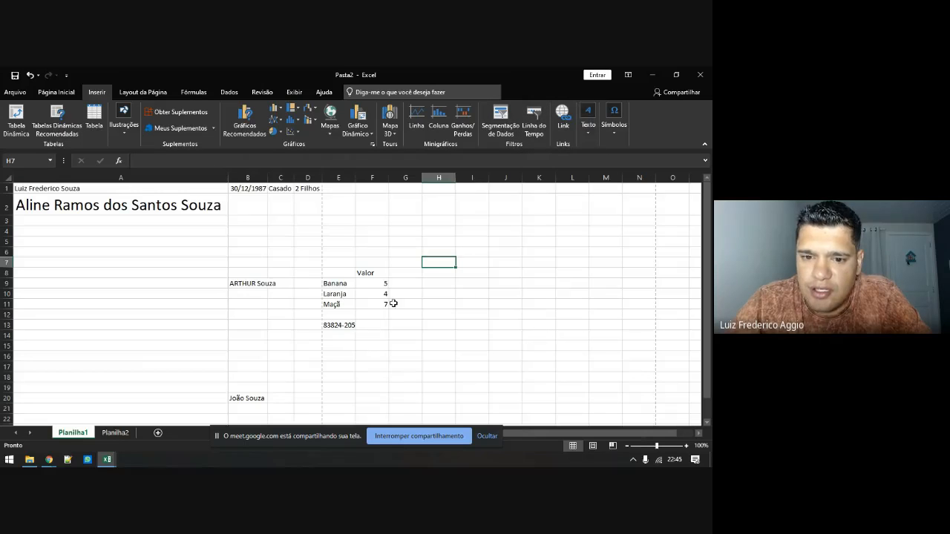
pyautogui.click(334, 282)
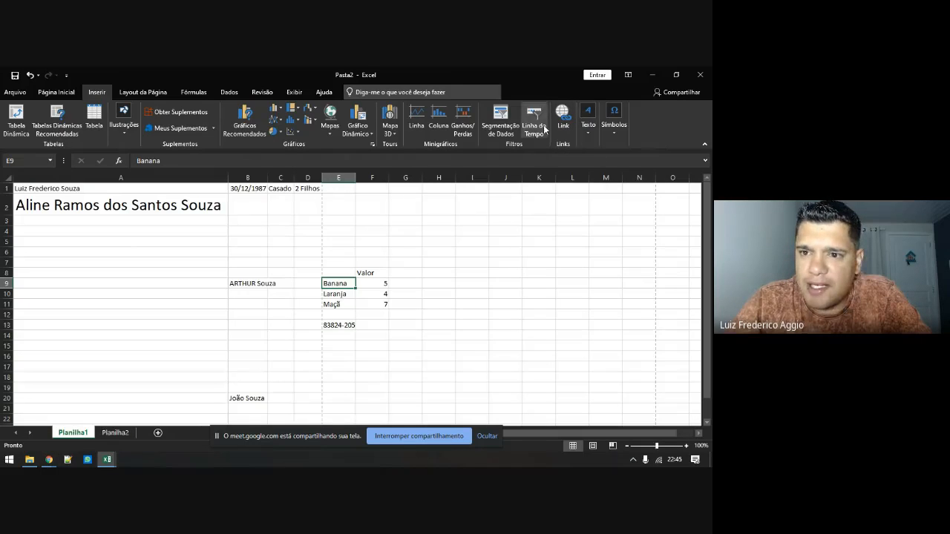
pyautogui.click(562, 115)
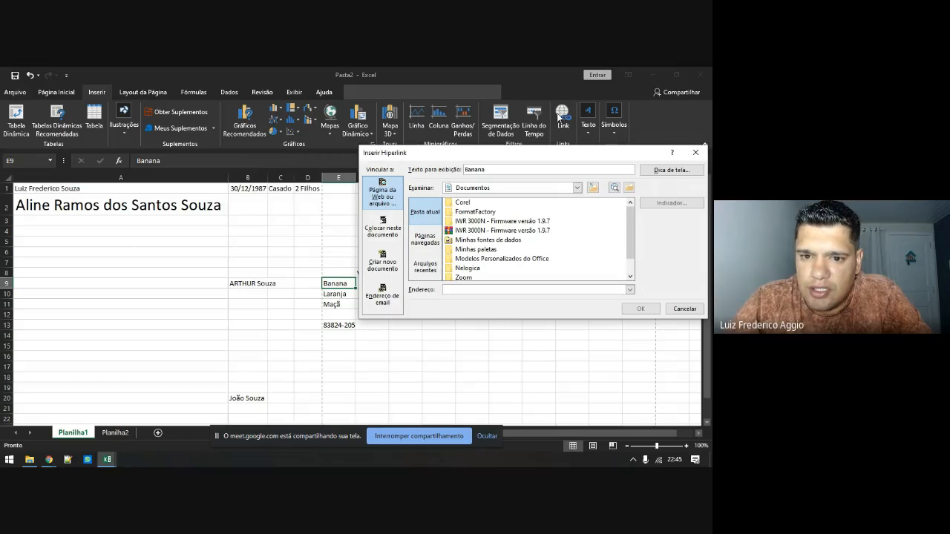
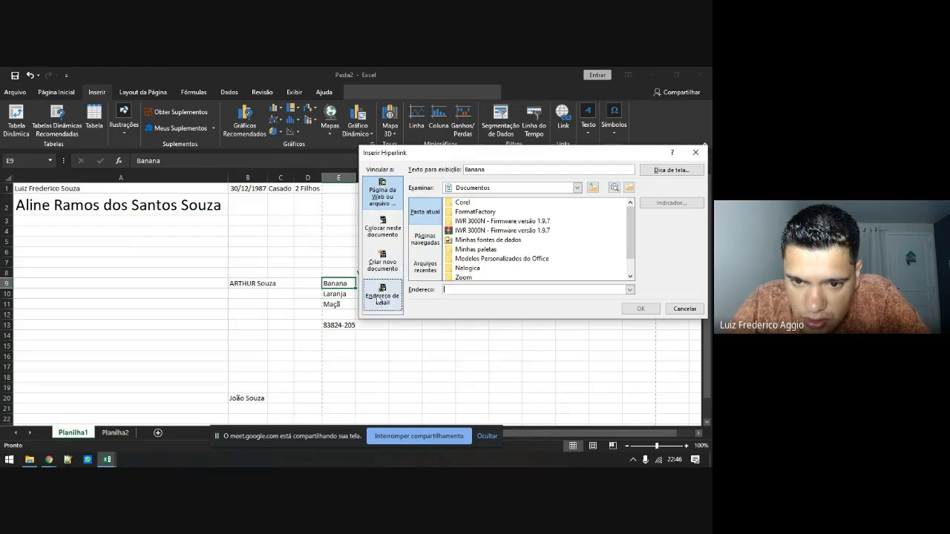
# Link Banana in E9 to cell A1 on Planilha2 in this workbook
pyautogui.click(382, 262)
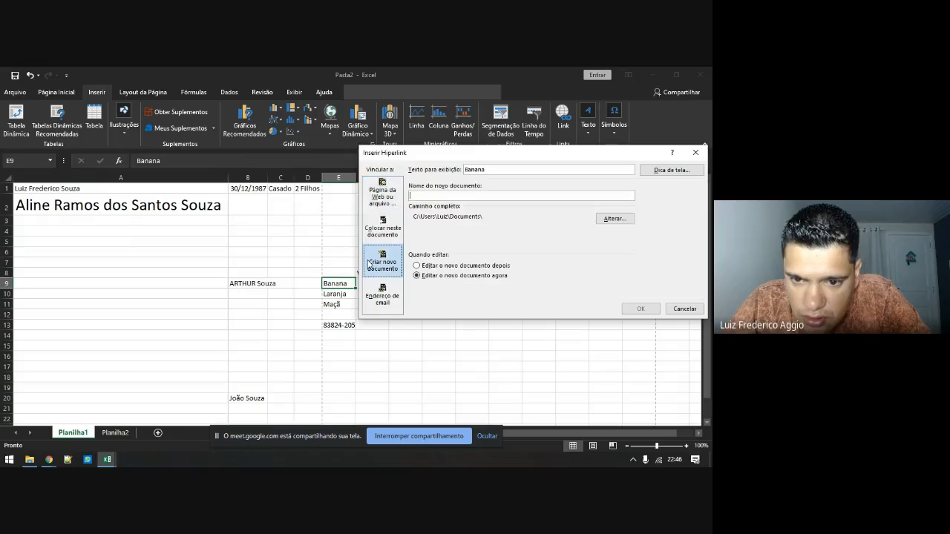
pyautogui.click(383, 225)
pyautogui.click(383, 194)
pyautogui.click(382, 225)
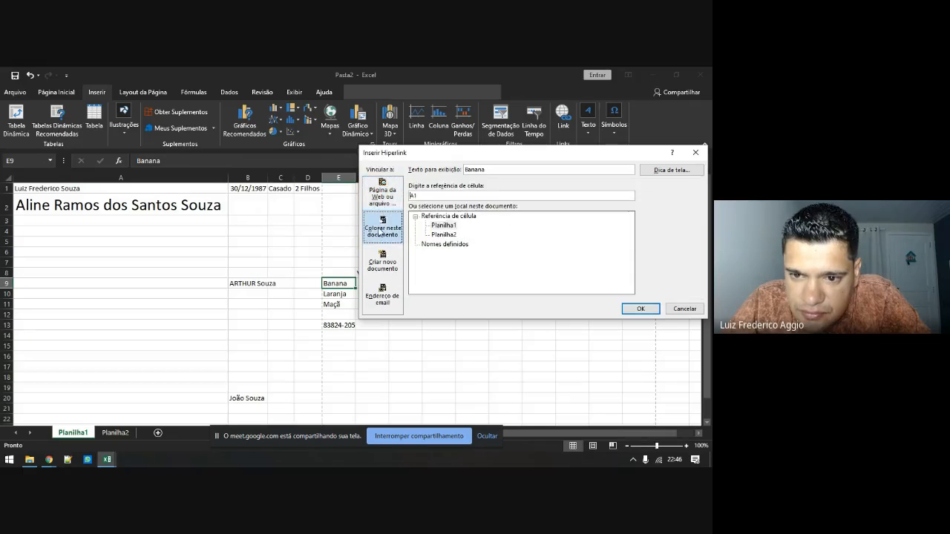
pyautogui.click(438, 235)
pyautogui.doubleClick(438, 234)
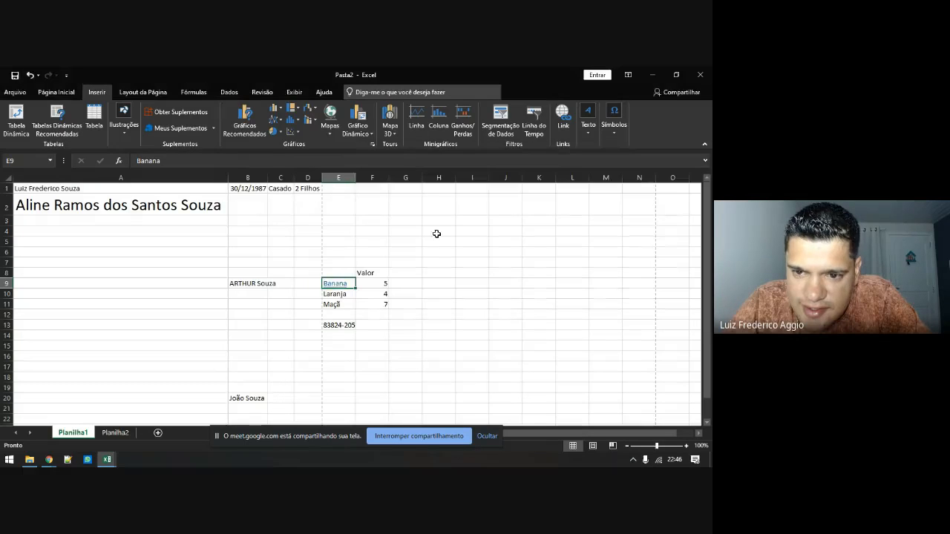
# Follow the Banana link to Planilha2, then return to Planilha1 and reopen its link settings
pyautogui.click(334, 284)
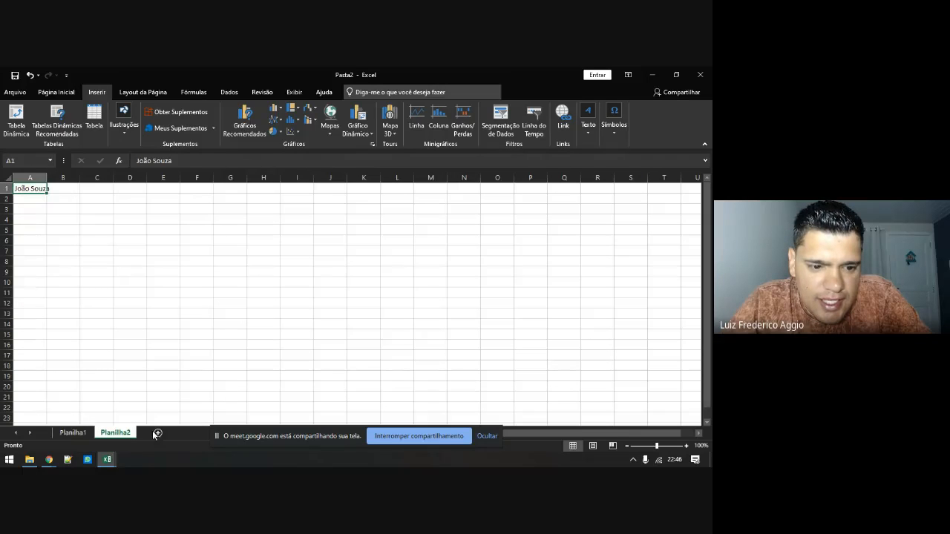
pyautogui.click(74, 433)
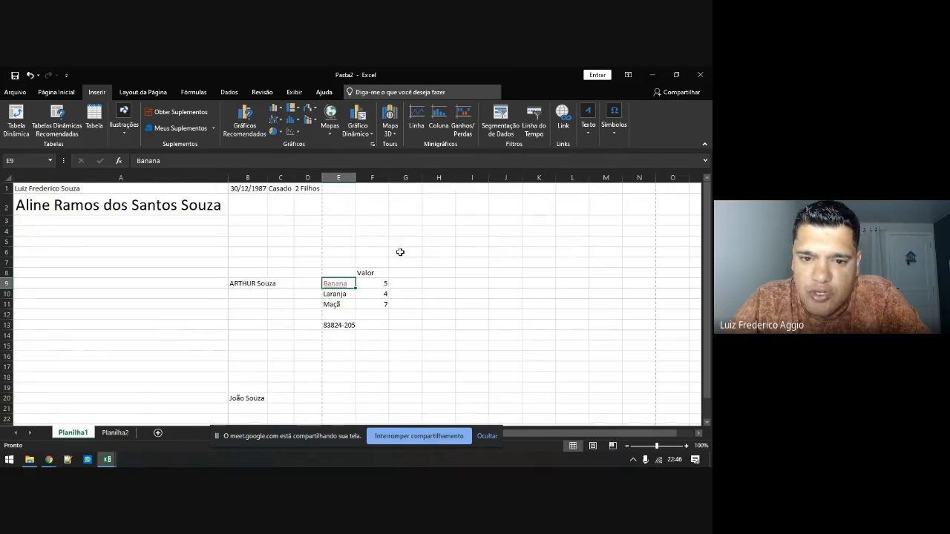
pyautogui.click(563, 118)
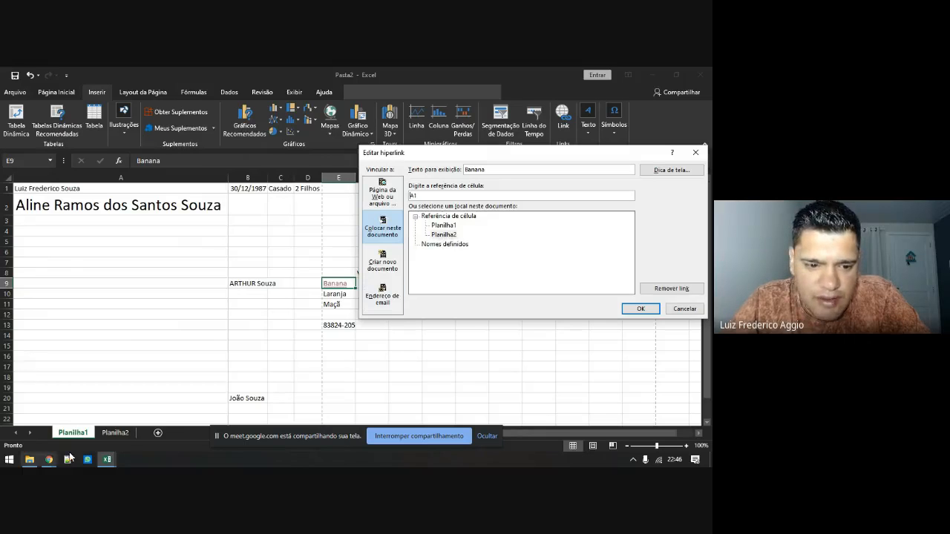
# Change the Banana link's target to cell C5 on Planilha2
pyautogui.click(445, 234)
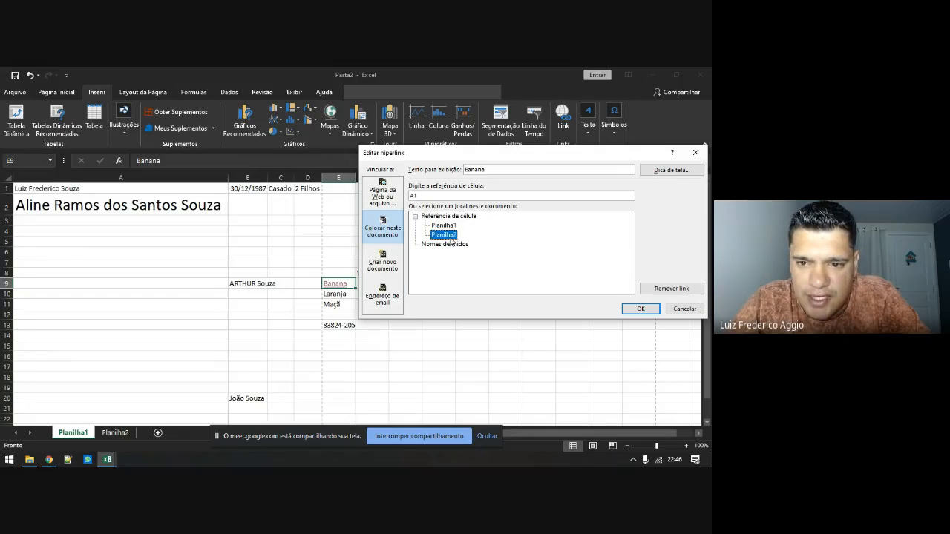
pyautogui.doubleClick(427, 198)
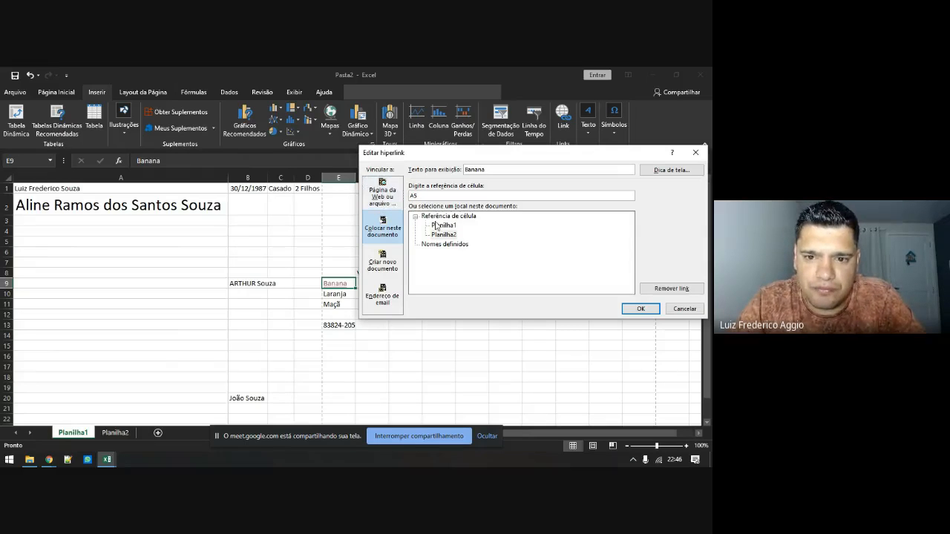
pyautogui.doubleClick(407, 197)
pyautogui.write('C5')
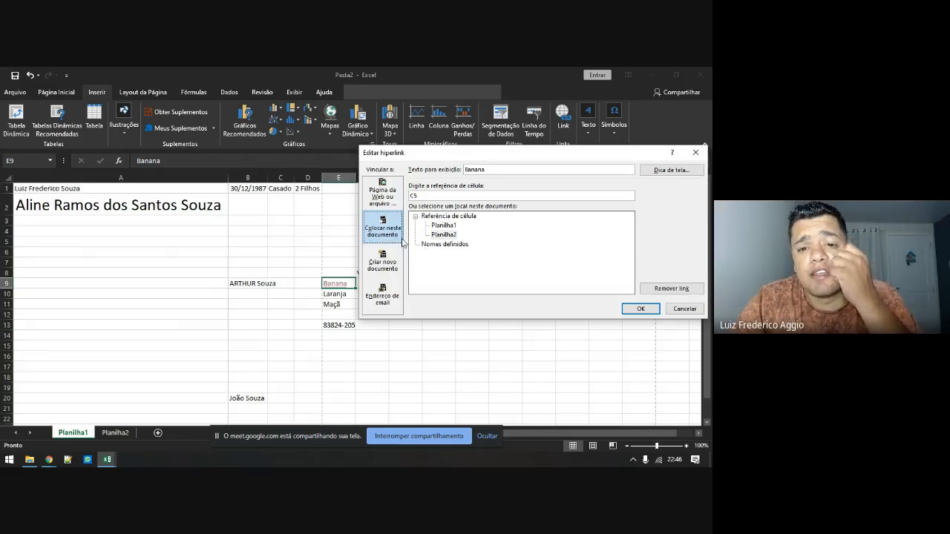
pyautogui.click(440, 236)
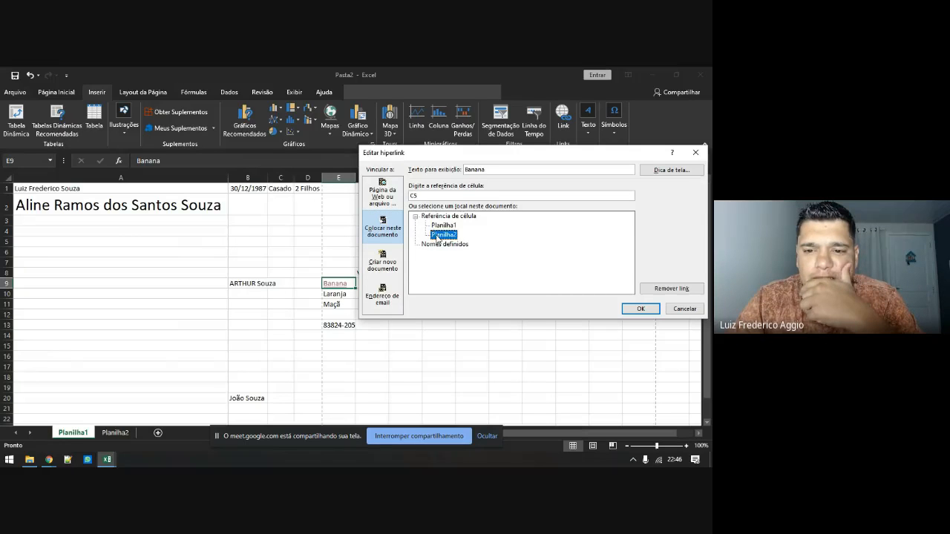
pyautogui.click(638, 310)
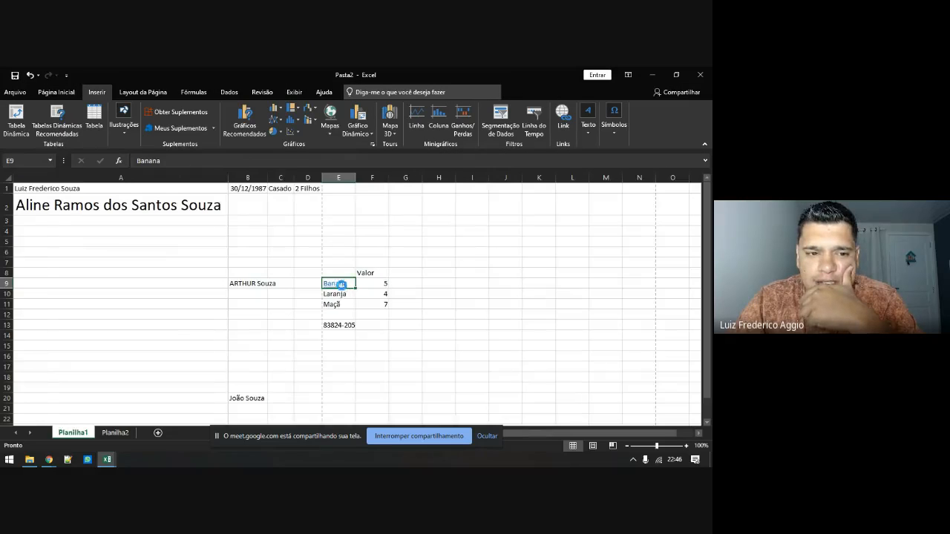
# Follow the Banana link to C5, then return to Planilha1
pyautogui.click(344, 289)
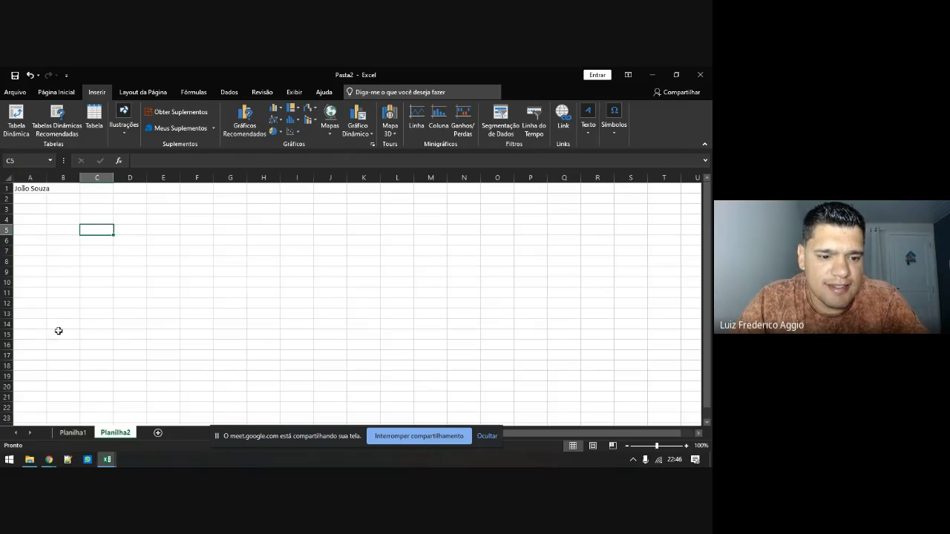
pyautogui.click(72, 432)
pyautogui.click(332, 298)
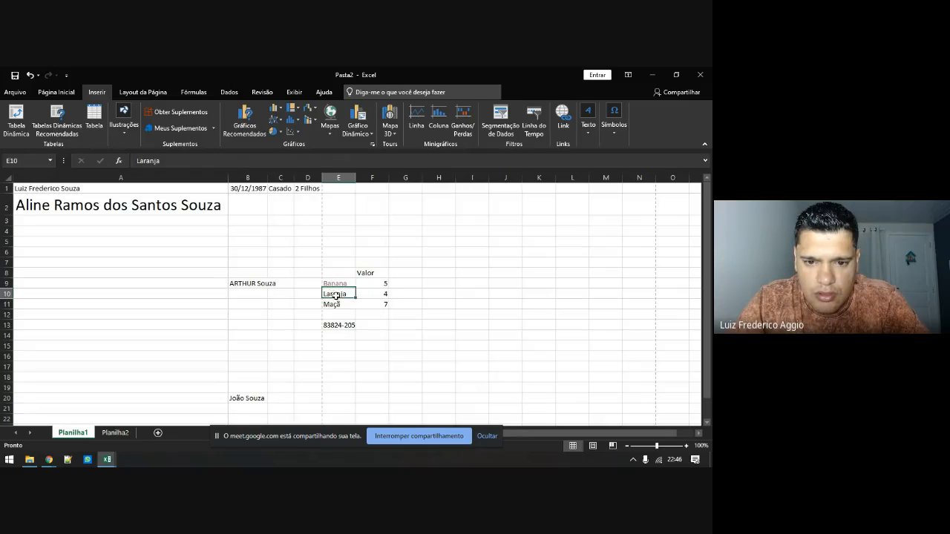
pyautogui.click(562, 116)
pyautogui.click(382, 193)
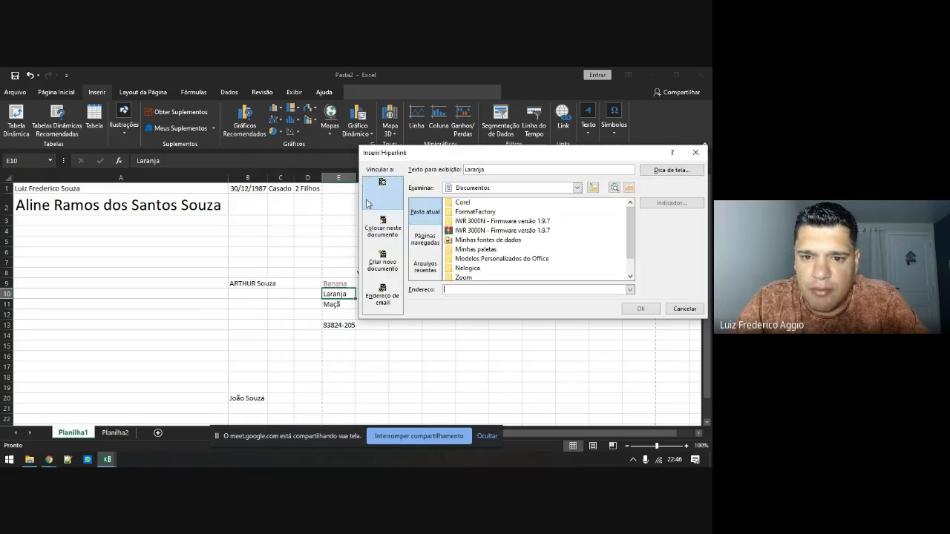
pyautogui.write('https')
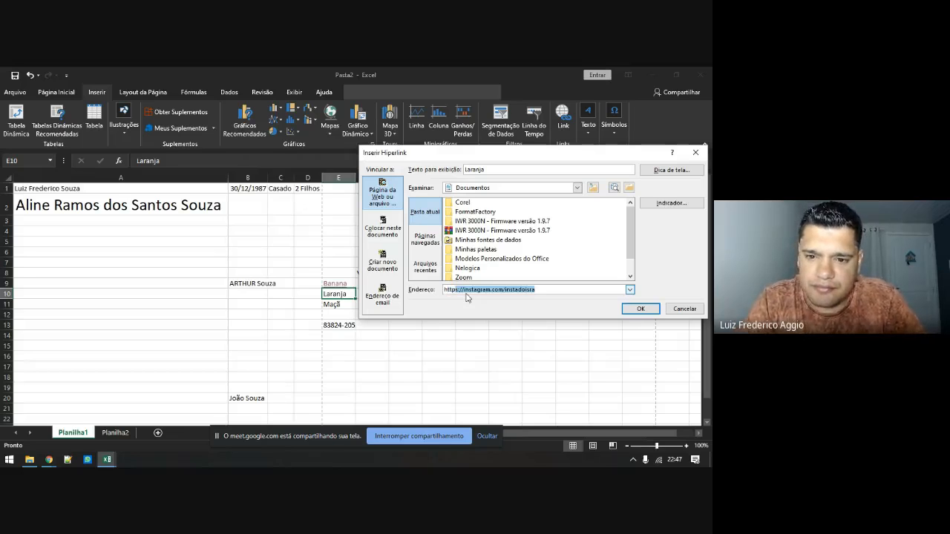
pyautogui.write('://')
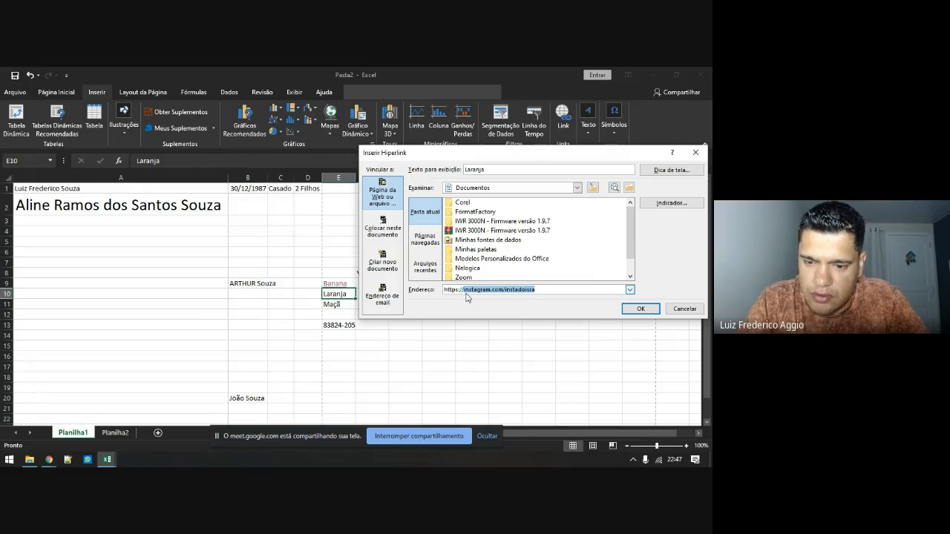
pyautogui.write('e')
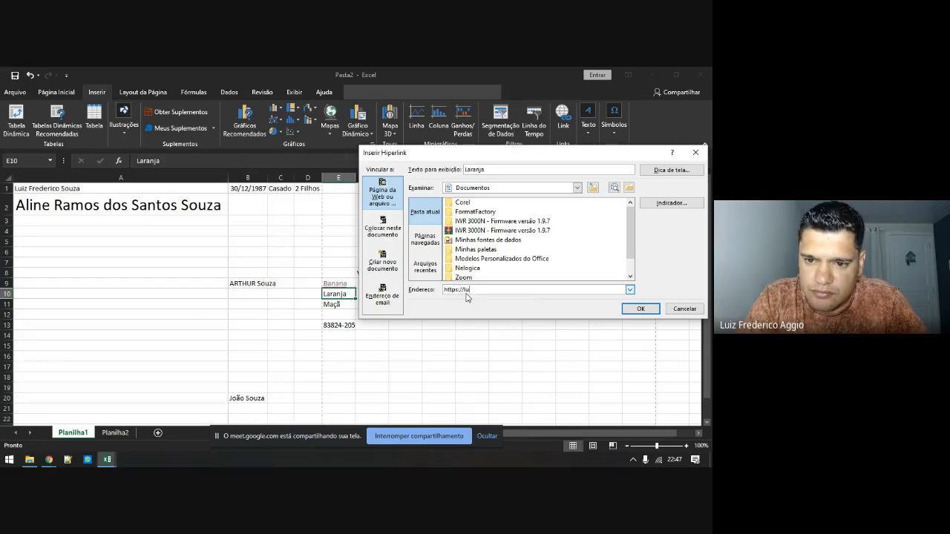
pyautogui.write('uizaggio.com')
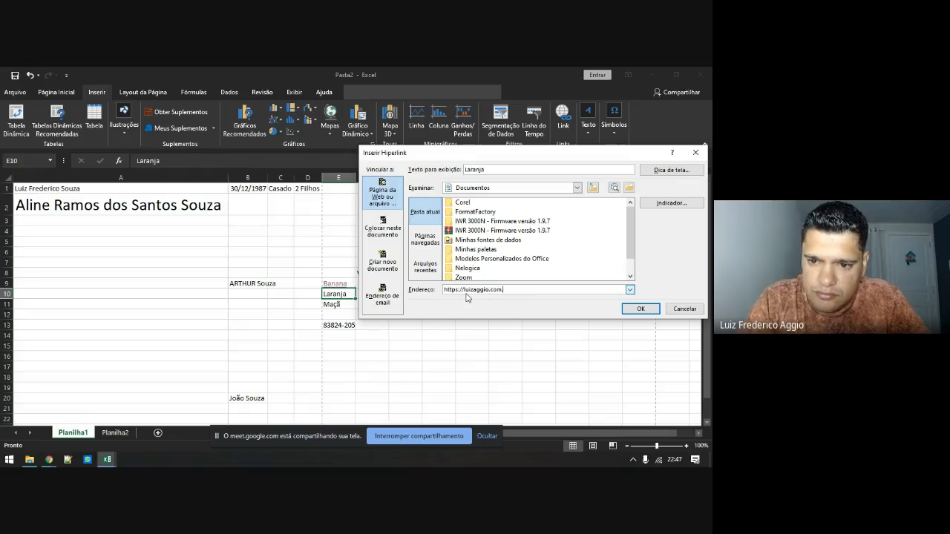
pyautogui.write('.br')
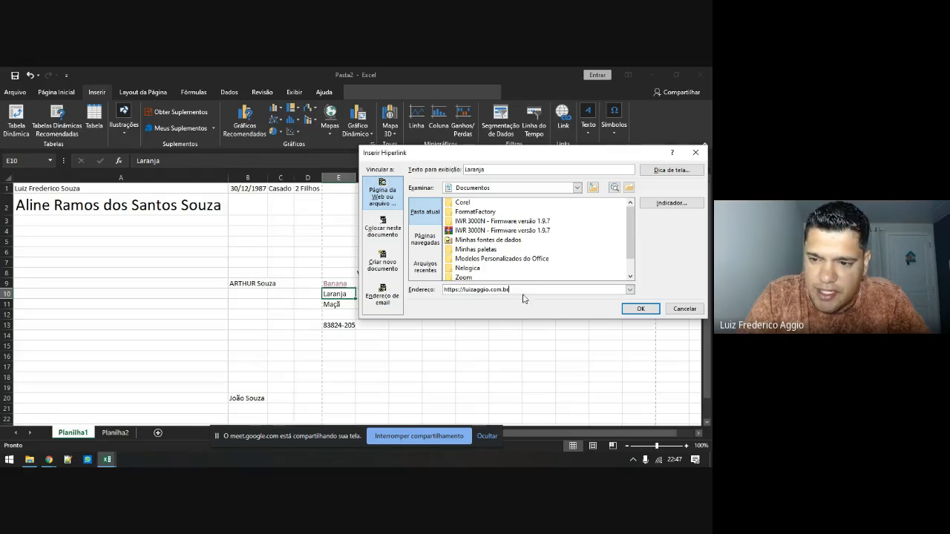
pyautogui.click(640, 308)
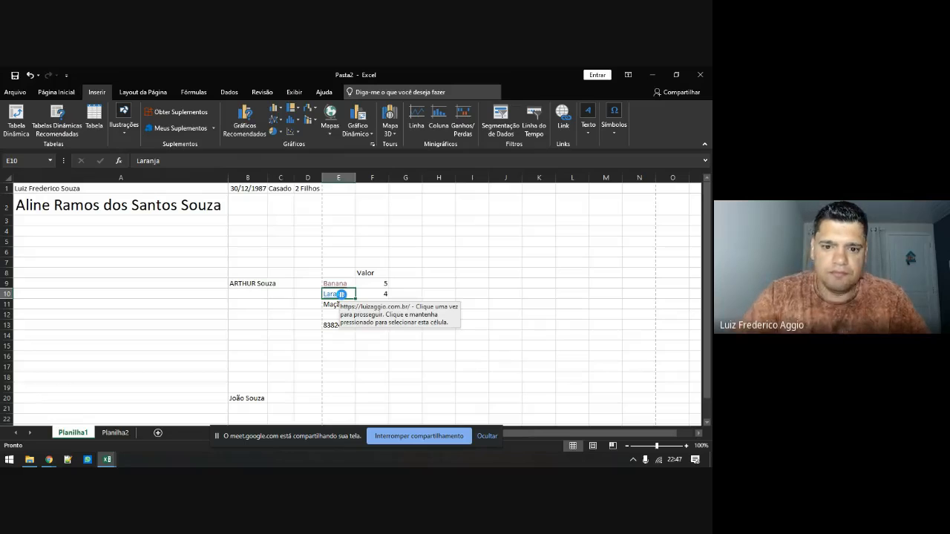
pyautogui.click(343, 298)
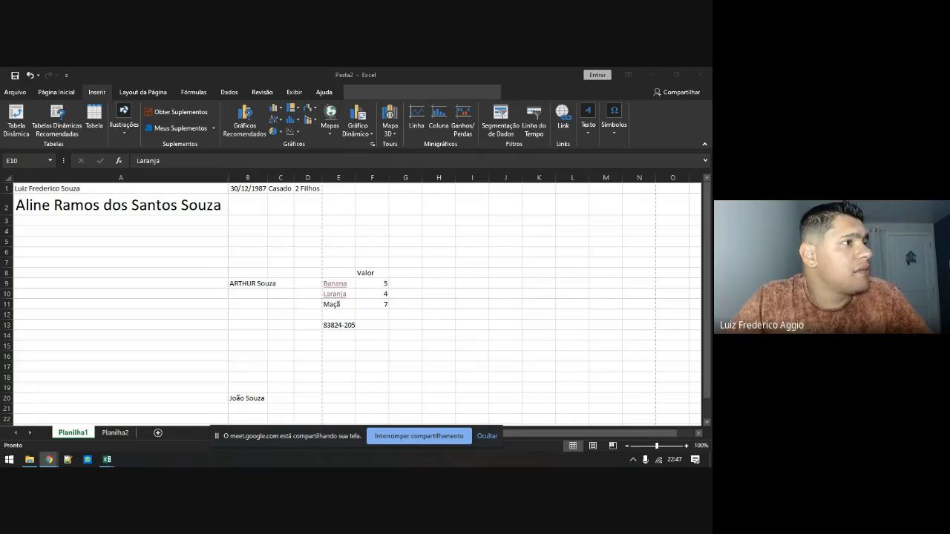
pyautogui.moveTo(244, 165); pyautogui.dragTo(474, 69)
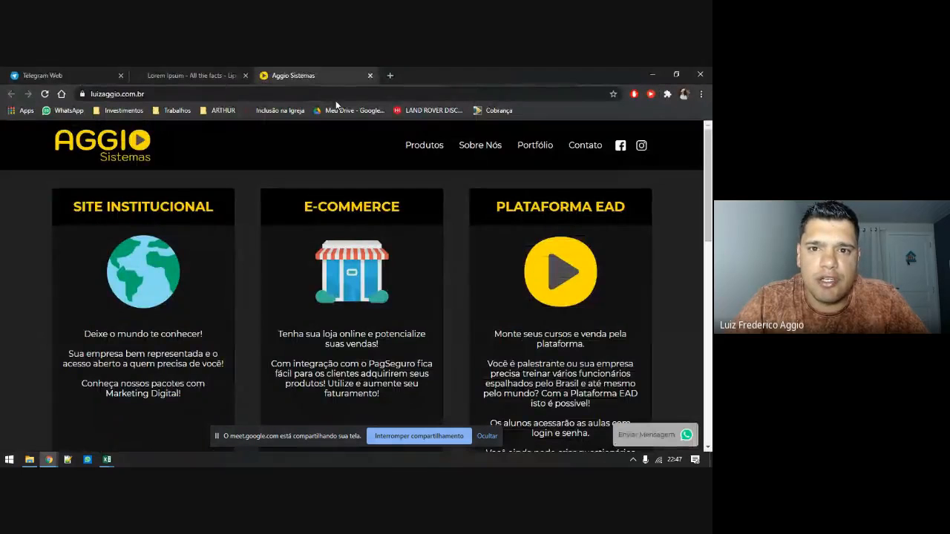
# Close the Aggio Sistemas tab and minimize Chrome to return to Excel
pyautogui.click(371, 76)
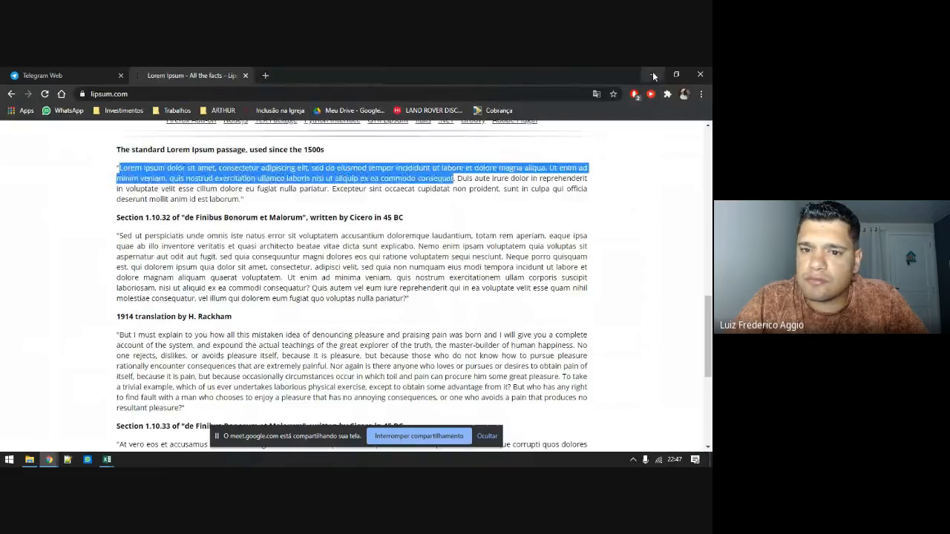
pyautogui.click(653, 74)
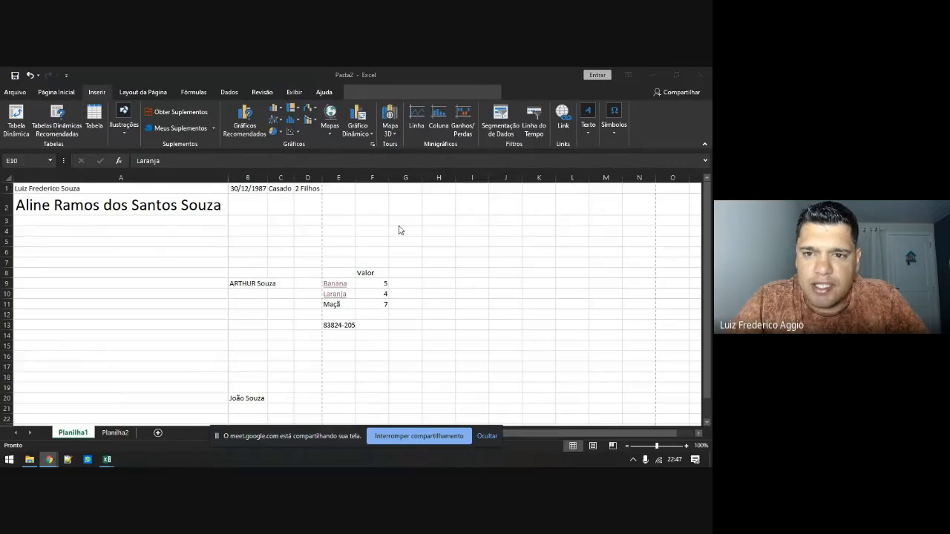
# Link Maçã in E11 to a new document named Frutas and follow that link
pyautogui.click(334, 307)
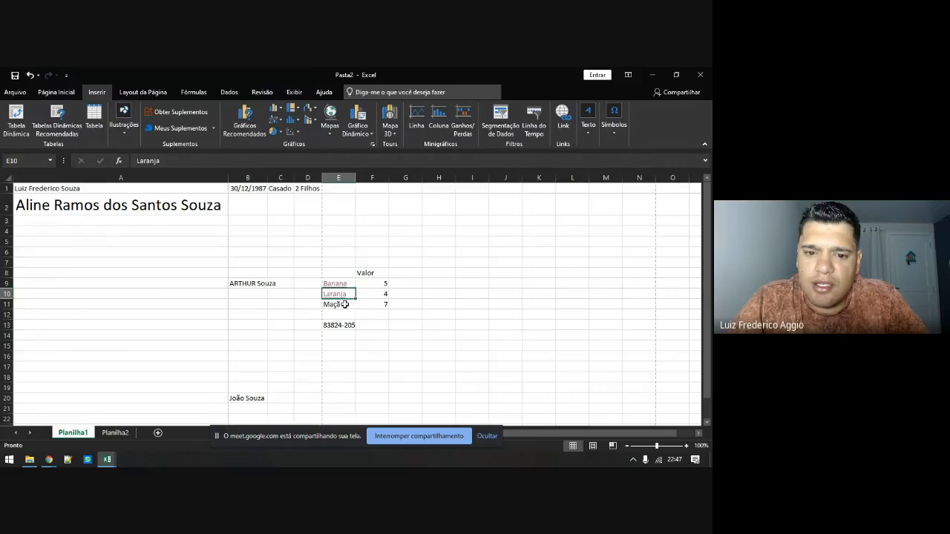
pyautogui.click(345, 304)
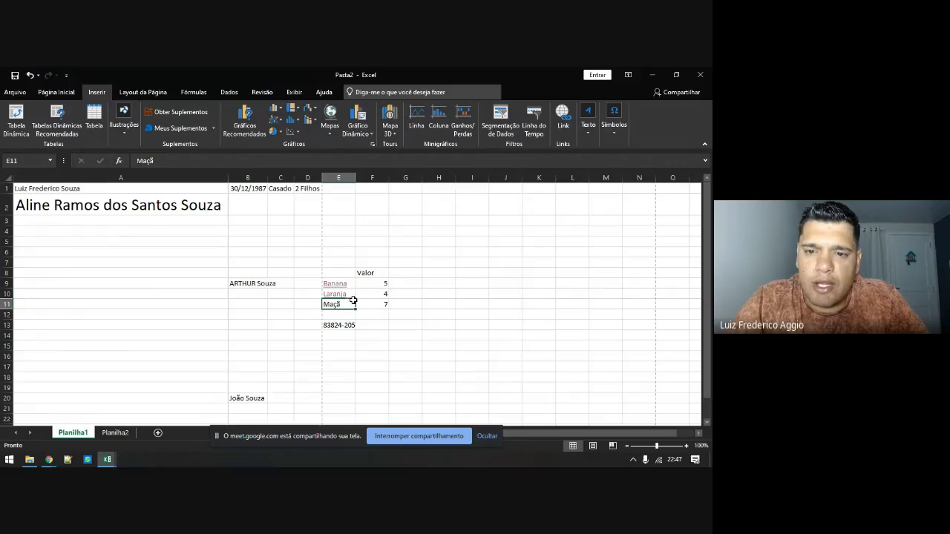
pyautogui.click(563, 115)
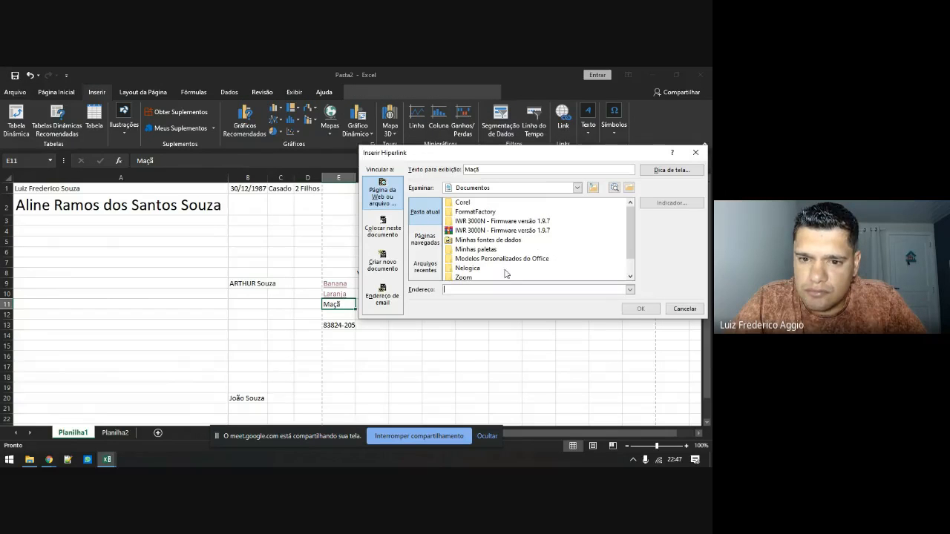
pyautogui.click(387, 226)
pyautogui.click(383, 194)
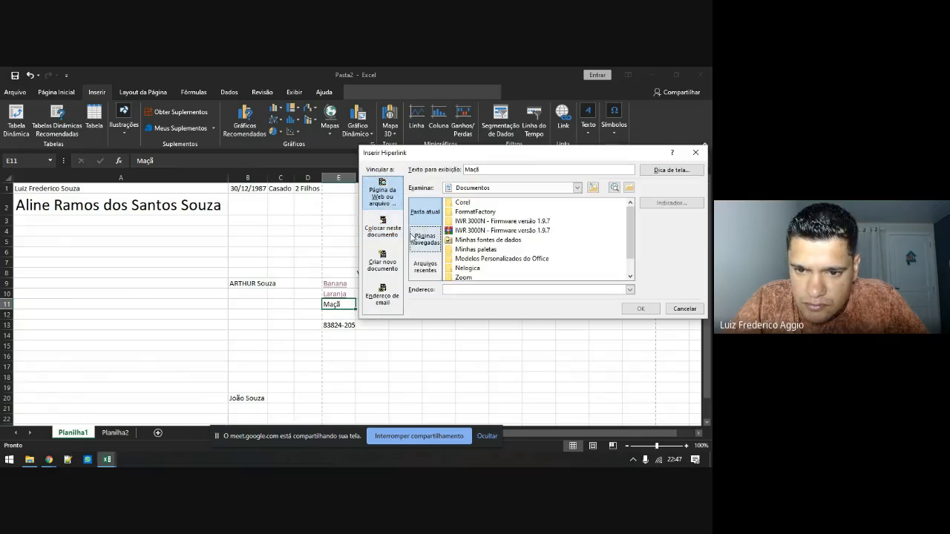
pyautogui.click(385, 219)
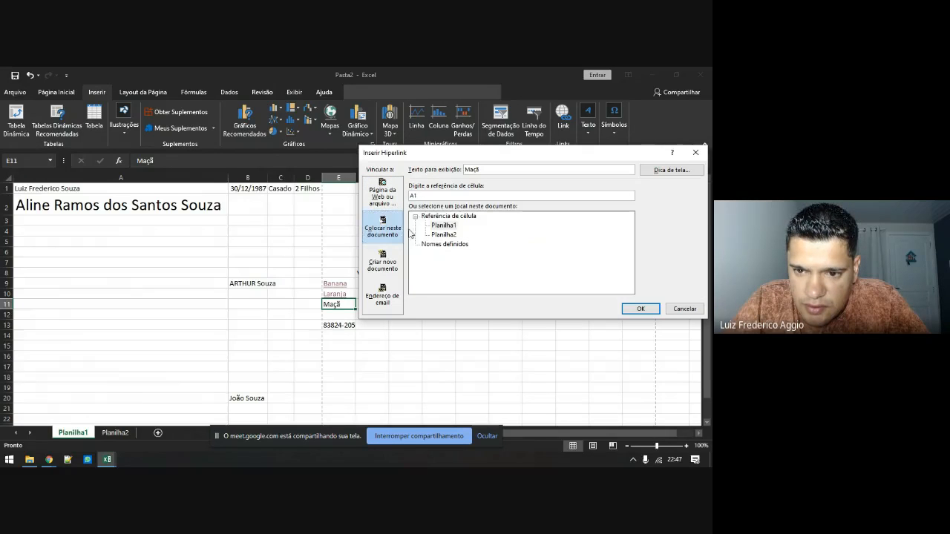
pyautogui.click(386, 266)
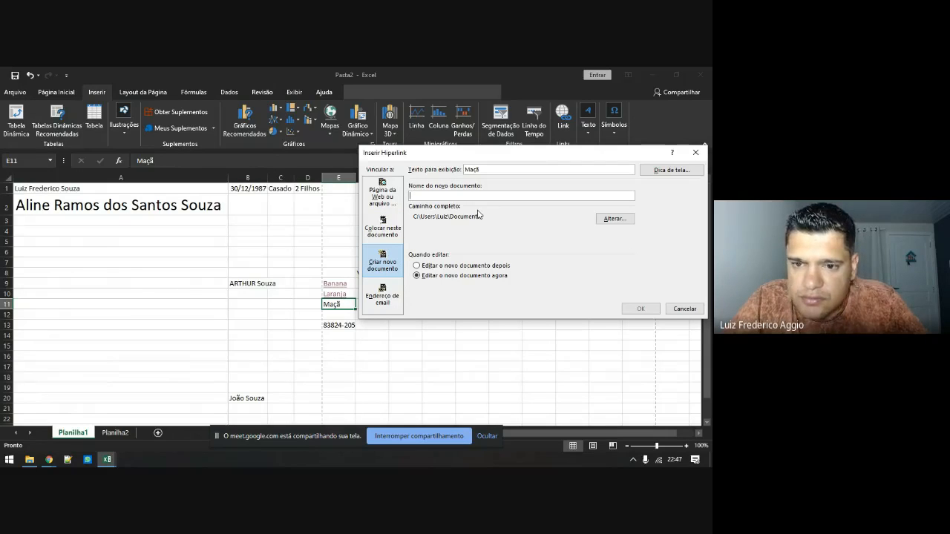
pyautogui.write('C')
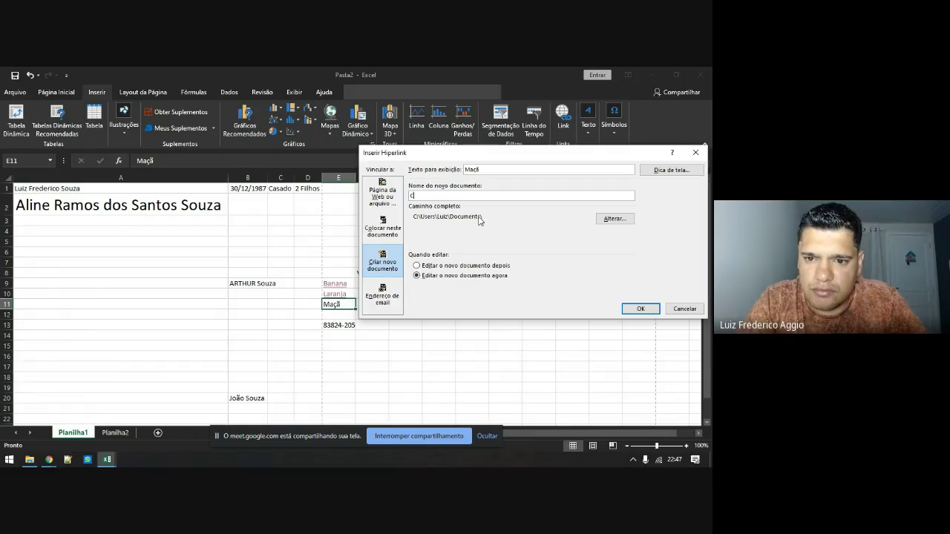
pyautogui.press('BackSpace')
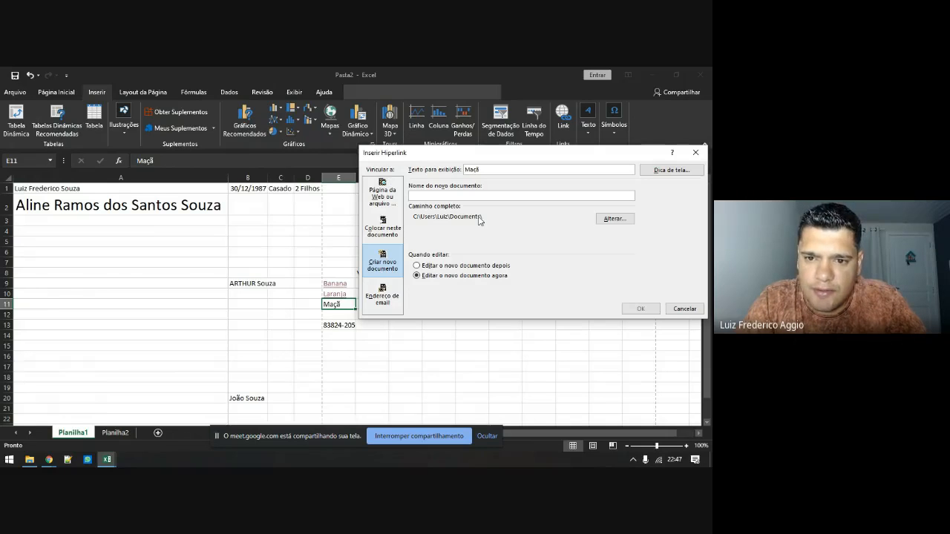
pyautogui.write('Fiutas')
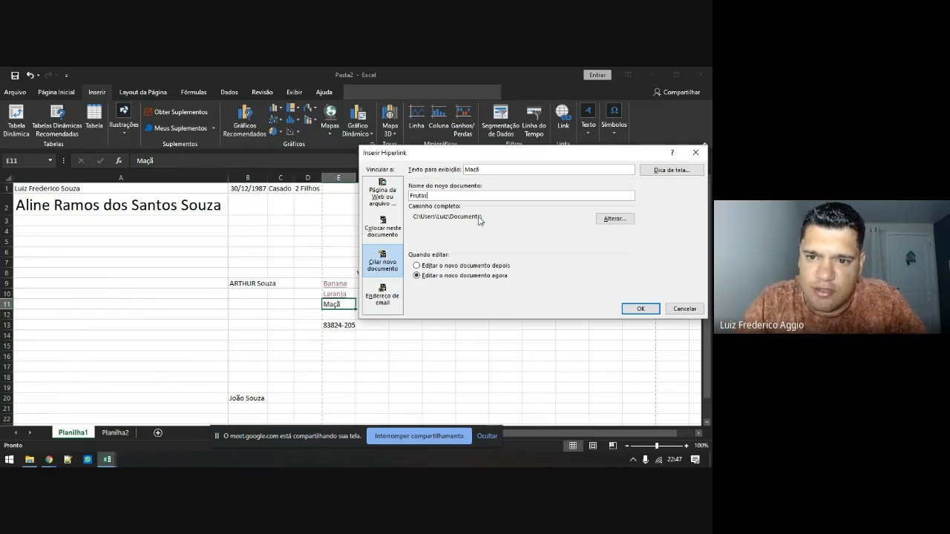
pyautogui.click(638, 309)
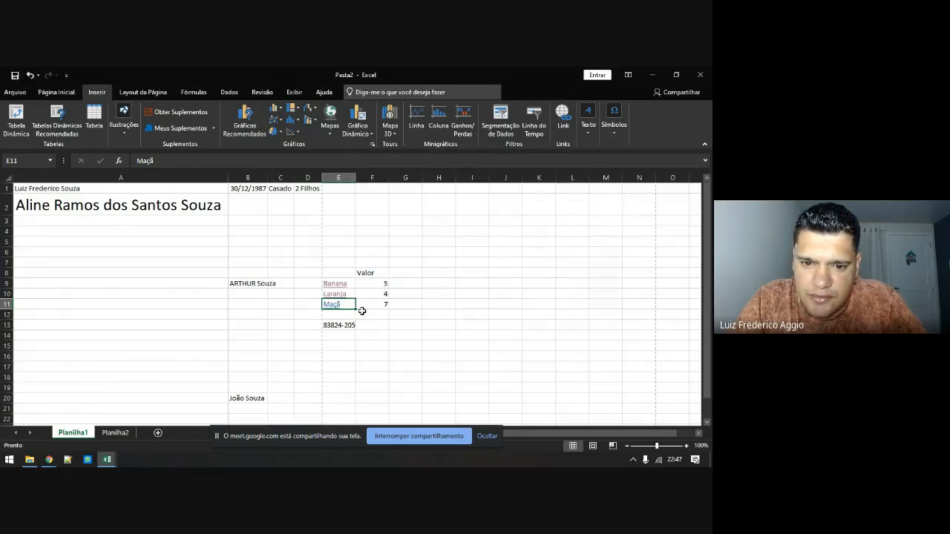
pyautogui.click(335, 306)
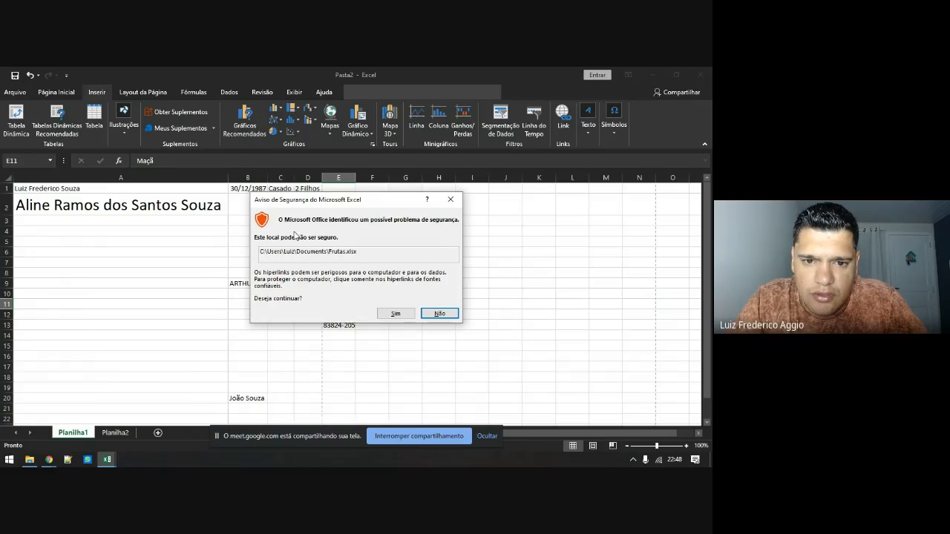
# Accept the security warning to open Frutas, then switch back to Pasta2
pyautogui.click(387, 311)
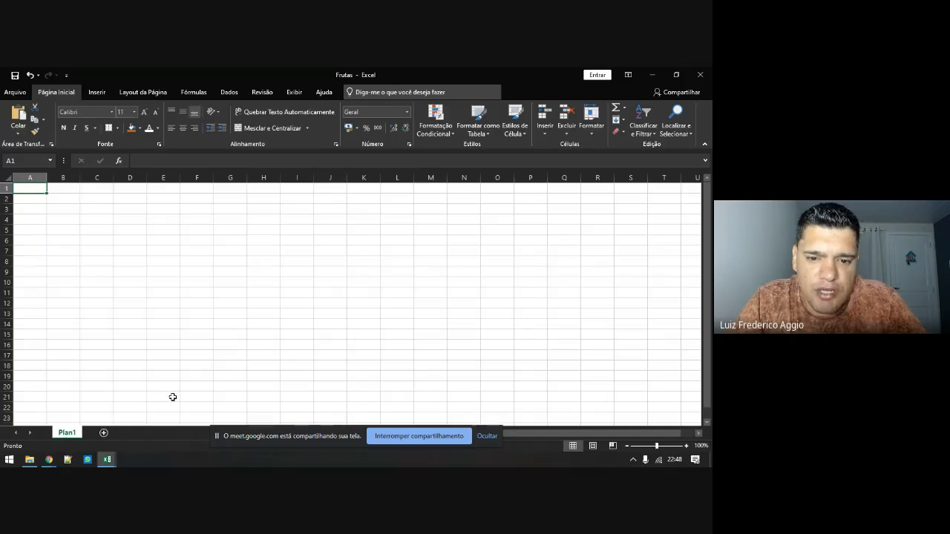
pyautogui.hotkey('alt', 'Tab')
pyautogui.hotkey('alt', 'Tab')
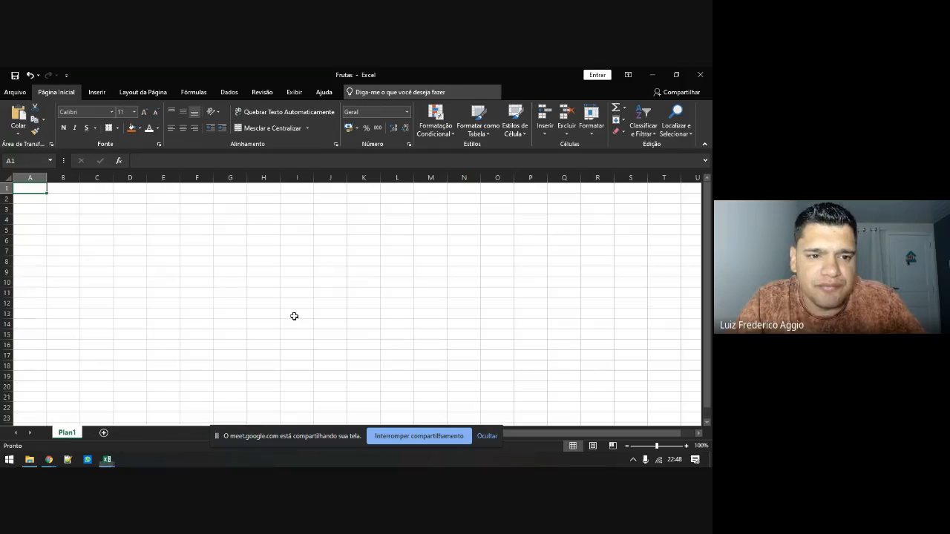
pyautogui.click(86, 250)
pyautogui.press('alt')
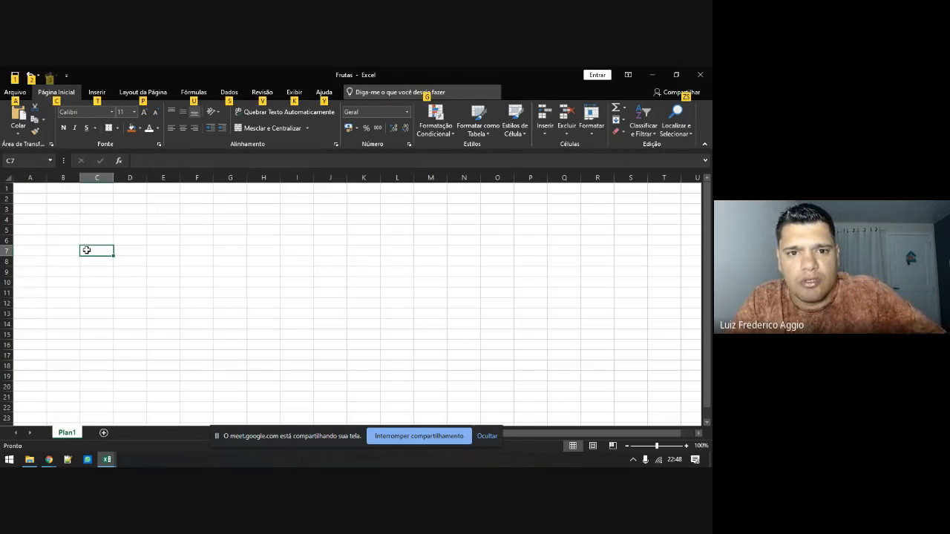
pyautogui.hotkey('alt', 'Tab')
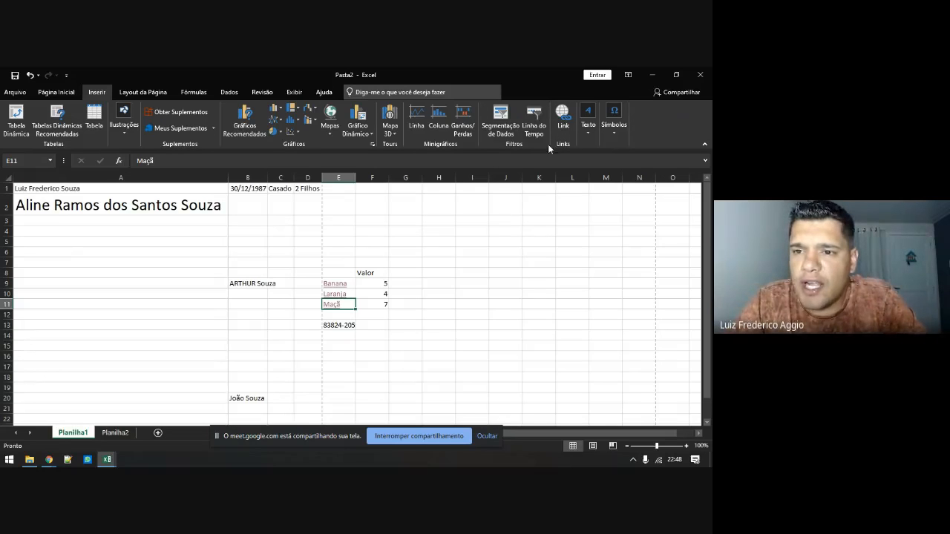
# Draw a text box to the right of the Valor figures
pyautogui.click(589, 118)
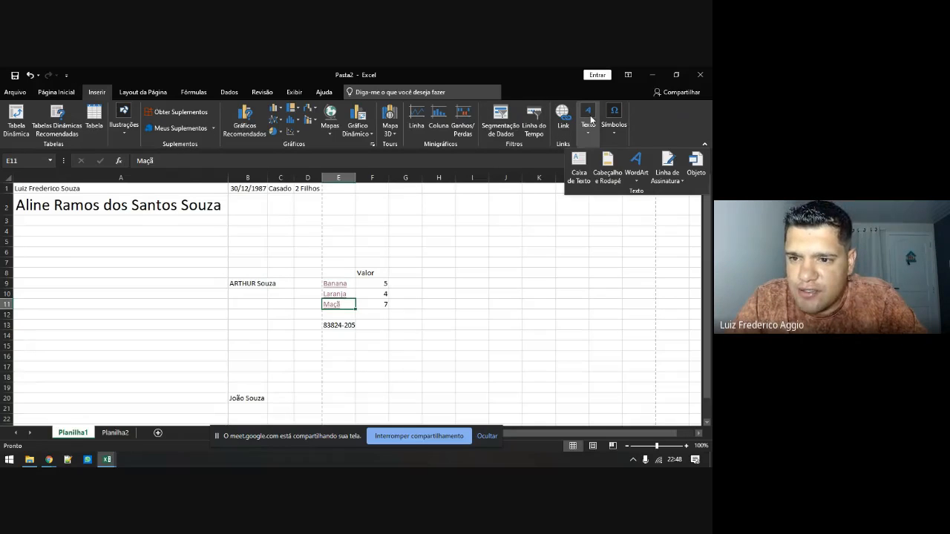
pyautogui.click(582, 166)
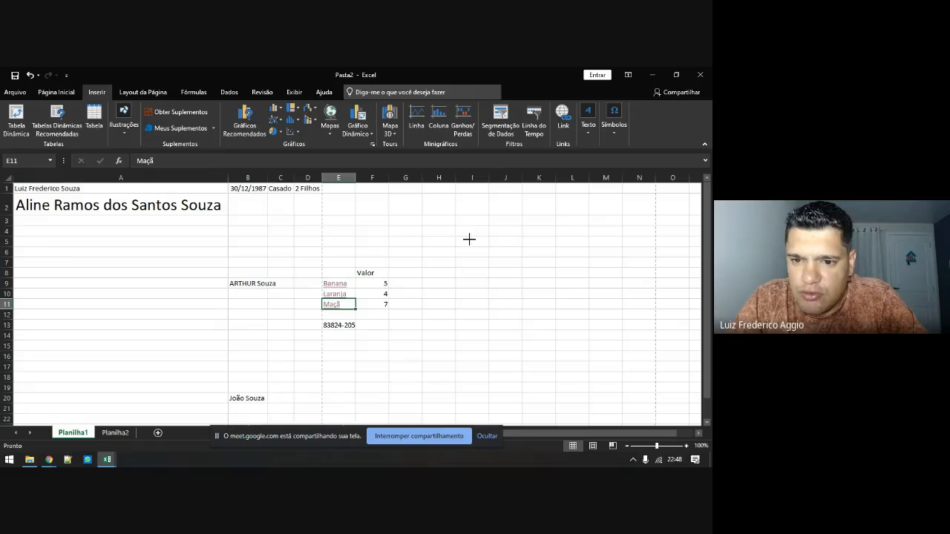
pyautogui.moveTo(464, 230); pyautogui.dragTo(603, 309)
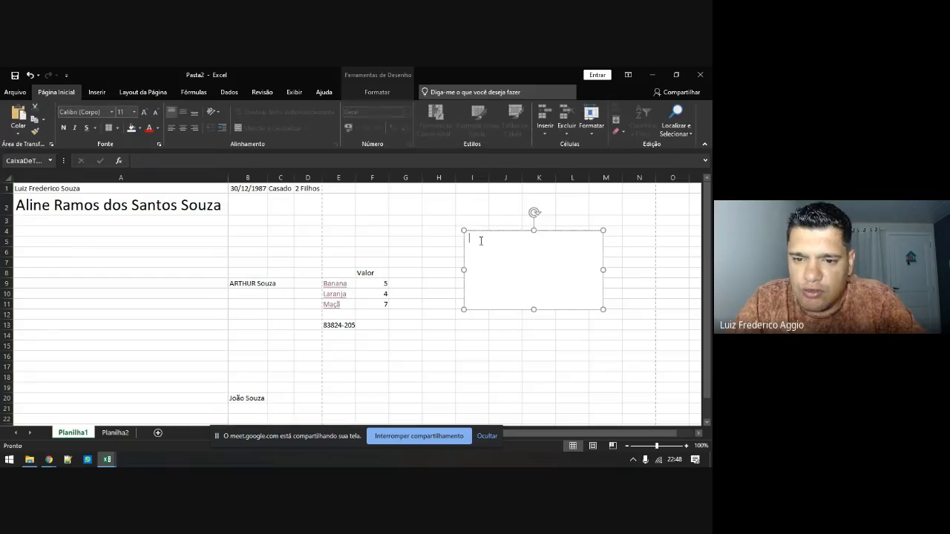
# Enter the formula text =F8 into the text box beside the Valor figures
pyautogui.click(413, 233)
pyautogui.click(490, 264)
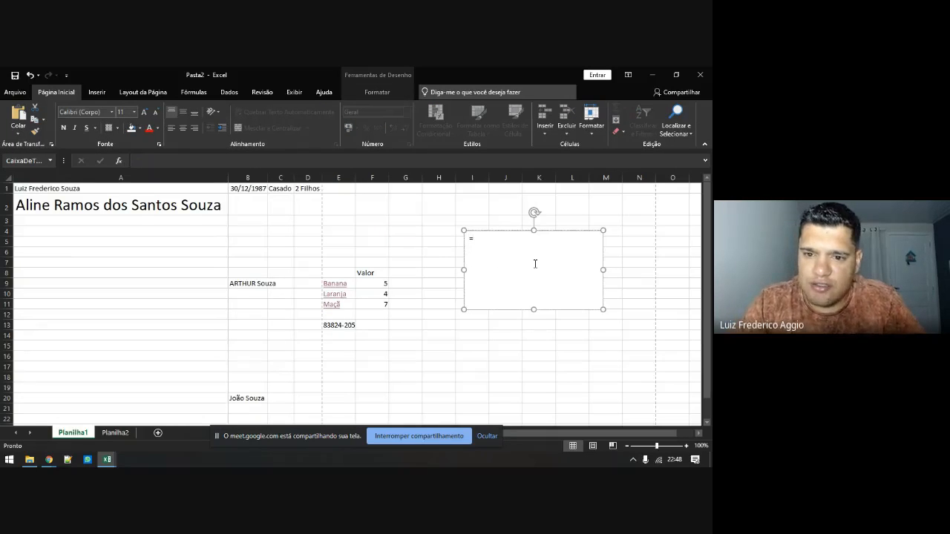
pyautogui.click(385, 283)
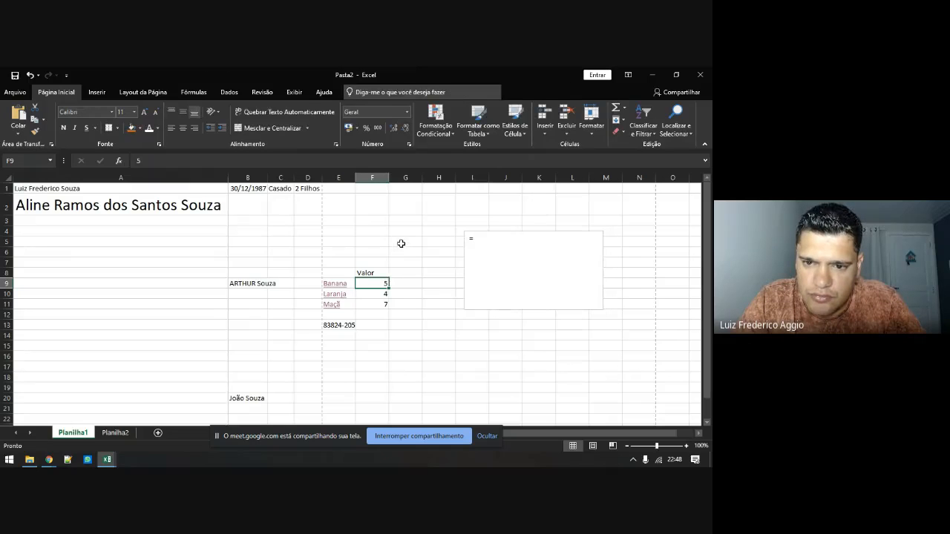
pyautogui.click(401, 243)
pyautogui.click(482, 240)
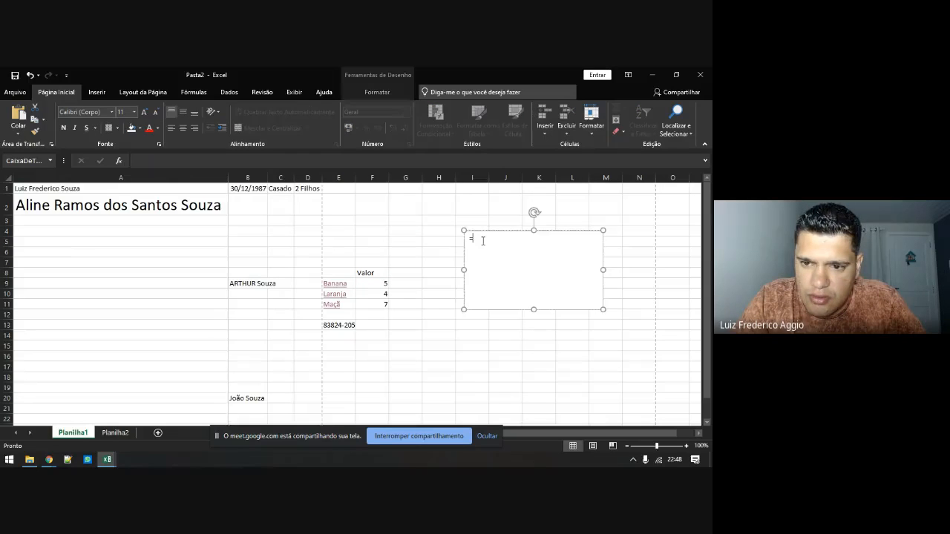
pyautogui.write('=F')
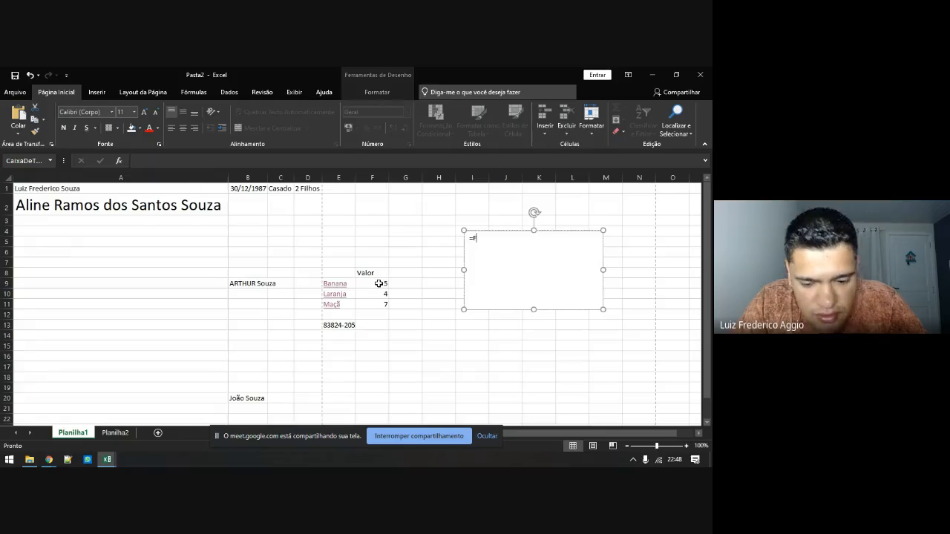
pyautogui.write('9')
pyautogui.click(405, 271)
pyautogui.click(480, 238)
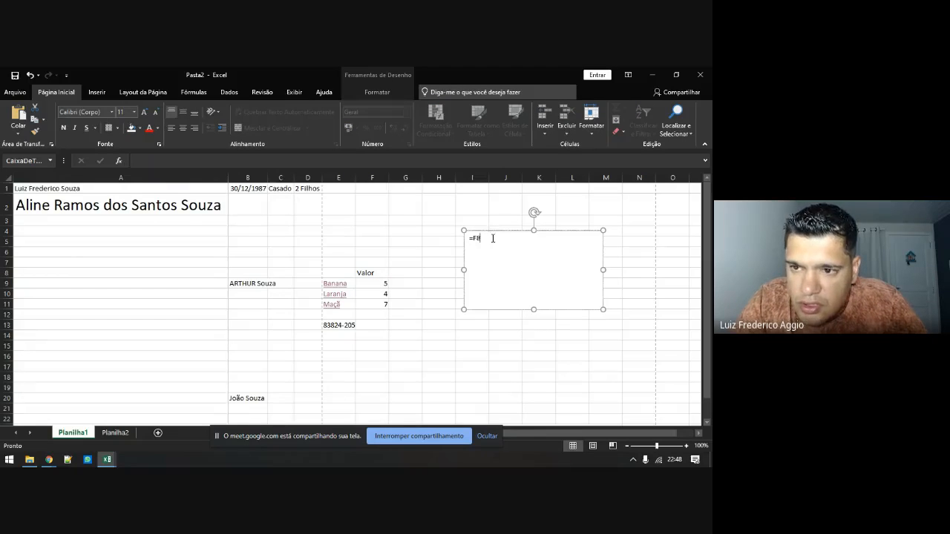
# Check the =F8 text and the text box's context menu, then select cell F9
pyautogui.doubleClick(514, 246)
pyautogui.click(508, 250)
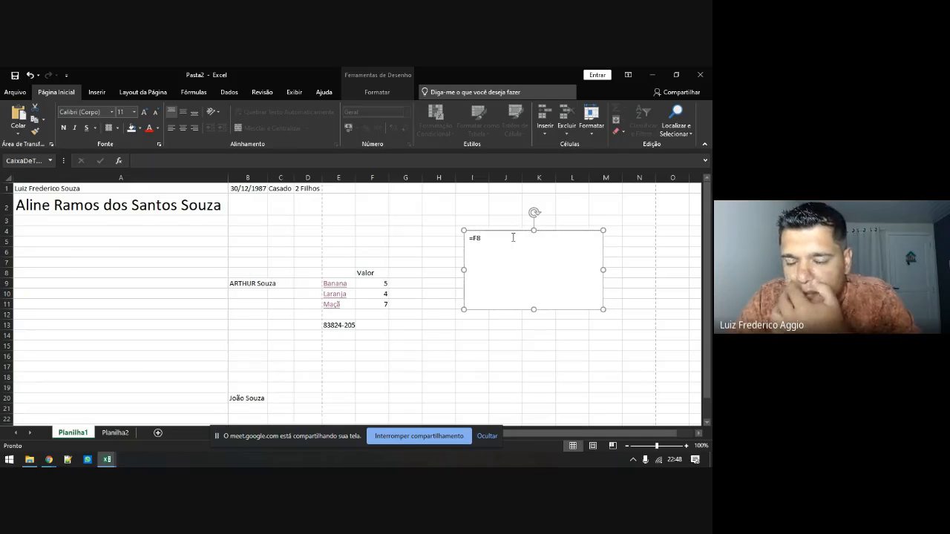
pyautogui.rightClick(512, 242)
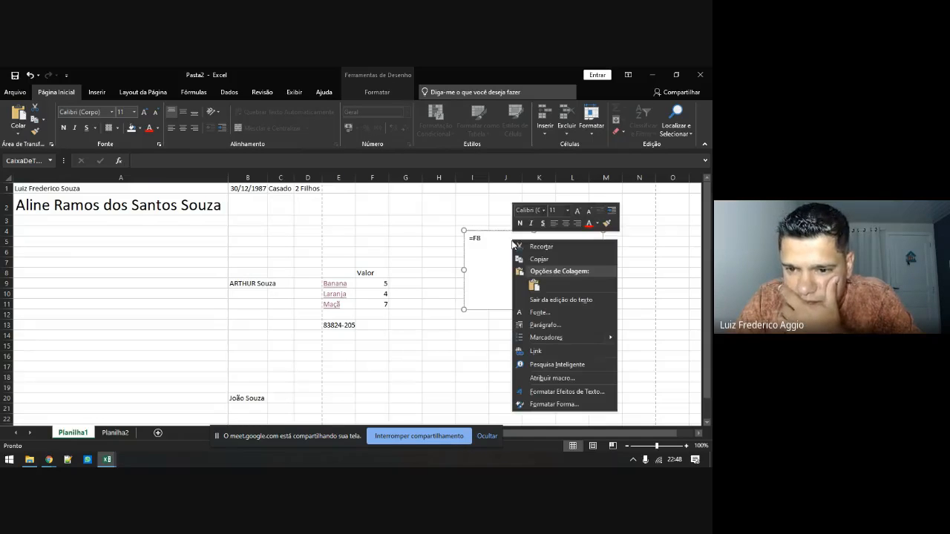
pyautogui.click(496, 298)
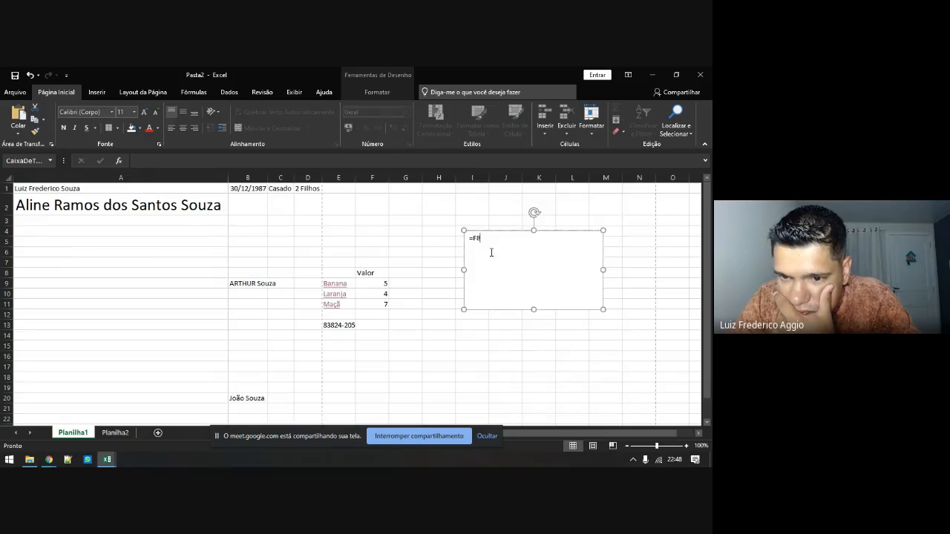
pyautogui.click(445, 260)
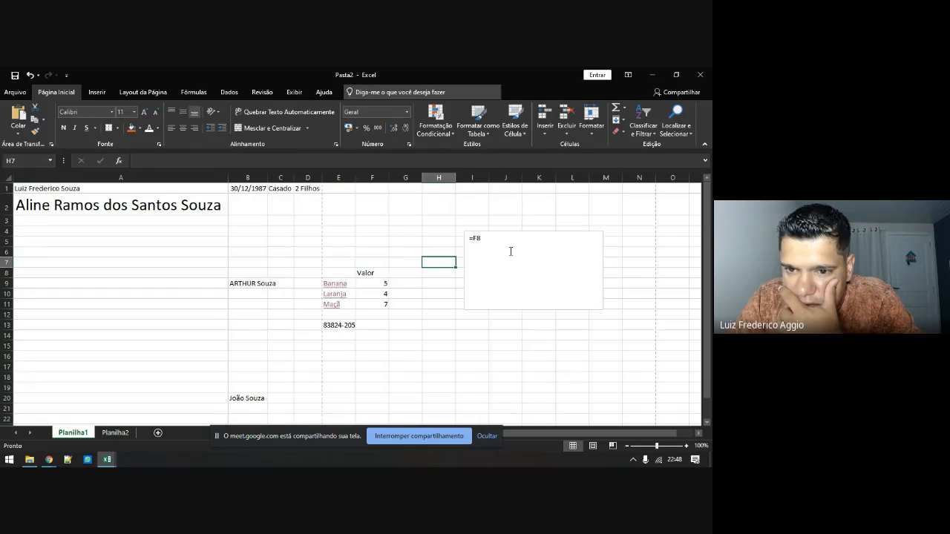
pyautogui.click(510, 252)
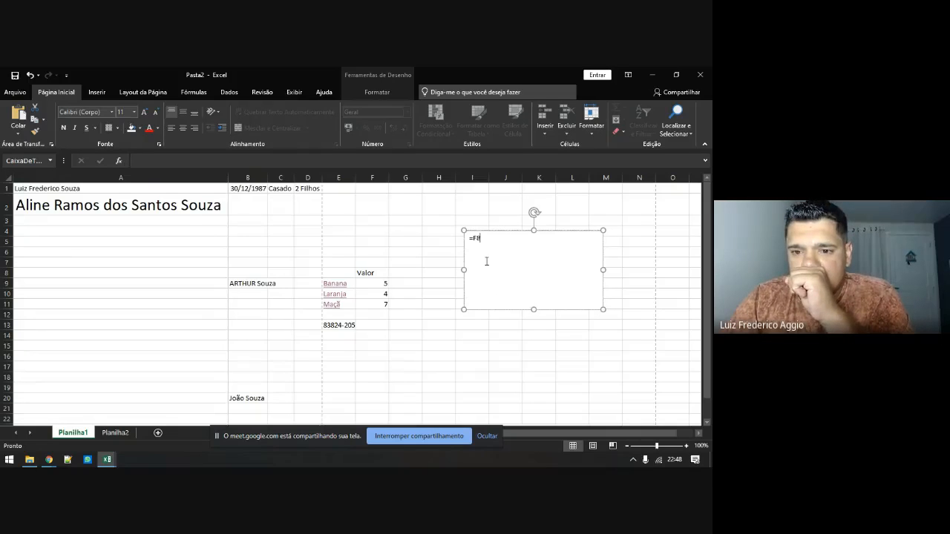
pyautogui.click(379, 286)
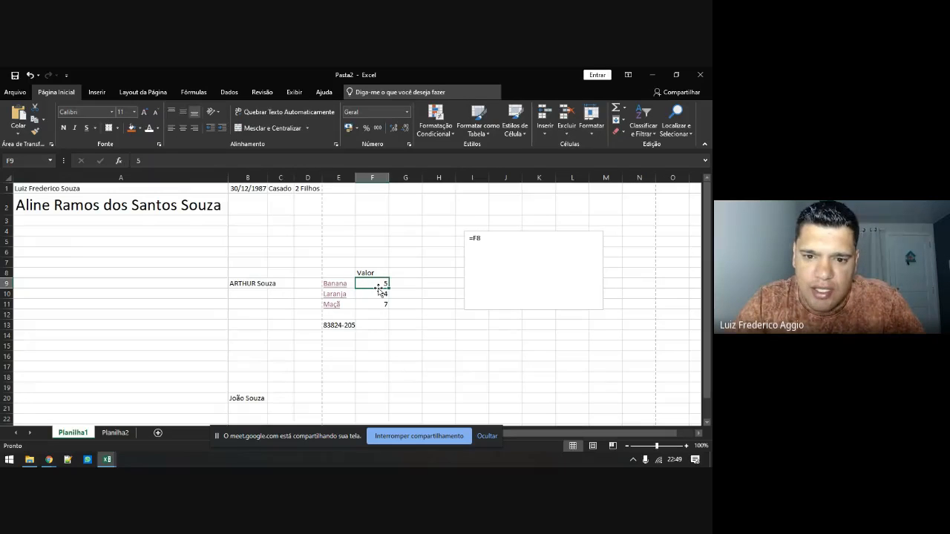
# Enter =SOMA(F10:F11) in F9 so it shows 11
pyautogui.write('=')
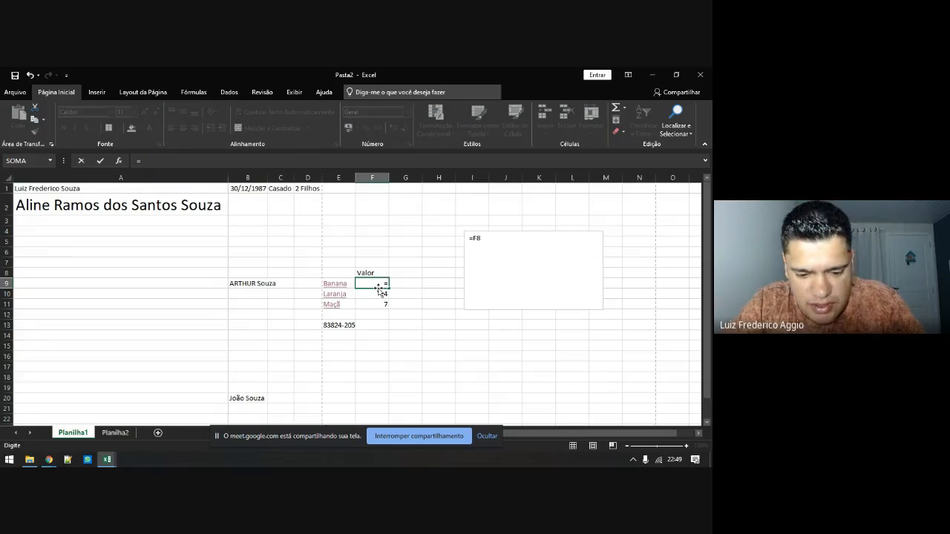
pyautogui.write('soma(')
pyautogui.click(379, 291)
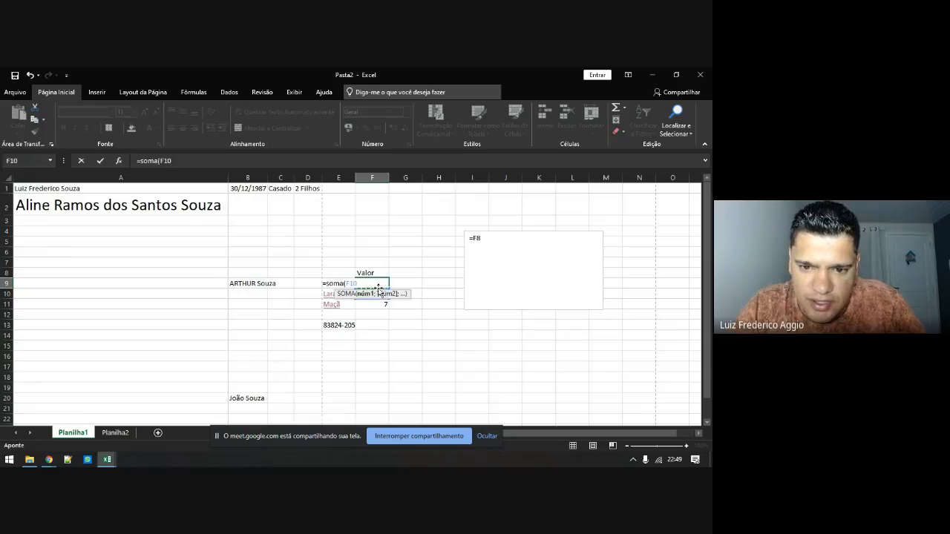
pyautogui.moveTo(378, 288); pyautogui.dragTo(382, 304)
pyautogui.press('Return')
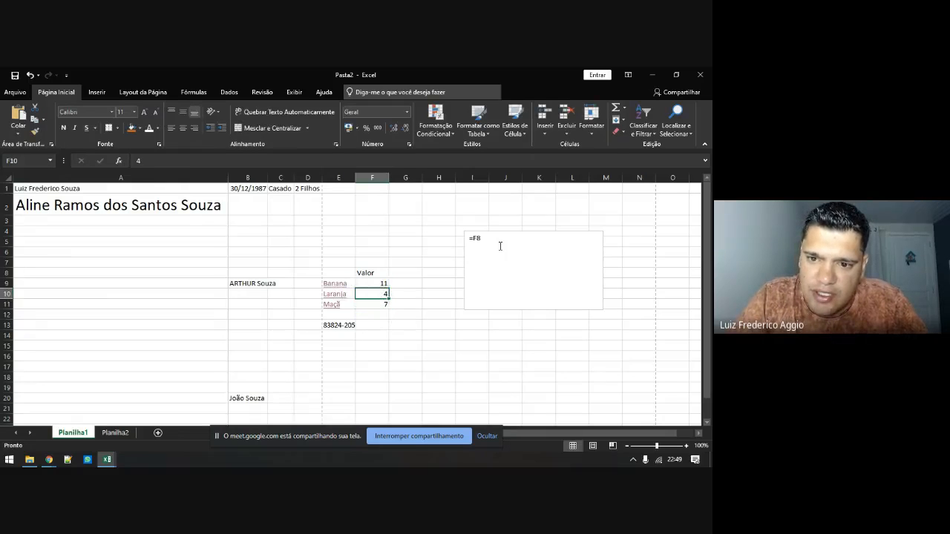
# Add the line =Soma(F9:F10) beneath F8 in the text box
pyautogui.click(498, 245)
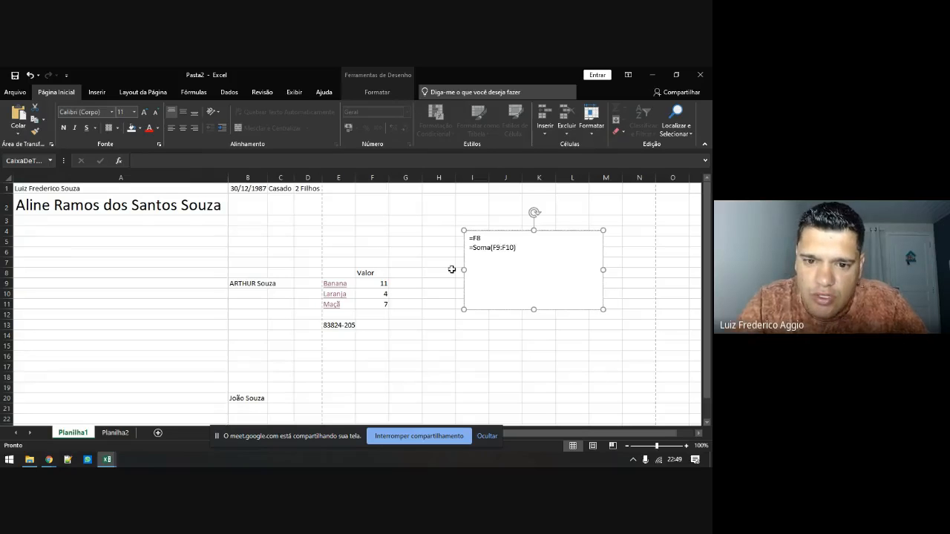
pyautogui.click(470, 238)
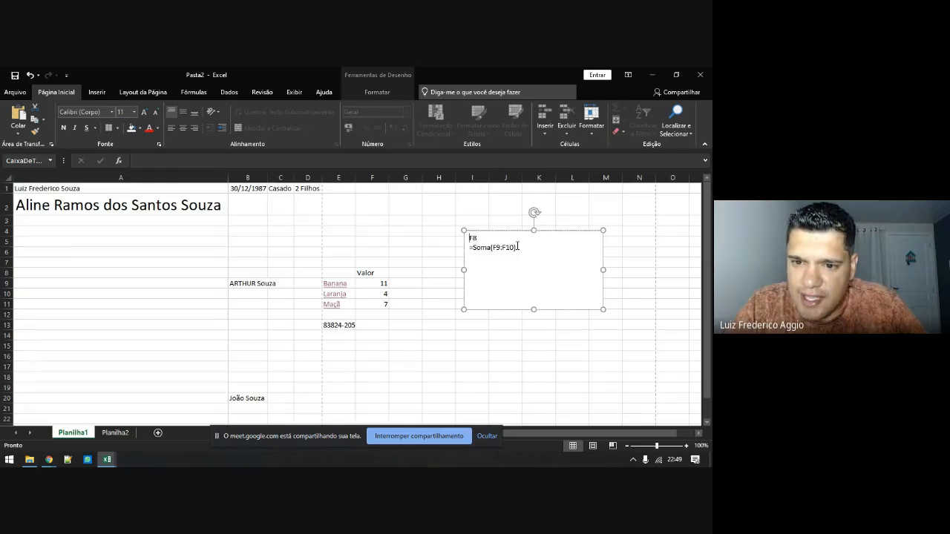
pyautogui.click(444, 251)
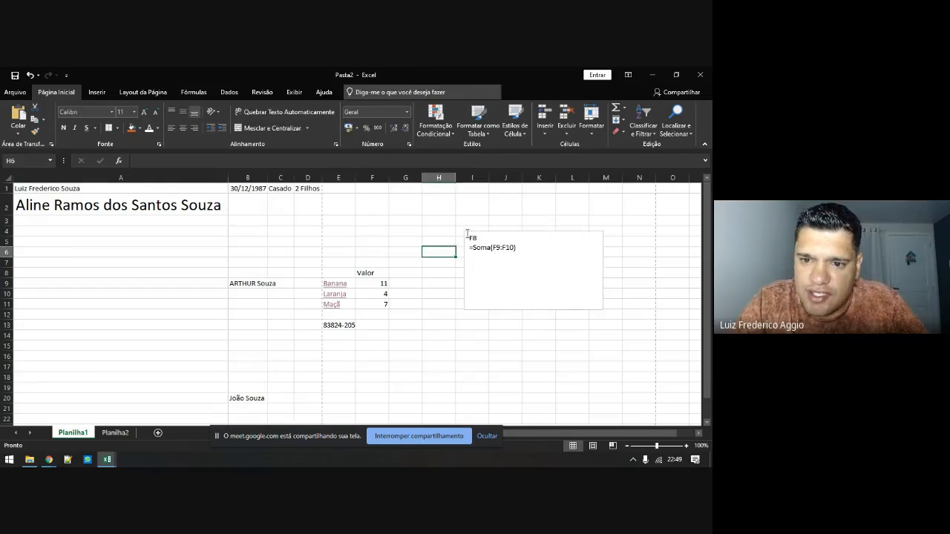
# Move the text box and correct its second line's range to F10:F11
pyautogui.moveTo(467, 233)
pyautogui.mouseDown()
pyautogui.moveTo(497, 253)
pyautogui.moveTo(512, 282)
pyautogui.moveTo(420, 278)
pyautogui.mouseUp()
pyautogui.click(373, 284)
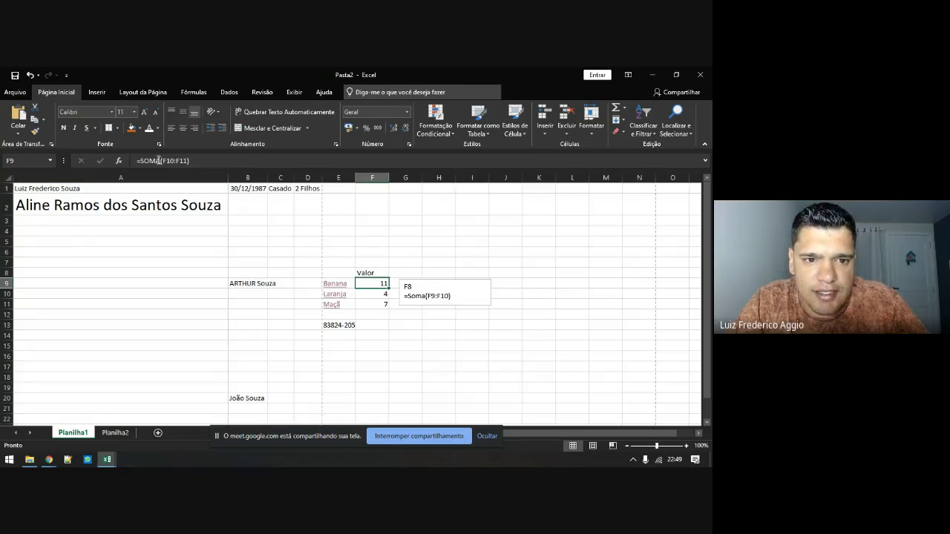
pyautogui.click(430, 295)
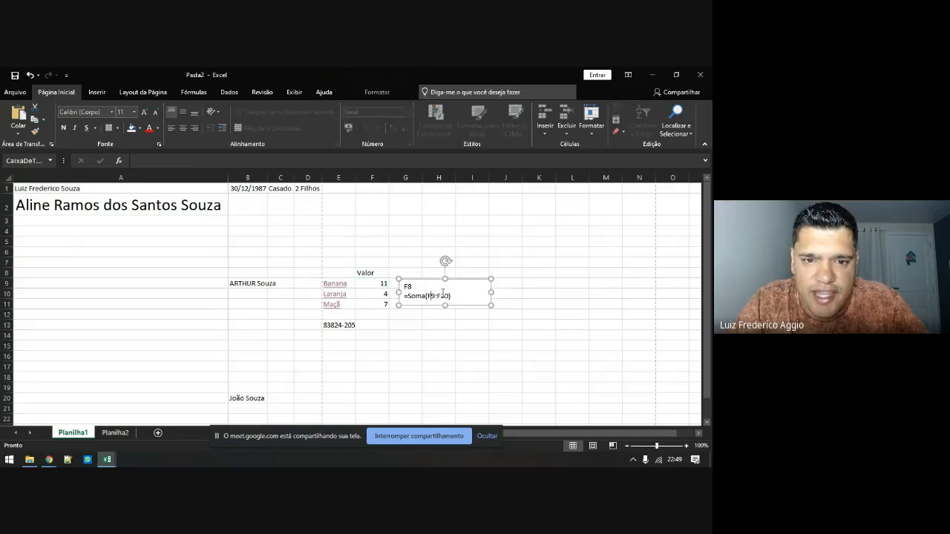
pyautogui.press('Delete')
pyautogui.write('10:F')
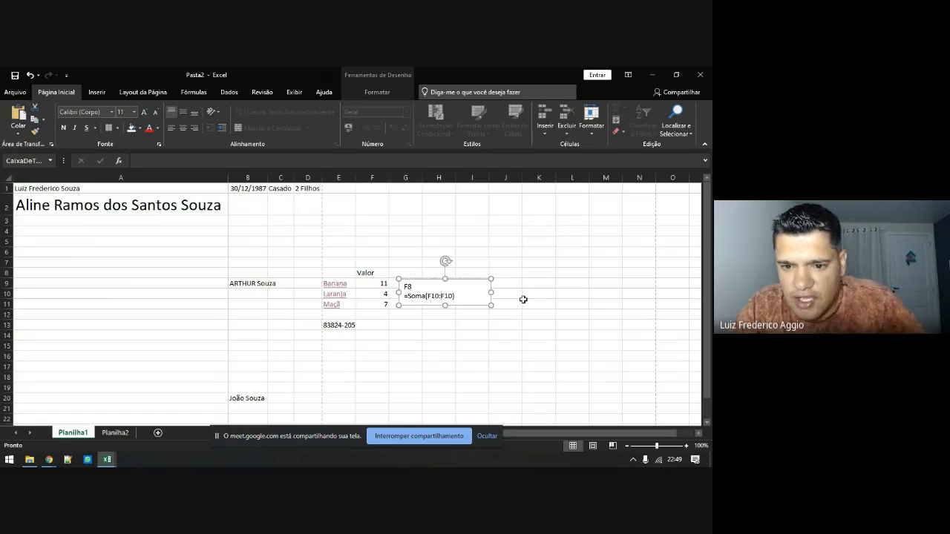
pyautogui.write('1')
pyautogui.click(450, 327)
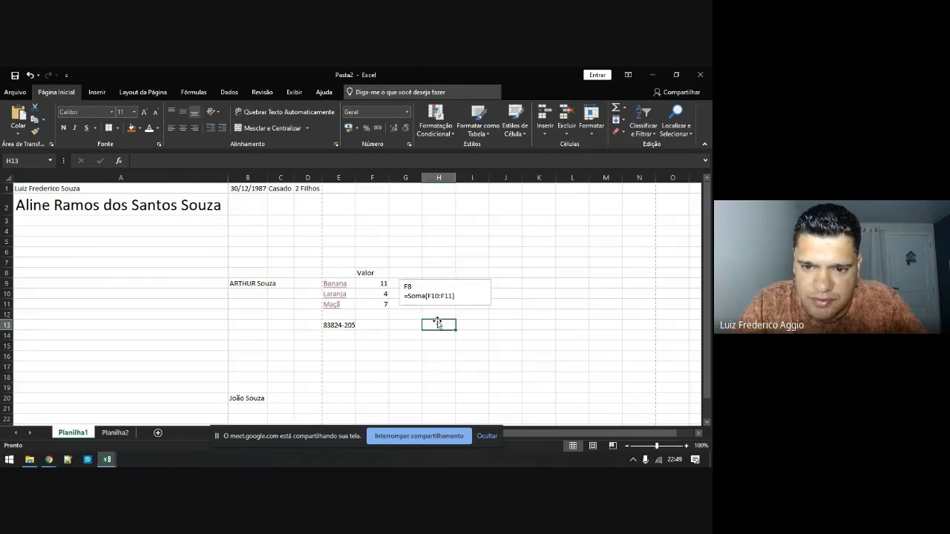
pyautogui.click(373, 280)
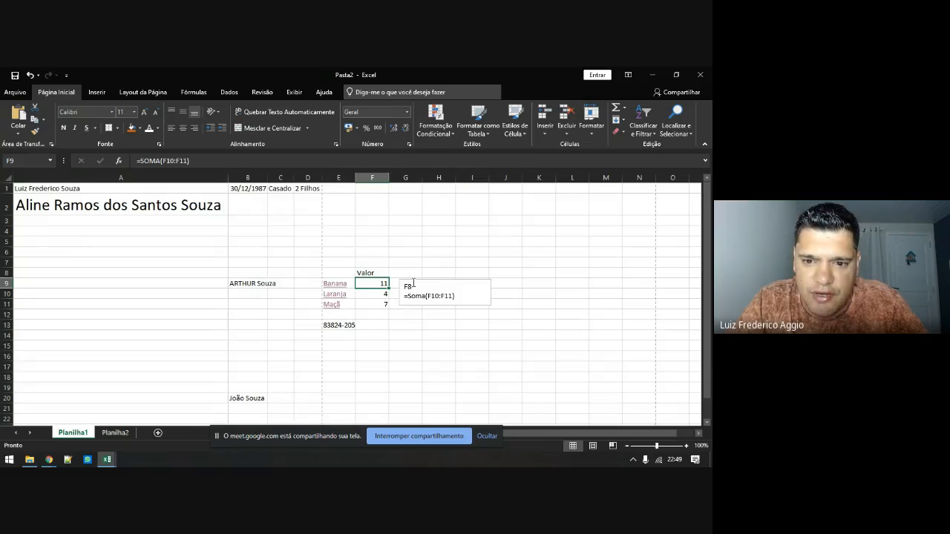
# Delete the text box from Planilha1
pyautogui.click(418, 282)
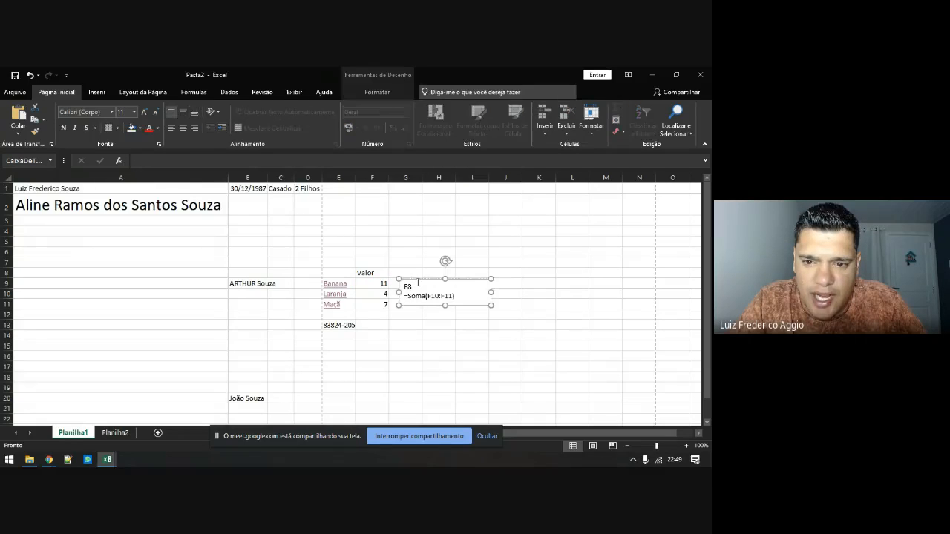
pyautogui.moveTo(416, 279); pyautogui.dragTo(405, 277)
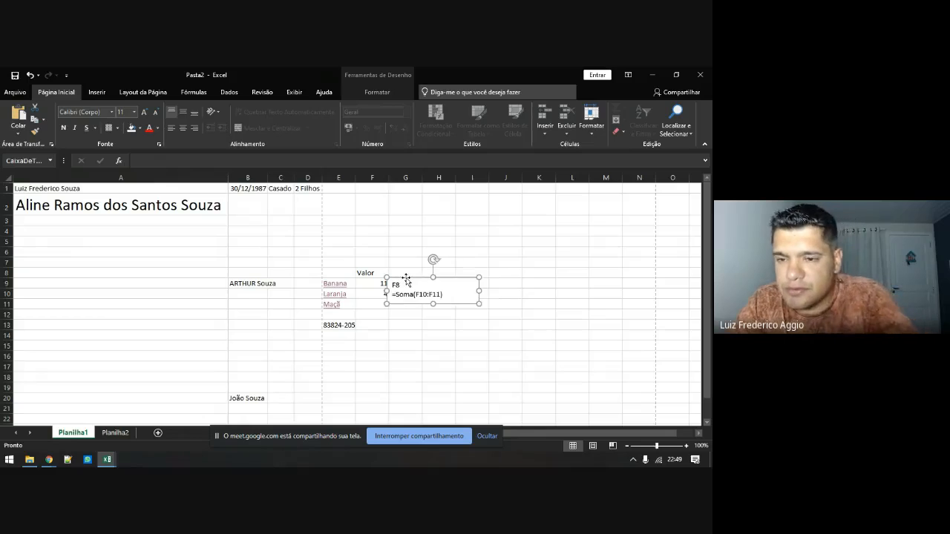
pyautogui.press('Delete')
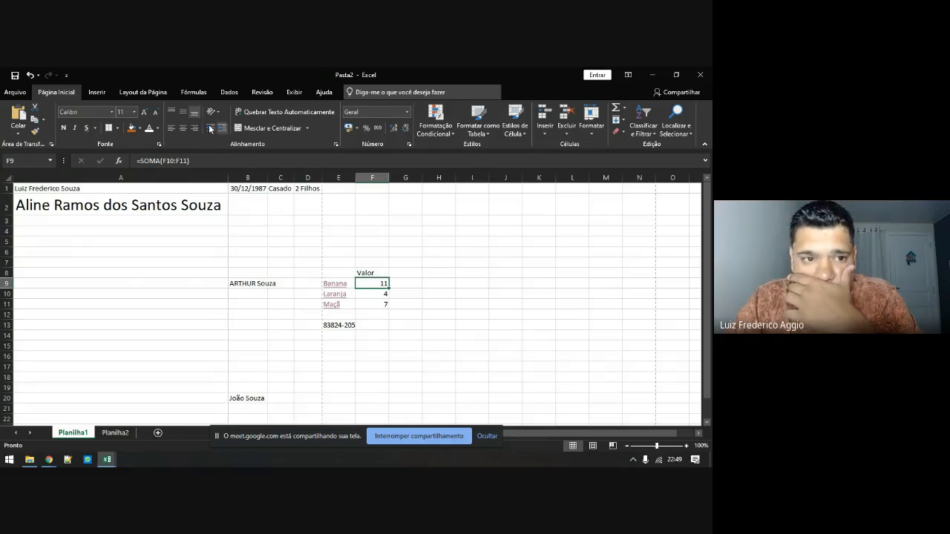
pyautogui.click(96, 92)
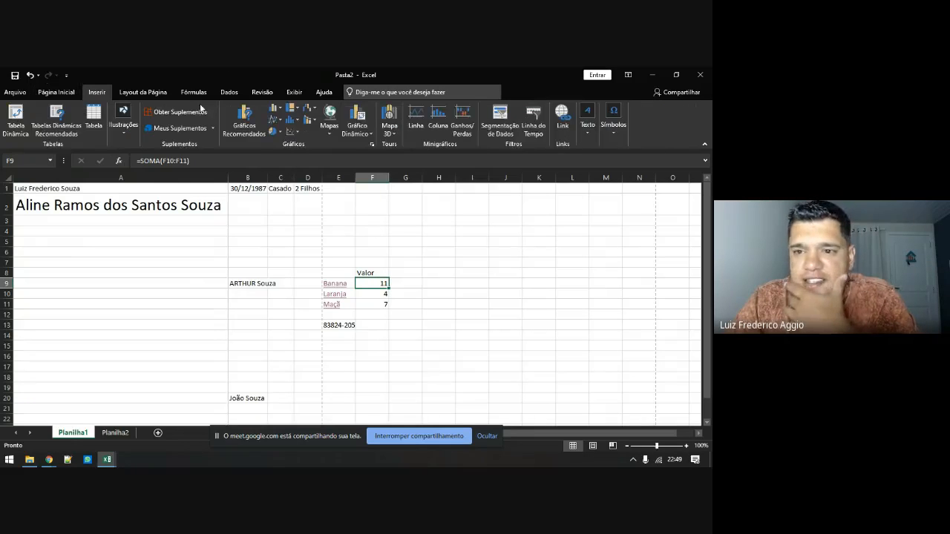
# Try adding a Webdings symbol to F9's SOMA formula, dismiss the error, and clear F9
pyautogui.click(613, 125)
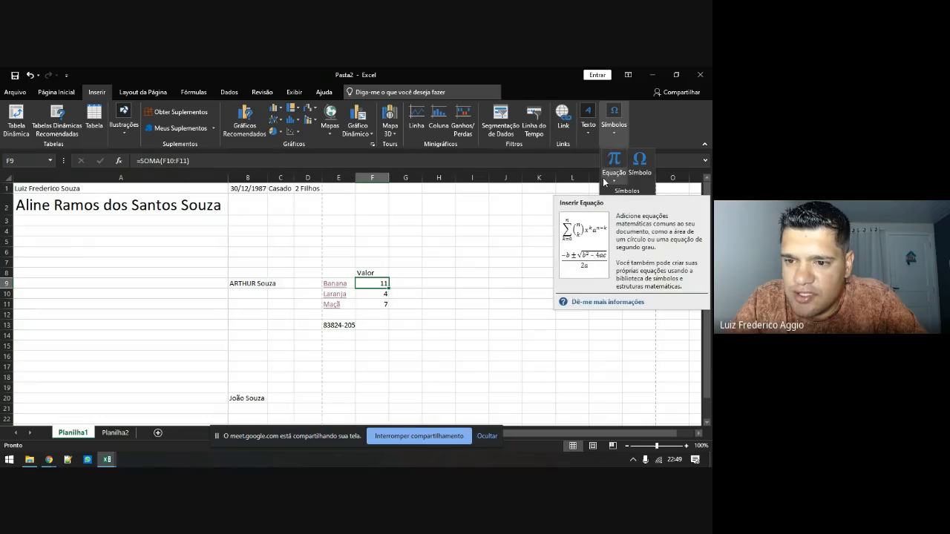
pyautogui.click(639, 161)
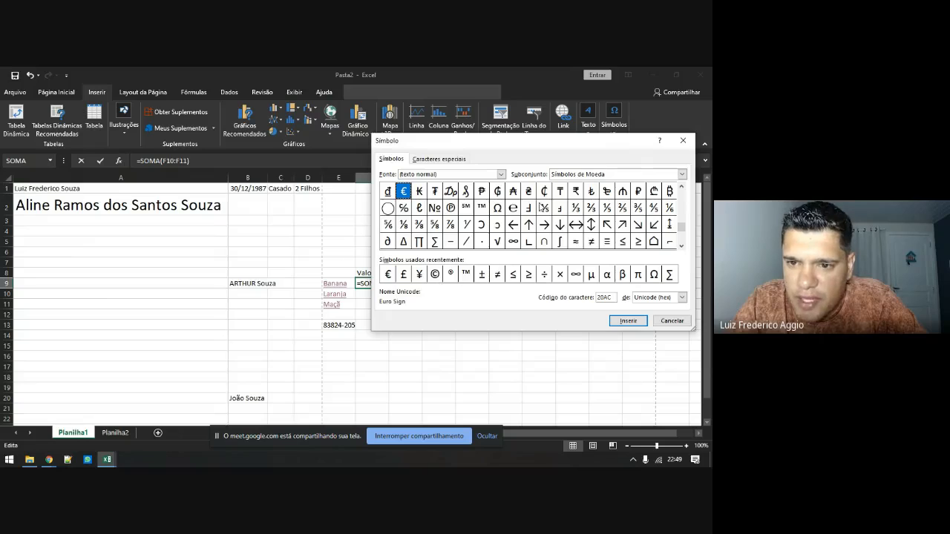
pyautogui.click(501, 174)
pyautogui.scroll(-5, 460, 204)
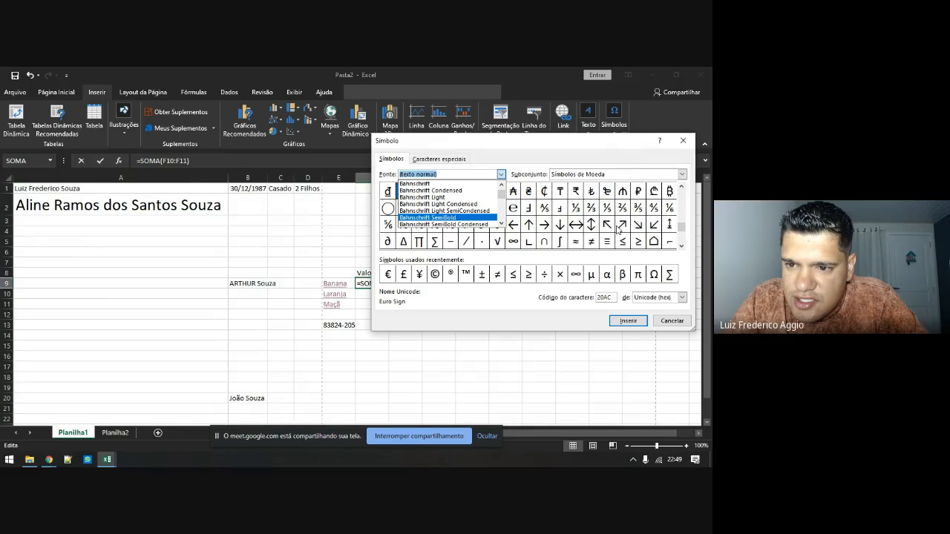
pyautogui.scroll(-5, 460, 206)
pyautogui.moveTo(501, 201); pyautogui.dragTo(466, 216)
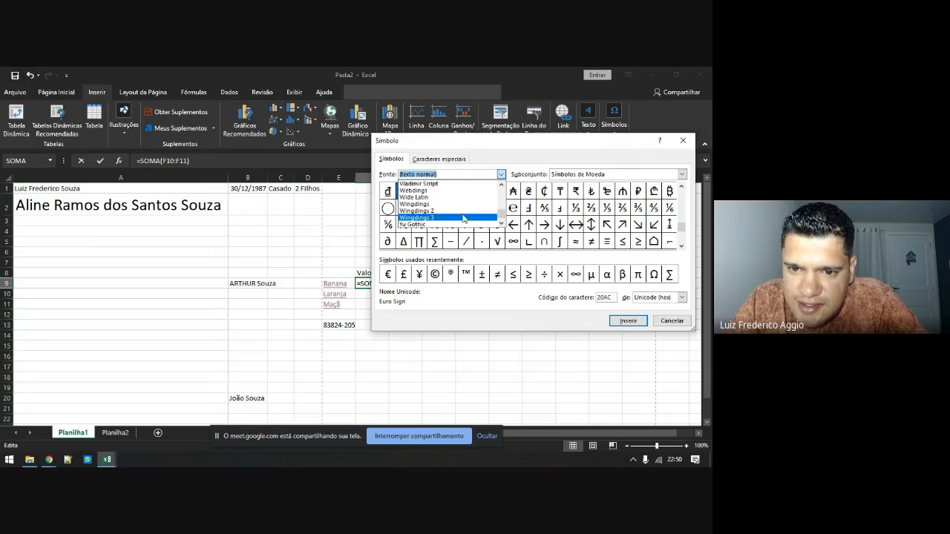
pyautogui.scroll(-1, 430, 213)
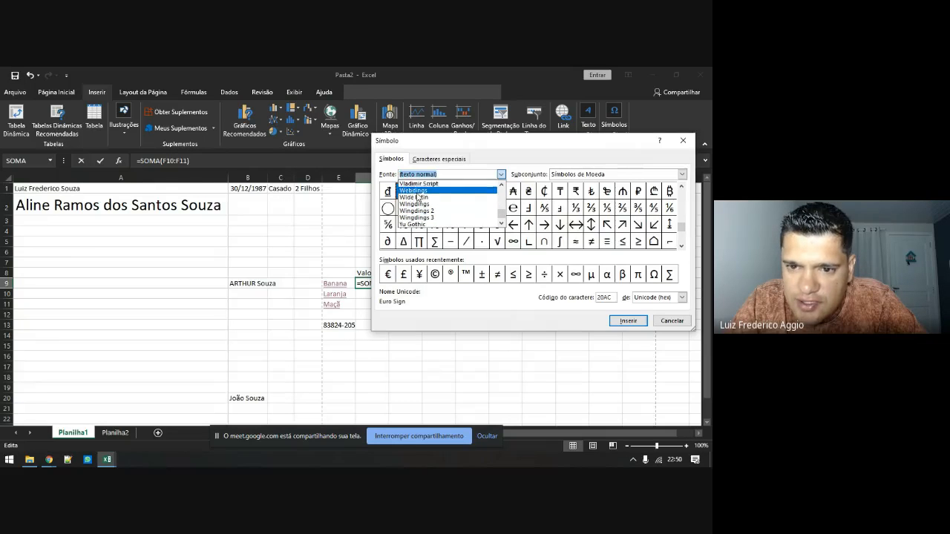
pyautogui.click(415, 191)
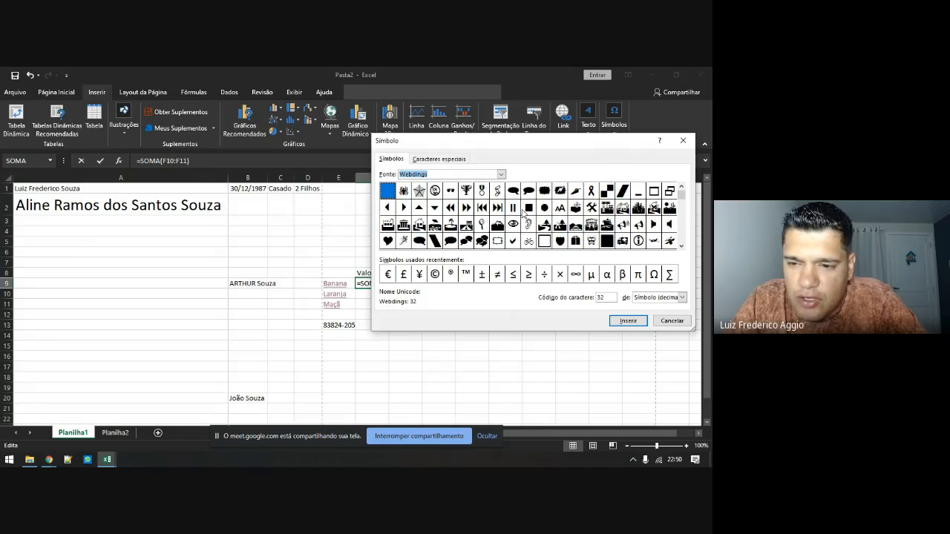
pyautogui.click(546, 227)
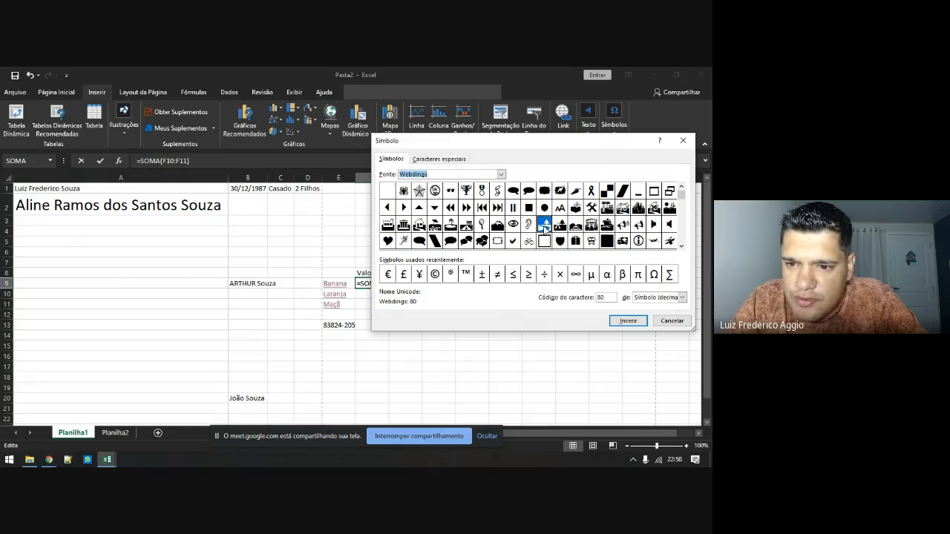
pyautogui.click(628, 320)
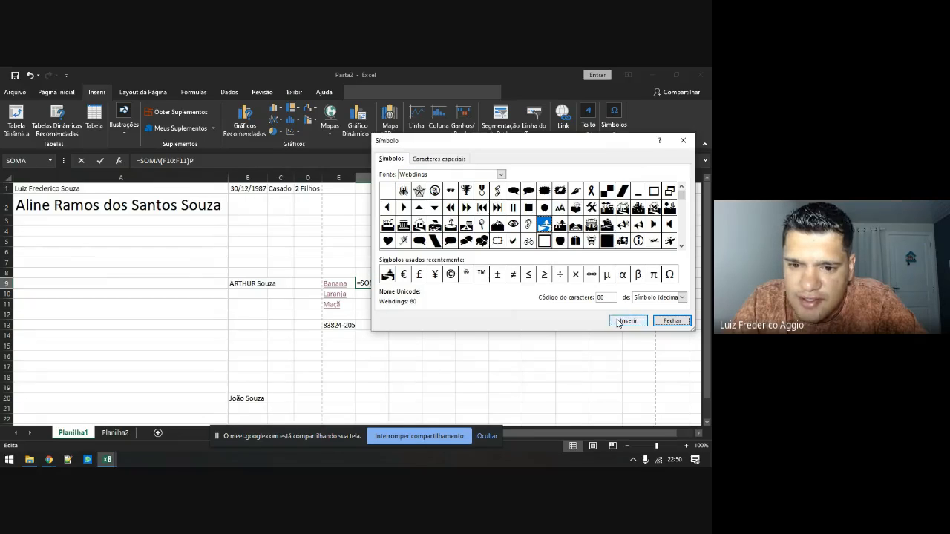
pyautogui.click(659, 319)
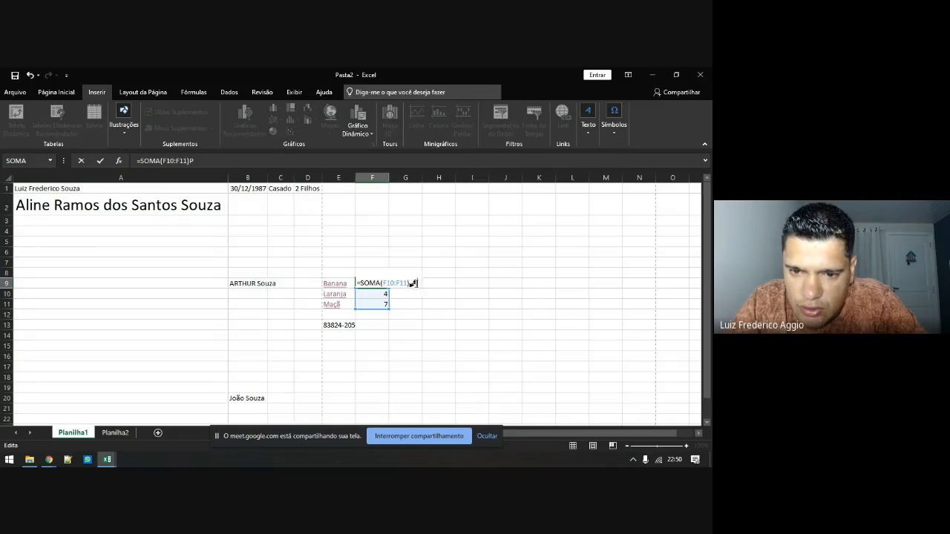
pyautogui.press('Return')
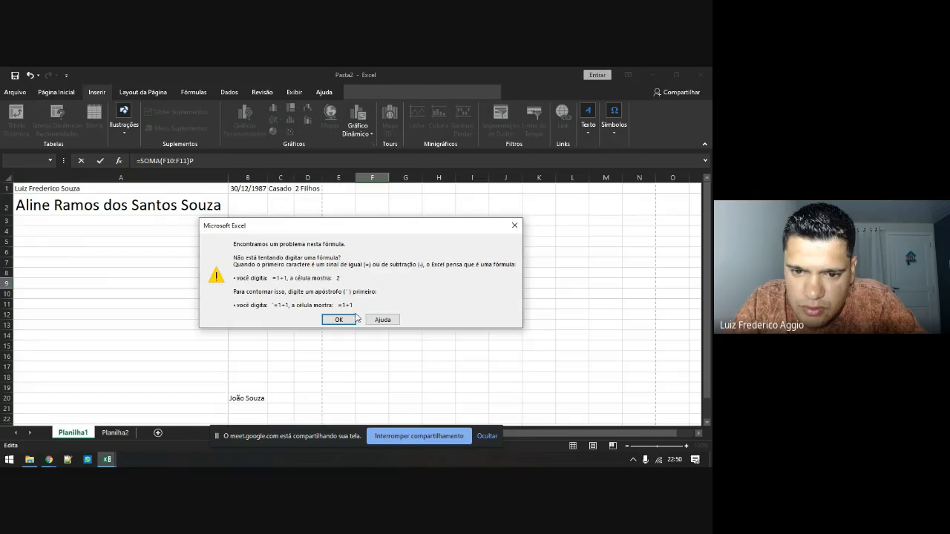
pyautogui.click(347, 318)
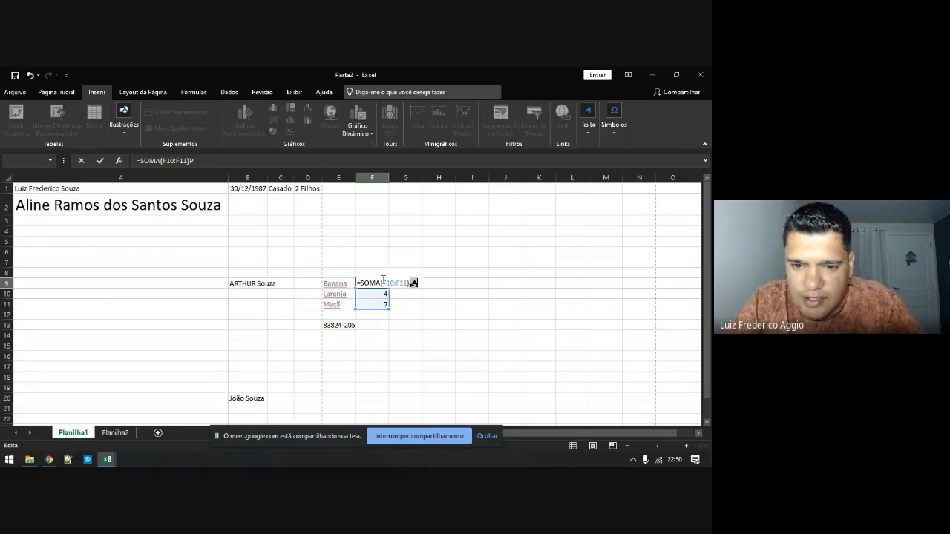
pyautogui.moveTo(360, 281); pyautogui.dragTo(411, 280)
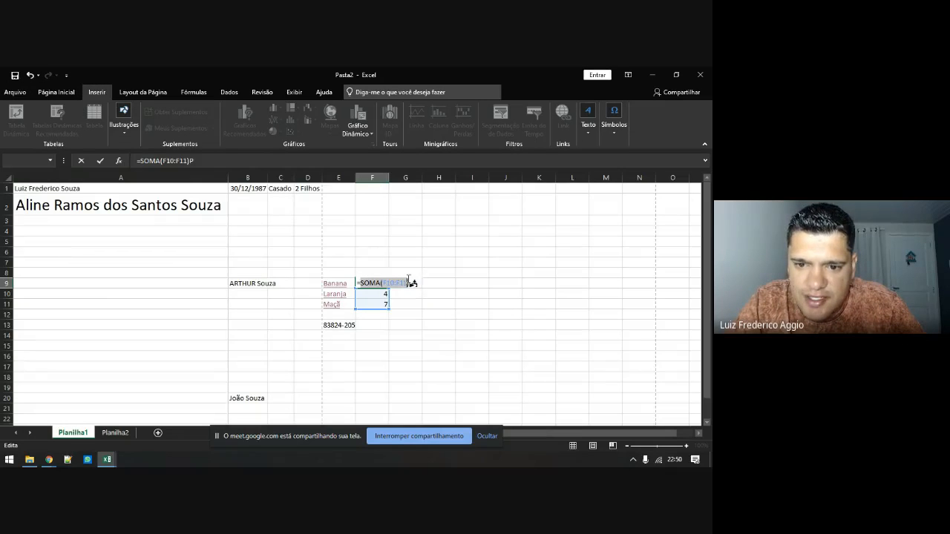
pyautogui.press('BackSpace')
pyautogui.press('BackSpace')
pyautogui.press('BackSpace')
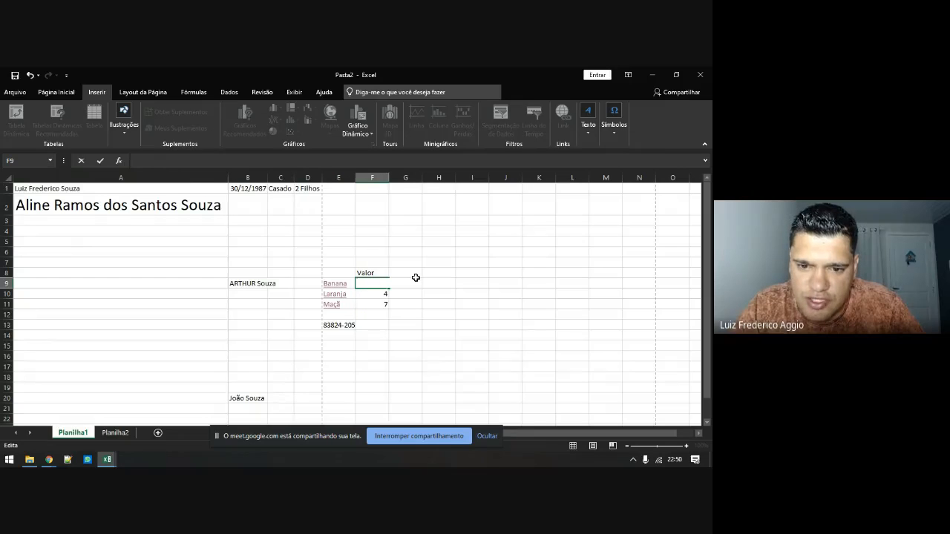
pyautogui.press('Escape')
pyautogui.press('Delete')
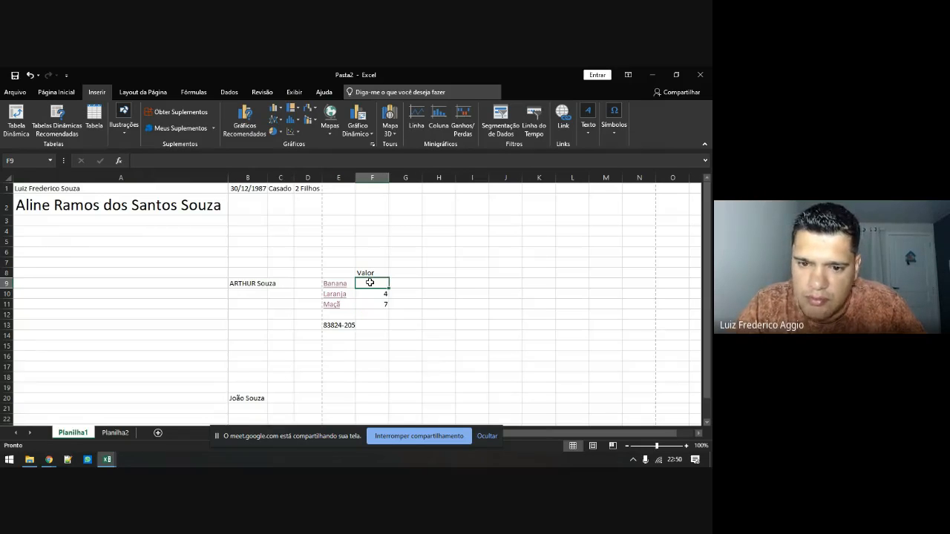
# Put the Webdings symbol with code 83 in F9, then insert a new equation box
pyautogui.click(614, 119)
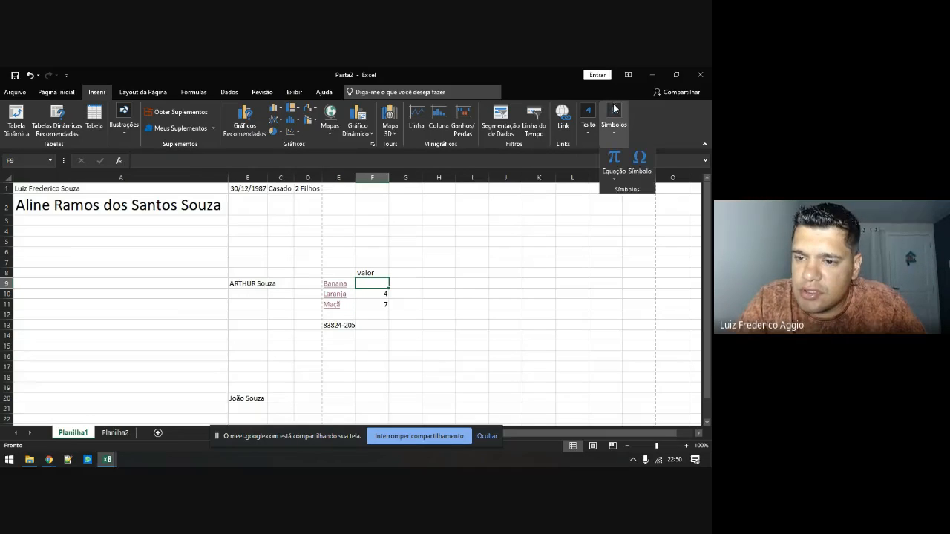
pyautogui.click(638, 162)
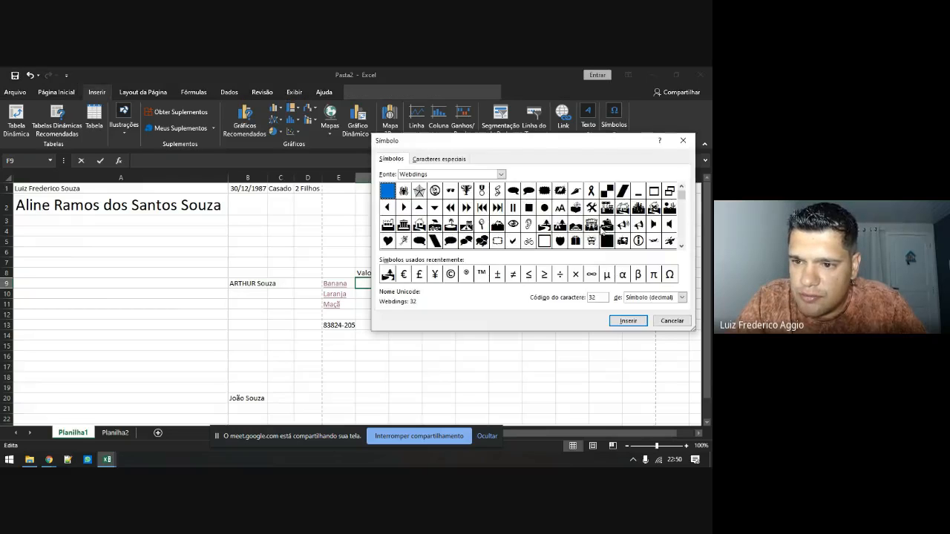
pyautogui.click(591, 224)
pyautogui.click(628, 321)
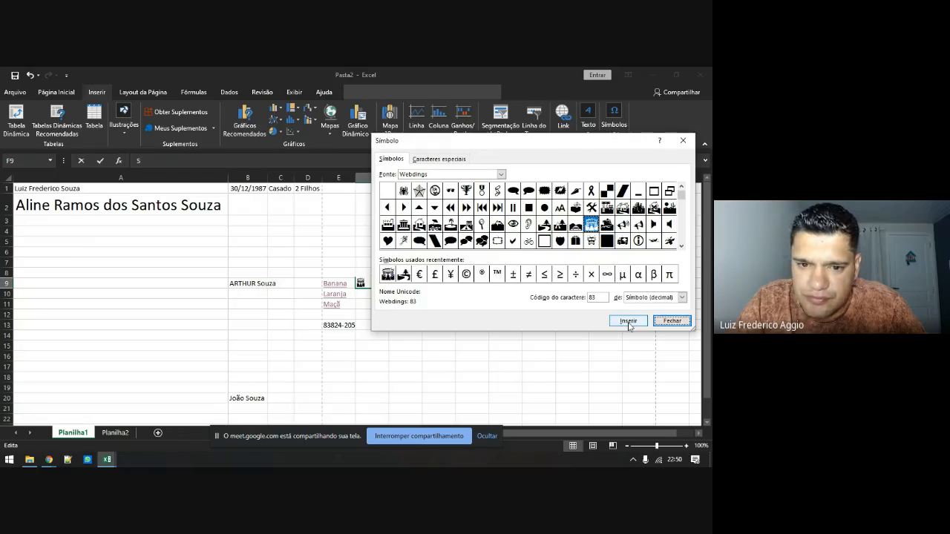
pyautogui.click(670, 321)
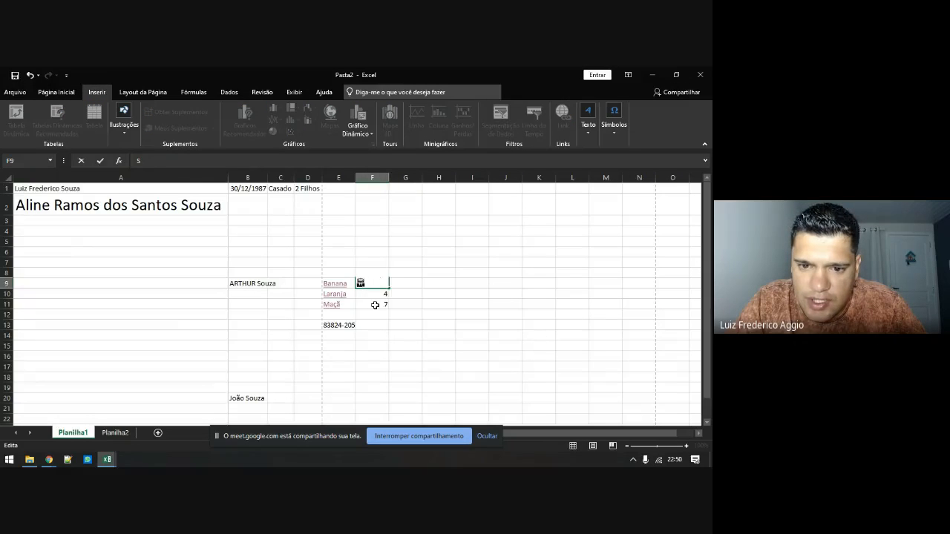
pyautogui.click(374, 305)
pyautogui.click(364, 283)
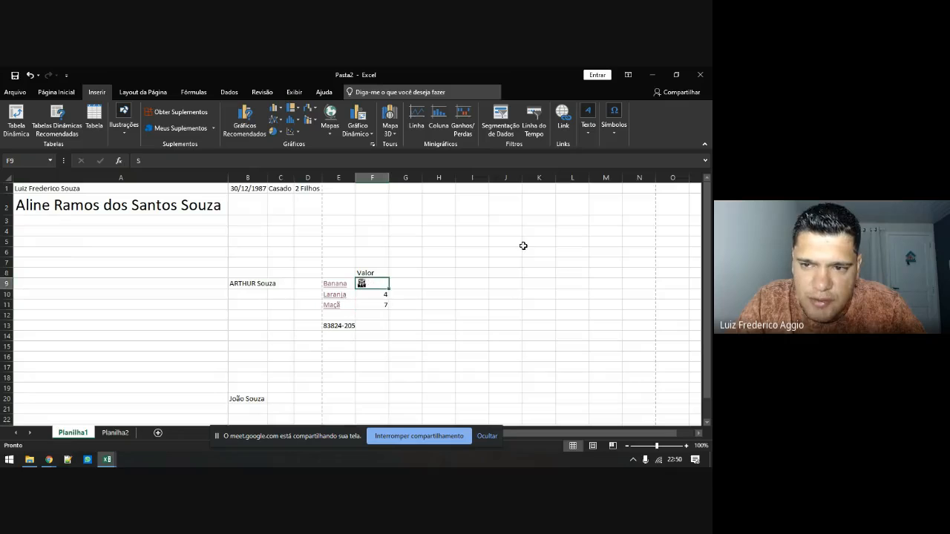
pyautogui.click(620, 139)
pyautogui.click(614, 159)
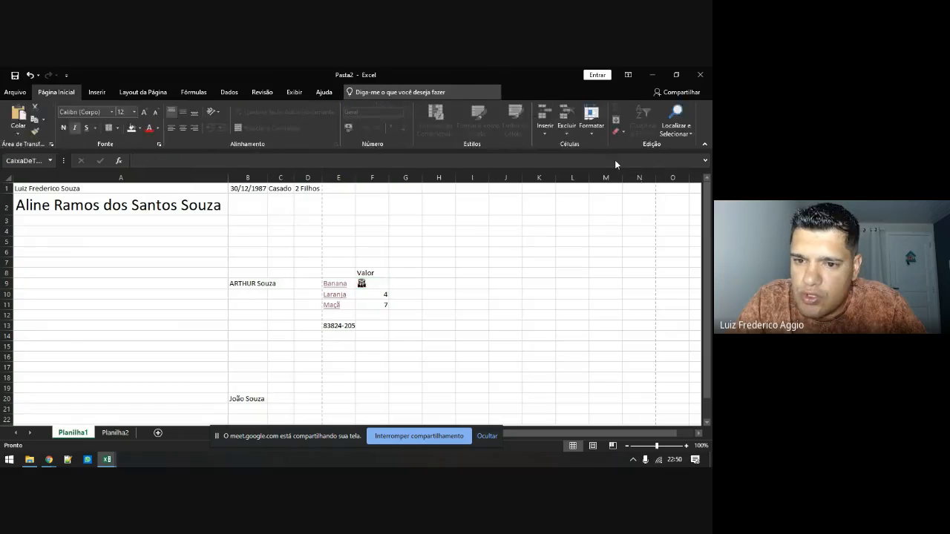
# Insert a subscript-superscript equation template, move it into column I, and set its text size to 28
pyautogui.click(433, 119)
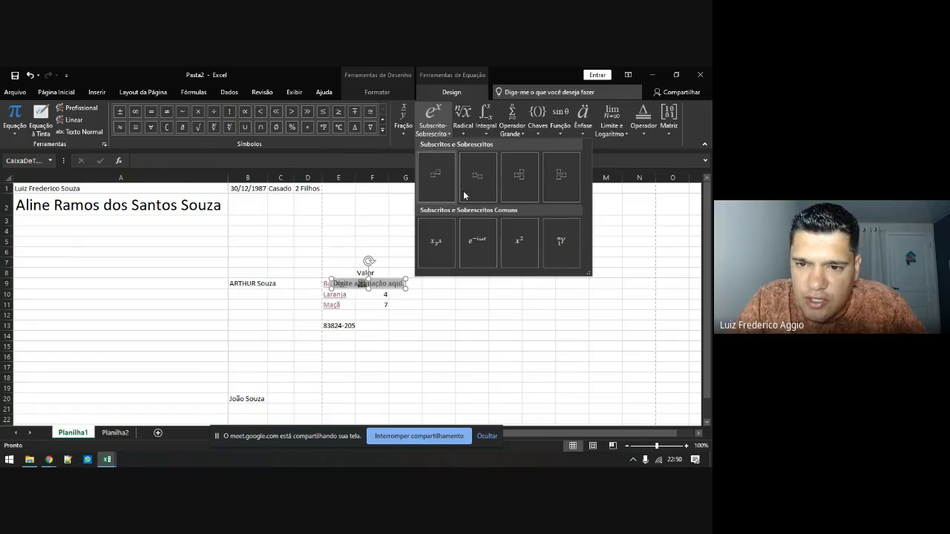
pyautogui.click(536, 180)
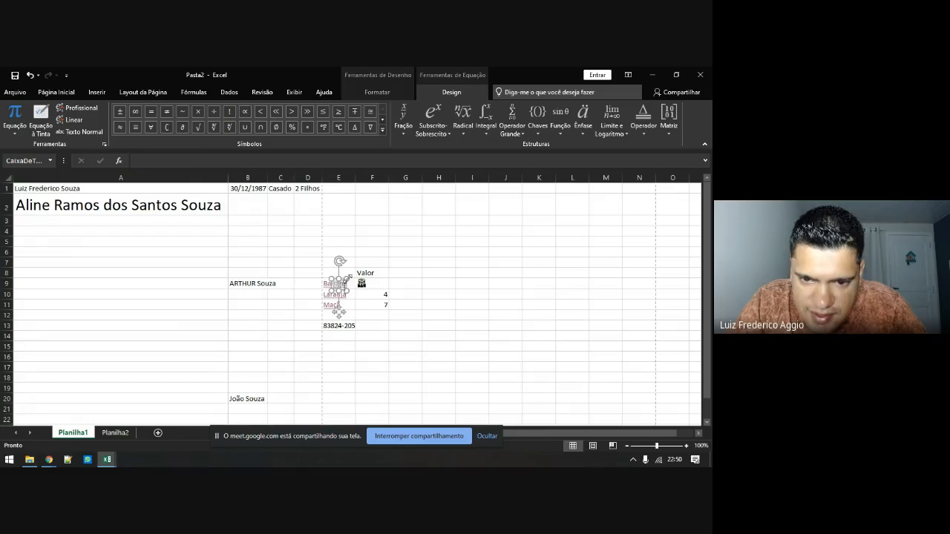
pyautogui.moveTo(347, 279); pyautogui.dragTo(481, 292)
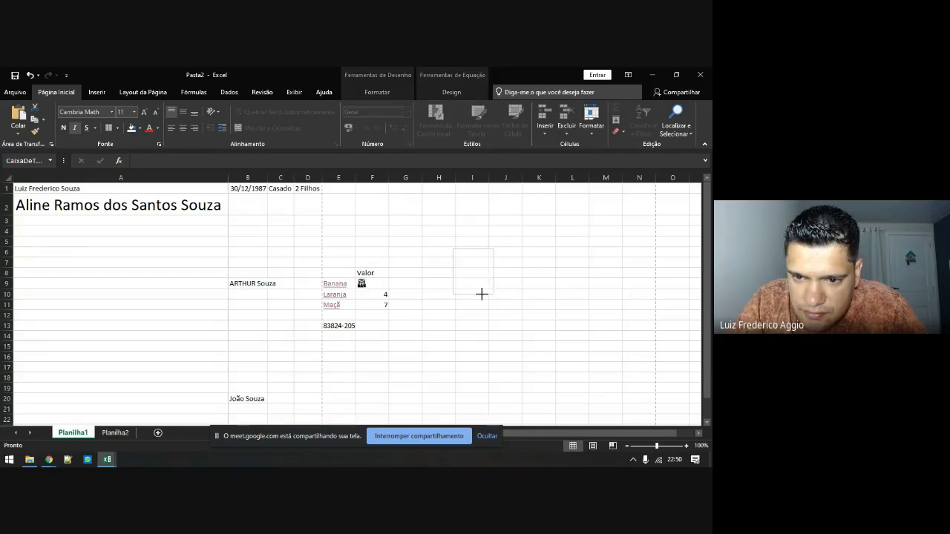
pyautogui.click(469, 255)
pyautogui.write('A')
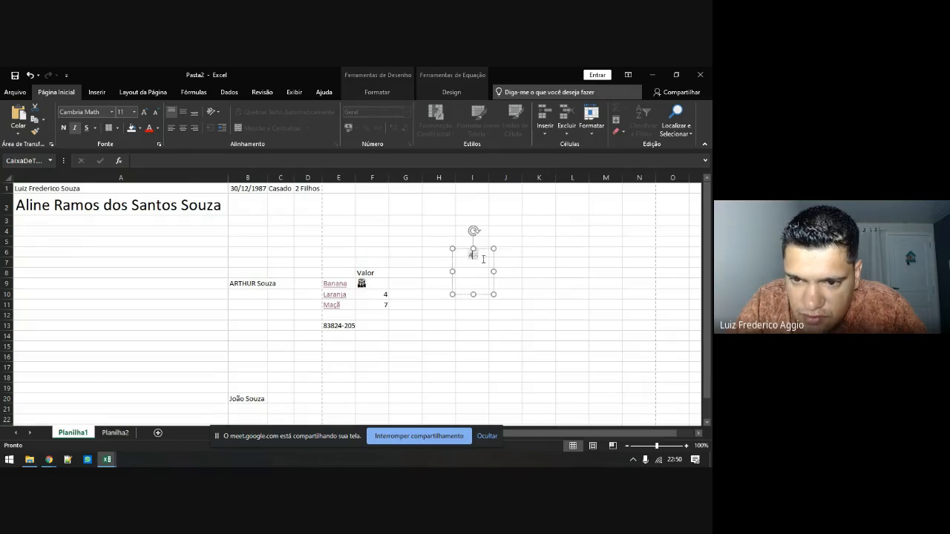
pyautogui.moveTo(483, 258); pyautogui.dragTo(460, 248)
pyautogui.click(133, 112)
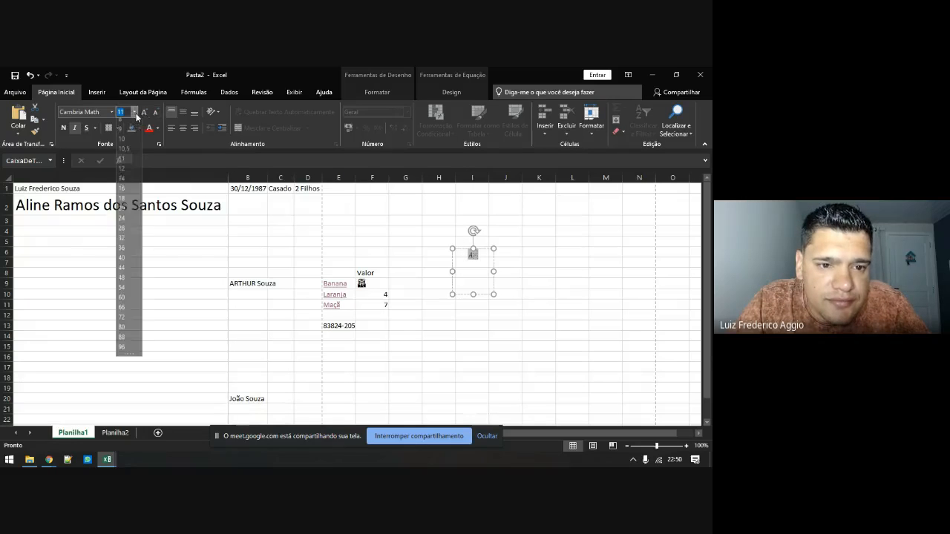
pyautogui.click(124, 233)
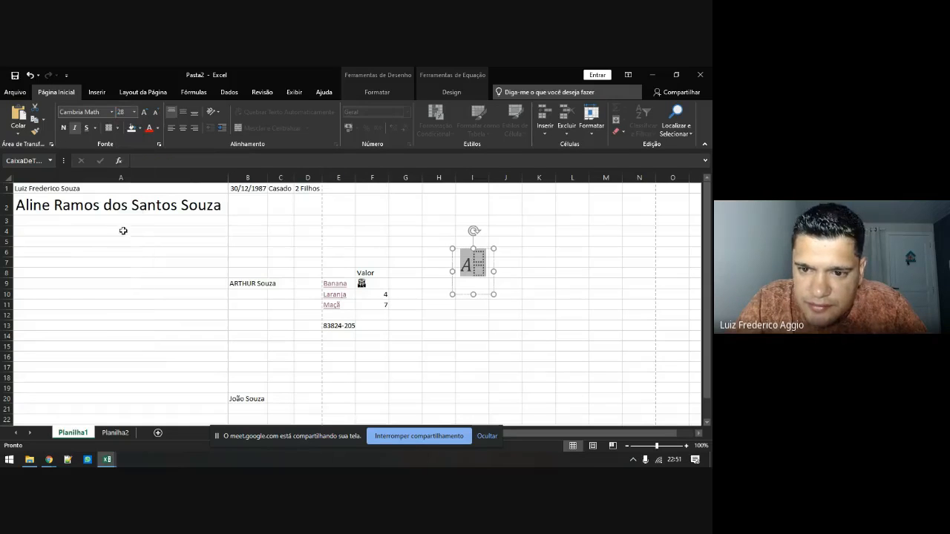
# Fill the equation with base C, superscript 2 and subscript 4
pyautogui.click(481, 259)
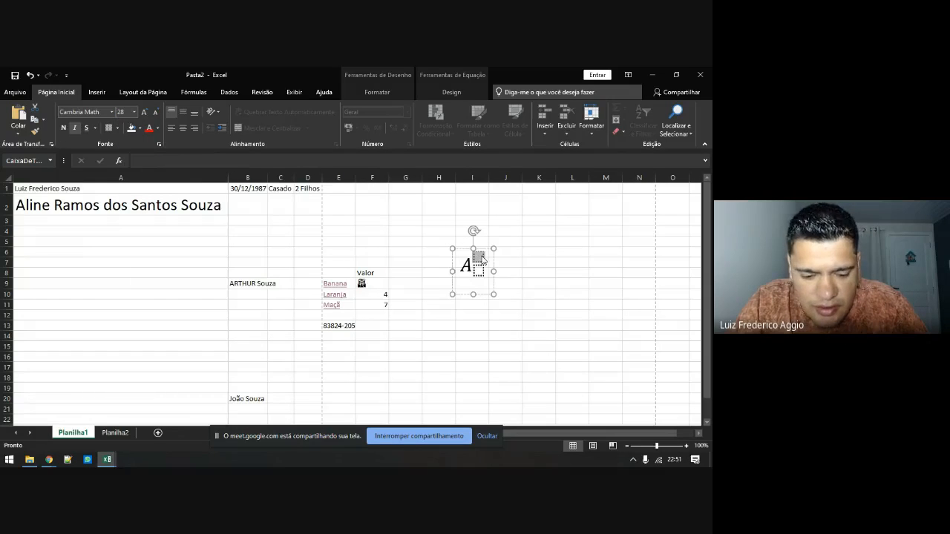
pyautogui.click(471, 265)
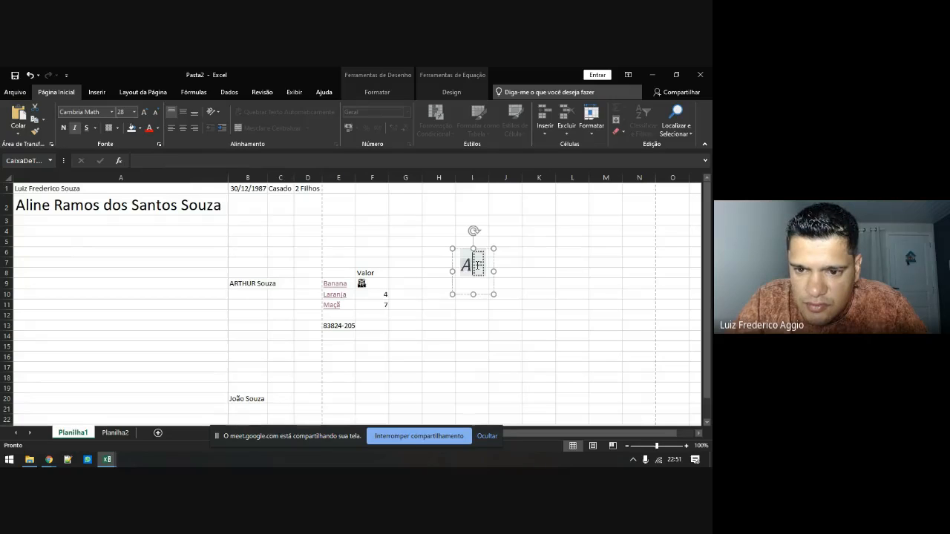
pyautogui.press('BackSpace')
pyautogui.write('C')
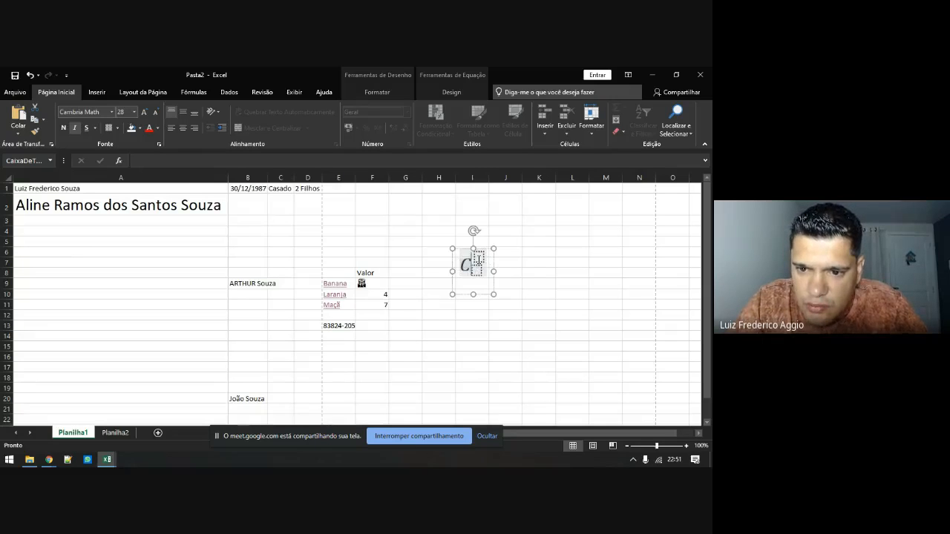
pyautogui.click(479, 256)
pyautogui.write('2')
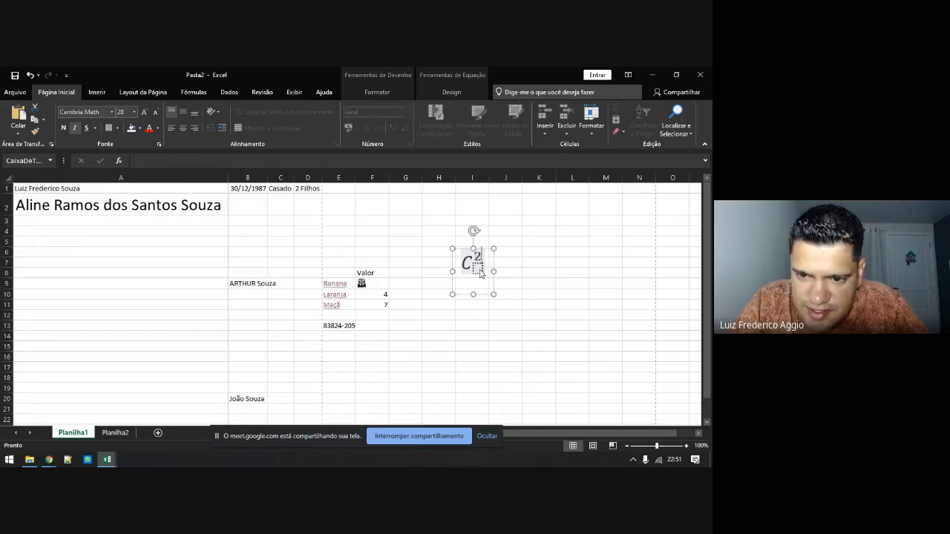
pyautogui.click(481, 272)
pyautogui.write('4')
pyautogui.click(532, 280)
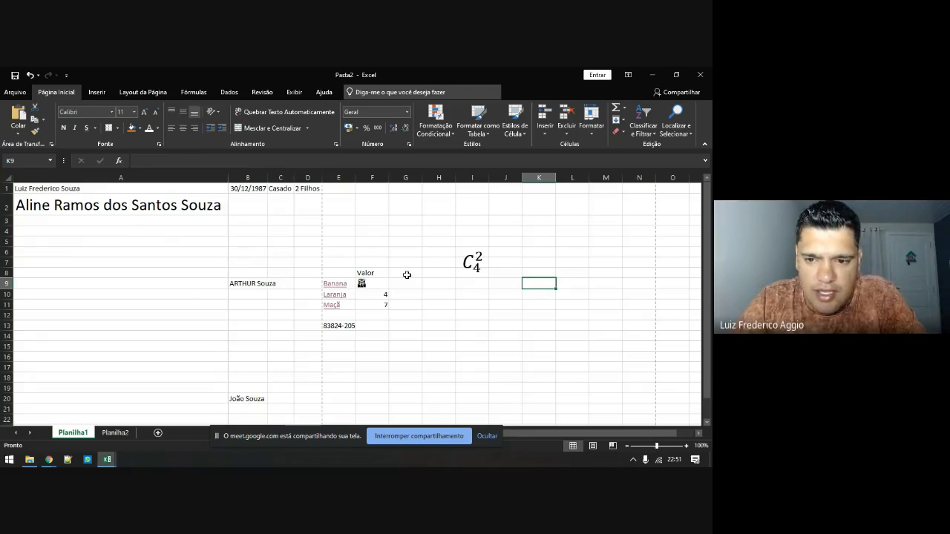
# Select the whole equation box and delete it from the sheet
pyautogui.click(476, 257)
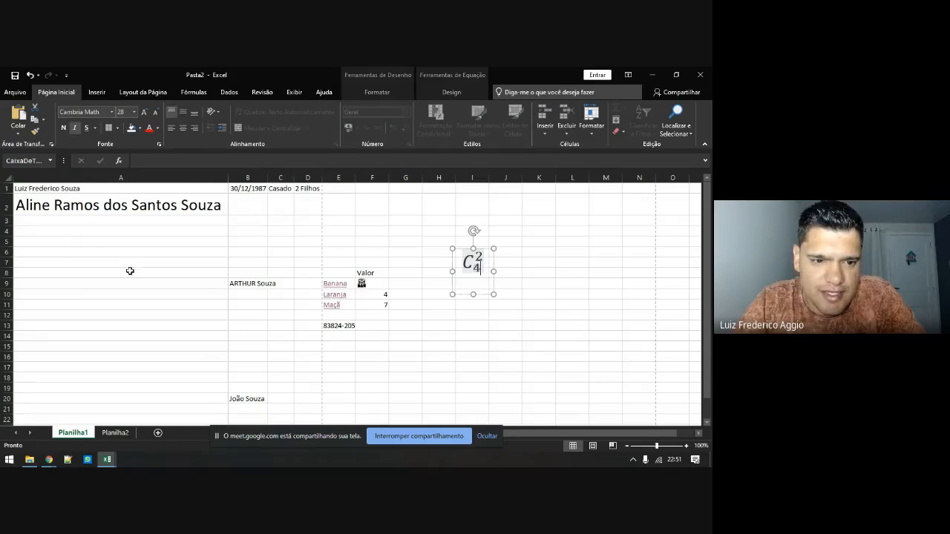
pyautogui.click(460, 249)
pyautogui.press('Delete')
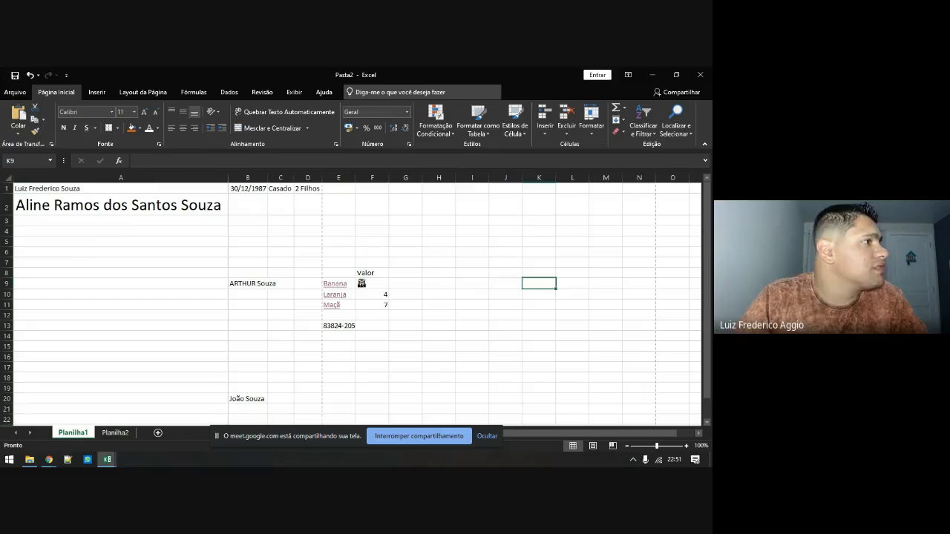
pyautogui.hotkey('alt', 'Tab')
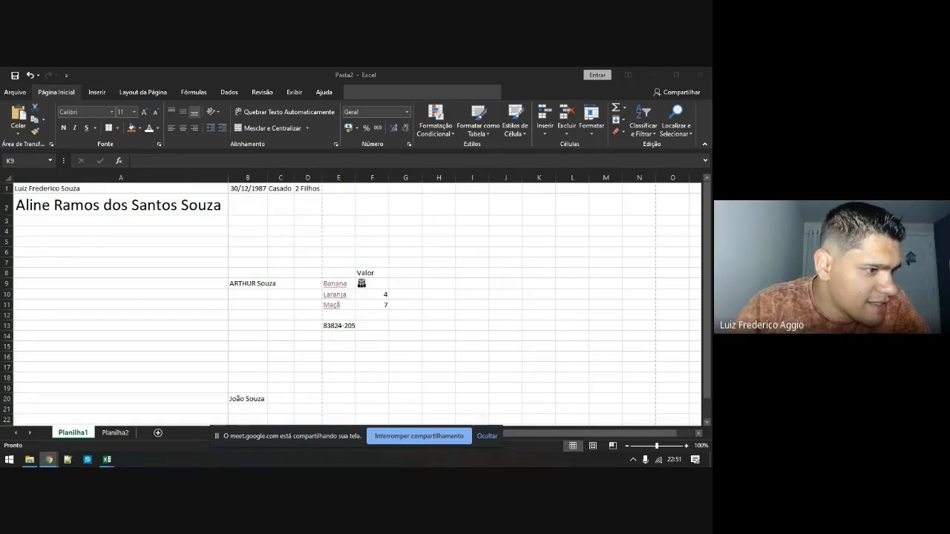
pyautogui.hotkey('alt', 'Tab')
pyautogui.click(368, 345)
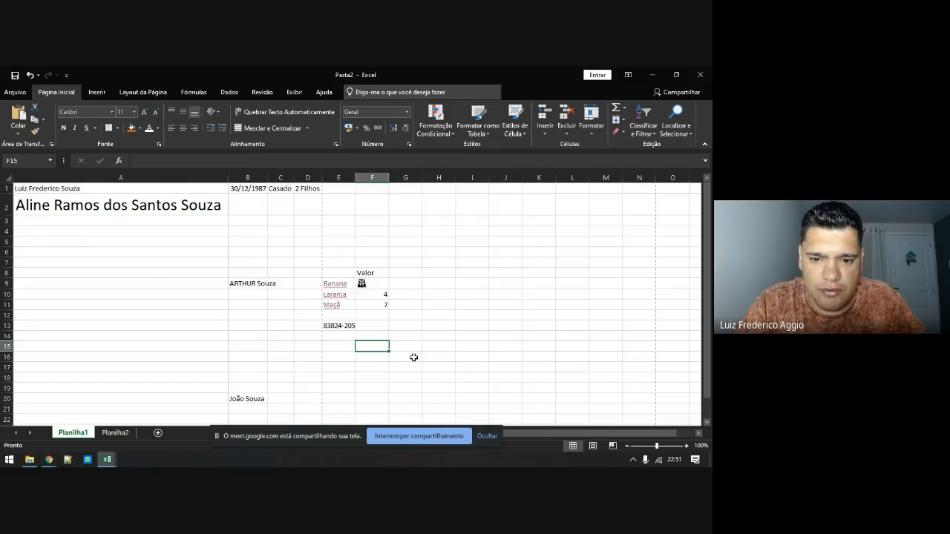
pyautogui.write('=')
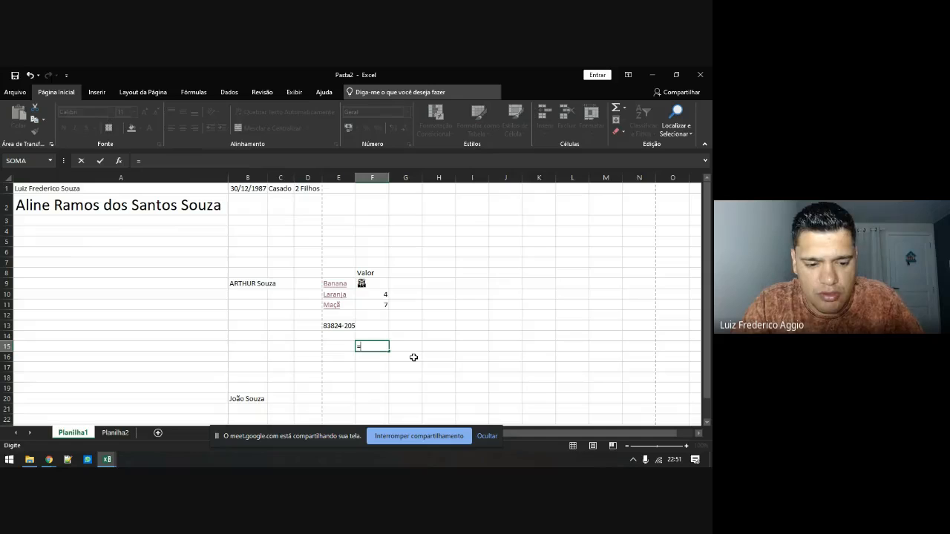
pyautogui.write('"Arth')
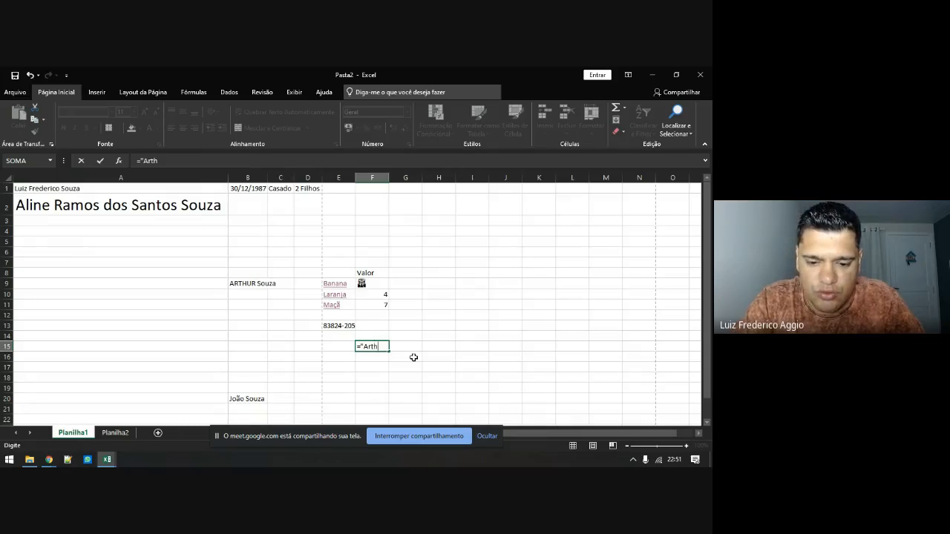
pyautogui.write('ur"')
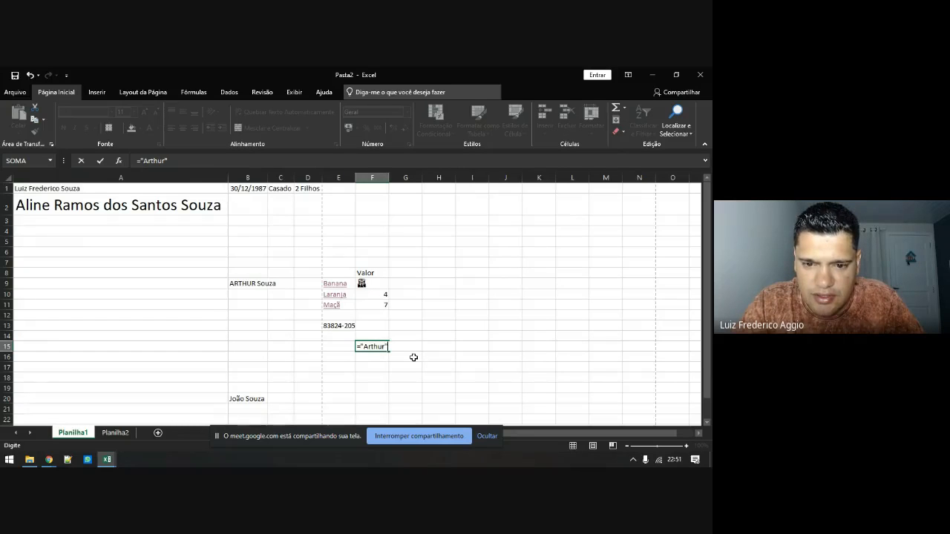
pyautogui.write('<>')
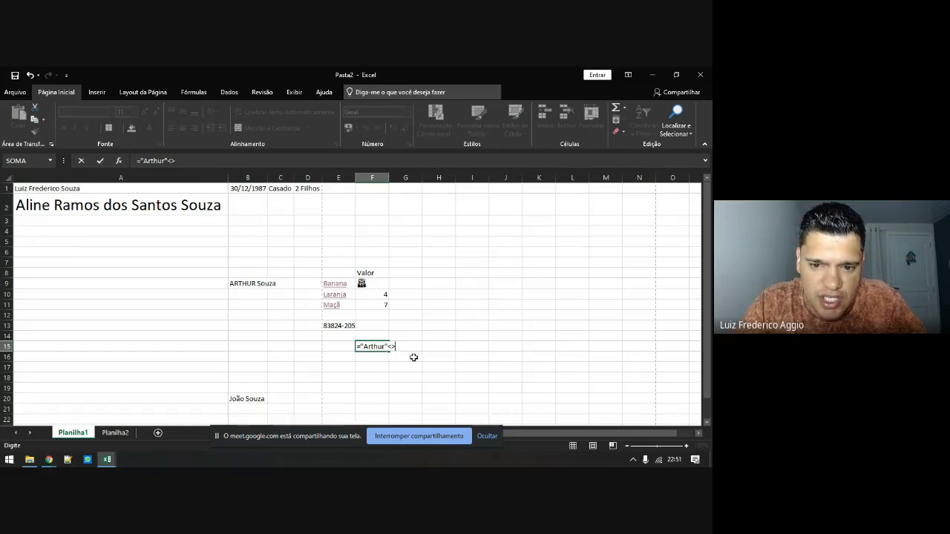
pyautogui.hotkey('shift', 'Left')
pyautogui.hotkey('shift', 'Left')
pyautogui.press('BackSpace')
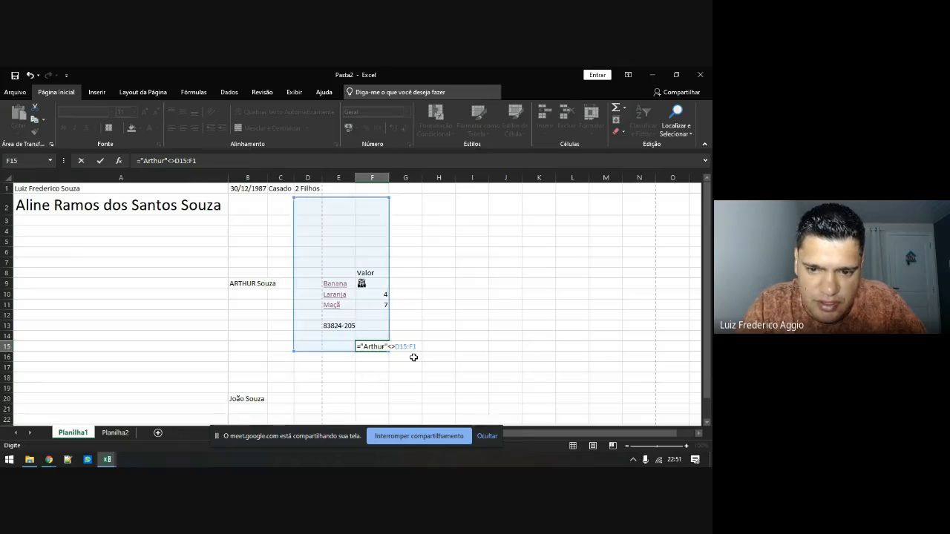
pyautogui.press('BackSpace')
pyautogui.press('BackSpace')
pyautogui.press('BackSpace')
pyautogui.press('BackSpace')
pyautogui.press('BackSpace')
pyautogui.press('BackSpace')
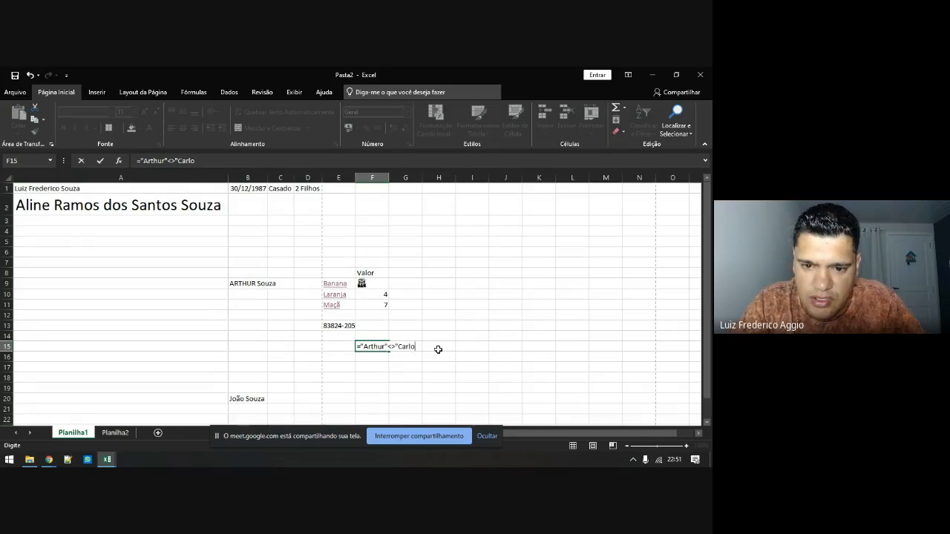
pyautogui.write('s"')
pyautogui.press('Return')
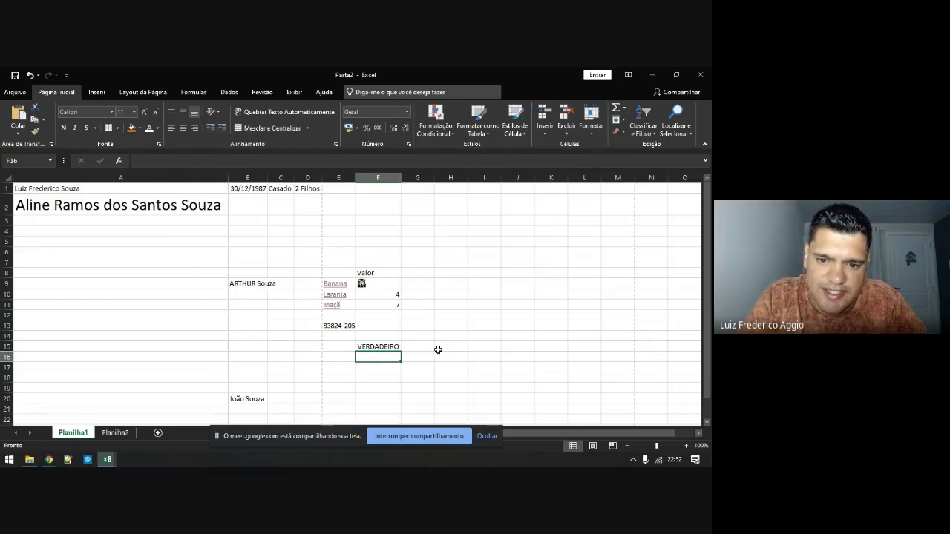
pyautogui.click(371, 347)
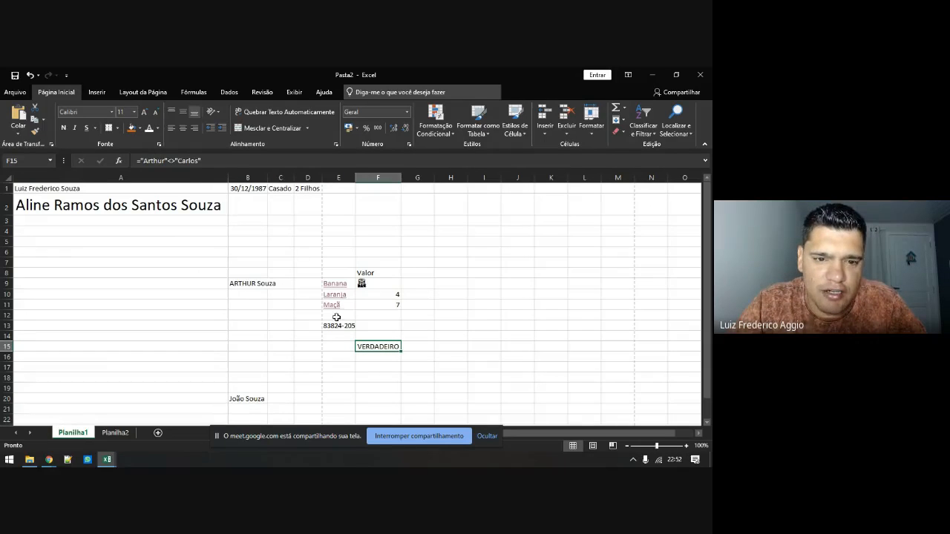
pyautogui.doubleClick(185, 160)
pyautogui.write('A')
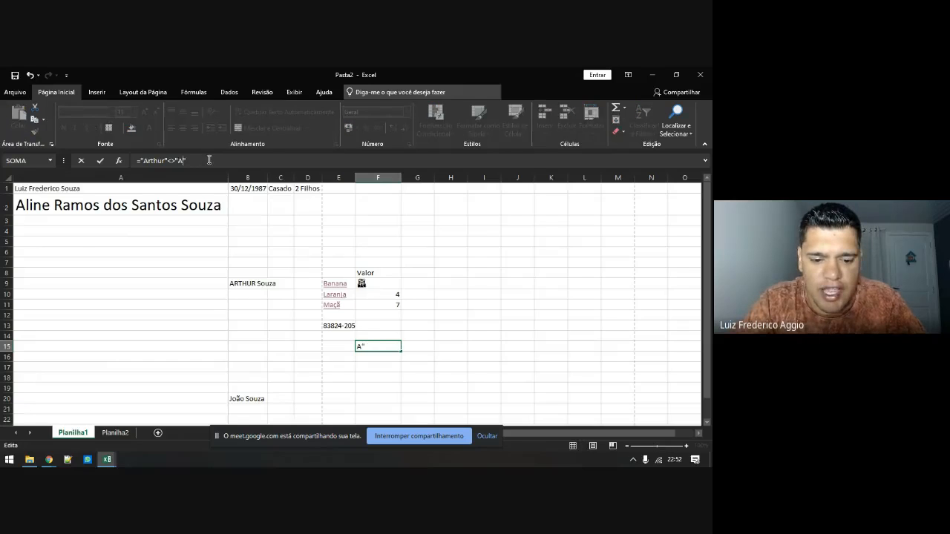
pyautogui.write('rthur')
pyautogui.press('Return')
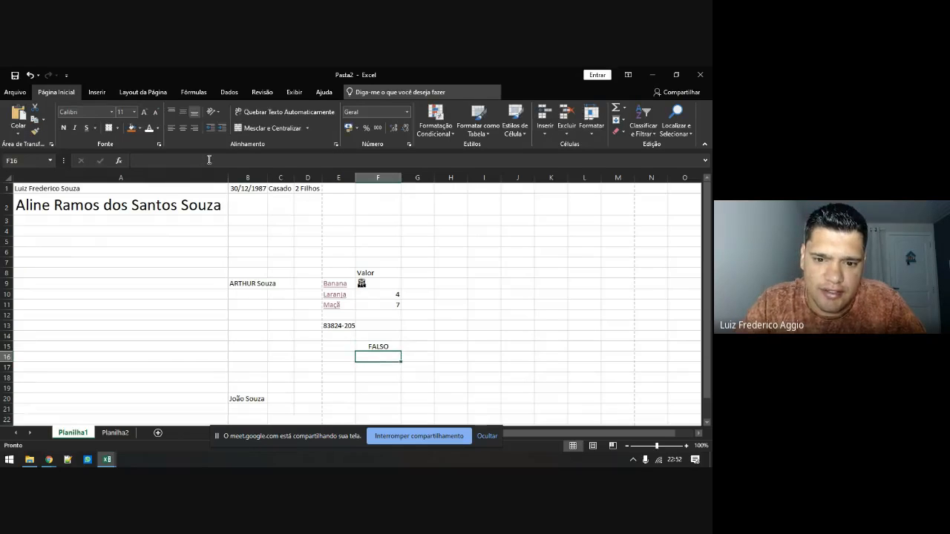
pyautogui.click(374, 347)
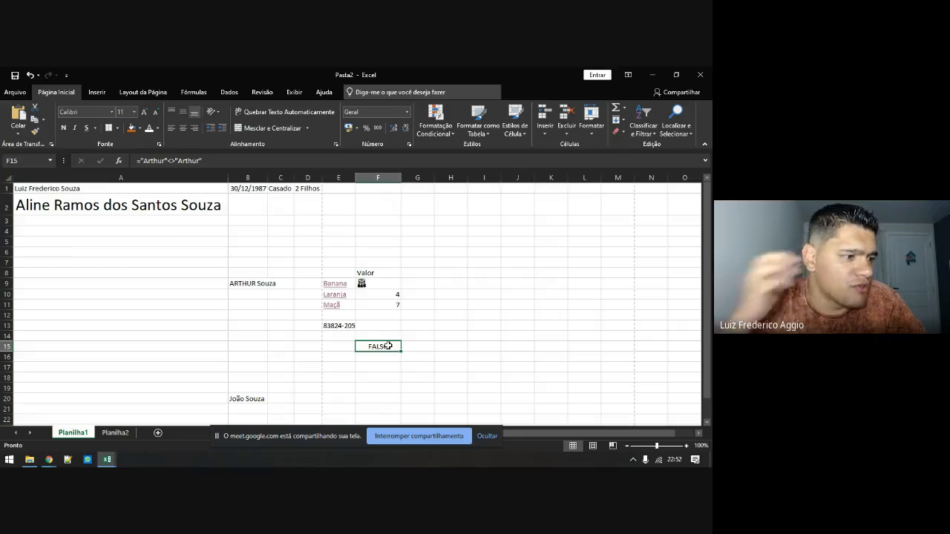
pyautogui.press('Delete')
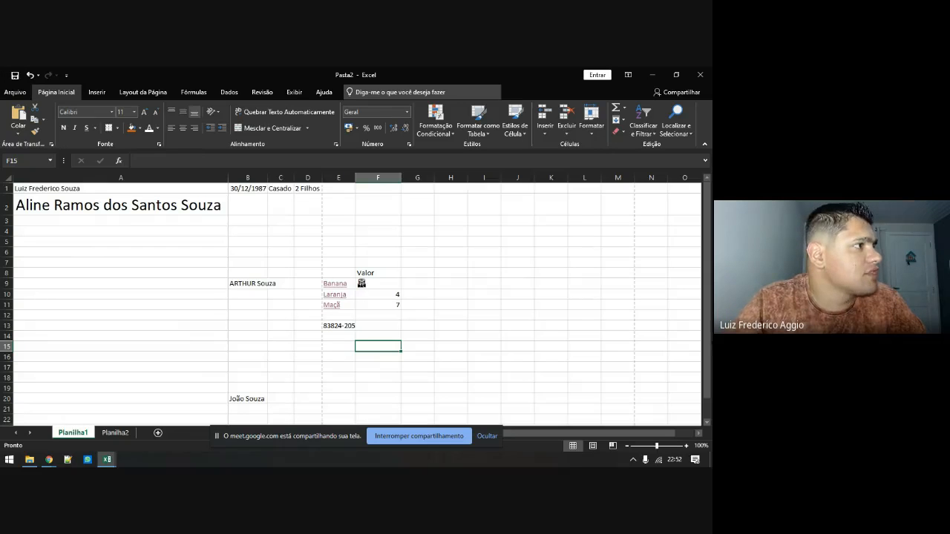
# In Custom Margins, set the top, bottom, left and right margins to 1
pyautogui.hotkey('alt', 'Tab')
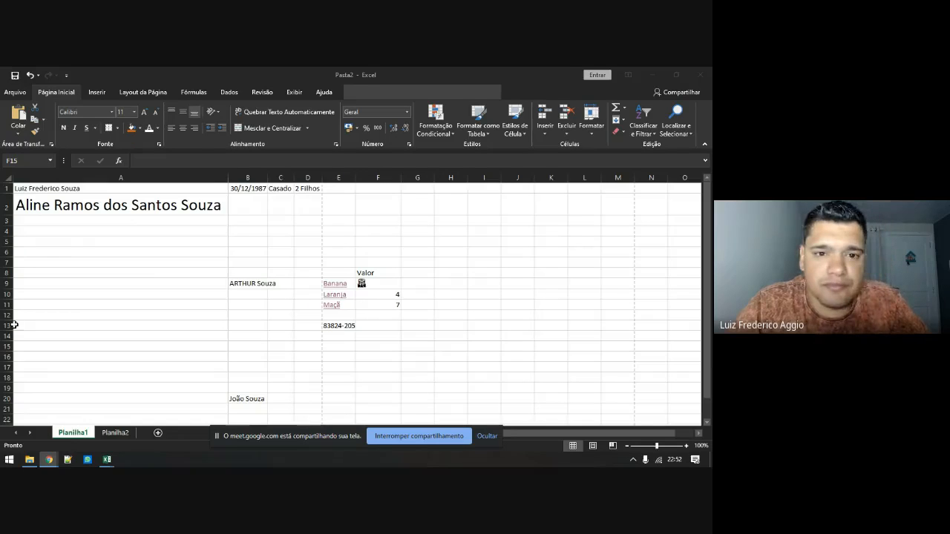
pyautogui.hotkey('alt', 'Tab')
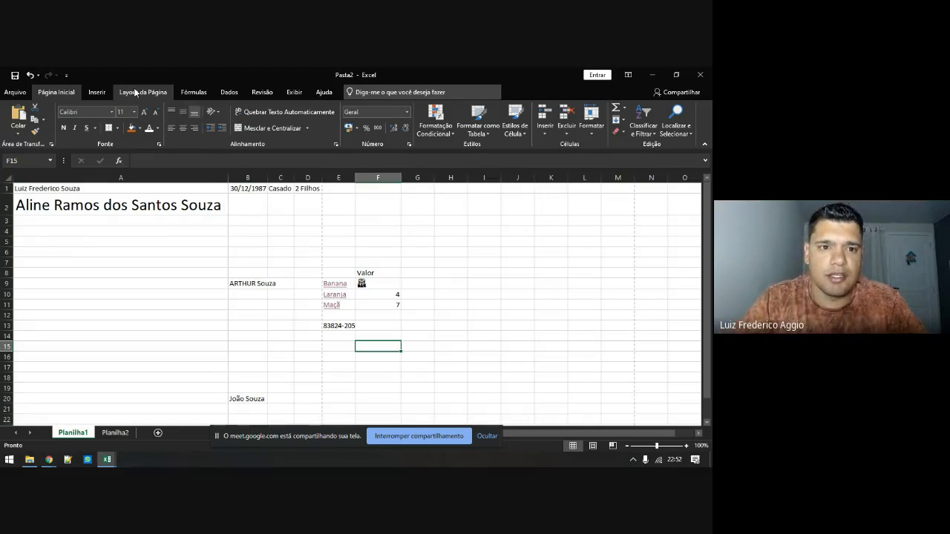
pyautogui.click(136, 92)
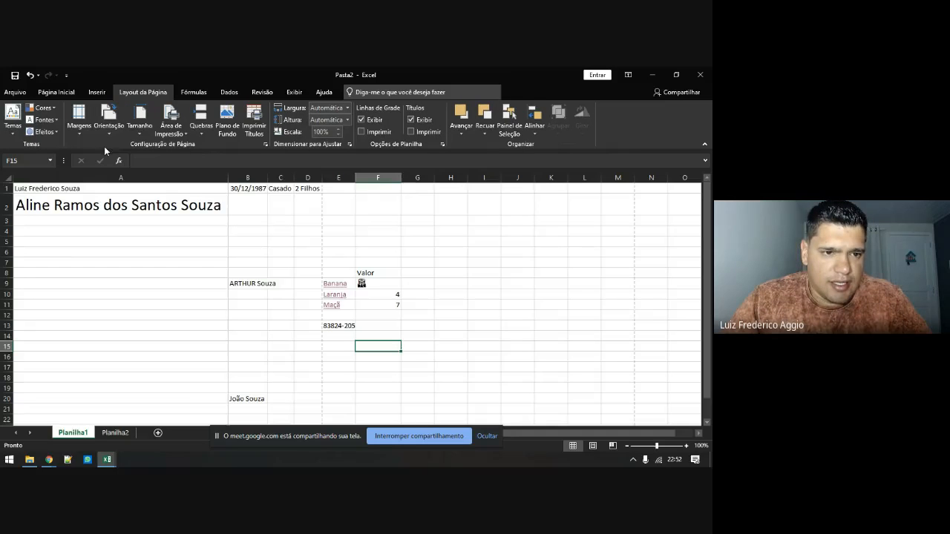
pyautogui.click(85, 134)
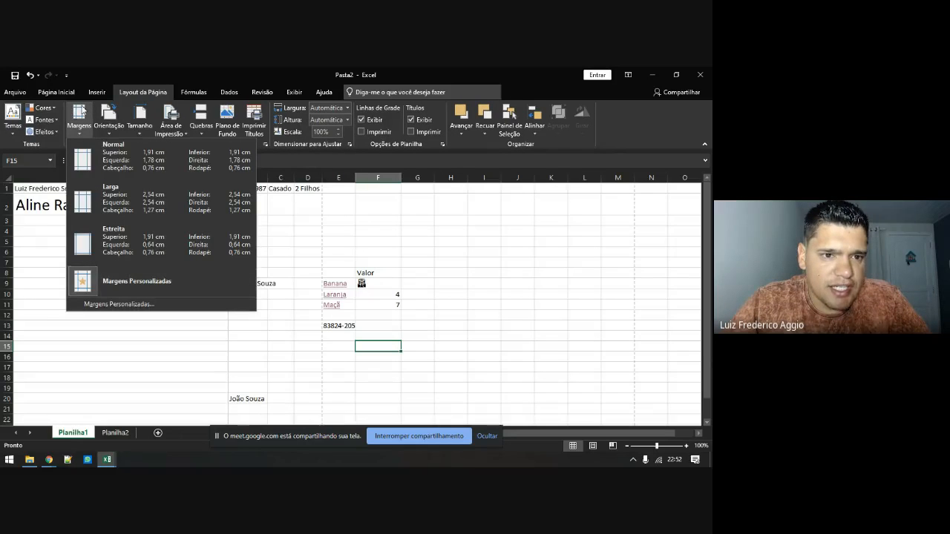
pyautogui.click(110, 306)
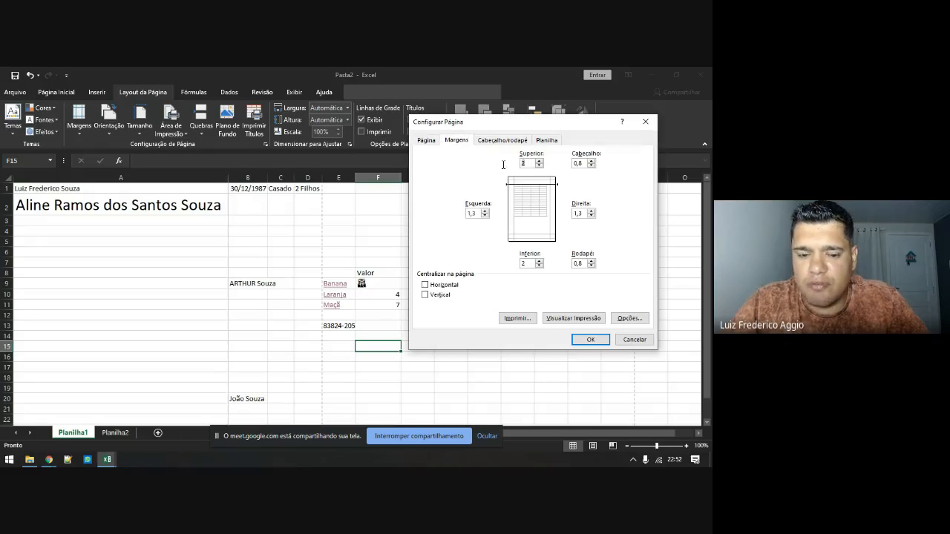
pyautogui.press('Tab')
pyautogui.write('1')
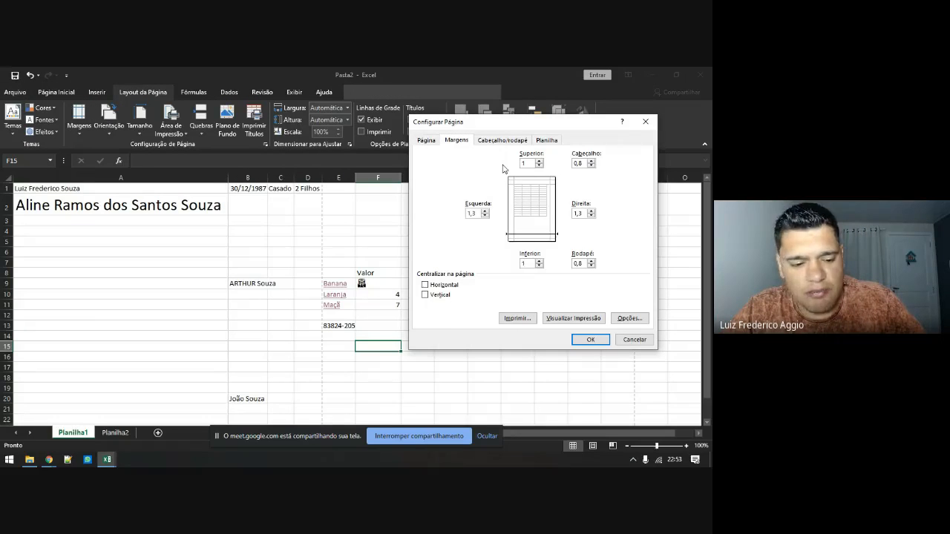
pyautogui.press('Tab')
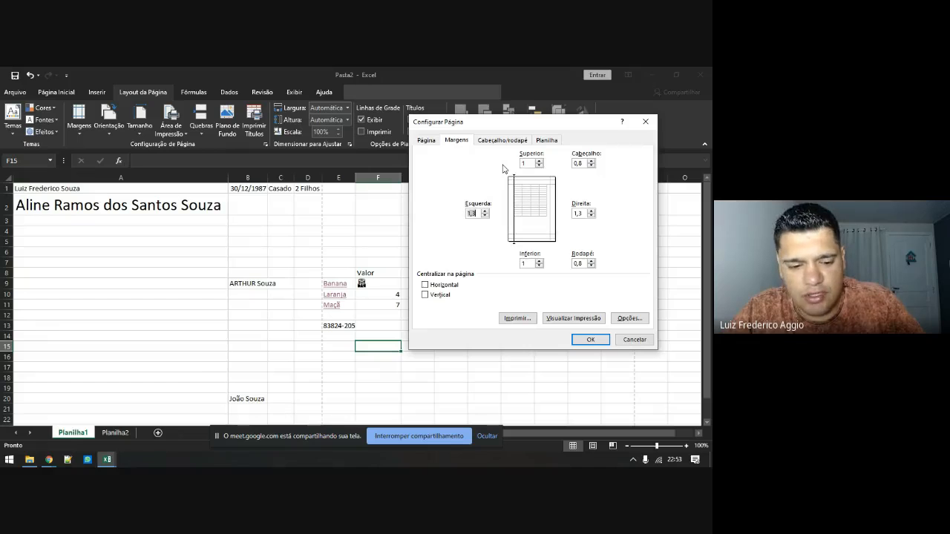
pyautogui.write('1')
pyautogui.press('Tab')
pyautogui.write('1')
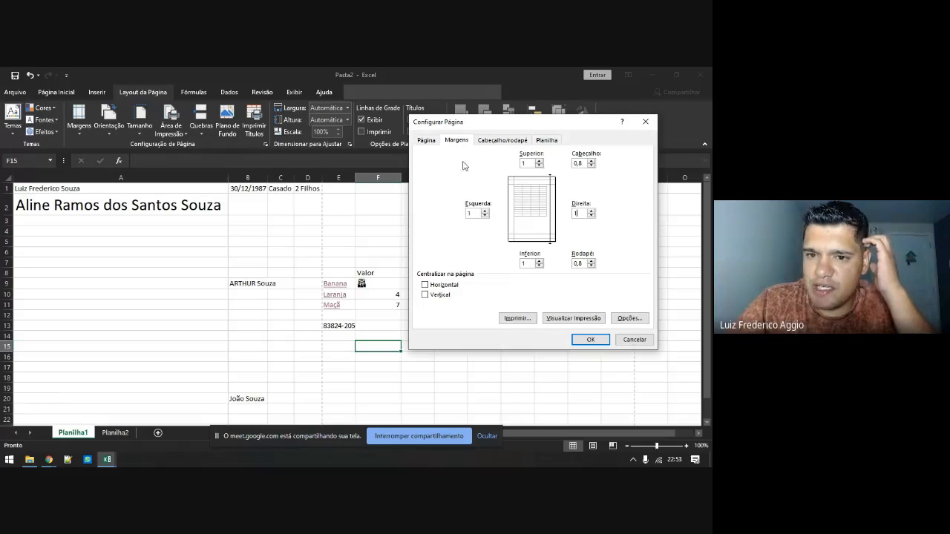
# Confirm the new margins, then view the orientation and paper size lists
pyautogui.click(601, 340)
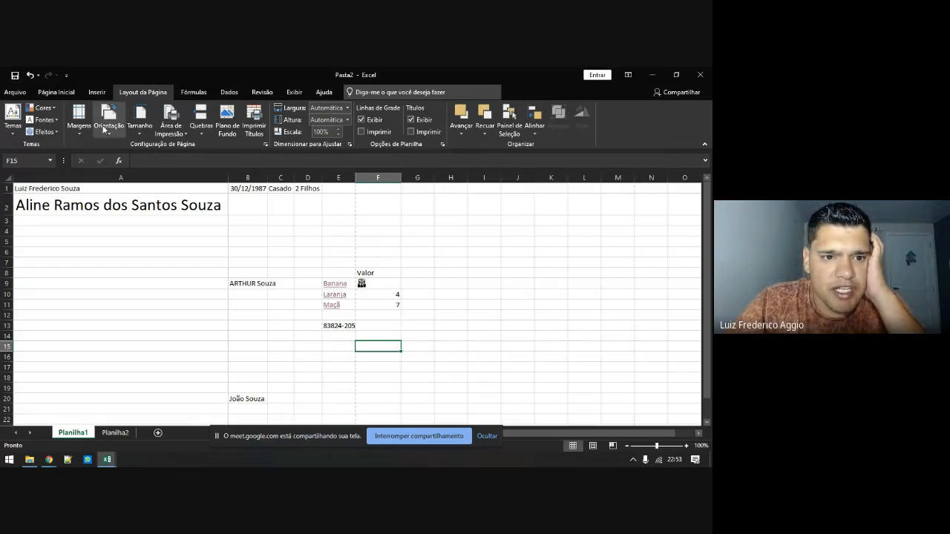
pyautogui.click(111, 134)
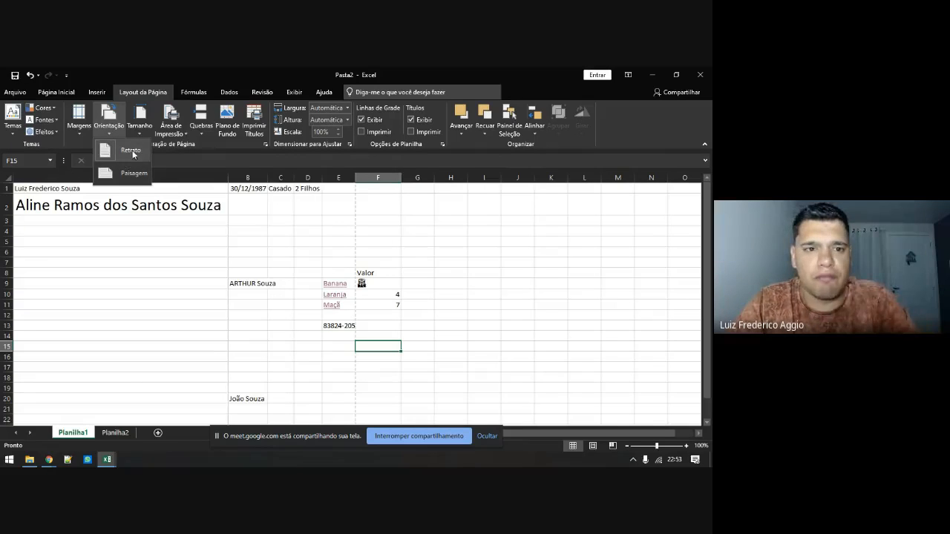
pyautogui.click(141, 134)
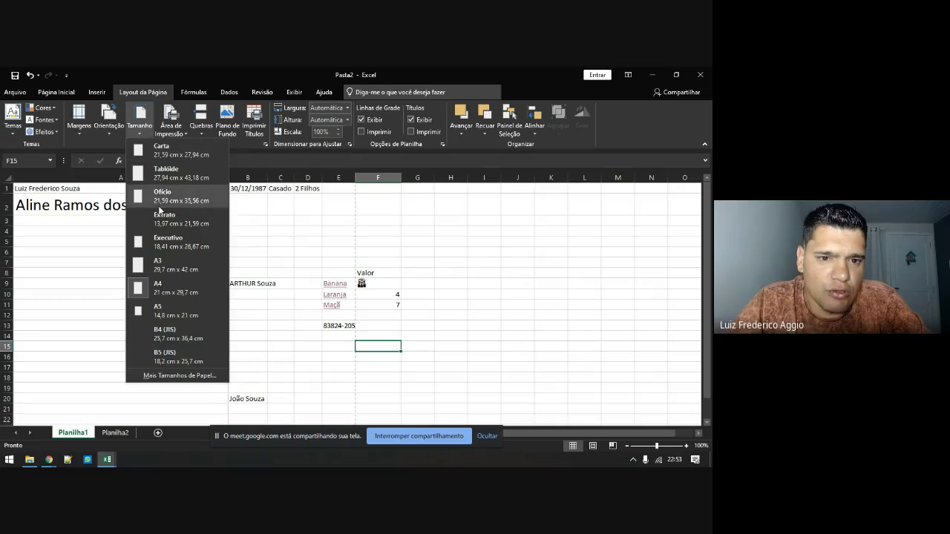
pyautogui.click(173, 130)
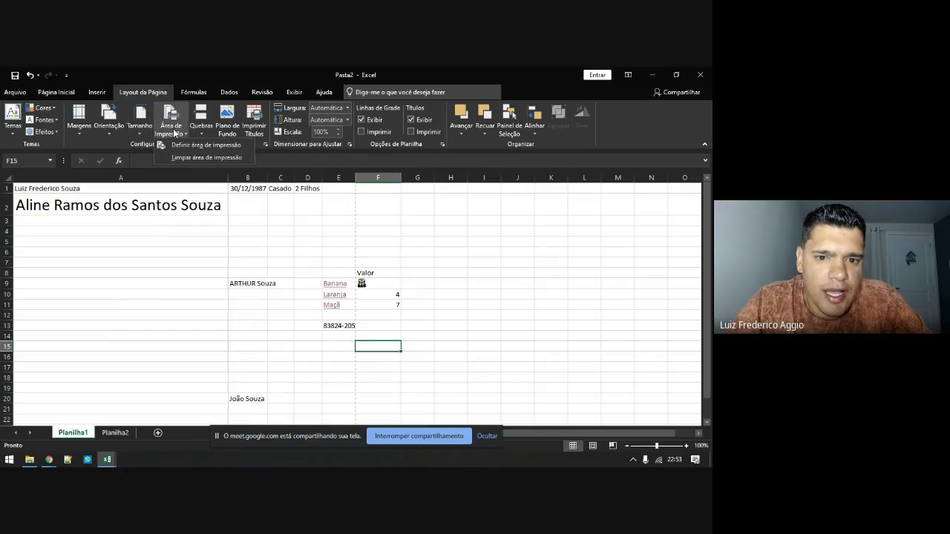
pyautogui.click(185, 268)
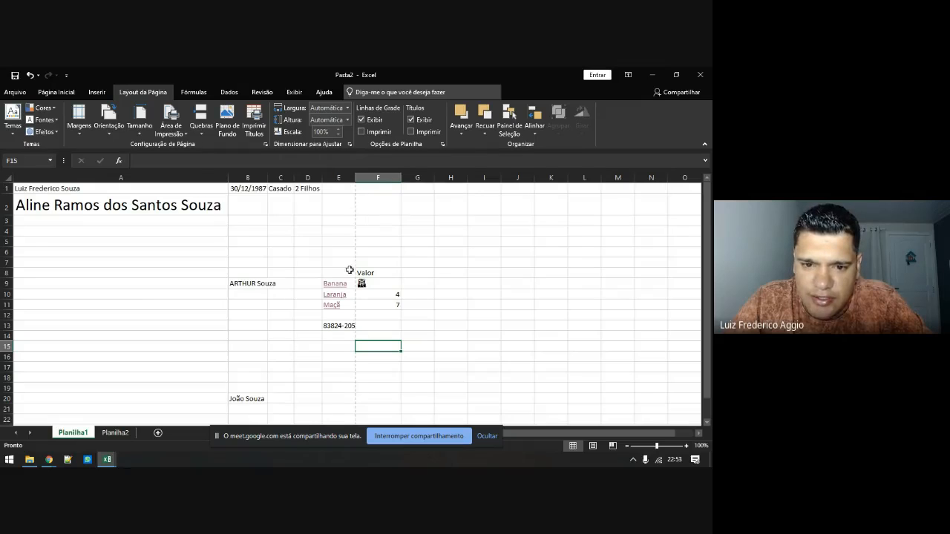
pyautogui.scroll(-13, 359, 381)
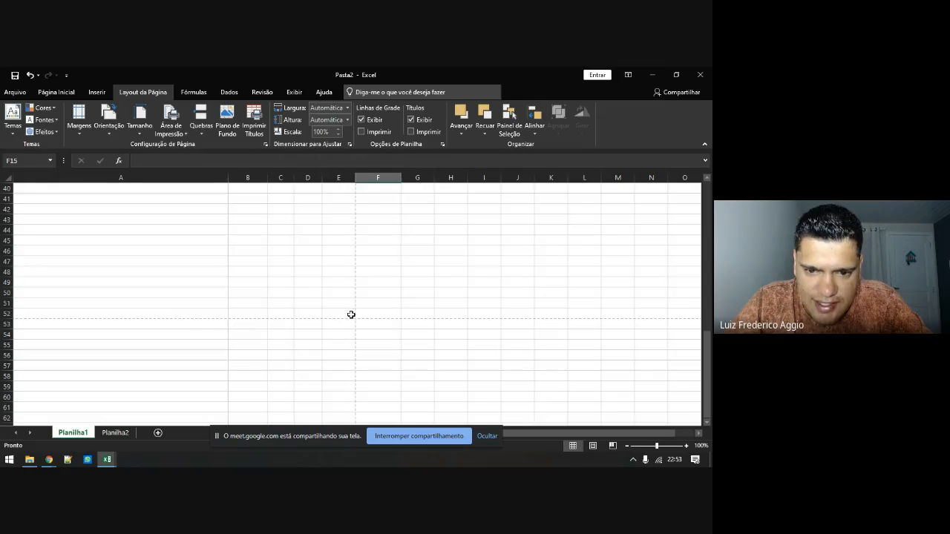
pyautogui.moveTo(351, 314); pyautogui.dragTo(16, 74)
pyautogui.scroll(-5, 346, 298)
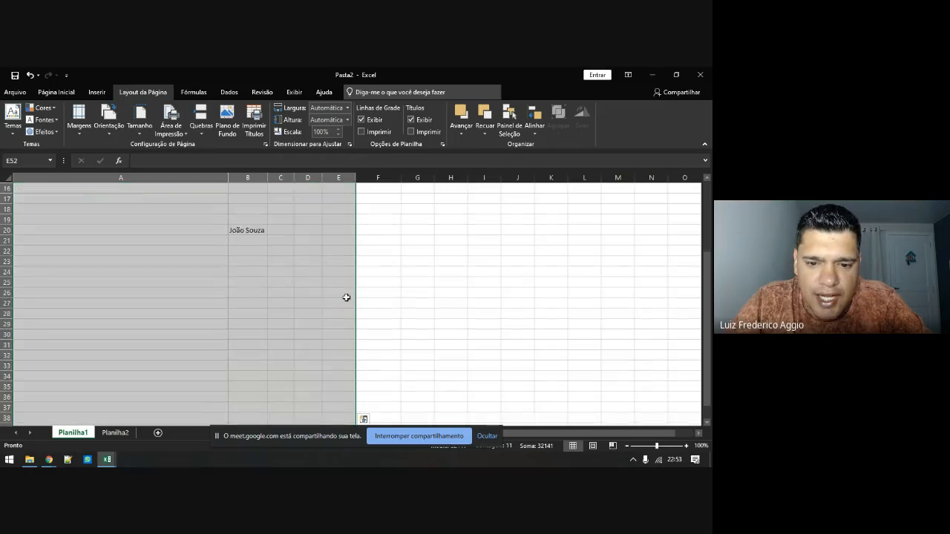
pyautogui.scroll(-8, 346, 297)
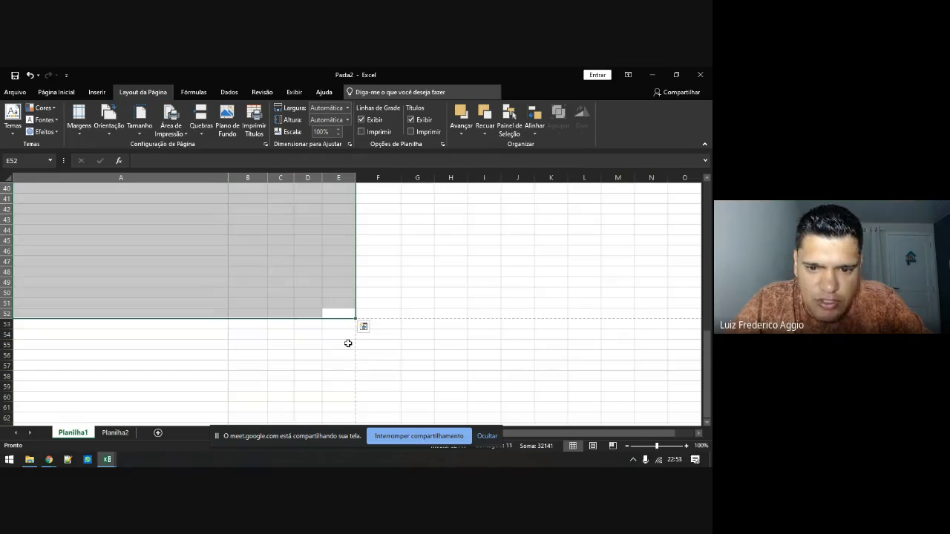
pyautogui.moveTo(484, 220); pyautogui.dragTo(484, 230)
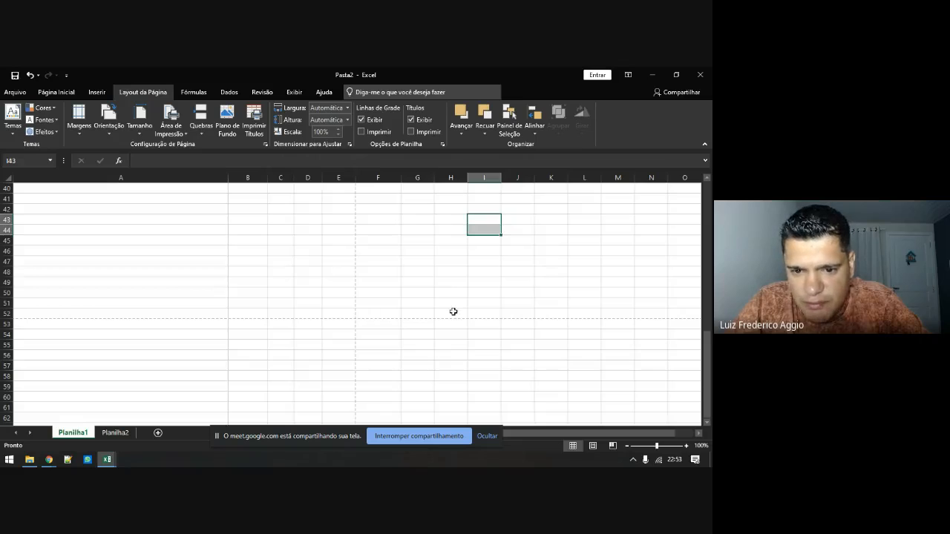
pyautogui.scroll(13, 233, 264)
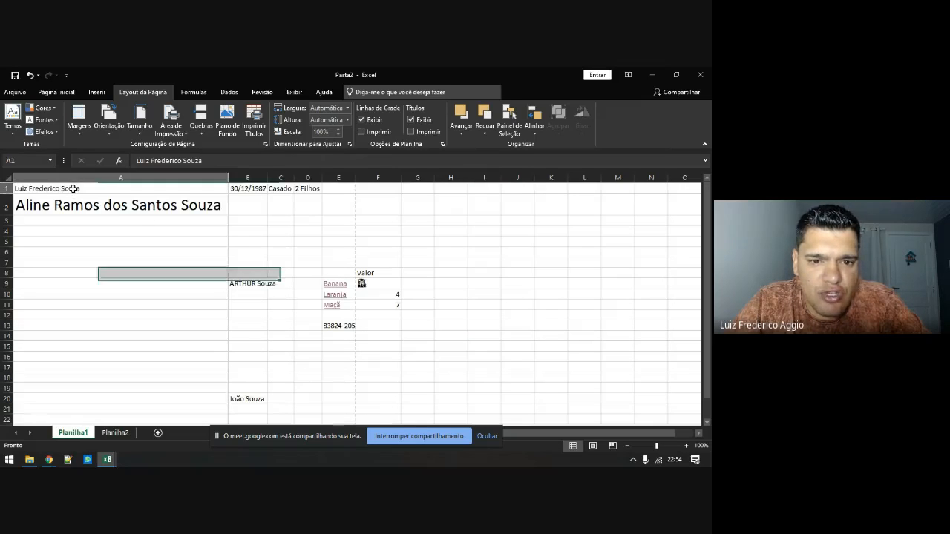
# Set A1:D6 as the print area, check its border, then clear it
pyautogui.moveTo(73, 189); pyautogui.dragTo(321, 255)
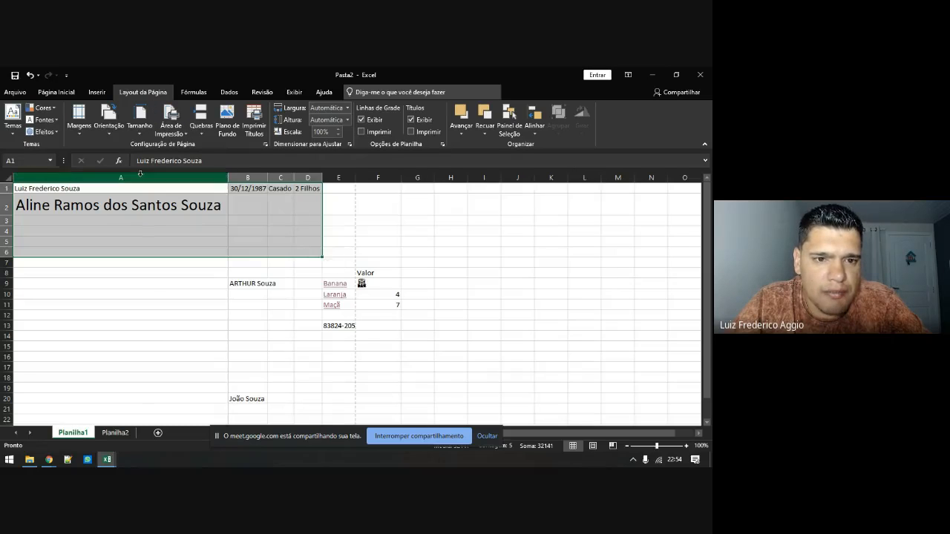
pyautogui.click(176, 136)
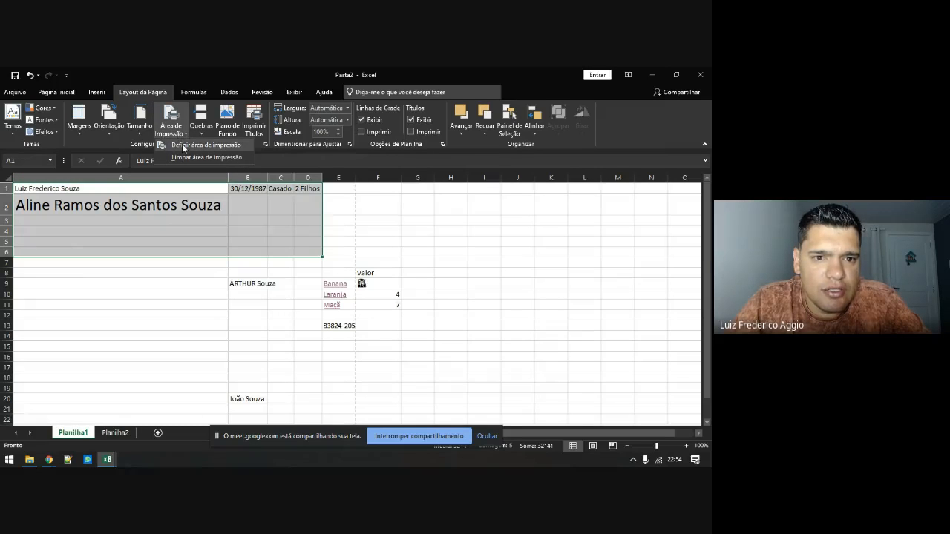
pyautogui.click(183, 146)
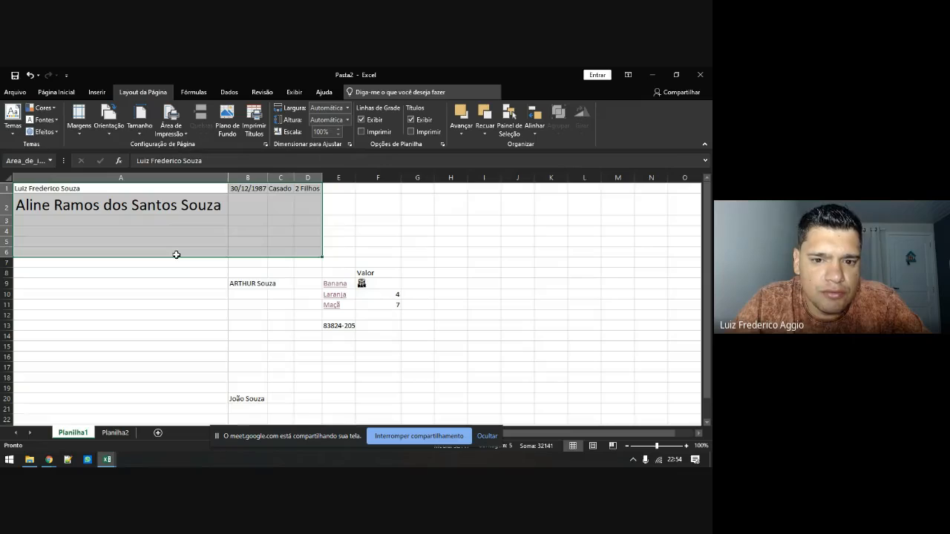
pyautogui.click(183, 279)
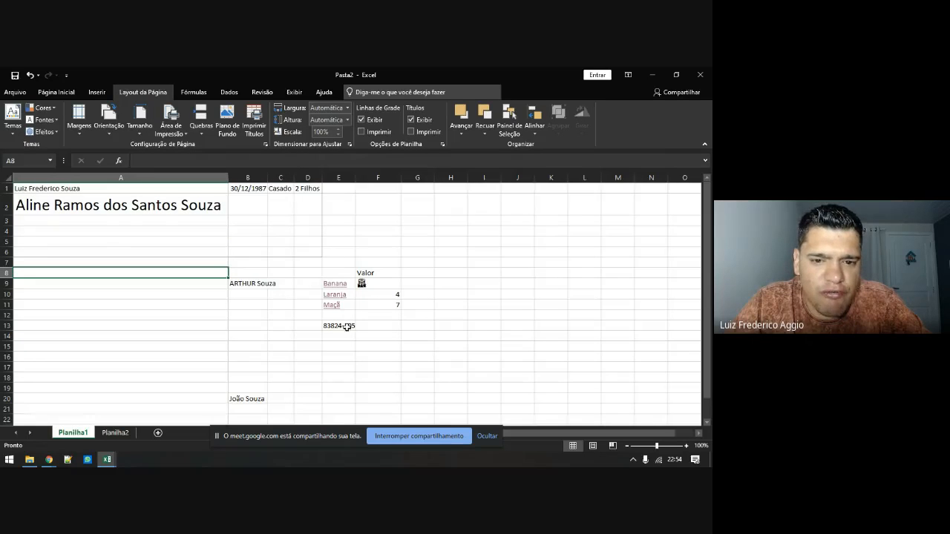
pyautogui.click(182, 135)
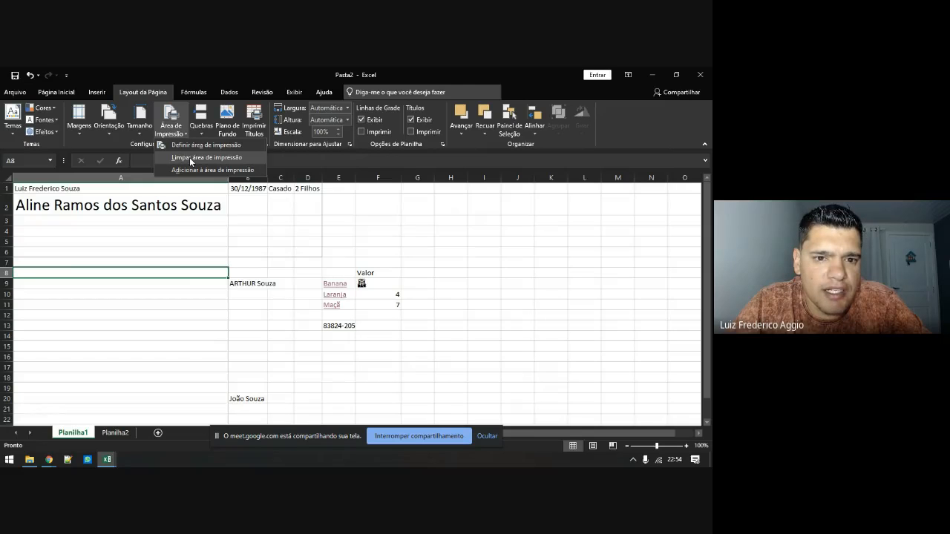
pyautogui.click(189, 157)
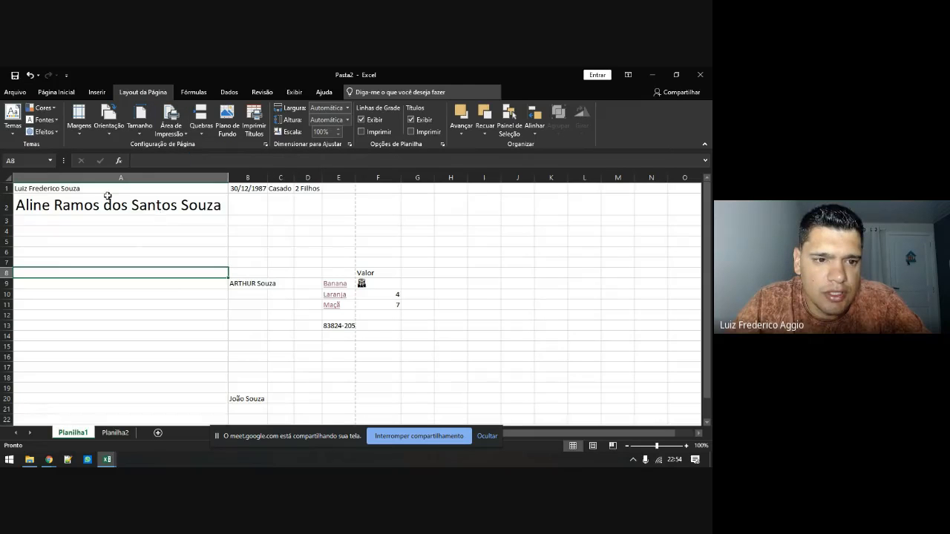
# Set A1:D5 as the print area and add E8:G14 as a second print area
pyautogui.moveTo(83, 188); pyautogui.dragTo(301, 239)
pyautogui.click(182, 135)
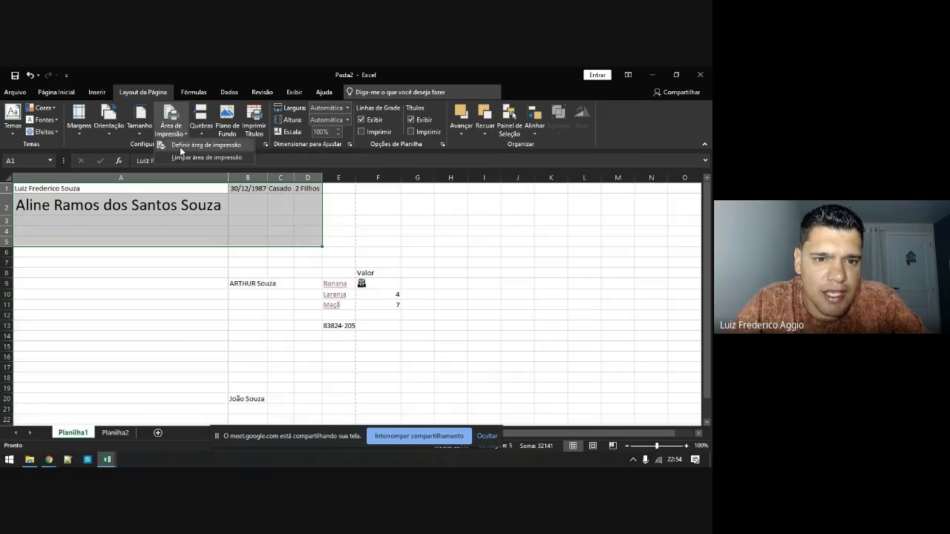
pyautogui.click(180, 147)
pyautogui.moveTo(330, 276); pyautogui.dragTo(414, 333)
pyautogui.click(181, 135)
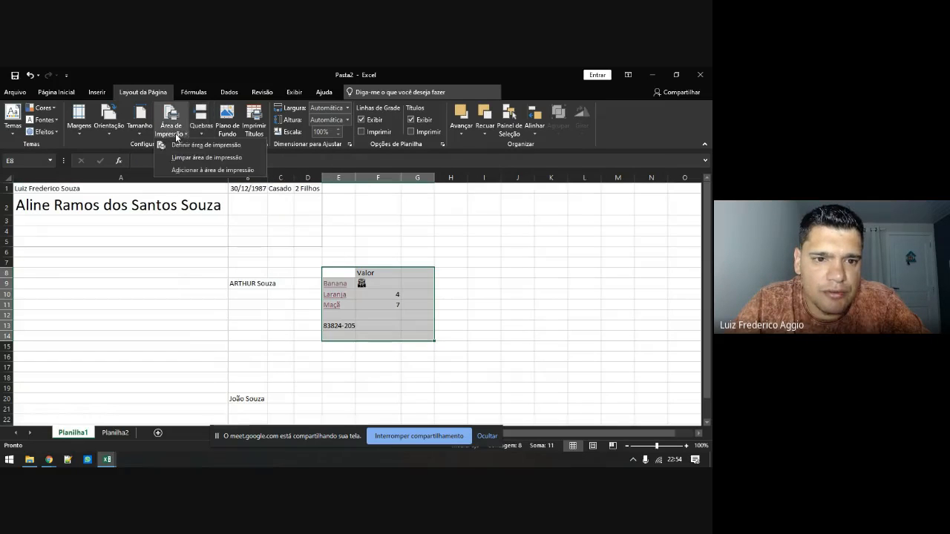
pyautogui.click(175, 170)
pyautogui.click(238, 304)
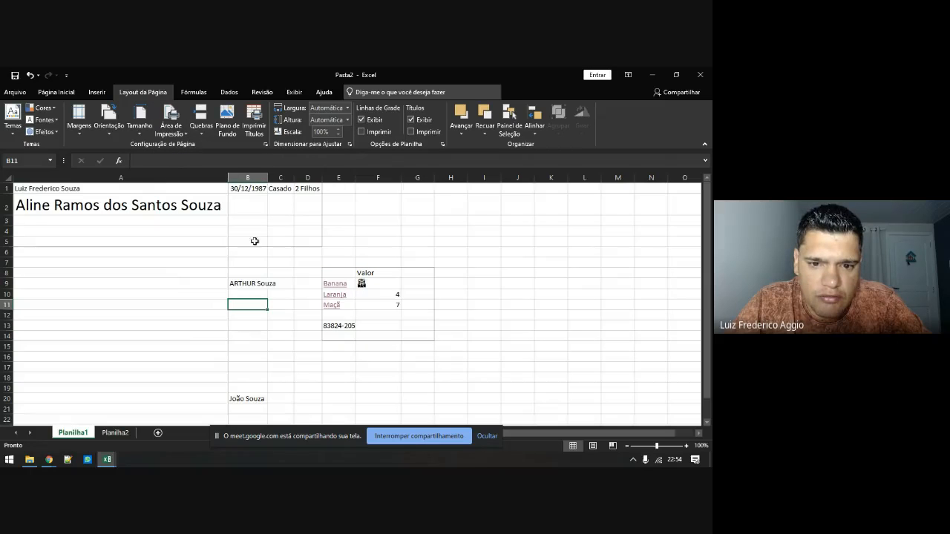
# Reselect A1:D5, open Quick Analysis for E8:F11, then open the File view
pyautogui.moveTo(297, 243); pyautogui.dragTo(45, 188)
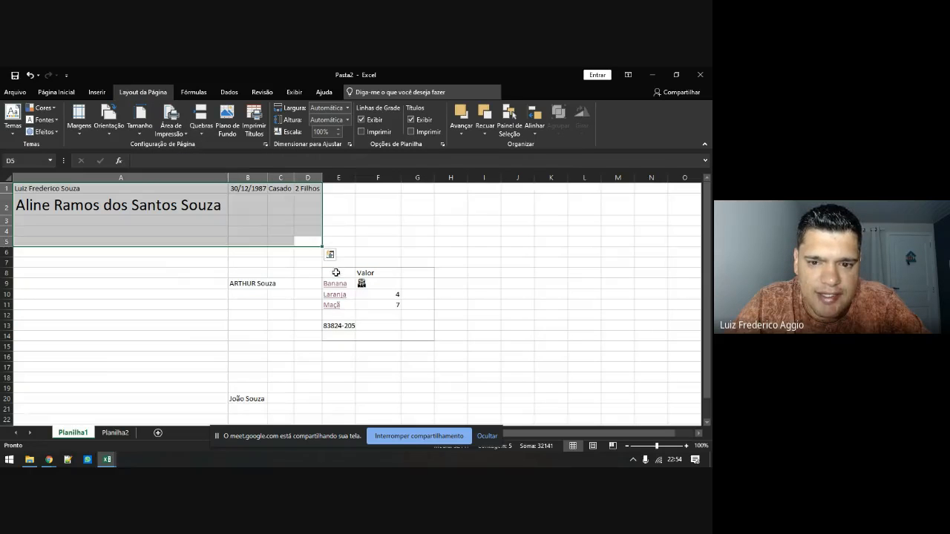
pyautogui.moveTo(335, 273); pyautogui.dragTo(382, 304)
pyautogui.click(408, 318)
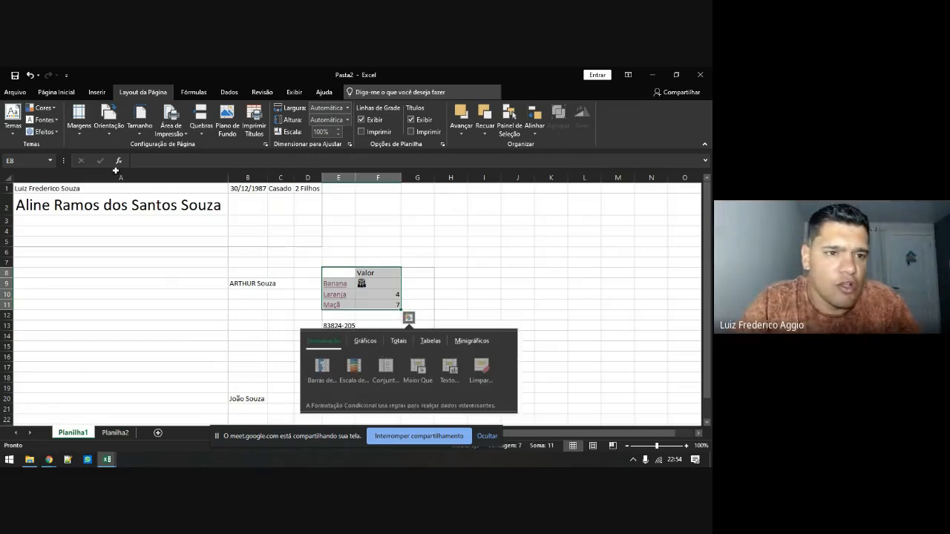
pyautogui.click(15, 92)
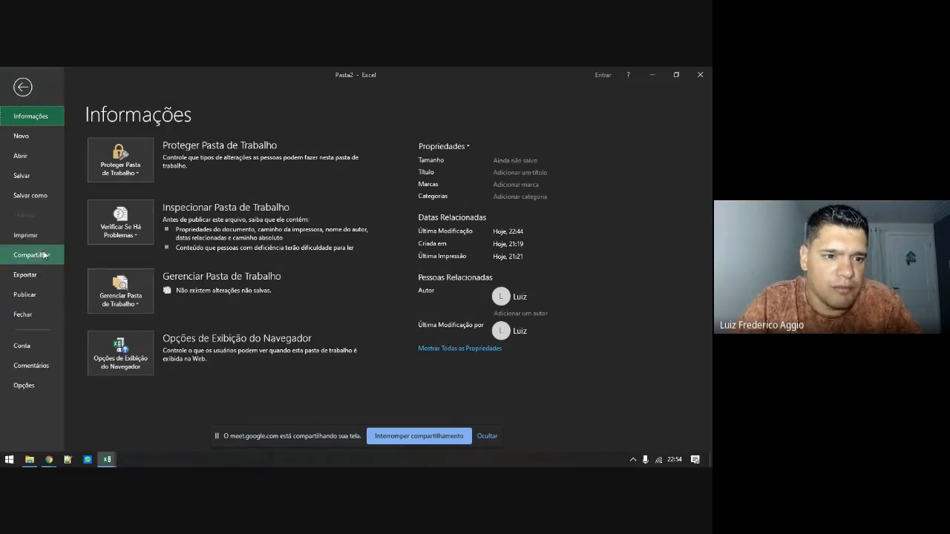
pyautogui.click(27, 235)
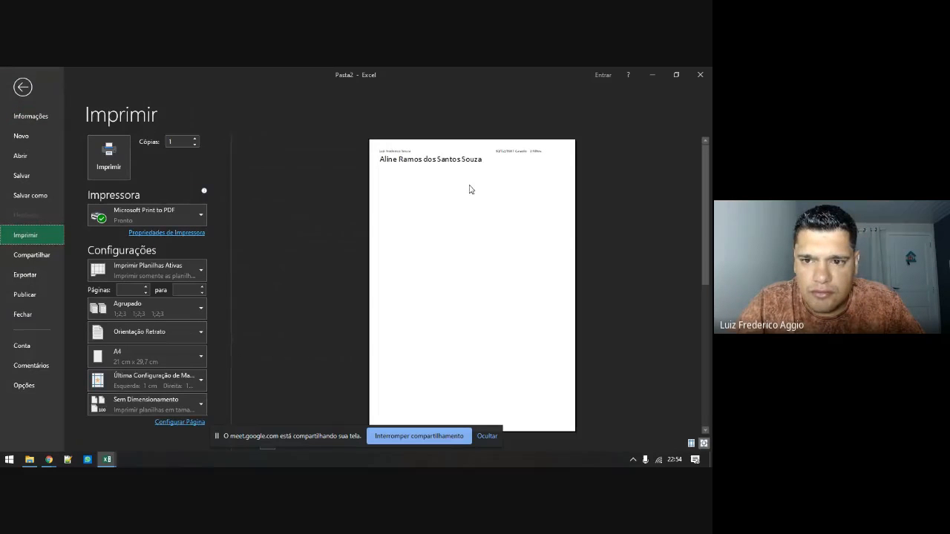
pyautogui.scroll(-2, 486, 178)
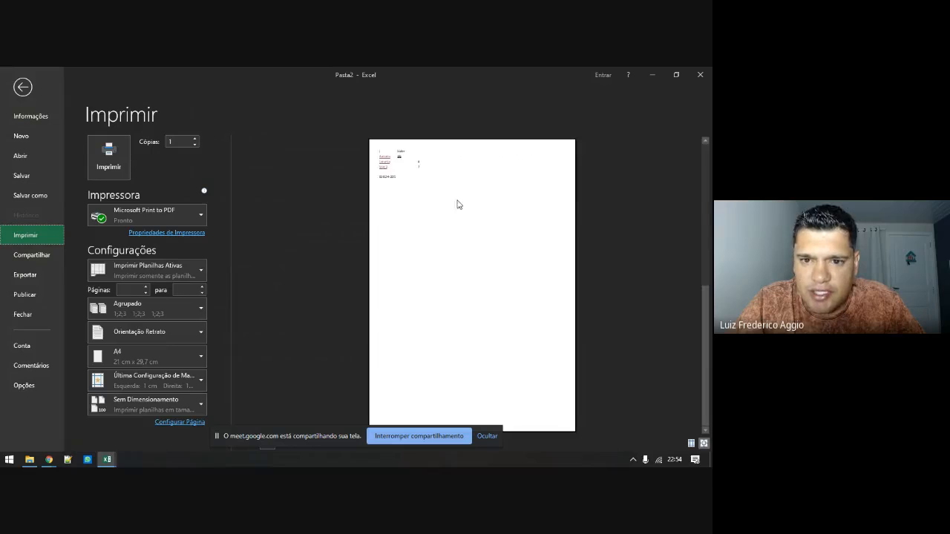
pyautogui.scroll(2, 443, 205)
pyautogui.scroll(-2, 445, 201)
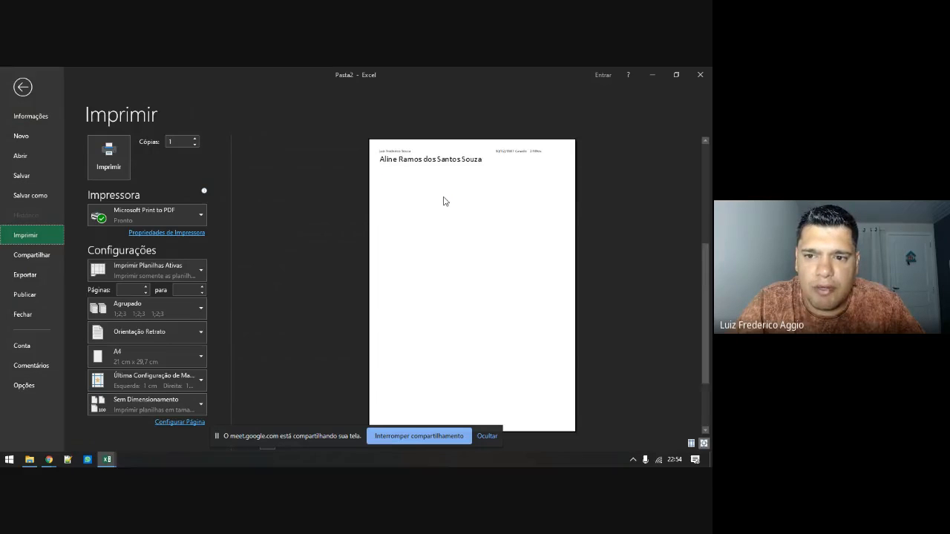
pyautogui.scroll(2, 444, 201)
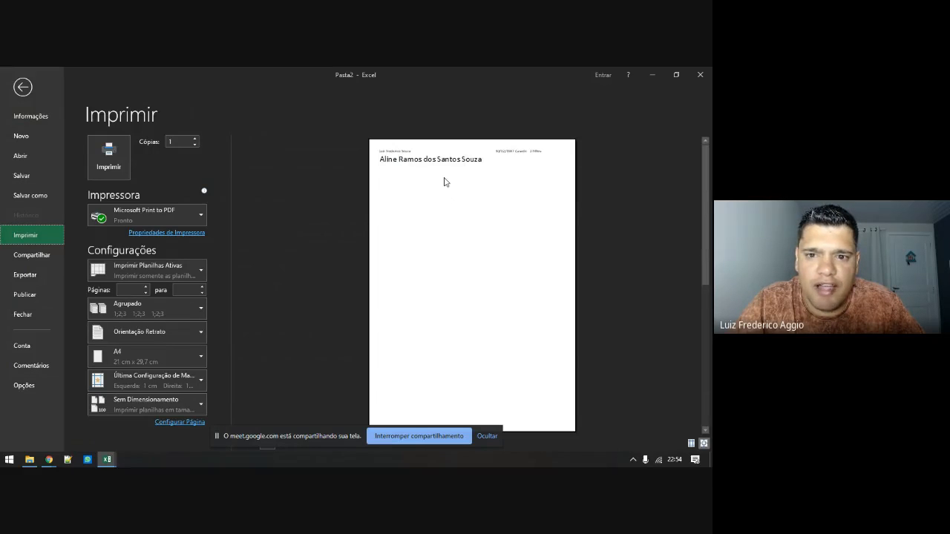
pyautogui.scroll(-2, 446, 182)
pyautogui.scroll(2, 444, 182)
pyautogui.press('Escape')
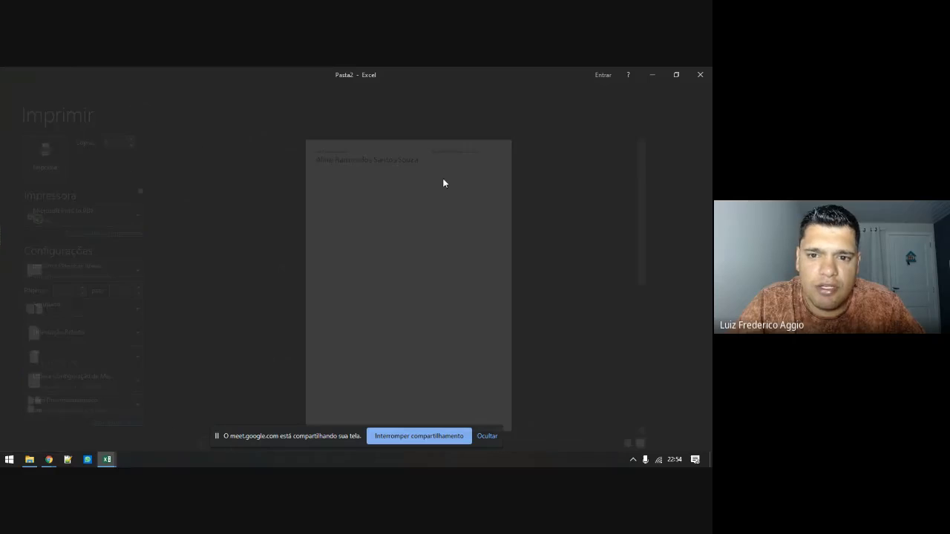
# Clear the print area and look over the sheet's automatic page breaks
pyautogui.click(172, 126)
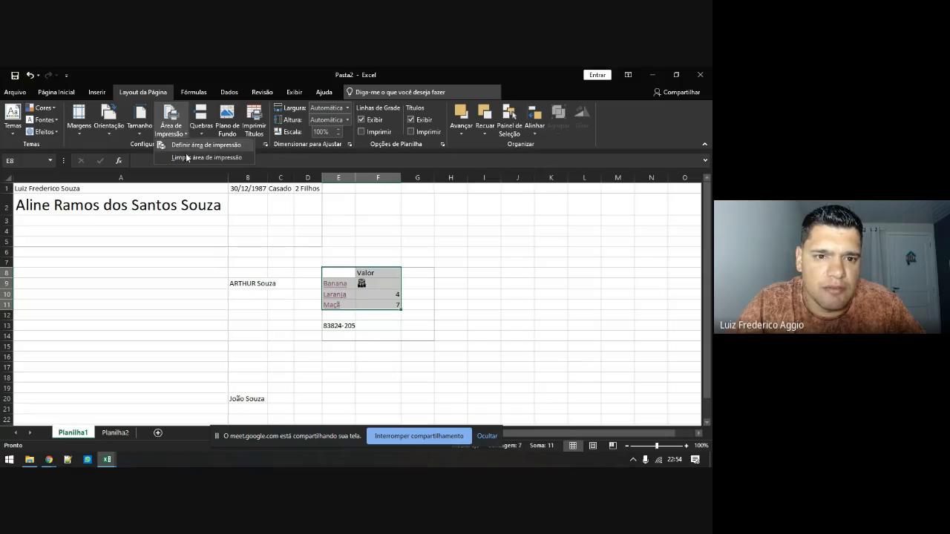
pyautogui.click(187, 158)
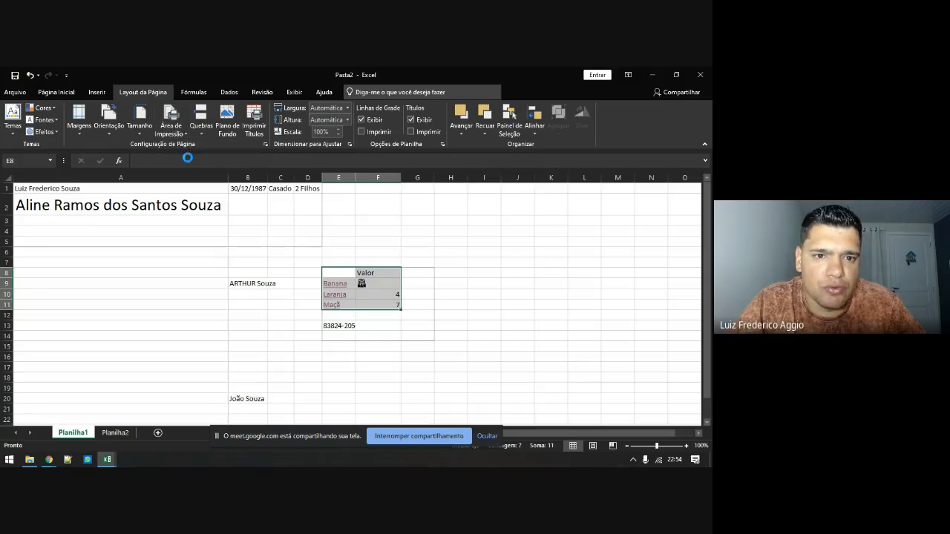
pyautogui.click(297, 272)
pyautogui.click(201, 121)
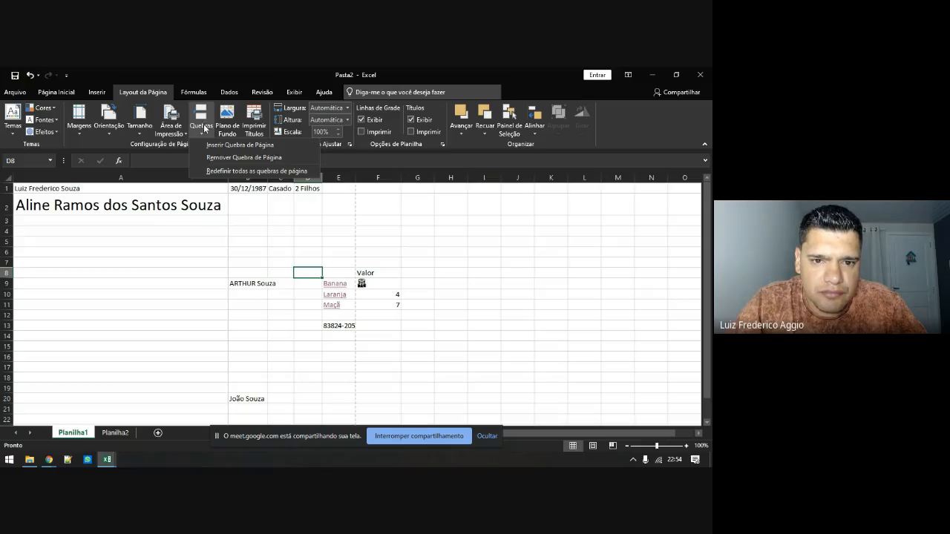
pyautogui.click(171, 269)
pyautogui.scroll(-14, 245, 305)
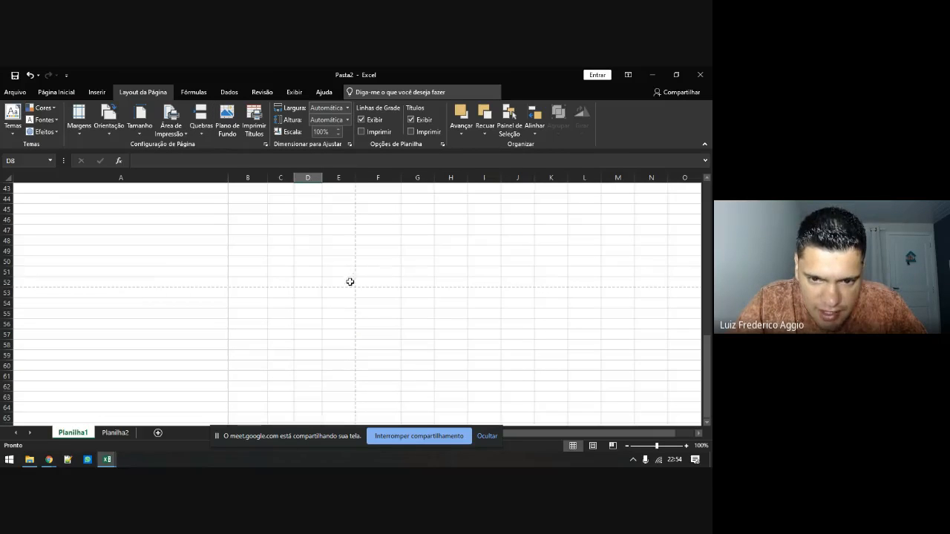
pyautogui.click(351, 282)
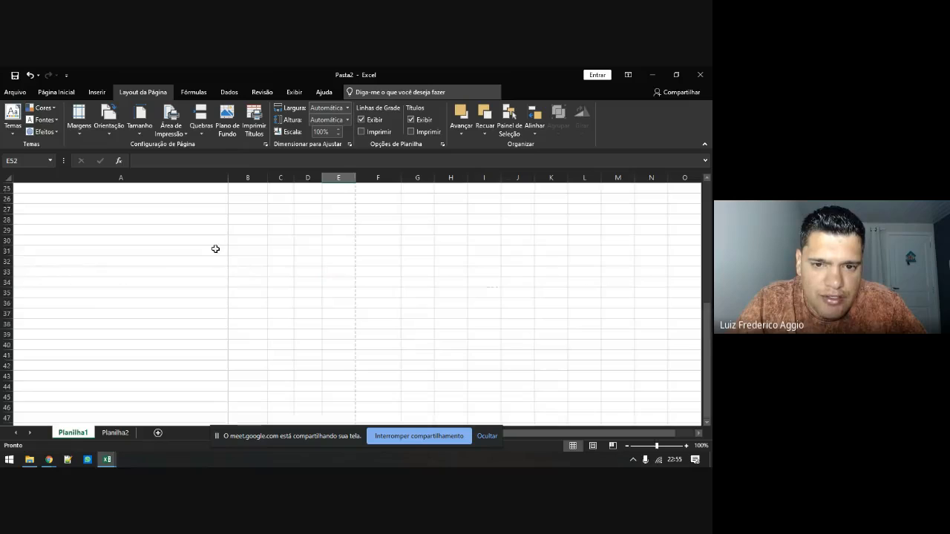
pyautogui.scroll(14, 213, 248)
# Insert a page break above row 9, compare the two pages, then remove it
pyautogui.click(160, 281)
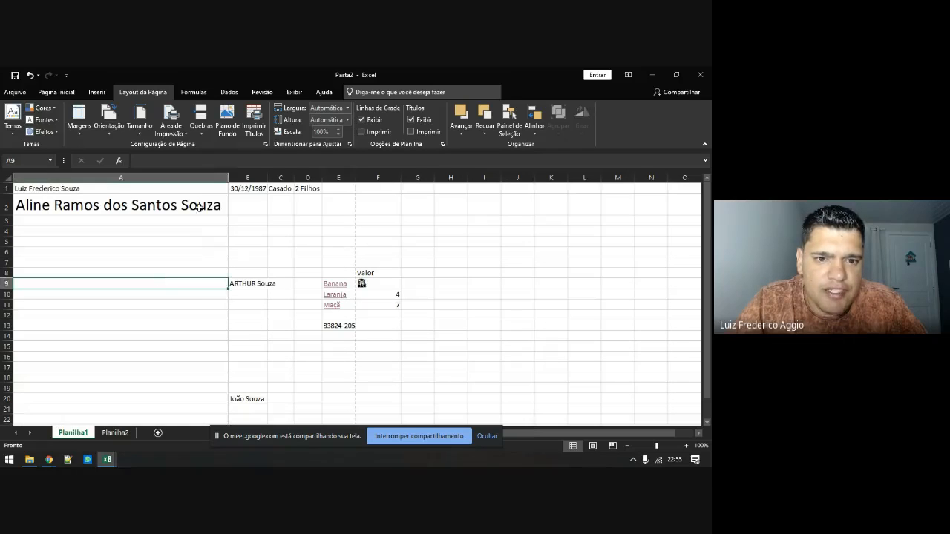
pyautogui.click(200, 122)
pyautogui.click(220, 148)
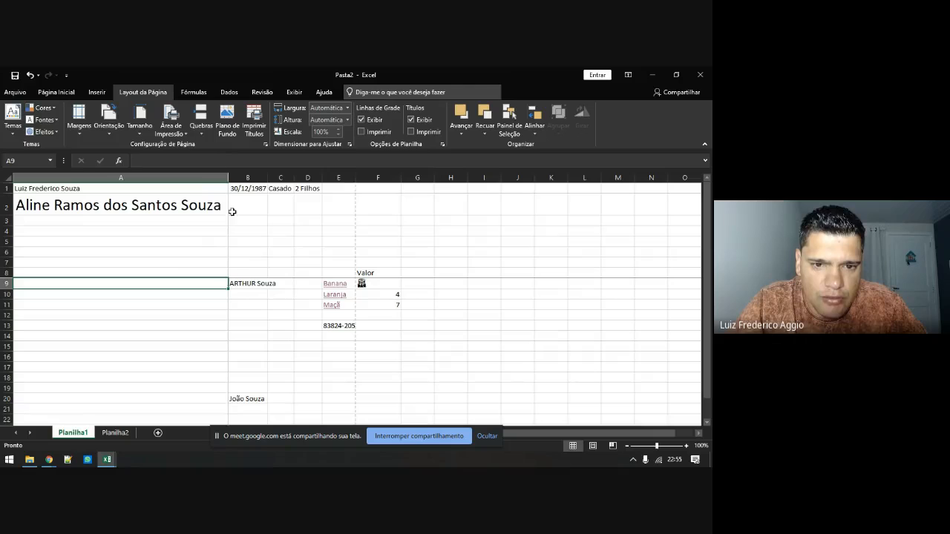
pyautogui.moveTo(197, 186); pyautogui.dragTo(345, 273)
pyautogui.moveTo(206, 282); pyautogui.dragTo(352, 378)
pyautogui.click(202, 134)
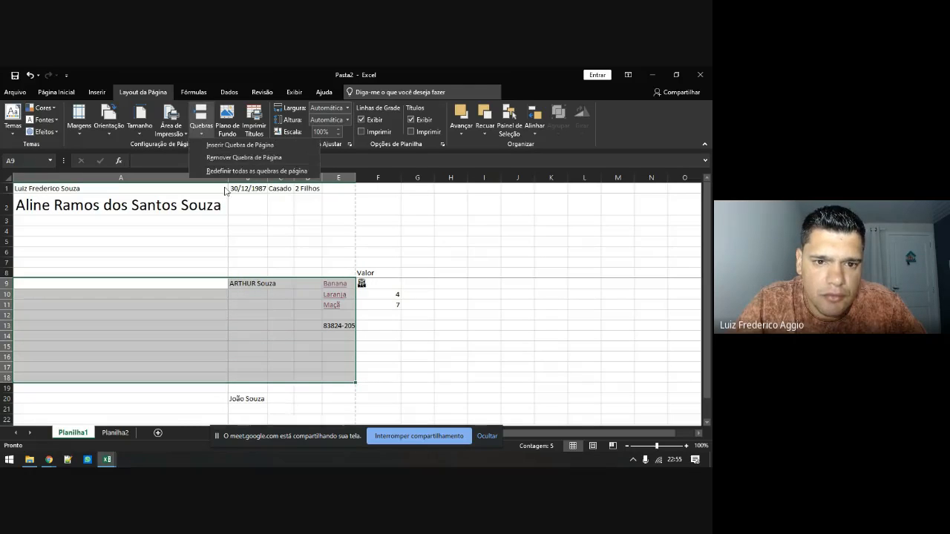
pyautogui.click(230, 160)
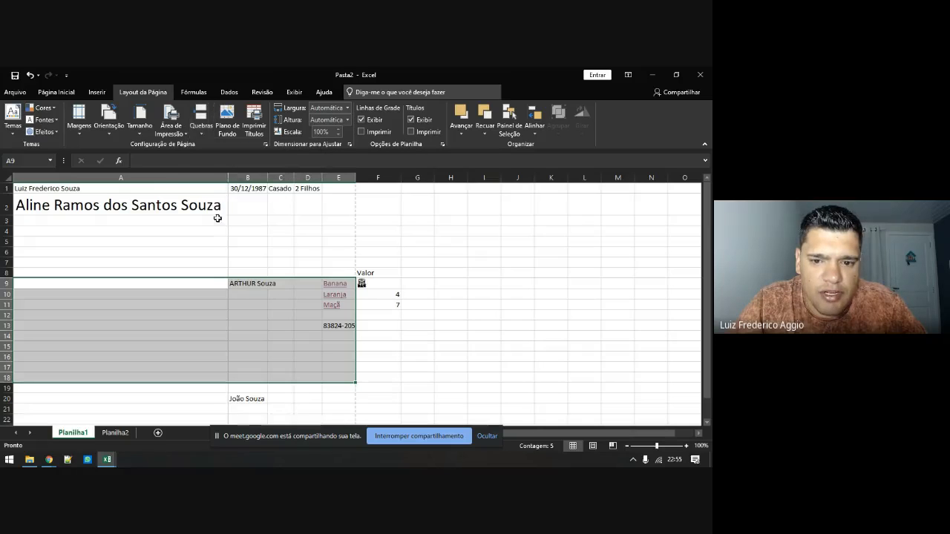
pyautogui.click(191, 230)
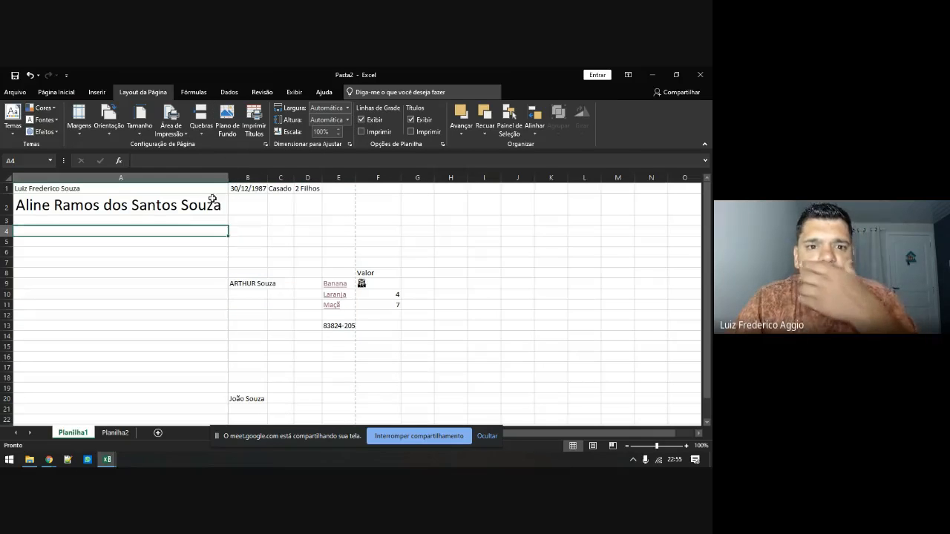
# Apply the unnamed (1) picture as the sheet background, scroll through it, then delete it
pyautogui.click(228, 128)
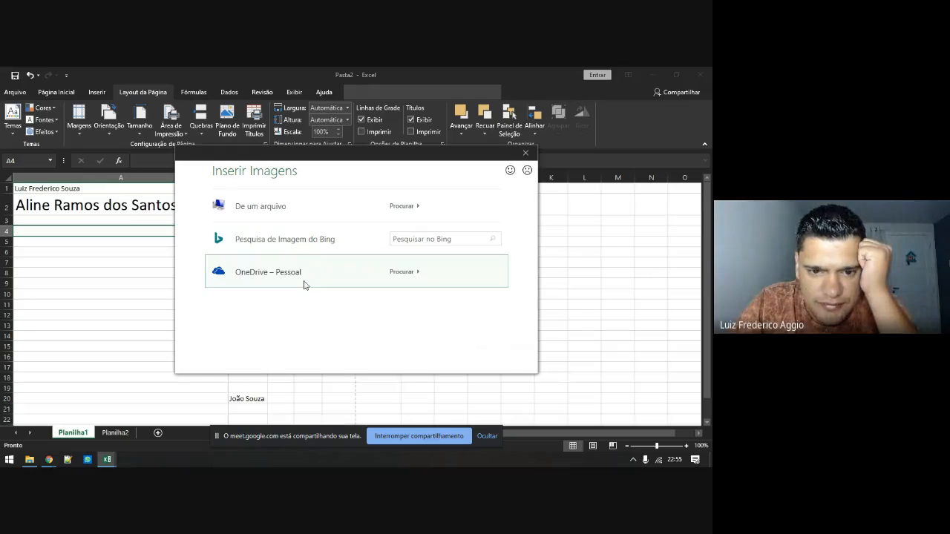
pyautogui.click(395, 211)
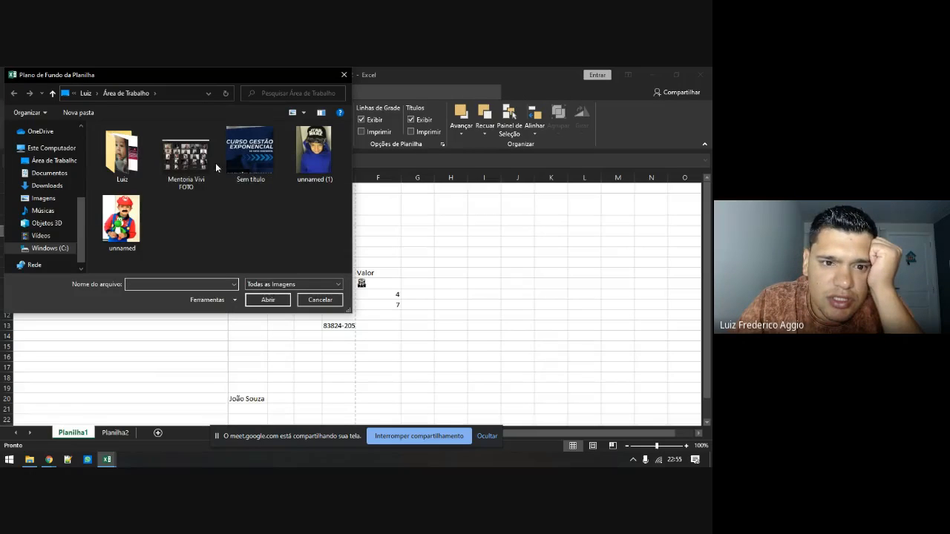
pyautogui.doubleClick(314, 158)
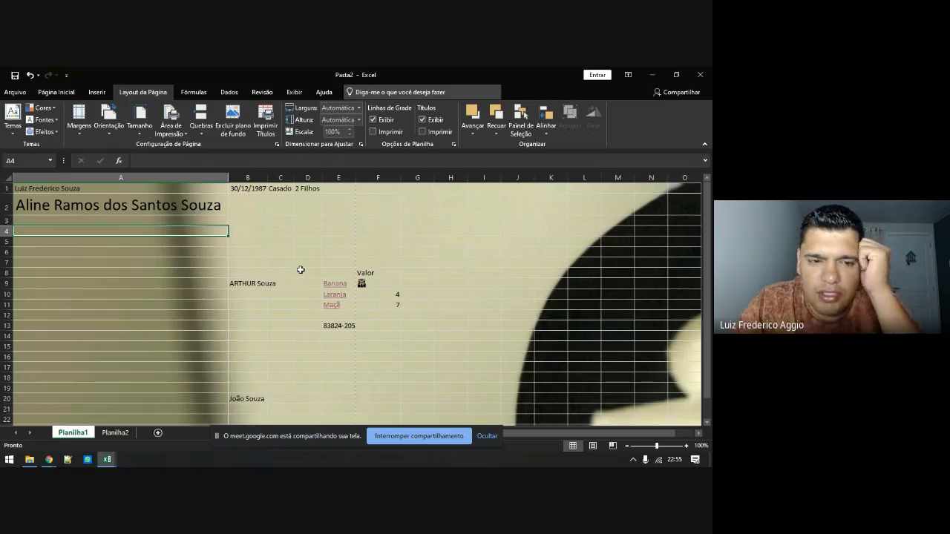
pyautogui.scroll(-10, 306, 273)
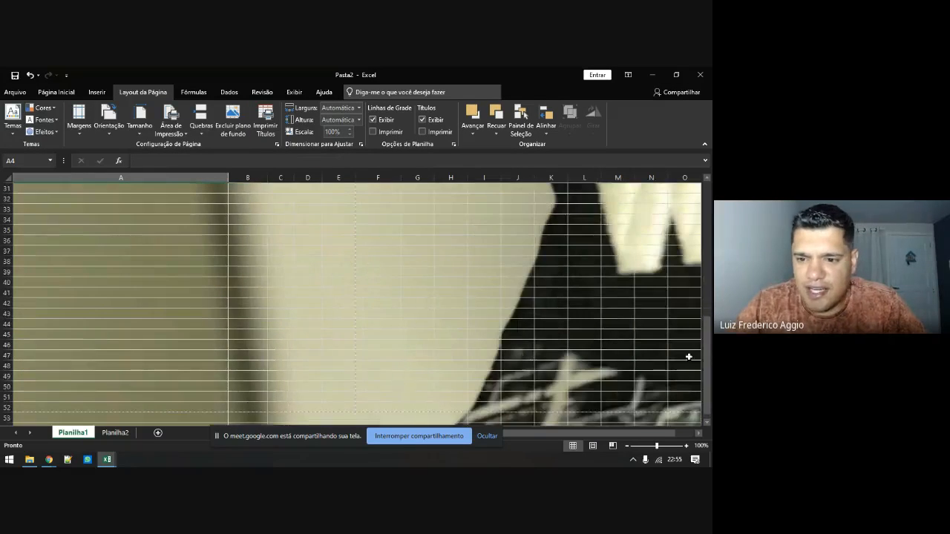
pyautogui.scroll(-1, 548, 328)
pyautogui.scroll(-5, 371, 304)
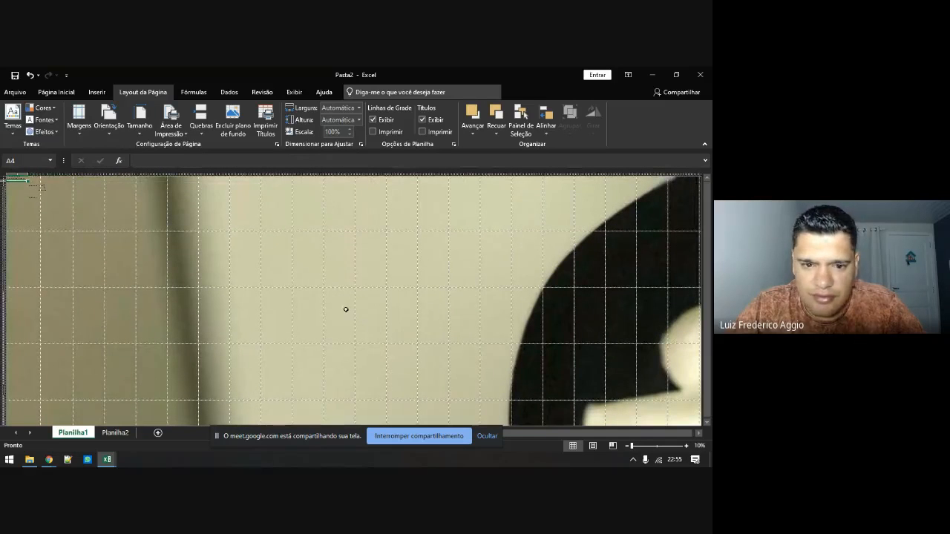
pyautogui.scroll(4, 310, 301)
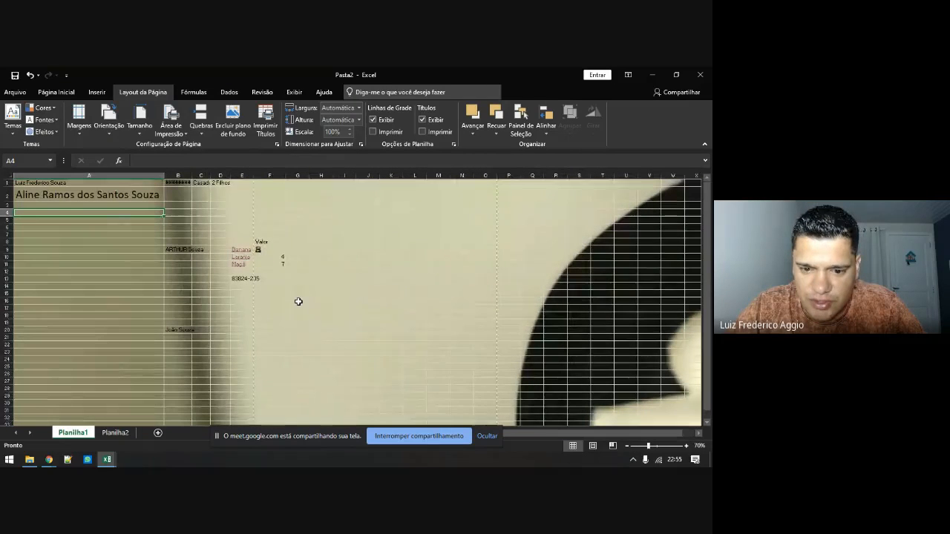
pyautogui.scroll(1, 298, 301)
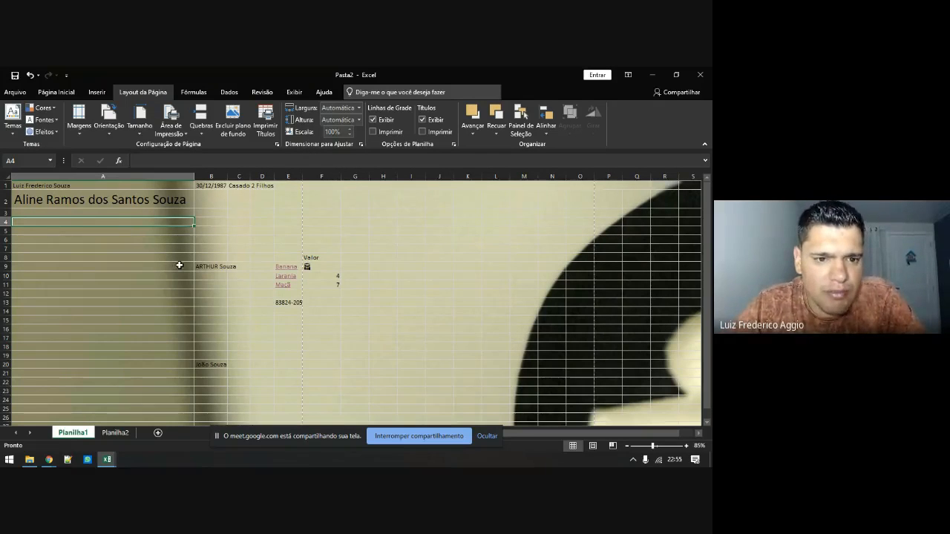
pyautogui.click(232, 123)
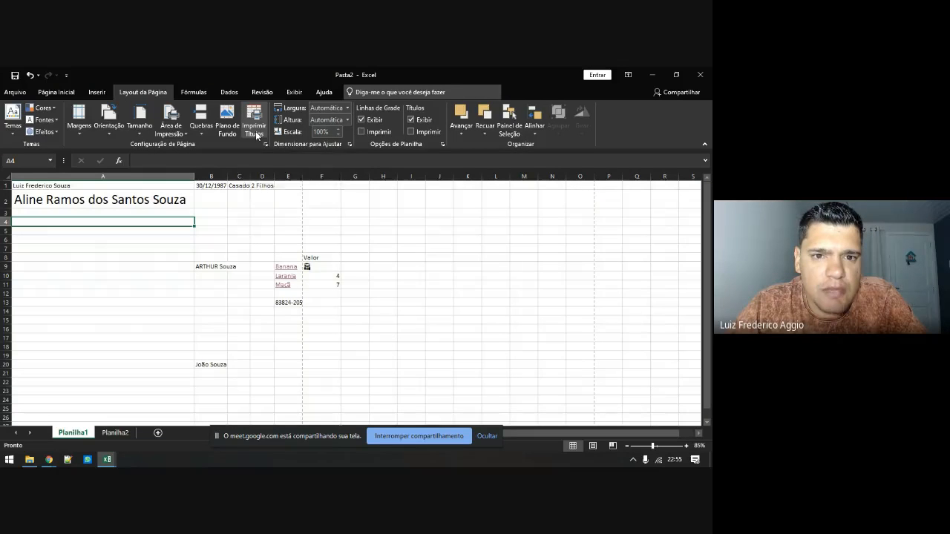
pyautogui.click(256, 134)
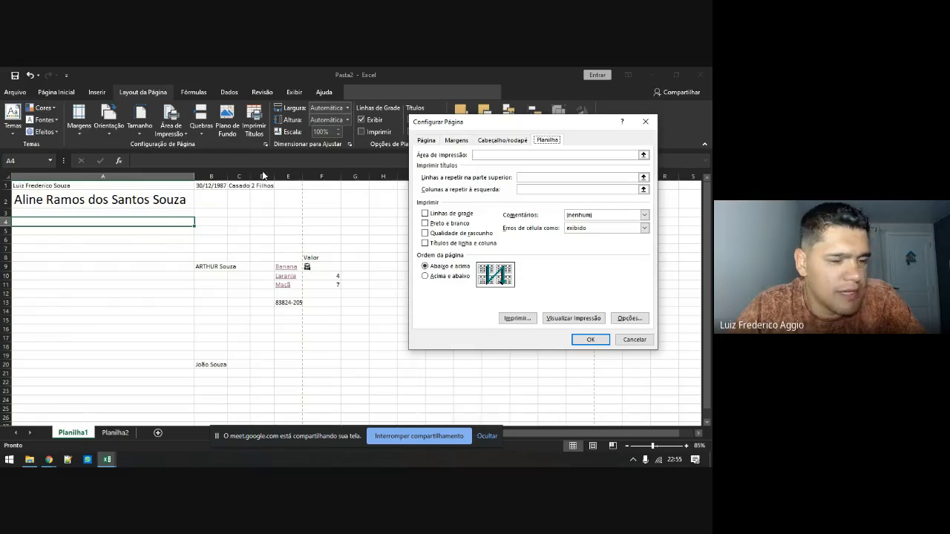
pyautogui.click(633, 339)
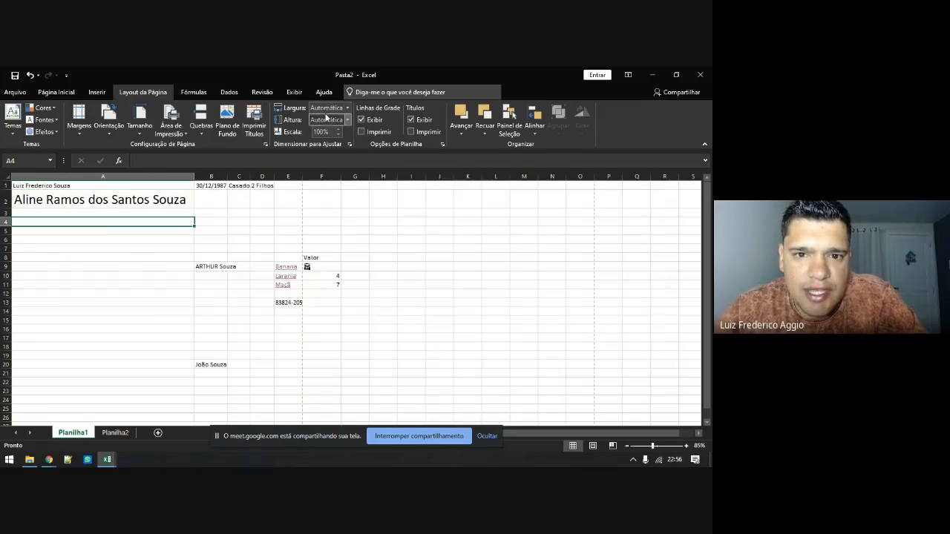
# Widen column A slightly and scale the printout to 3 pages wide
pyautogui.moveTo(193, 178); pyautogui.dragTo(213, 178)
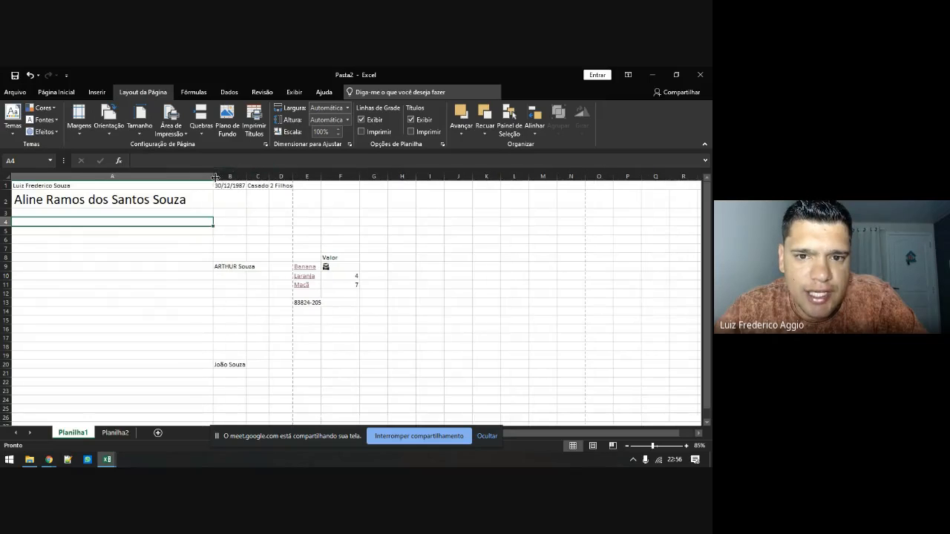
pyautogui.click(322, 107)
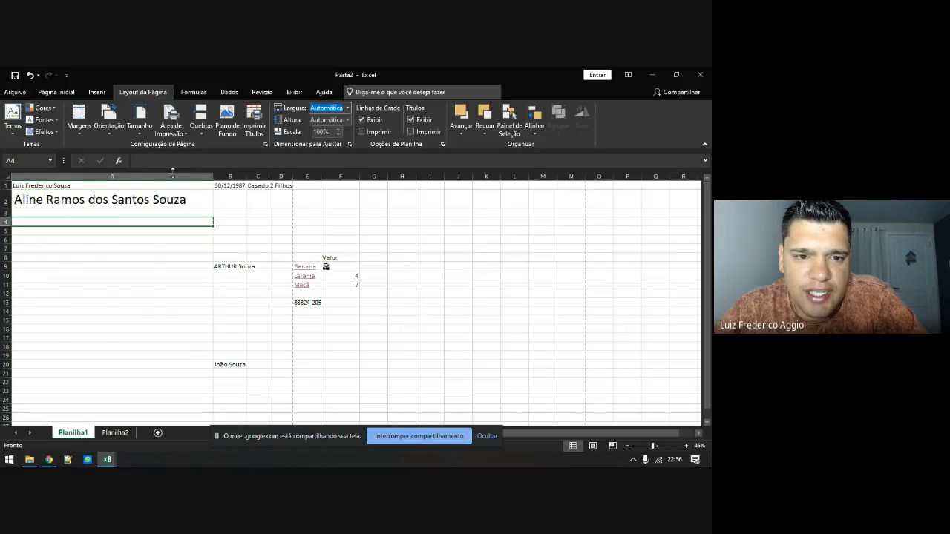
pyautogui.click(165, 177)
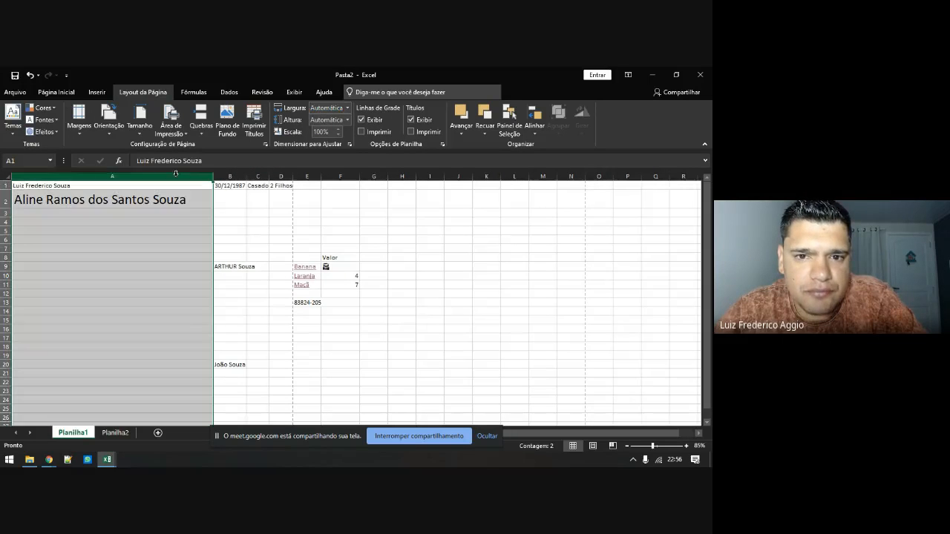
pyautogui.click(348, 108)
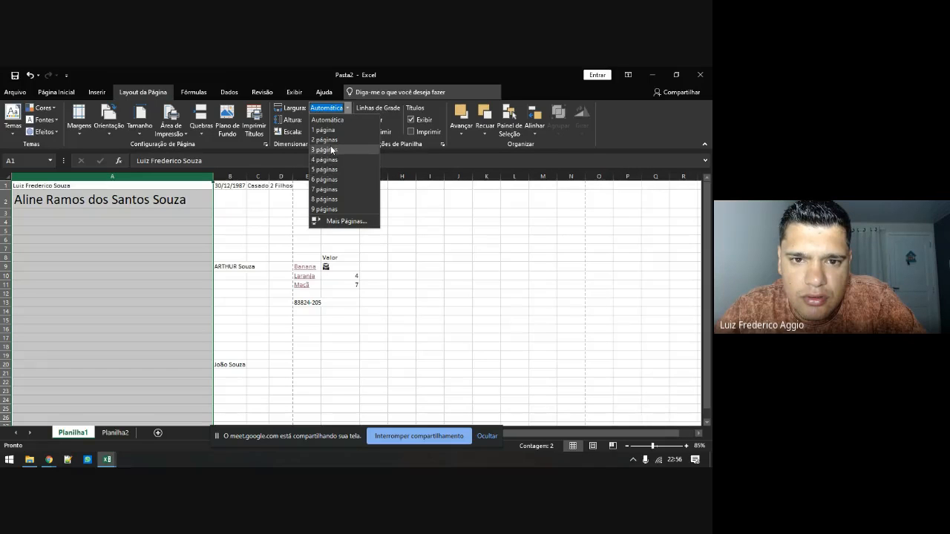
pyautogui.click(325, 150)
# Review the sheet, briefly opening cell A6's shortcut menu, then open the File backstage view
pyautogui.click(263, 218)
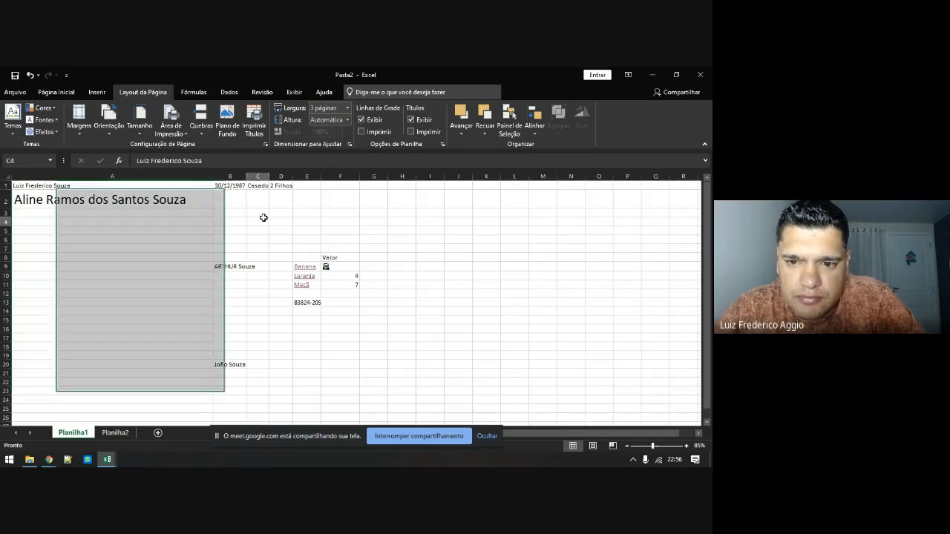
pyautogui.scroll(-1, 268, 220)
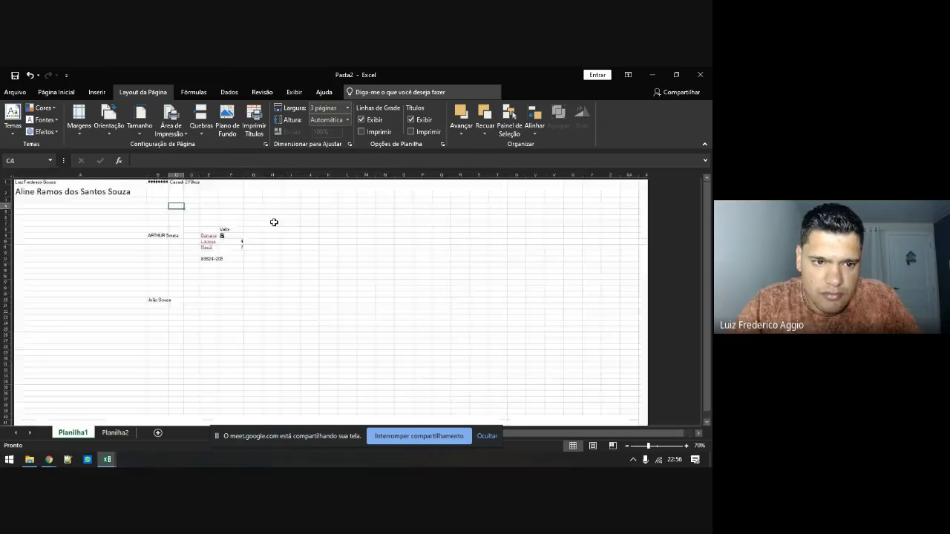
pyautogui.scroll(1, 274, 221)
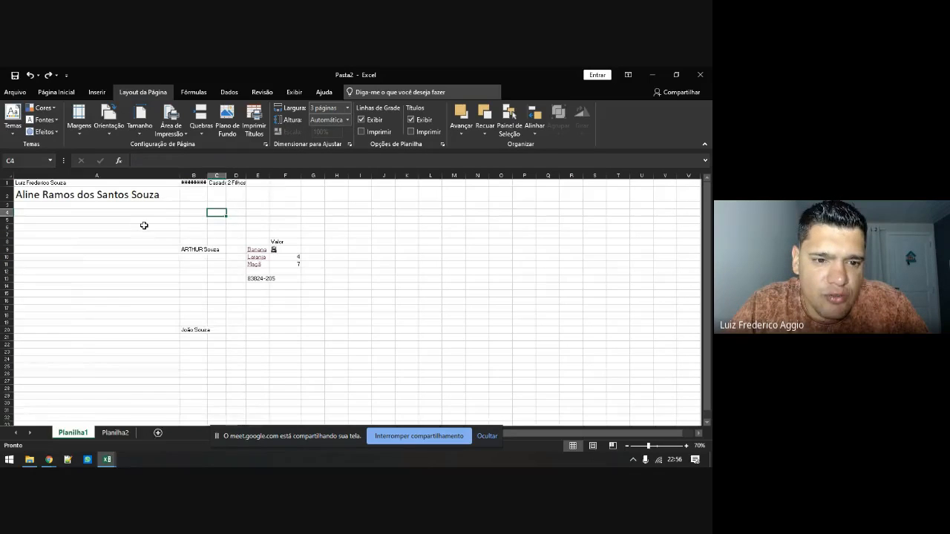
pyautogui.rightClick(144, 225)
pyautogui.press('Escape')
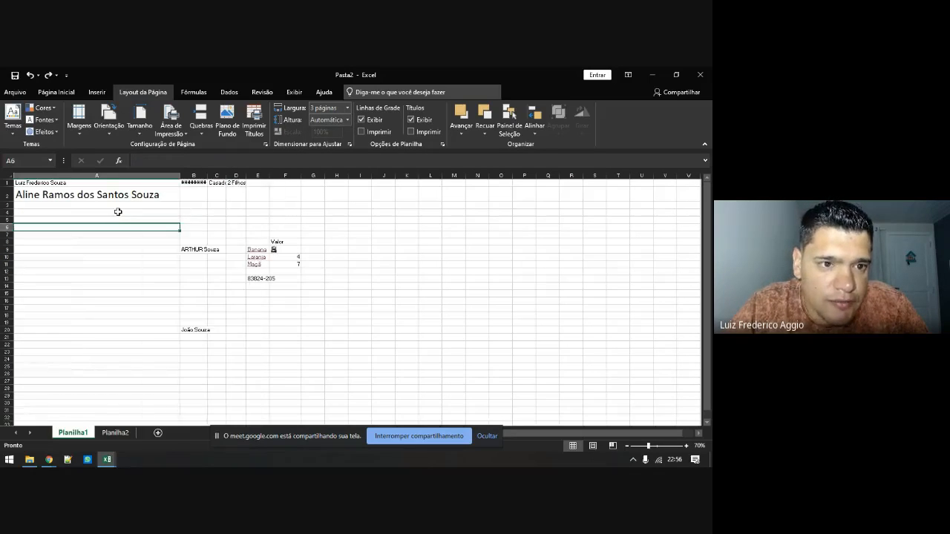
pyautogui.click(13, 93)
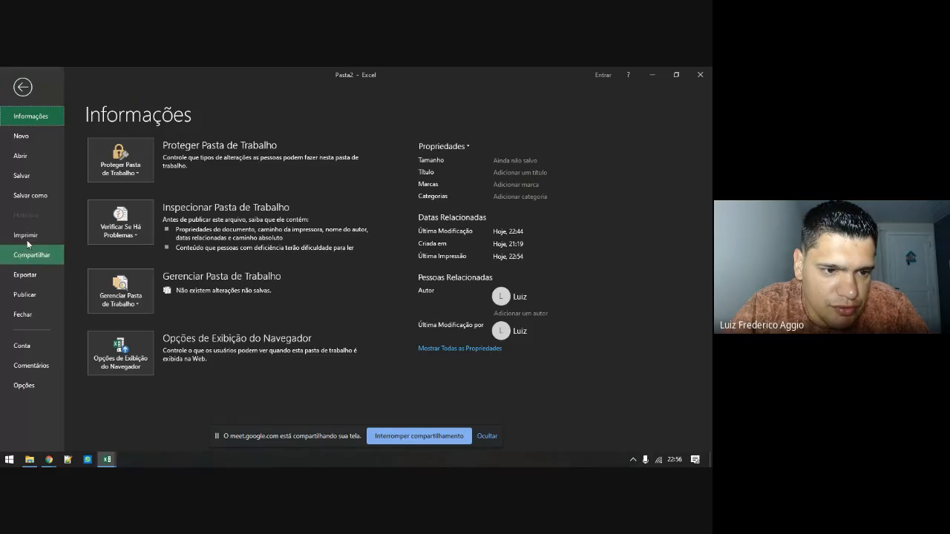
pyautogui.click(26, 238)
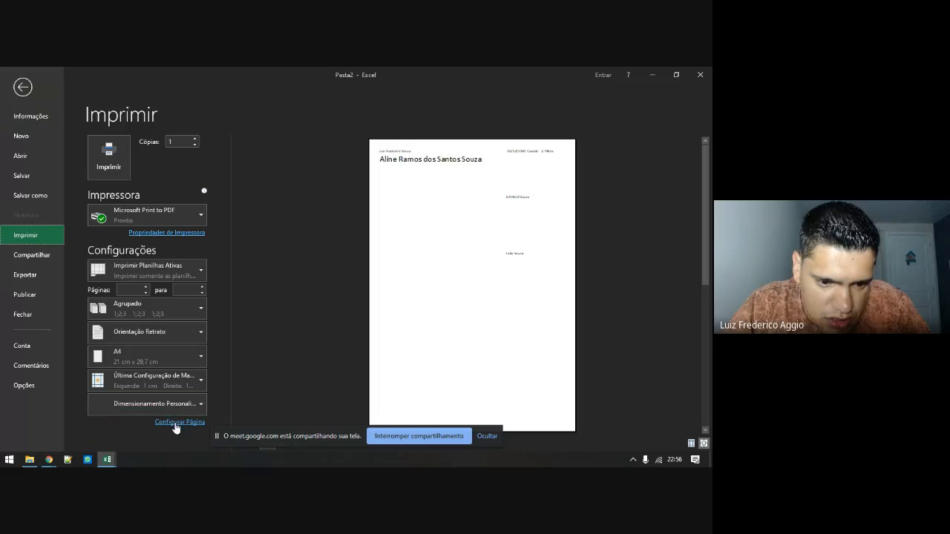
pyautogui.click(177, 422)
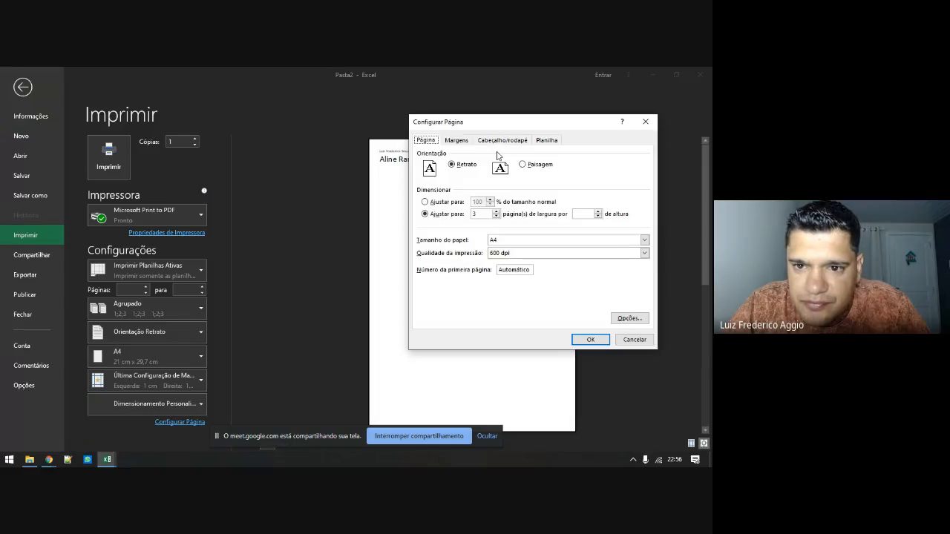
pyautogui.click(456, 141)
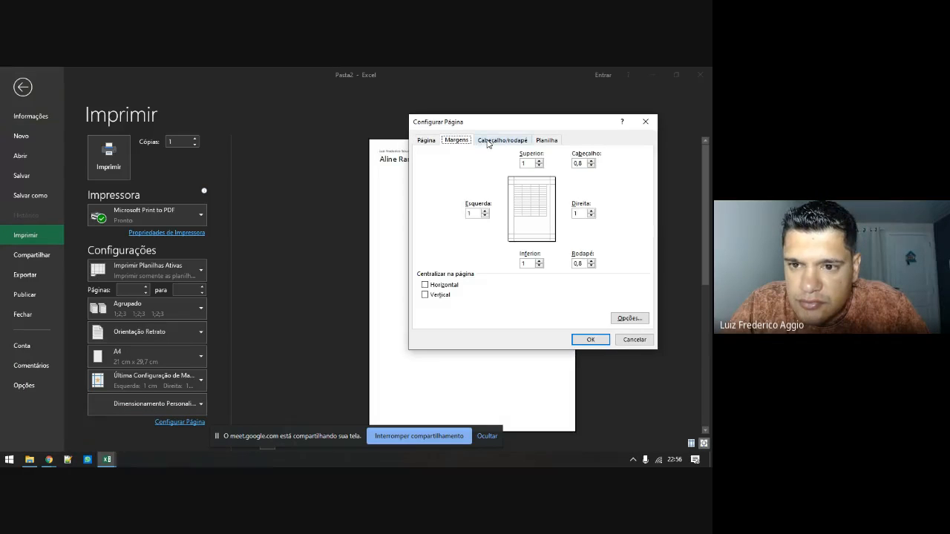
pyautogui.click(489, 141)
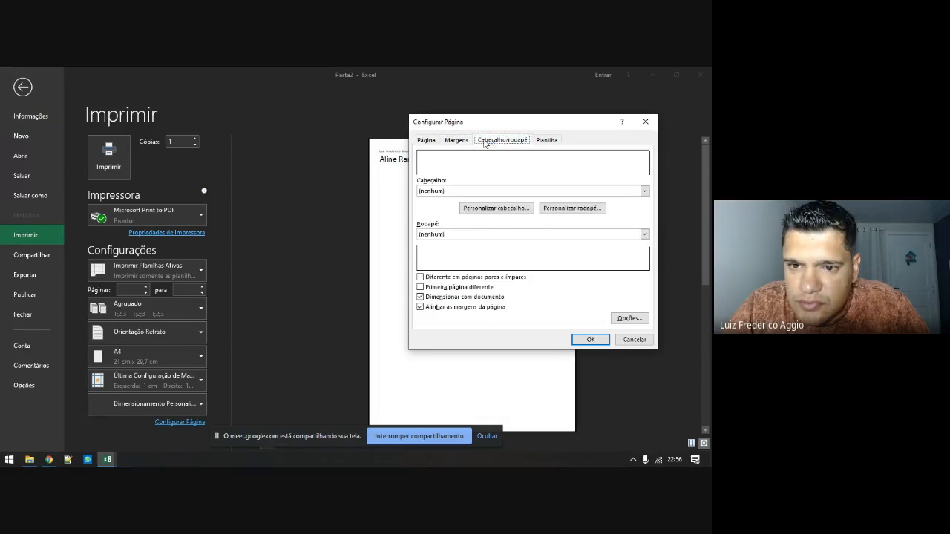
pyautogui.click(425, 141)
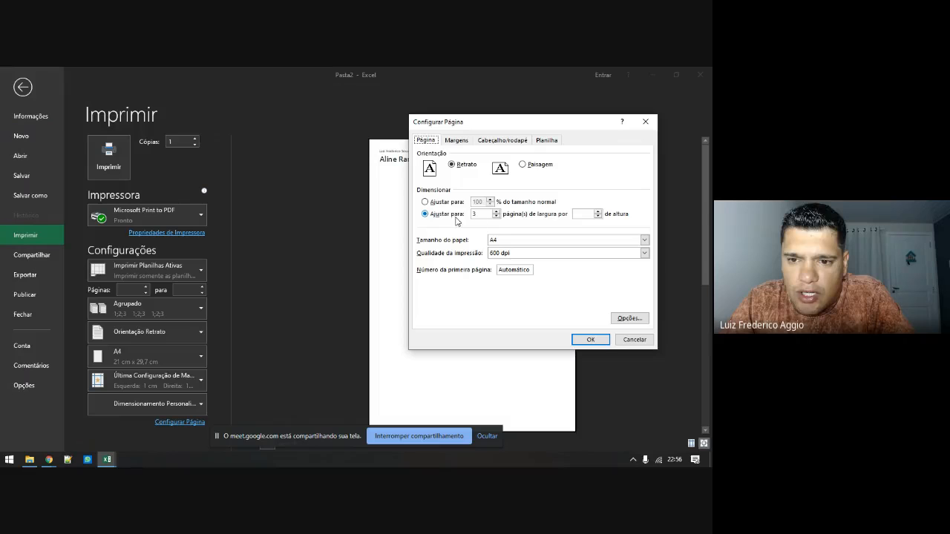
pyautogui.click(599, 212)
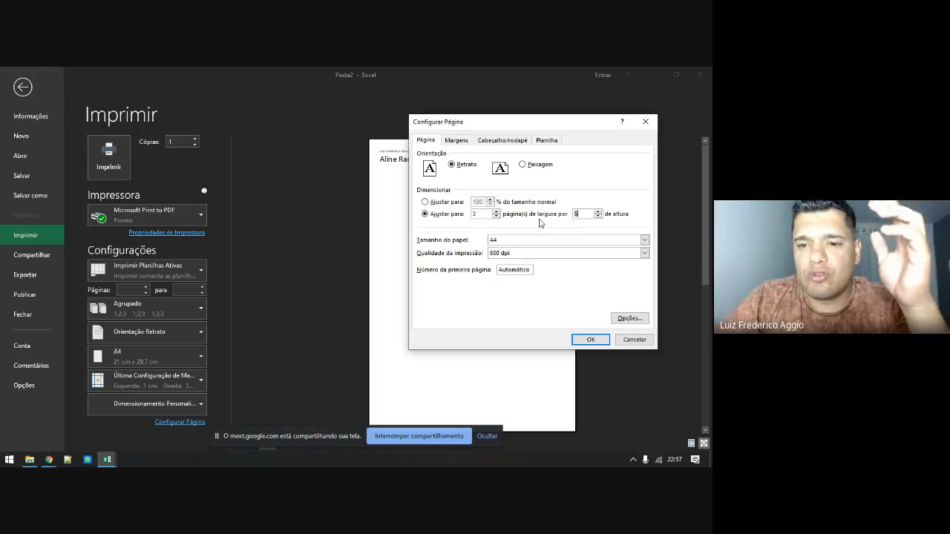
pyautogui.click(496, 217)
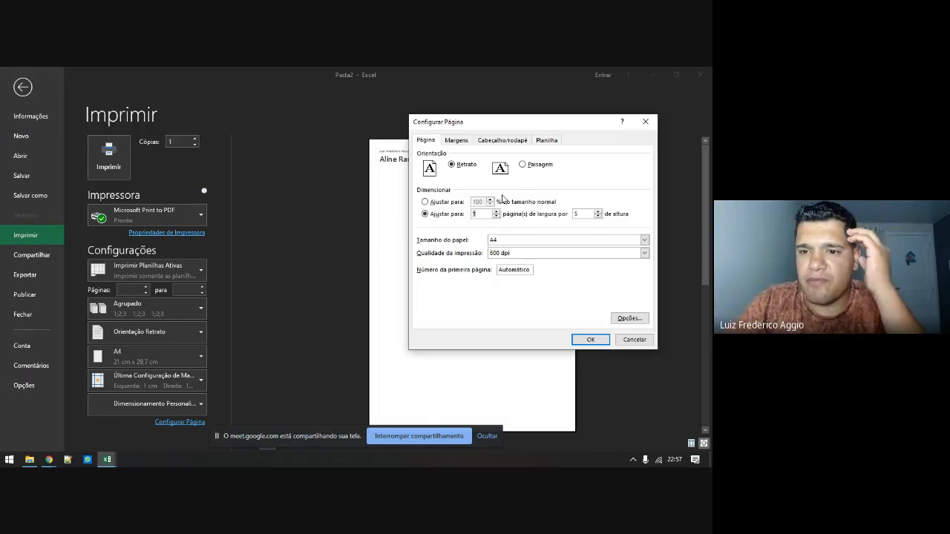
pyautogui.click(522, 165)
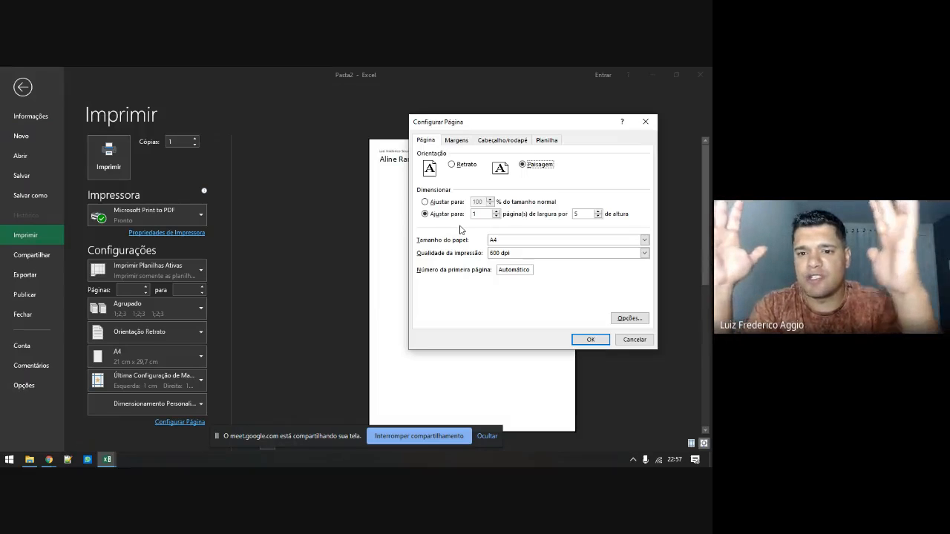
pyautogui.click(628, 339)
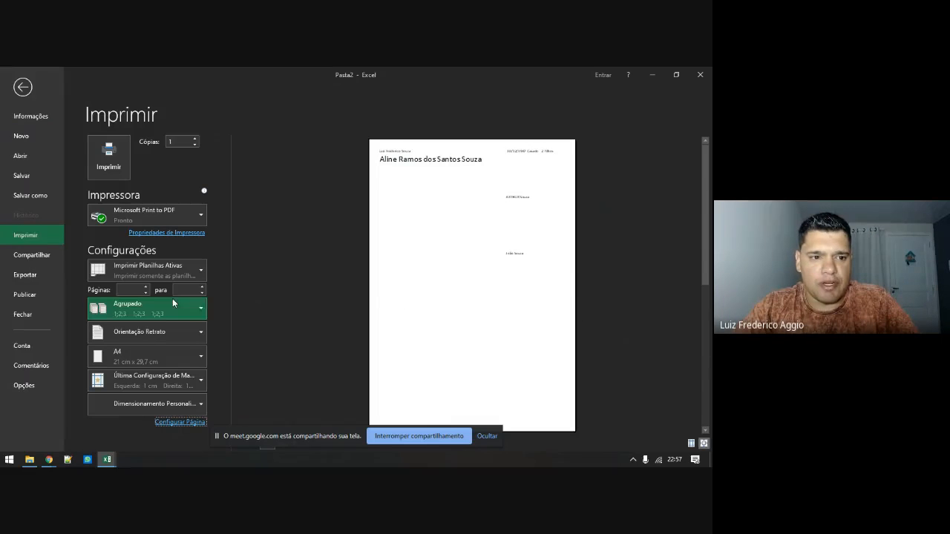
pyautogui.click(182, 422)
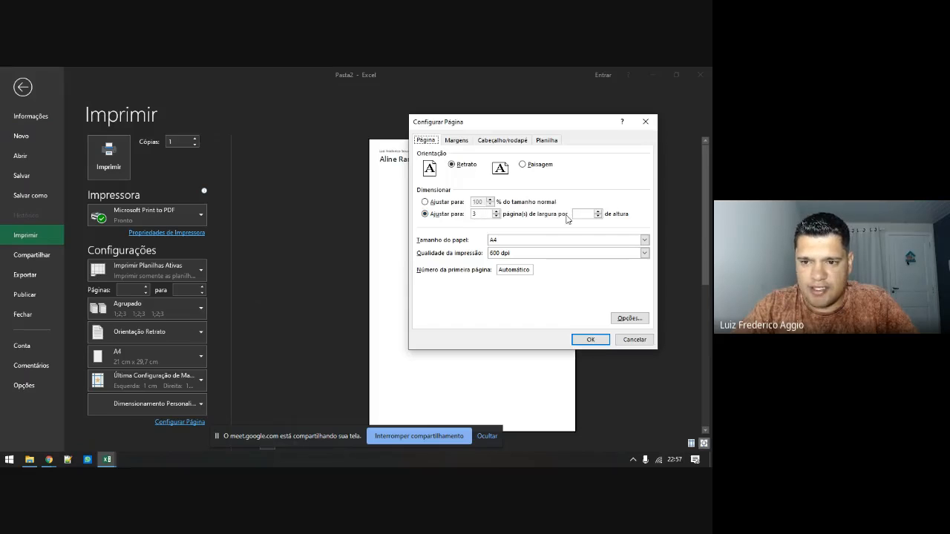
pyautogui.press('Return')
pyautogui.press('Escape')
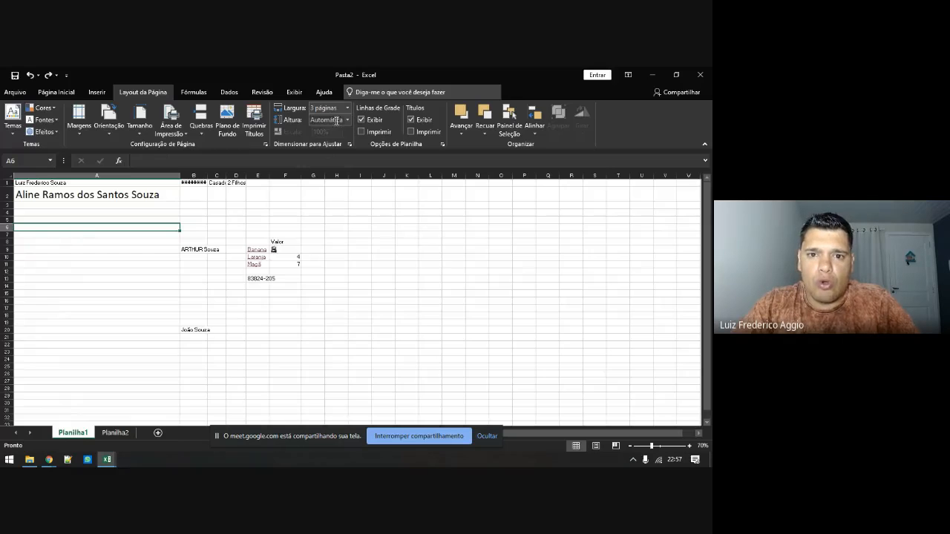
pyautogui.click(347, 110)
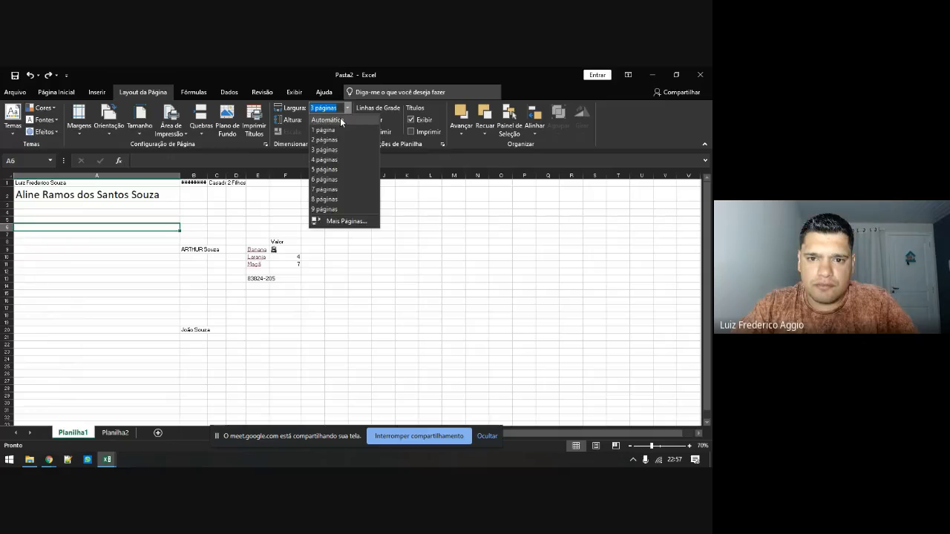
pyautogui.click(339, 117)
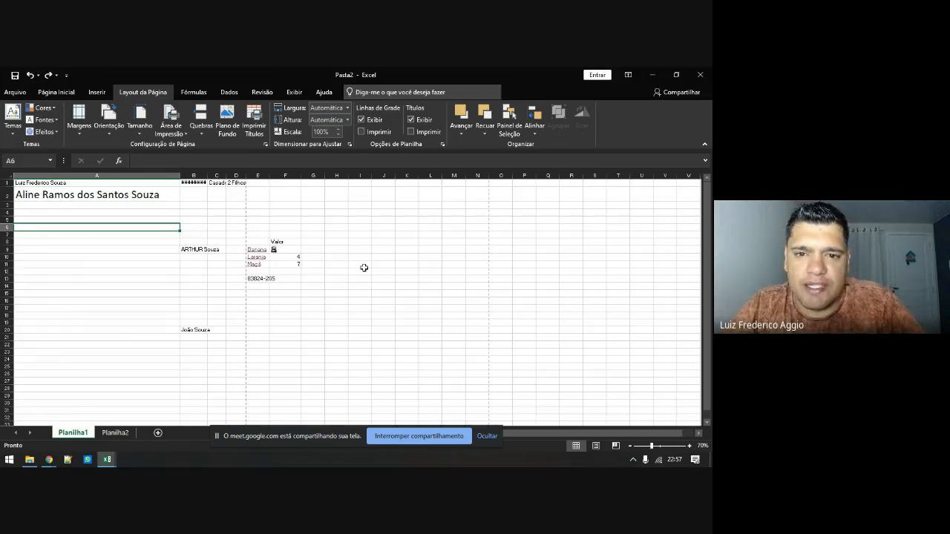
pyautogui.keyDown('ctrl'); pyautogui.scroll(2, 190, 258); pyautogui.keyUp('ctrl')
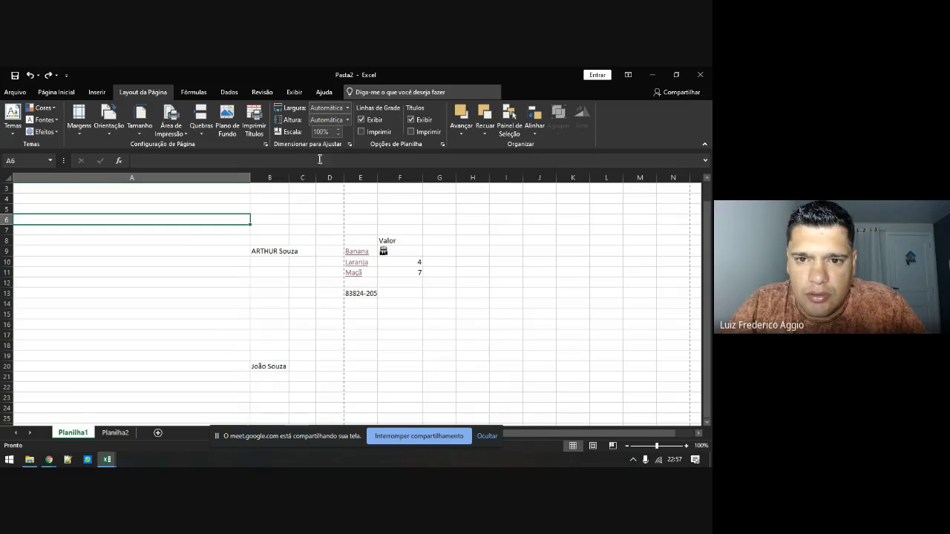
pyautogui.click(361, 120)
pyautogui.scroll(1, 230, 241)
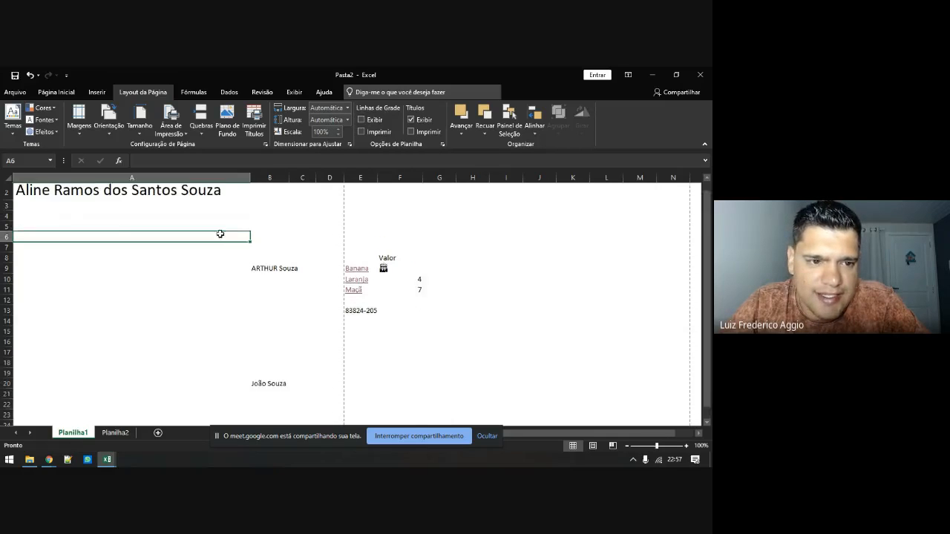
pyautogui.click(362, 119)
pyautogui.click(361, 132)
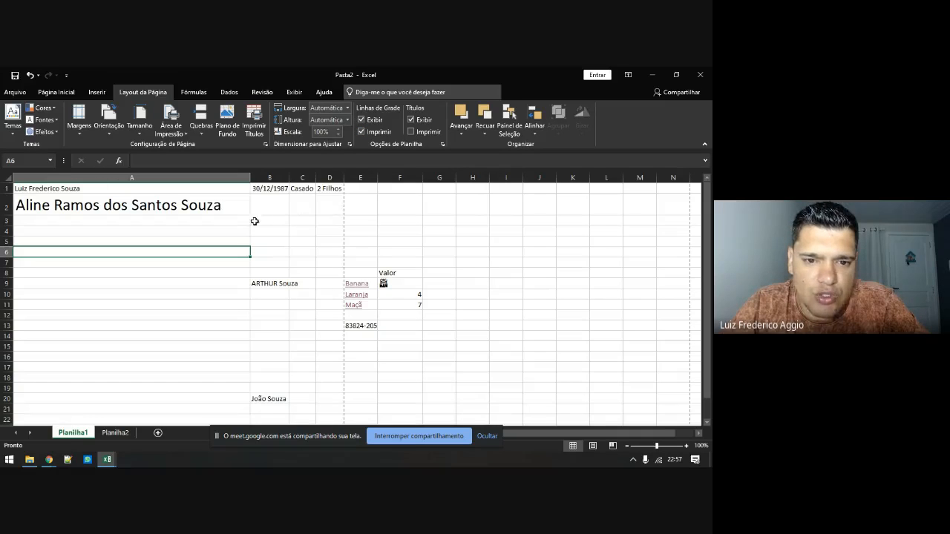
pyautogui.click(363, 131)
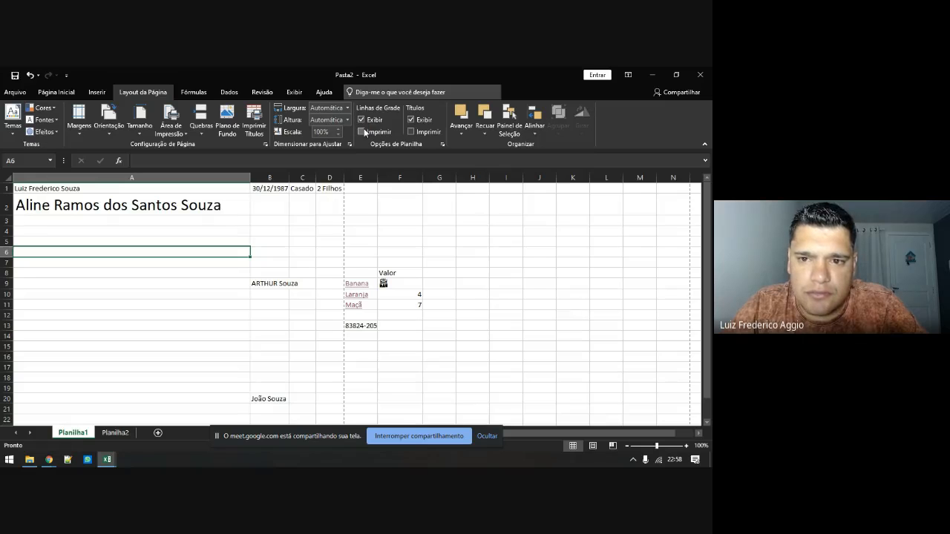
pyautogui.click(412, 120)
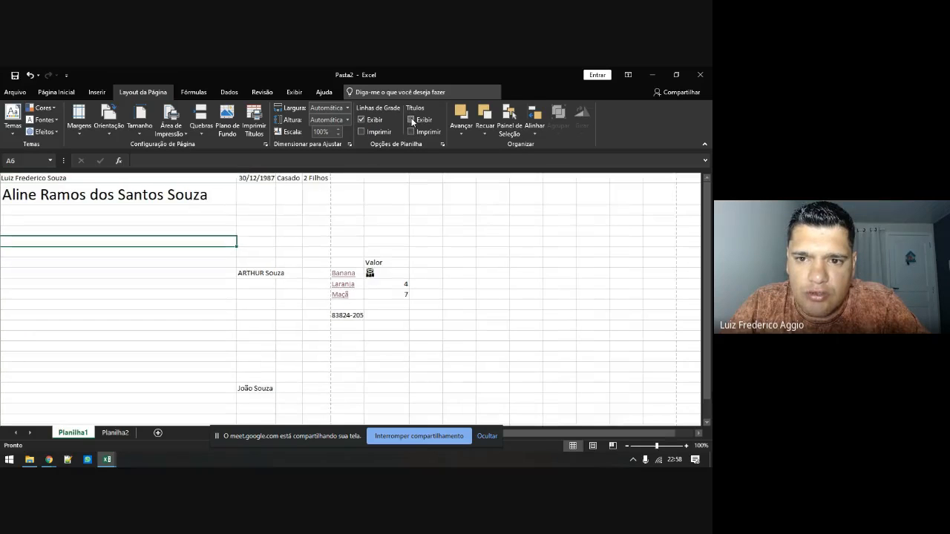
pyautogui.click(412, 120)
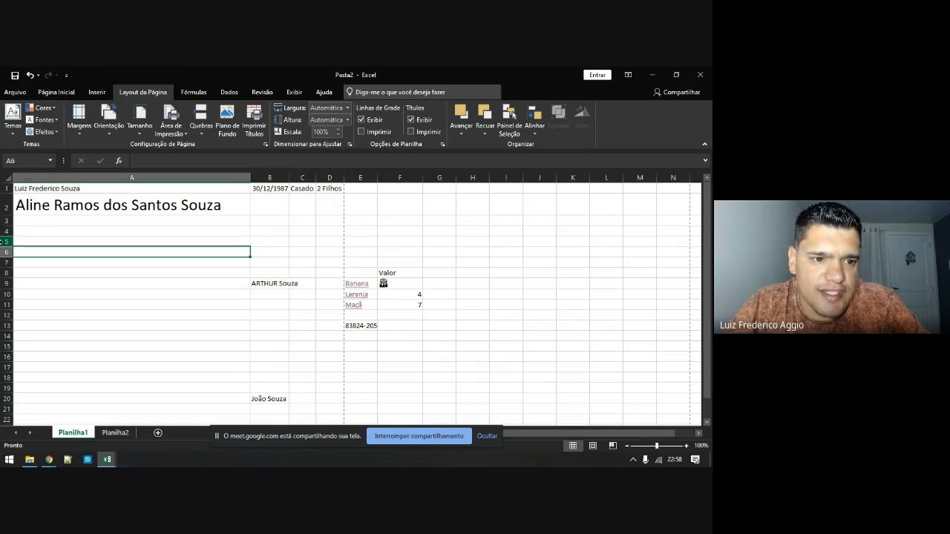
pyautogui.click(411, 119)
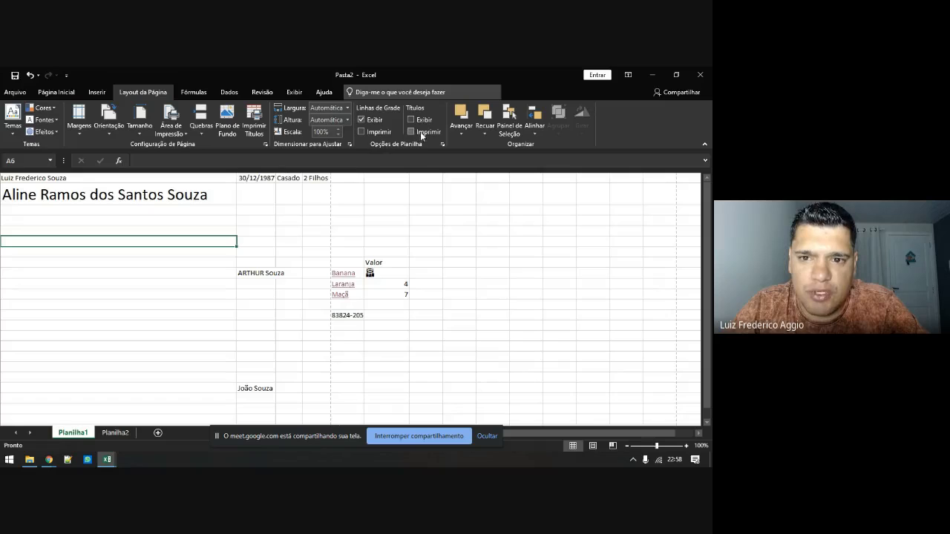
pyautogui.click(410, 119)
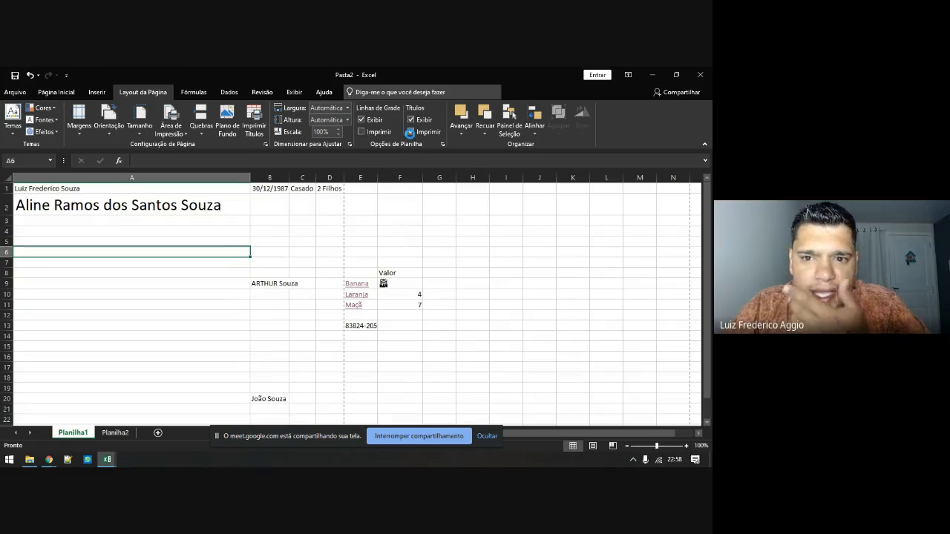
pyautogui.click(410, 133)
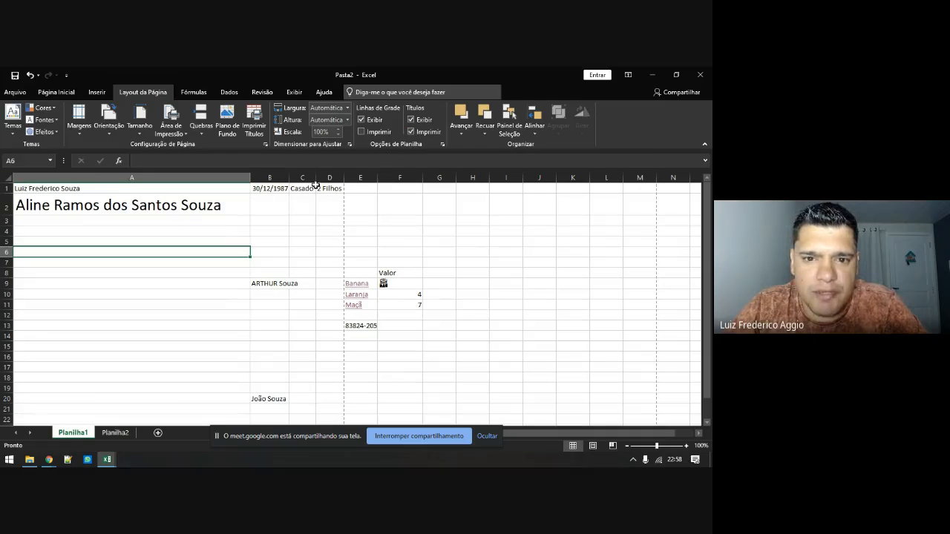
pyautogui.hotkey('ctrl', 'p')
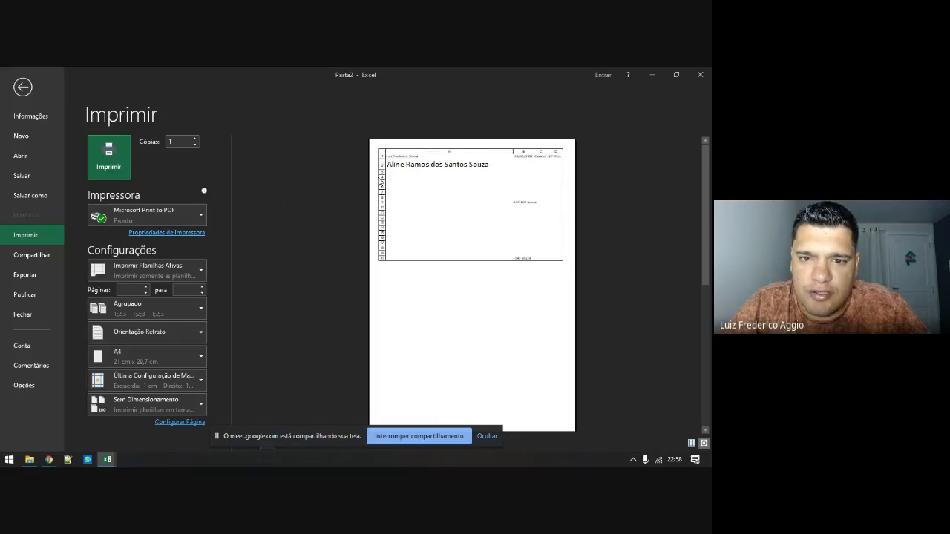
pyautogui.press('Escape')
pyautogui.click(412, 133)
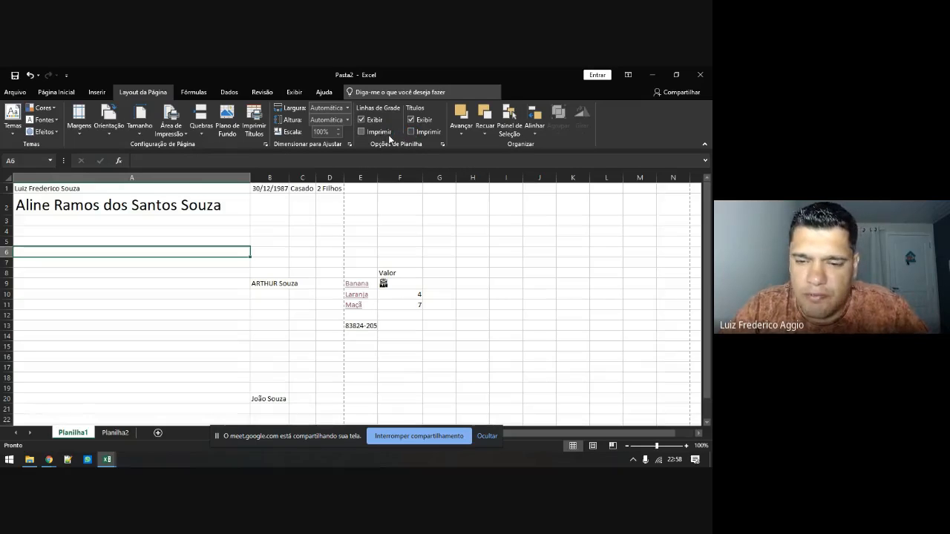
pyautogui.hotkey('ctrl', 'p')
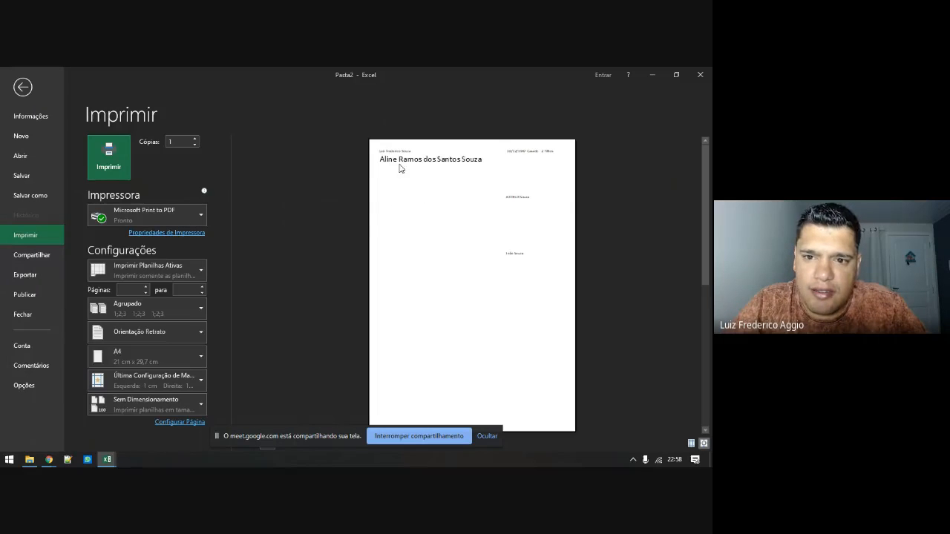
pyautogui.press('Escape')
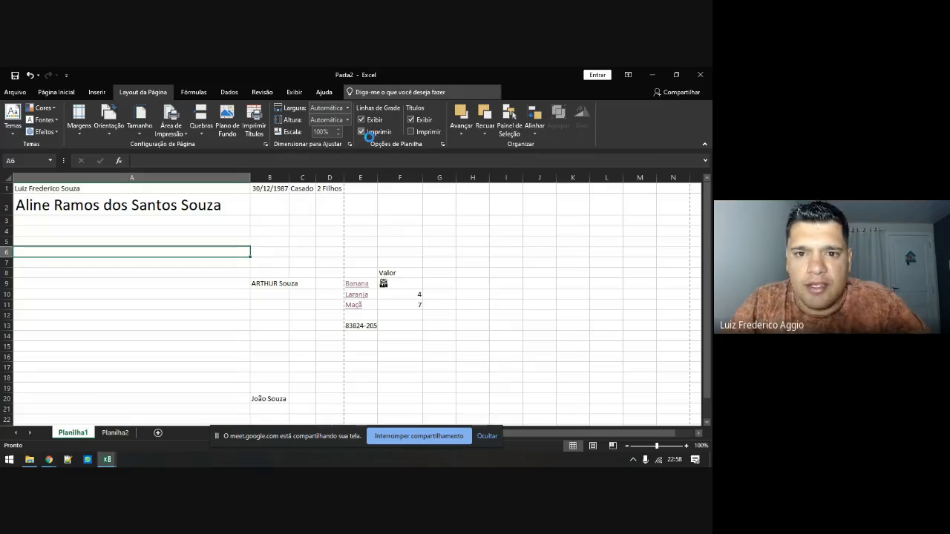
pyautogui.click(369, 132)
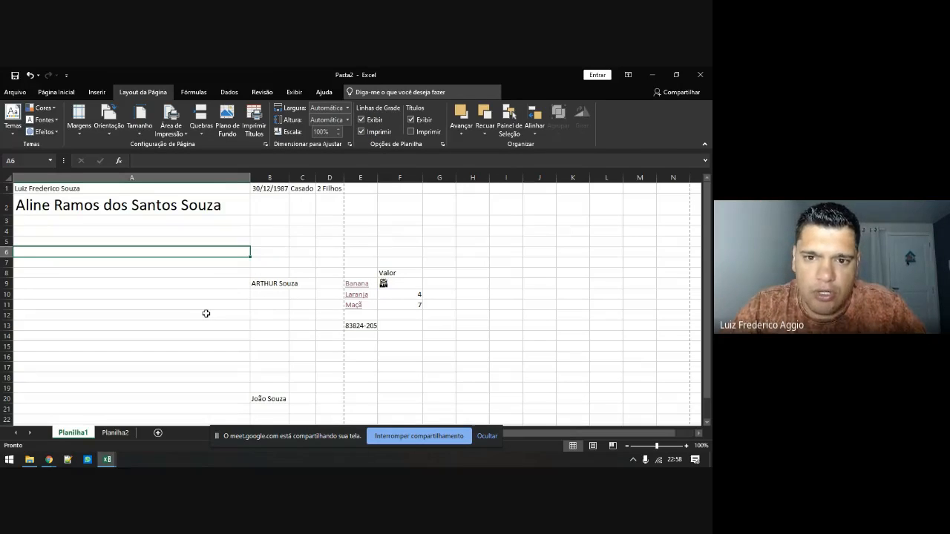
pyautogui.hotkey('ctrl', 'p')
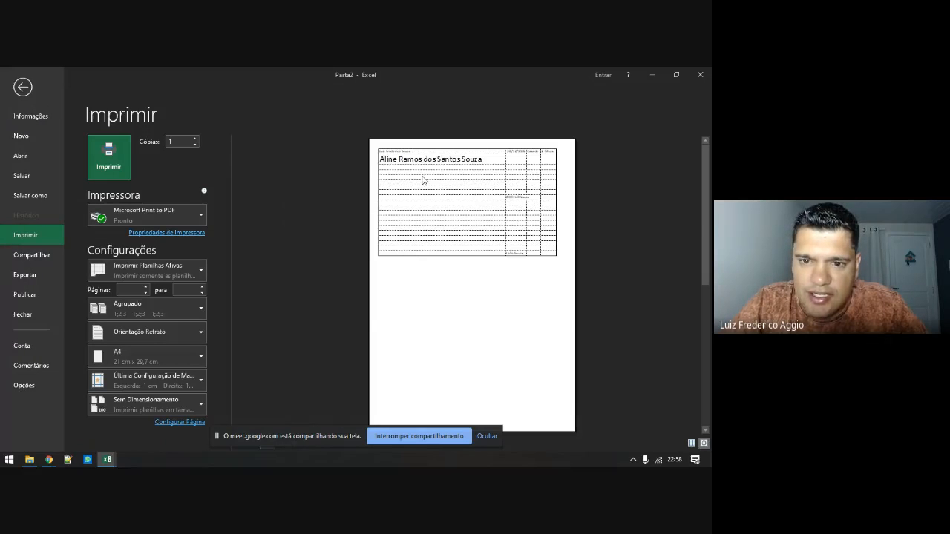
pyautogui.press('Escape')
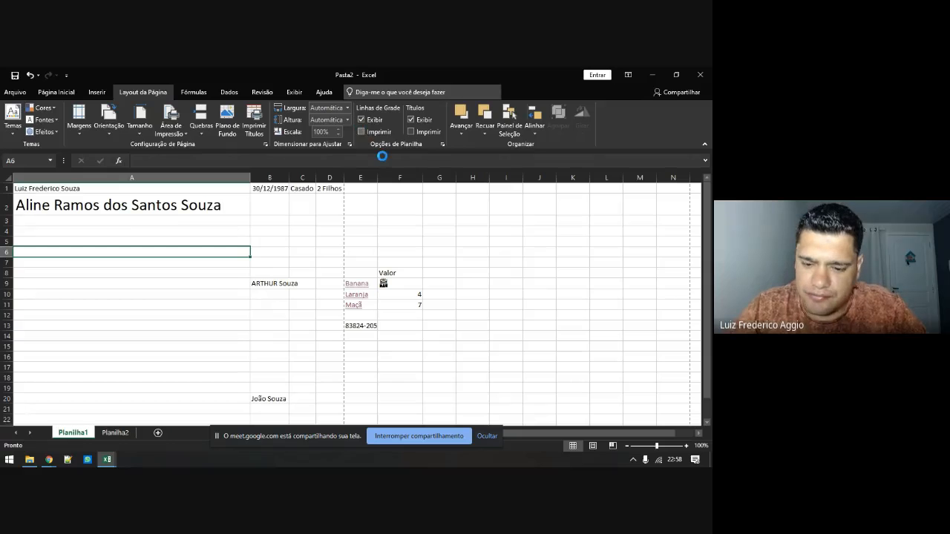
pyautogui.hotkey('ctrl', 'p')
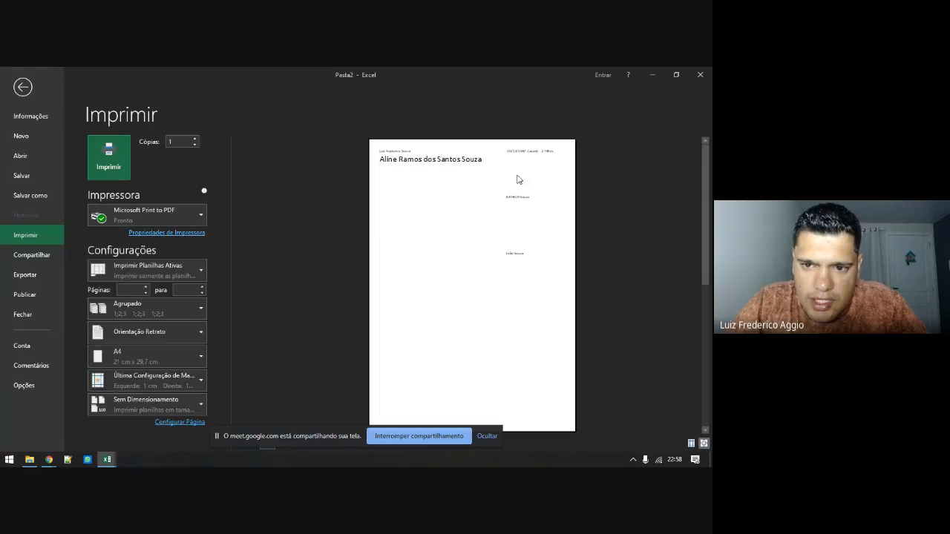
pyautogui.press('Escape')
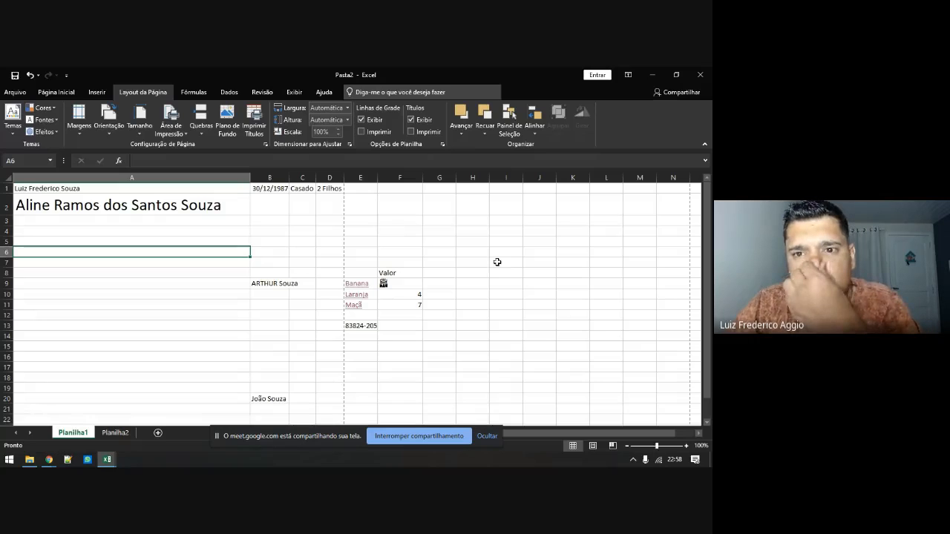
# Draw a blue oval spanning roughly G4 to H13 beside the Valor table
pyautogui.click(461, 131)
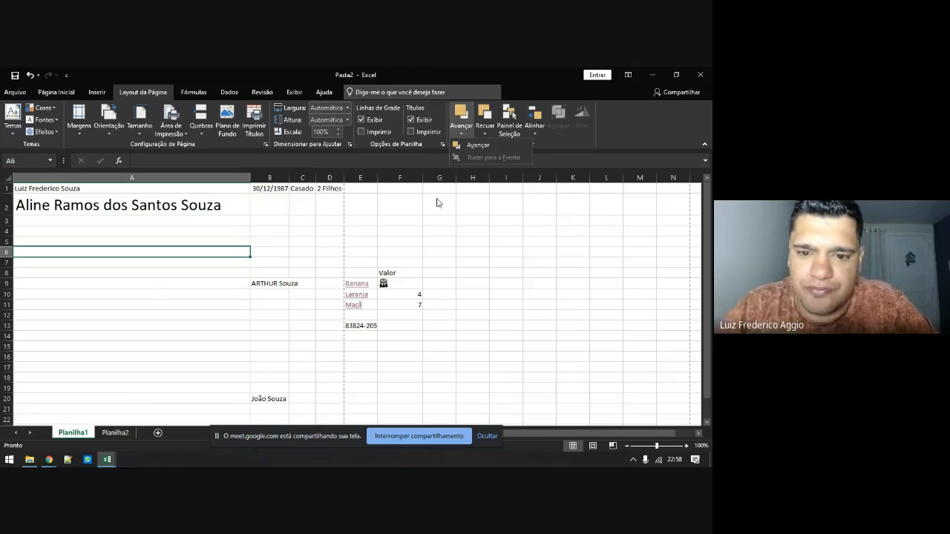
pyautogui.click(425, 237)
pyautogui.click(403, 230)
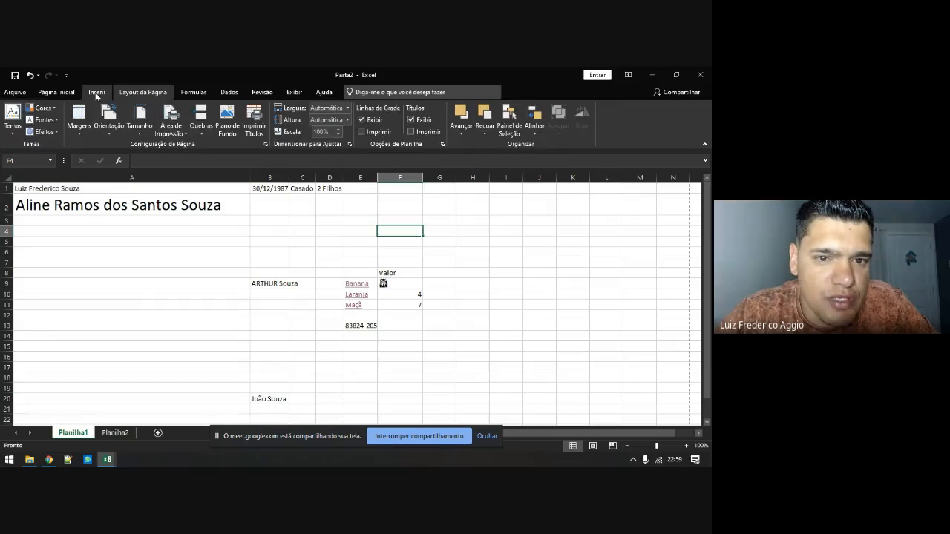
pyautogui.click(97, 93)
pyautogui.click(123, 122)
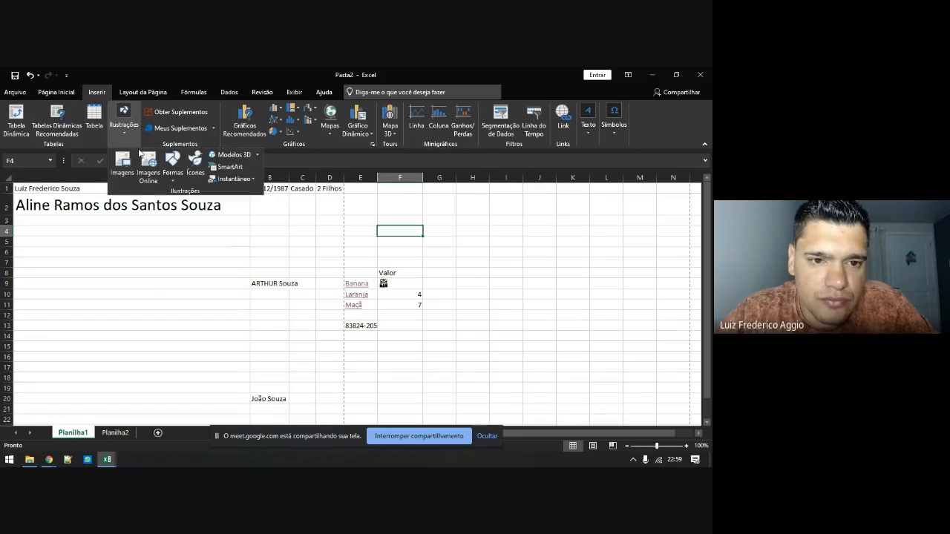
pyautogui.click(172, 159)
pyautogui.click(223, 204)
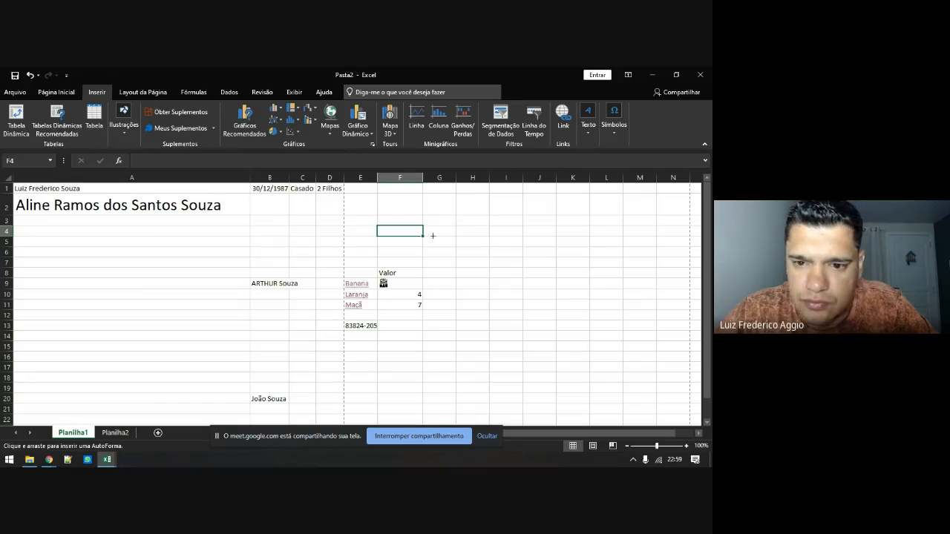
pyautogui.moveTo(432, 234); pyautogui.dragTo(539, 328)
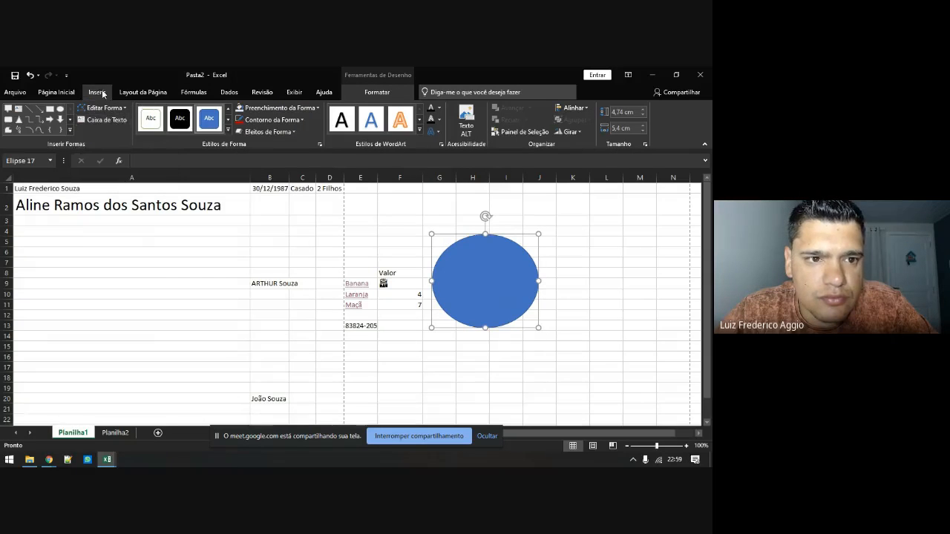
# Draw a rectangle overlapping the oval's left side and fill it orange
pyautogui.click(97, 92)
pyautogui.click(124, 122)
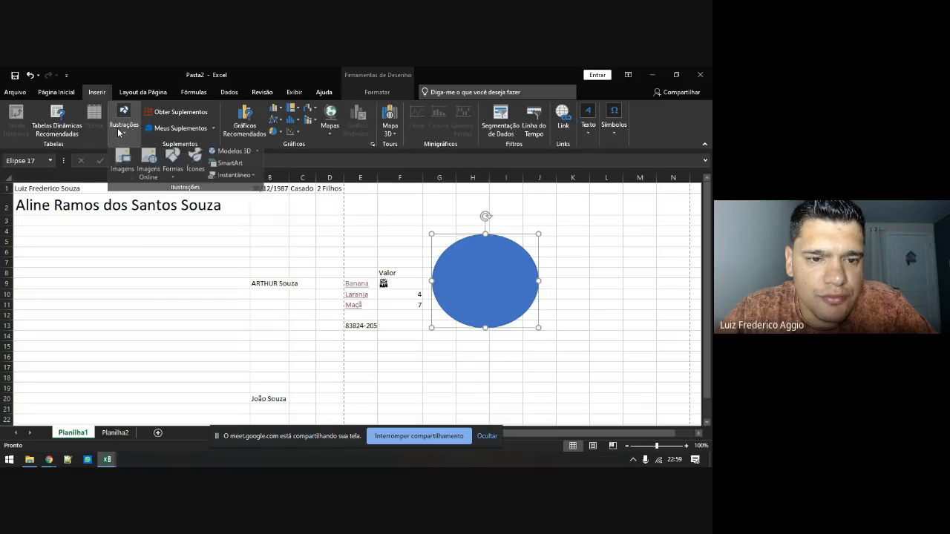
pyautogui.click(172, 162)
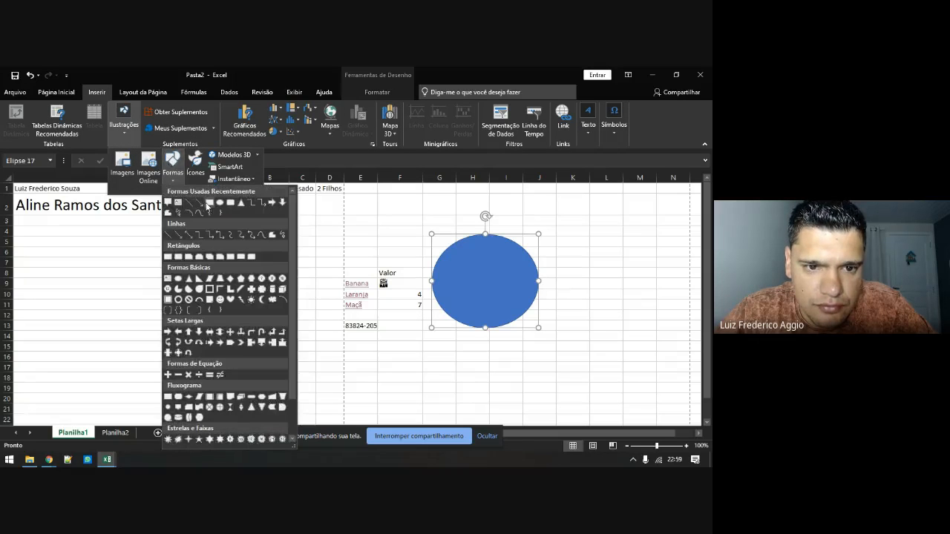
pyautogui.click(209, 202)
pyautogui.moveTo(395, 226)
pyautogui.mouseDown()
pyautogui.moveTo(451, 287)
pyautogui.moveTo(471, 294)
pyautogui.mouseUp()
pyautogui.click(276, 108)
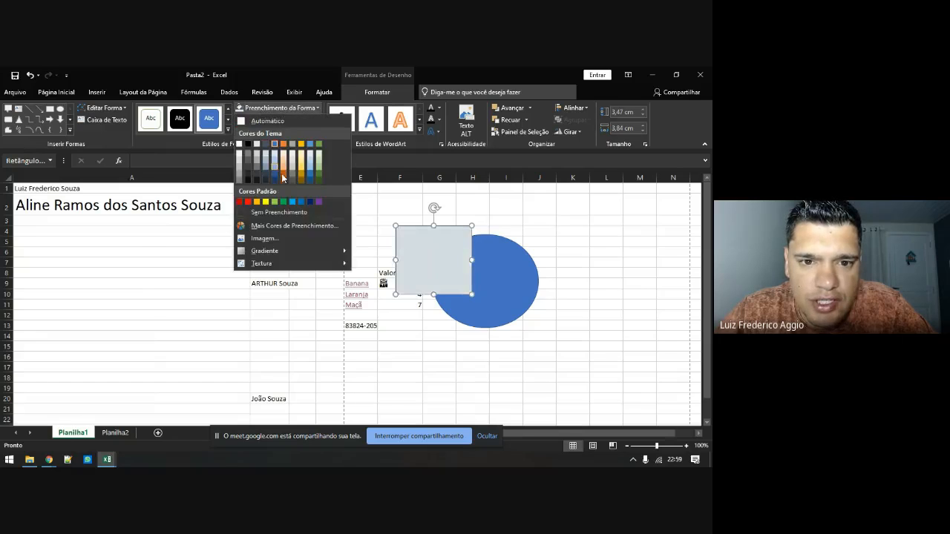
pyautogui.click(285, 178)
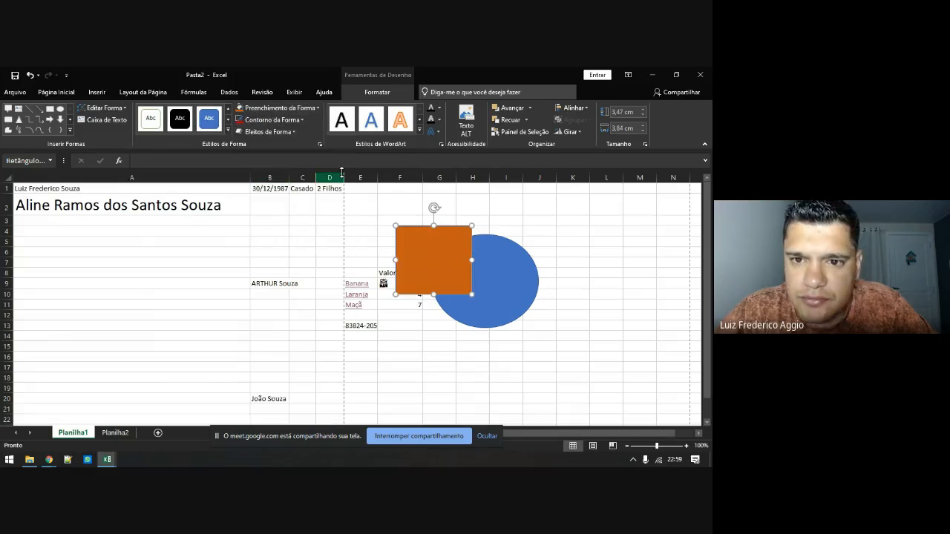
# Send the orange rectangle behind the blue oval, then bring it back in front
pyautogui.click(125, 95)
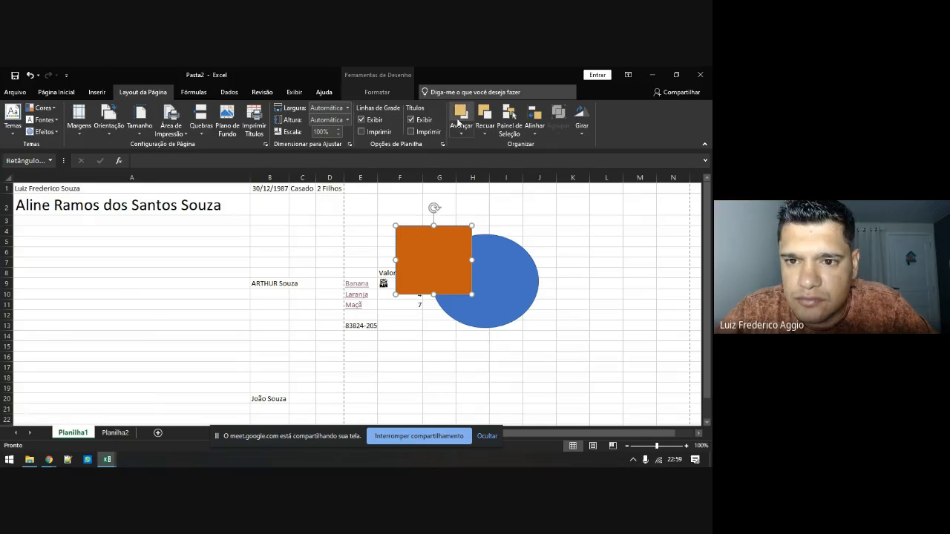
pyautogui.click(483, 119)
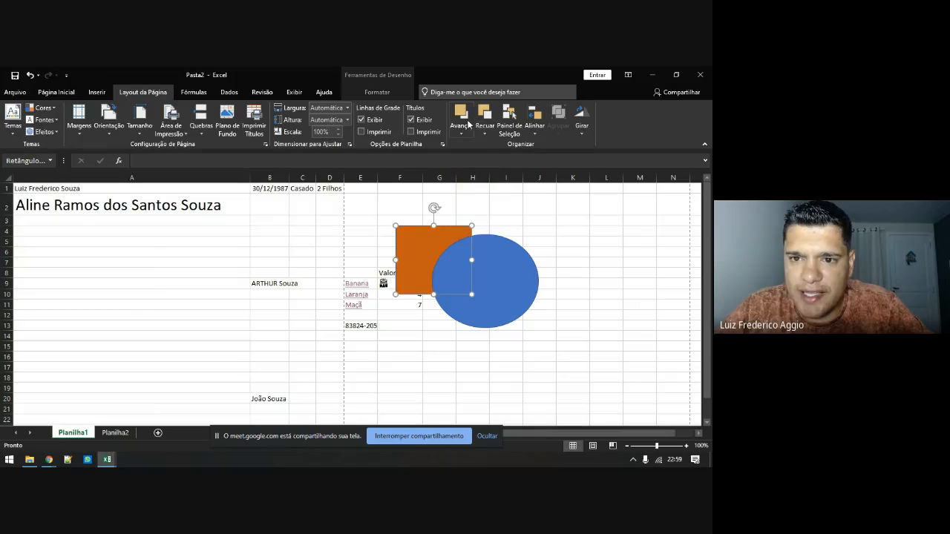
pyautogui.click(461, 116)
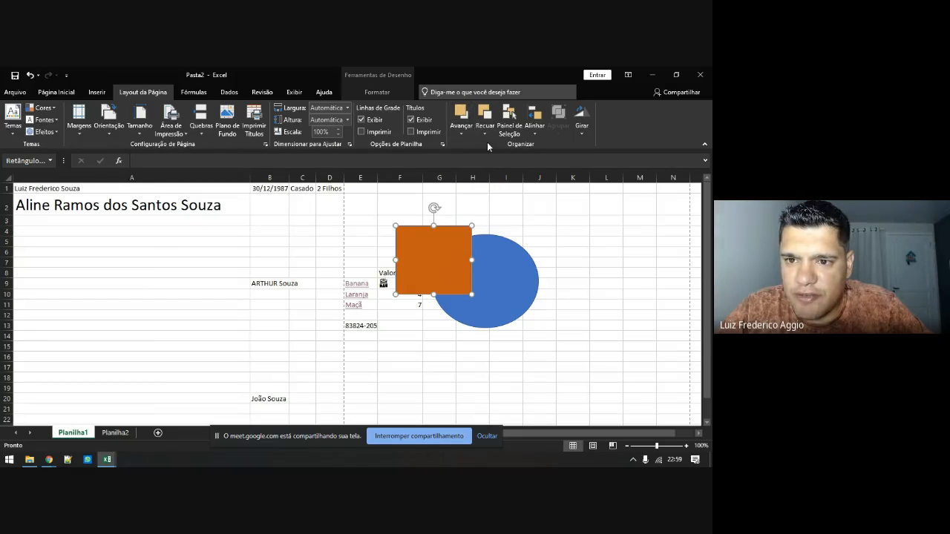
# Select the rectangle and ellipse together, close the Selection pane, and show alignment options
pyautogui.click(509, 119)
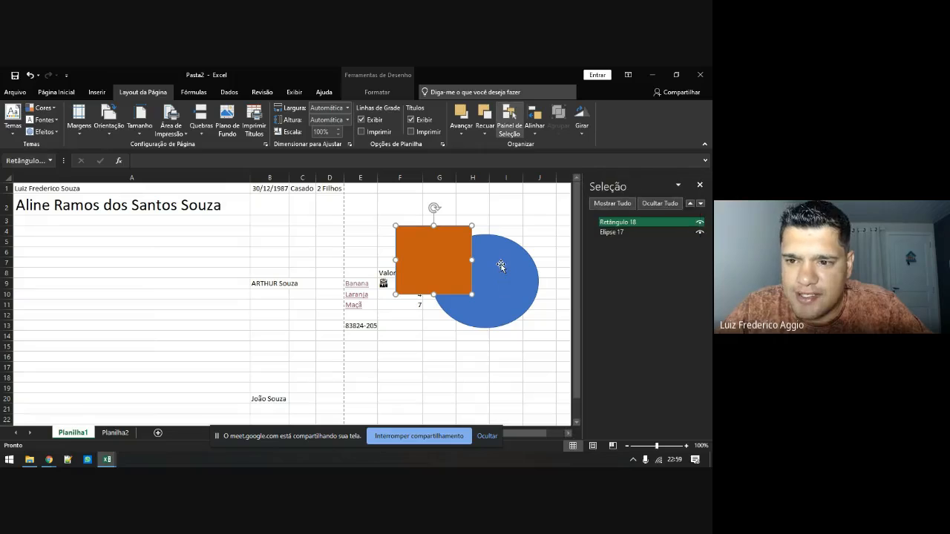
pyautogui.click(501, 265)
pyautogui.click(409, 239)
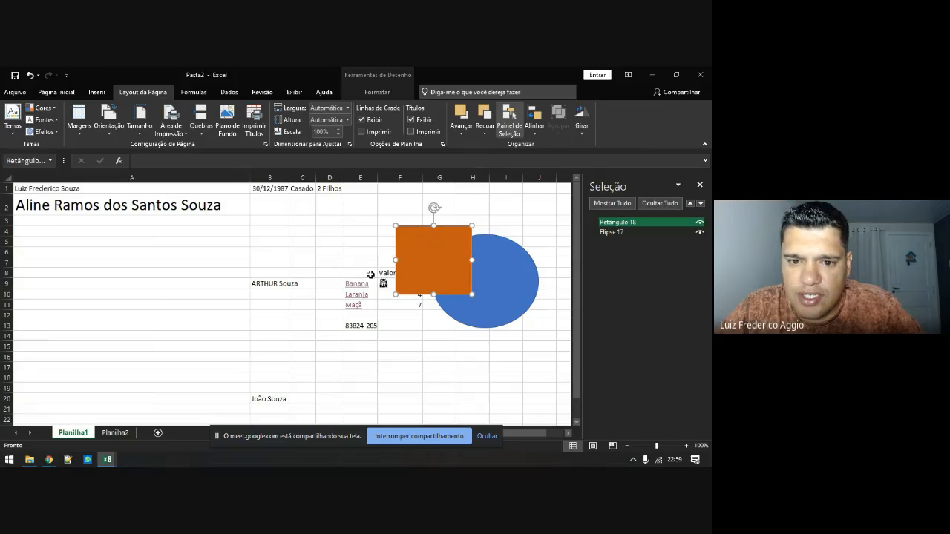
pyautogui.press('Escape')
pyautogui.click(431, 248)
pyautogui.keyDown('ctrl'); pyautogui.click(509, 285); pyautogui.keyUp('ctrl')
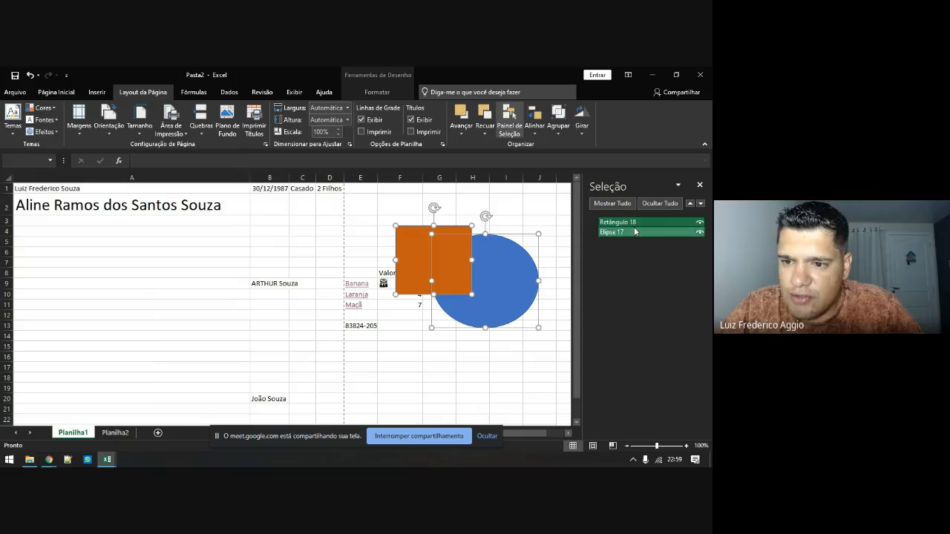
pyautogui.click(699, 186)
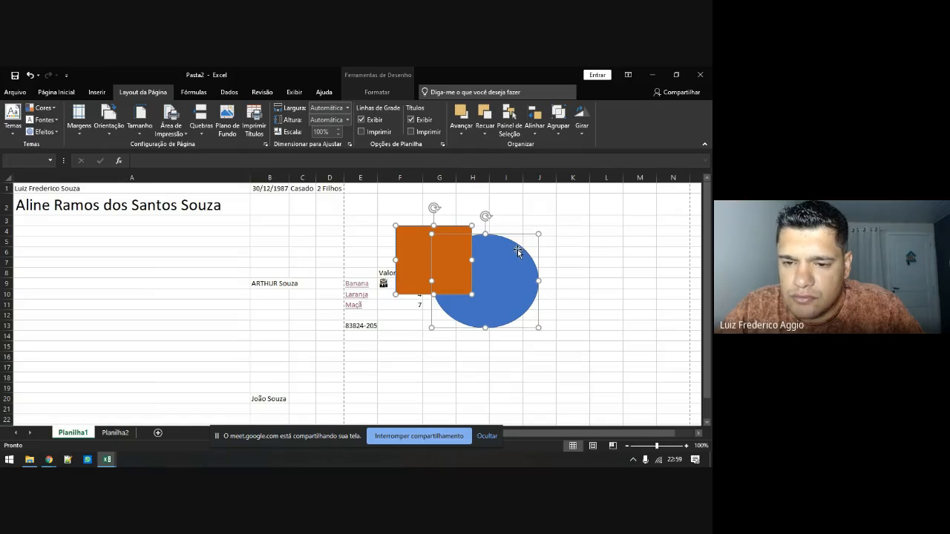
pyautogui.click(540, 132)
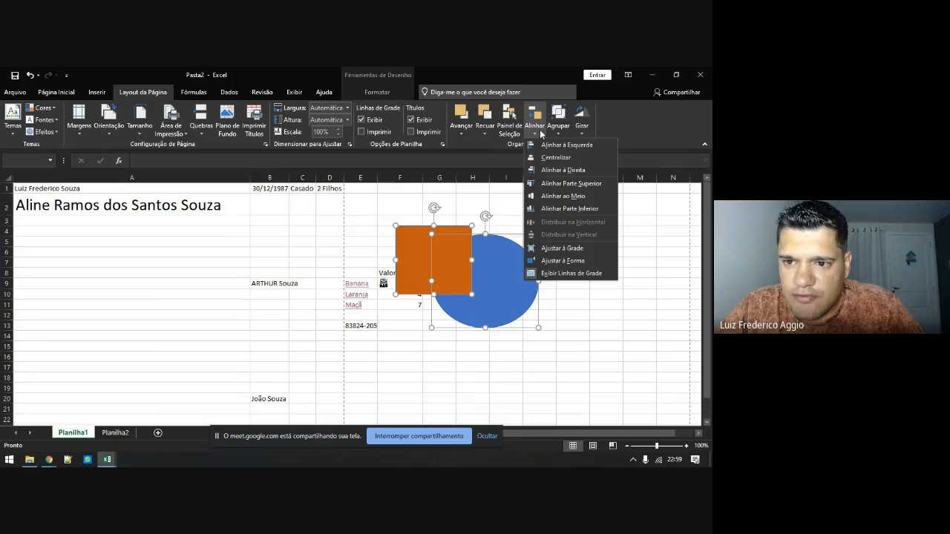
# Centre the rectangle on the ellipse horizontally, then vertically
pyautogui.click(550, 158)
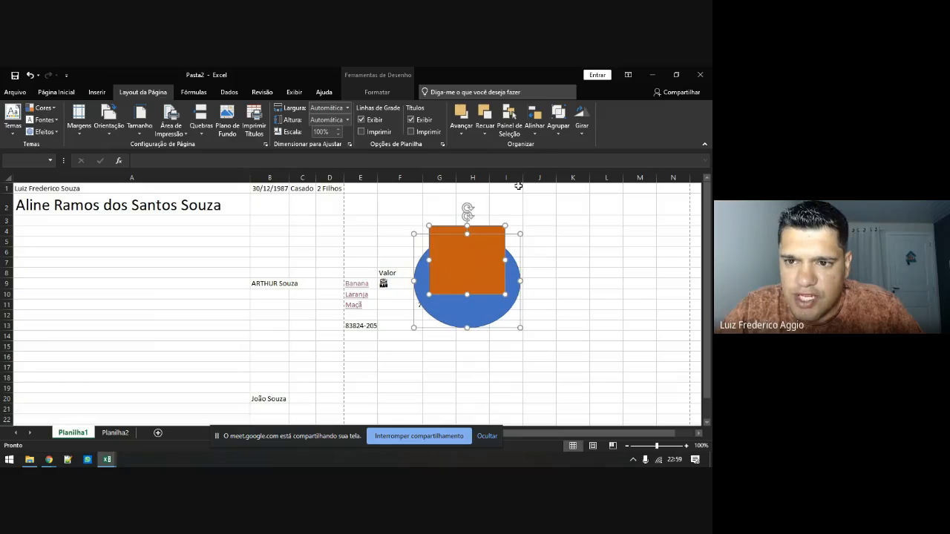
pyautogui.click(536, 133)
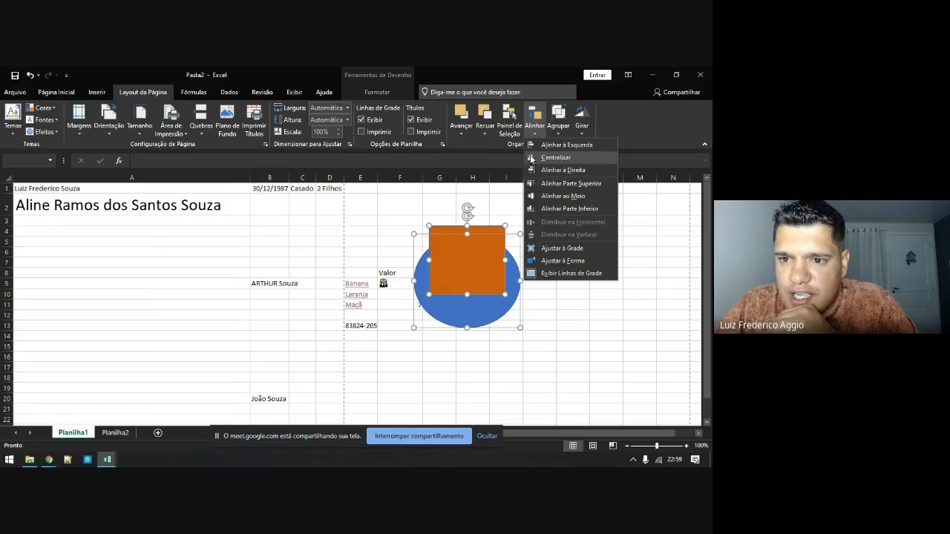
pyautogui.click(533, 196)
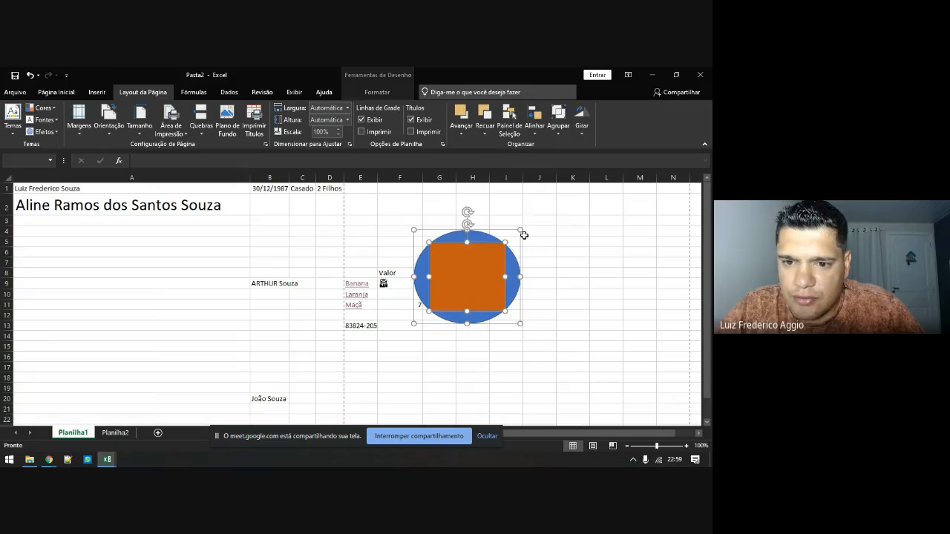
# Move the rectangle beside the ellipse, then align both by middles and finally by tops
pyautogui.click(572, 242)
pyautogui.moveTo(483, 258); pyautogui.dragTo(358, 226)
pyautogui.keyDown('shift'); pyautogui.click(456, 277); pyautogui.keyUp('shift')
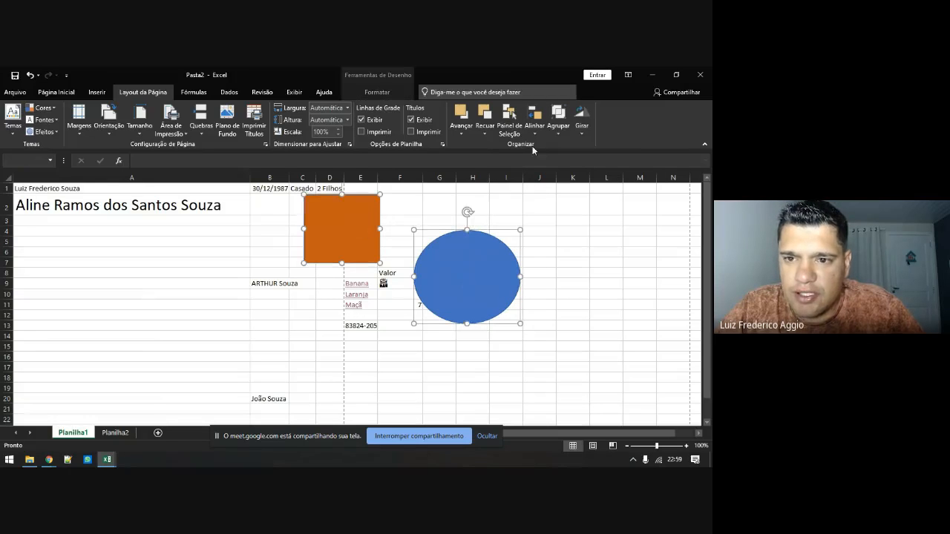
pyautogui.click(532, 128)
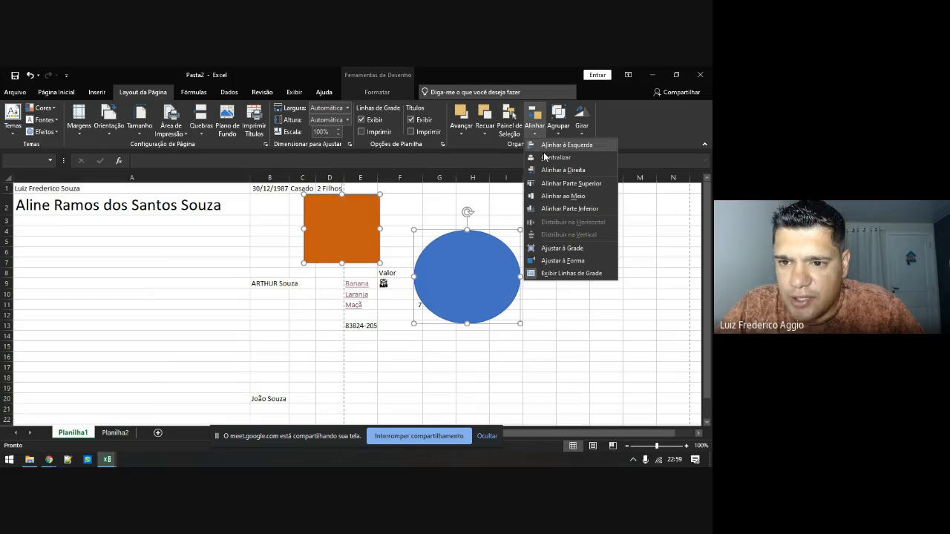
pyautogui.click(550, 197)
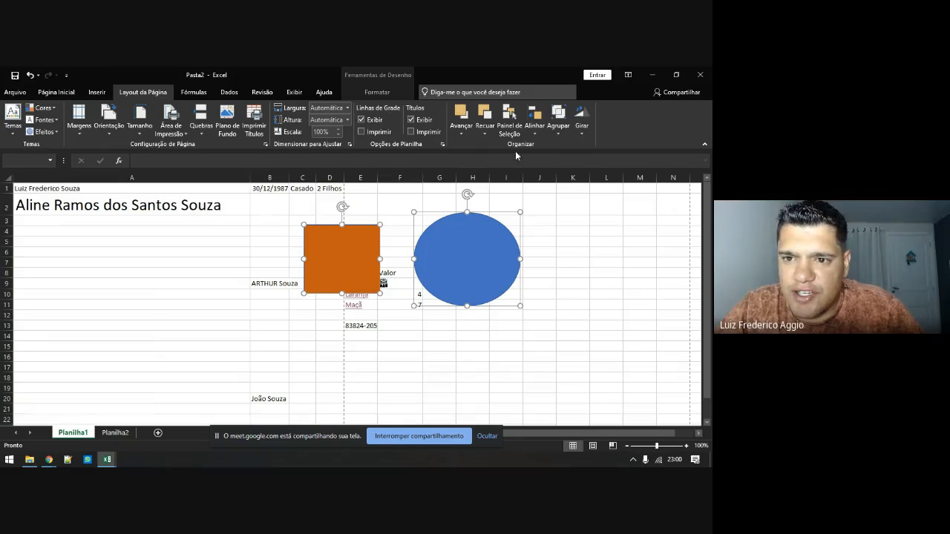
pyautogui.click(535, 130)
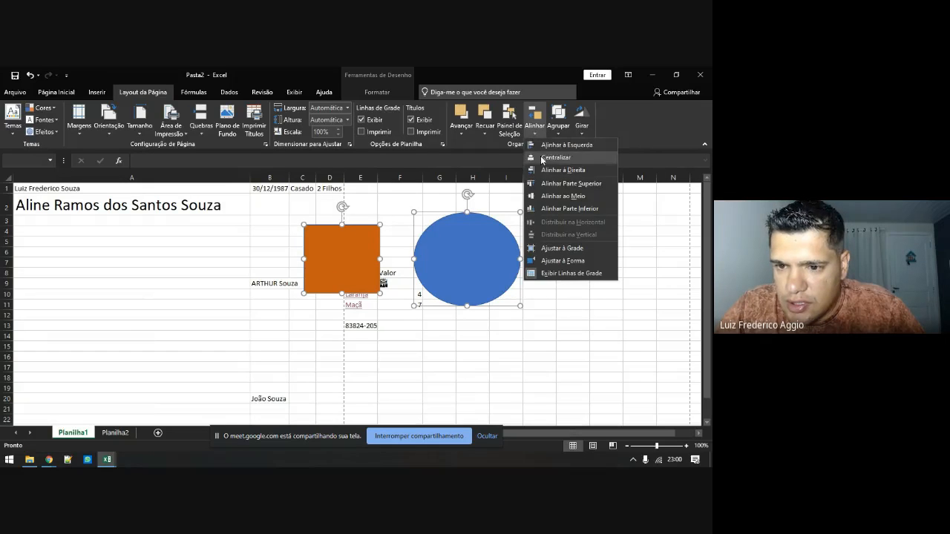
pyautogui.click(543, 184)
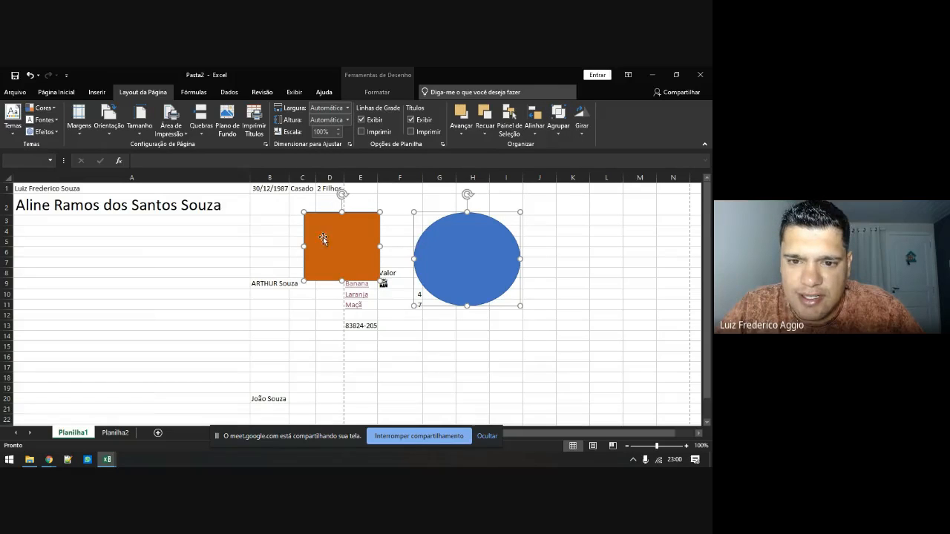
# Group the square and ellipse, move the group lower left, then ungroup them
pyautogui.click(558, 128)
pyautogui.click(570, 145)
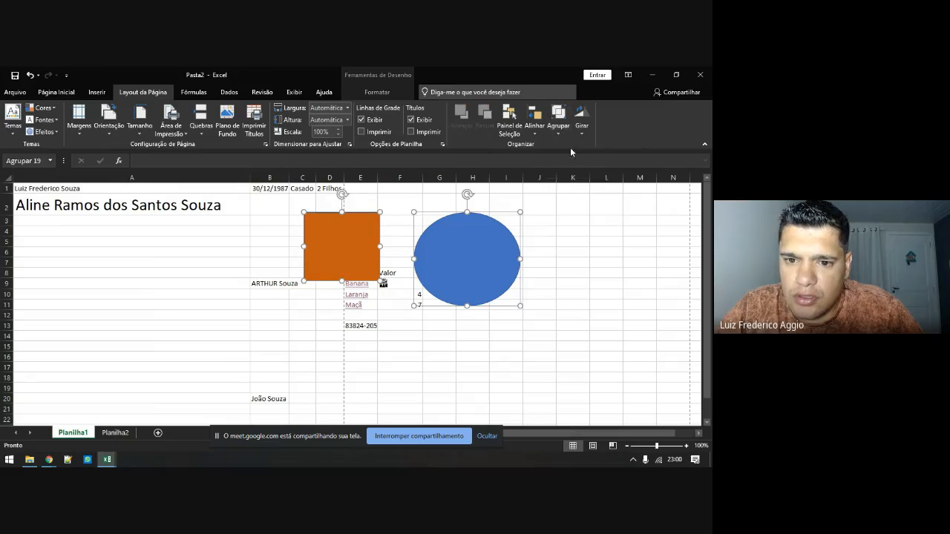
pyautogui.click(249, 353)
pyautogui.moveTo(349, 259)
pyautogui.mouseDown()
pyautogui.moveTo(322, 278)
pyautogui.moveTo(199, 284)
pyautogui.moveTo(357, 333)
pyautogui.moveTo(319, 244)
pyautogui.moveTo(219, 306)
pyautogui.mouseUp()
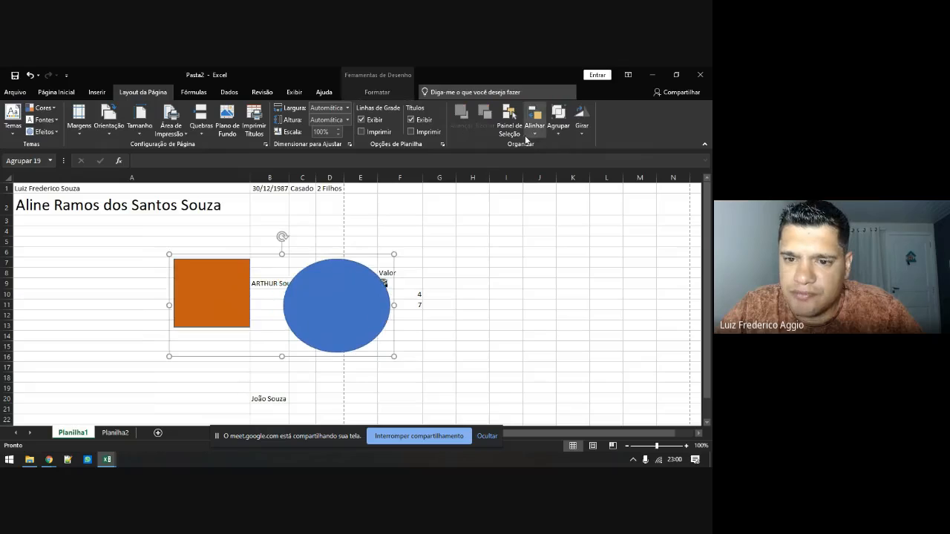
pyautogui.click(557, 128)
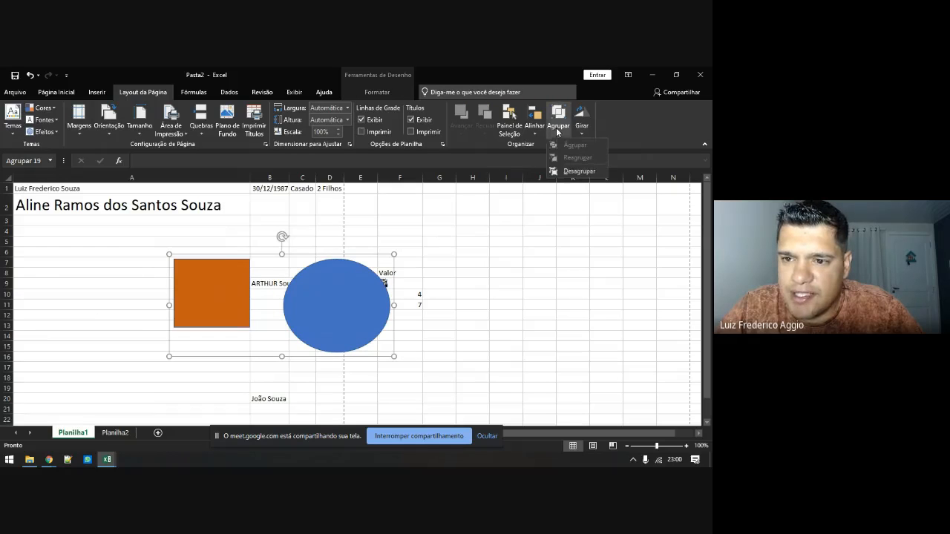
pyautogui.click(576, 172)
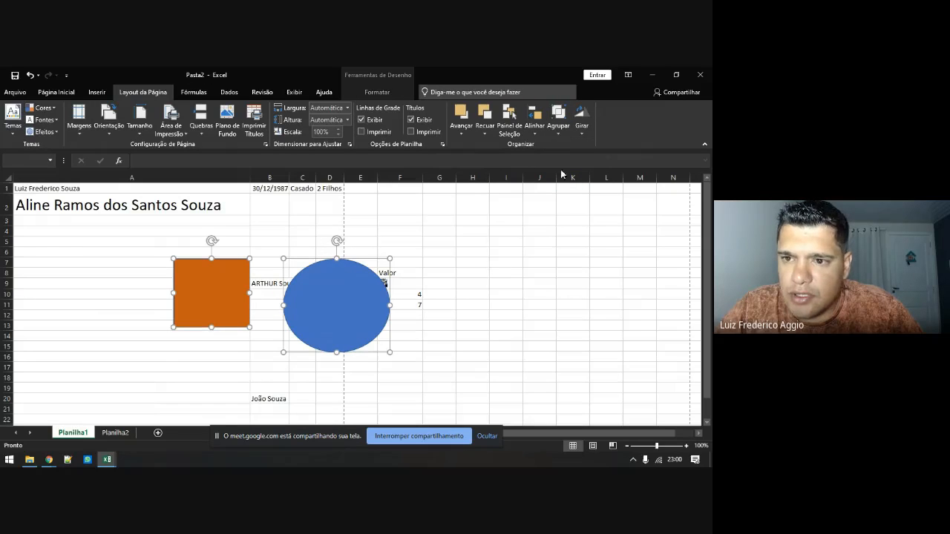
# Stretch the blue ellipse wider to the right
pyautogui.click(473, 272)
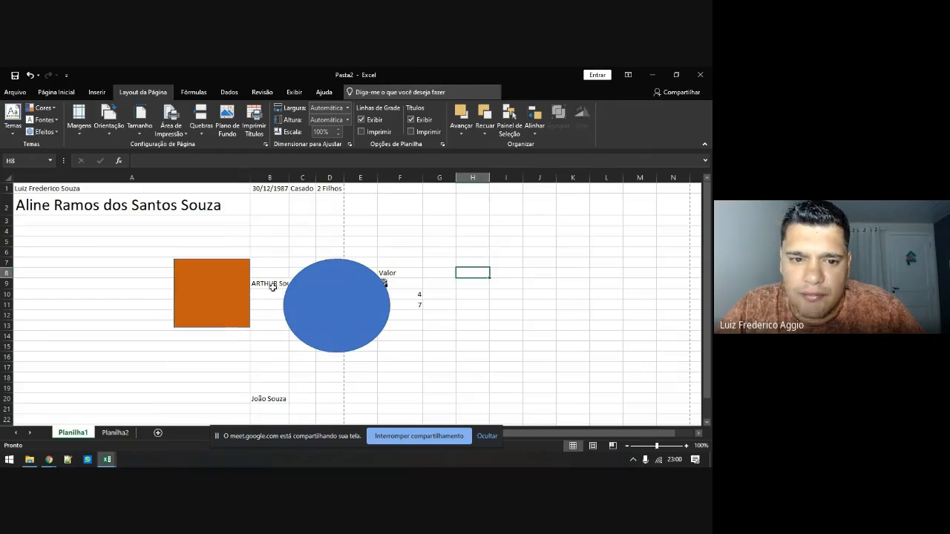
pyautogui.click(338, 297)
pyautogui.moveTo(390, 306); pyautogui.dragTo(470, 305)
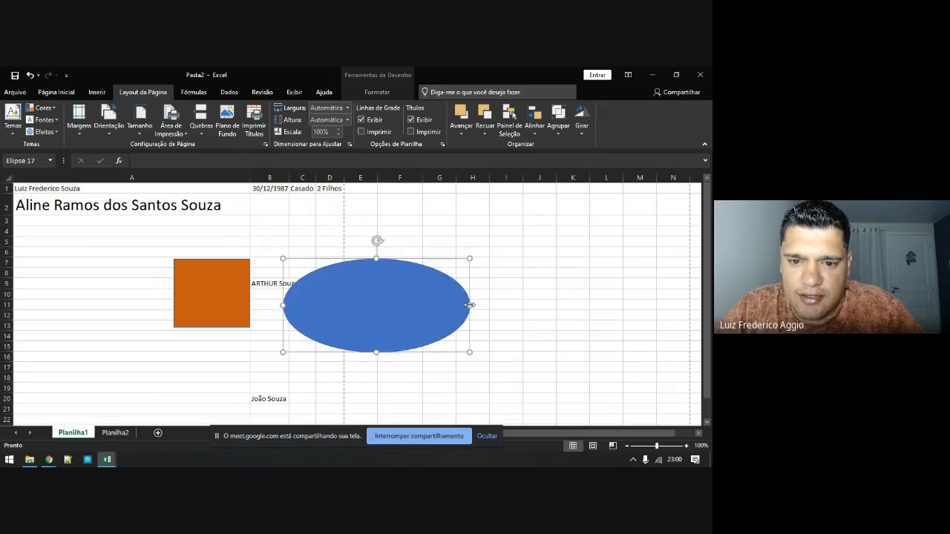
pyautogui.click(580, 118)
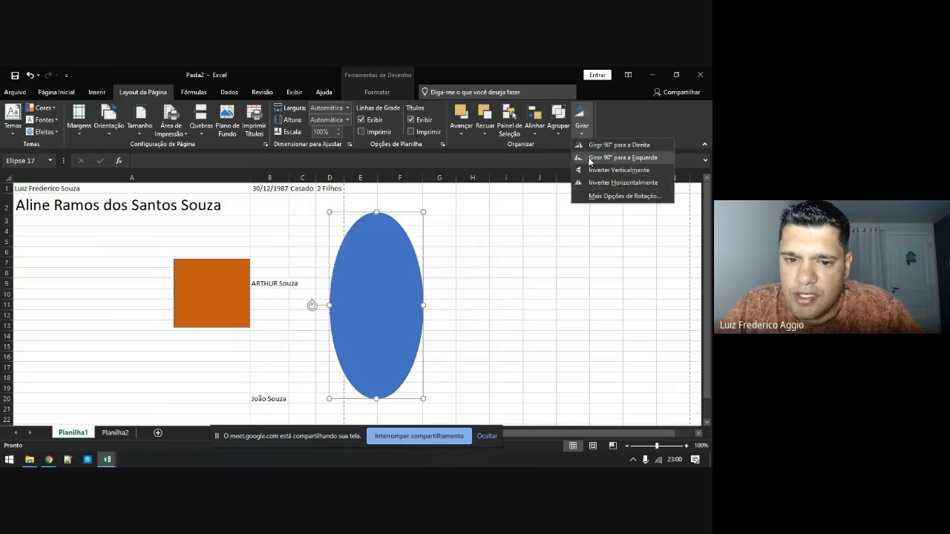
# Rotate the ellipse 90°, then rotate it back to horizontal
pyautogui.click(594, 157)
pyautogui.click(581, 121)
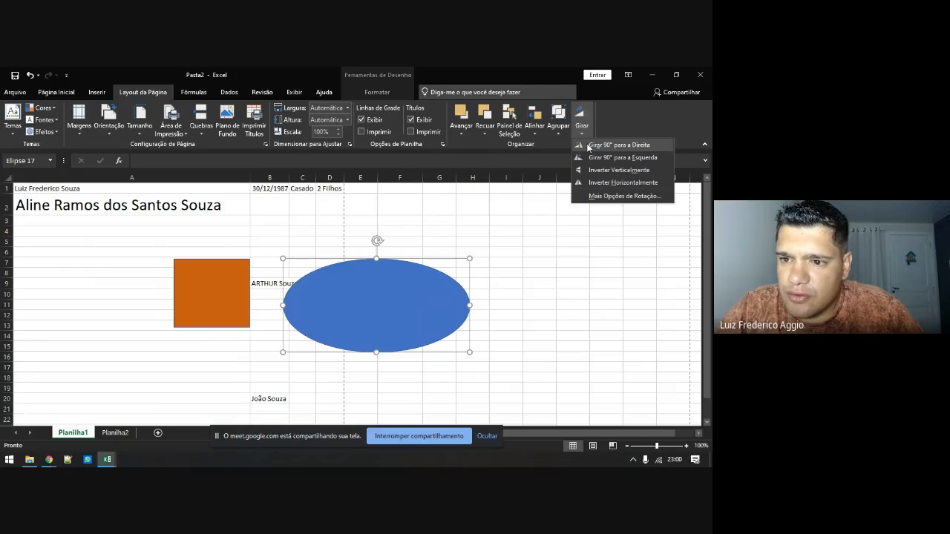
pyautogui.click(588, 145)
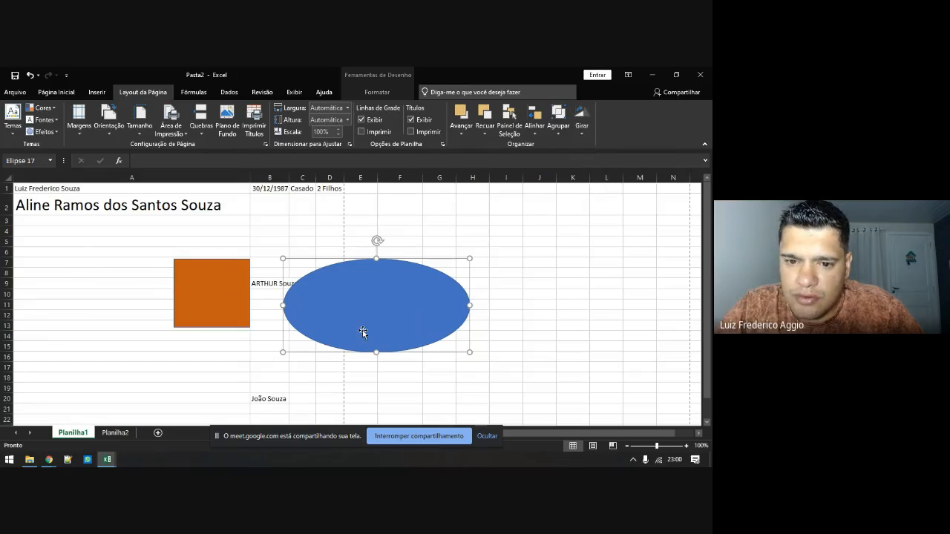
# Add the text TESTE inside the ellipse
pyautogui.rightClick(375, 313)
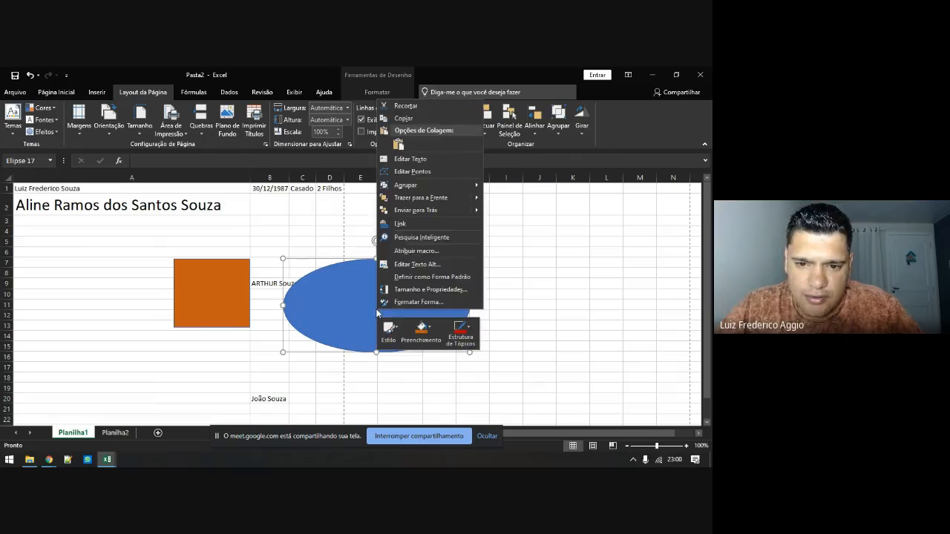
pyautogui.click(410, 159)
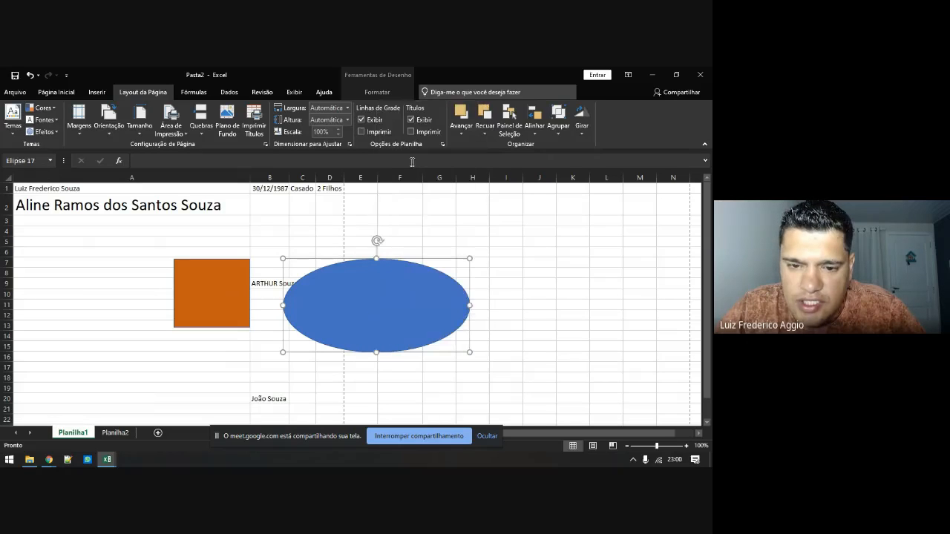
pyautogui.write('TESTE')
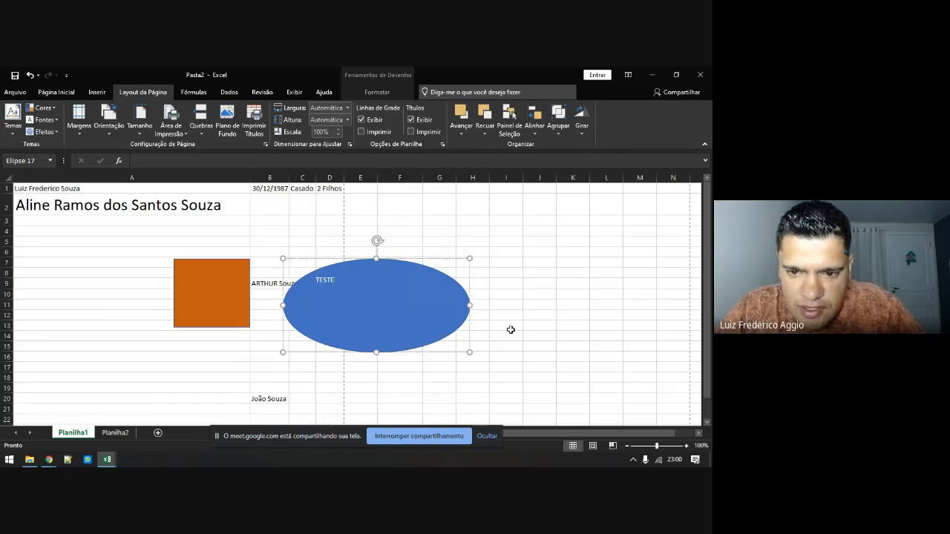
pyautogui.click(511, 327)
# Rotate the ellipse 90° to the right so the text stands upright
pyautogui.click(437, 289)
pyautogui.click(582, 122)
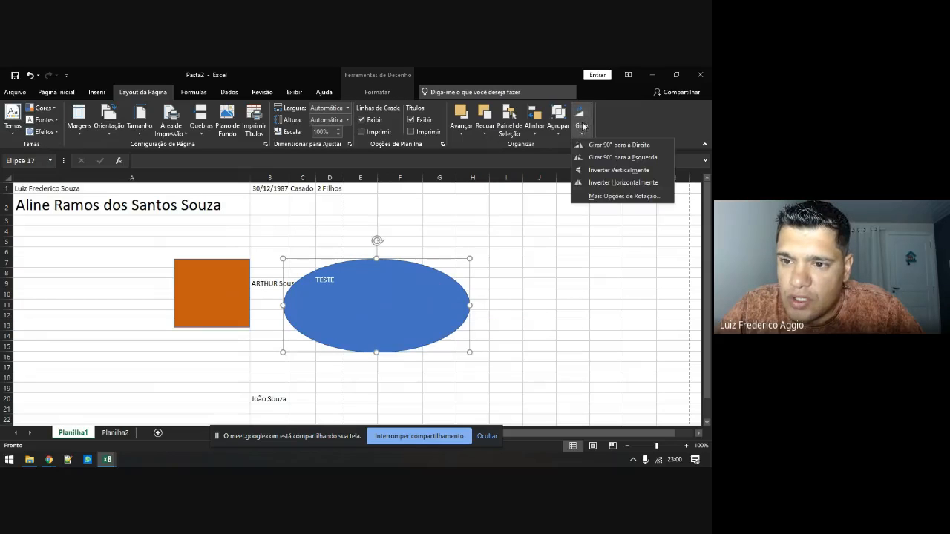
pyautogui.click(592, 147)
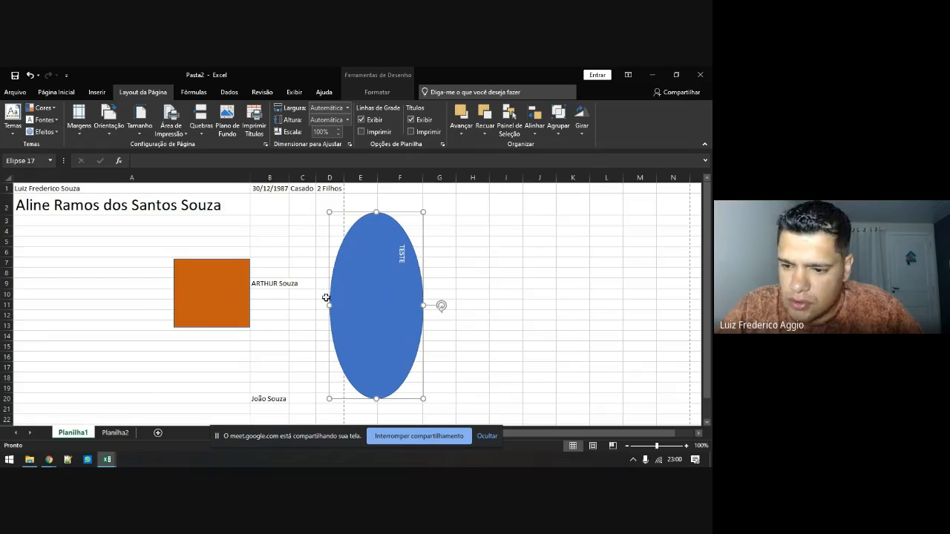
# Delete both the blue ellipse and the orange rectangle, then switch to Chrome
pyautogui.keyDown('ctrl'); pyautogui.click(227, 292); pyautogui.keyUp('ctrl')
pyautogui.press('Delete')
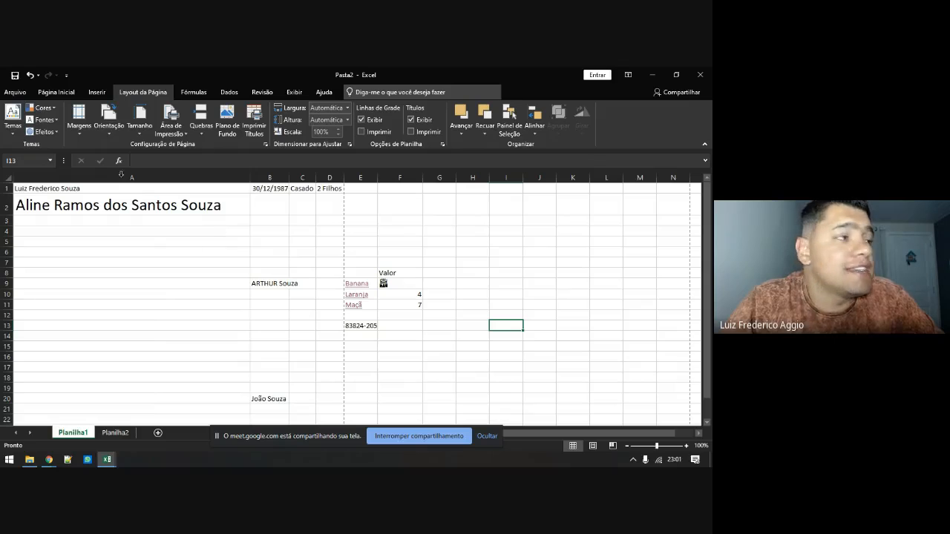
pyautogui.hotkey('alt', 'Tab')
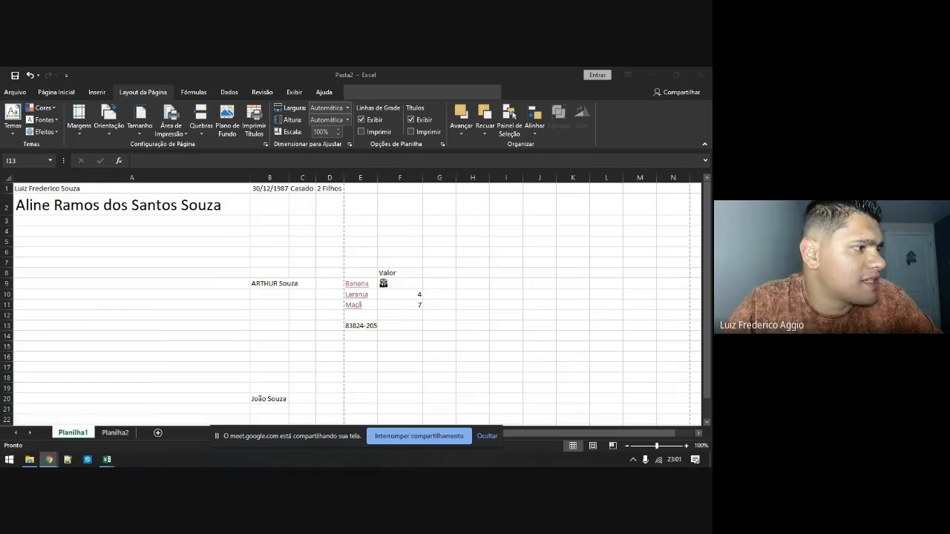